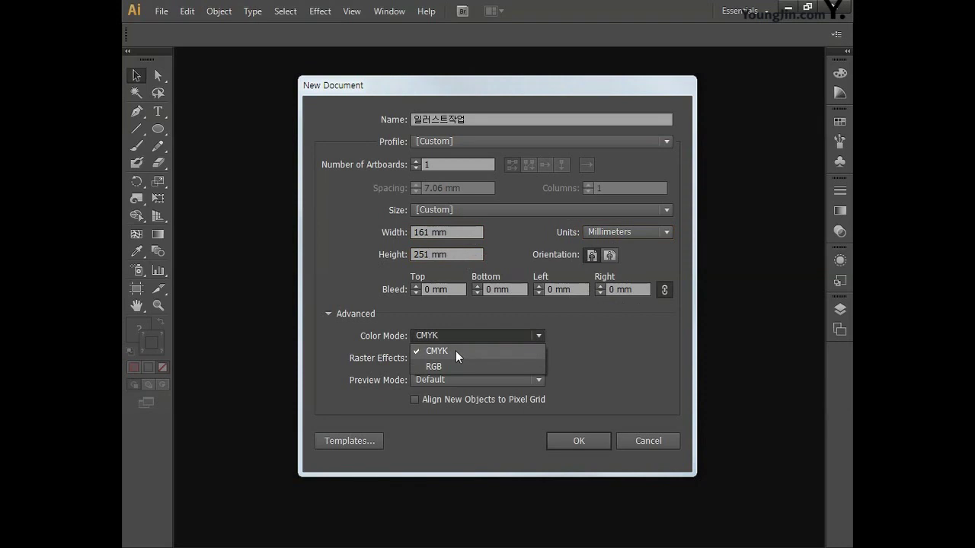
Create the 161 × 251 mm CMYK document and draw a 155 × 245 mm rectangular grid with 3 horizontal and 3 vertical dividers.
click(573, 443)
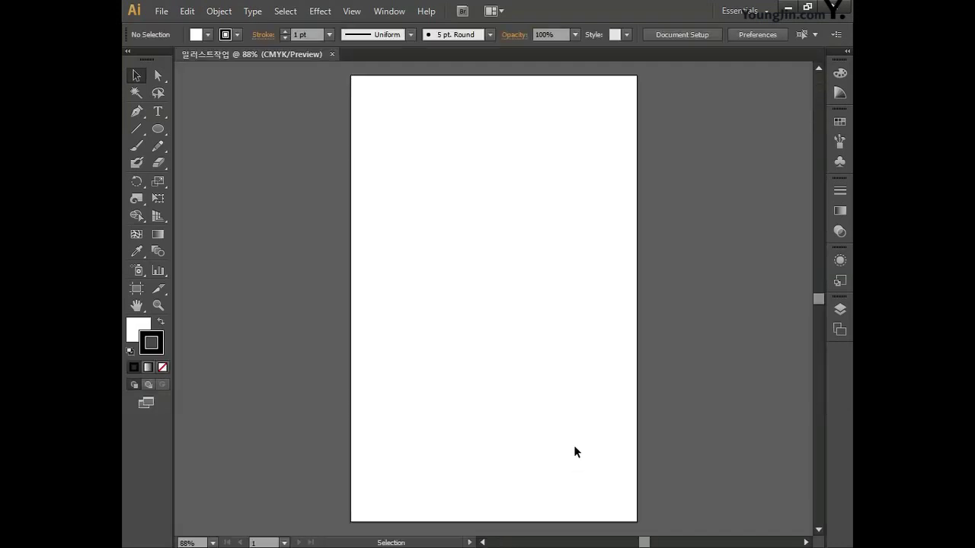
click(137, 128)
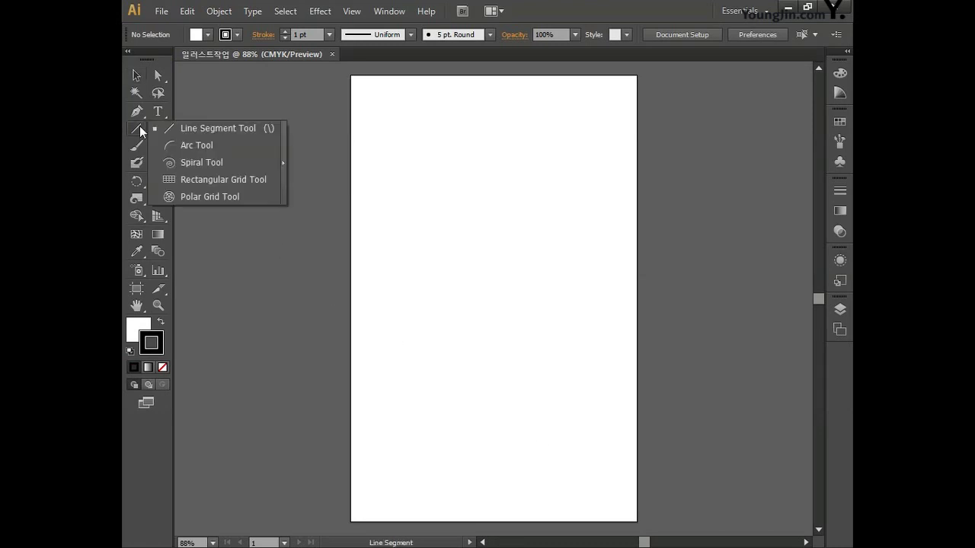
click(217, 179)
click(372, 122)
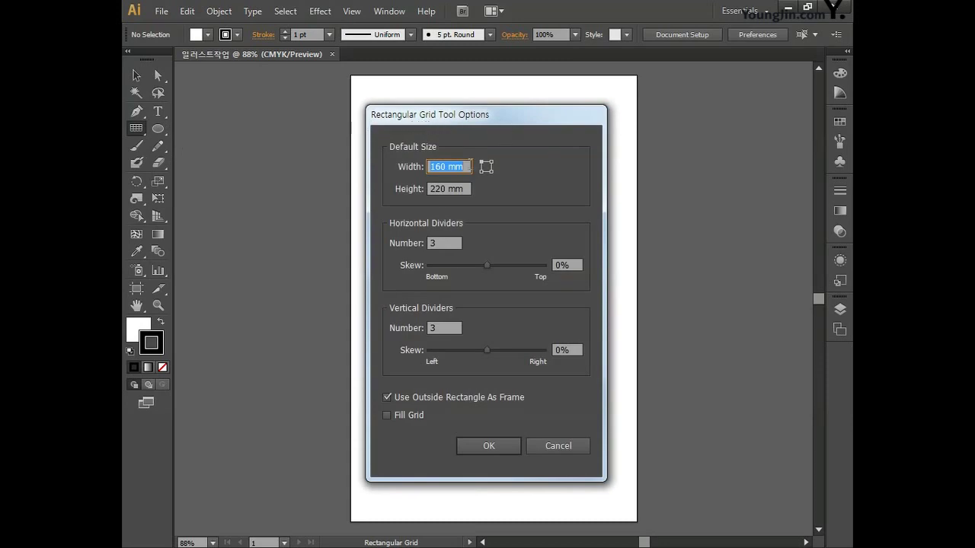
drag(466, 168, 267, 179)
text(155)
key(Tab)
text(245)
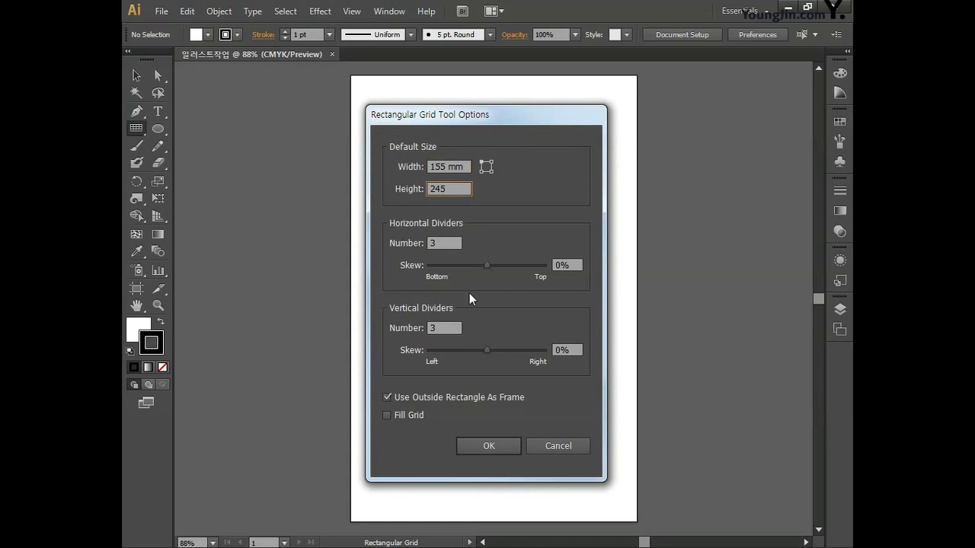
click(452, 243)
click(432, 328)
click(489, 445)
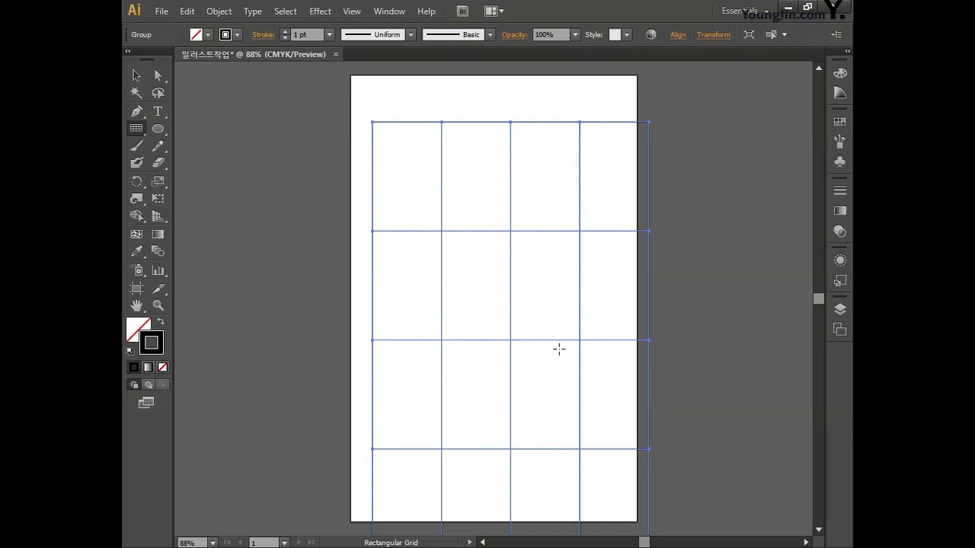
Center the grid horizontally and vertically on the artboard using Align to Artboard, and lock it.
click(396, 11)
click(450, 165)
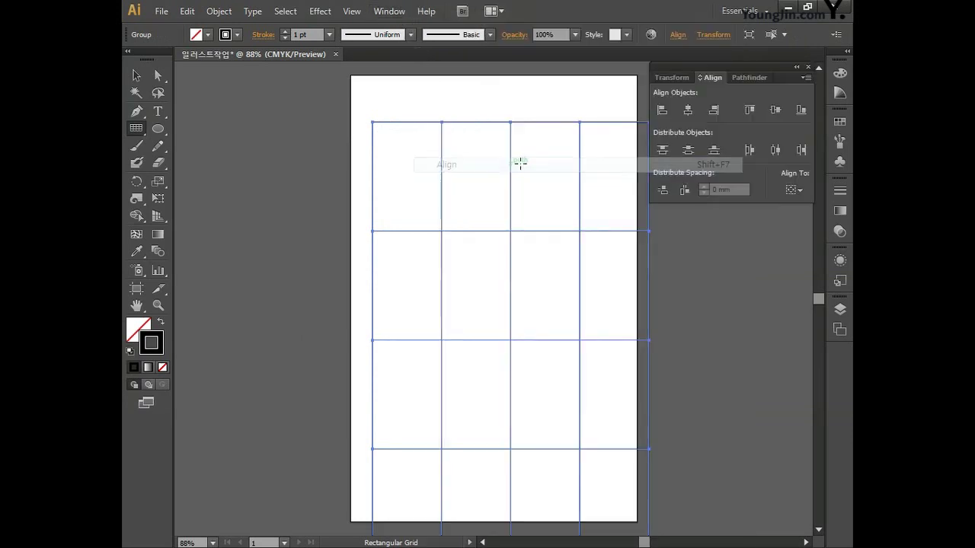
click(794, 190)
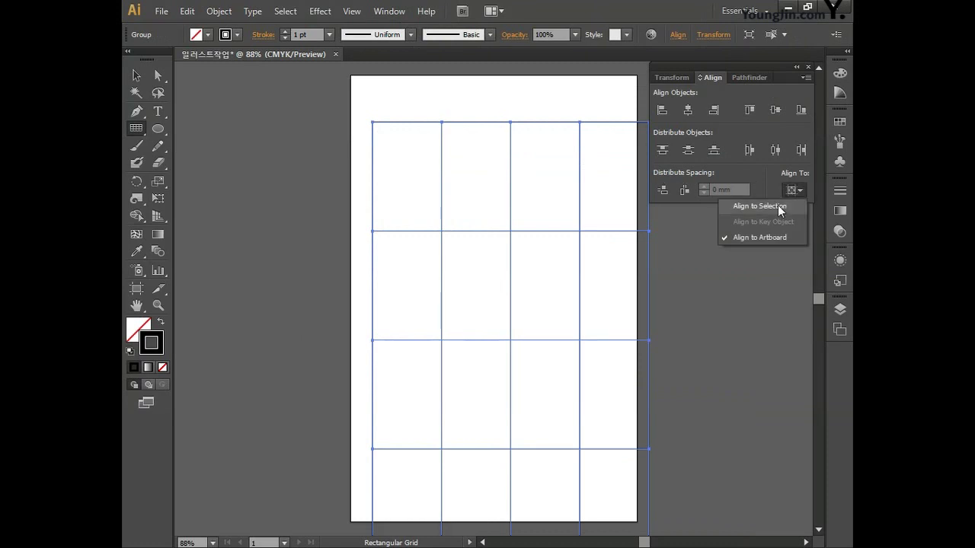
click(774, 234)
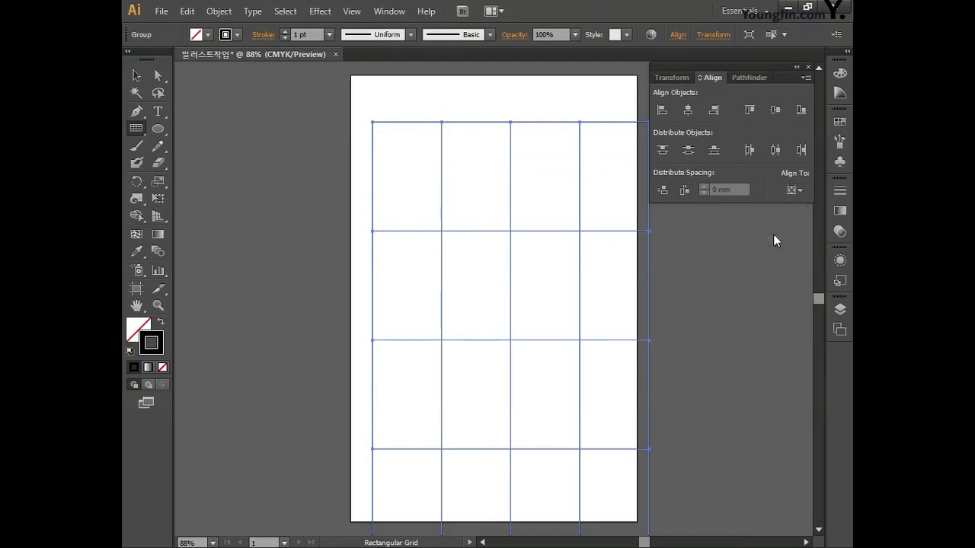
click(774, 109)
click(773, 111)
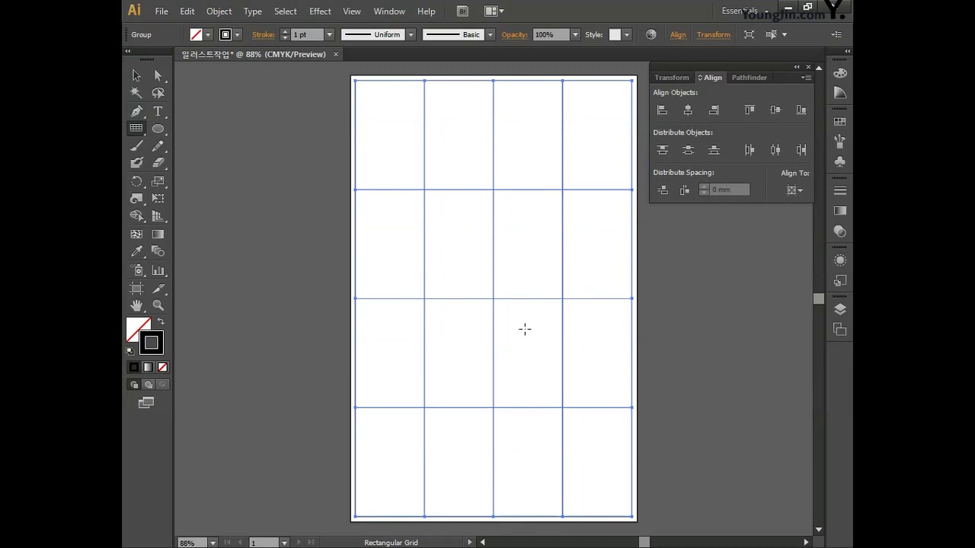
click(807, 67)
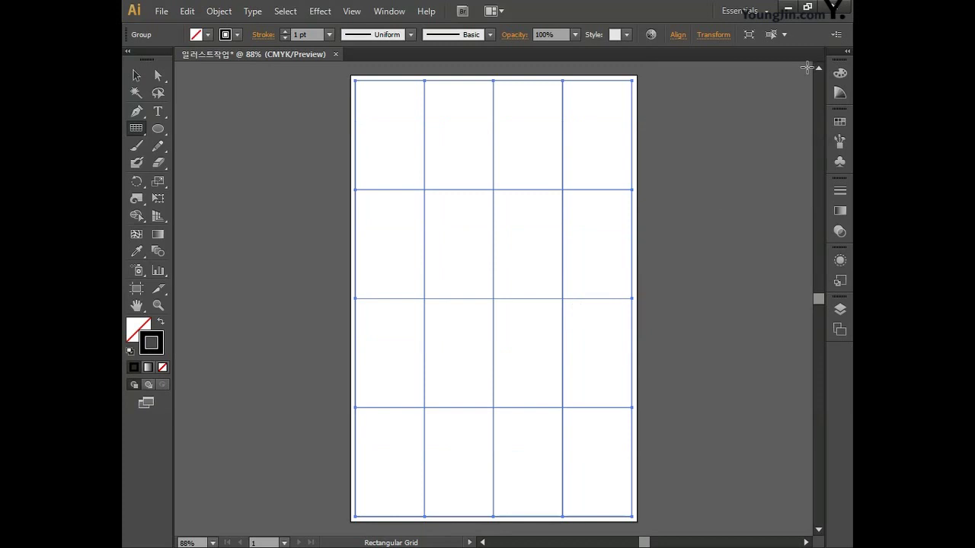
ctrl+click(525, 258)
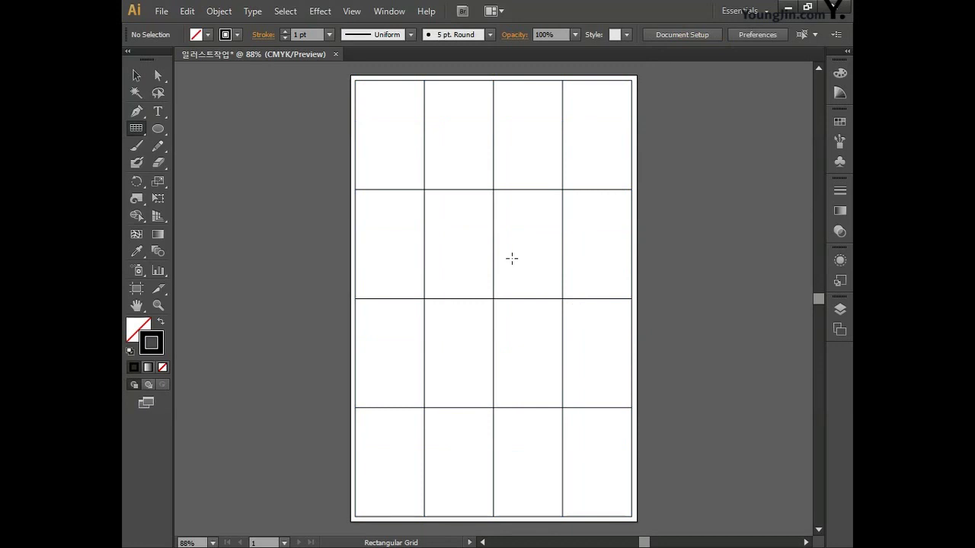
Draw seven parallel diagonal line segments through the grid intersections, each sloping from upper left to lower right across the cells.
drag(136, 128, 201, 128)
drag(354, 408, 424, 516)
drag(355, 299, 491, 516)
drag(355, 190, 562, 517)
drag(355, 80, 632, 516)
drag(424, 80, 631, 407)
mouse_move(495, 80)
mouse_down()
mouse_move(561, 143)
mouse_move(631, 298)
mouse_up()
mouse_move(562, 80)
mouse_down()
mouse_move(609, 135)
mouse_move(631, 188)
mouse_up()
Reflect a copy of all the diagonal lines across the vertical axis to form crossing diagonals in every grid cell.
ctrl+click(579, 169)
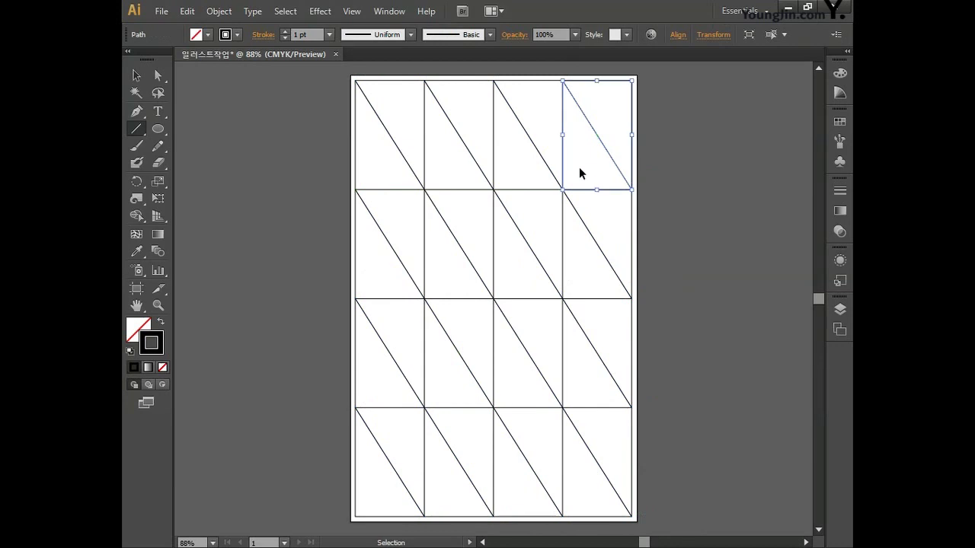
key(ctrl+a)
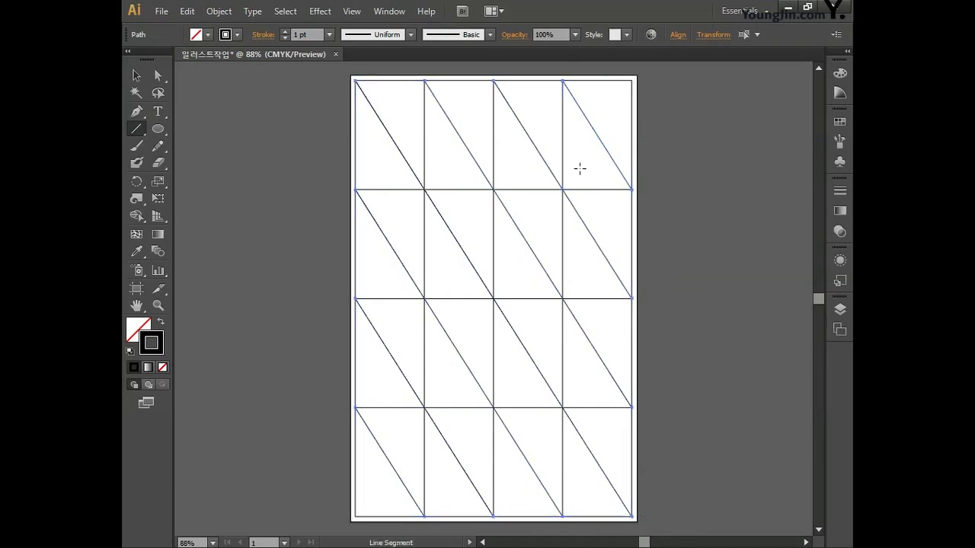
drag(136, 181, 182, 198)
double_click(137, 183)
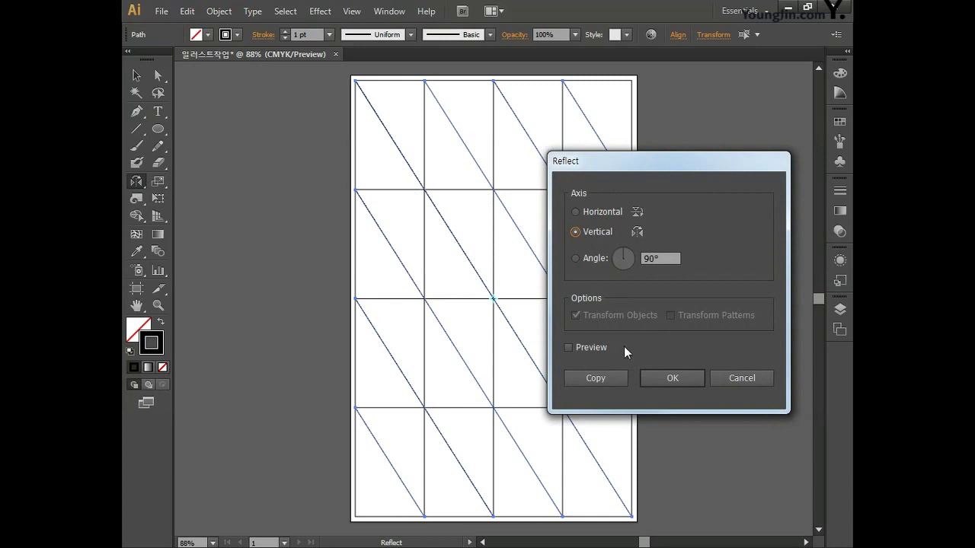
click(596, 378)
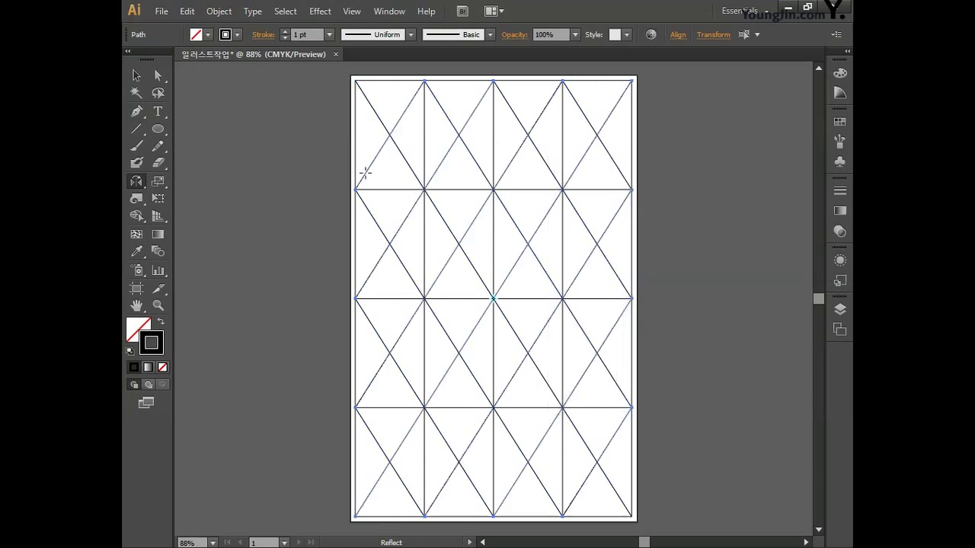
Unlock the grid and set the stroke of the grid and all diagonal lines to red, #FF0000.
click(218, 10)
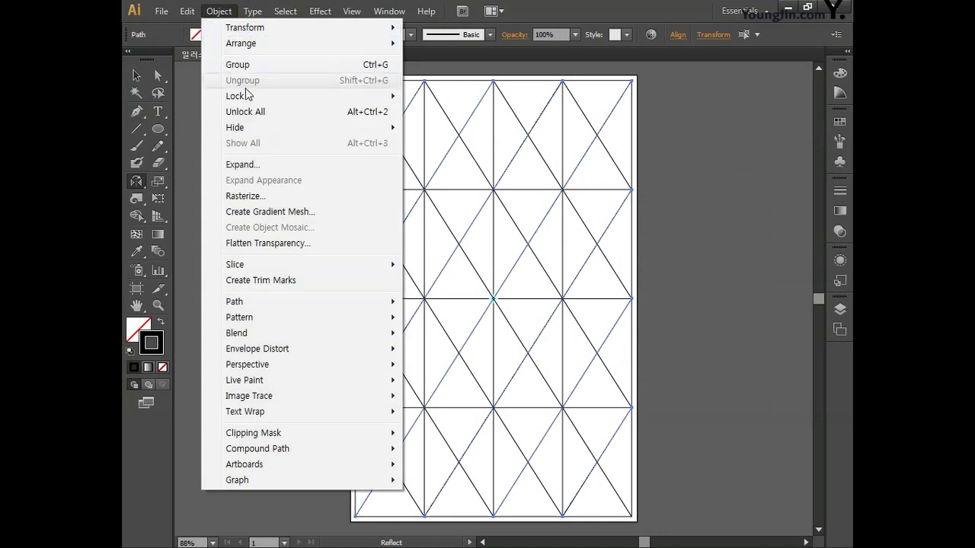
click(245, 111)
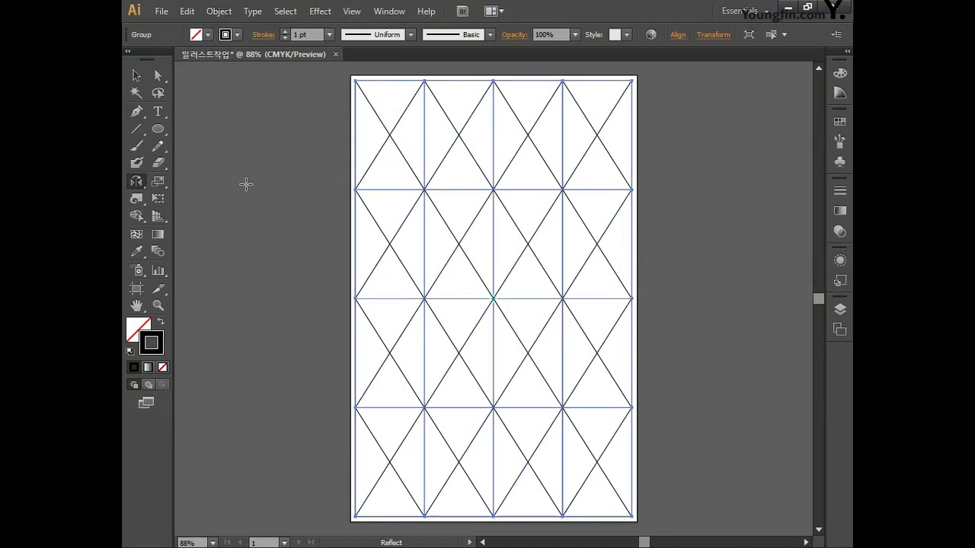
key(ctrl+a)
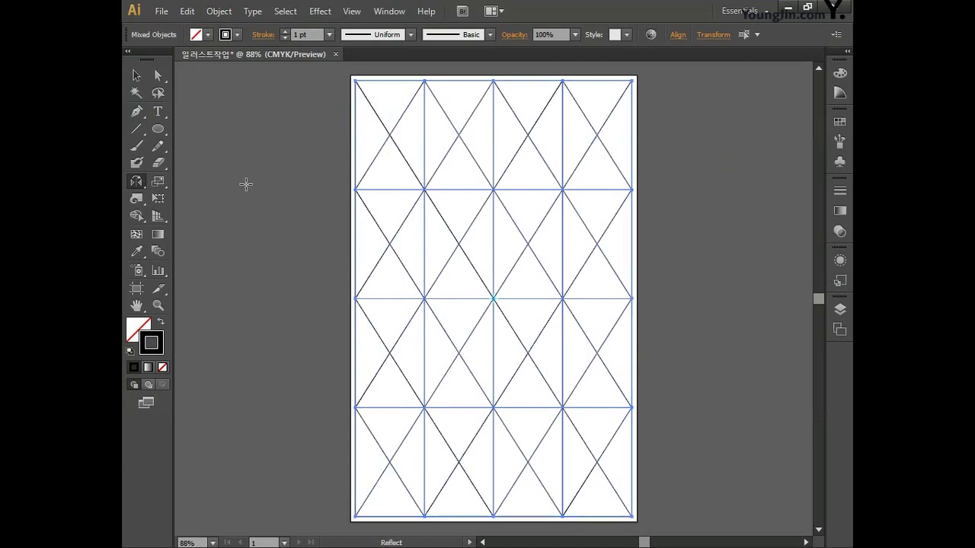
double_click(152, 342)
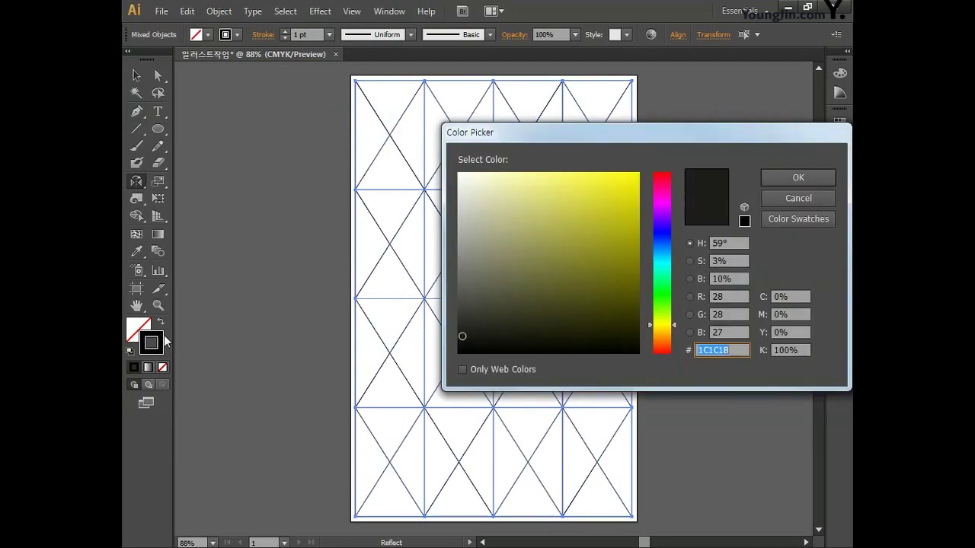
text(ffff00)
drag(661, 185, 662, 166)
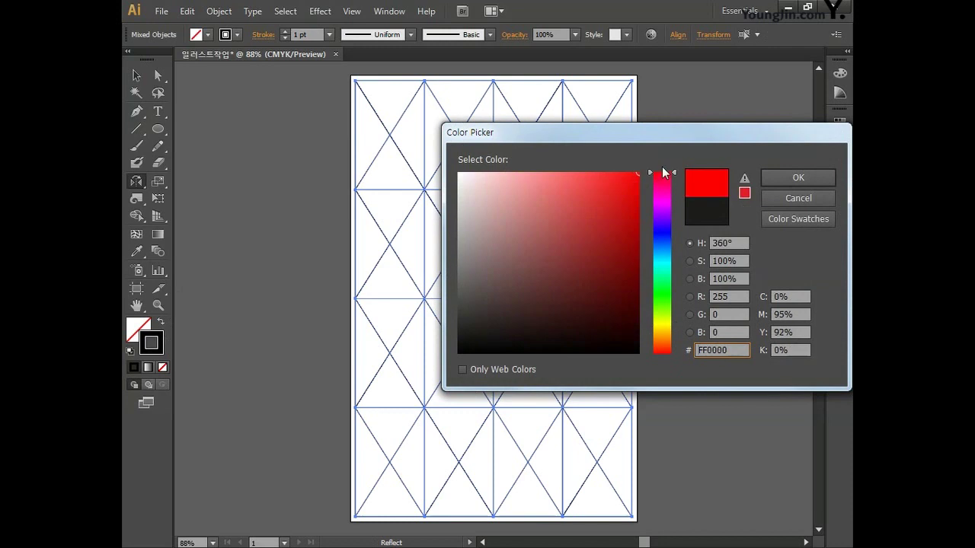
click(798, 177)
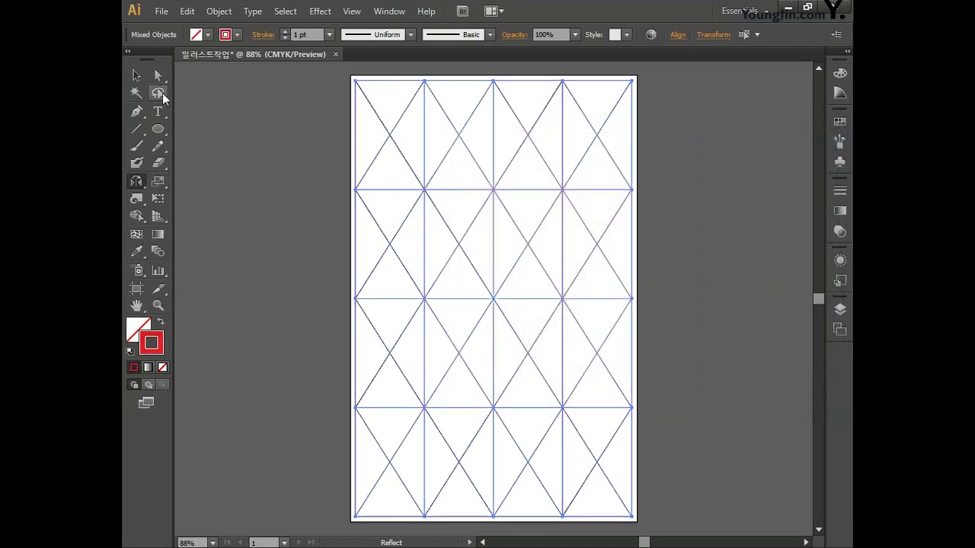
Turn on Overprint Preview for the empty canvas area beside the artboard.
click(138, 75)
click(276, 239)
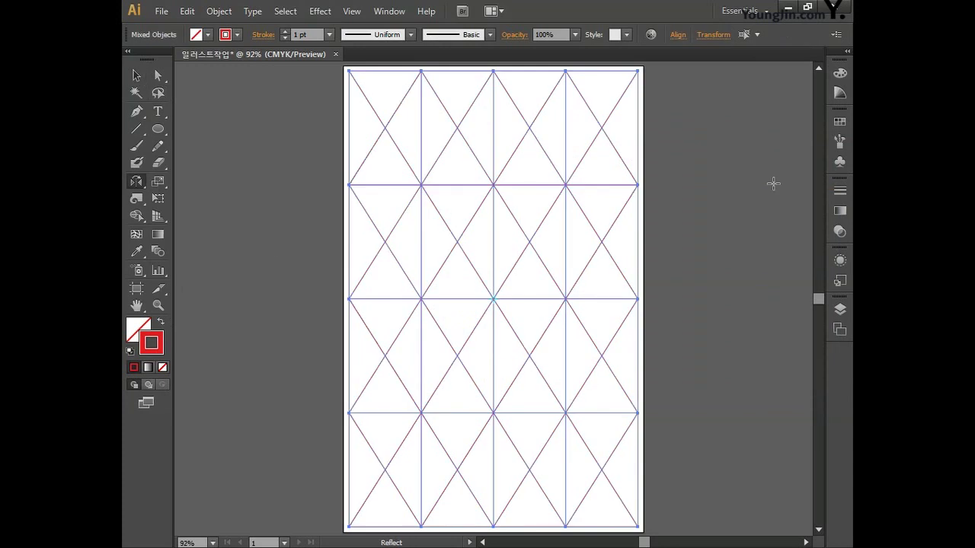
click(136, 74)
drag(242, 185, 519, 188)
drag(348, 189, 451, 194)
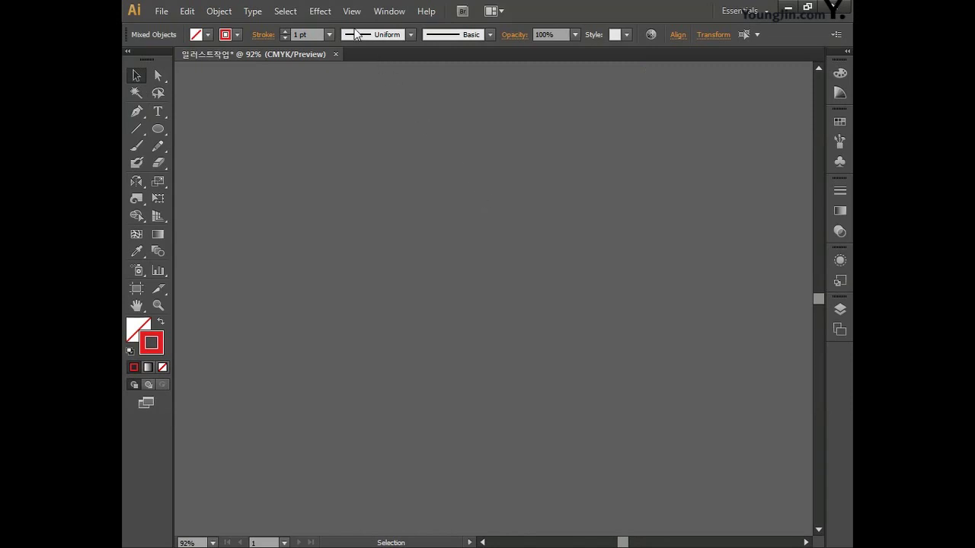
click(351, 10)
click(406, 36)
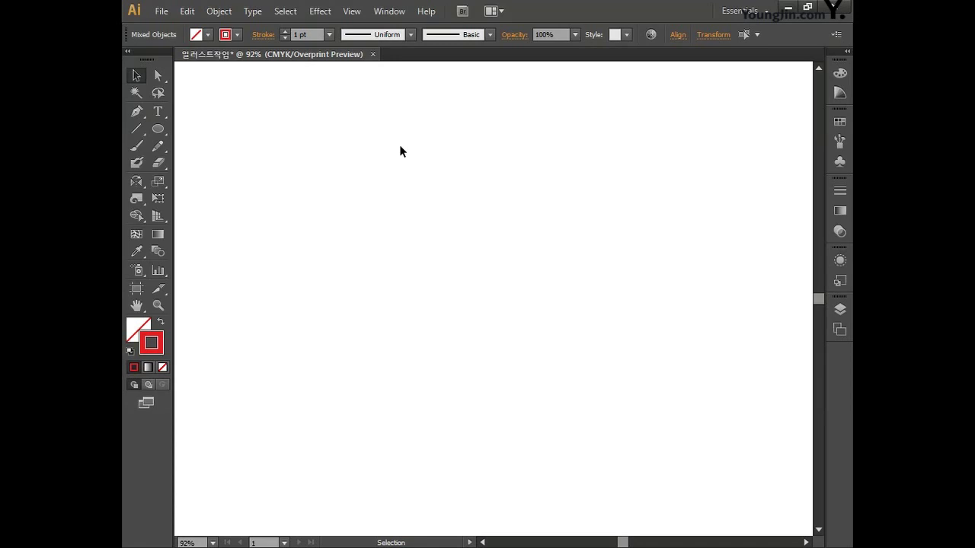
Draw a vertical line segment on the empty canvas and confirm red #FF0000 as its stroke color.
click(137, 129)
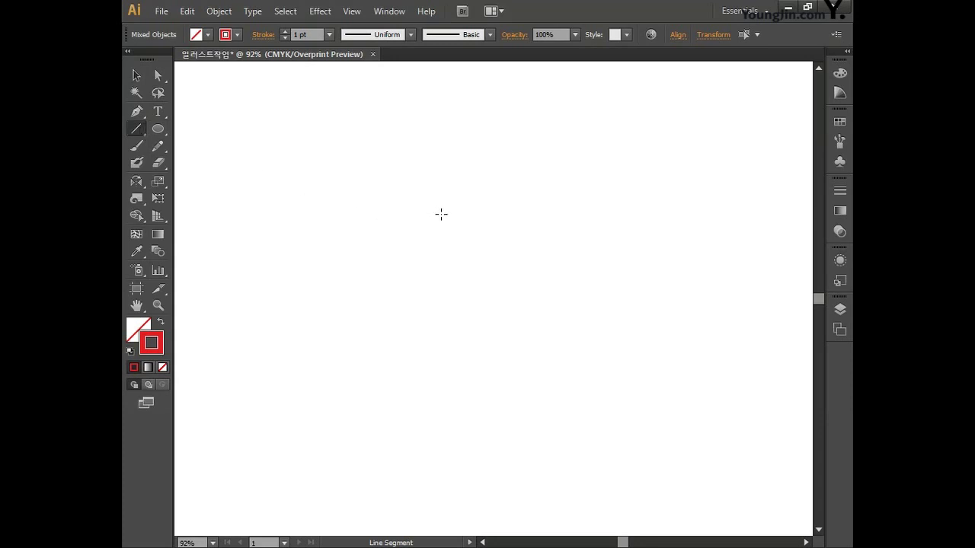
drag(452, 367, 452, 152)
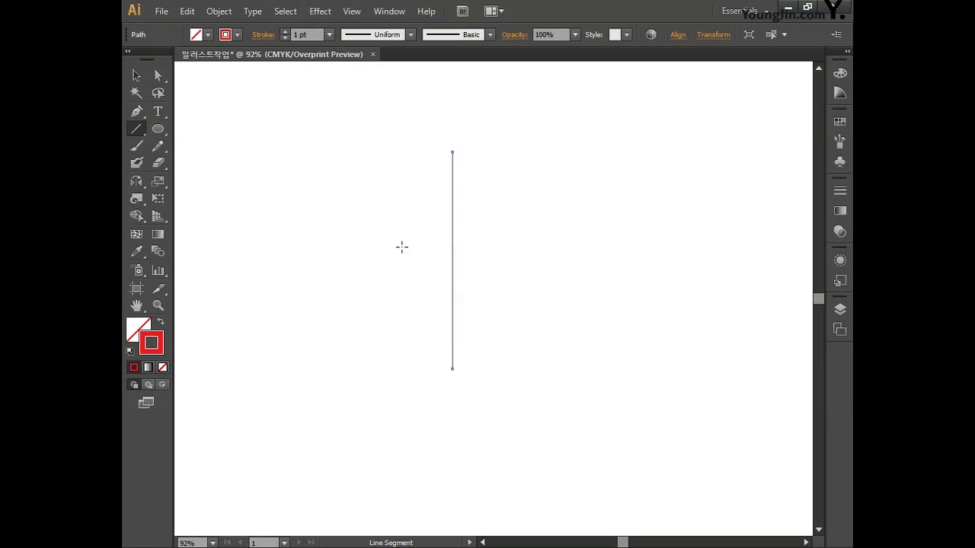
click(138, 329)
double_click(160, 343)
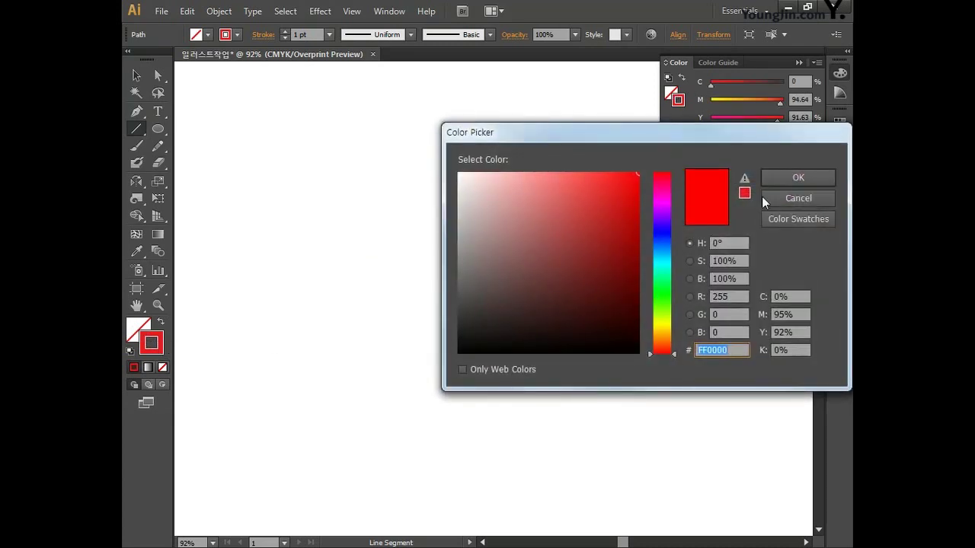
click(798, 178)
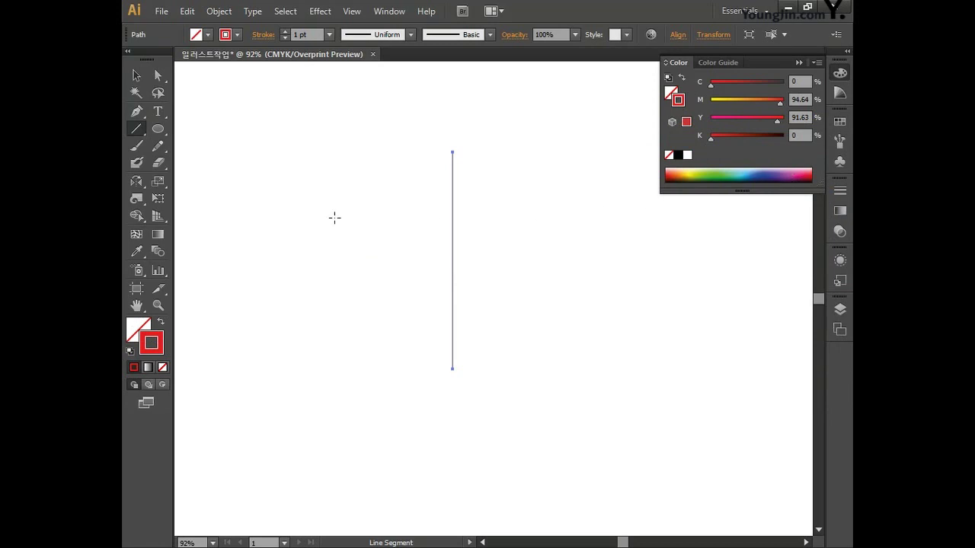
Rotate a copy of the vertical line by 15° about its lower endpoint.
click(136, 182)
drag(136, 182, 202, 181)
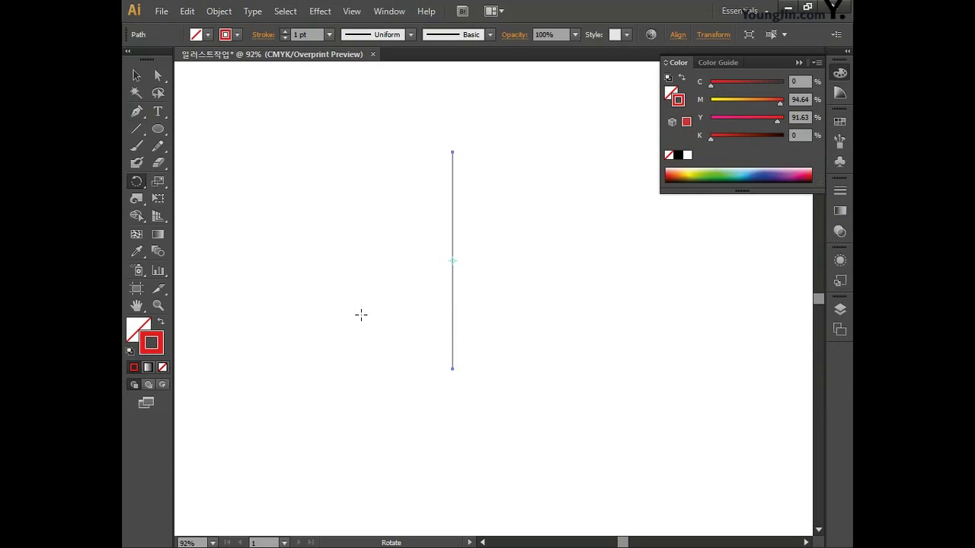
alt+click(453, 369)
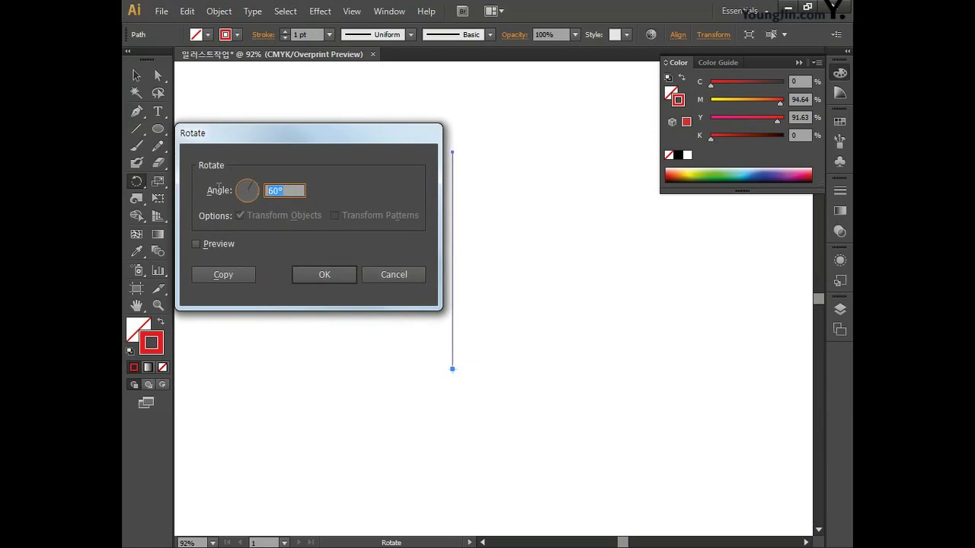
text(15)
click(211, 272)
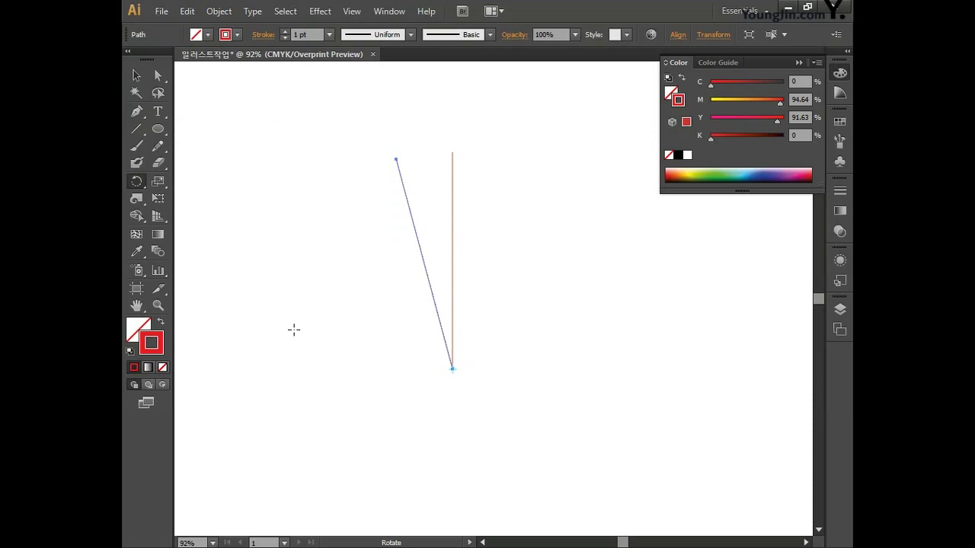
Rotate a copy of the vertical line by -15° about its lower endpoint.
click(137, 77)
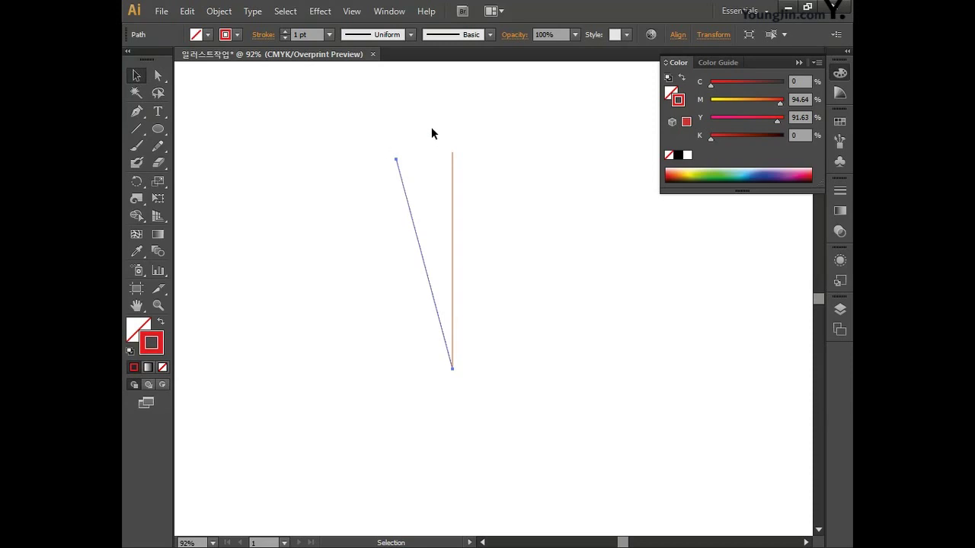
drag(431, 128, 483, 193)
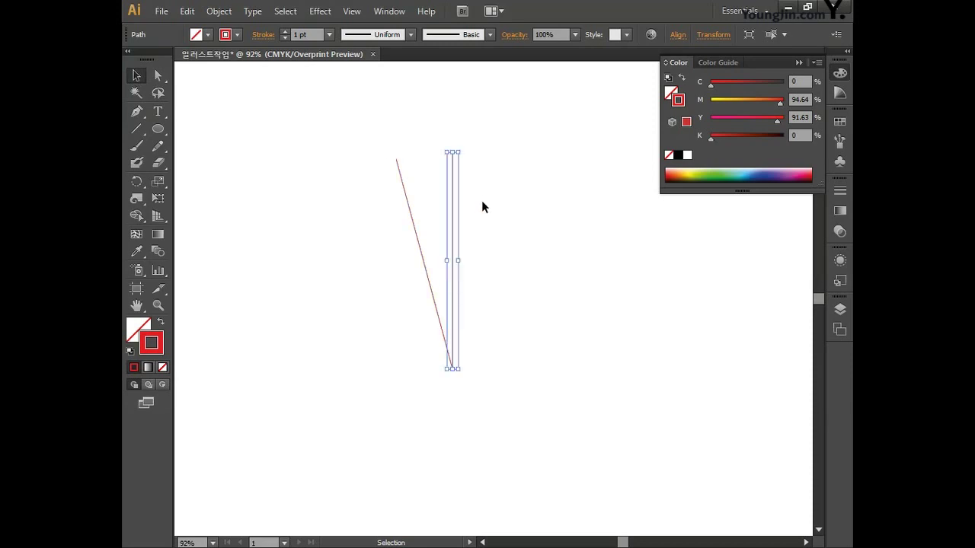
click(136, 183)
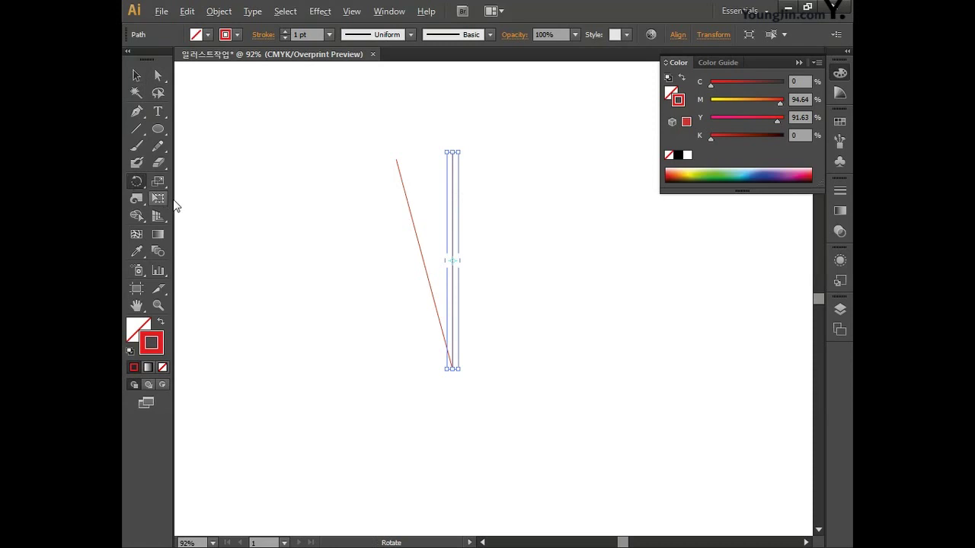
alt+click(452, 369)
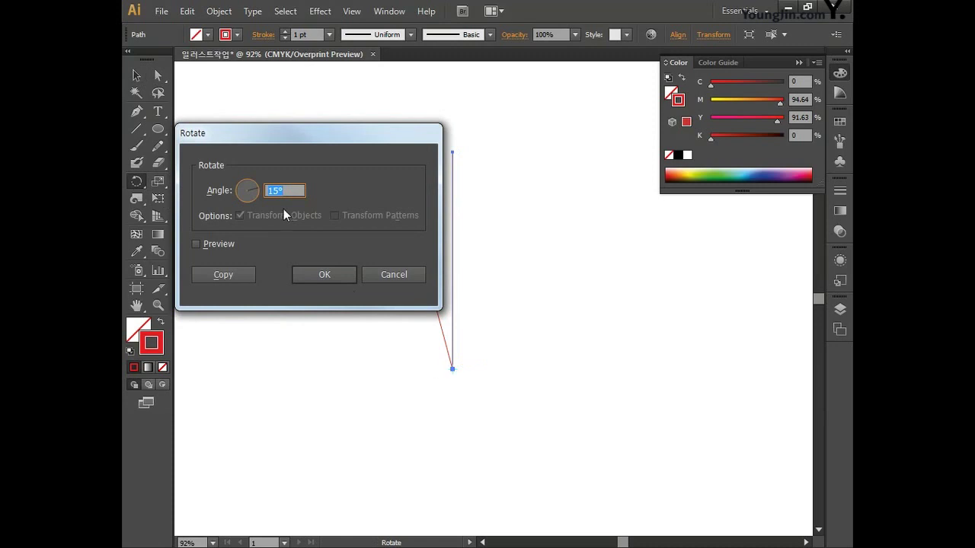
text(-15)
click(212, 275)
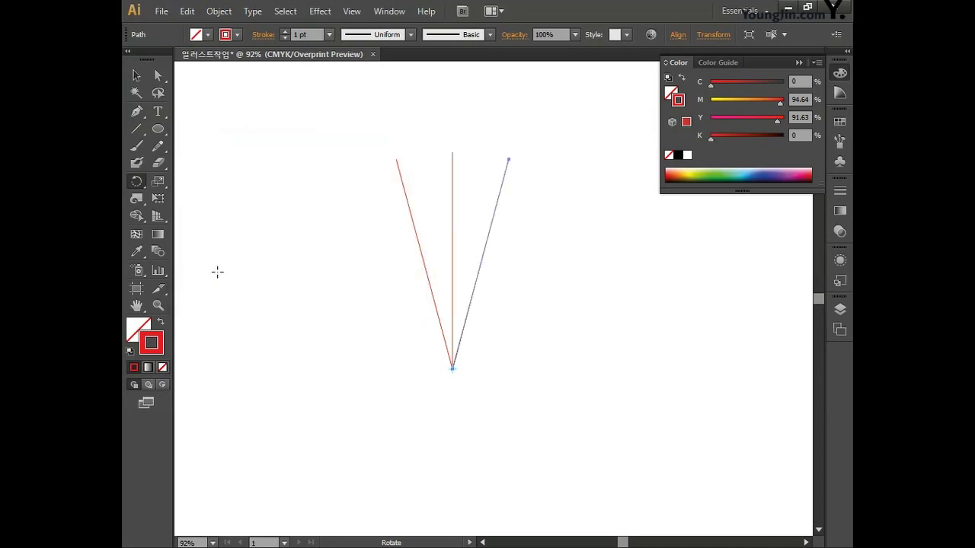
Draw a short diagonal across the left angled line and the vertical line, and reflect a copy of it across the vertical line.
click(137, 129)
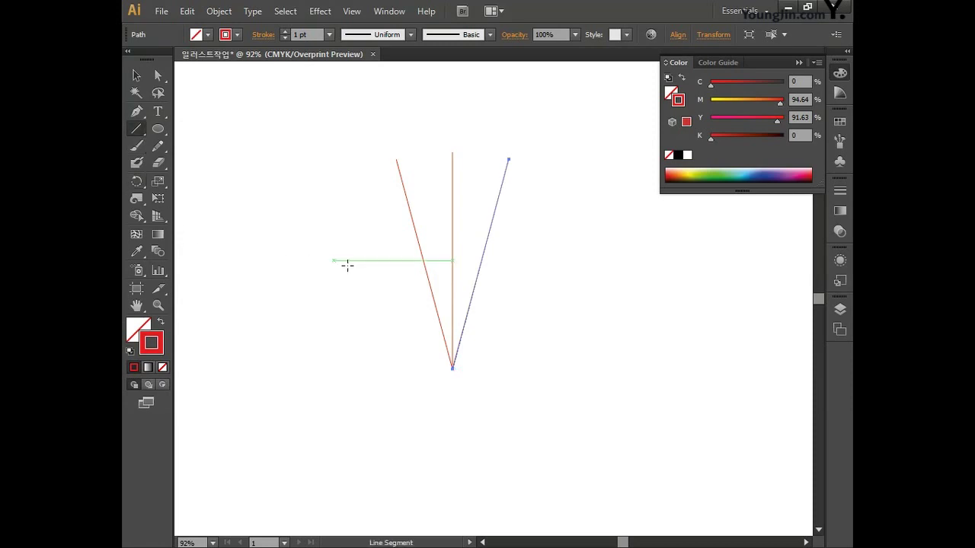
drag(414, 263, 457, 219)
click(140, 185)
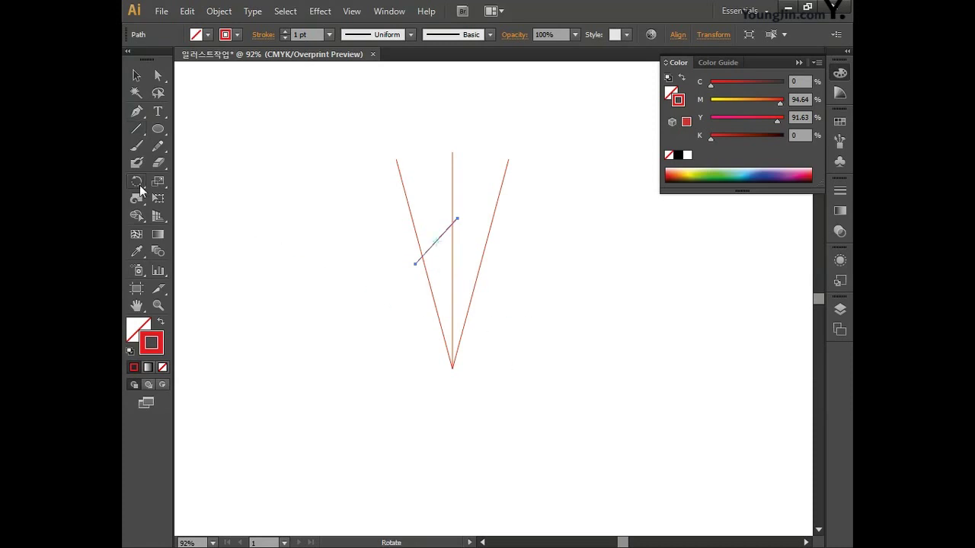
click(198, 198)
alt+click(454, 250)
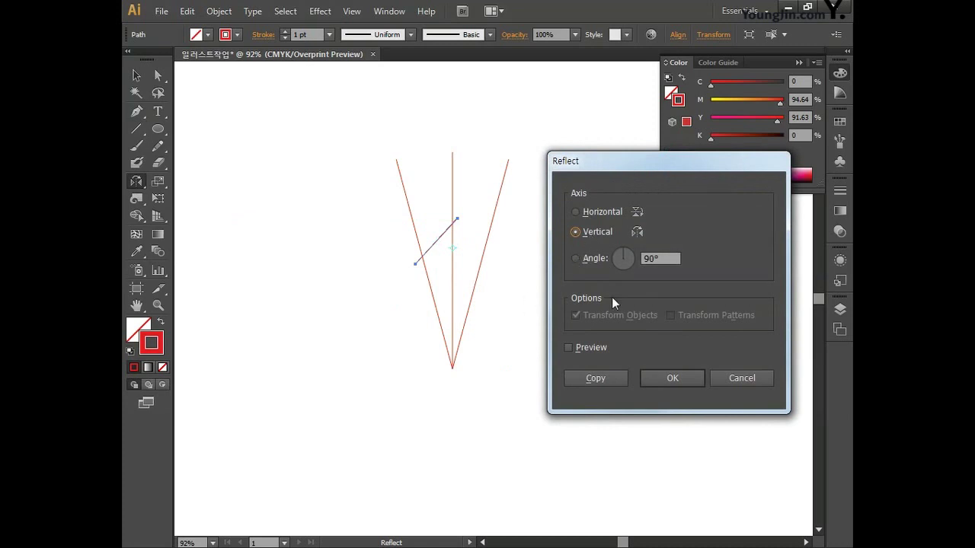
click(611, 381)
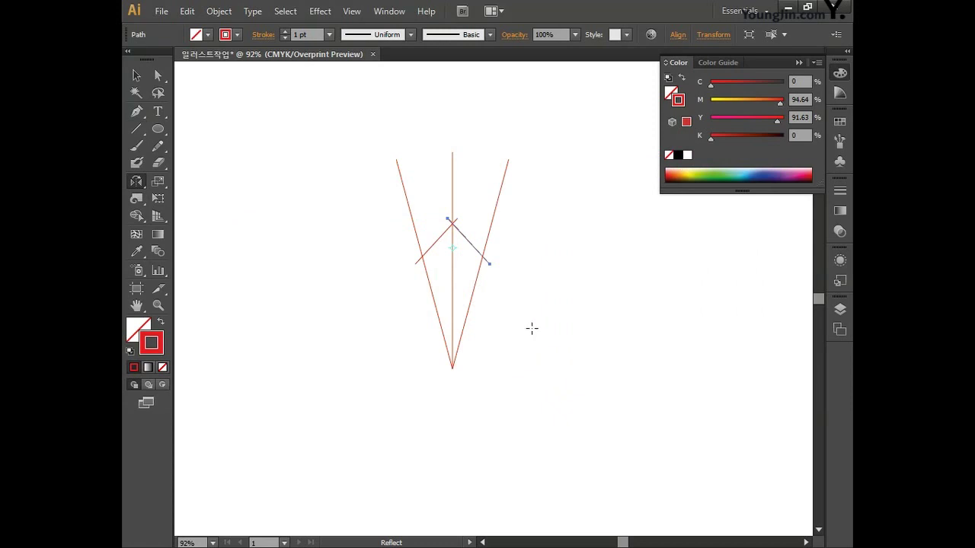
Draw a longer diagonal above the first pair, crossing the left and vertical lines, and reflect a copy across the vertical line.
click(136, 129)
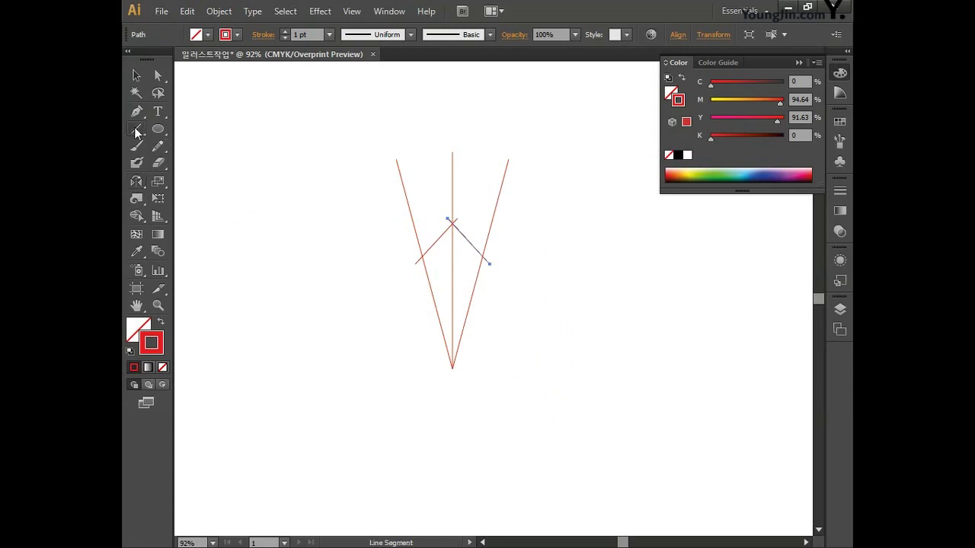
drag(396, 207, 457, 165)
key(o)
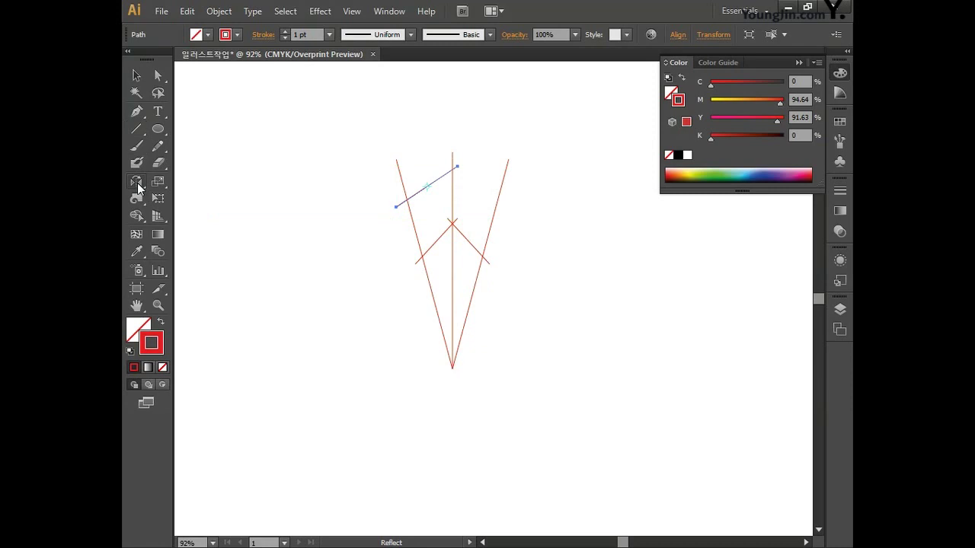
click(137, 187)
alt+click(452, 200)
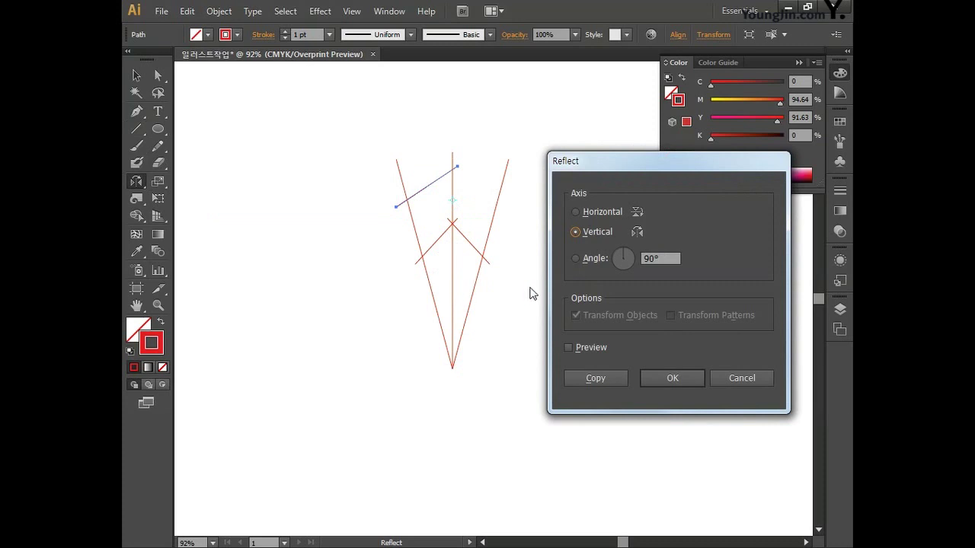
click(597, 378)
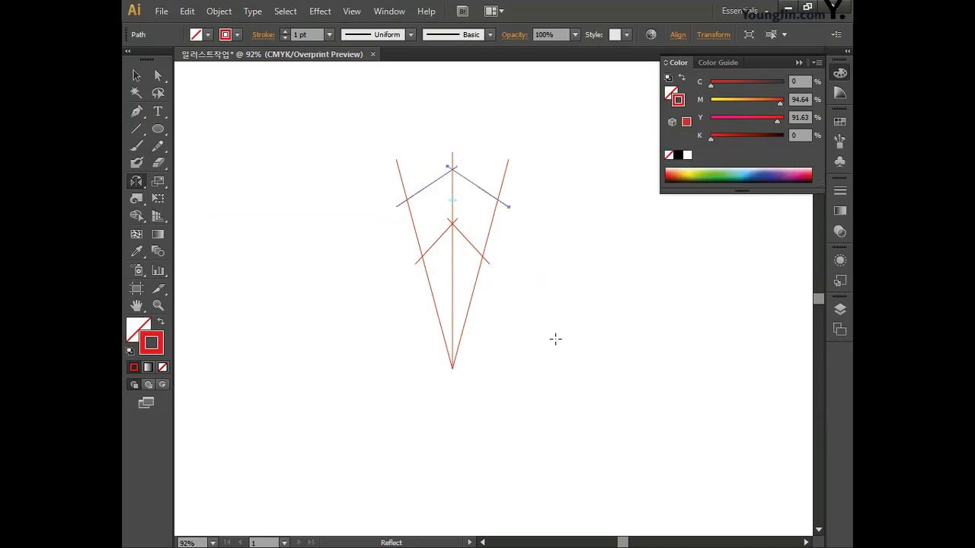
Rotate a copy of the left angled line by 30° about the shared lower endpoint.
click(137, 76)
drag(374, 142, 400, 175)
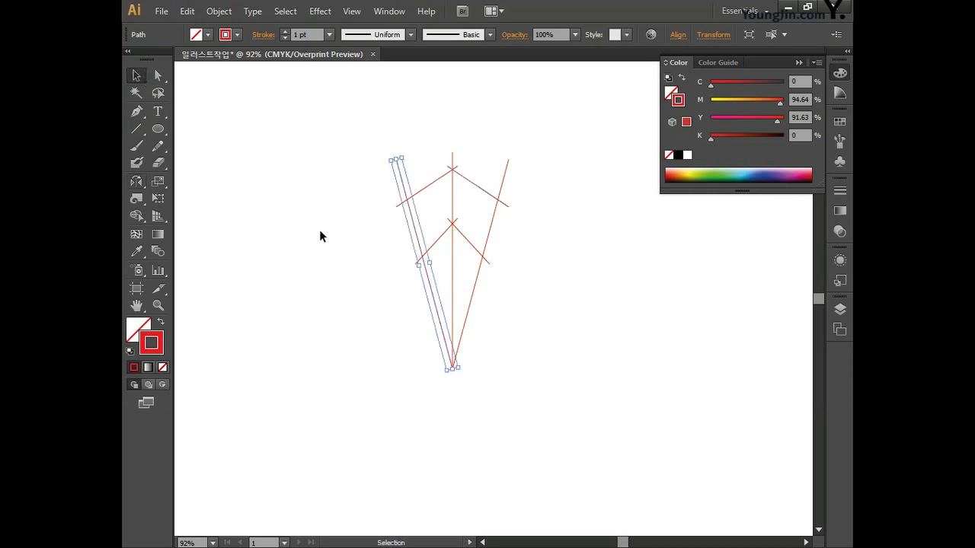
drag(137, 181, 187, 183)
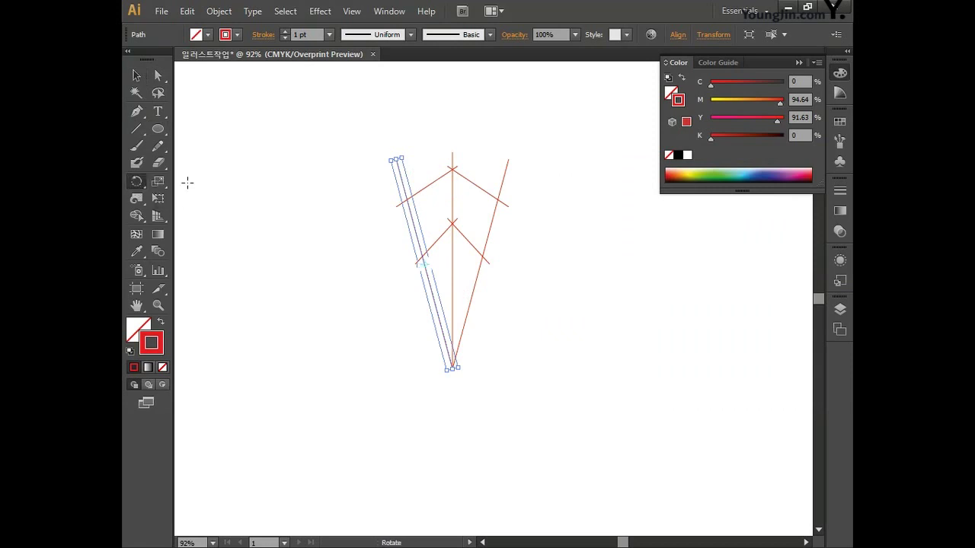
alt+click(453, 370)
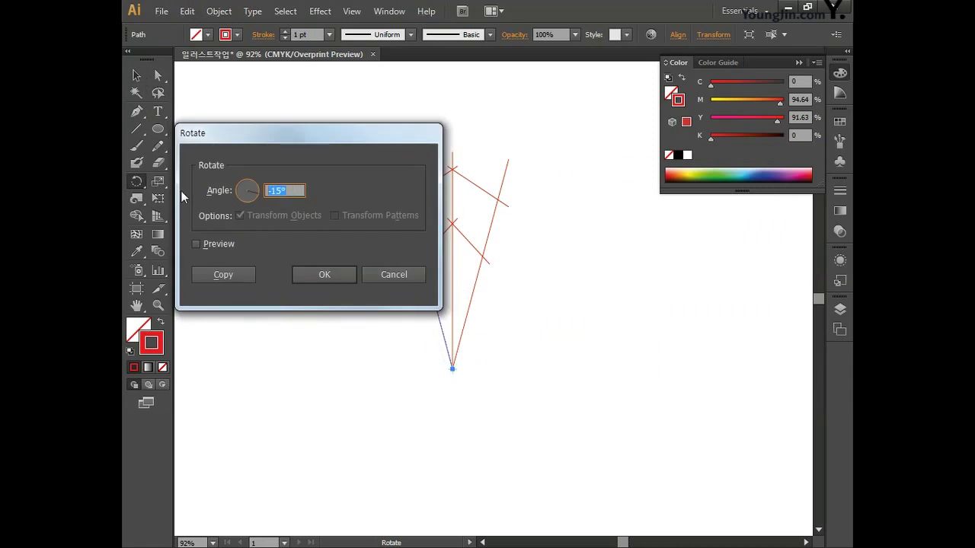
text(30)
click(220, 274)
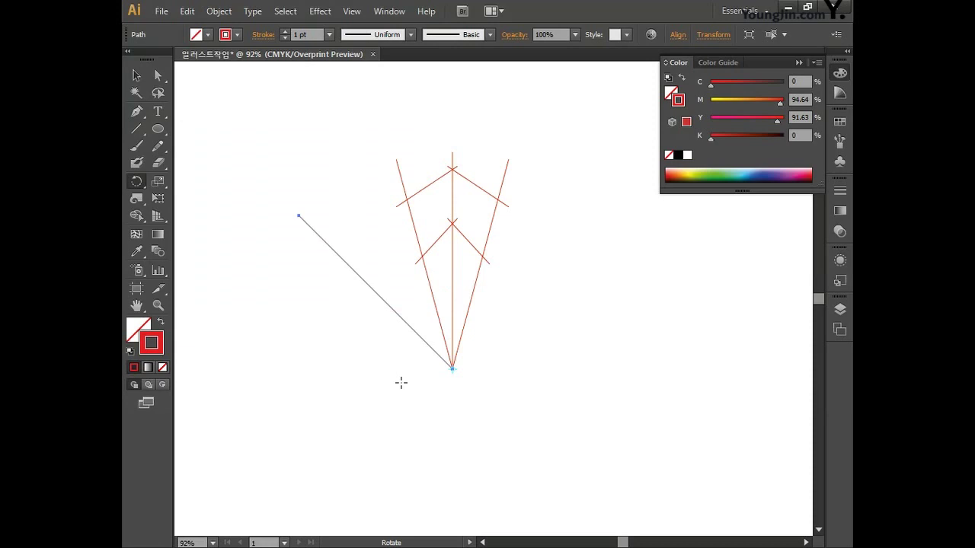
Rotate a copy of the upper pair of diagonals by 30° about the lines' shared lower endpoint.
click(136, 75)
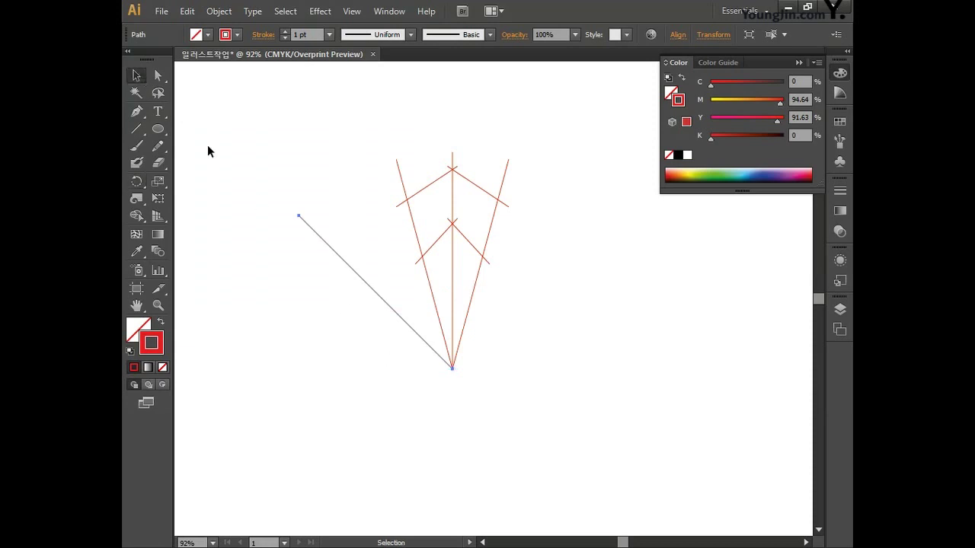
drag(460, 162, 393, 209)
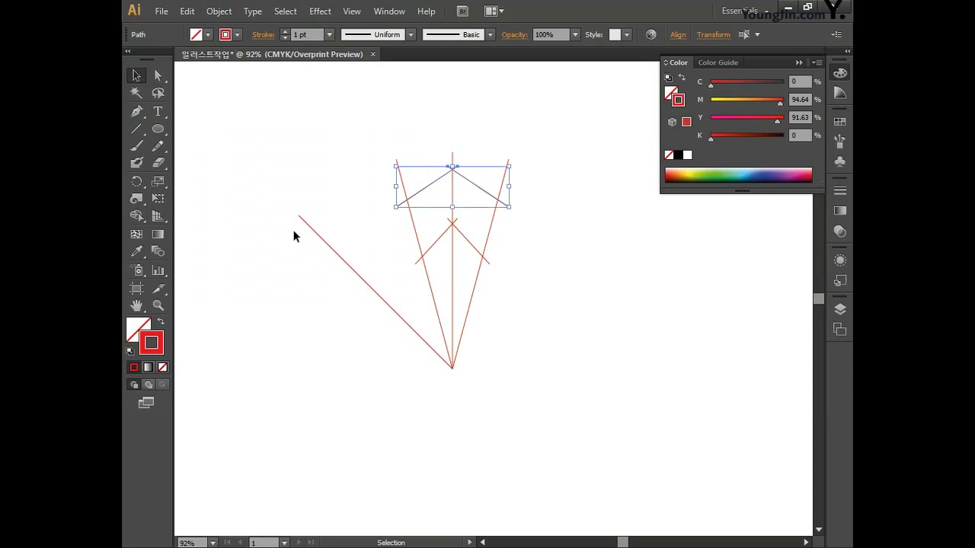
click(136, 183)
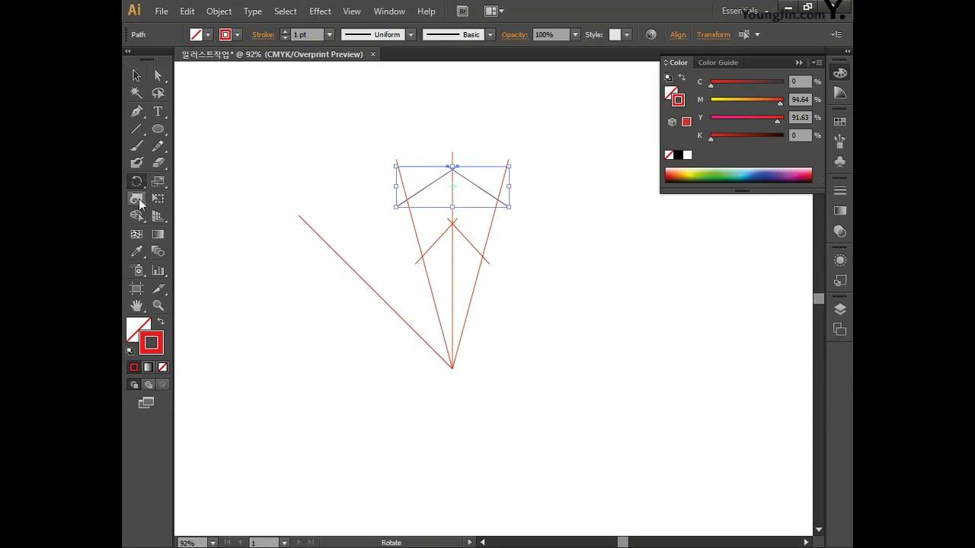
alt+click(452, 369)
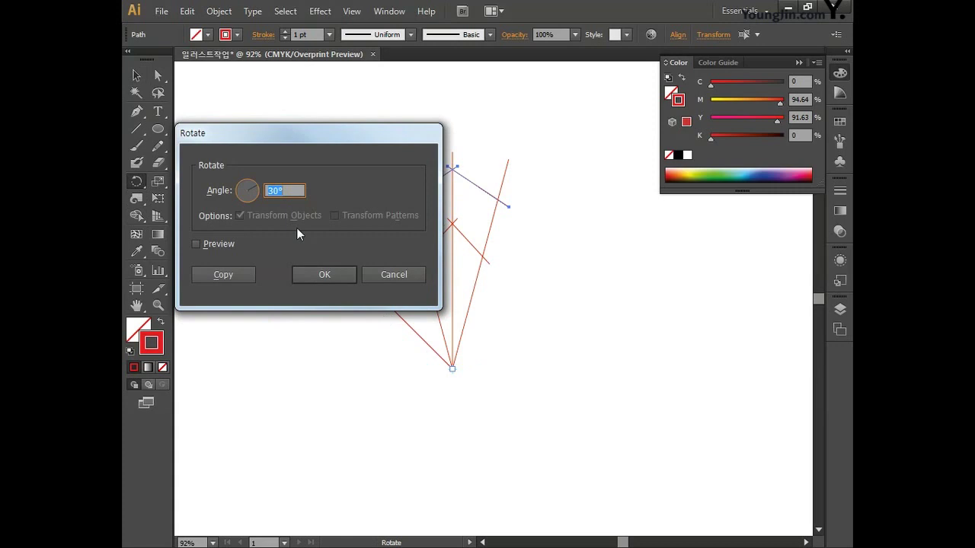
text(30)
click(225, 275)
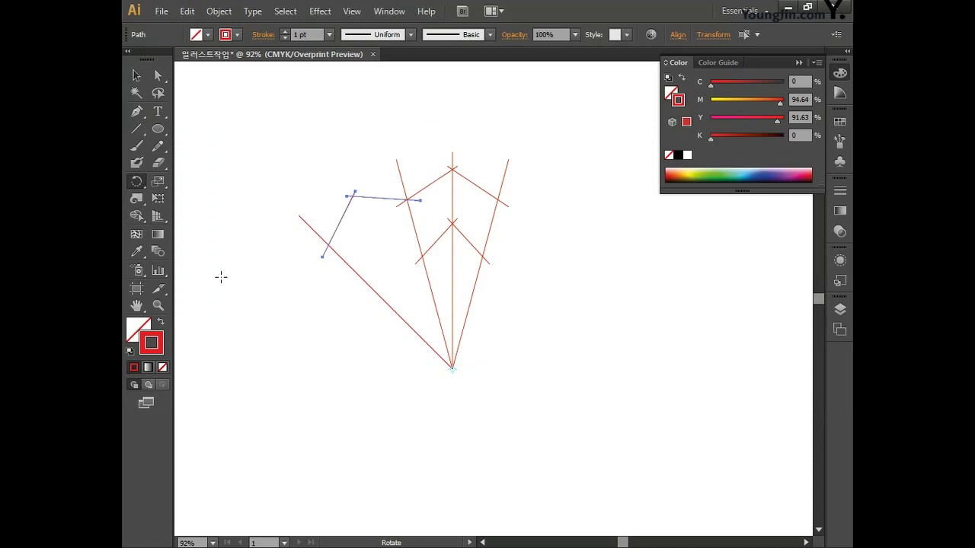
Delete the central vertical line and the original upper pair of diagonals.
click(141, 77)
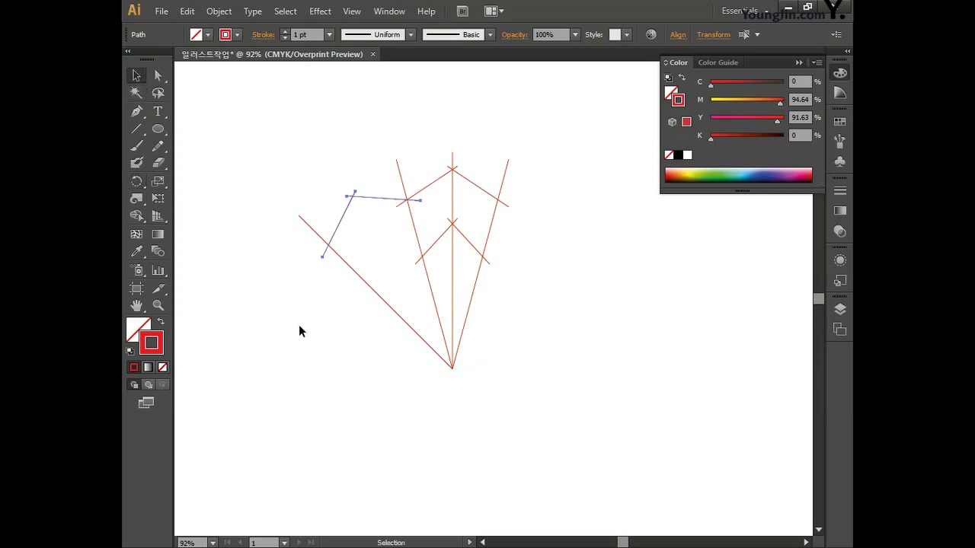
drag(445, 136, 464, 185)
key(Delete)
key(Delete)
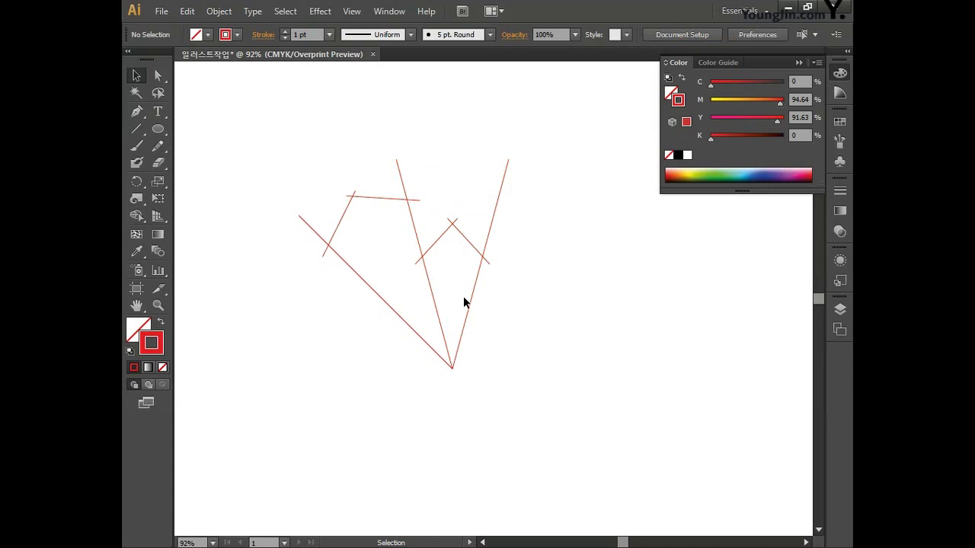
Split all the remaining angled lines into closed shapes with the Pathfinder Divide operation.
drag(260, 106, 586, 429)
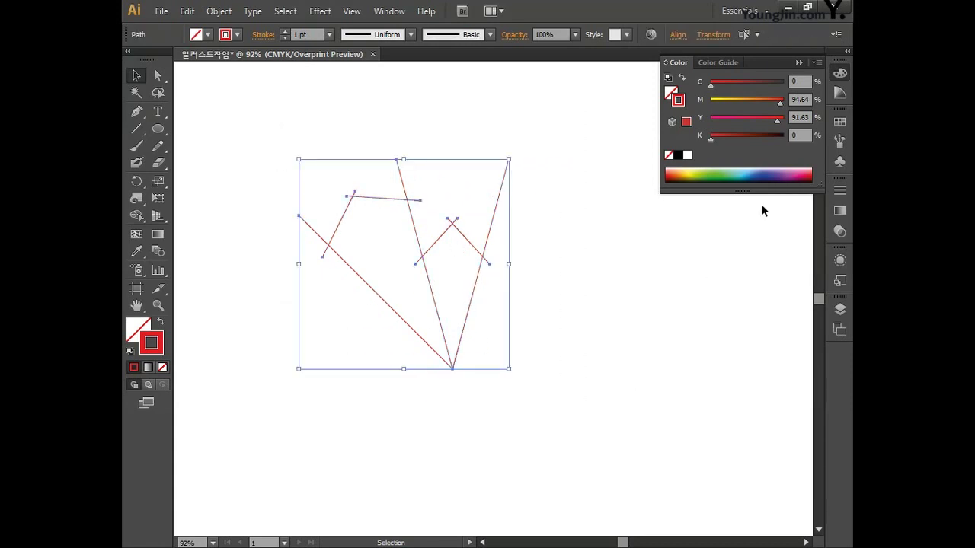
click(840, 73)
click(389, 11)
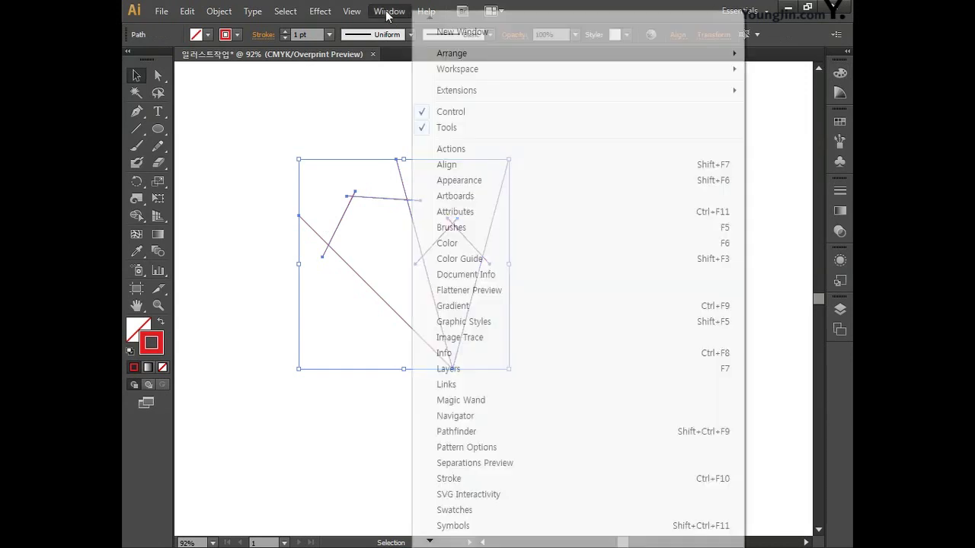
click(474, 432)
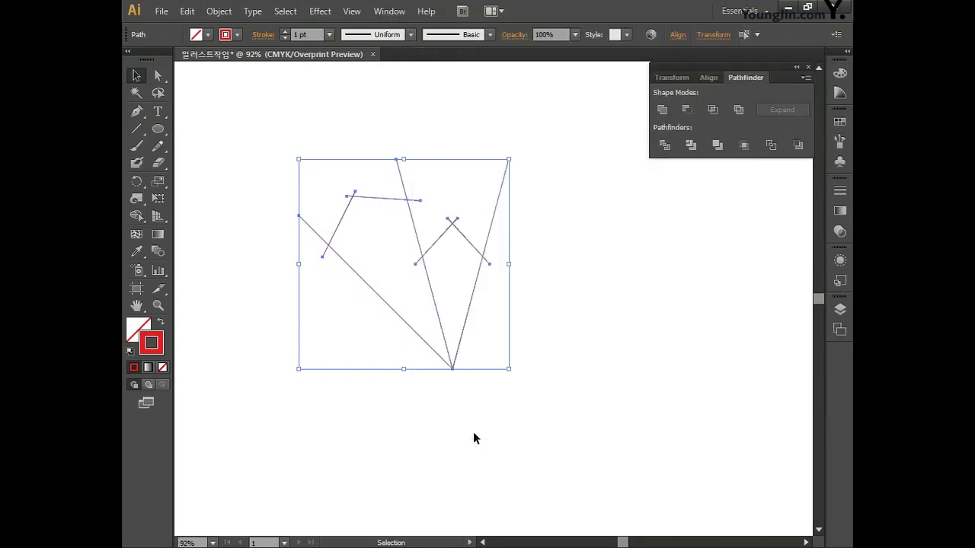
click(664, 145)
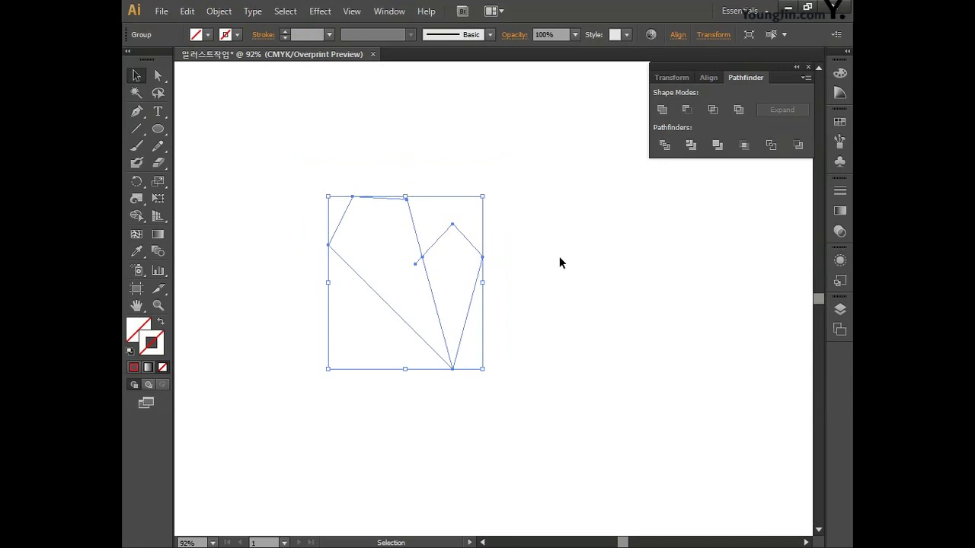
Fill the divided shapes with light gray, C 0%, M 0%, Y 0%, K 5%.
double_click(152, 342)
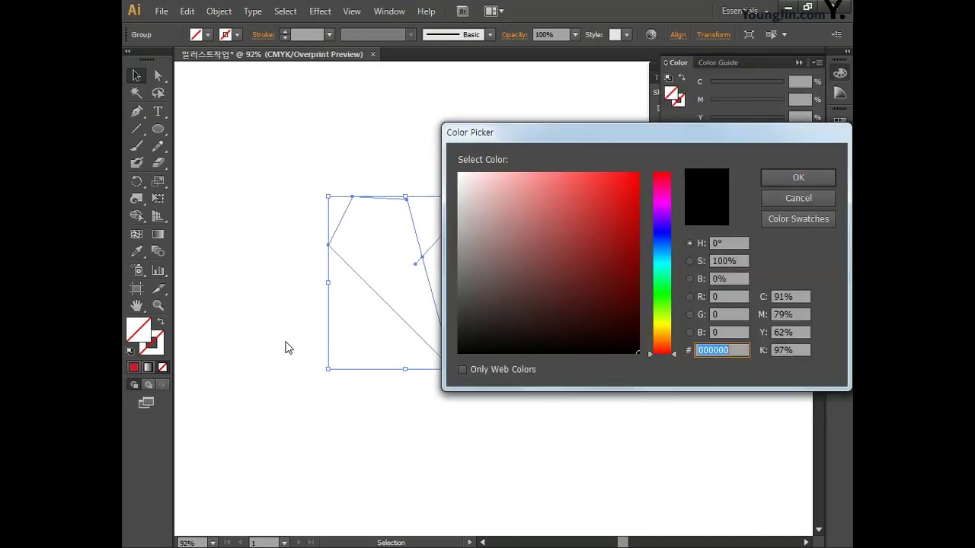
click(789, 296)
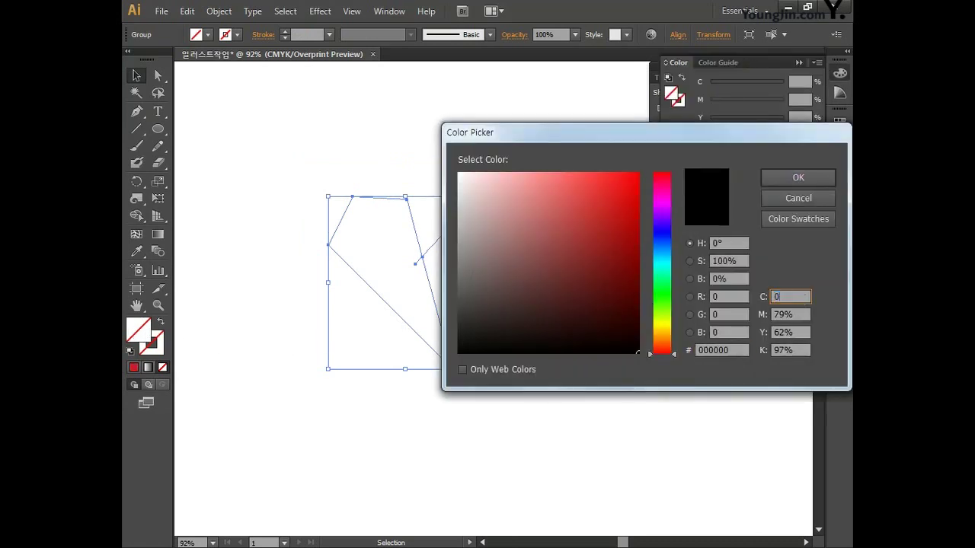
text(0)
key(Tab)
text(0)
key(Tab)
text(0)
key(Tab)
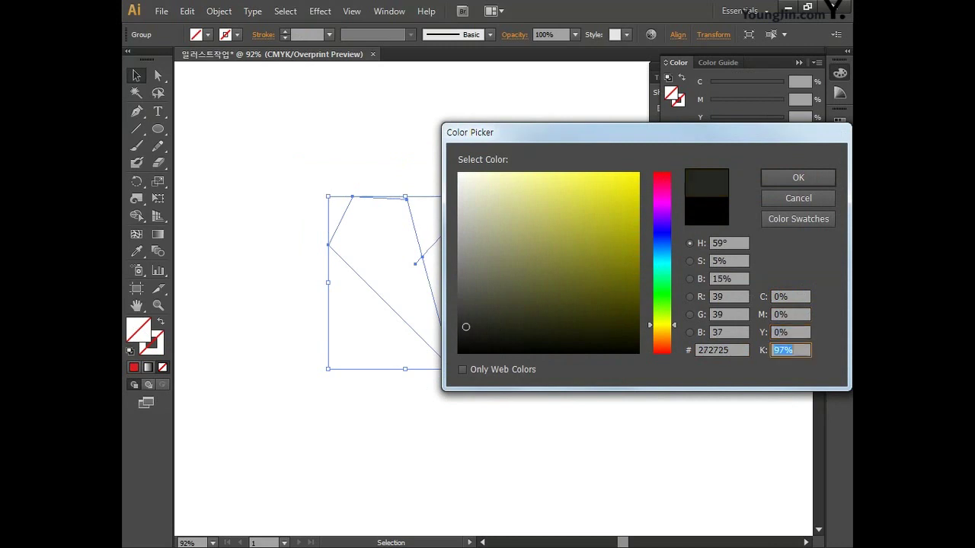
text(5)
click(798, 177)
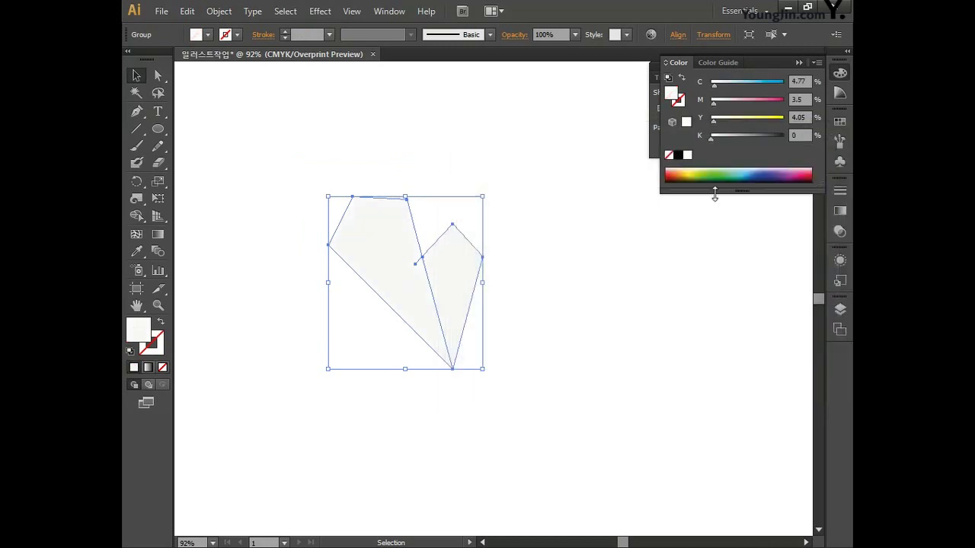
Make the stroke the active color attribute of the shapes and turn off Overprint Preview.
click(161, 340)
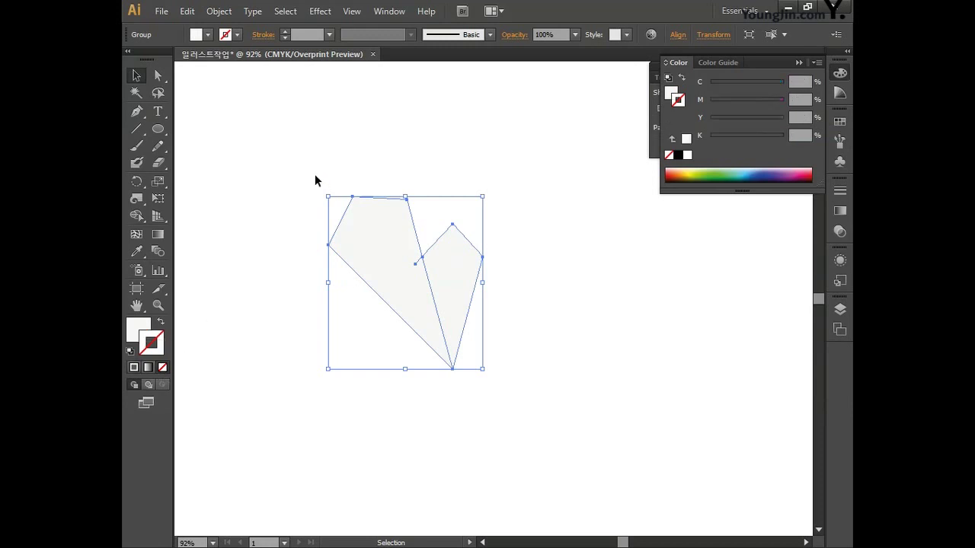
click(351, 11)
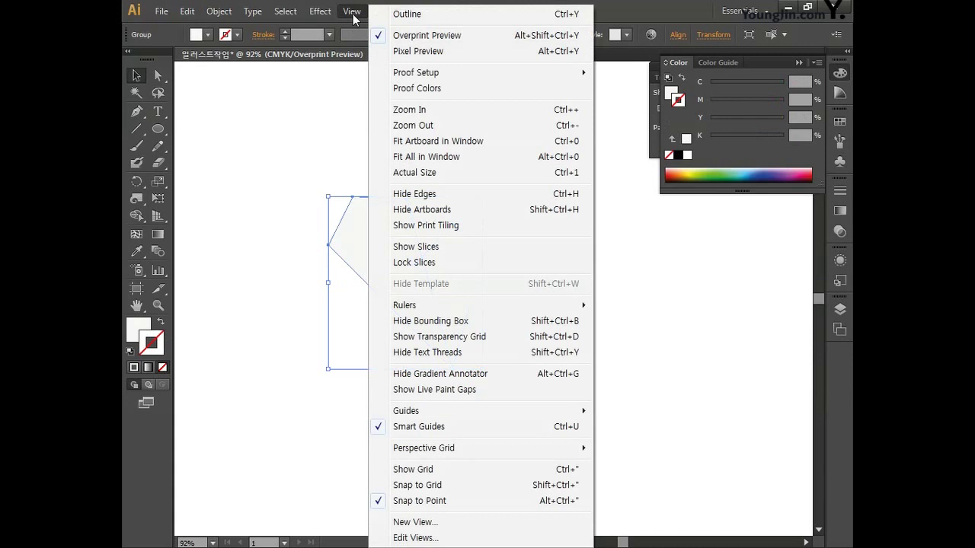
click(435, 36)
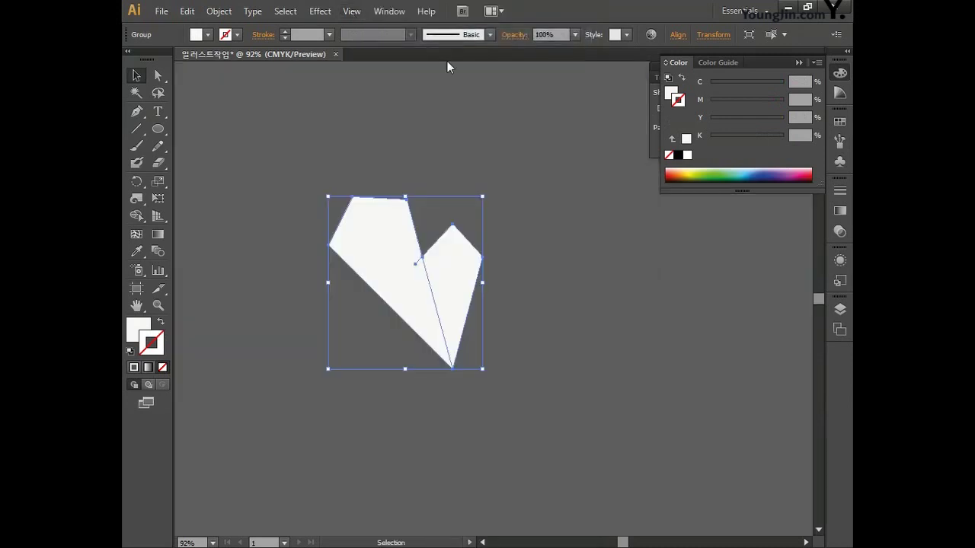
click(523, 202)
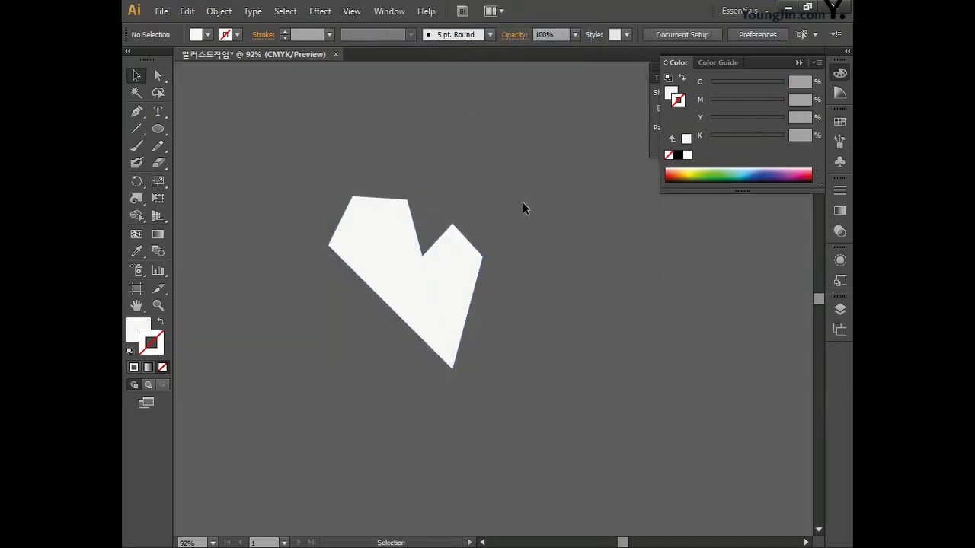
drag(322, 198, 551, 406)
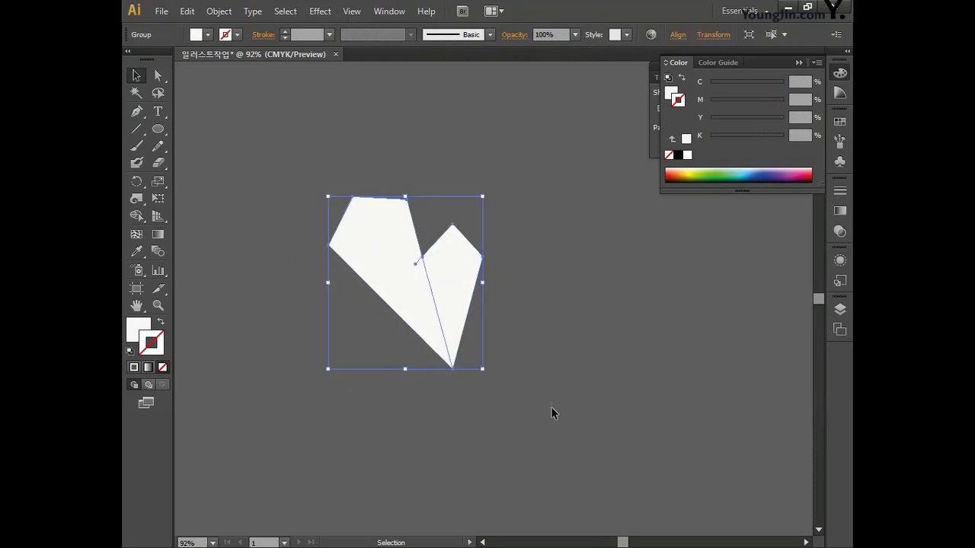
click(551, 410)
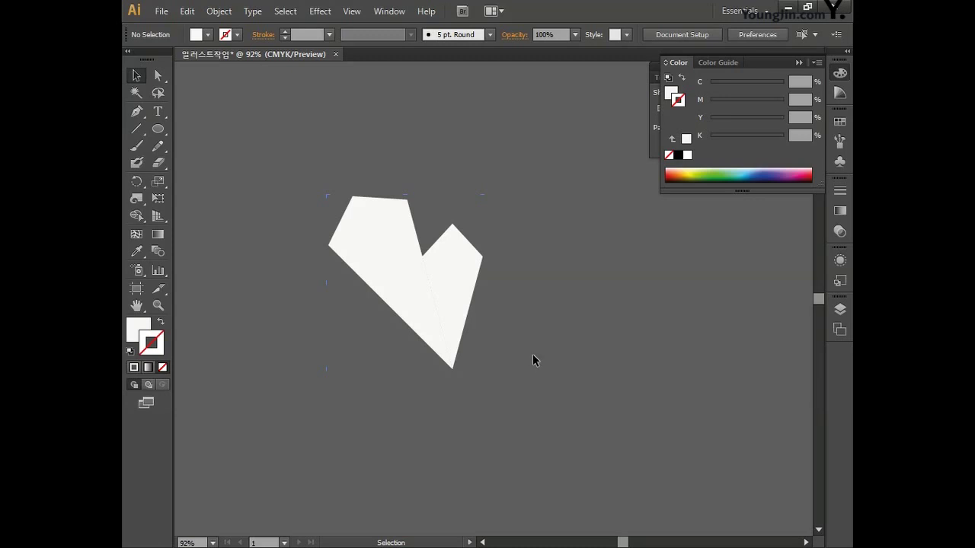
Trace the smaller light gray petal with the Pen tool as a closed four-point shape through its corner anchors.
click(136, 111)
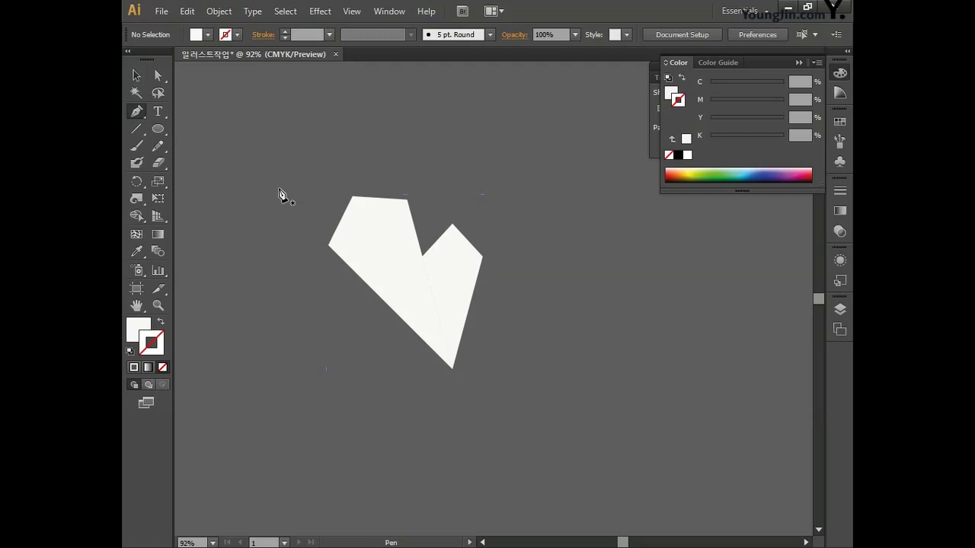
click(422, 256)
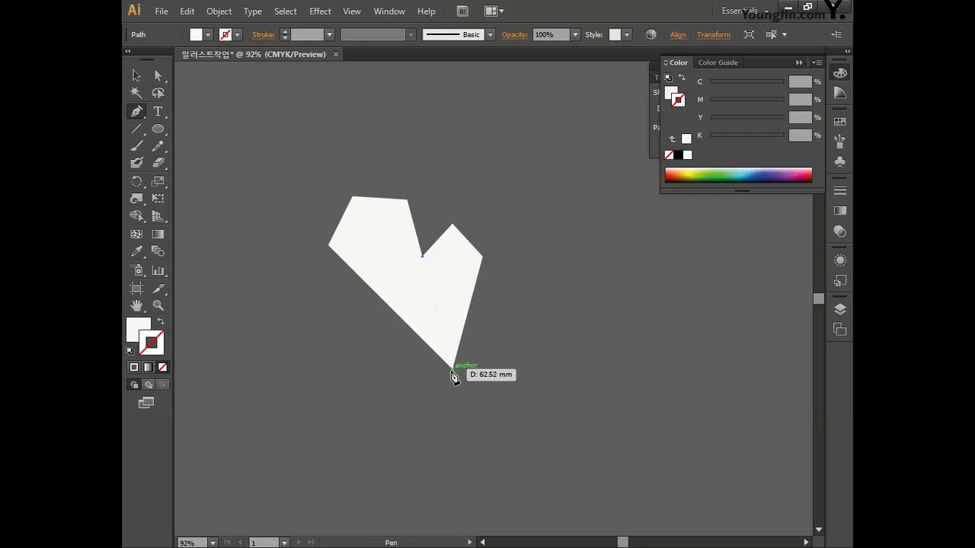
click(452, 368)
click(484, 260)
click(452, 226)
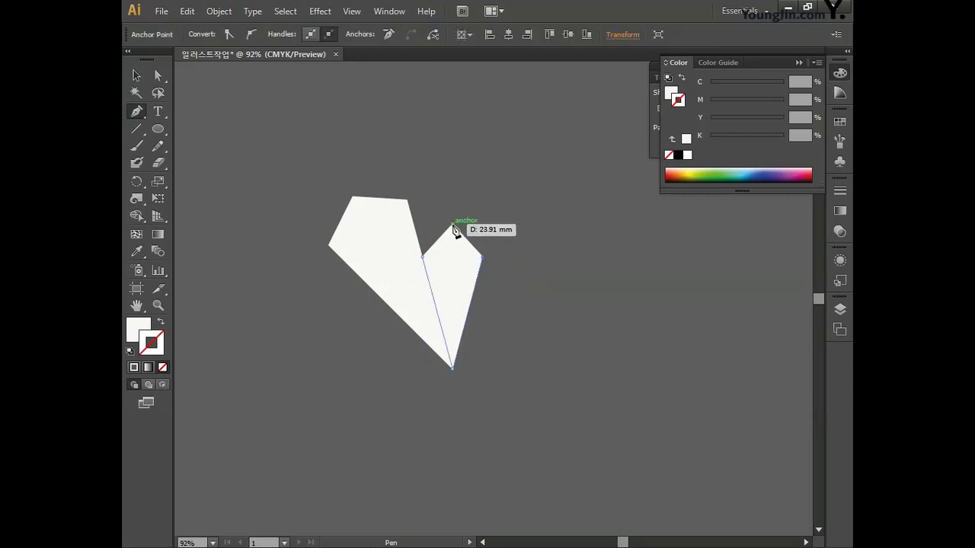
click(423, 258)
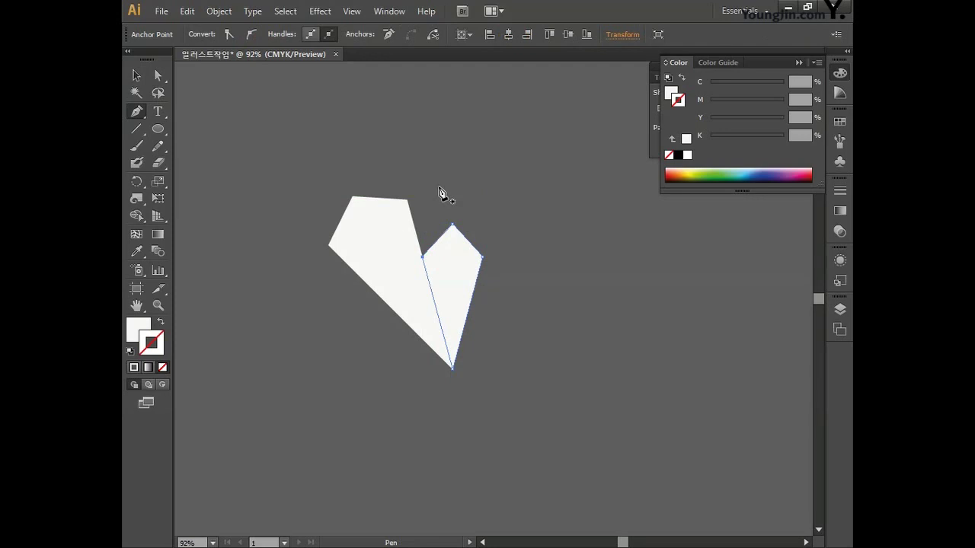
Fill the traced petal with blue, C 80%, M 45%, Y 0%, K 0%, and make the stroke the active color attribute.
double_click(138, 331)
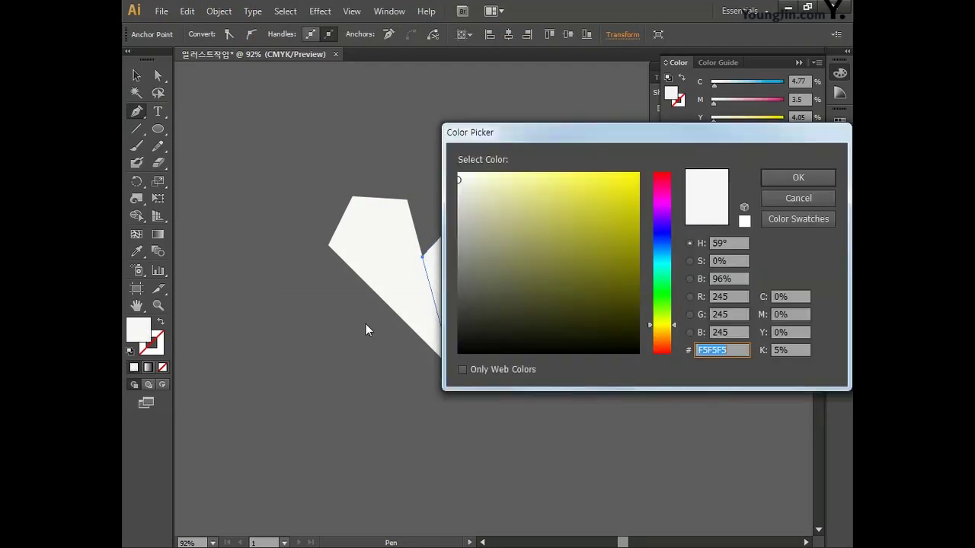
click(806, 297)
text(80)
key(Tab)
text(45)
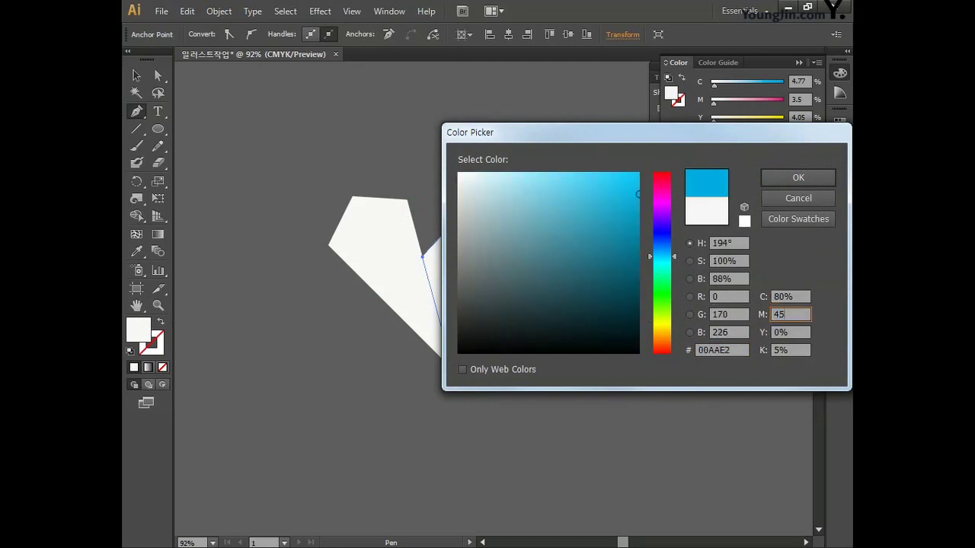
key(Tab)
key(Tab)
text(0)
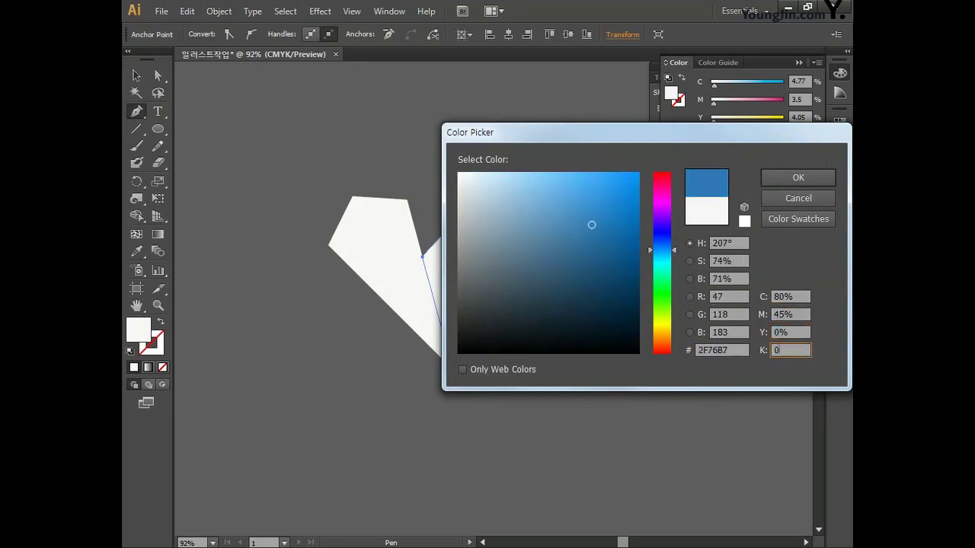
click(765, 177)
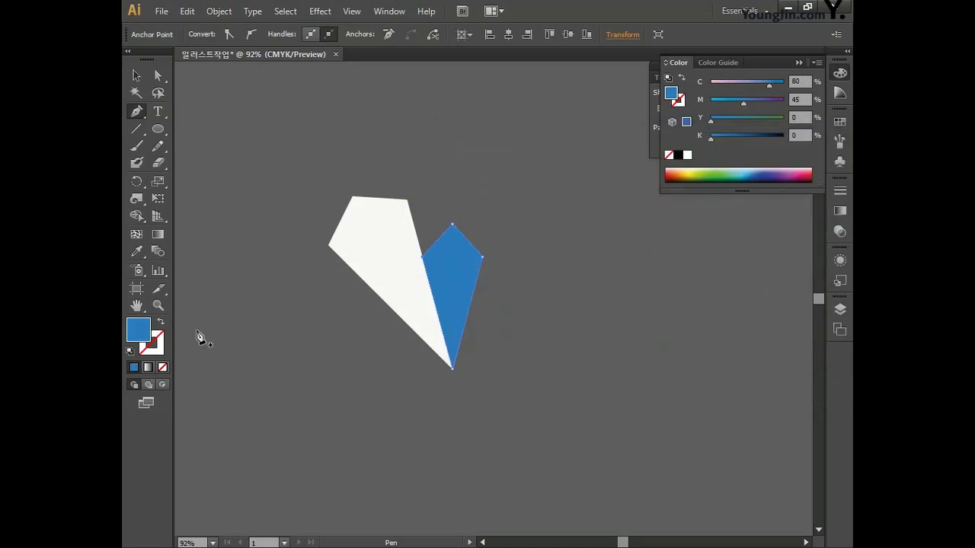
click(160, 345)
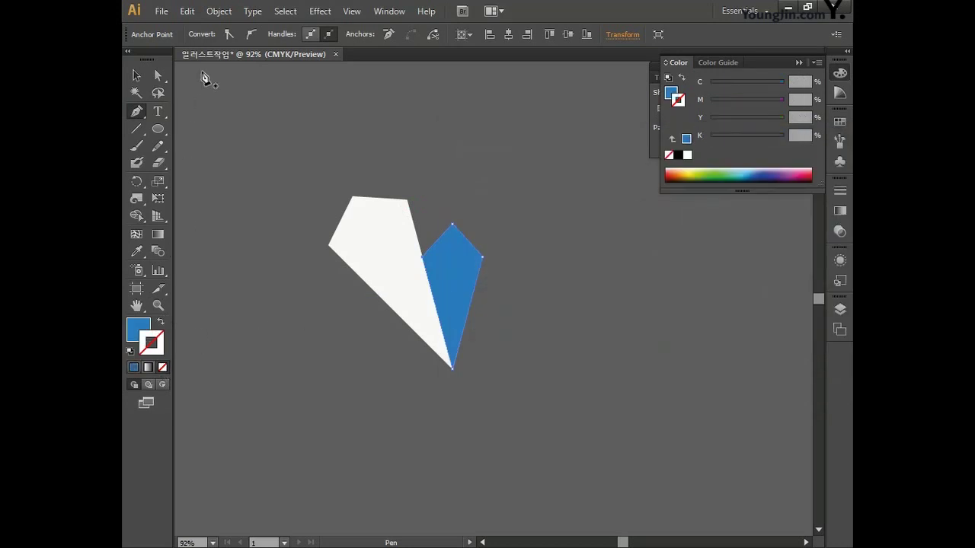
Create an inset copy of the blue petal using Offset Path at -2 mm with preview on.
click(211, 14)
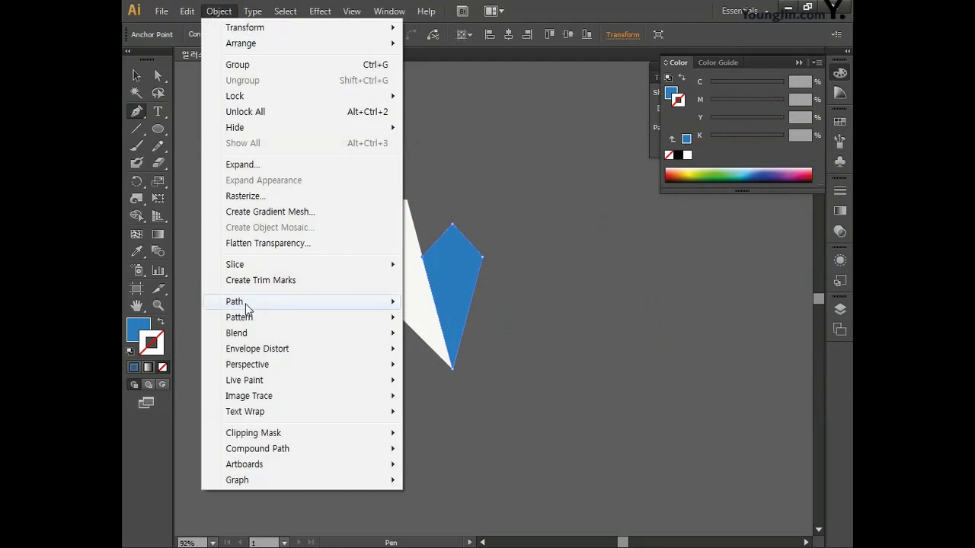
mouse_move(381, 305)
click(459, 353)
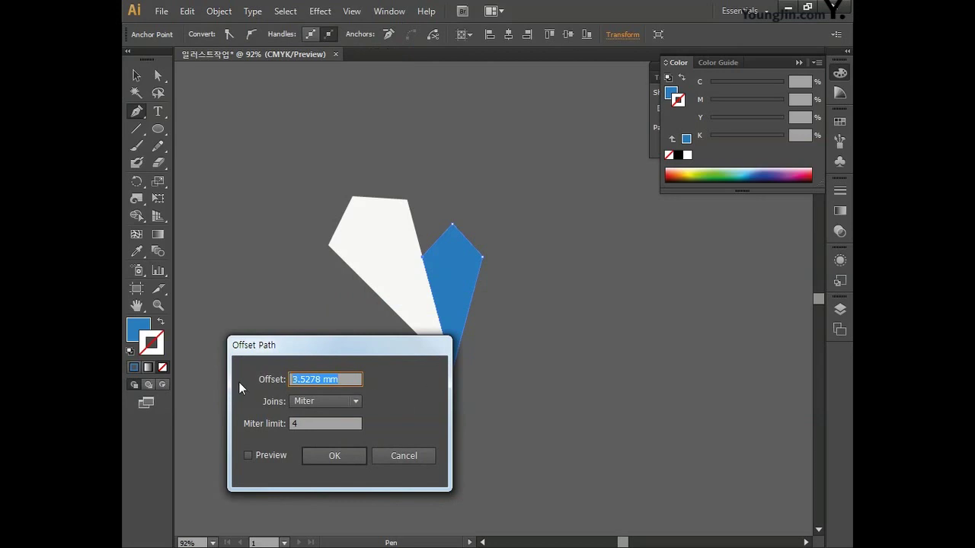
click(249, 456)
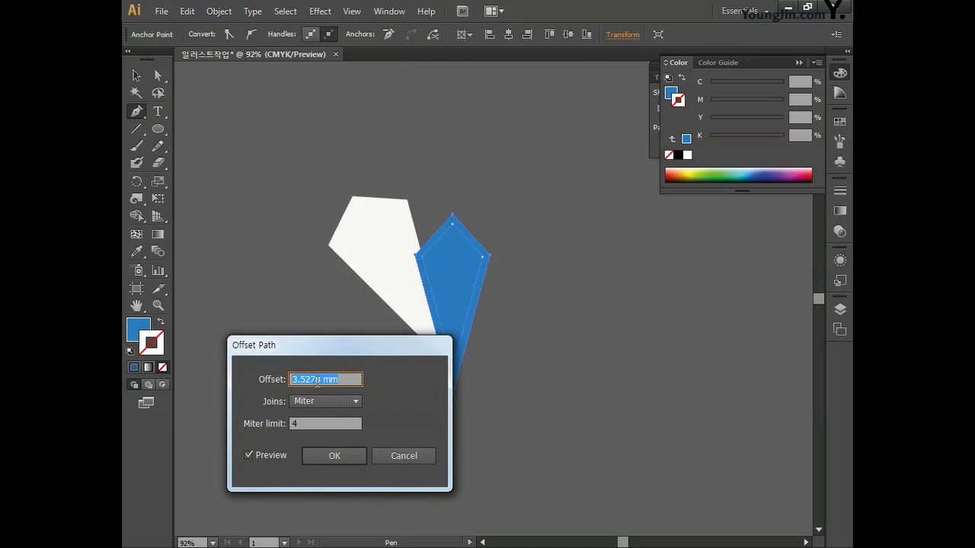
text(2)
key(Down)
key(Down)
key(Down)
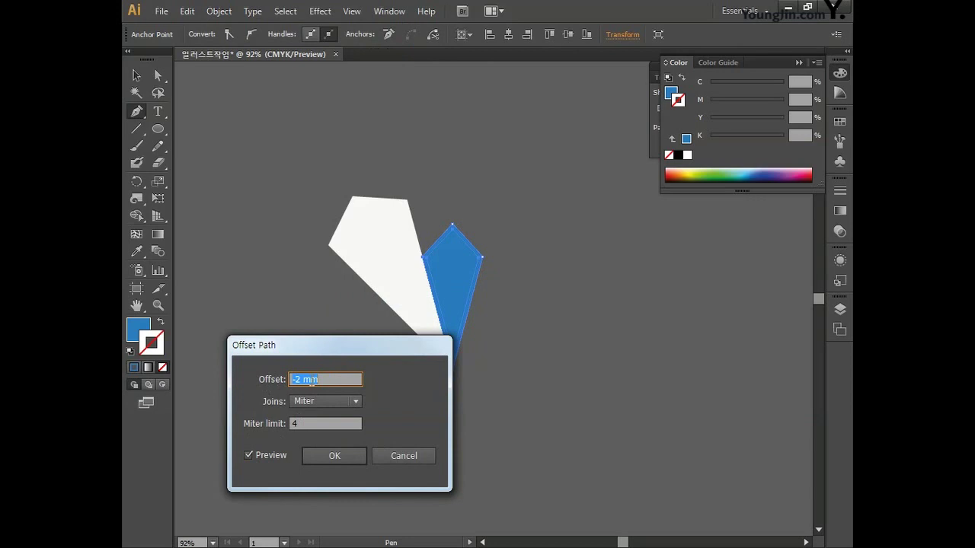
click(355, 459)
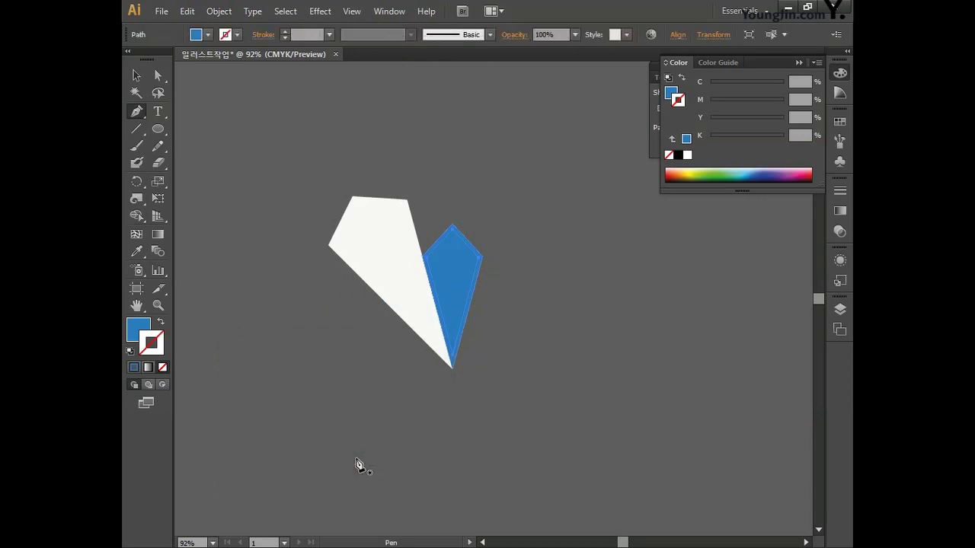
Delete the original outer blue petal, keeping only the inset blue shape.
click(144, 75)
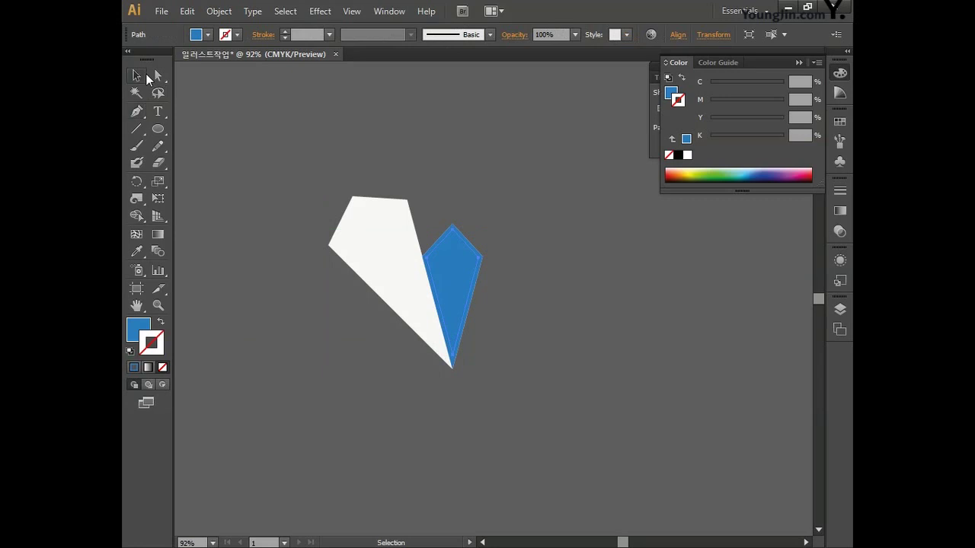
click(425, 267)
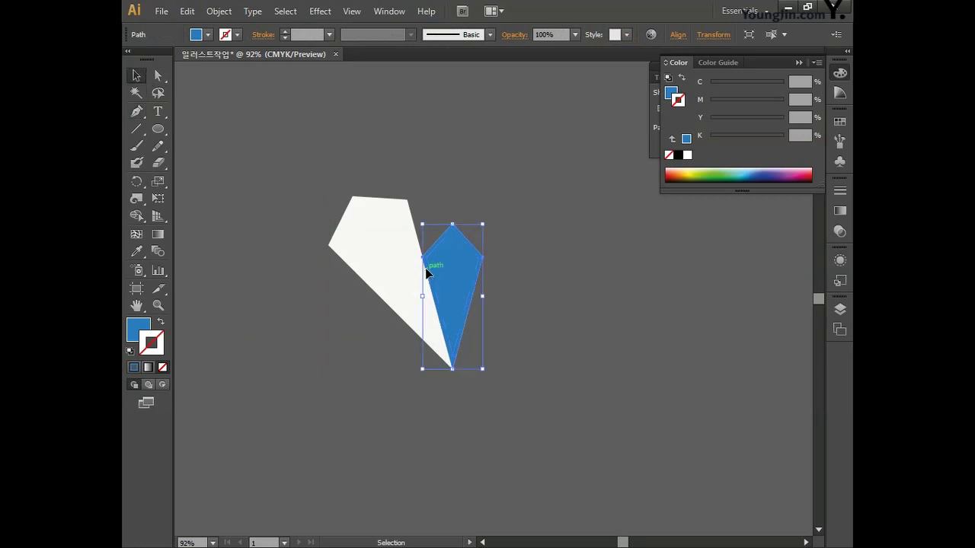
click(326, 312)
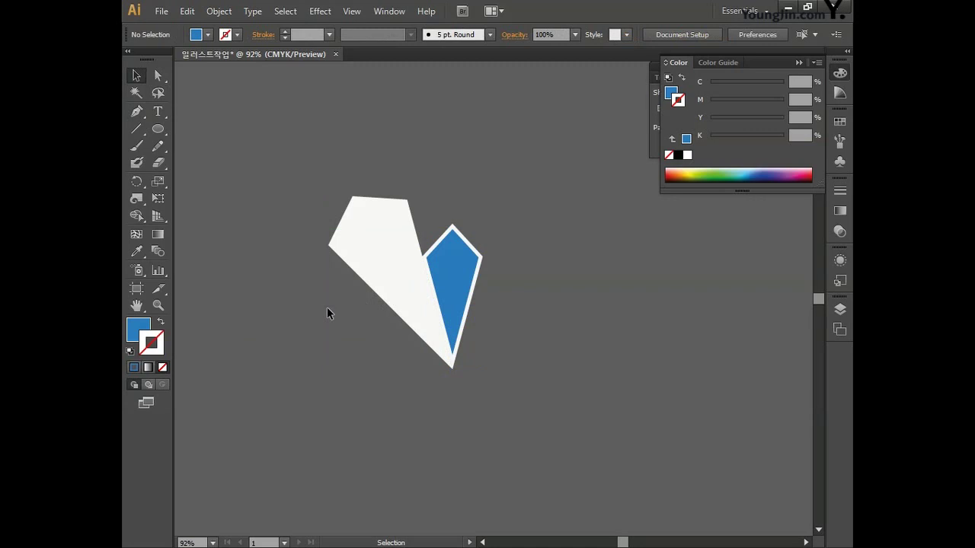
Rotate the inset blue shape 30° around the shared lower tip of the gray petals.
click(446, 279)
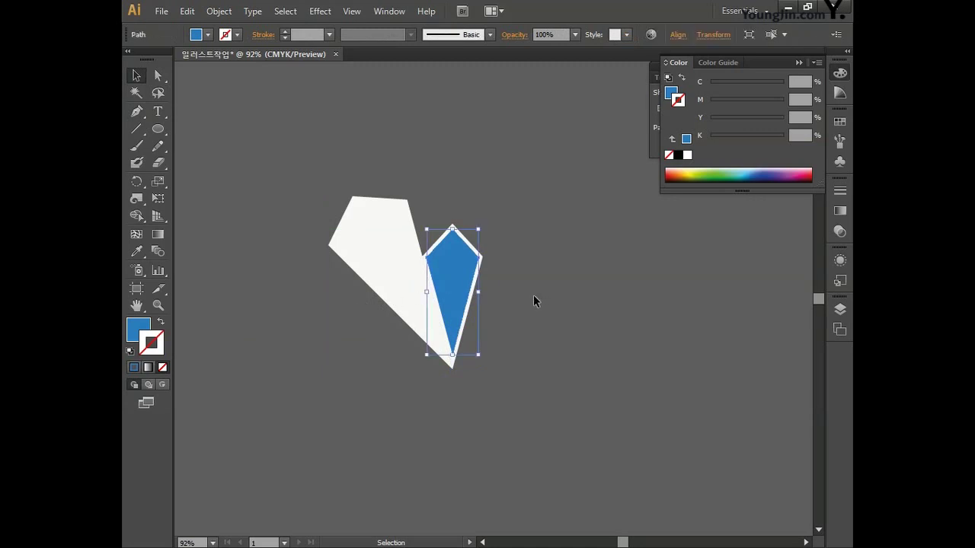
click(137, 182)
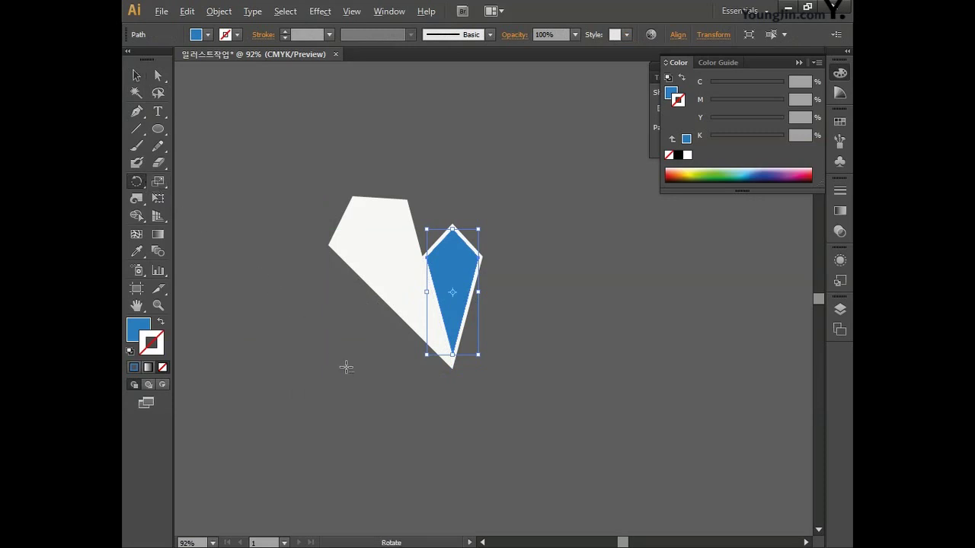
alt+click(452, 369)
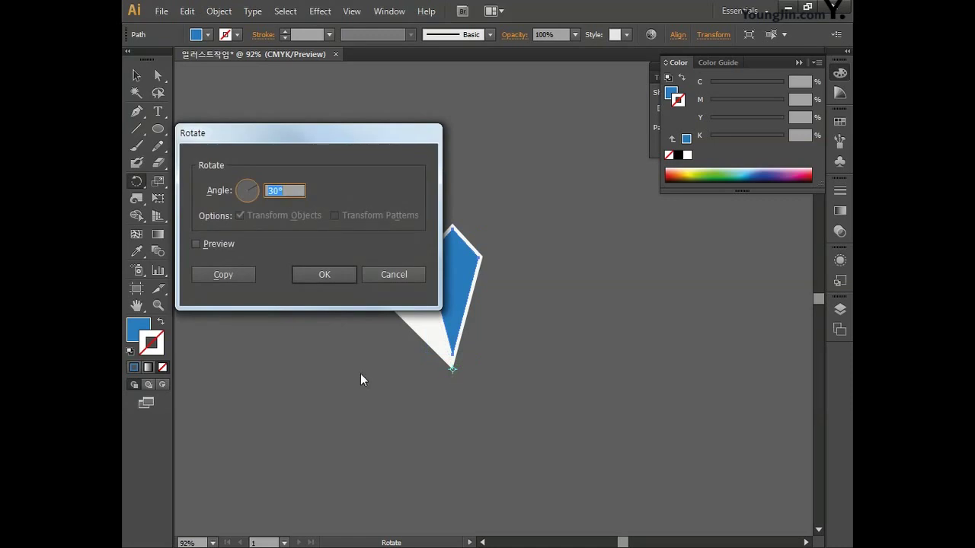
text(30)
click(317, 274)
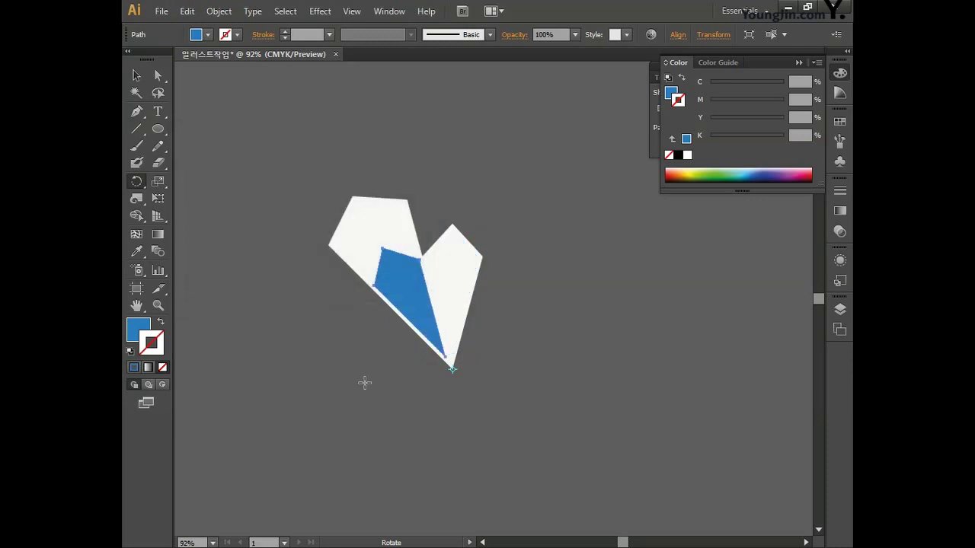
Draw a closed triangle with the Pen tool over the outer half of the smaller gray petal, between its tip, side corner and peak.
click(136, 111)
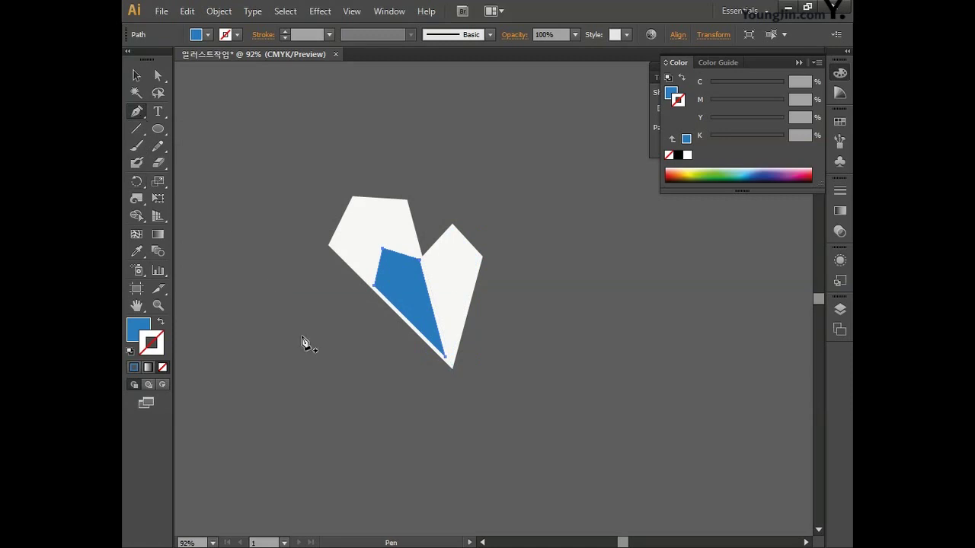
click(452, 369)
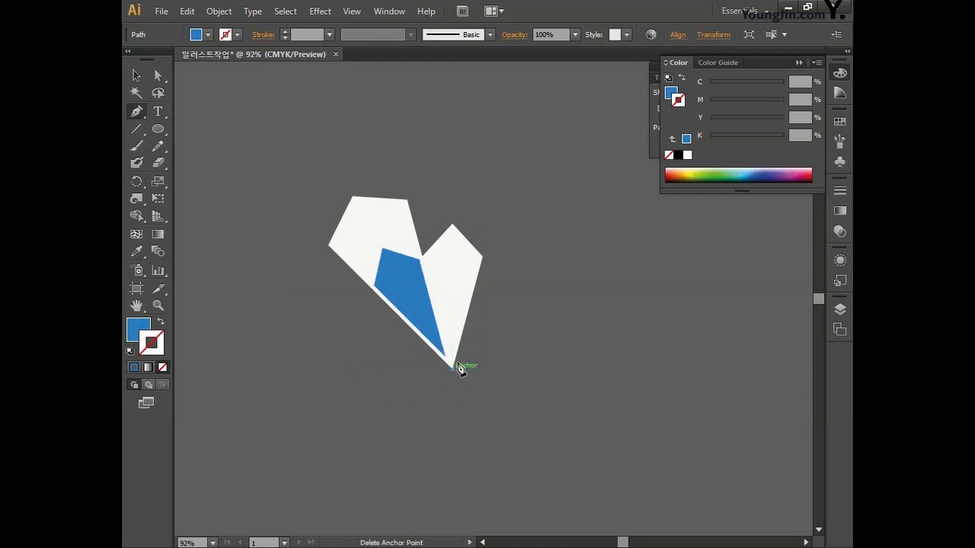
click(482, 257)
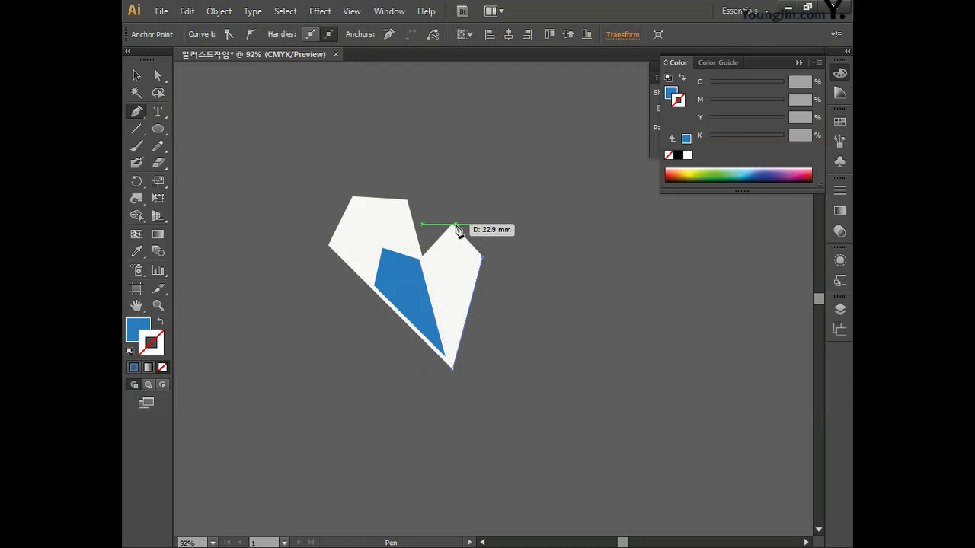
click(452, 226)
click(453, 369)
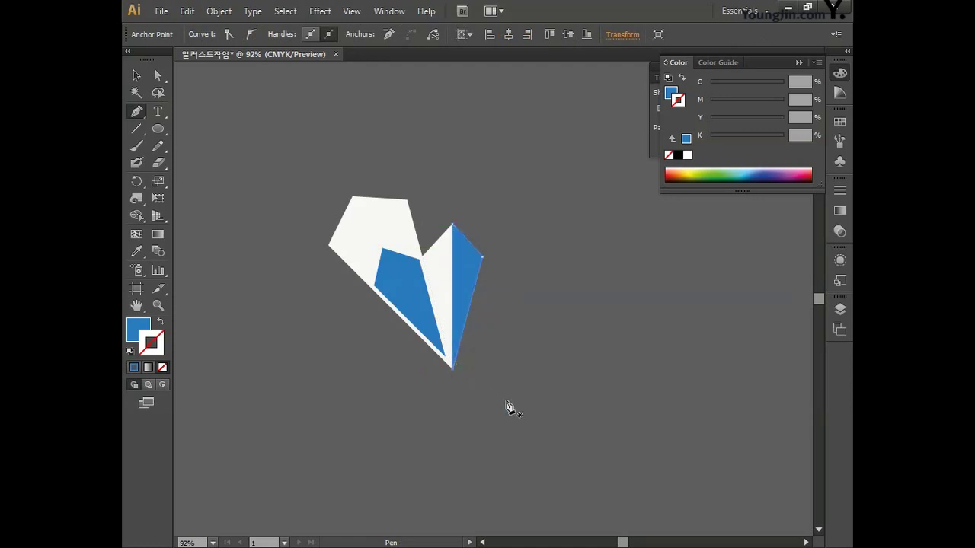
Fill the new triangle with light blue, C 50%, M 11%, Y 0%, K 0%.
double_click(146, 333)
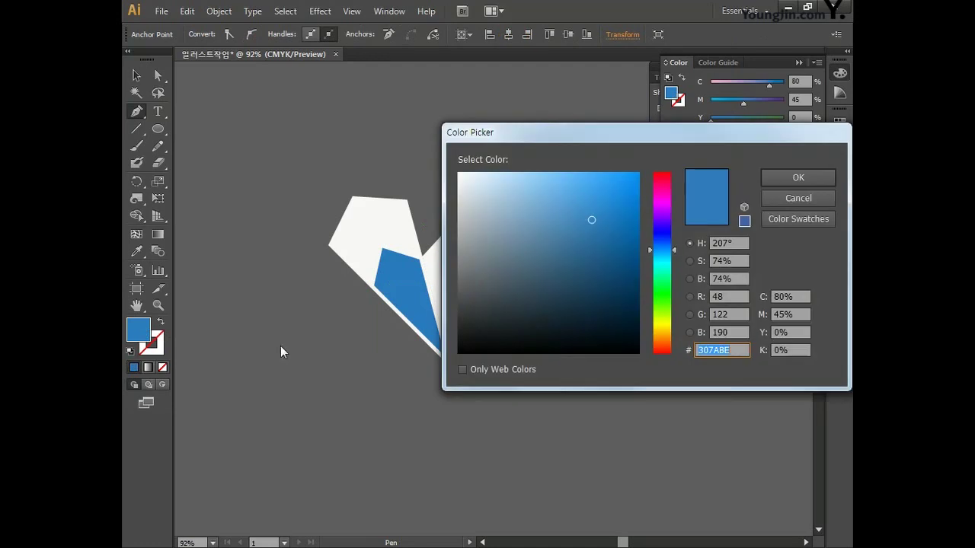
click(788, 296)
text(5)
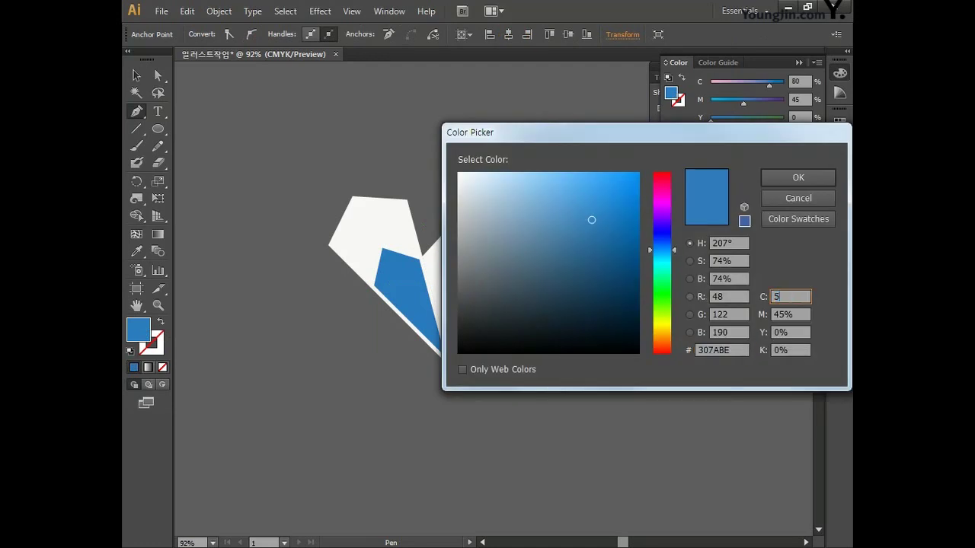
key(Tab)
text(11)
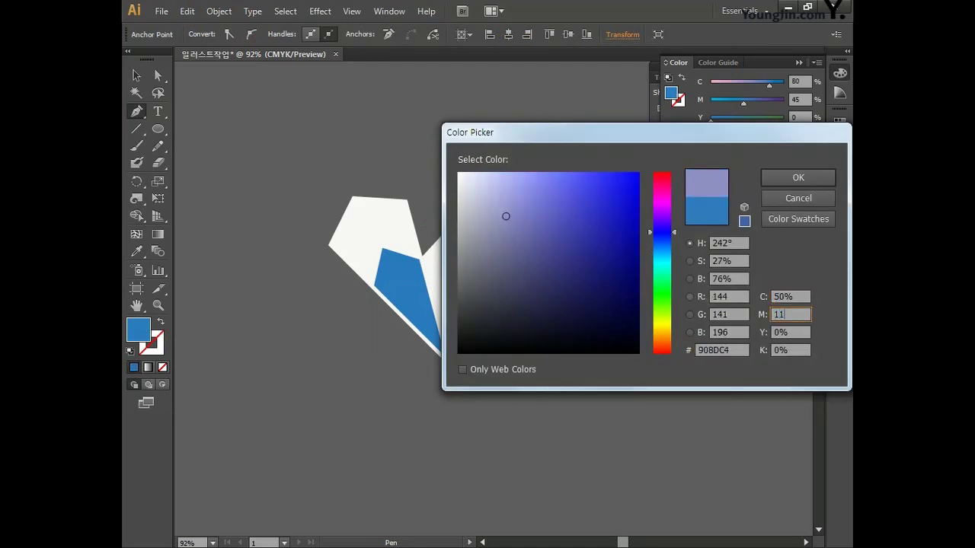
key(Tab)
text(0)
key(Tab)
text(0)
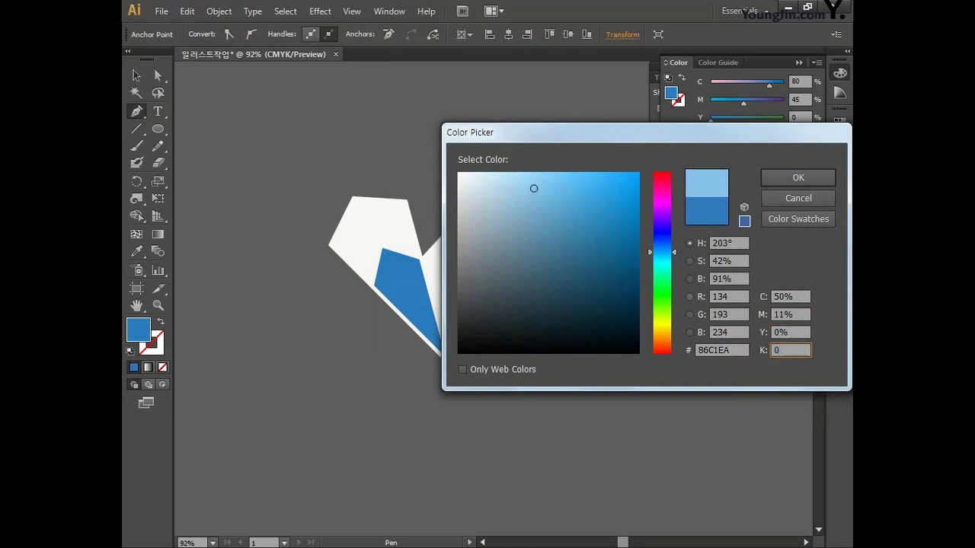
click(774, 177)
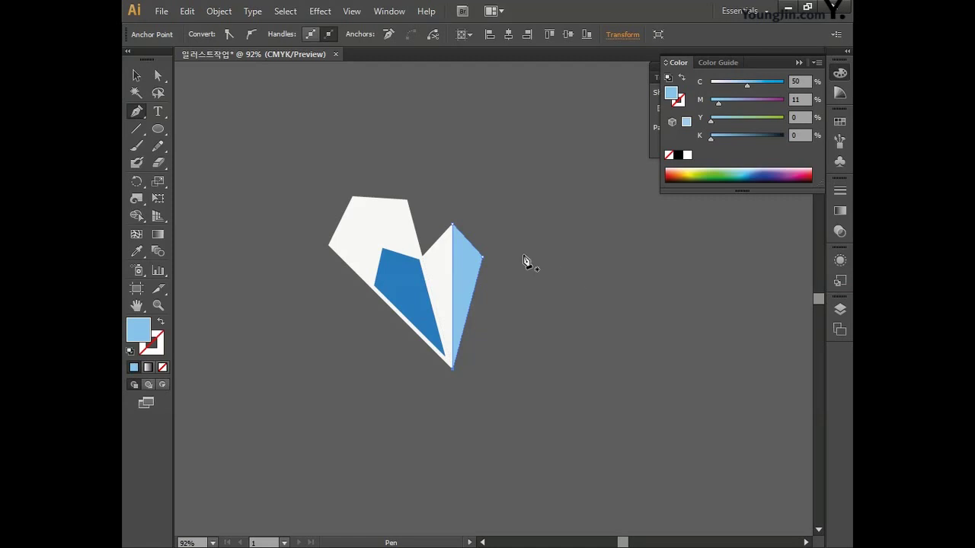
Create an inset copy of the light blue triangle on the smaller gray petal with Offset Path at -2 mm, mitered joins.
click(219, 10)
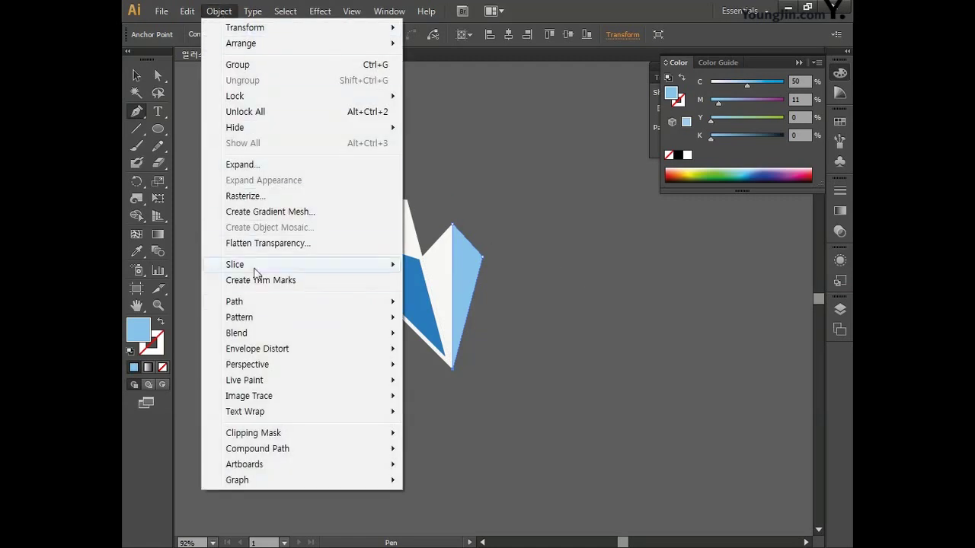
mouse_move(255, 304)
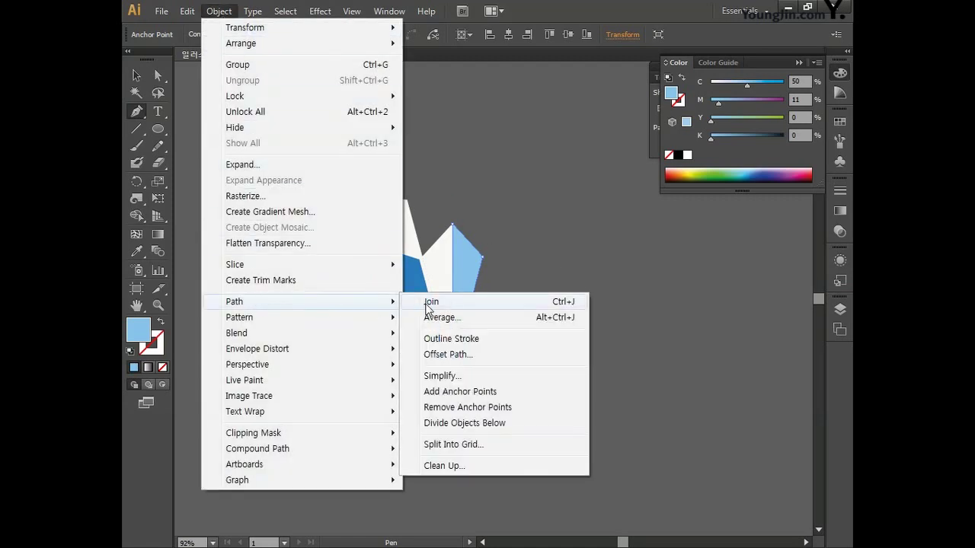
click(455, 354)
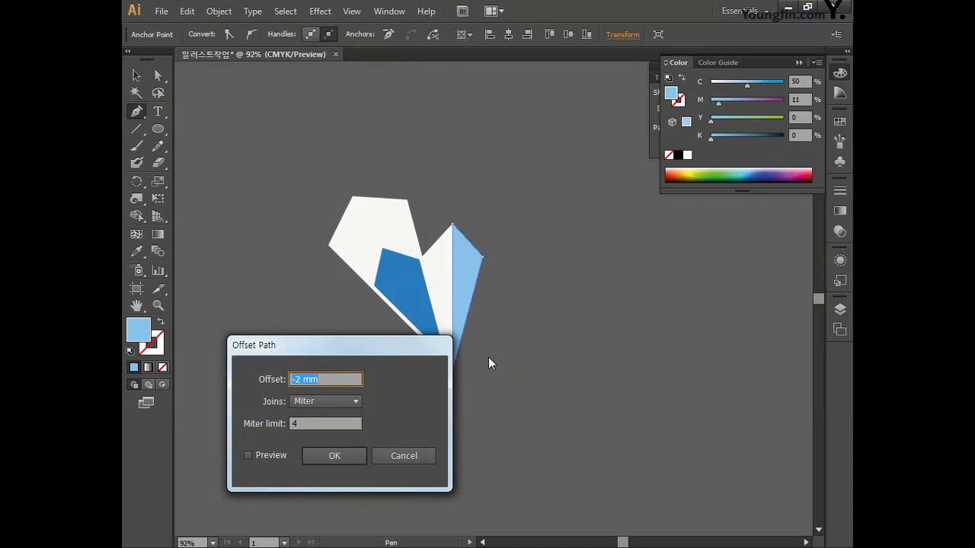
click(268, 456)
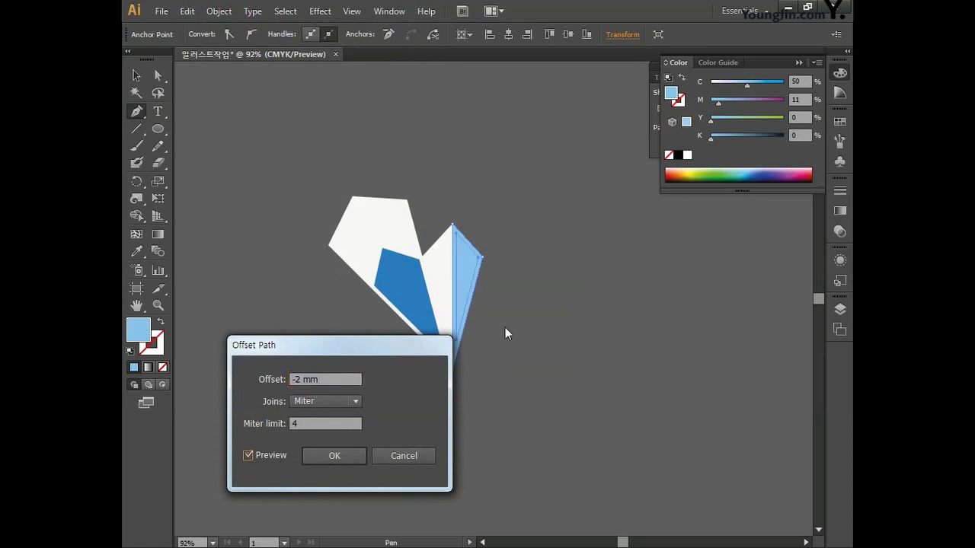
click(345, 455)
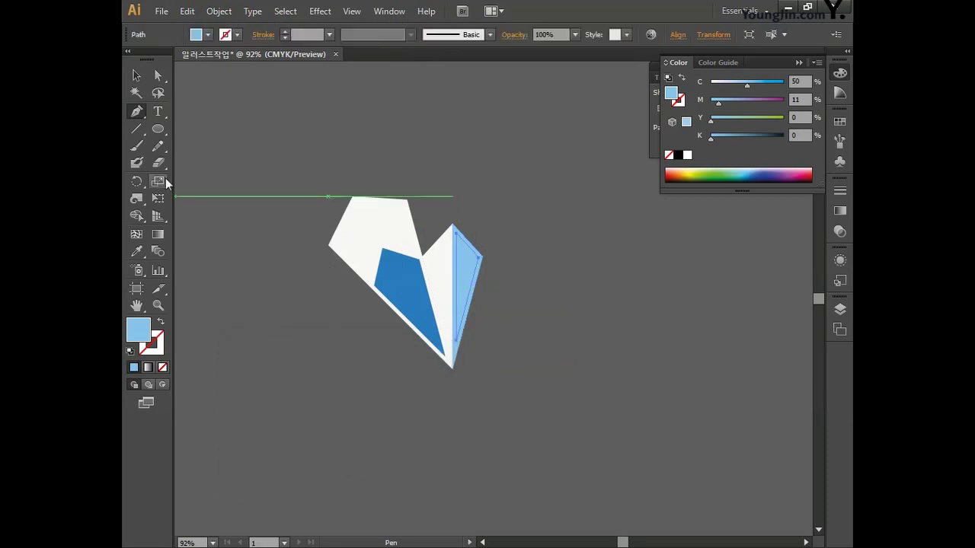
Delete the original outer light blue triangle on the smaller petal, keeping only the inset one.
click(137, 75)
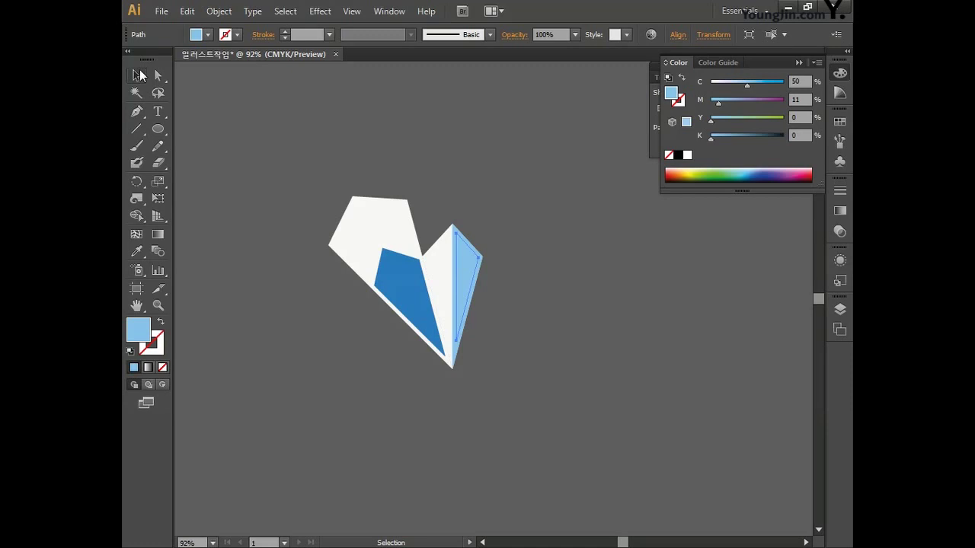
click(454, 262)
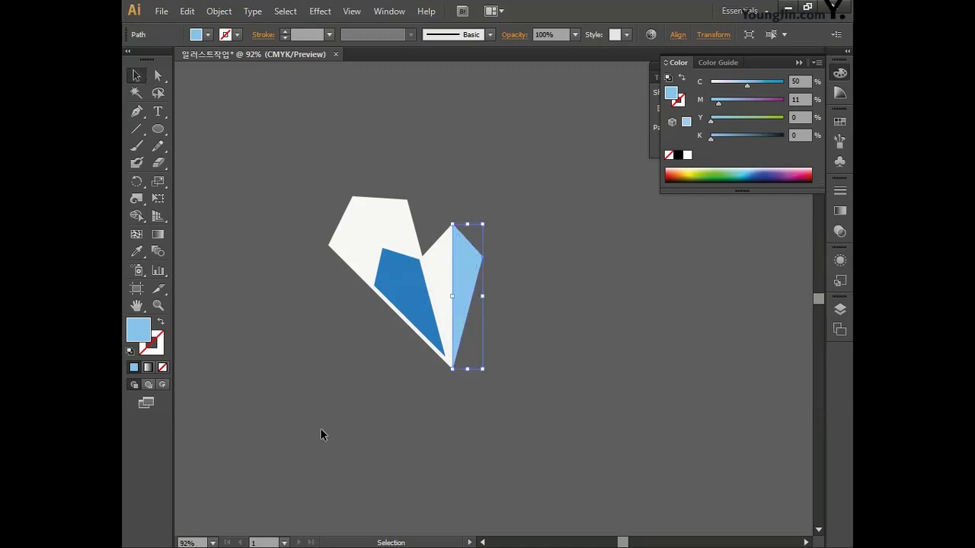
key(Delete)
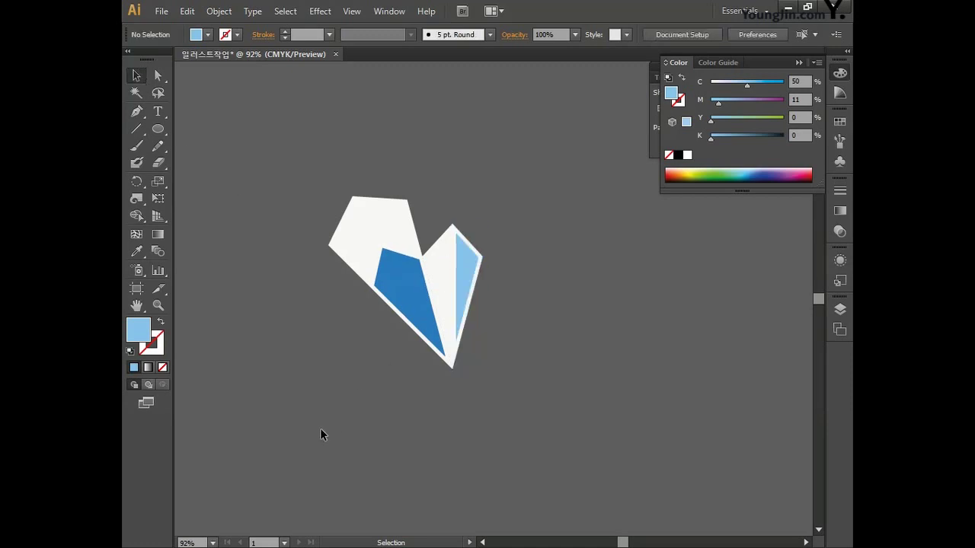
Draw a closed light blue triangle with the Pen tool over the larger gray petal's outer half, joining its upper corner, shared lower tip and side corner.
click(137, 111)
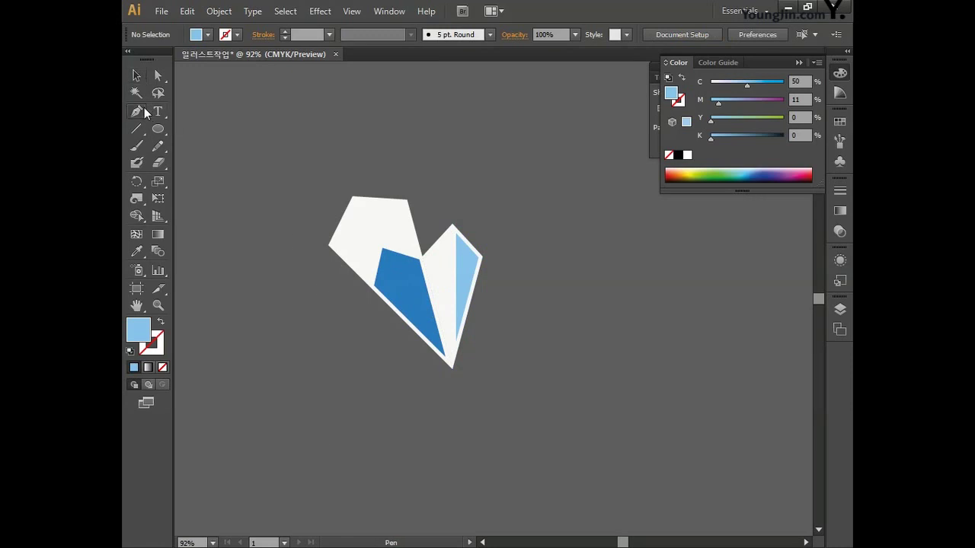
click(353, 200)
click(453, 371)
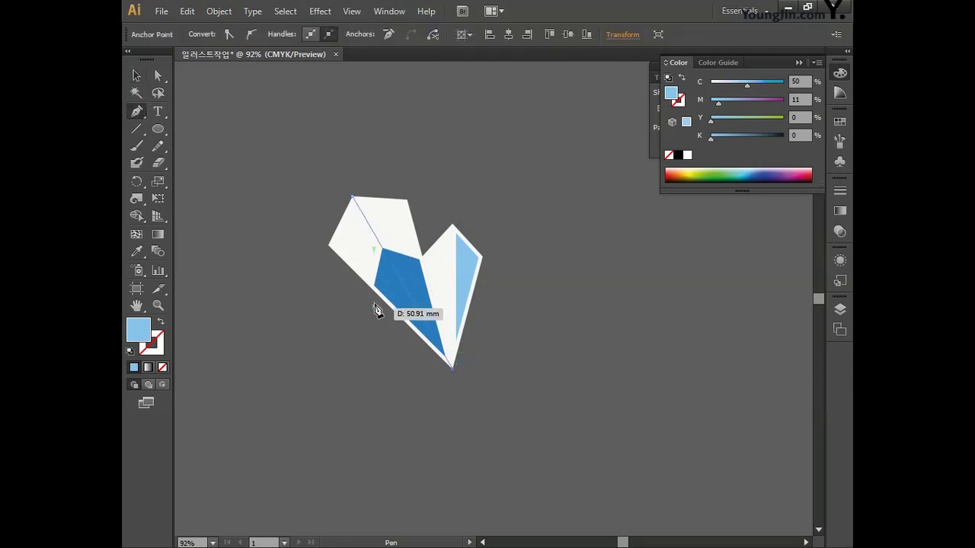
click(329, 244)
click(353, 200)
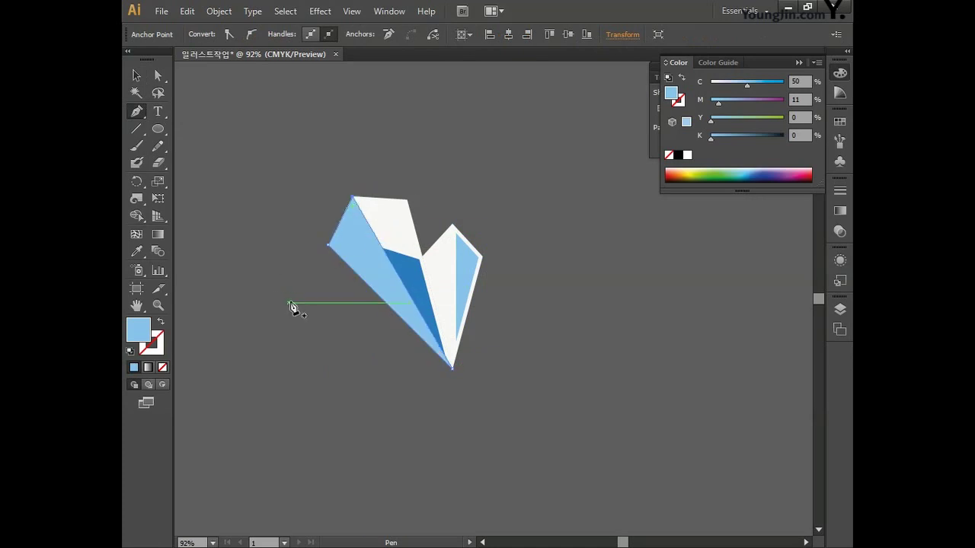
Offset the larger petal's light blue triangle inward by -2 mm with mitered joins.
click(219, 11)
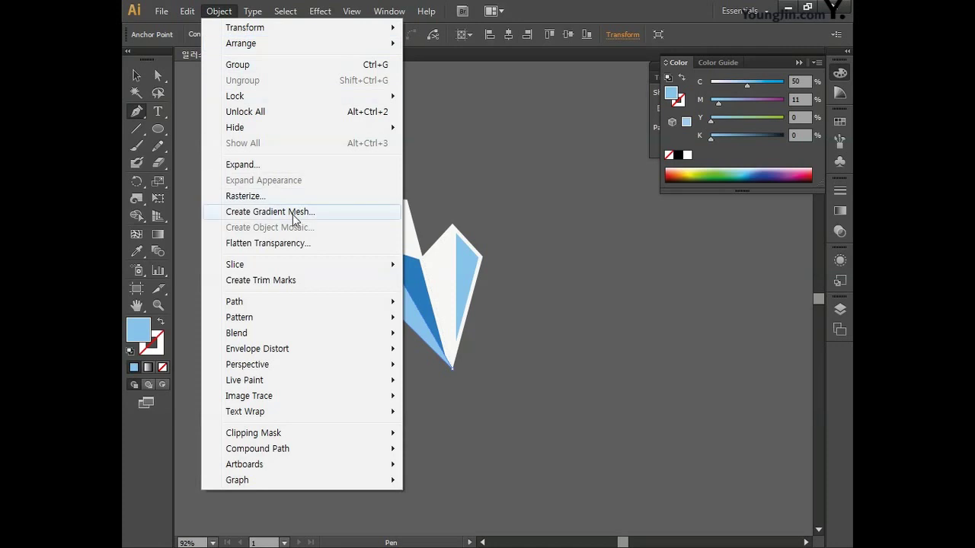
mouse_move(293, 300)
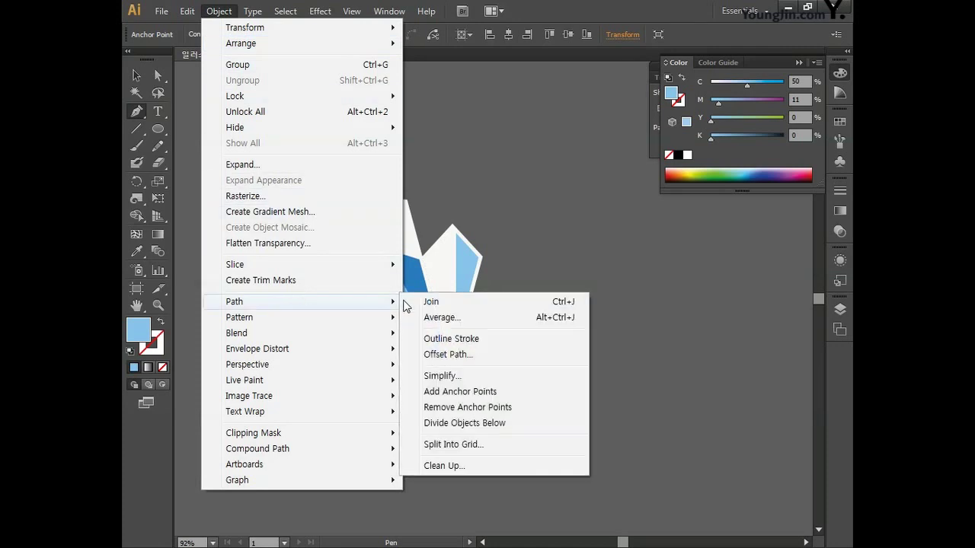
click(446, 355)
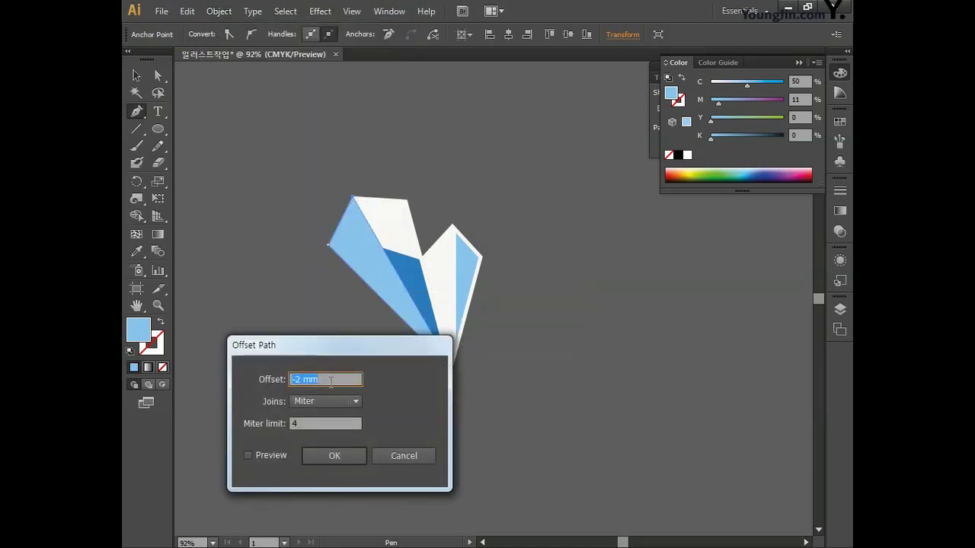
click(355, 455)
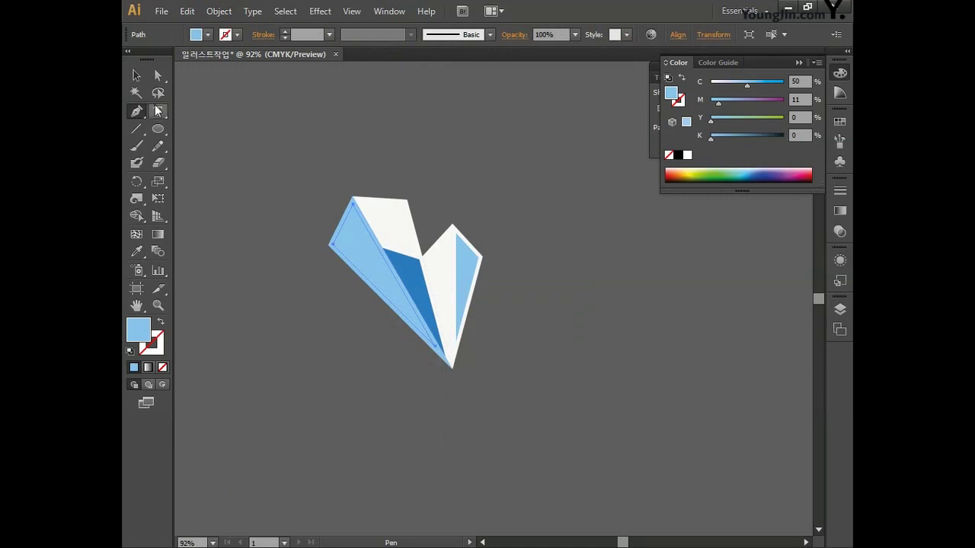
Remove the larger petal's original outer light blue triangle so only its inset copy remains.
key(v)
click(347, 207)
click(235, 222)
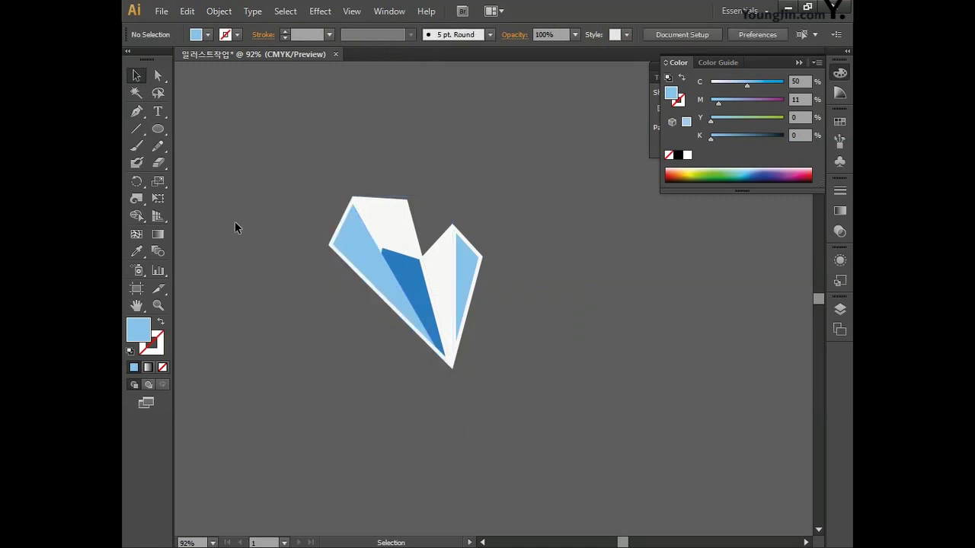
Trim the larger petal's light blue facet above the dark blue shape by adding an anchor point on each long edge and deleting its lower tip.
click(142, 107)
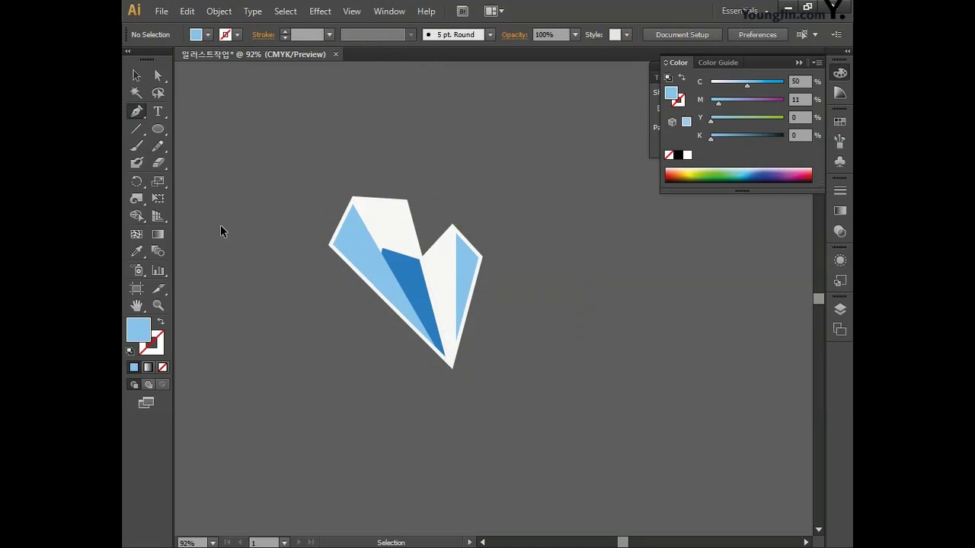
key(ctrl+plus)
key(ctrl+plus)
key(ctrl+plus)
drag(365, 251, 483, 270)
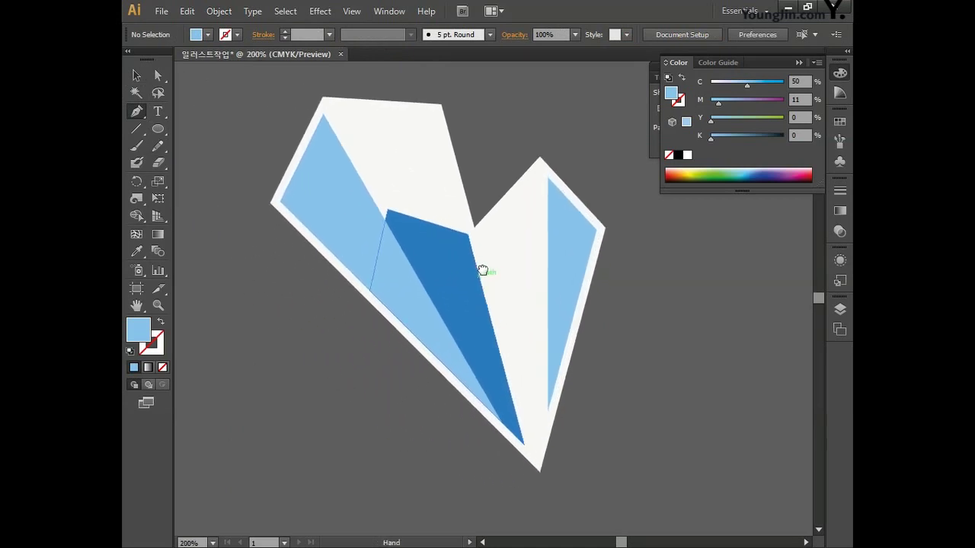
ctrl+click(352, 276)
click(353, 275)
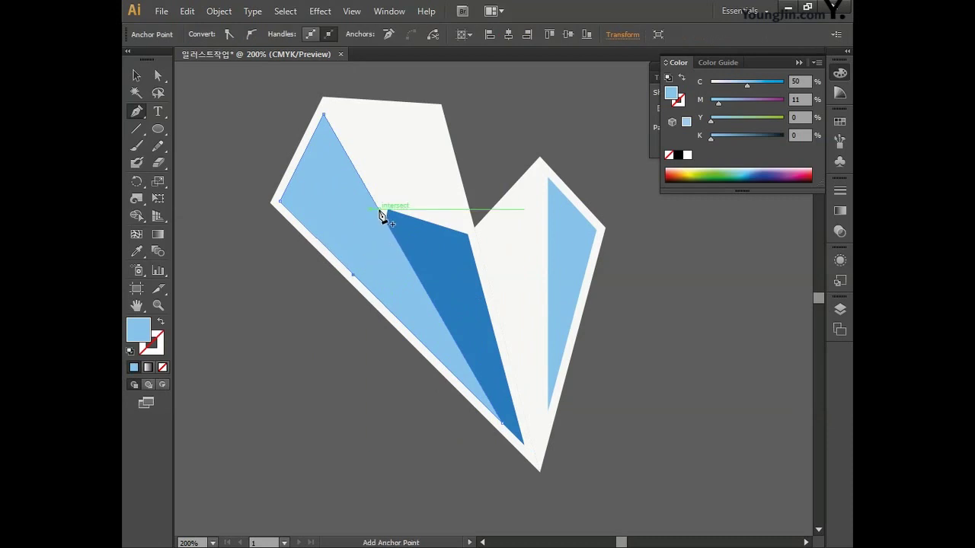
click(504, 429)
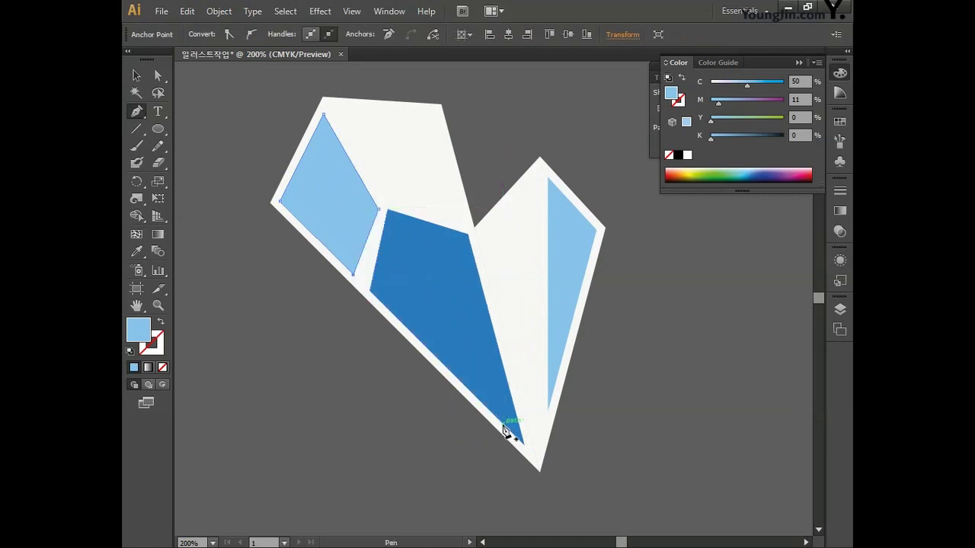
Adjust the trimmed facet's lower corner points so its cut edge runs parallel to the dark blue shape with an even gap.
click(158, 75)
mouse_move(350, 280)
mouse_down()
mouse_move(365, 278)
mouse_move(364, 286)
mouse_up()
drag(378, 209, 378, 210)
drag(364, 283, 361, 280)
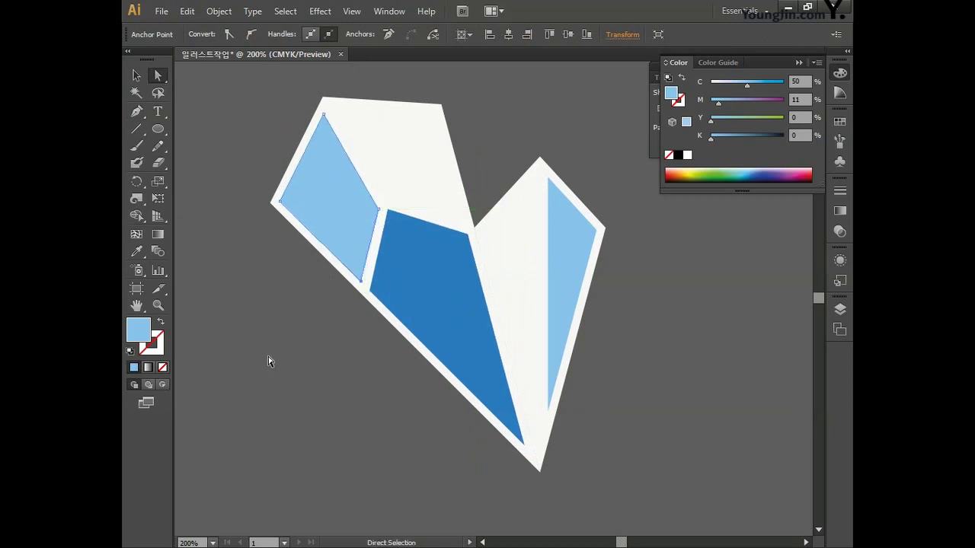
Deselect the light blue facet and unlock all locked objects, including the gray petals.
key(ctrl+minus)
key(ctrl+minus)
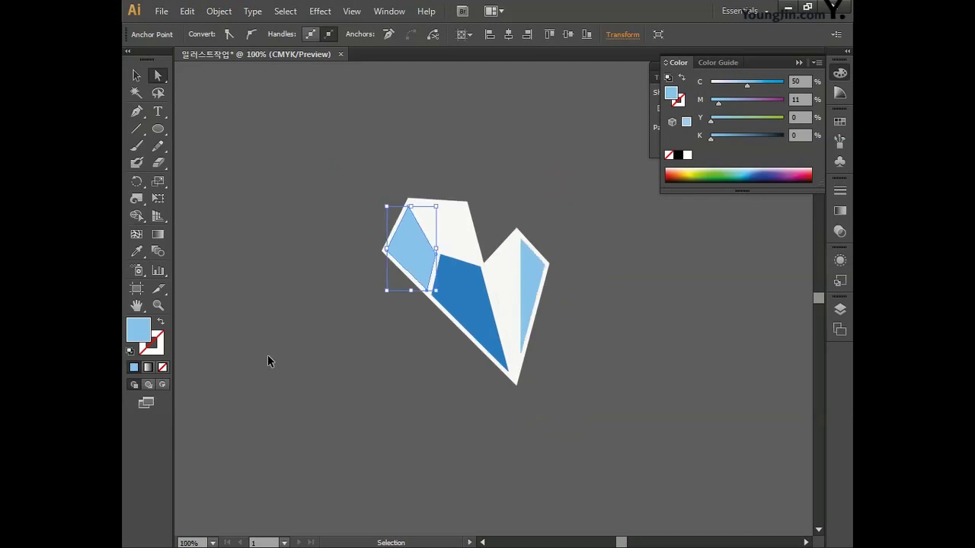
click(136, 76)
click(291, 261)
click(219, 11)
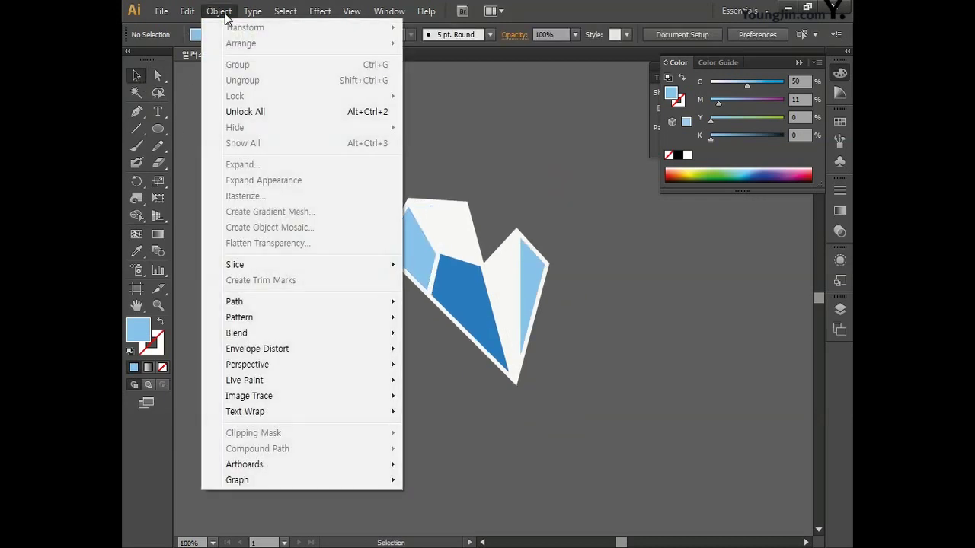
click(251, 112)
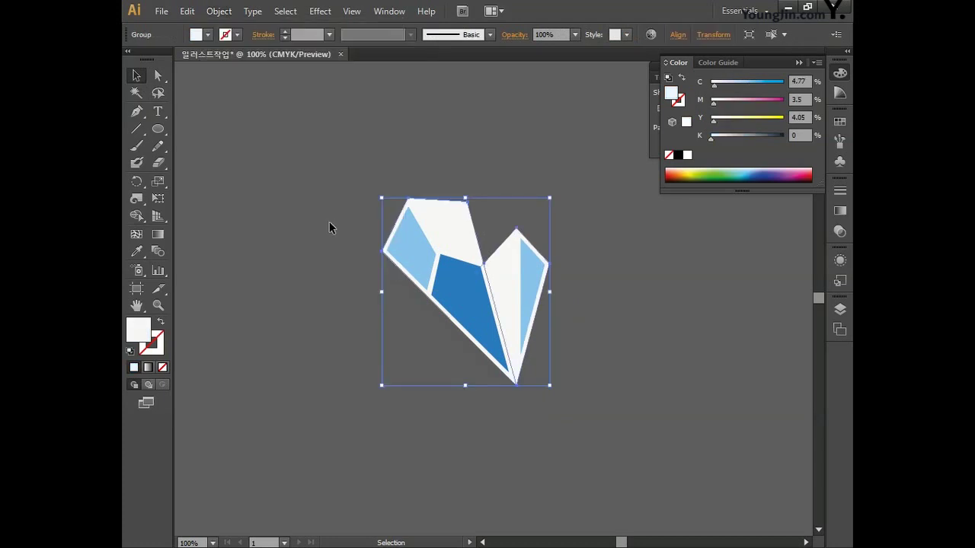
Select the whole petal pair with its blue facets and make a copy rotated 60° around the shared lower tip.
drag(328, 176, 595, 438)
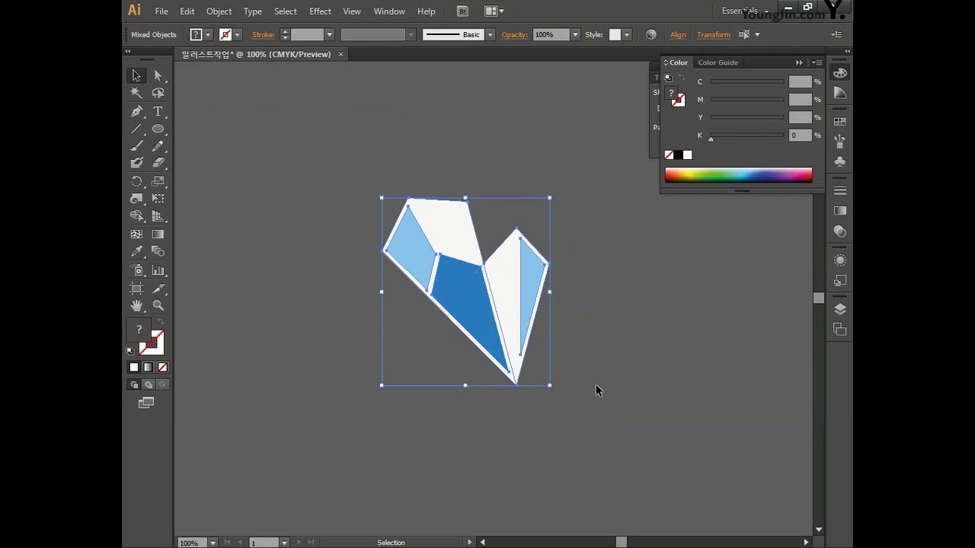
click(137, 183)
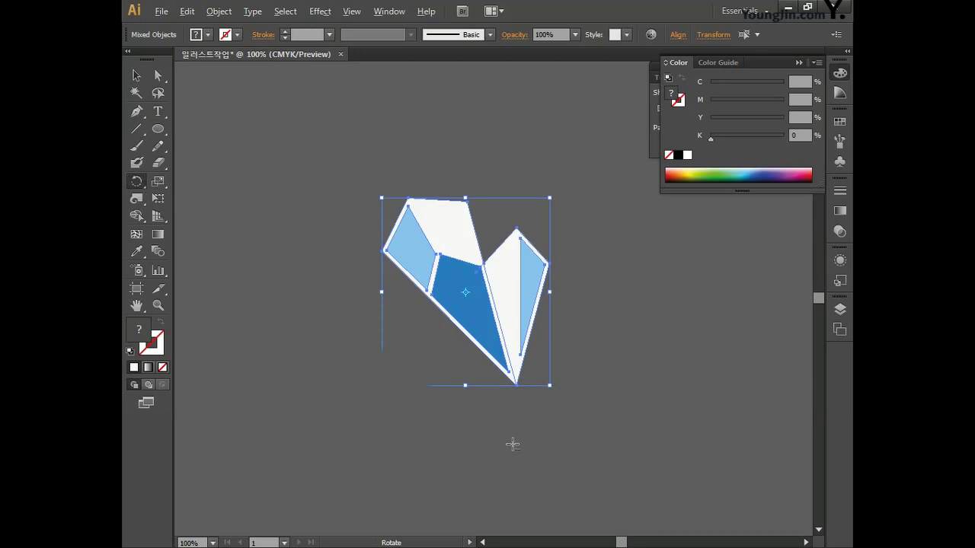
alt+click(517, 387)
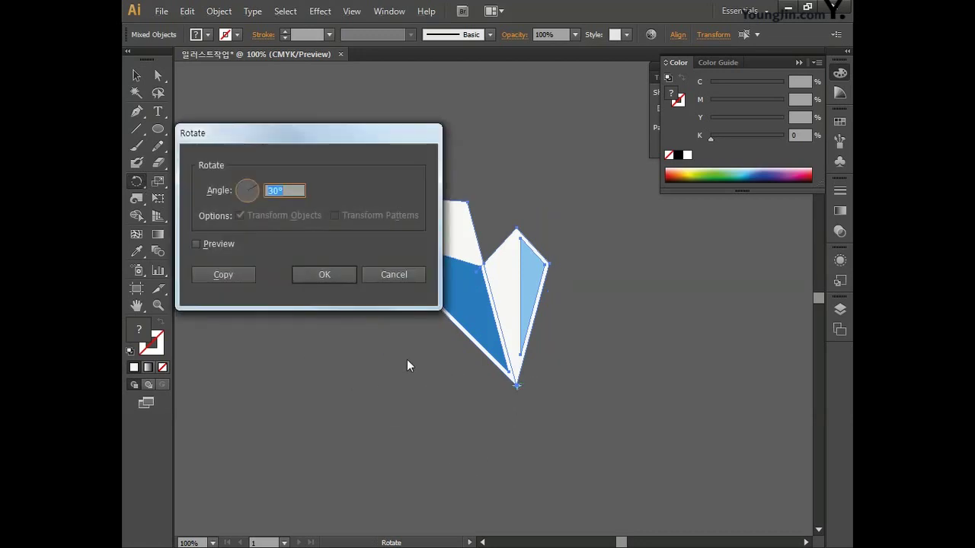
text(60)
click(225, 276)
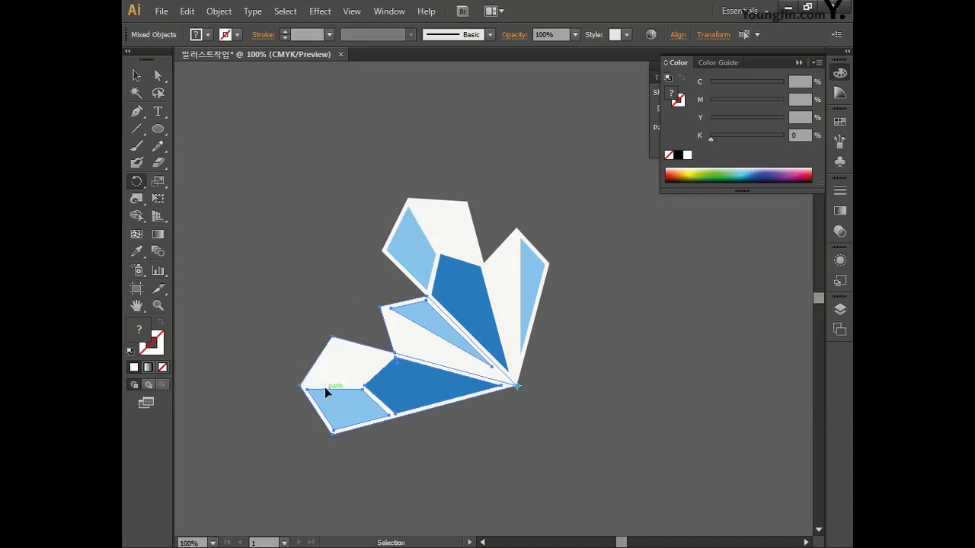
Repeat the 60° rotated copy four more times to complete the six-part snowflake.
key(ctrl+d)
key(ctrl+d)
key(ctrl+d)
key(ctrl+d)
key(space)
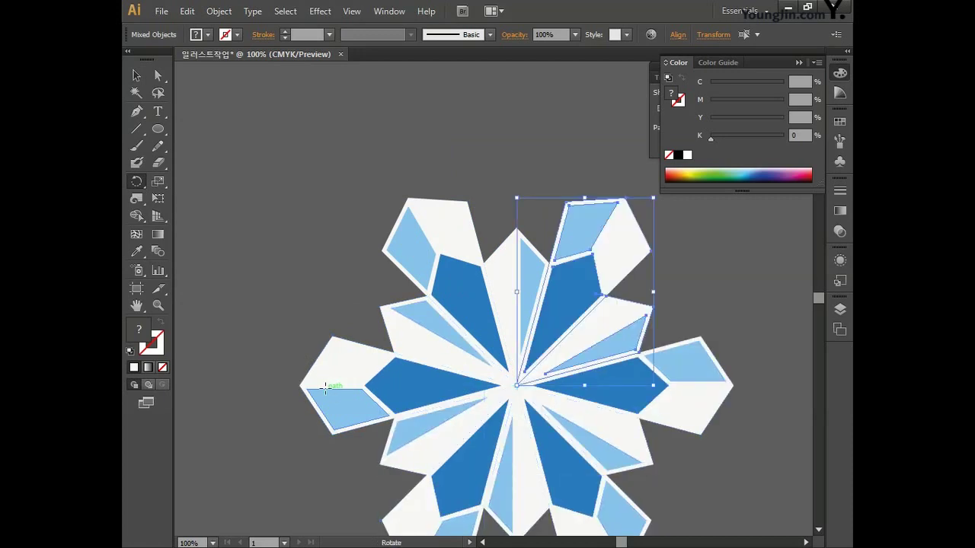
drag(310, 302, 254, 218)
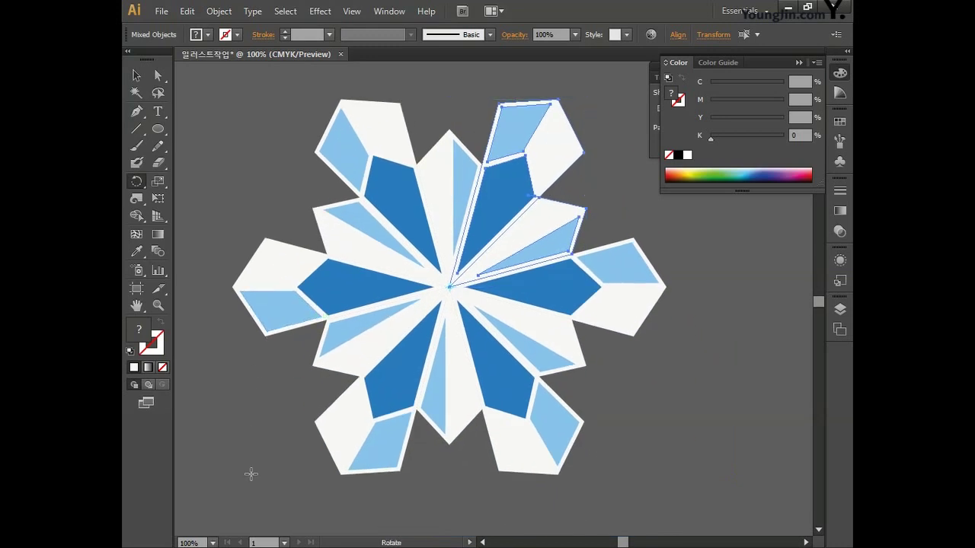
Select the gray petal groups all around the snowflake and combine them into a single group.
click(137, 77)
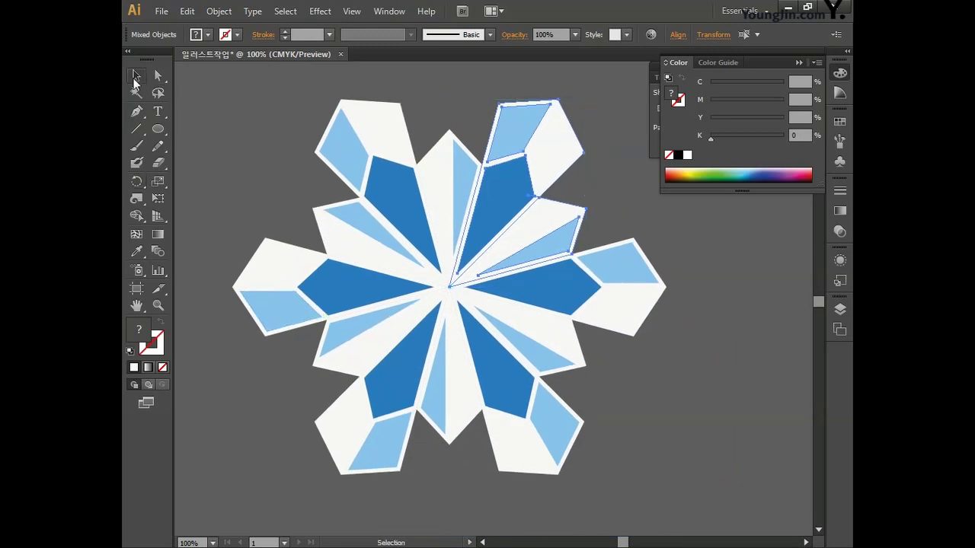
click(371, 119)
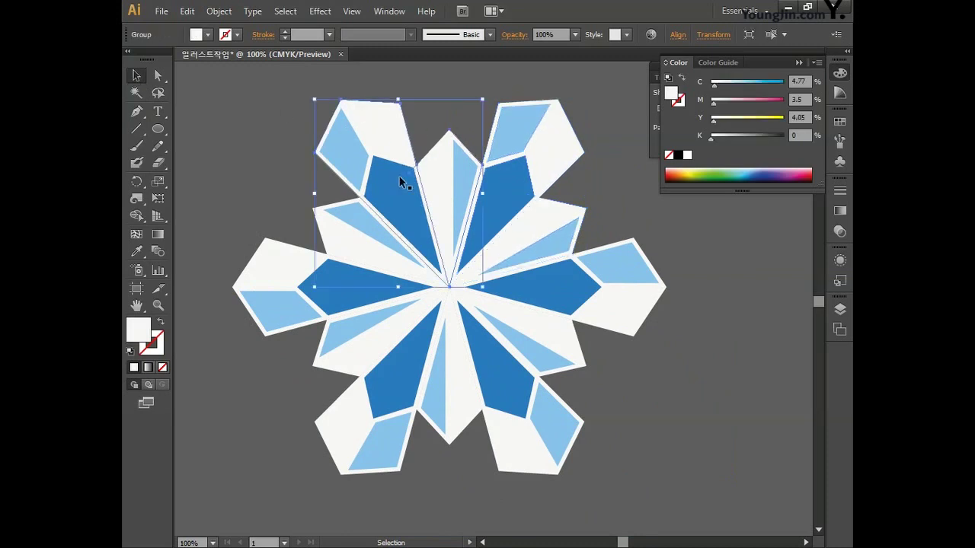
shift+click(285, 261)
shift+click(286, 264)
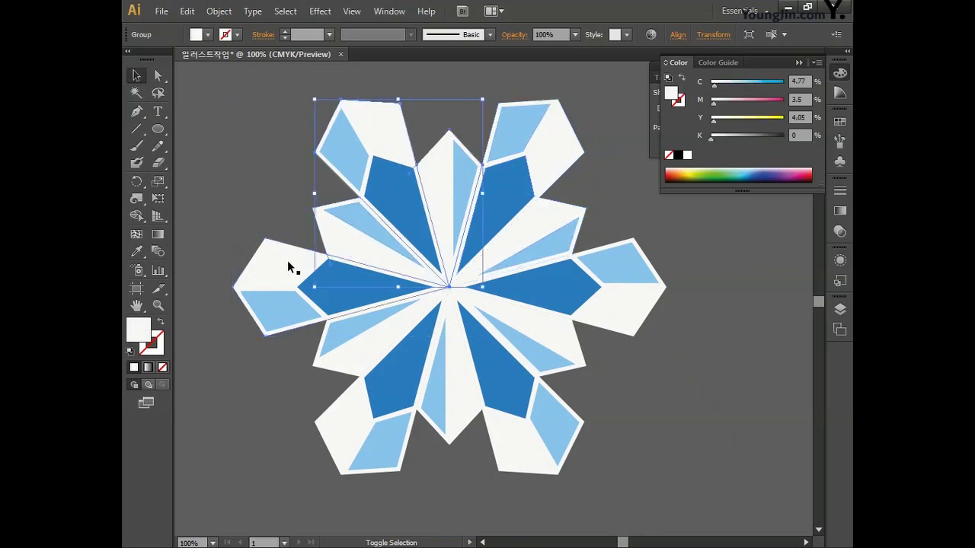
shift+click(298, 259)
shift+click(372, 446)
shift+click(516, 460)
shift+click(622, 333)
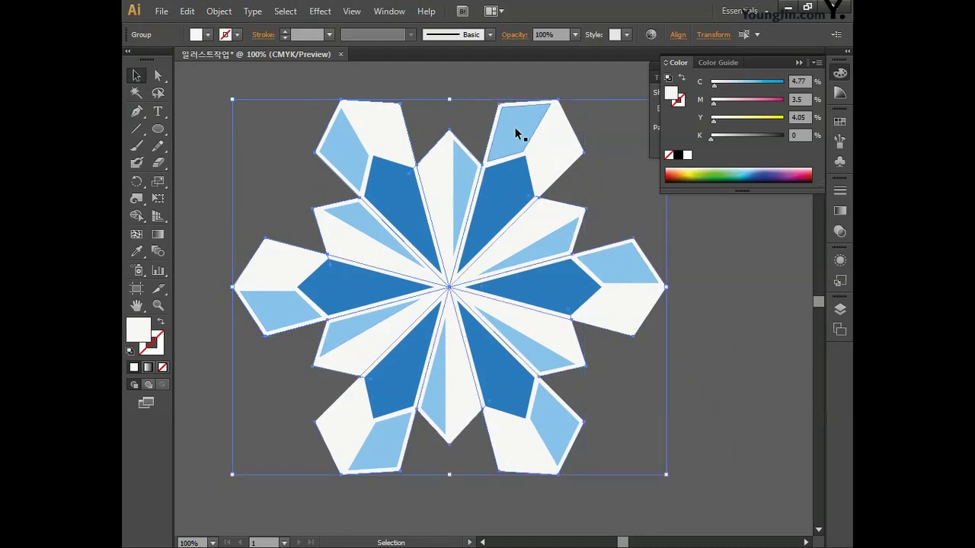
click(218, 11)
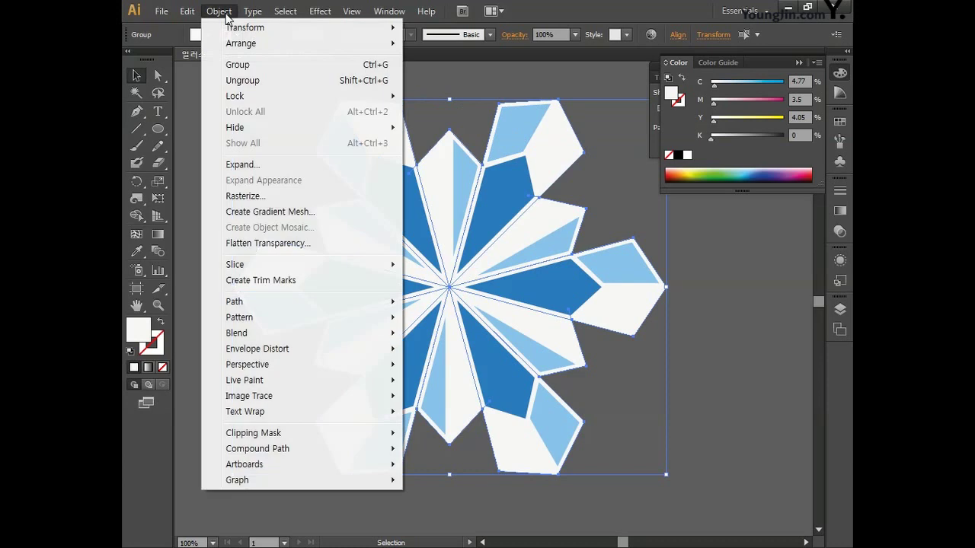
click(247, 65)
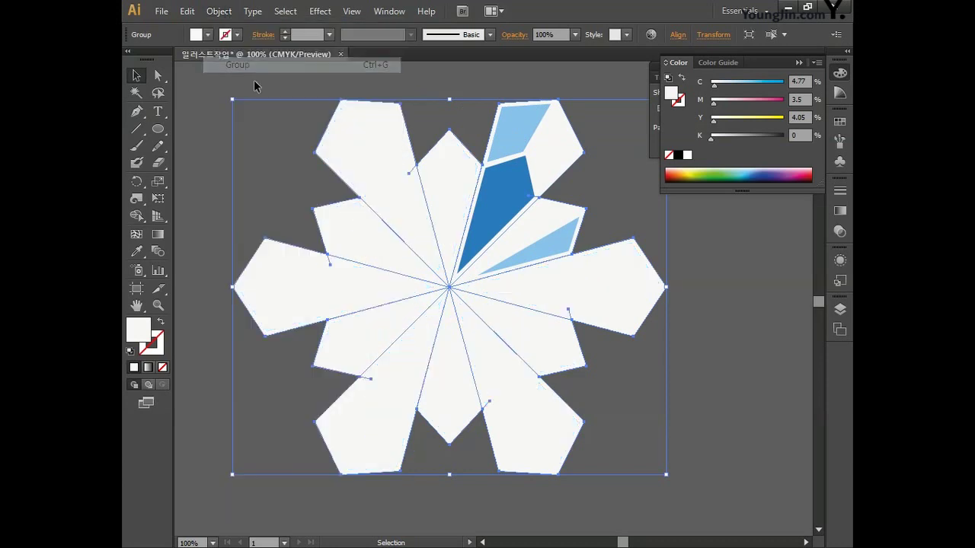
Send the grouped gray petals behind the blue facets and deselect them.
right_click(395, 150)
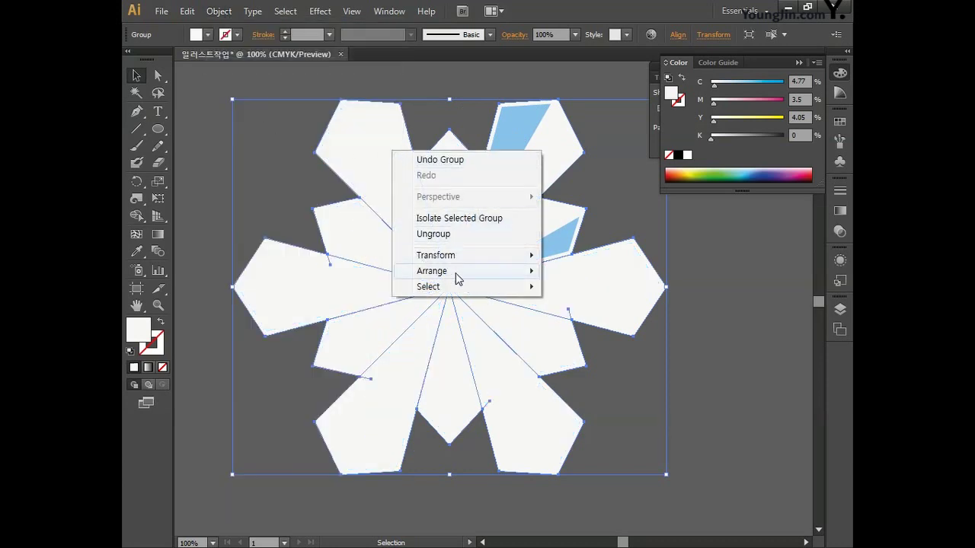
mouse_move(457, 272)
click(577, 318)
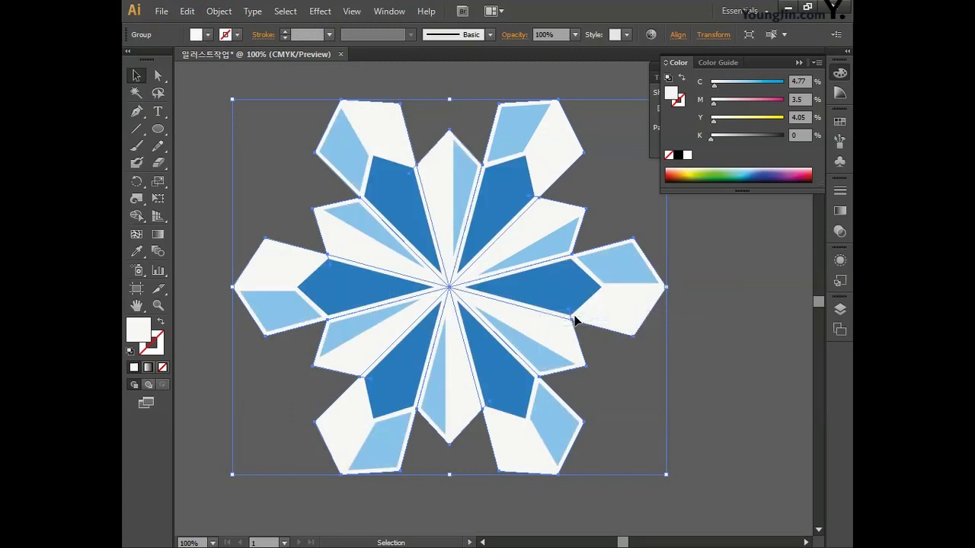
click(711, 352)
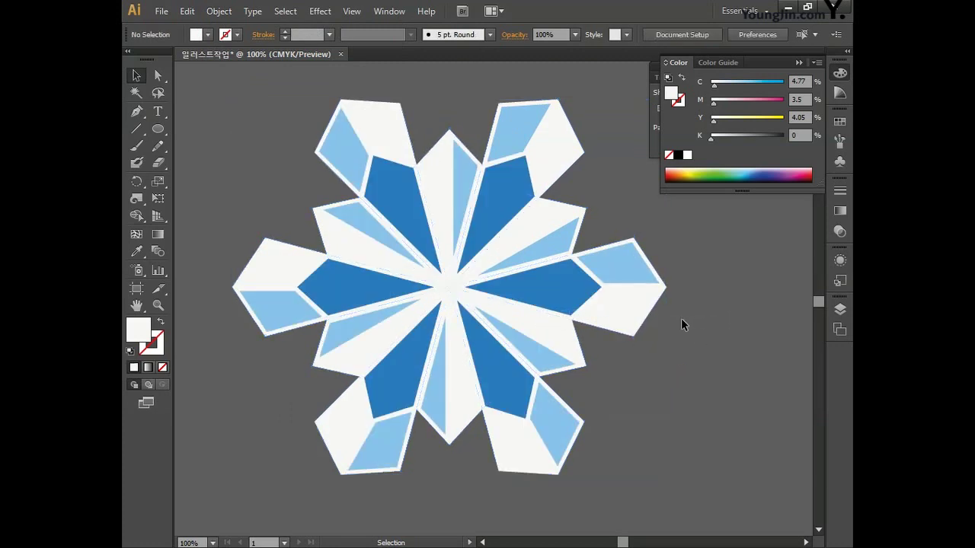
Select every light and dark blue facet around the snowflake, group them together and deselect.
click(630, 281)
shift+click(583, 295)
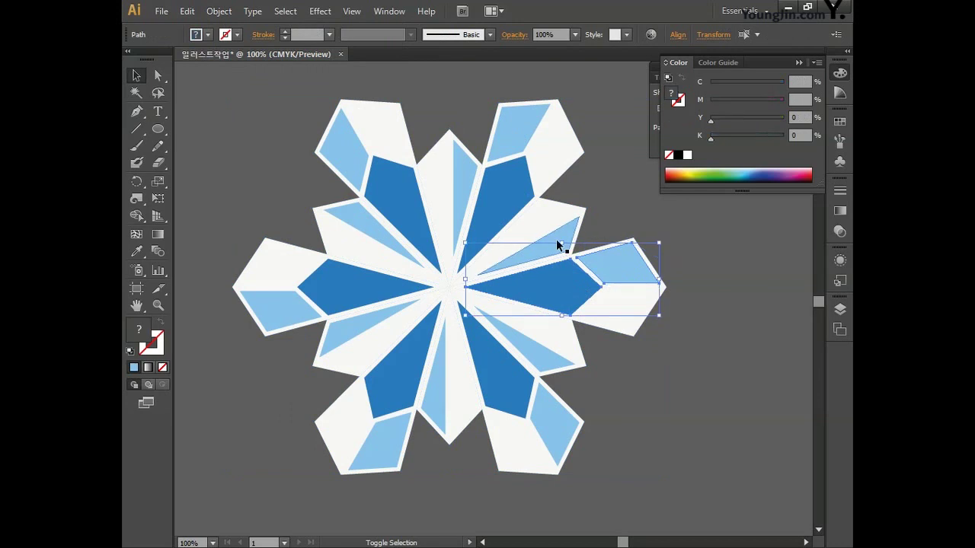
shift+click(558, 238)
shift+click(502, 181)
shift+click(508, 127)
shift+click(467, 169)
shift+click(388, 179)
shift+click(358, 172)
shift+click(350, 217)
shift+click(306, 283)
shift+click(314, 300)
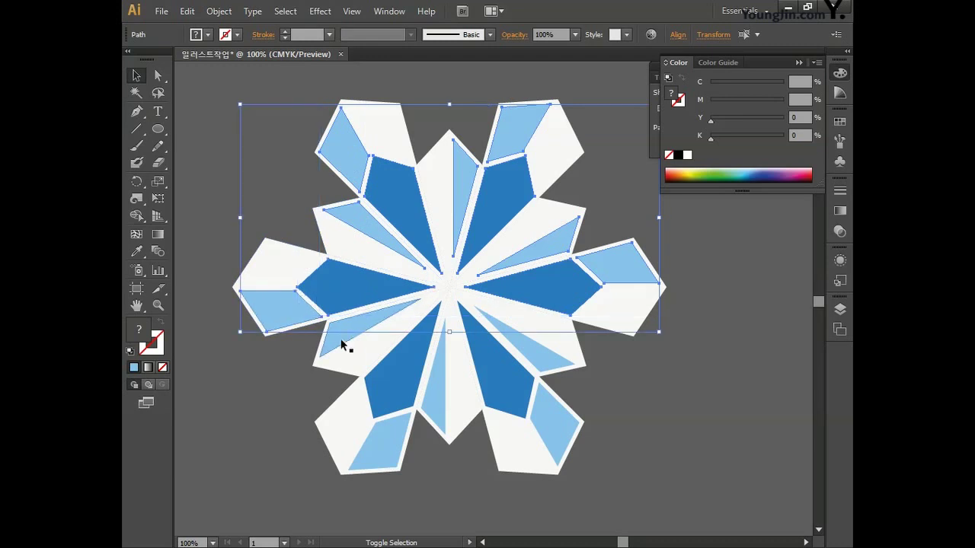
shift+click(340, 341)
shift+click(393, 393)
shift+click(387, 450)
shift+click(437, 407)
shift+click(506, 378)
shift+click(560, 427)
shift+click(547, 352)
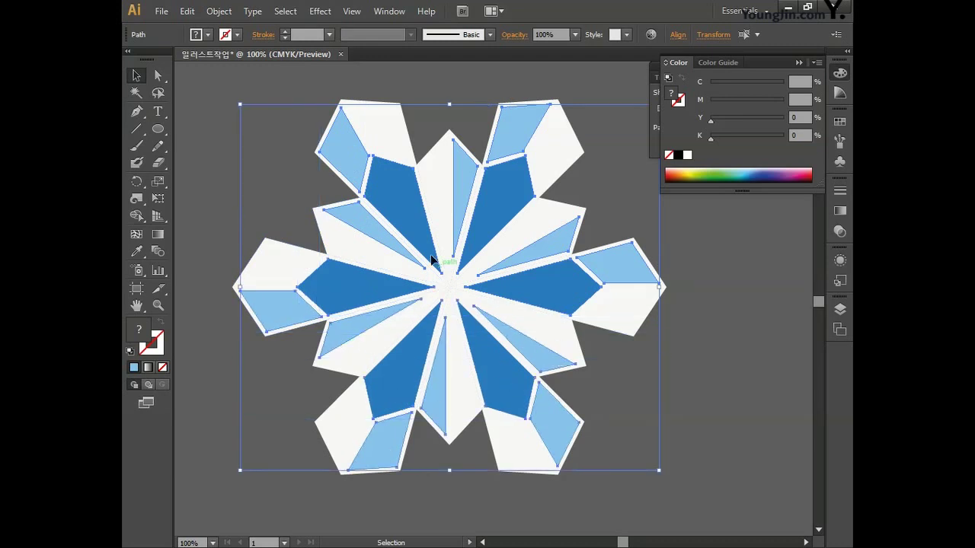
click(219, 11)
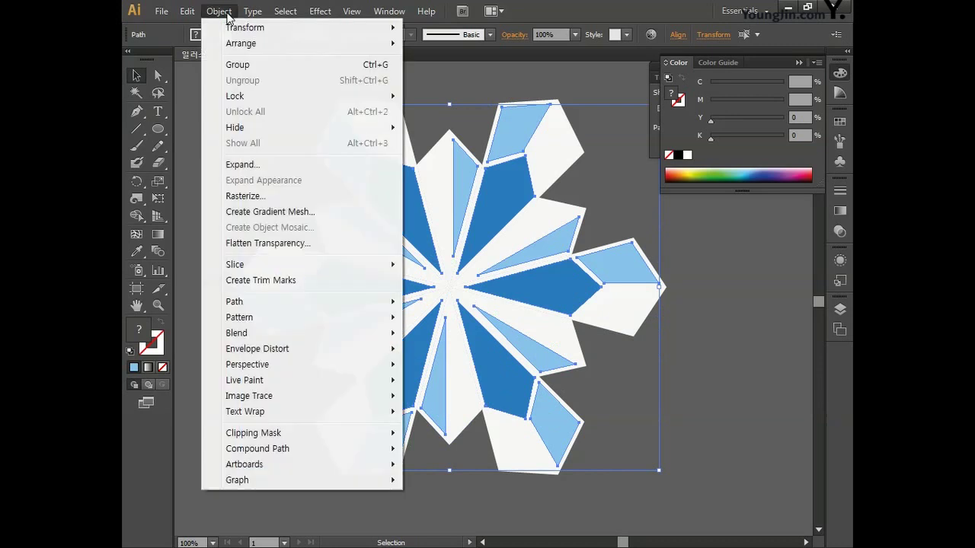
click(233, 64)
click(217, 196)
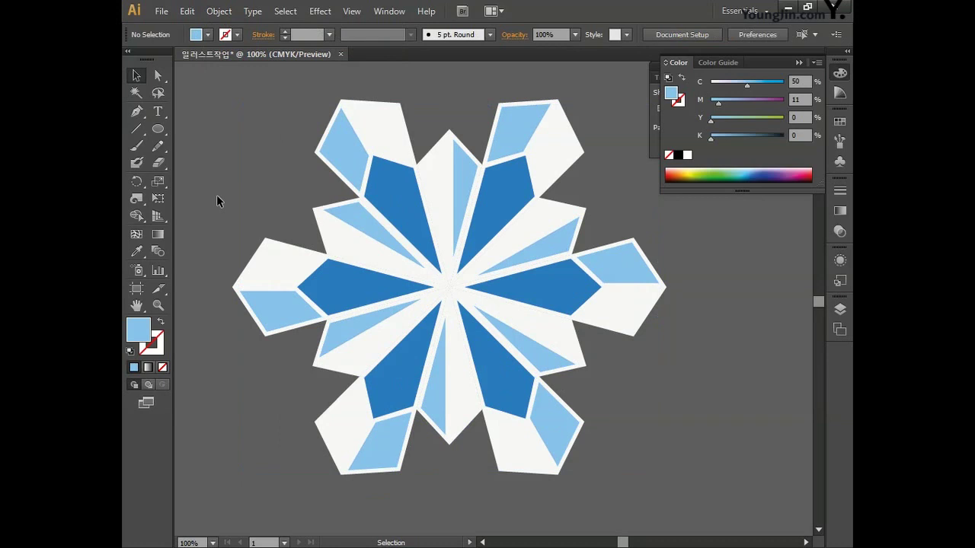
Draw a straight vertical line on an empty area of the canvas beside the snowflake.
click(837, 74)
drag(296, 188, 598, 213)
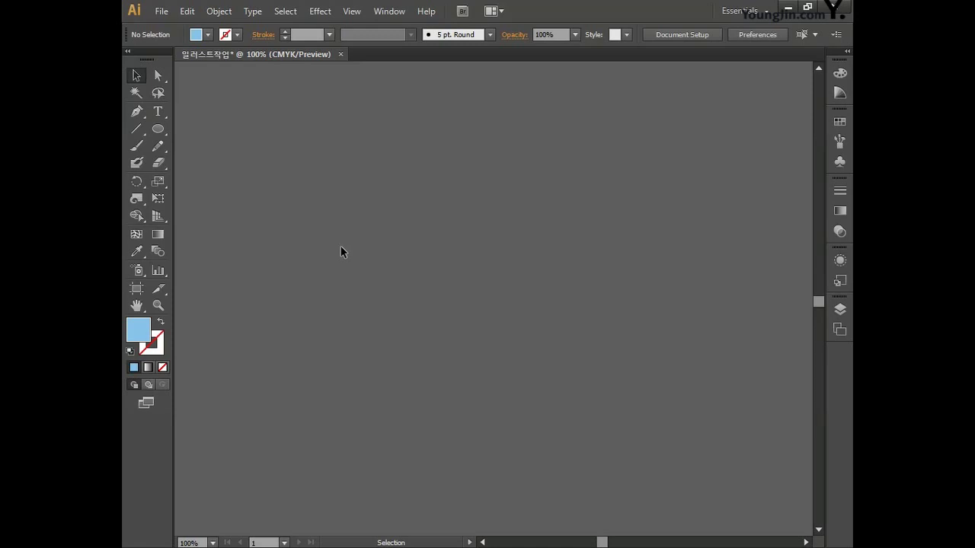
click(138, 128)
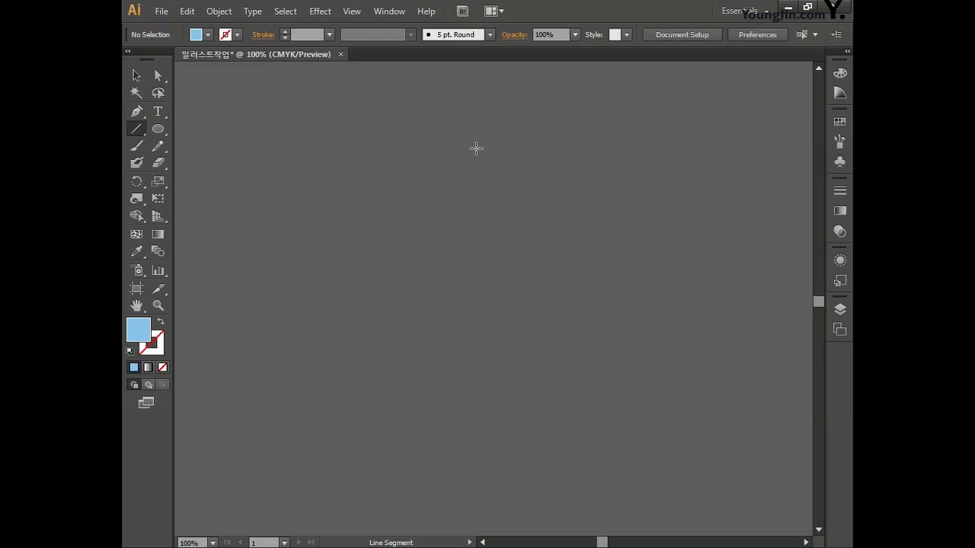
drag(467, 139, 469, 227)
drag(465, 359, 465, 415)
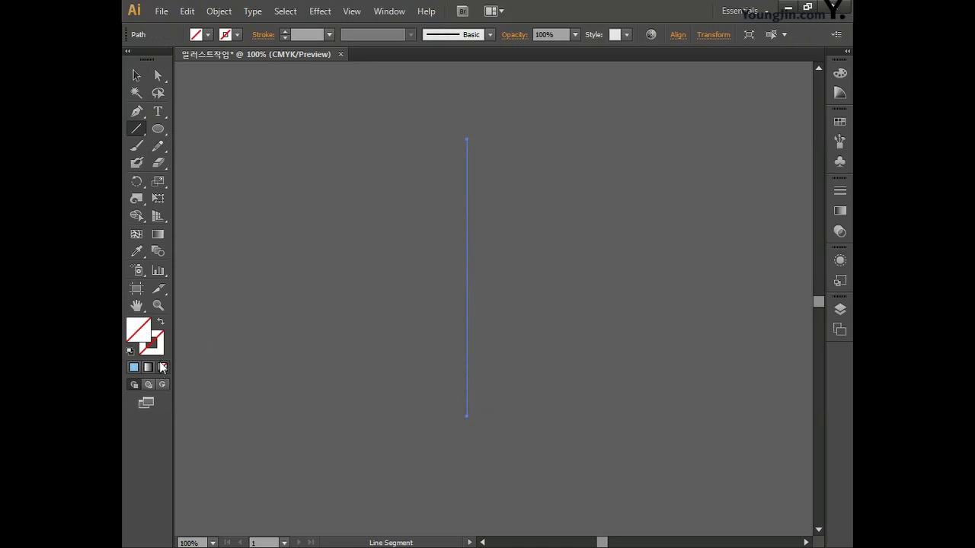
Set the vertical line's stroke color to white (FFFFFF).
double_click(152, 343)
drag(519, 266, 454, 169)
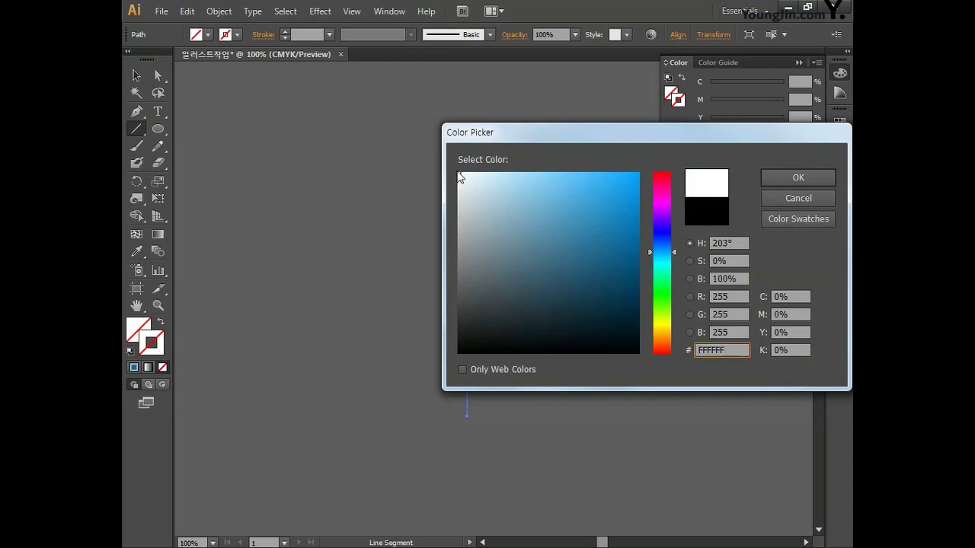
click(789, 177)
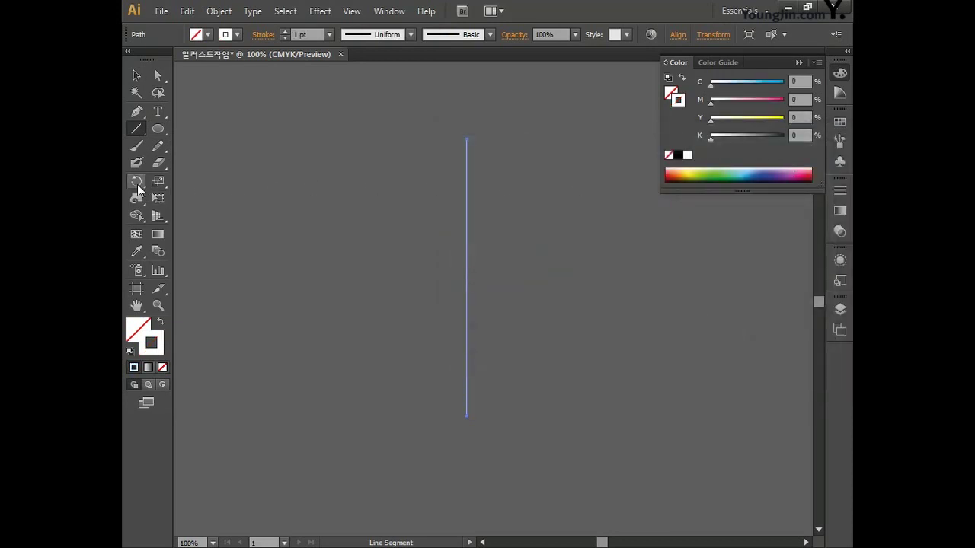
Rotate the white line 36° around its lower endpoint.
click(137, 183)
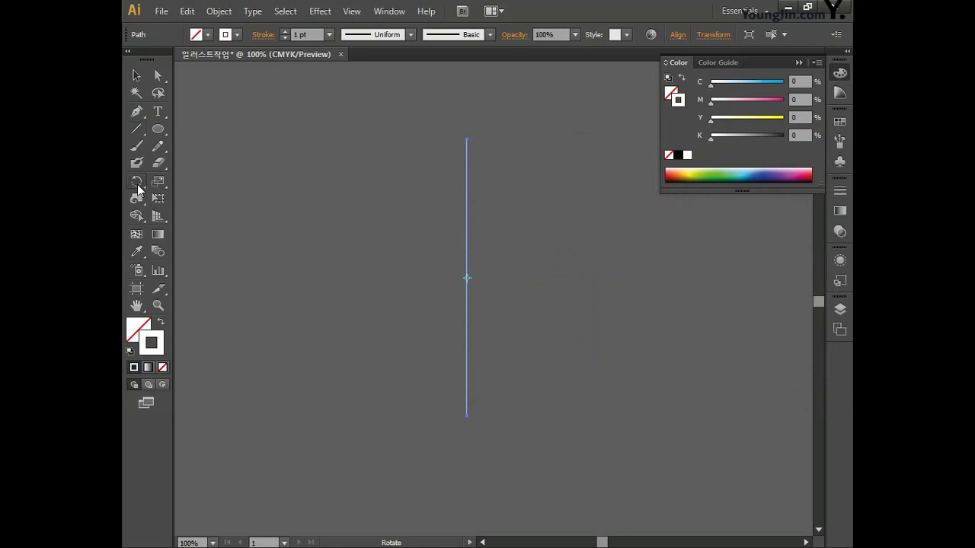
alt+click(466, 417)
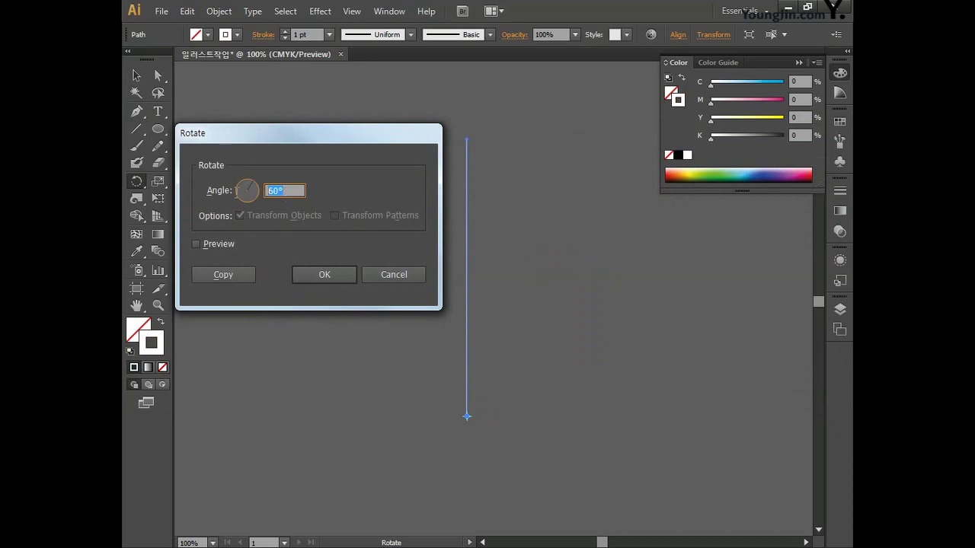
text(36)
click(323, 275)
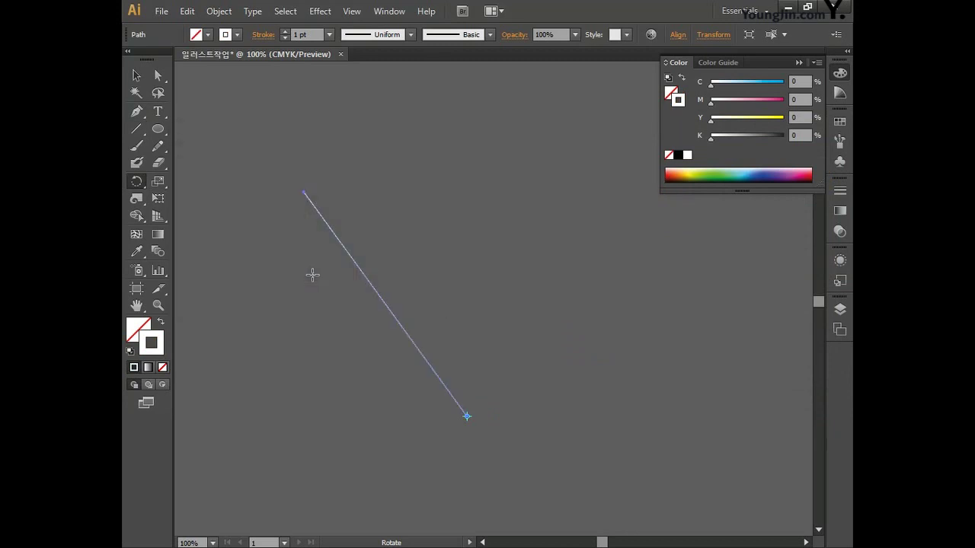
Reflect a copy of the slanted line across the vertical axis to form an X.
drag(136, 181, 188, 201)
double_click(138, 186)
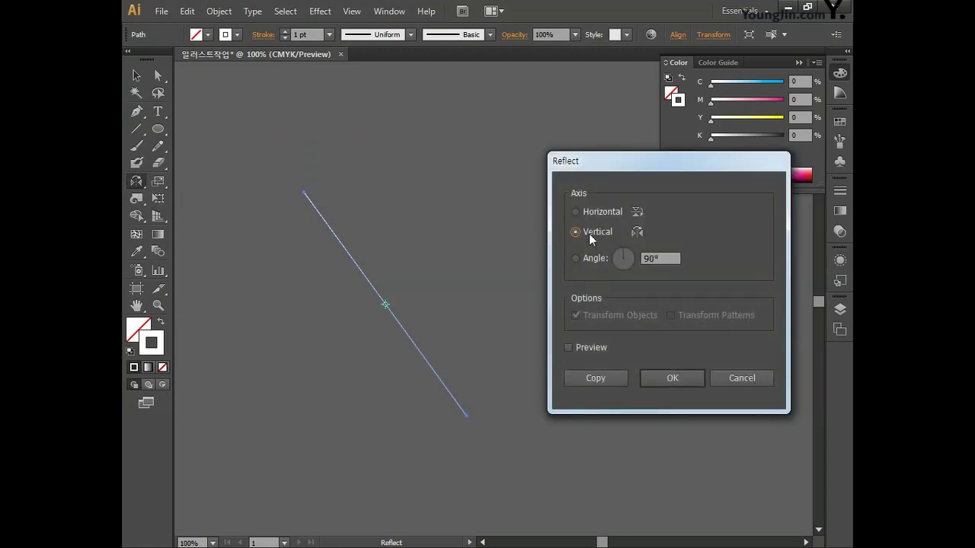
click(596, 378)
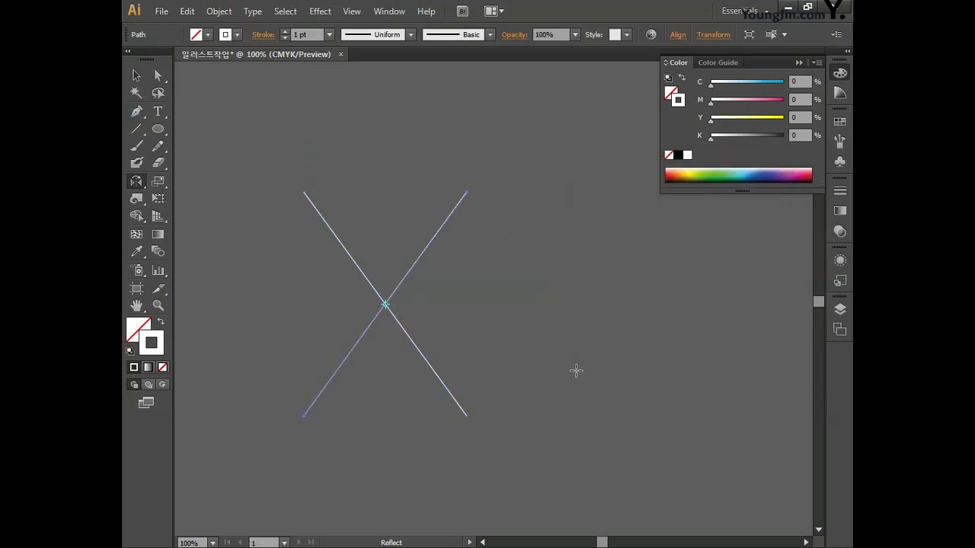
Draw a tall, narrow rectangle over the center of the X, with its base level with the lines' lower ends.
drag(159, 131, 229, 127)
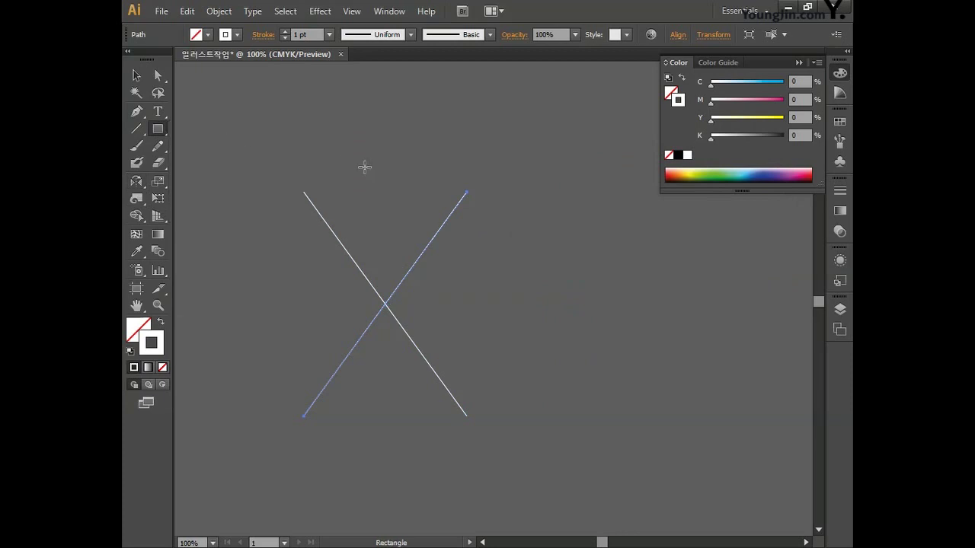
drag(383, 159, 404, 190)
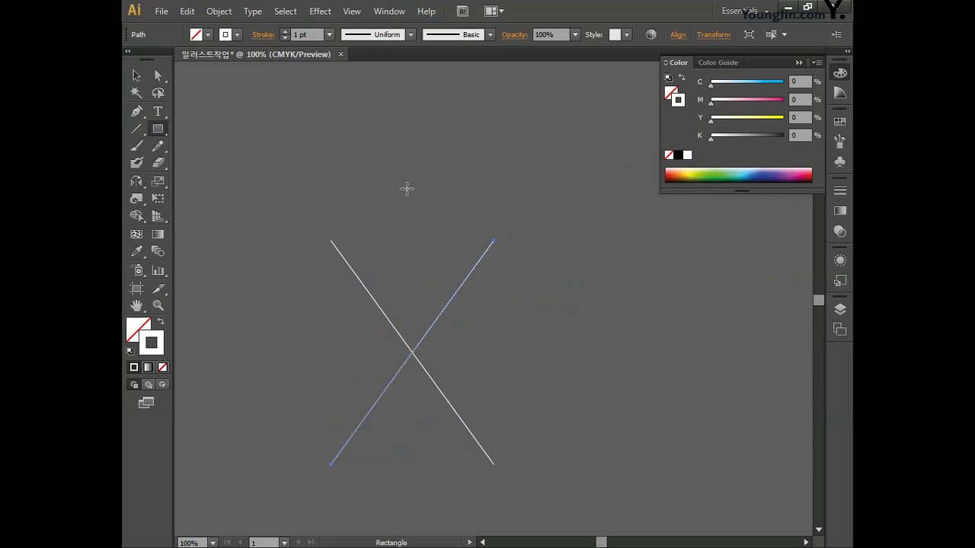
key(ctrl+minus)
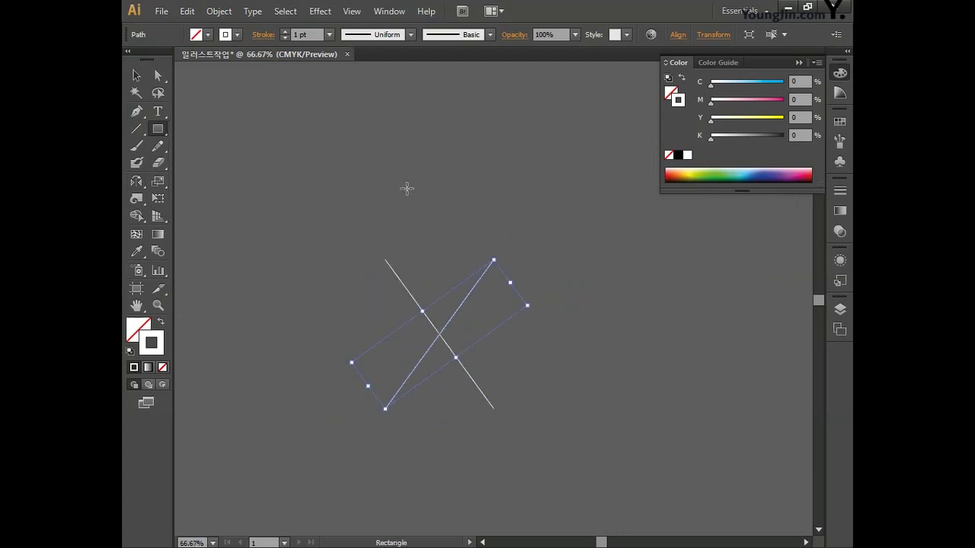
drag(489, 200, 445, 216)
mouse_move(393, 145)
mouse_down()
mouse_move(420, 211)
mouse_move(427, 432)
mouse_up()
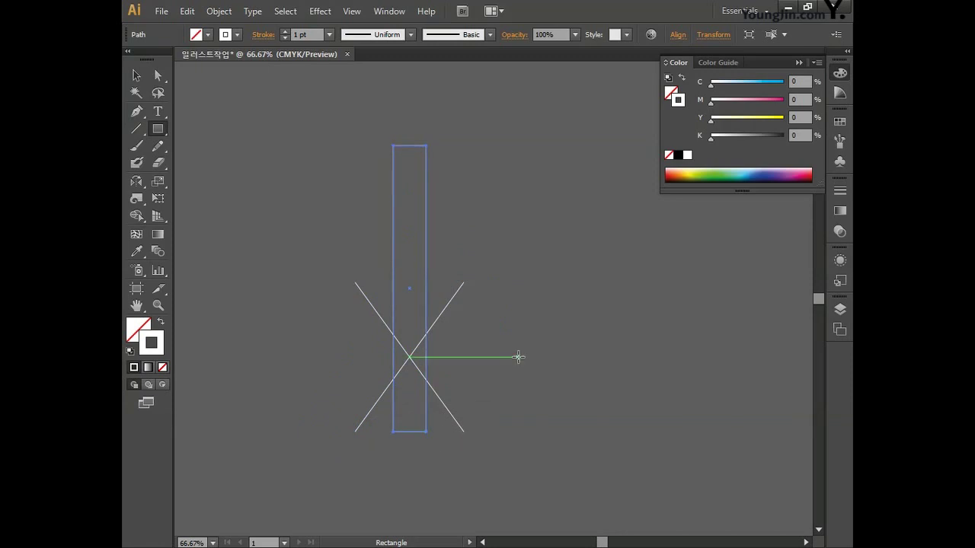
Stretch the narrow rectangle's top edge upward to make it taller.
click(136, 76)
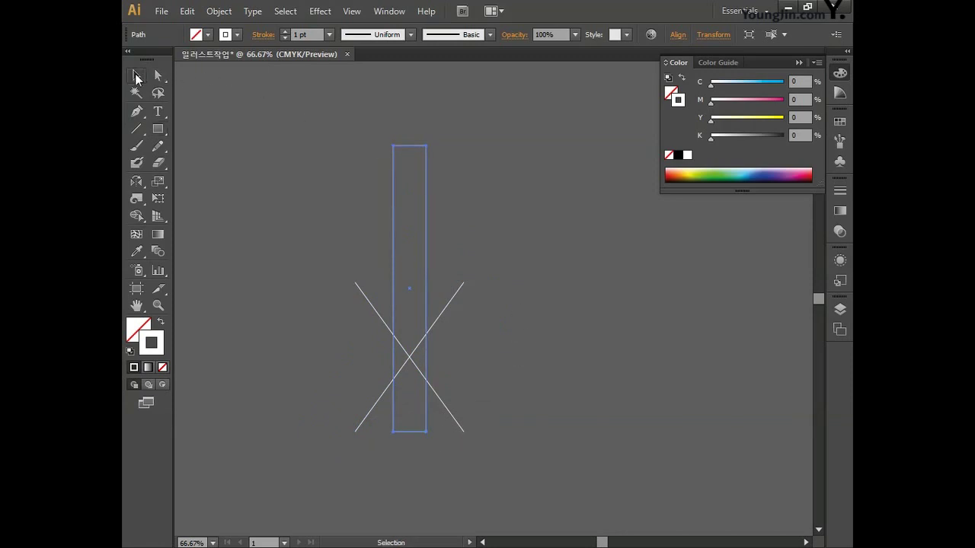
click(393, 124)
click(409, 145)
drag(409, 146, 410, 99)
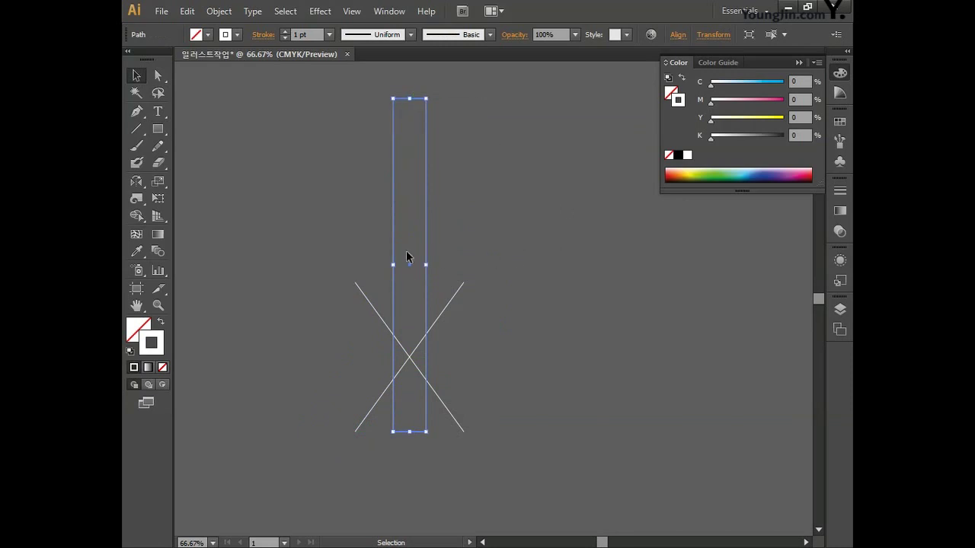
Align the rectangle and the two crossing lines by their horizontal centers, relative to the selection.
drag(295, 219, 560, 457)
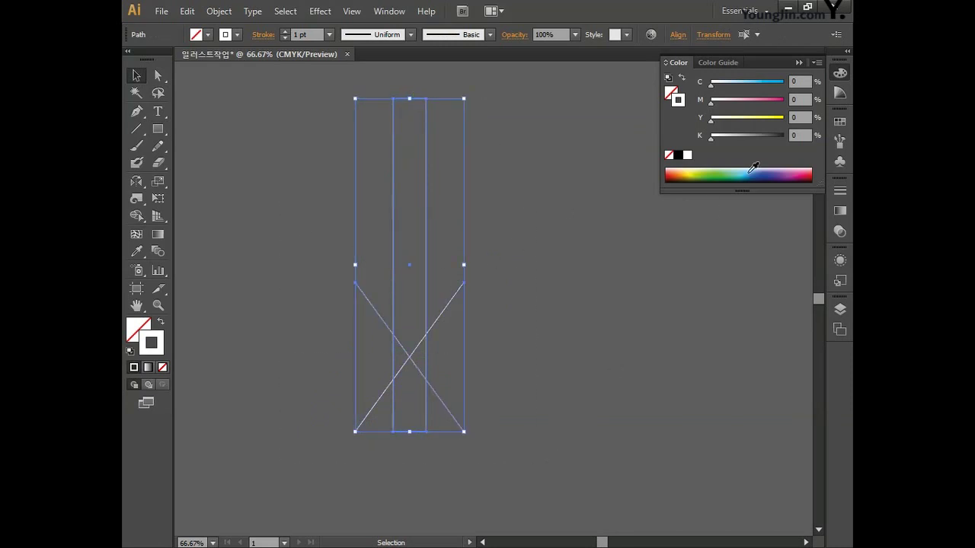
click(839, 76)
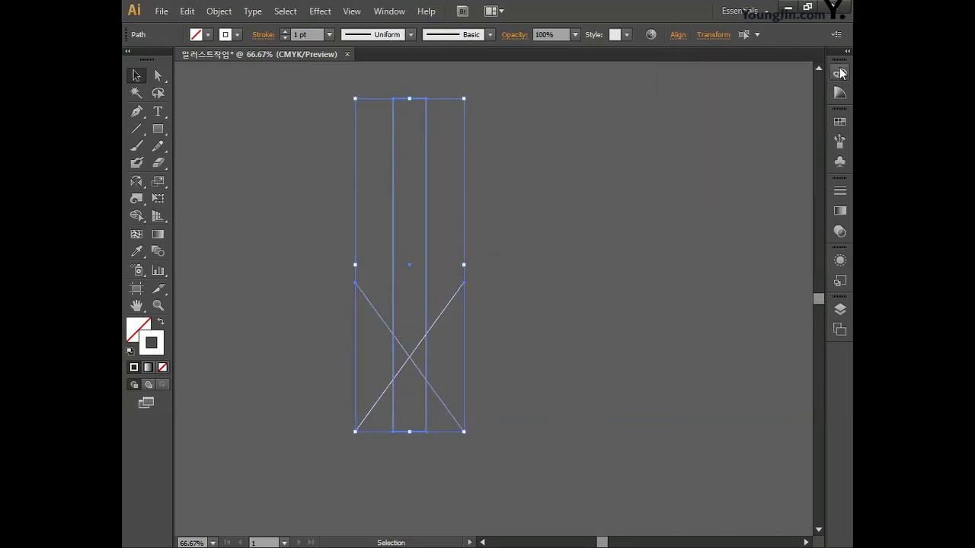
click(389, 12)
click(479, 164)
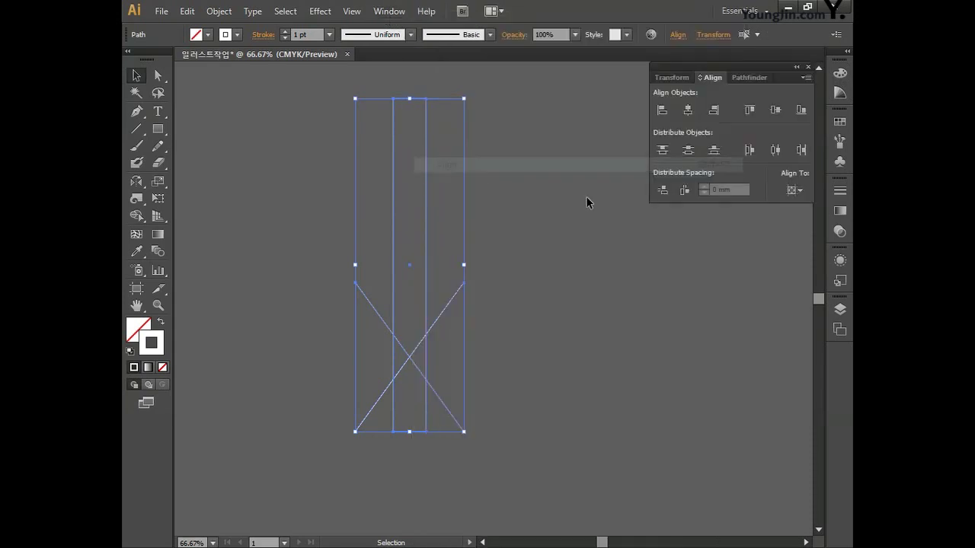
click(796, 191)
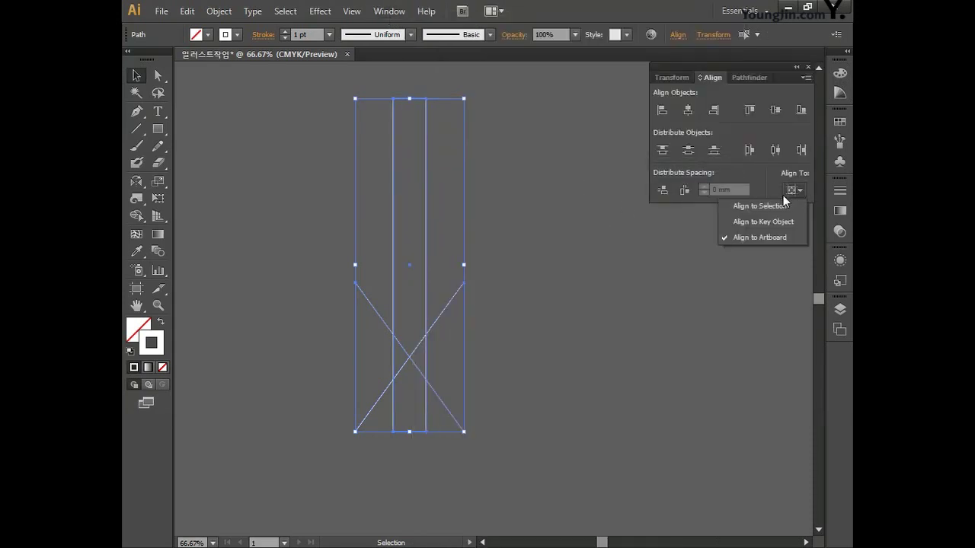
click(781, 206)
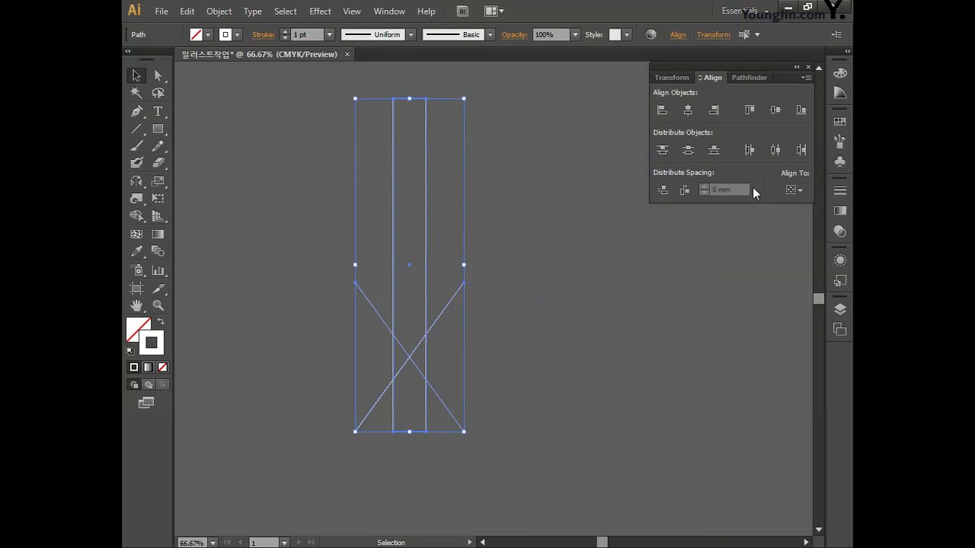
click(686, 110)
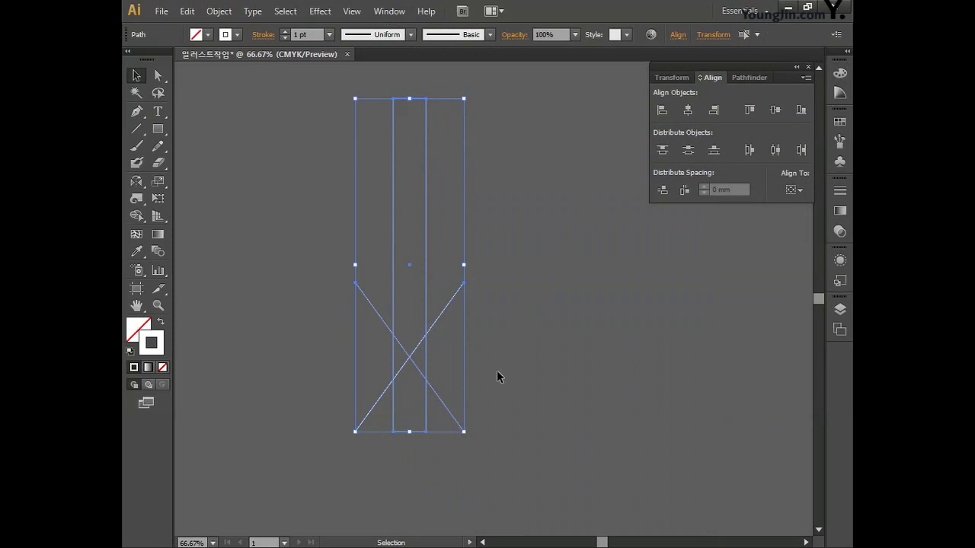
Divide the rectangle along the crossing lines and delete the pieces below the V, leaving a bar with a pointed lower end.
click(747, 78)
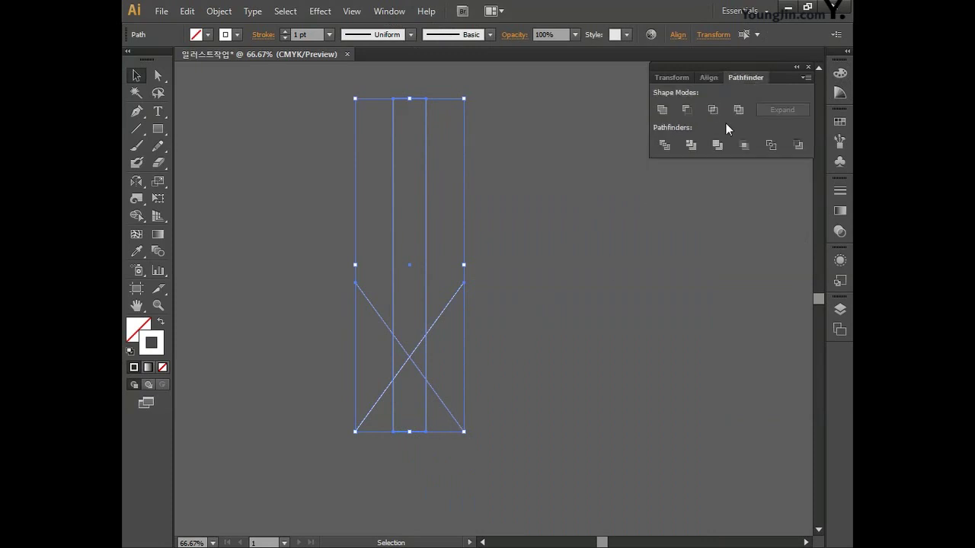
click(665, 147)
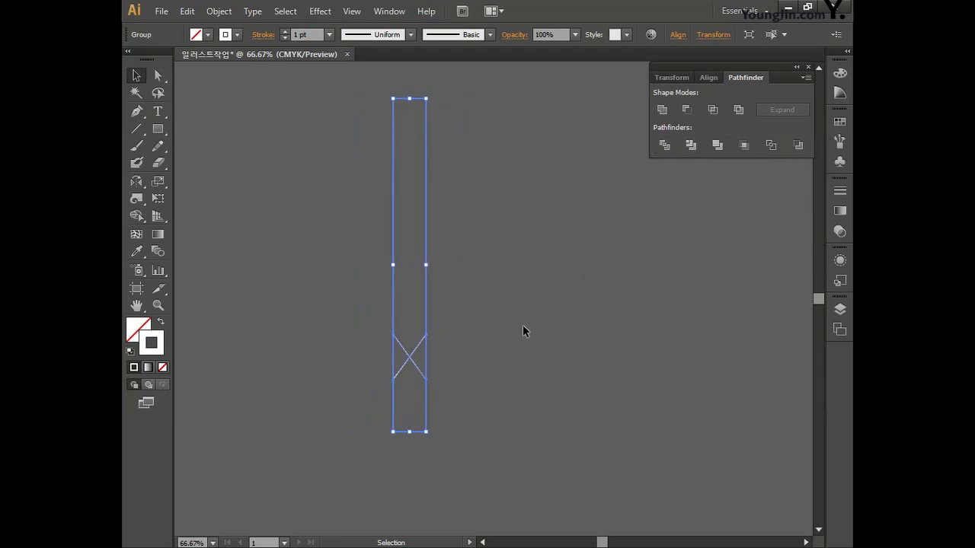
click(162, 77)
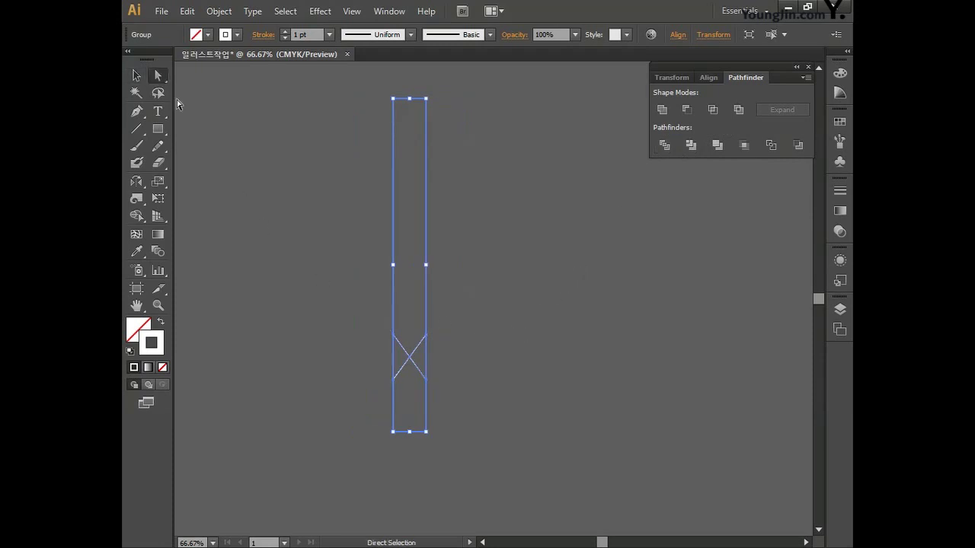
drag(364, 369, 480, 471)
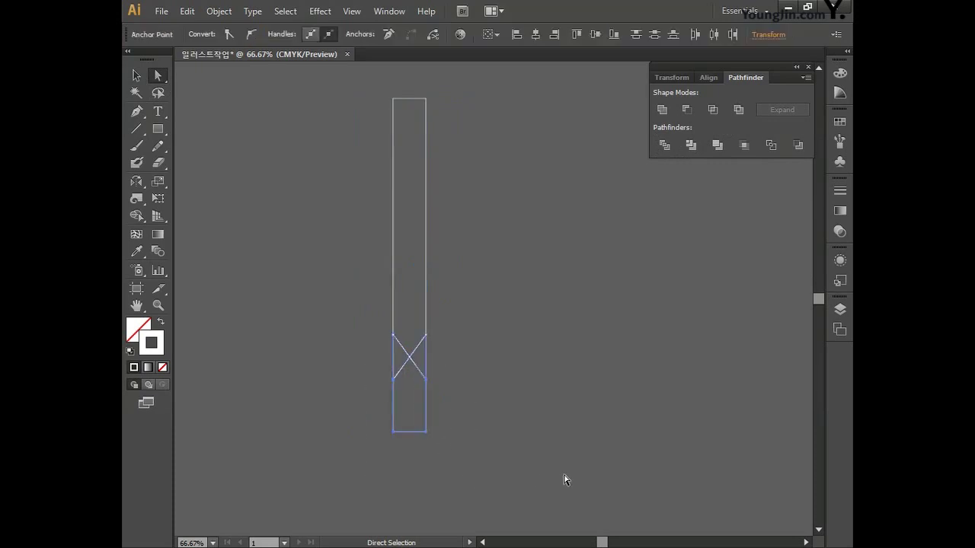
key(Delete)
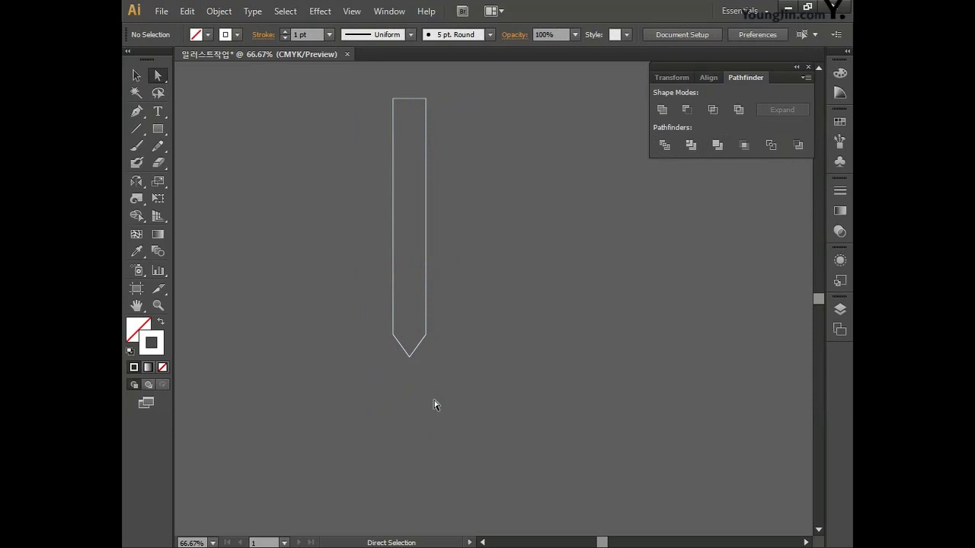
Rotate a copy of the pointed bar 72° around its lower tip.
click(136, 75)
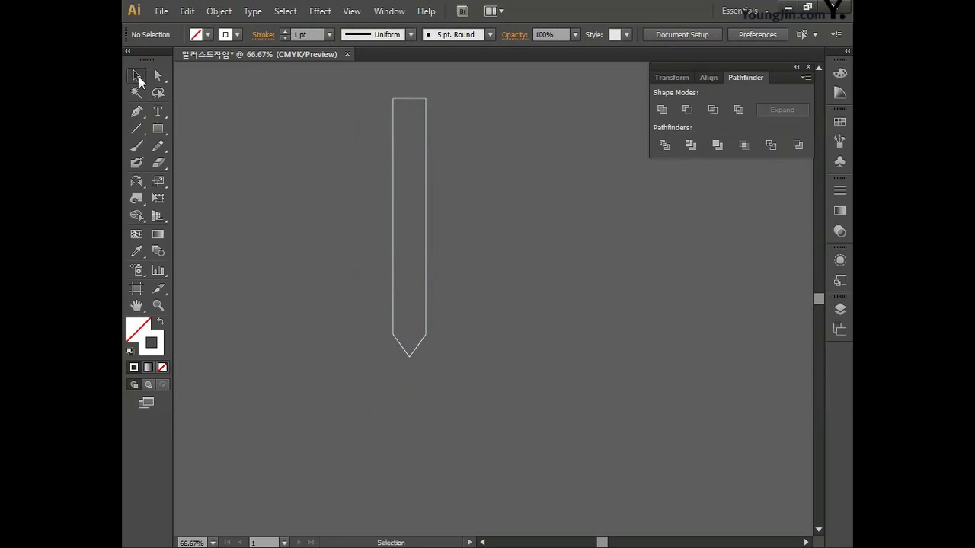
drag(355, 233, 485, 373)
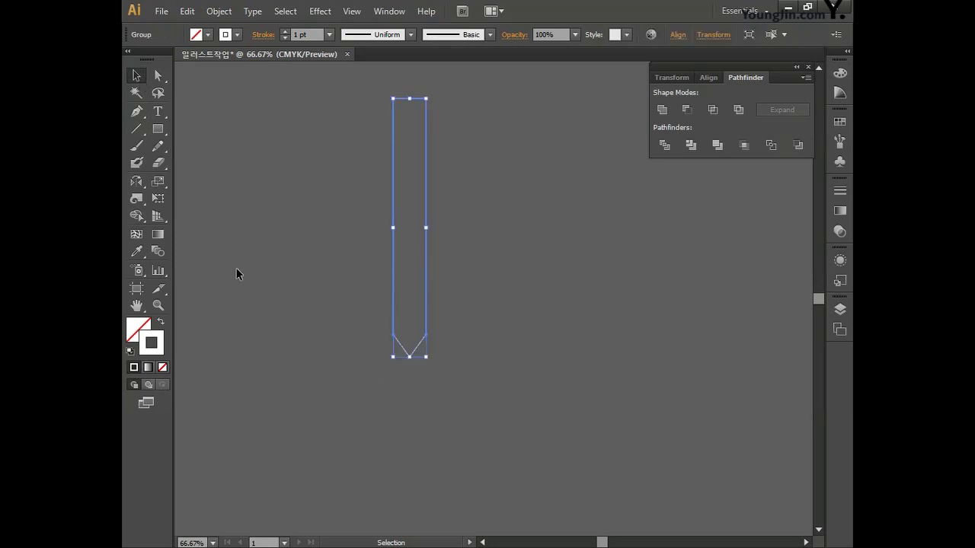
click(136, 181)
click(190, 182)
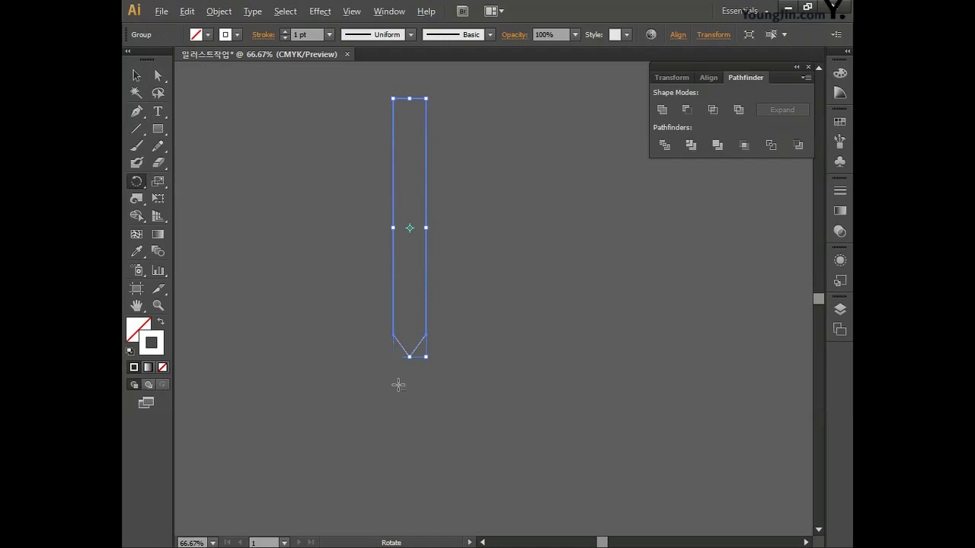
click(410, 356)
alt+click(410, 356)
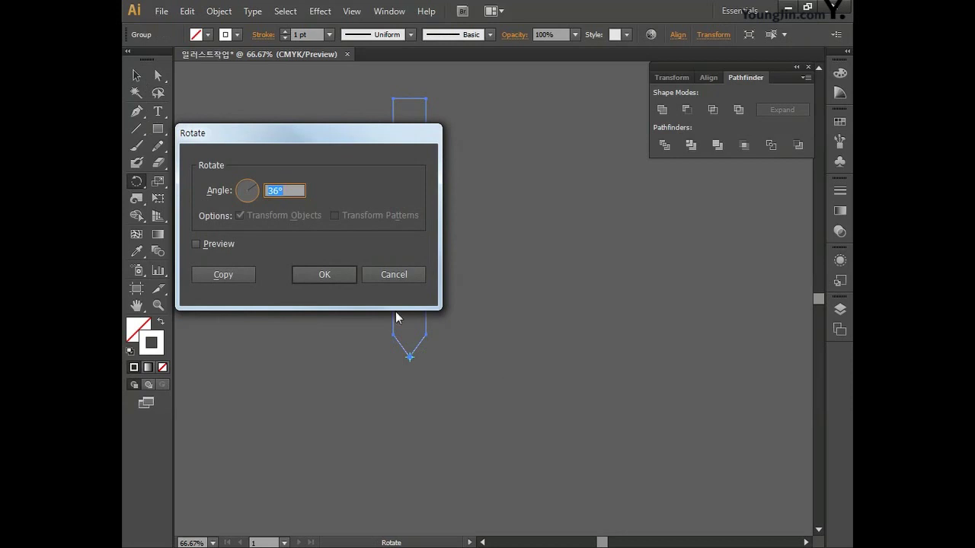
text(72)
click(209, 276)
Repeat the rotated copy three more times to complete a five-armed star around the tip.
key(space)
drag(425, 393, 472, 377)
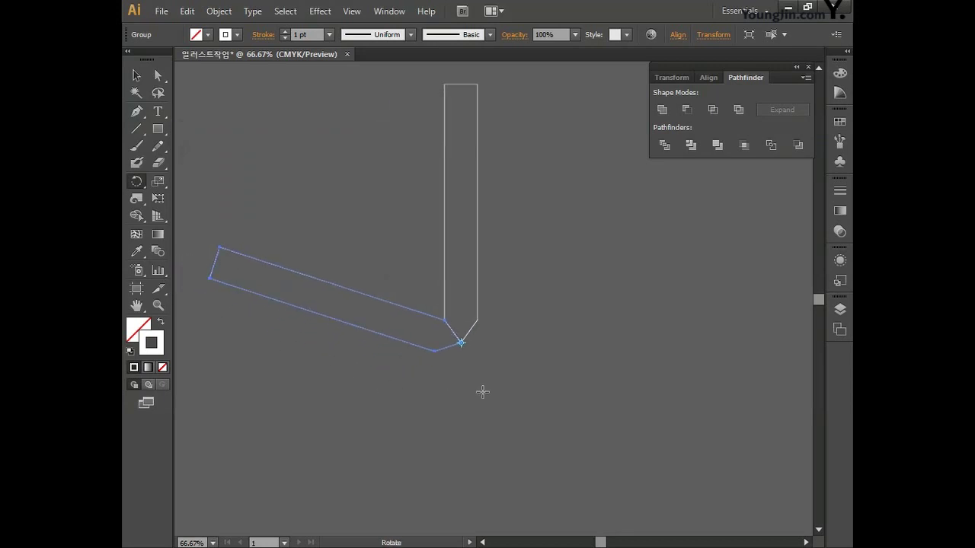
key(ctrl+d)
key(ctrl+d)
key(ctrl+d)
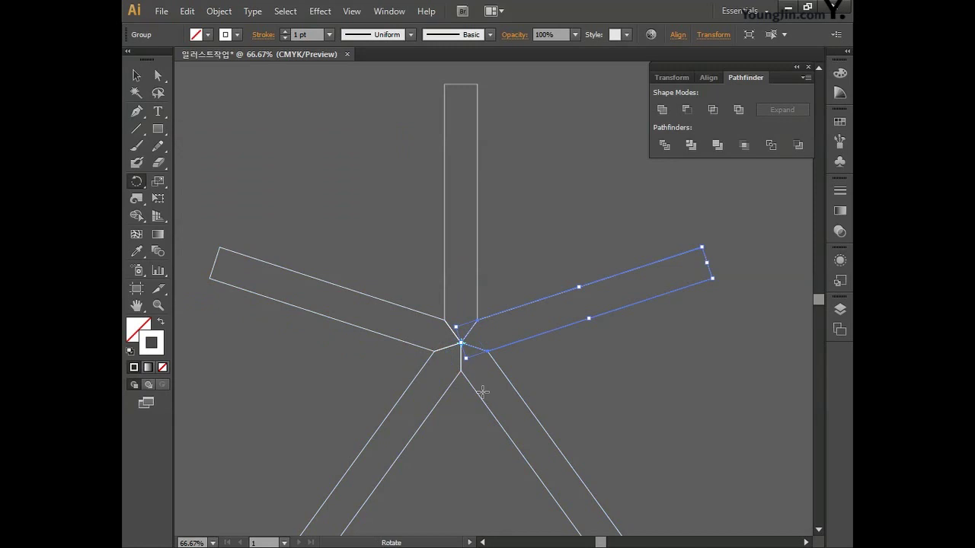
Fill the vertical top arm with dark gray, C 0, M 0, Y 0, K 95.
key(ctrl+minus)
drag(372, 363, 387, 342)
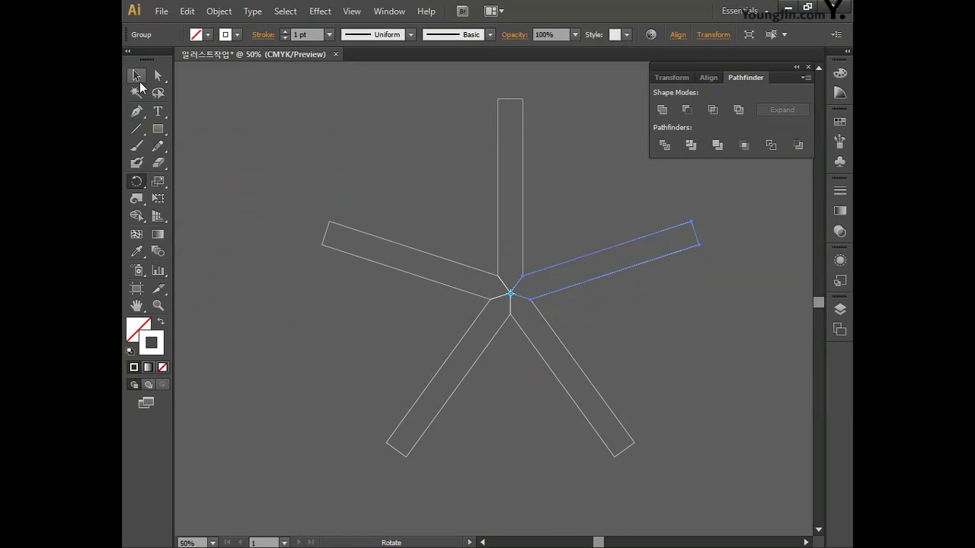
click(137, 76)
drag(386, 116, 501, 201)
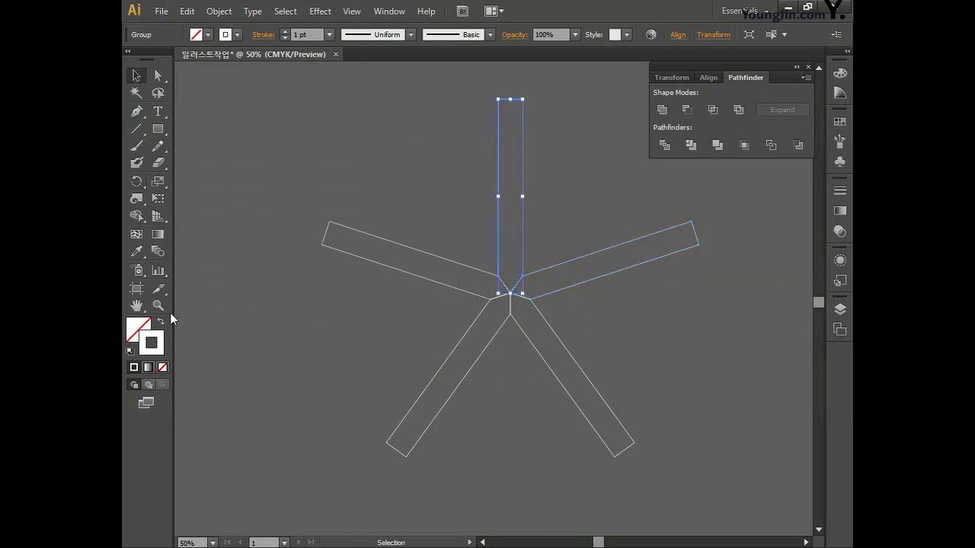
double_click(135, 327)
click(799, 297)
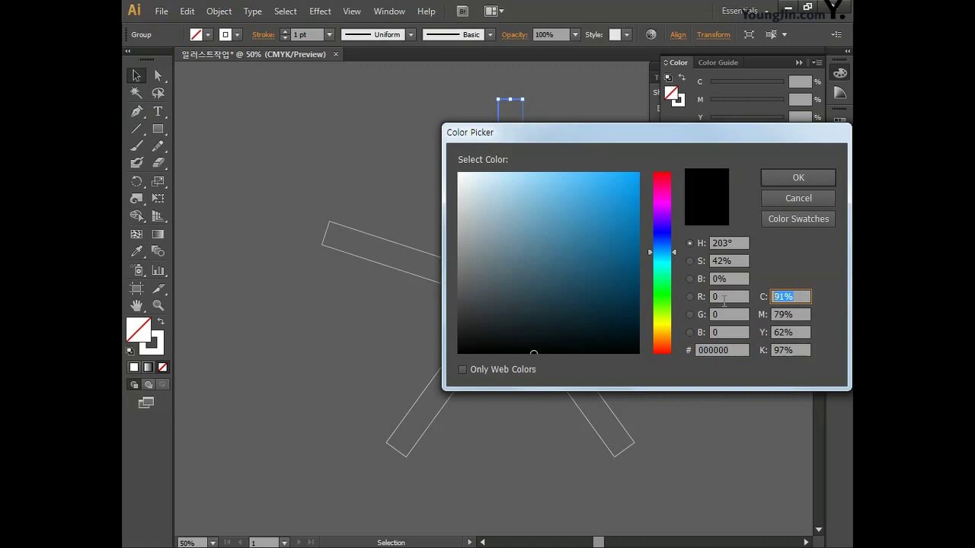
text(0)
key(Tab)
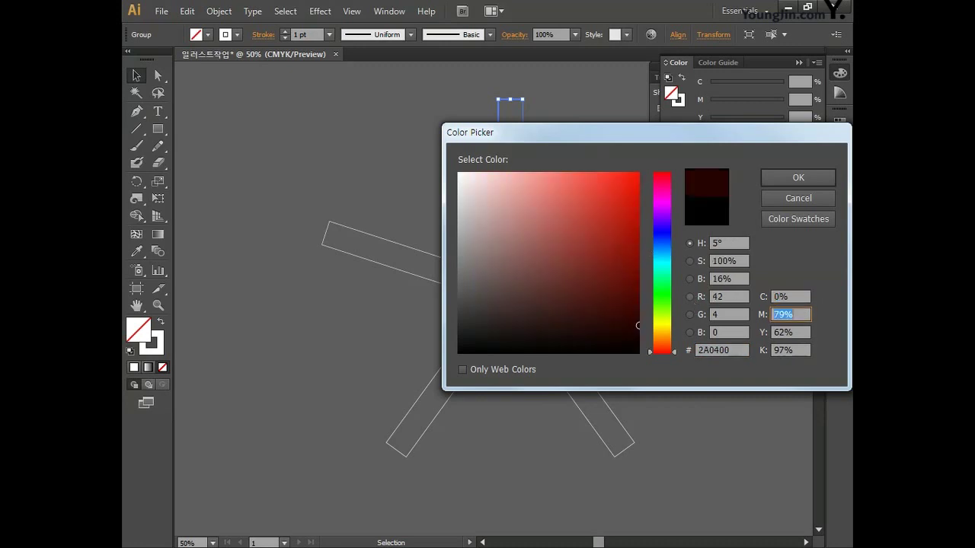
text(0)
key(Tab)
text(0)
key(Tab)
text(95)
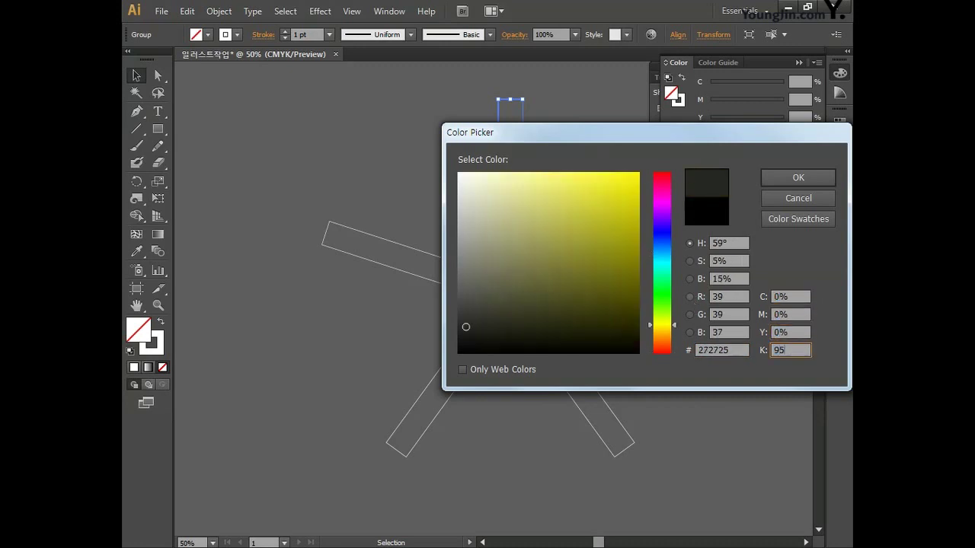
click(798, 177)
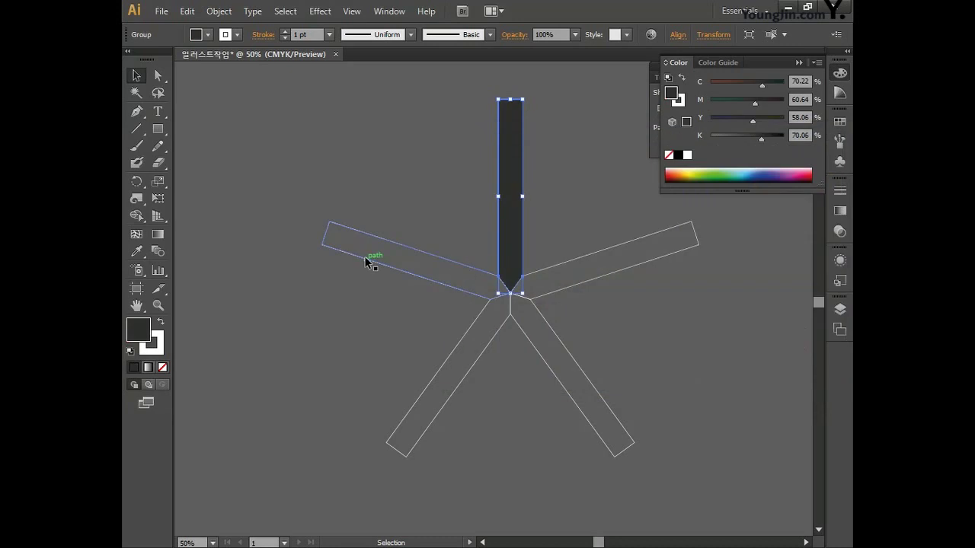
Fill the upper-right arm with green, C 80, M 5, Y 90, K 0.
drag(577, 196, 666, 303)
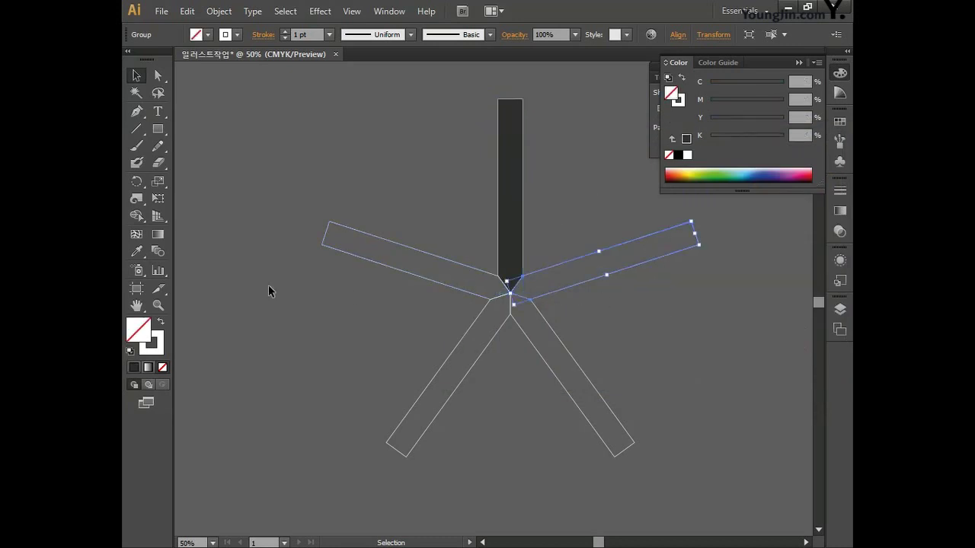
double_click(139, 329)
click(792, 297)
double_click(794, 296)
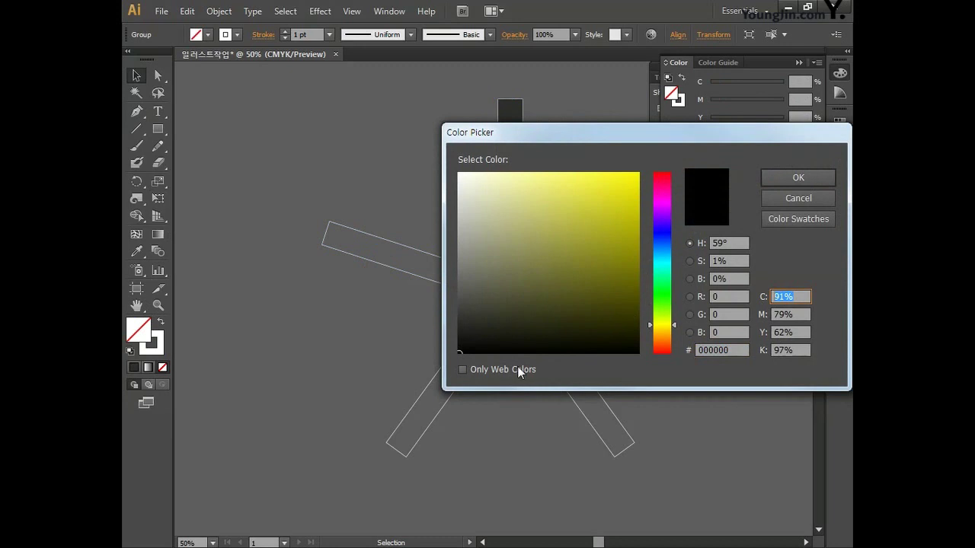
text(80)
key(Tab)
text(5)
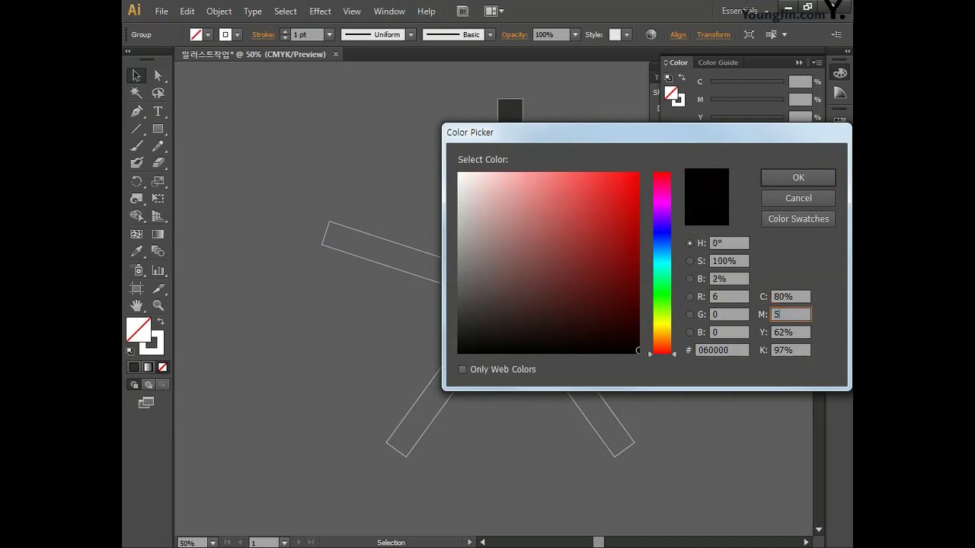
key(Tab)
text(9)
key(Tab)
text(0)
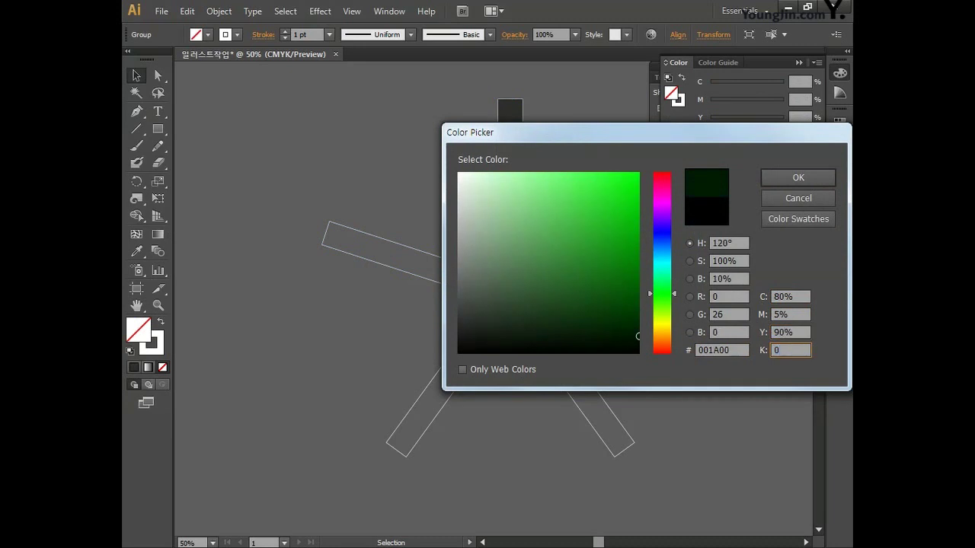
click(795, 178)
Fill the lower-right arm with blue, C 80, M 40, Y 0, K 0.
drag(653, 483, 553, 416)
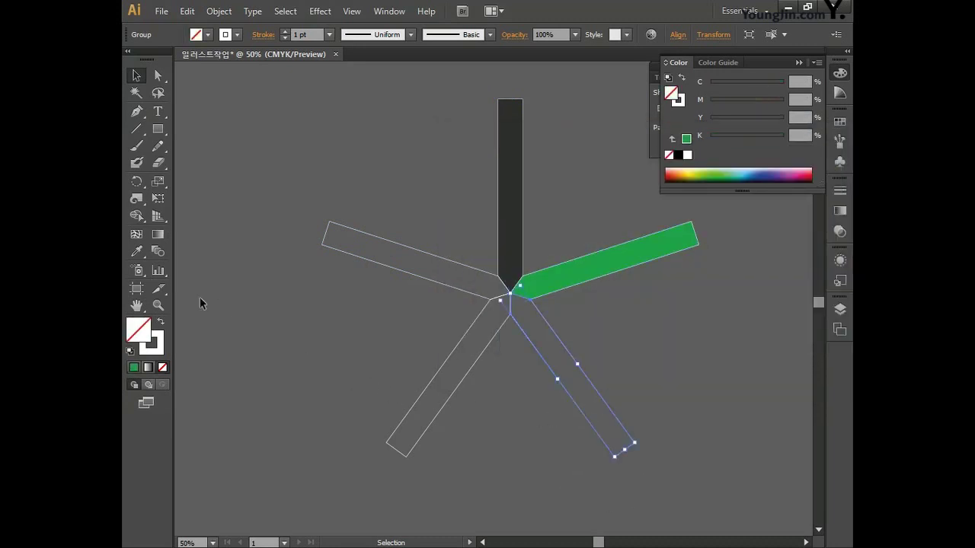
double_click(138, 329)
click(785, 296)
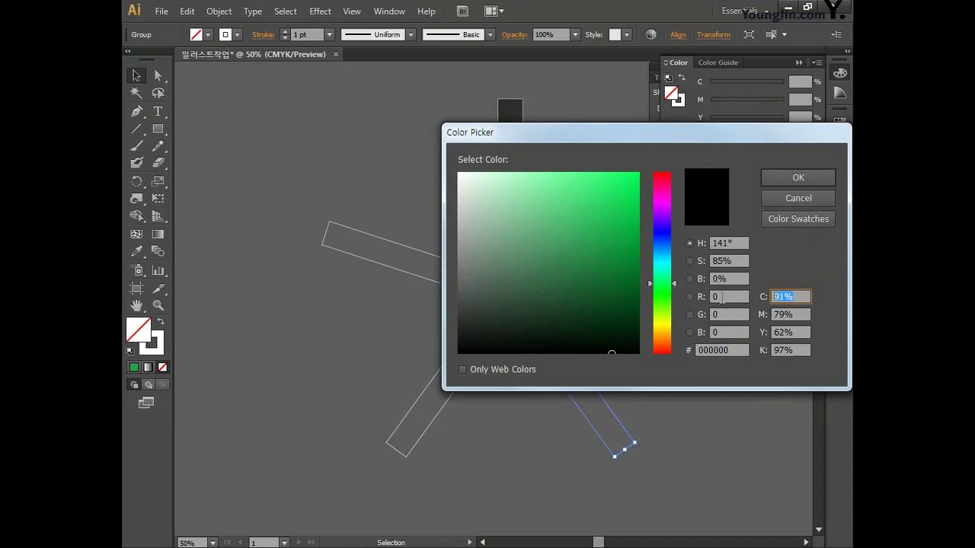
text(80)
key(Tab)
text(40)
key(Tab)
text(0)
key(Tab)
text(0)
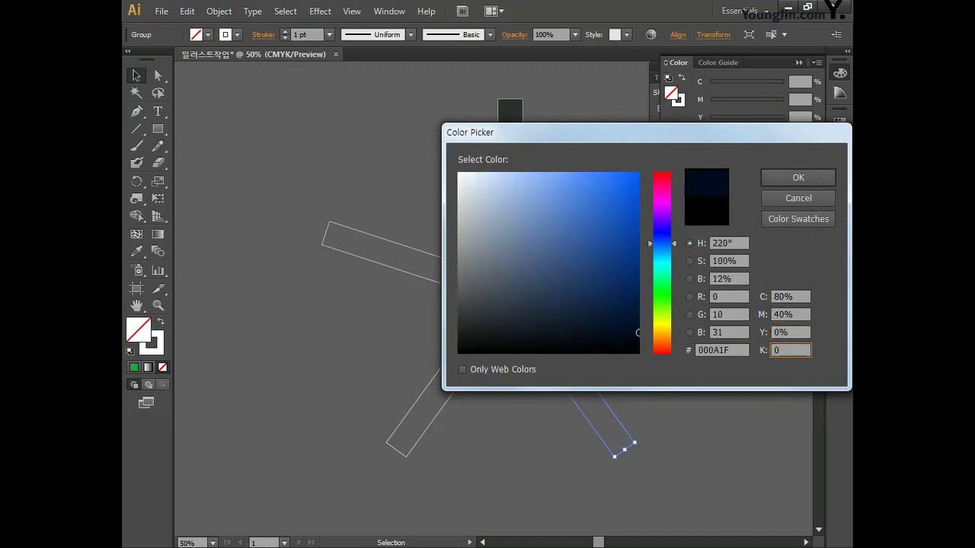
click(765, 182)
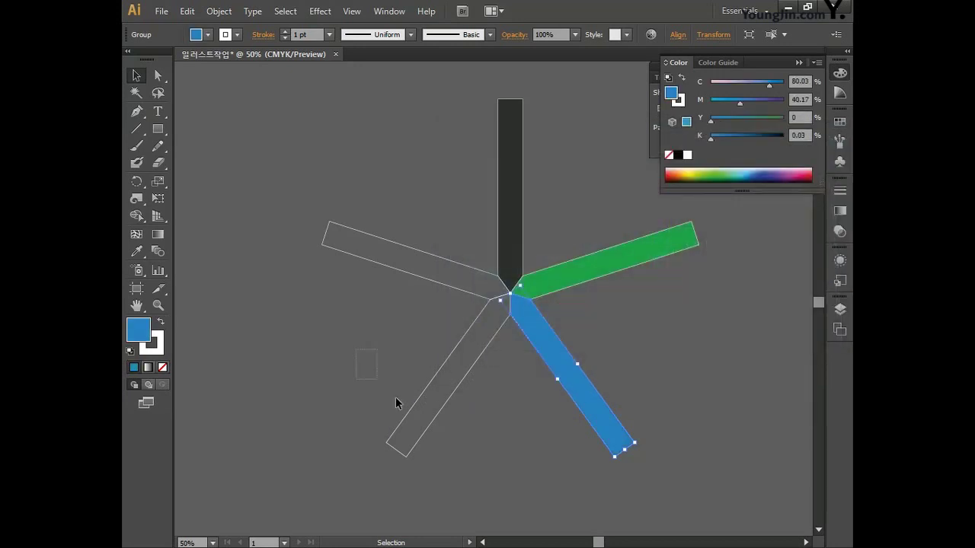
Fill the lower-left arm with red, C 0, M 90, Y 55, K 0.
click(418, 396)
double_click(138, 329)
click(791, 300)
text(0)
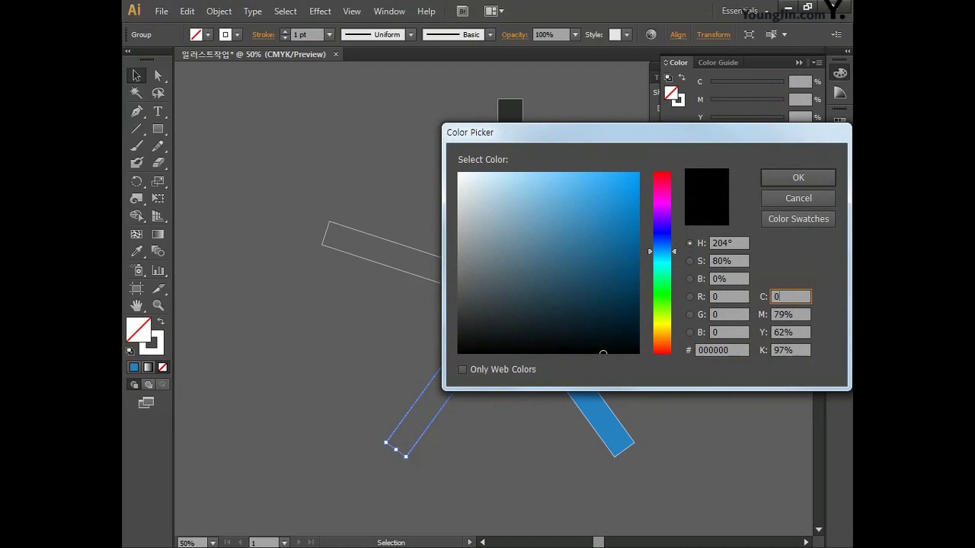
key(Tab)
text(90)
key(Tab)
text(55)
key(Tab)
text(0)
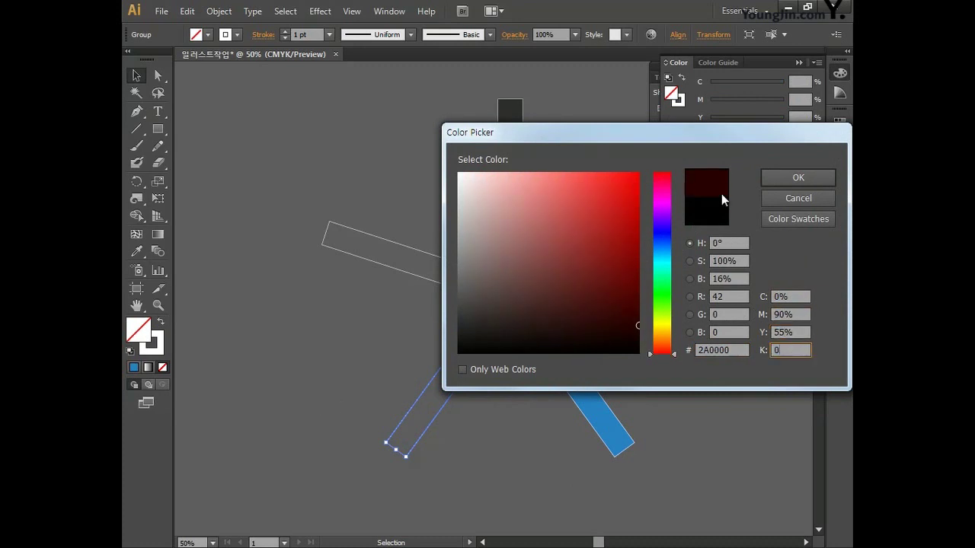
click(797, 177)
Fill the upper-left arm with orange, C 0, M 40, Y 80, K 0.
drag(310, 181, 377, 231)
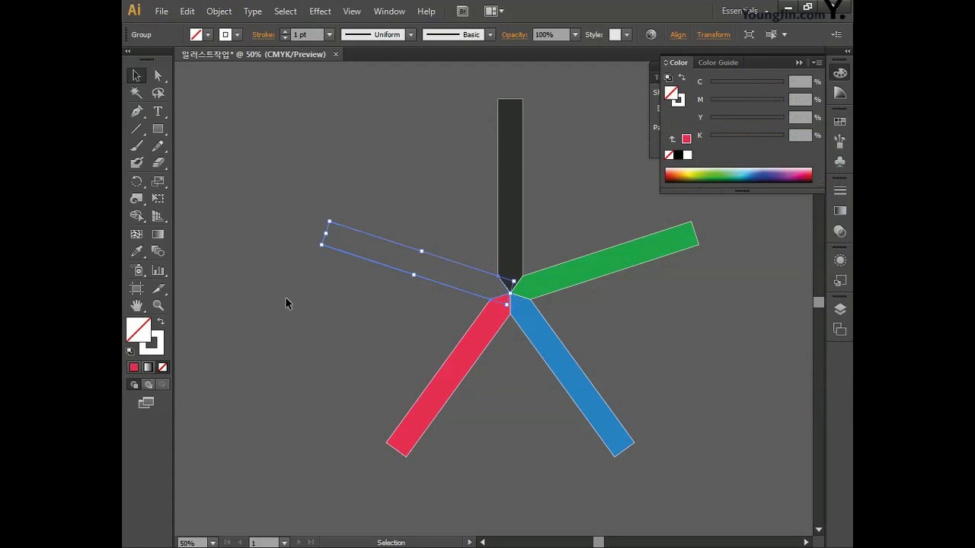
double_click(137, 329)
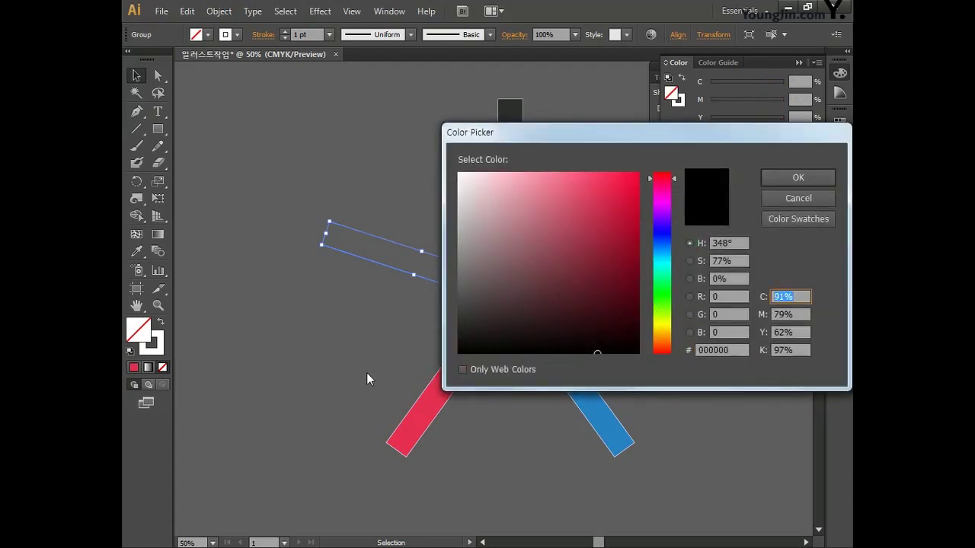
text(0)
key(Tab)
text(40)
key(Tab)
text(8)
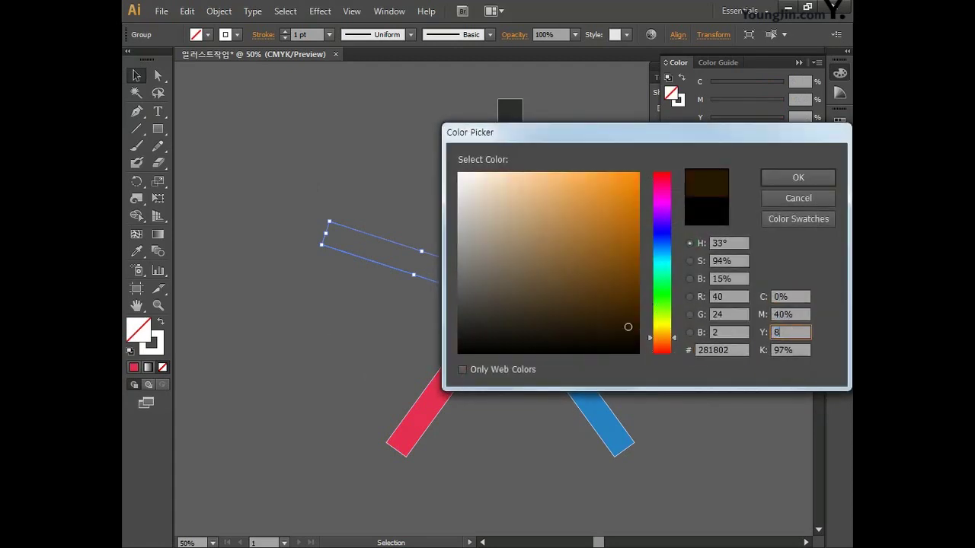
key(Tab)
text(0)
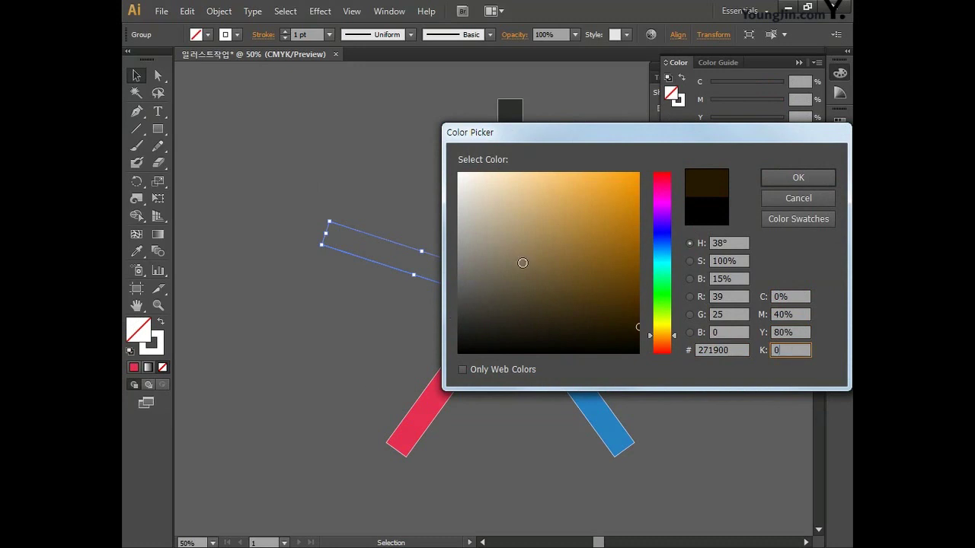
click(780, 182)
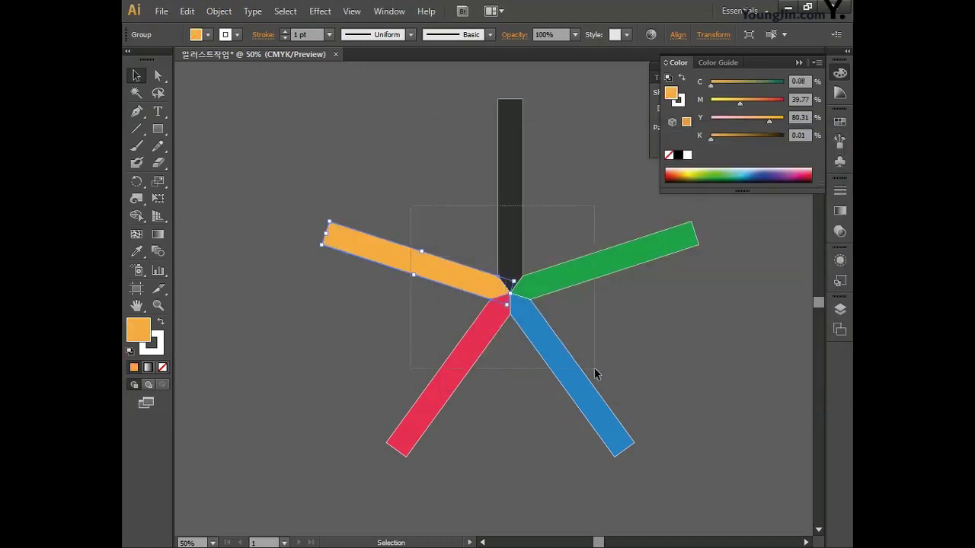
Remove the stroke from all five arms and scale the whole motif down to about two thirds of its size.
click(585, 364)
click(152, 345)
click(162, 367)
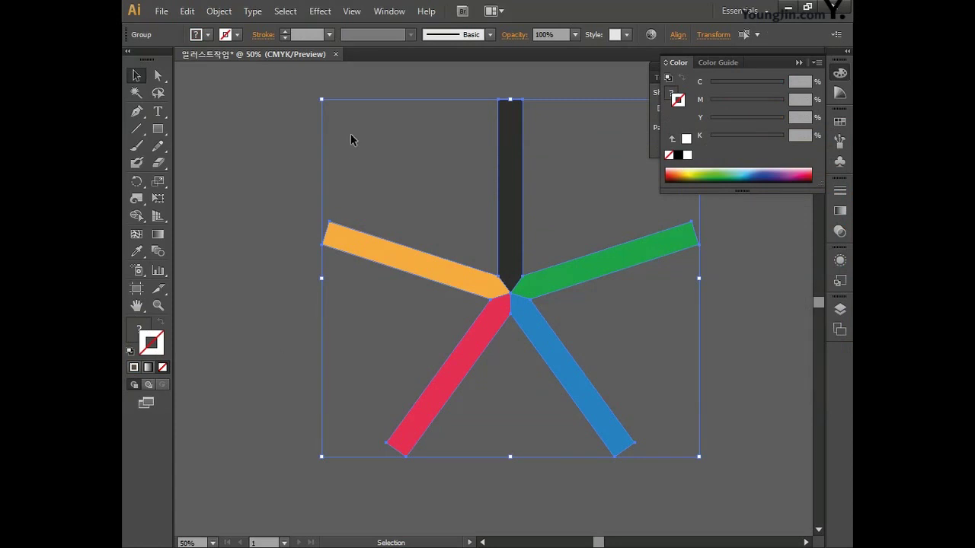
drag(321, 100, 430, 212)
drag(570, 294, 396, 223)
drag(365, 318, 381, 274)
Draw a long, thin horizontal rectangle to the lower left of the five-armed motif.
key(m)
drag(247, 318, 349, 309)
key(ctrl+minus)
drag(358, 355, 374, 348)
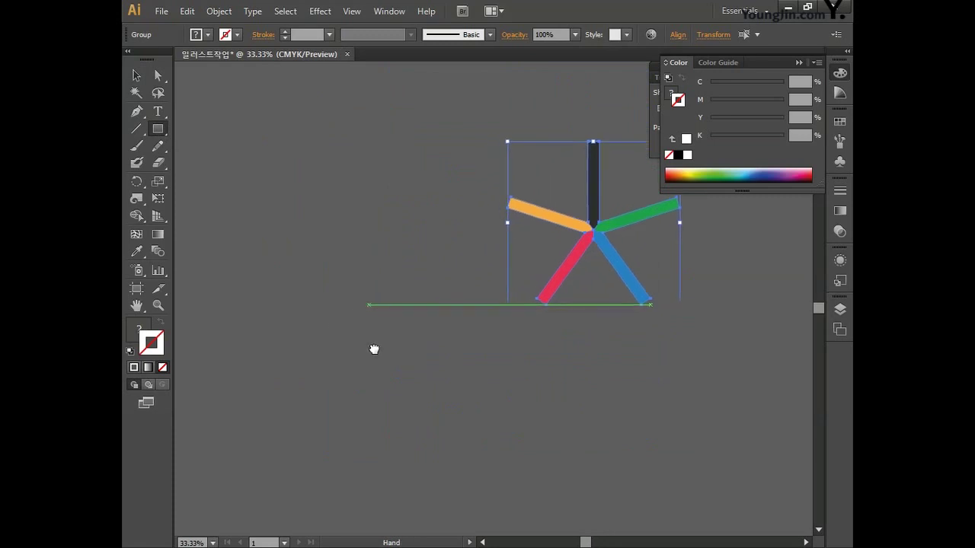
drag(491, 258, 249, 280)
Fill the horizontal bar with blue, C 80, M 40, Y 0, K 0.
double_click(138, 330)
key(Tab)
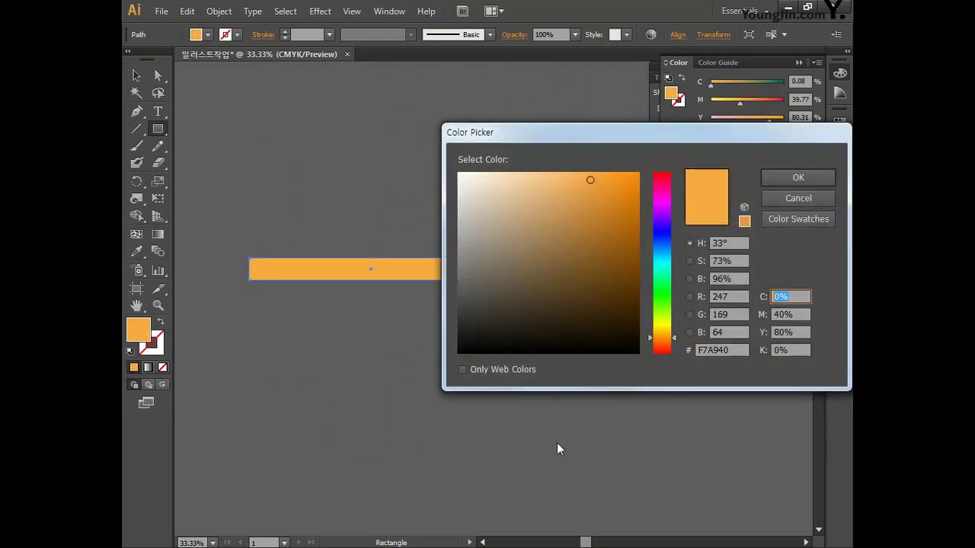
text(80)
key(Tab)
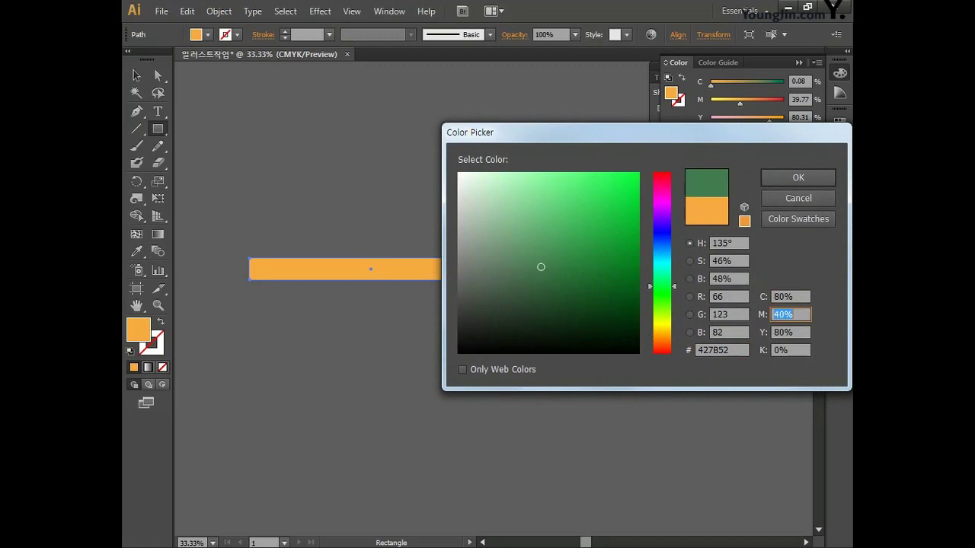
text(40)
key(Tab)
text(0)
key(Tab)
text(0)
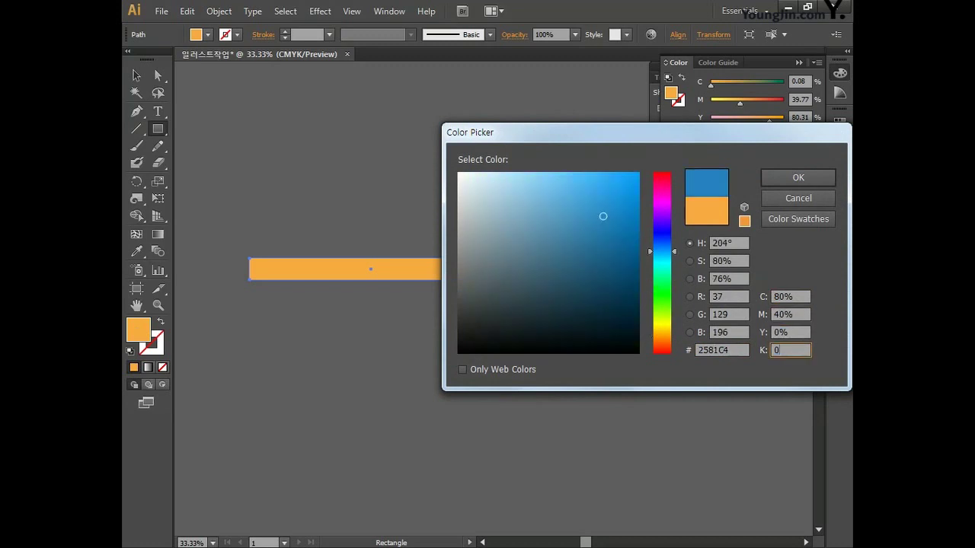
click(784, 179)
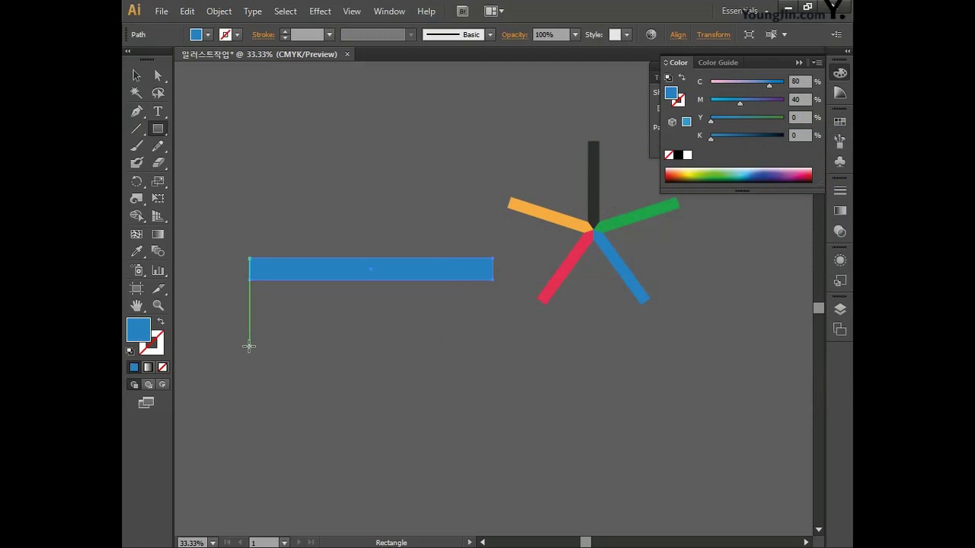
Draw a narrow vertical bar under the left end of the blue bar and move it up slightly closer to it.
drag(277, 305, 294, 420)
click(136, 76)
drag(282, 344, 282, 331)
Fill the vertical bar with dark gray, C 0, M 0, Y 0, K 95.
double_click(149, 333)
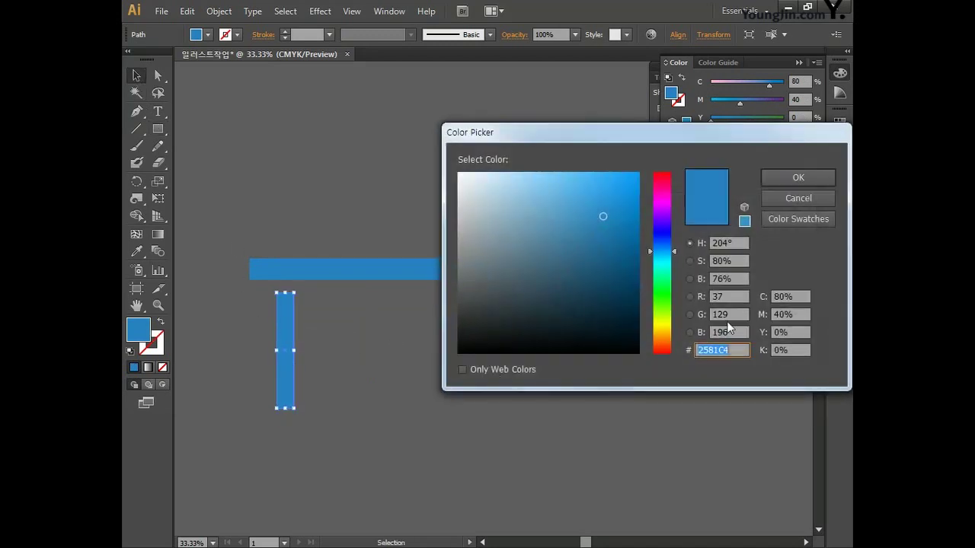
click(789, 296)
text(0)
key(Tab)
text(0)
key(Tab)
text(0)
key(Tab)
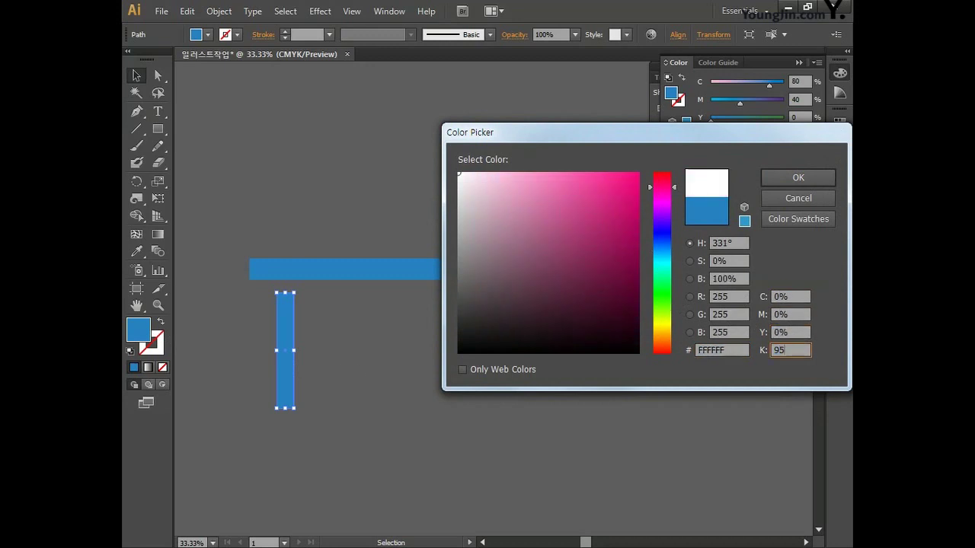
click(797, 177)
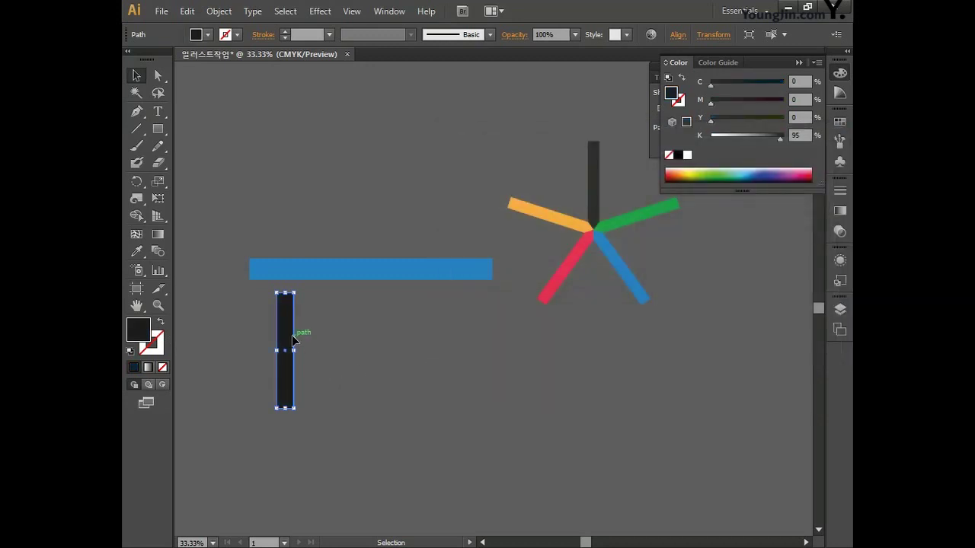
Duplicate the dark vertical bar under the blue bar's right end and fill the copy with green, C 80, M 5, Y 90, K 0.
drag(290, 336, 457, 331)
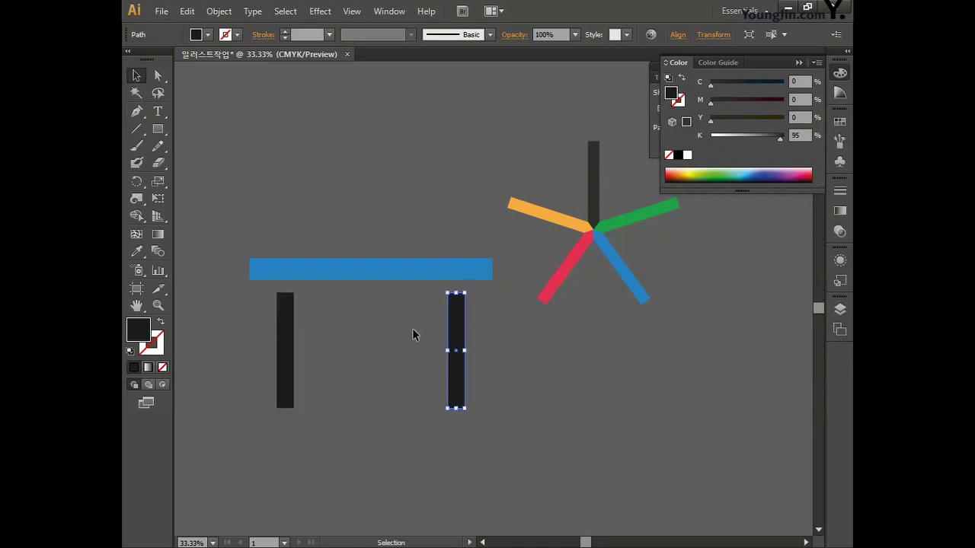
double_click(145, 333)
click(803, 295)
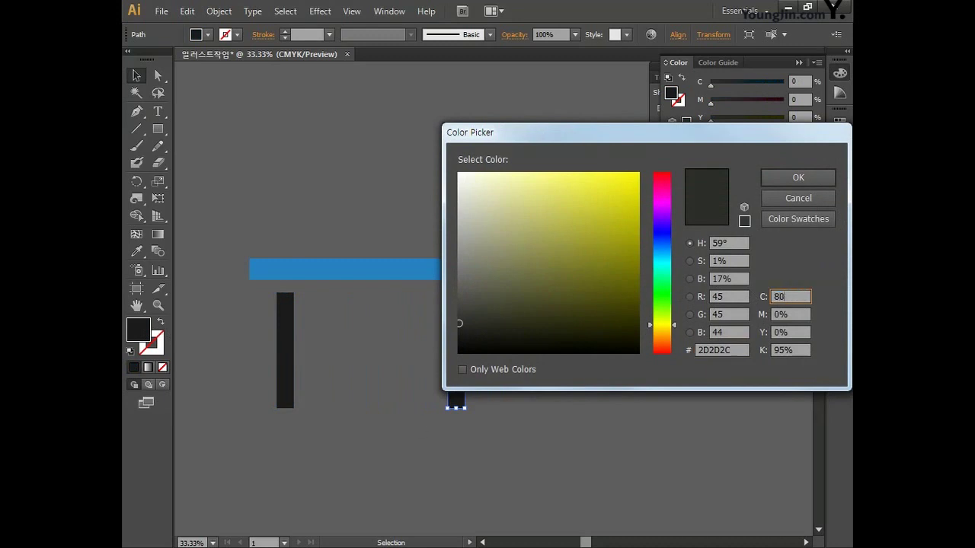
text(80)
key(Tab)
key(Tab)
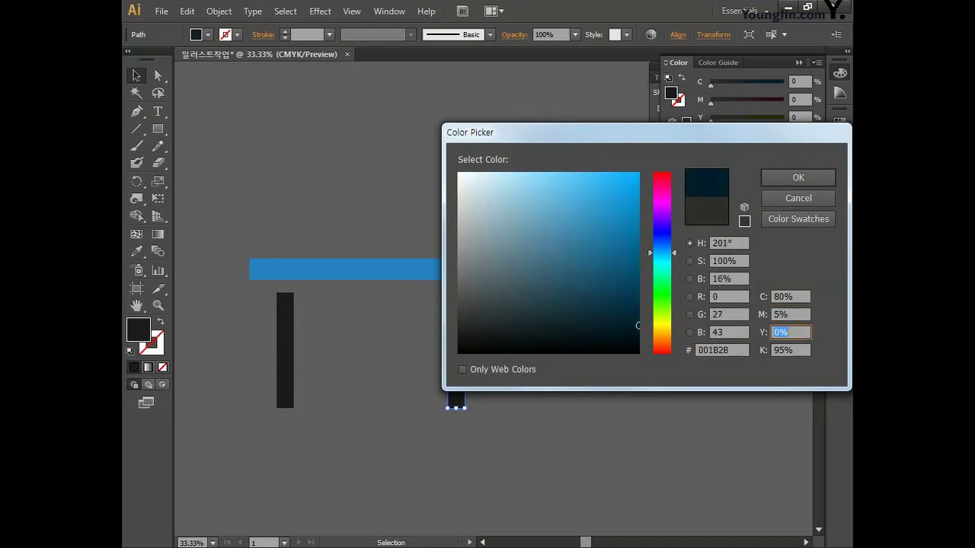
text(90)
key(Tab)
text(0)
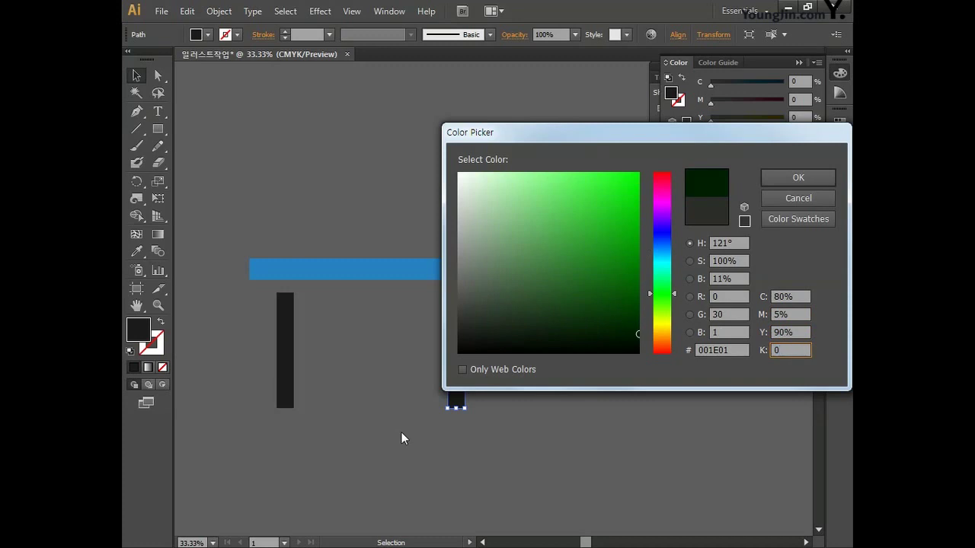
key(Tab)
click(765, 180)
Duplicate the blue bar straight down below the vertical bars and fill the copy with red, C 0, M 90, Y 55, K 0.
click(394, 273)
drag(421, 272, 421, 434)
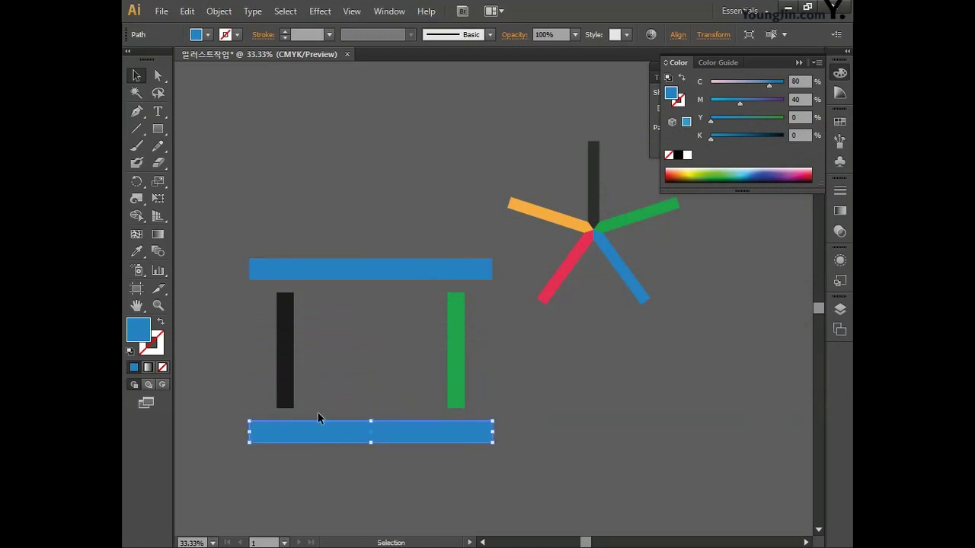
double_click(150, 329)
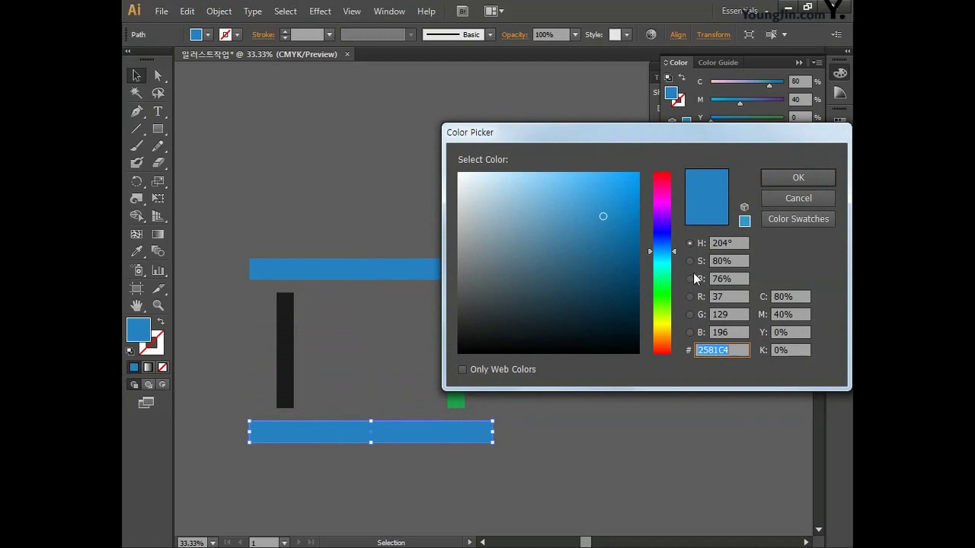
click(798, 296)
text(0)
key(Tab)
text(90)
key(Tab)
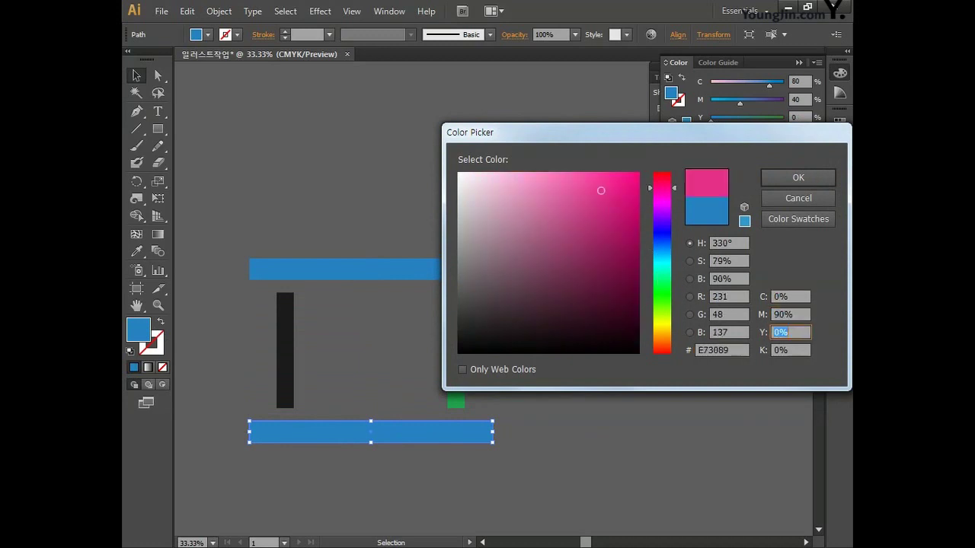
key(Tab)
text(0)
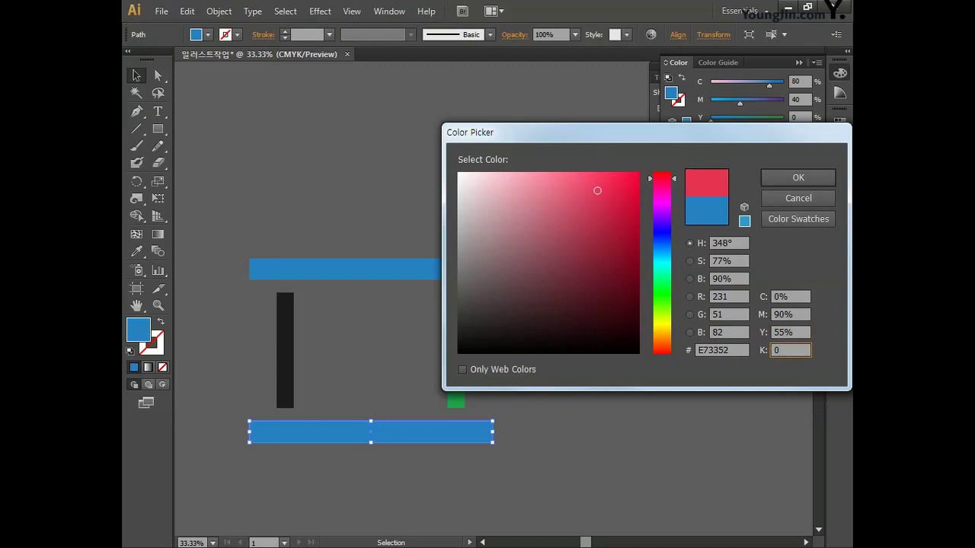
click(775, 179)
Scale the star motif and the four bars down together to slightly over half size, and move them up and right.
click(543, 367)
drag(394, 303, 679, 500)
drag(678, 442, 513, 333)
click(448, 364)
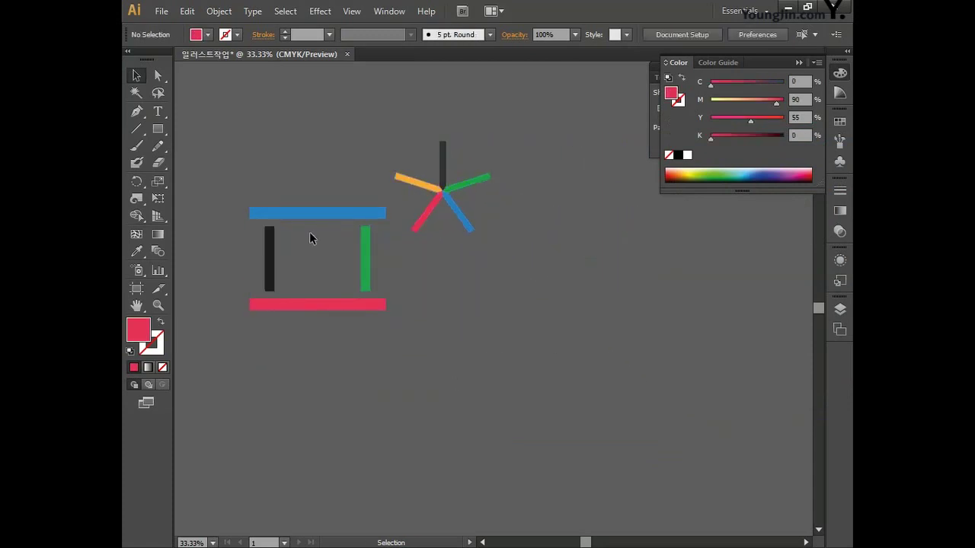
key(ctrl+a)
drag(329, 214, 371, 183)
click(465, 347)
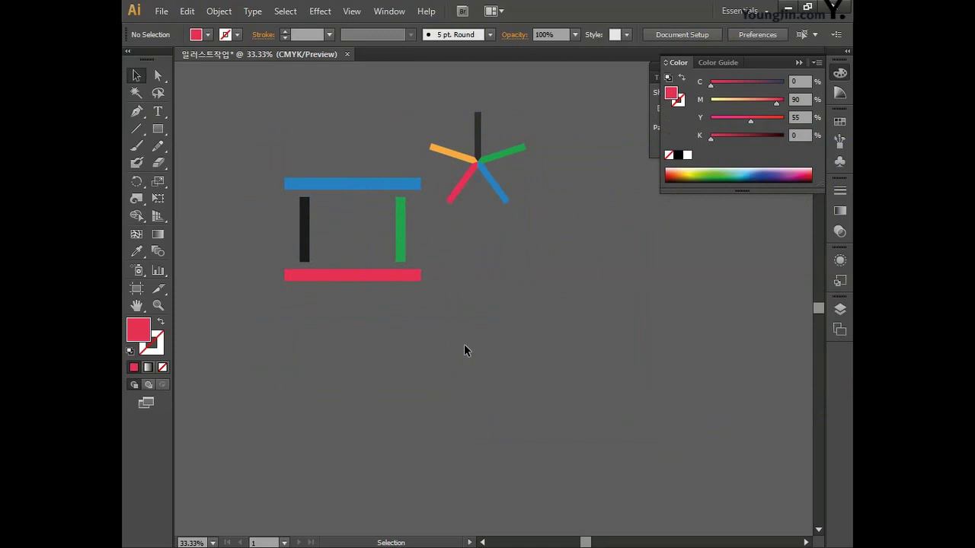
Add the text 동계올림픽위원회 below the red bar and enlarge it to wider than the bar symbol.
click(157, 111)
click(238, 324)
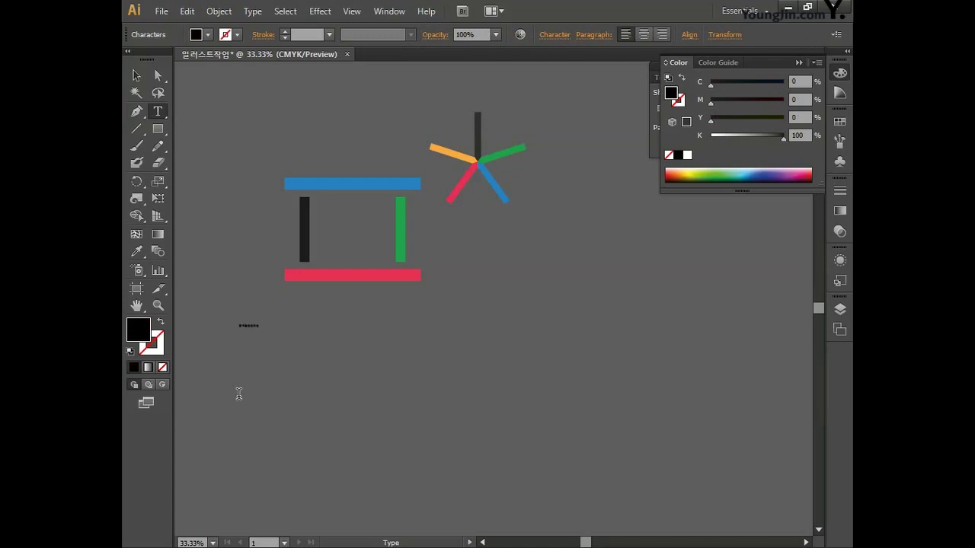
key(Escape)
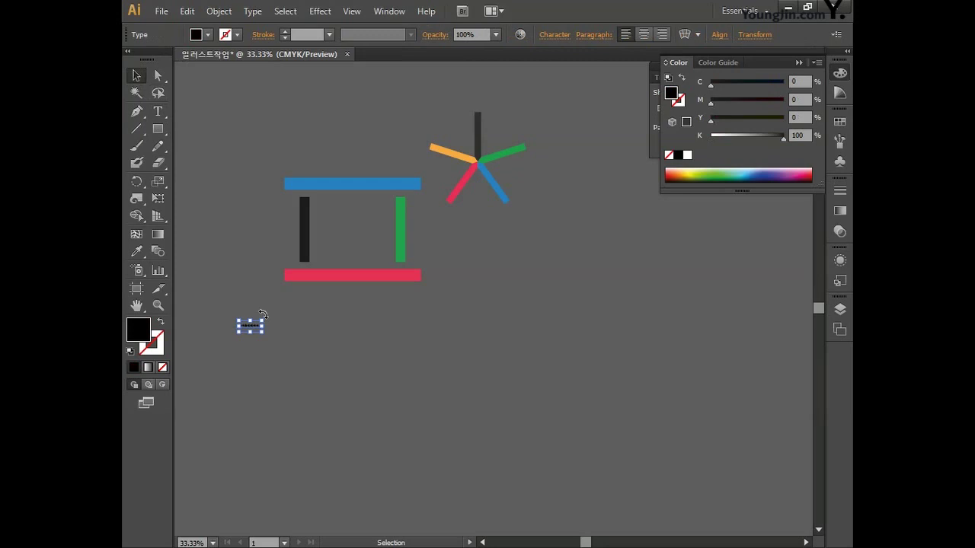
drag(262, 314, 551, 364)
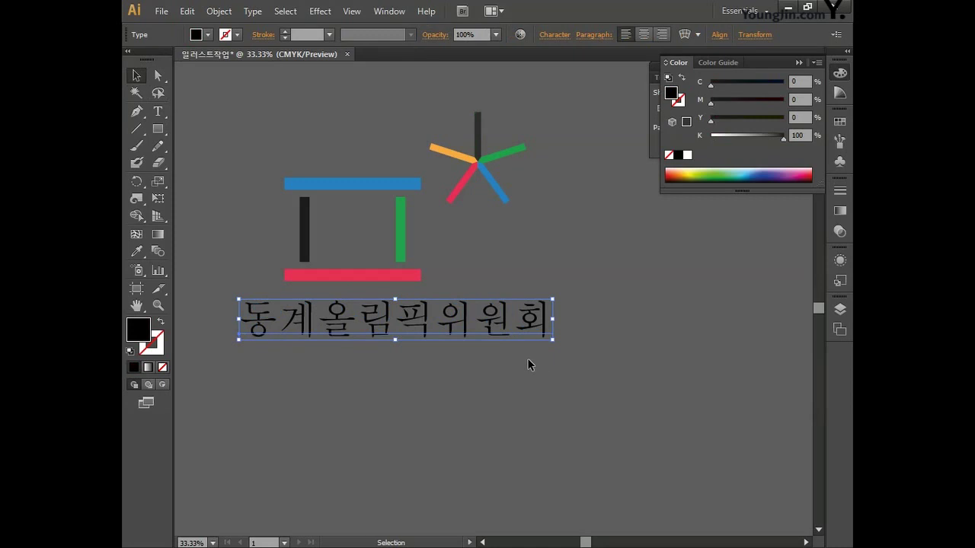
Change the text to a heavy sans-serif font and fill it with white.
click(556, 35)
click(562, 59)
click(602, 77)
double_click(141, 329)
click(459, 174)
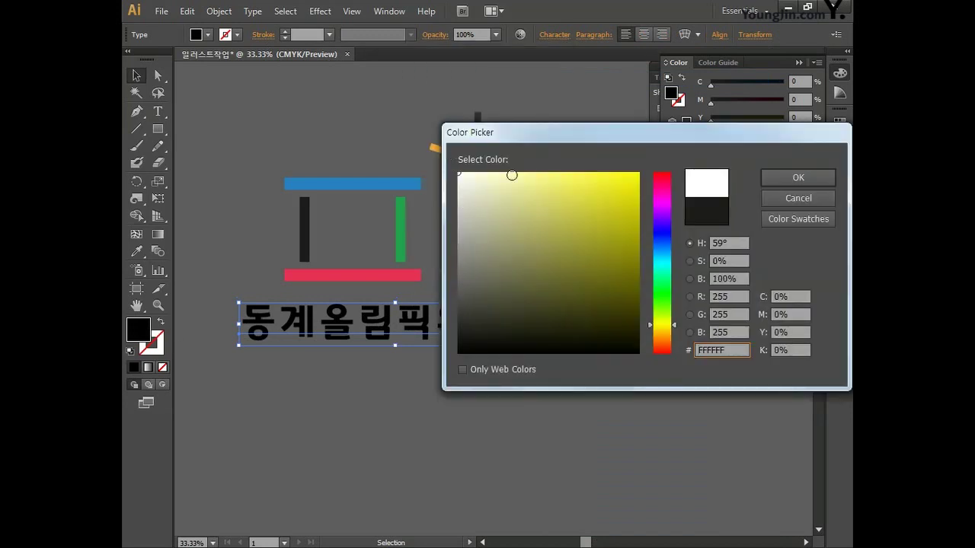
click(768, 181)
Enlarge the white text slightly and set its tracking to -100.
drag(539, 343, 594, 368)
click(509, 395)
drag(503, 345, 505, 344)
click(554, 35)
click(543, 136)
text(-100)
key(Return)
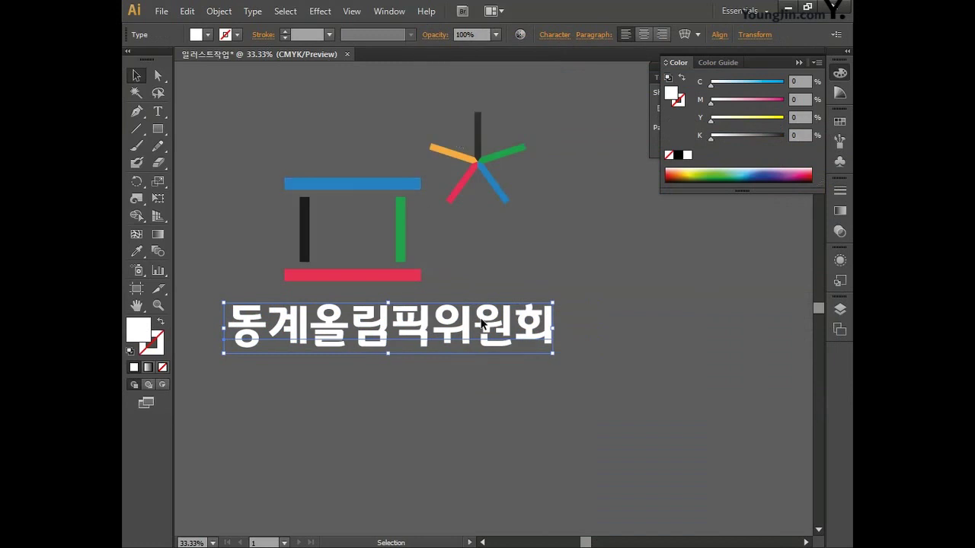
Enlarge the text further around its center and convert it to outlines.
drag(552, 353, 591, 360)
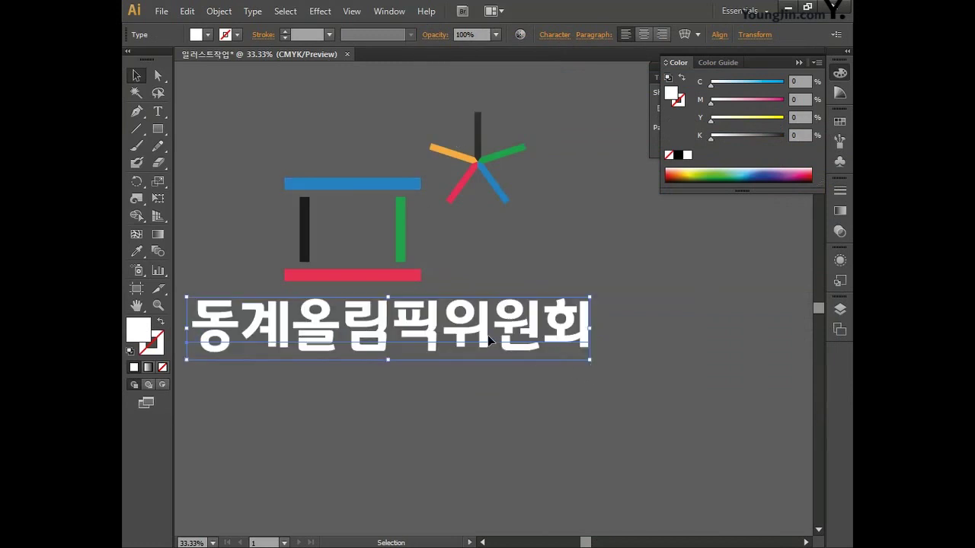
click(482, 394)
scroll(477, 446, up, 1)
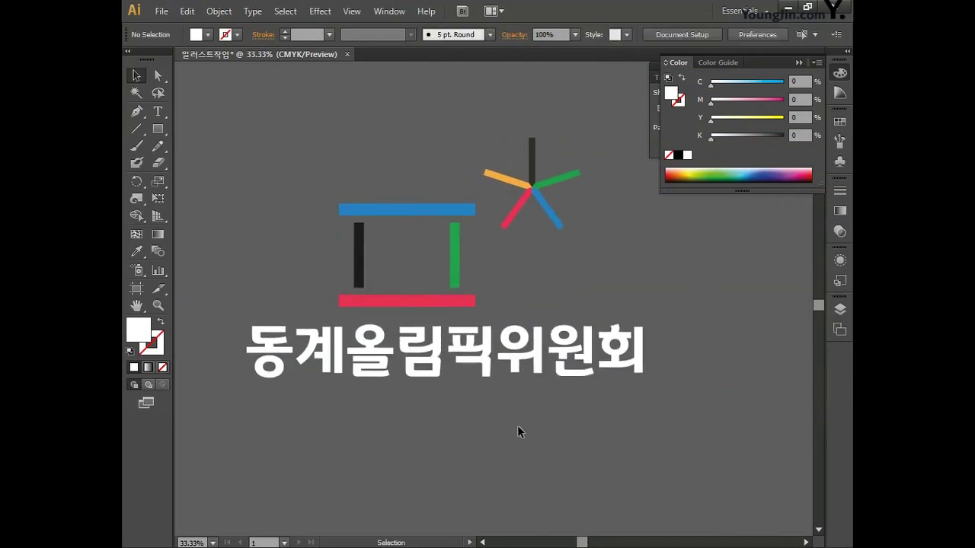
click(512, 367)
right_click(511, 363)
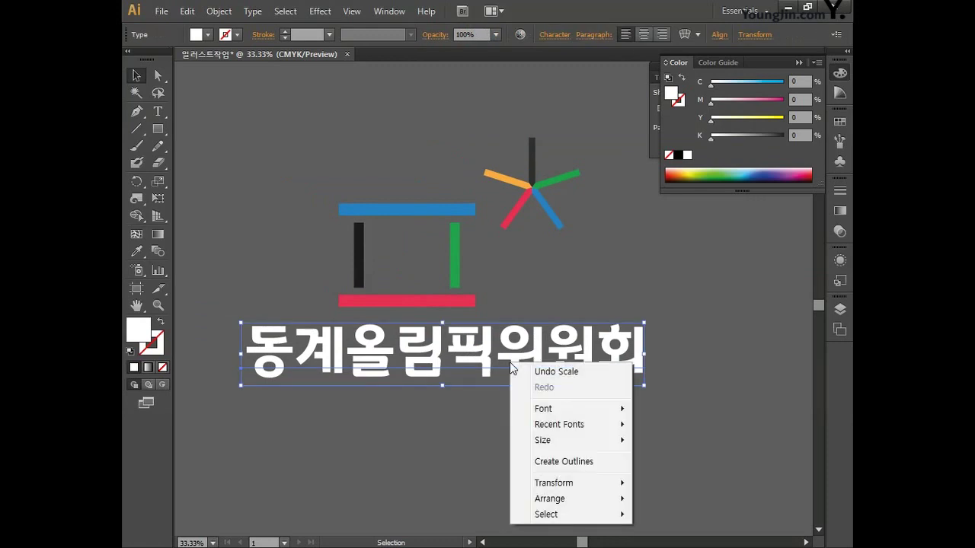
click(563, 462)
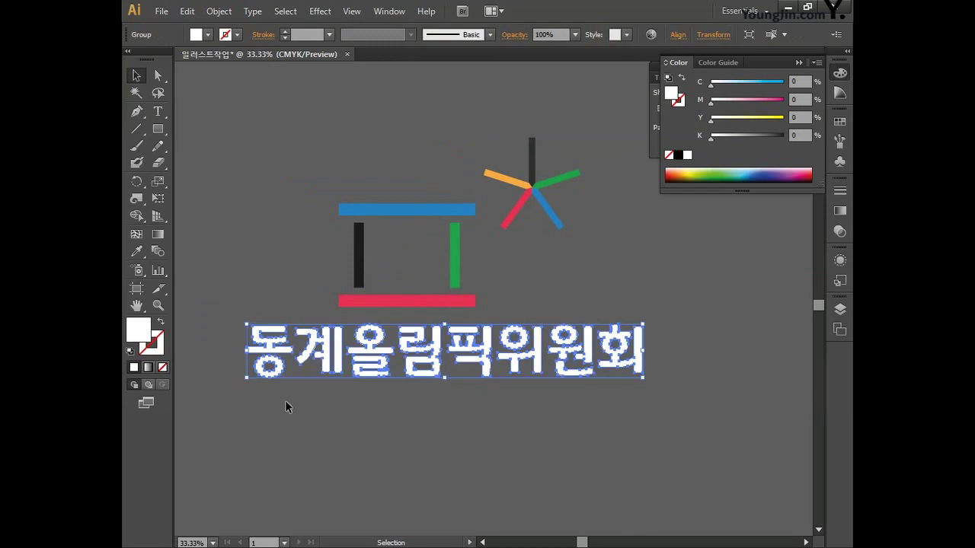
Reshape the ㅇ of 동 by pulling its upper-left outline outward into a pointed, curved tail.
key(ctrl+shift+a)
key(ctrl+plus)
key(ctrl+plus)
scroll(332, 364, down, 2)
scroll(533, 351, left, 6)
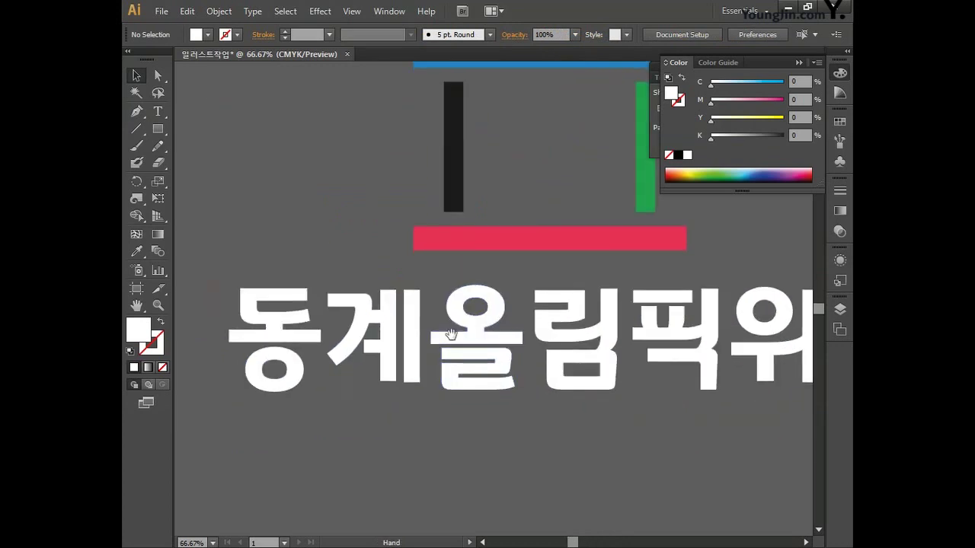
key(ctrl+plus)
key(ctrl+plus)
key(ctrl+plus)
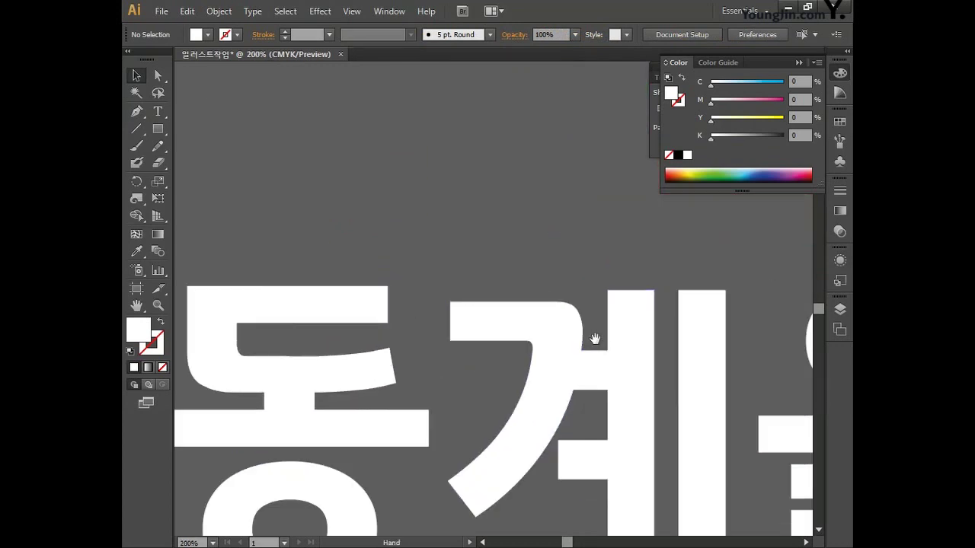
drag(505, 370, 581, 281)
key(ctrl+plus)
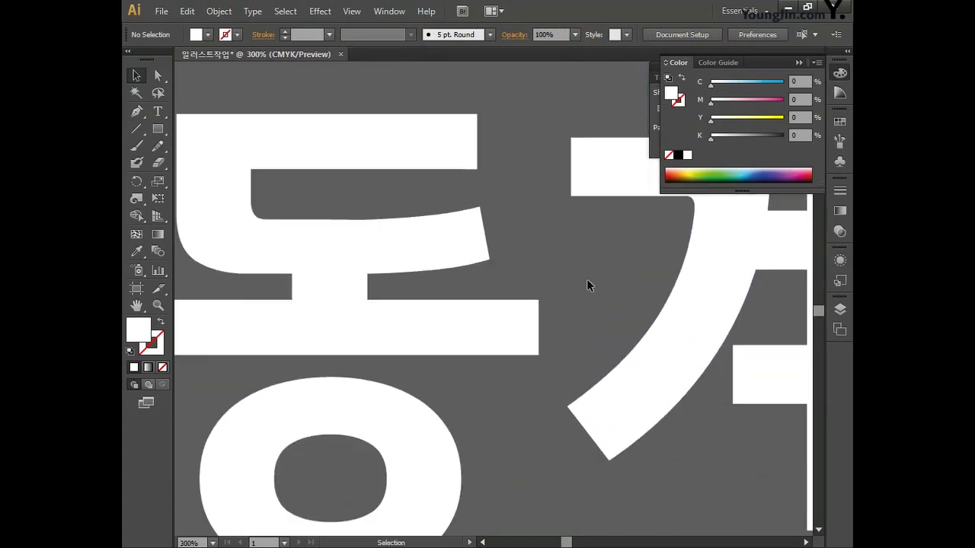
drag(516, 379, 608, 289)
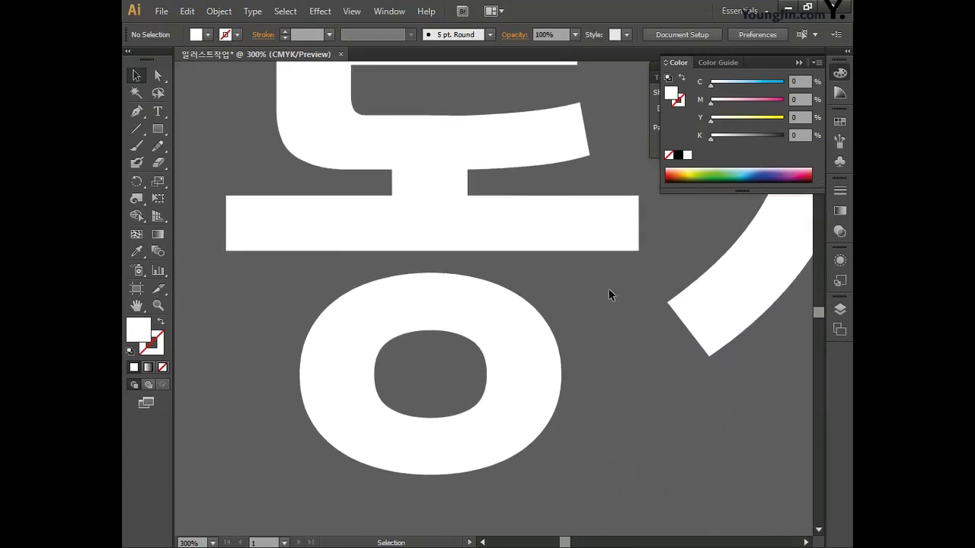
click(505, 324)
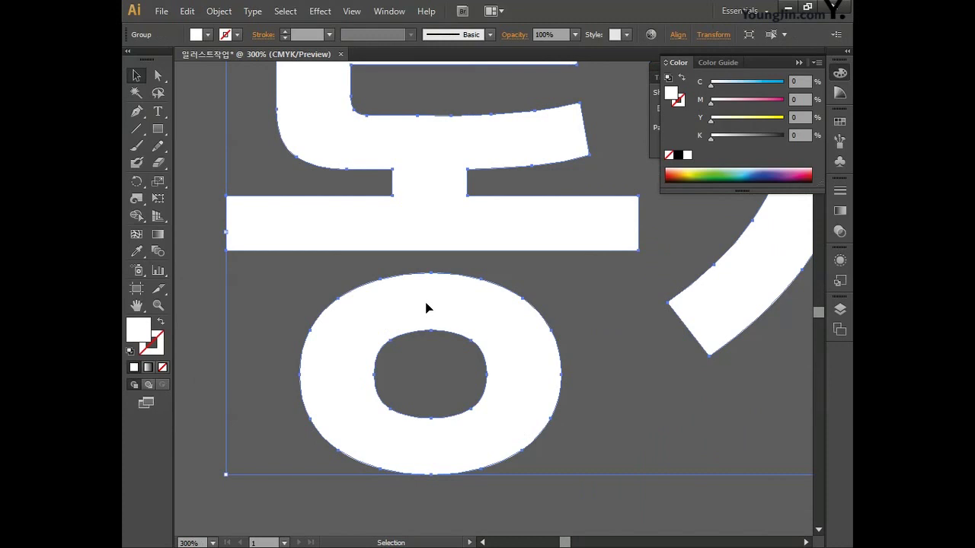
drag(380, 283, 270, 310)
drag(229, 279, 230, 274)
click(271, 309)
drag(300, 373, 304, 295)
drag(230, 274, 298, 296)
Draw an ellipse slightly larger than the inner hole of the ㅇ in 동, covering the hole.
click(162, 131)
drag(165, 135, 225, 157)
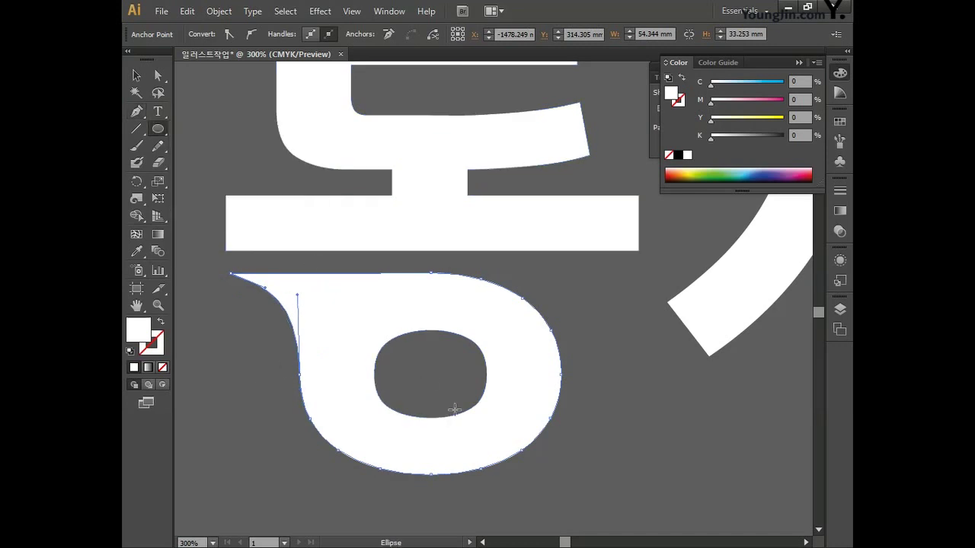
drag(370, 319, 505, 439)
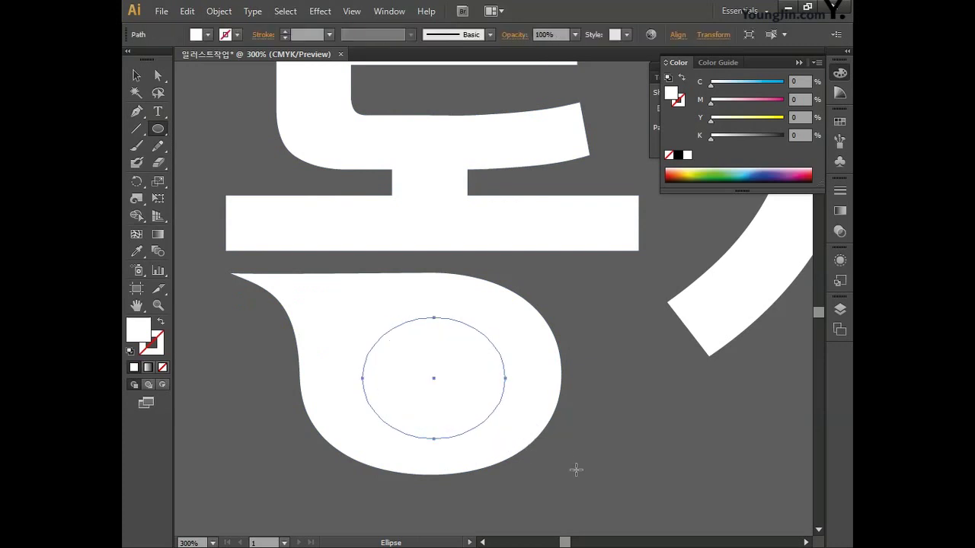
Fill the ellipse over 동 with red: C 0, M 90, Y 55, K 0.
double_click(145, 333)
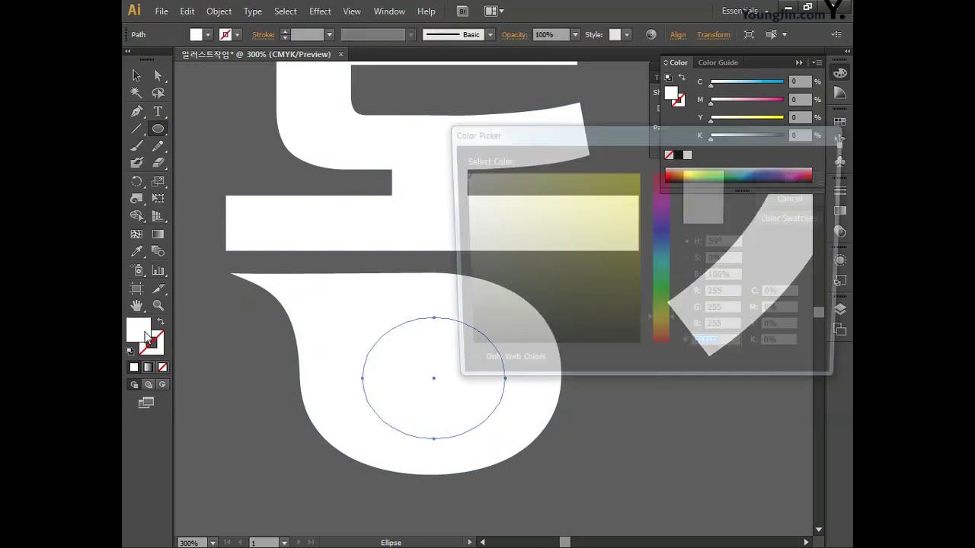
click(792, 299)
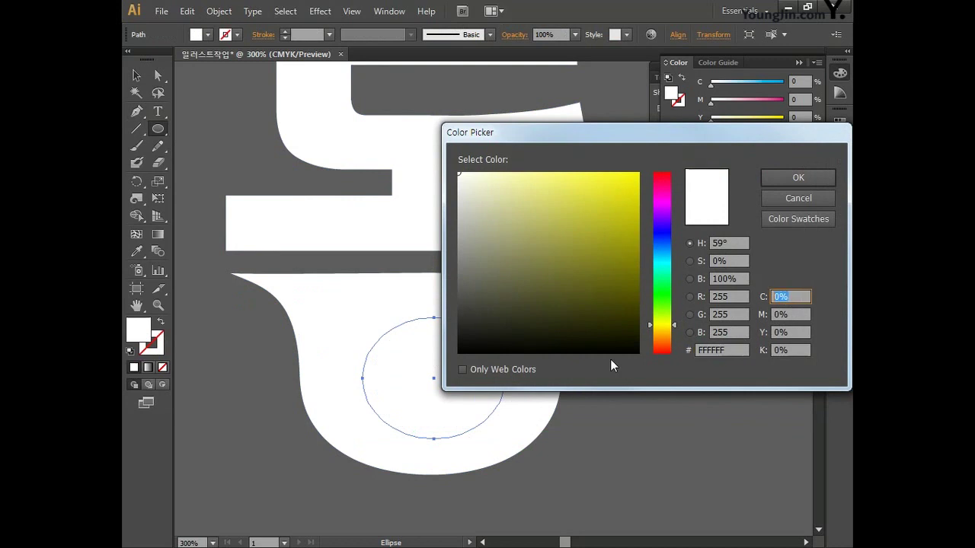
key(Tab)
text(9)
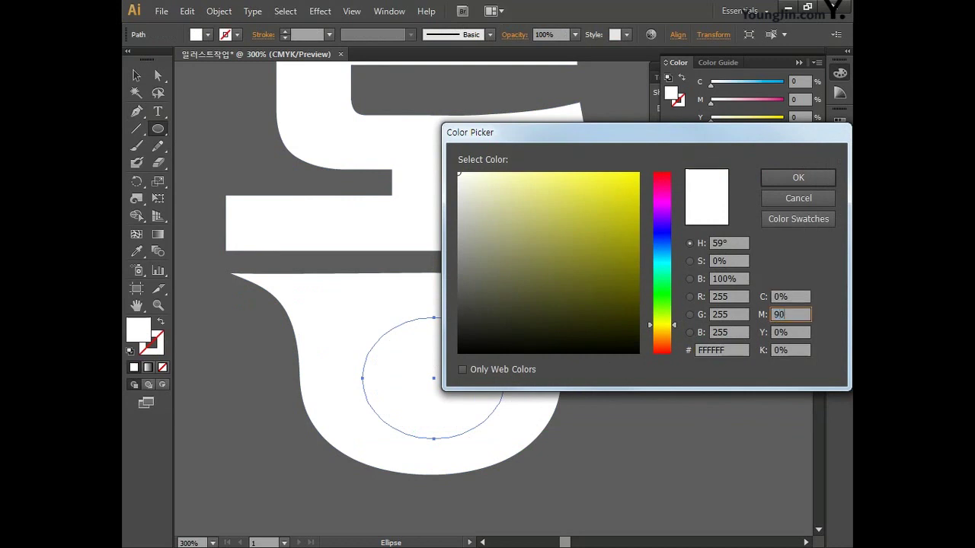
text(0)
key(Tab)
text(55)
key(Tab)
text(0)
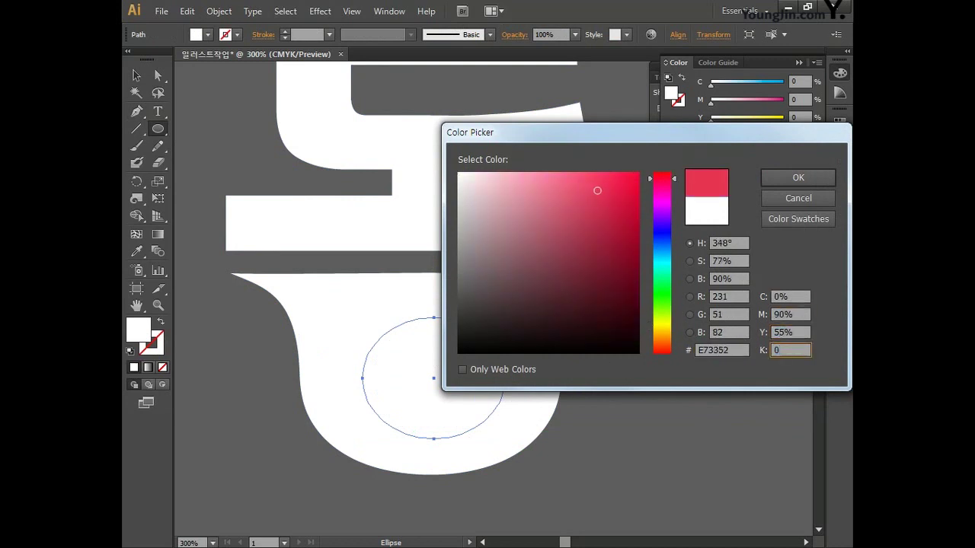
click(796, 182)
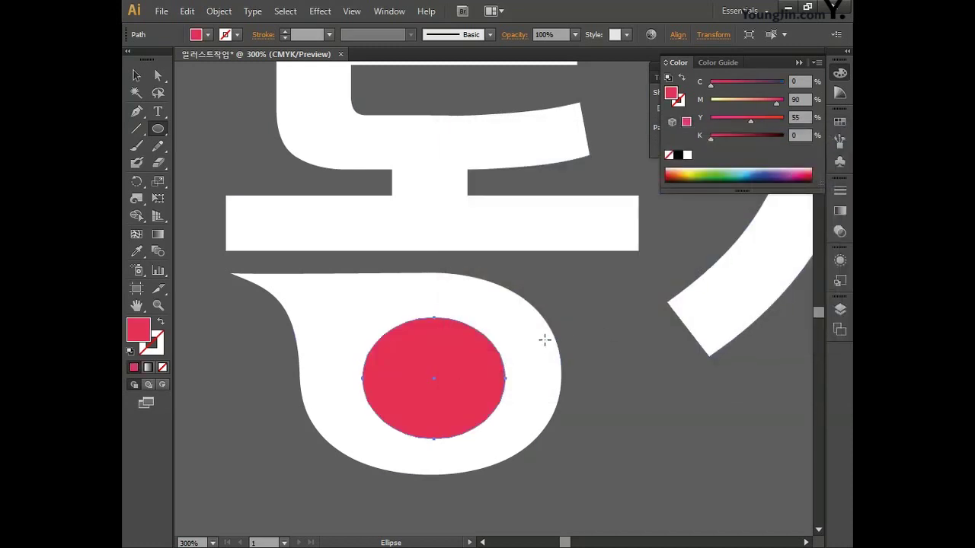
Send the red ellipse to the back, behind the letter 동, and deselect it.
right_click(451, 364)
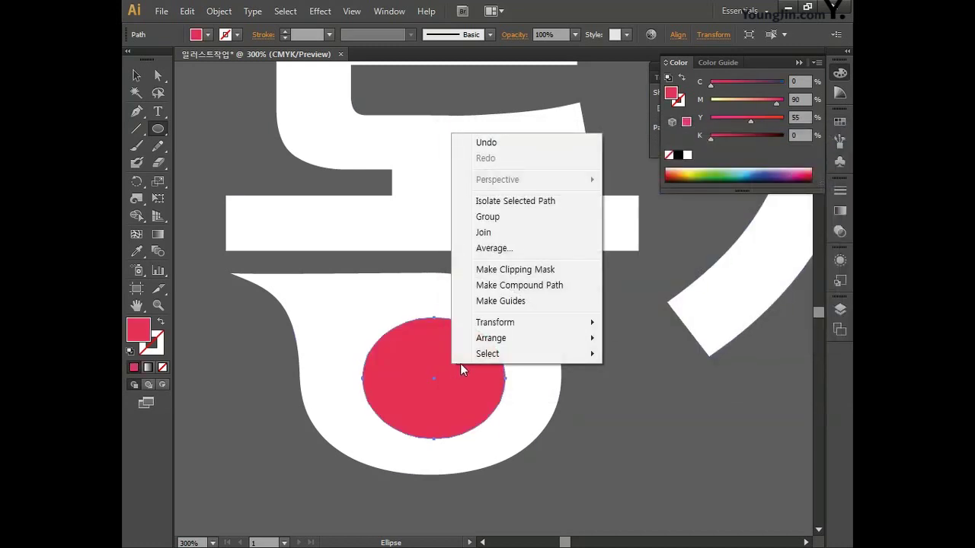
mouse_move(513, 344)
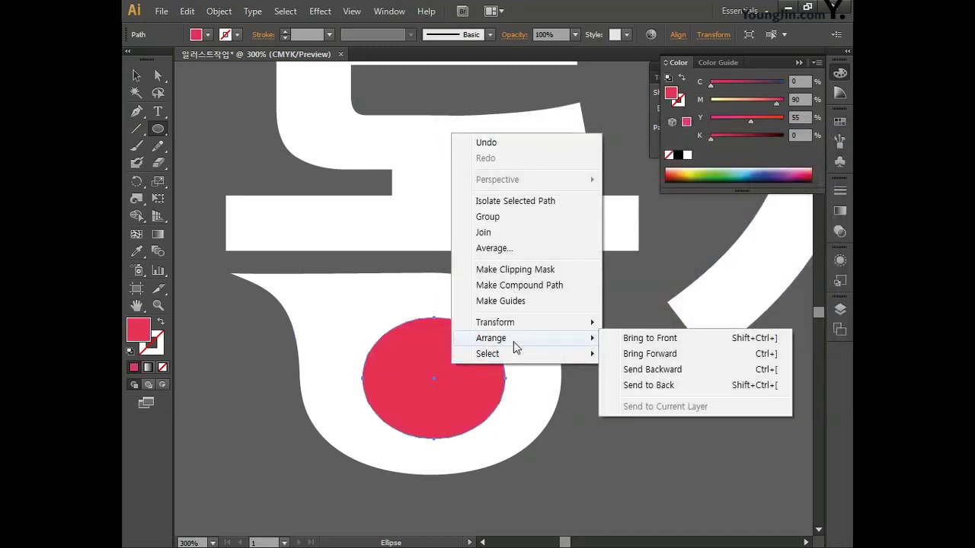
click(647, 386)
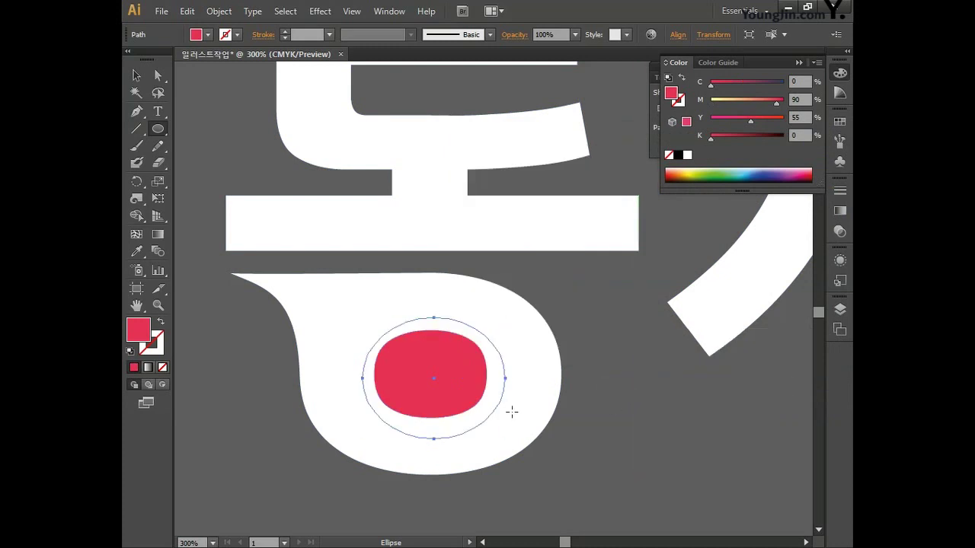
click(136, 74)
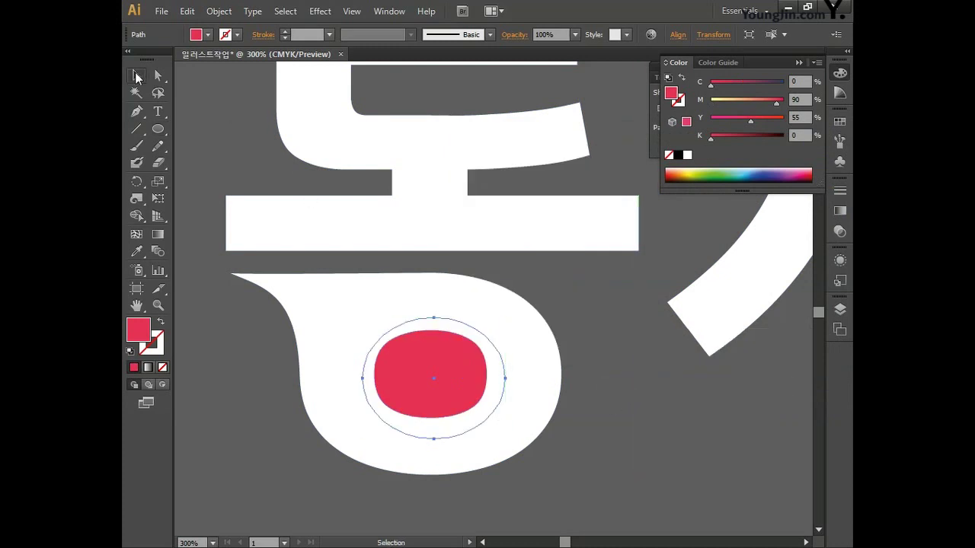
click(566, 289)
Reshape the ㅇ of 올 by extending its upper-left outline into a pointed tail with a smooth inward curve.
key(ctrl+minus)
key(ctrl+minus)
key(ctrl+minus)
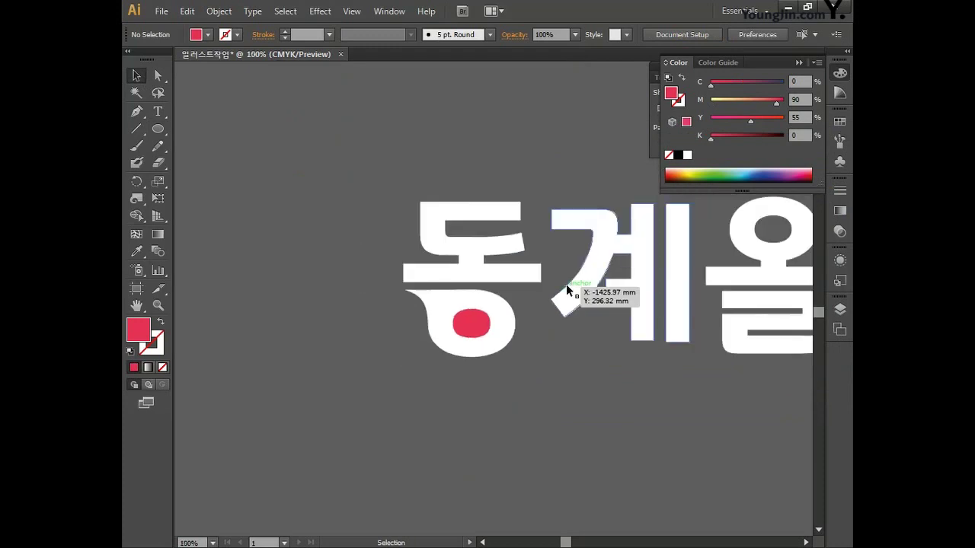
drag(590, 343, 468, 381)
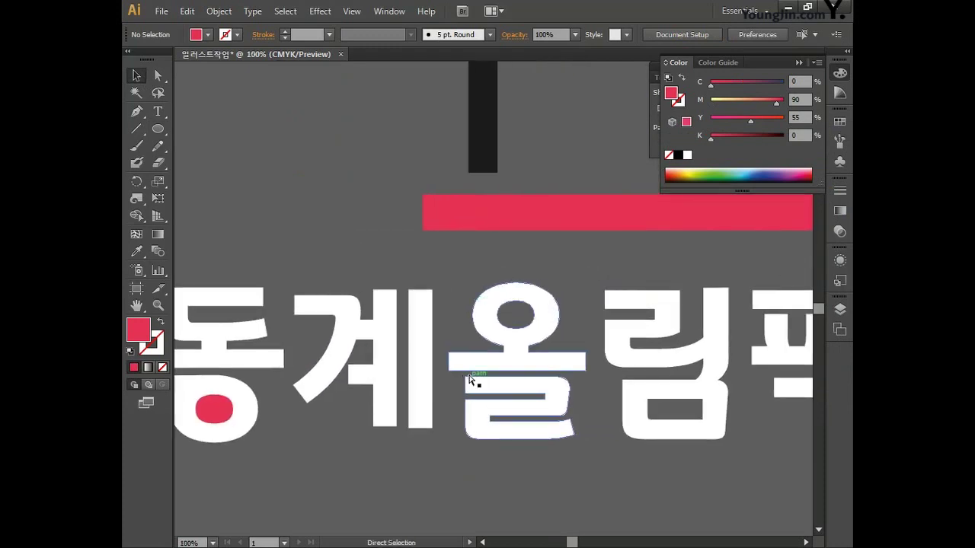
key(ctrl+plus)
key(ctrl+plus)
key(ctrl+plus)
drag(480, 424, 451, 338)
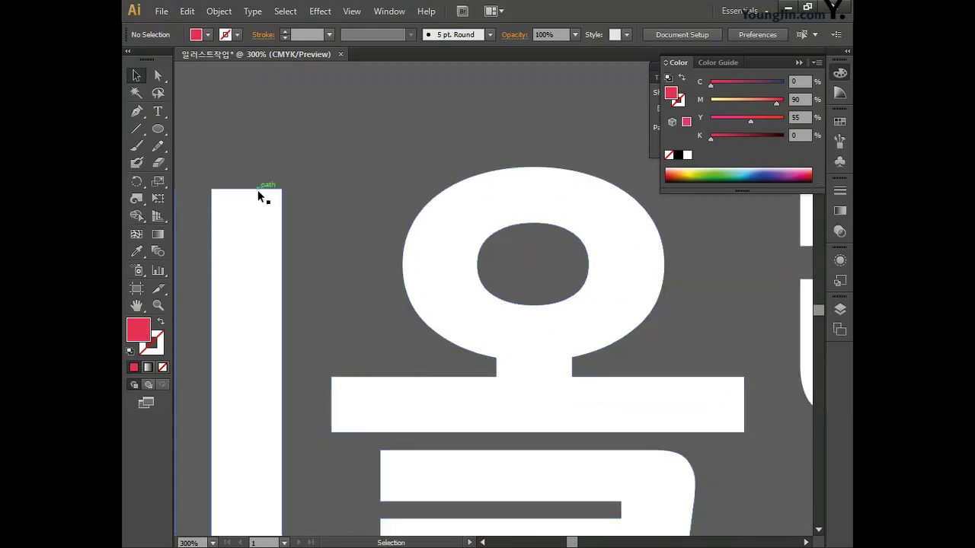
click(136, 111)
ctrl+click(509, 174)
drag(509, 174, 345, 168)
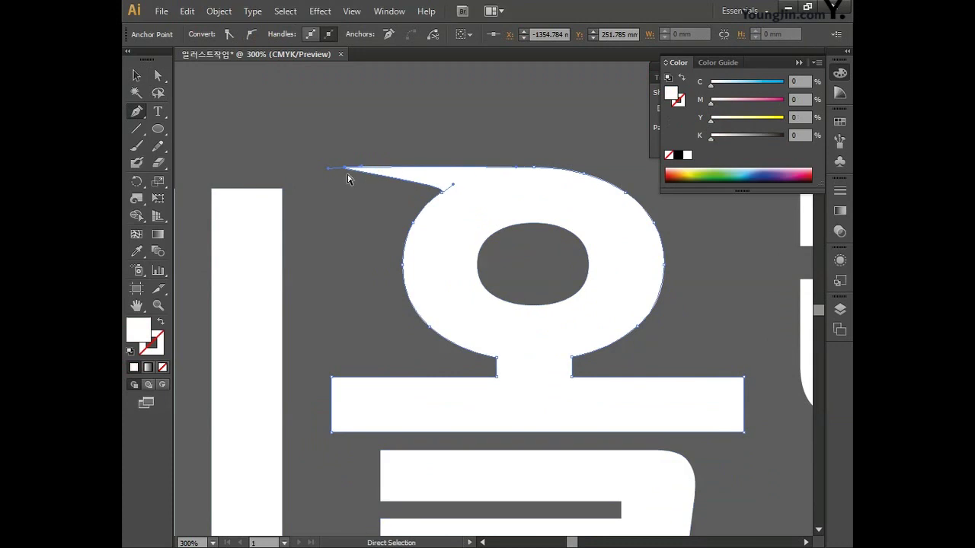
drag(440, 203, 405, 222)
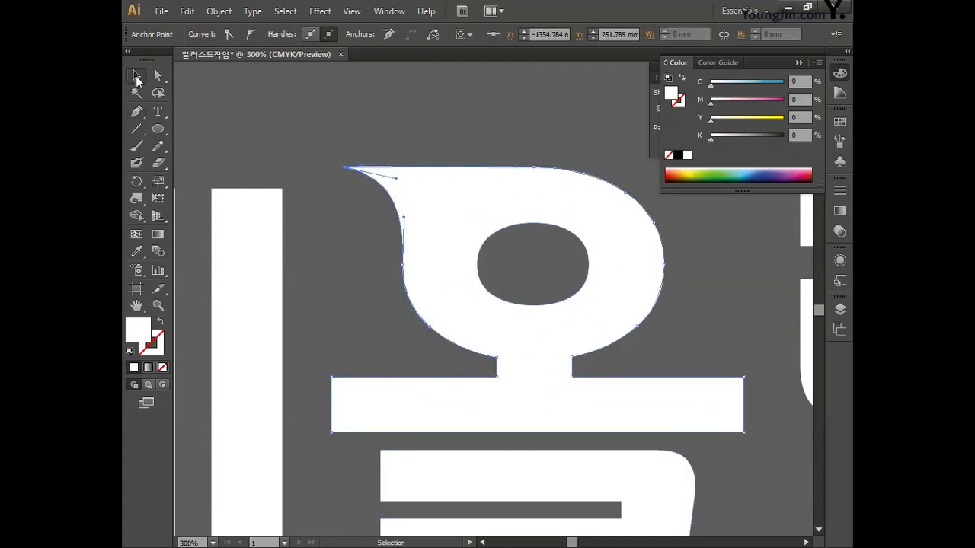
Draw an ellipse covering the inner hole of the ㅇ in 올 and fill it with C 80, M 40, Y 0, K 0.
click(158, 129)
drag(463, 206, 606, 326)
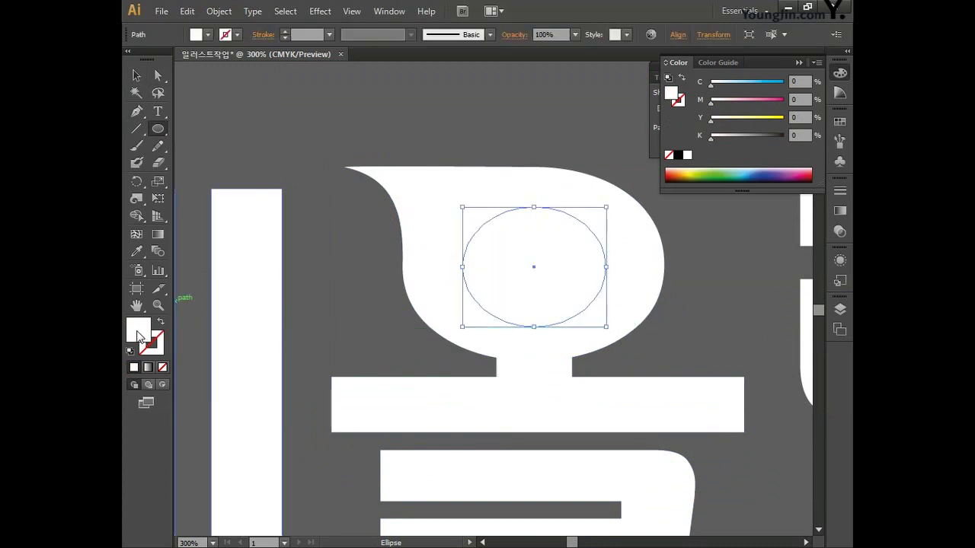
double_click(140, 335)
click(792, 296)
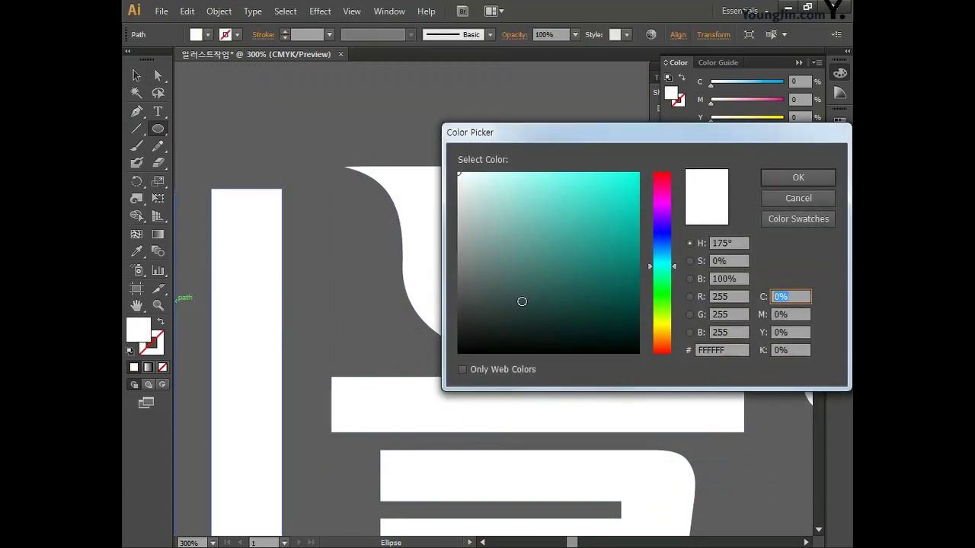
text(80)
key(Tab)
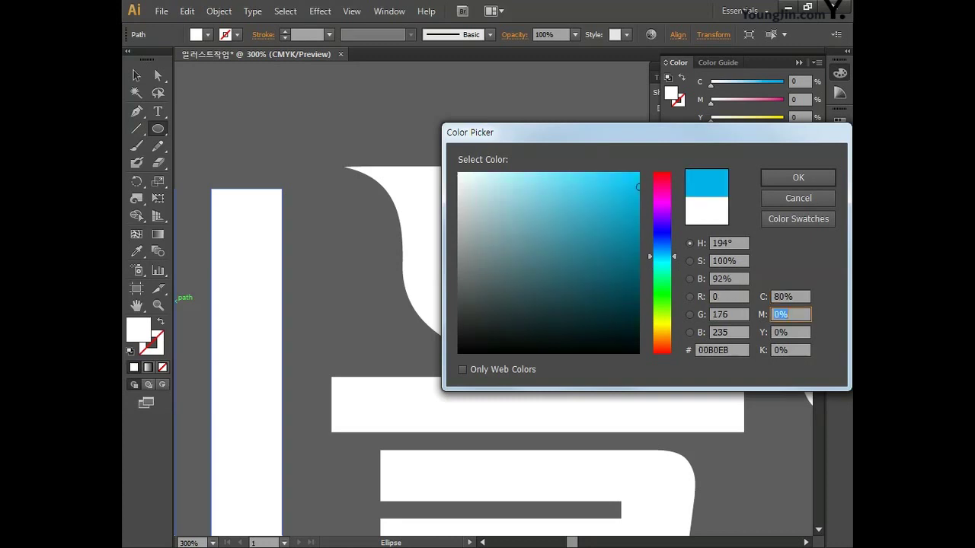
text(40)
key(Tab)
key(Tab)
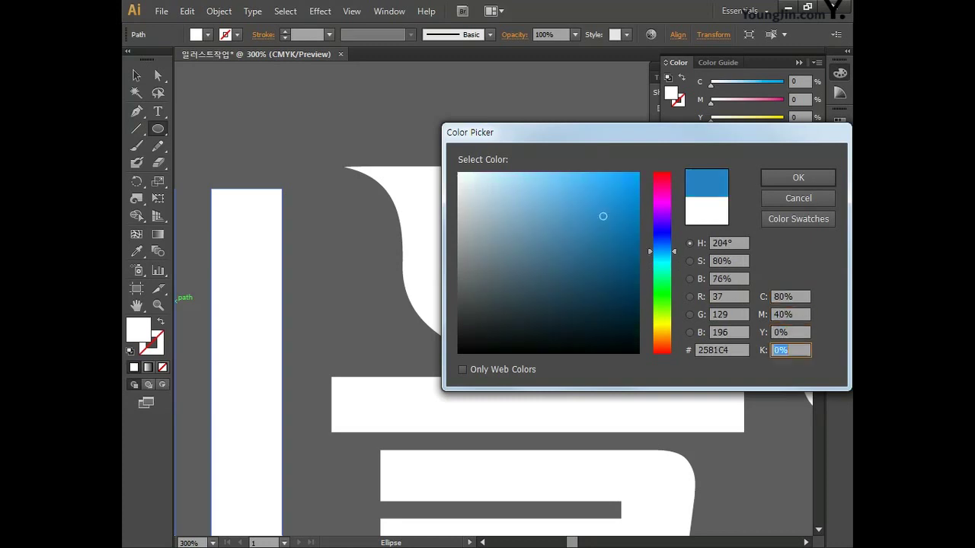
click(784, 177)
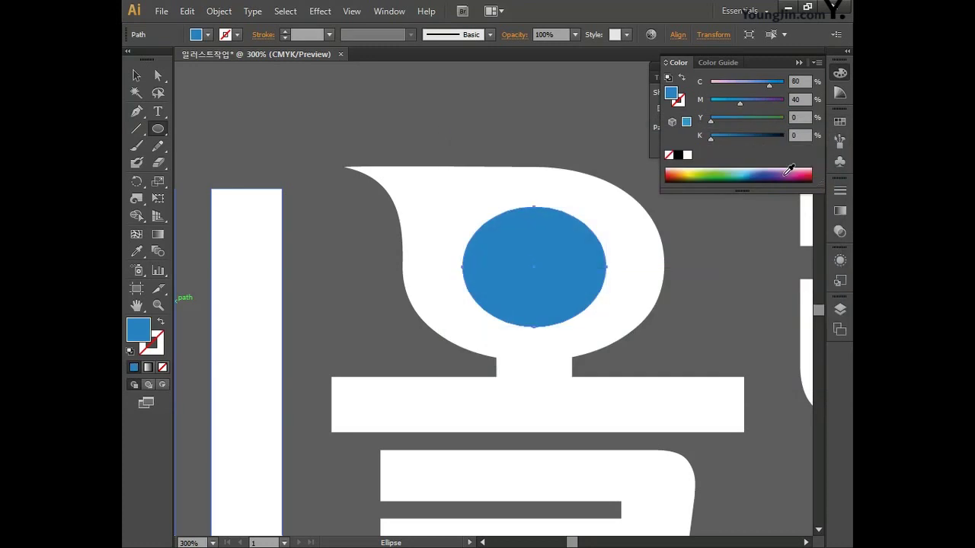
Send the blue ellipse to the back, behind the letter 올, and deselect it.
right_click(557, 268)
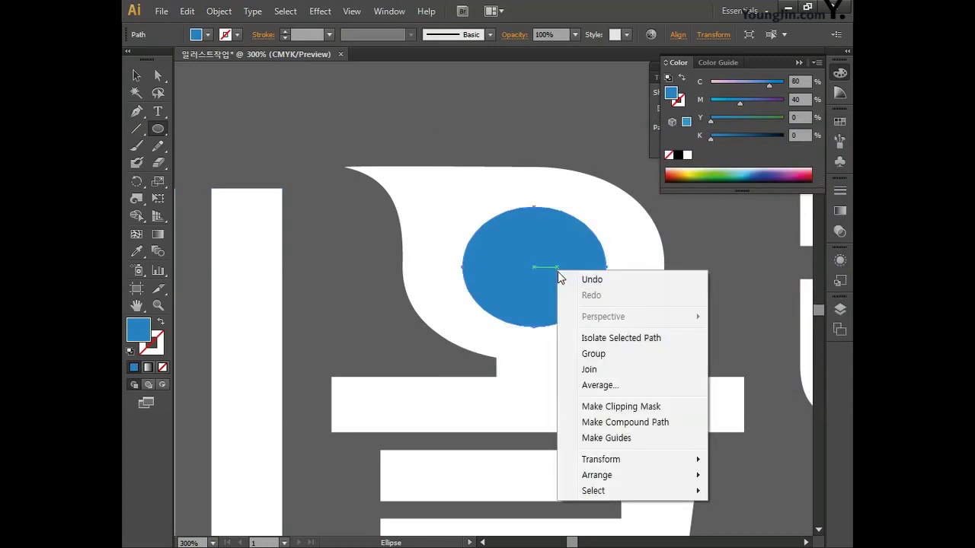
mouse_move(609, 475)
click(451, 453)
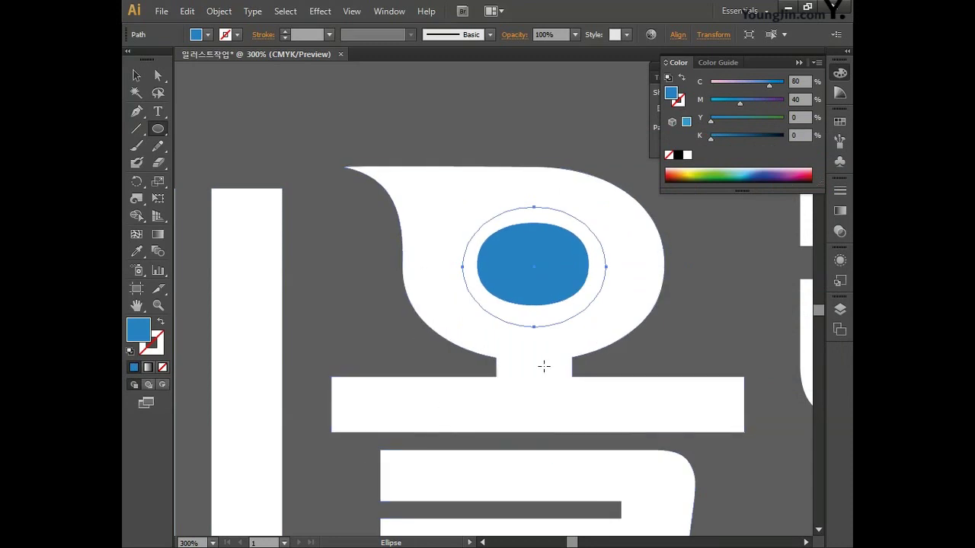
click(137, 74)
click(345, 114)
Examine the emblem and its 동계올림픽위원회 lettering as a whole.
key(ctrl+minus)
key(ctrl+minus)
key(ctrl+minus)
key(ctrl+minus)
key(ctrl+minus)
key(ctrl+minus)
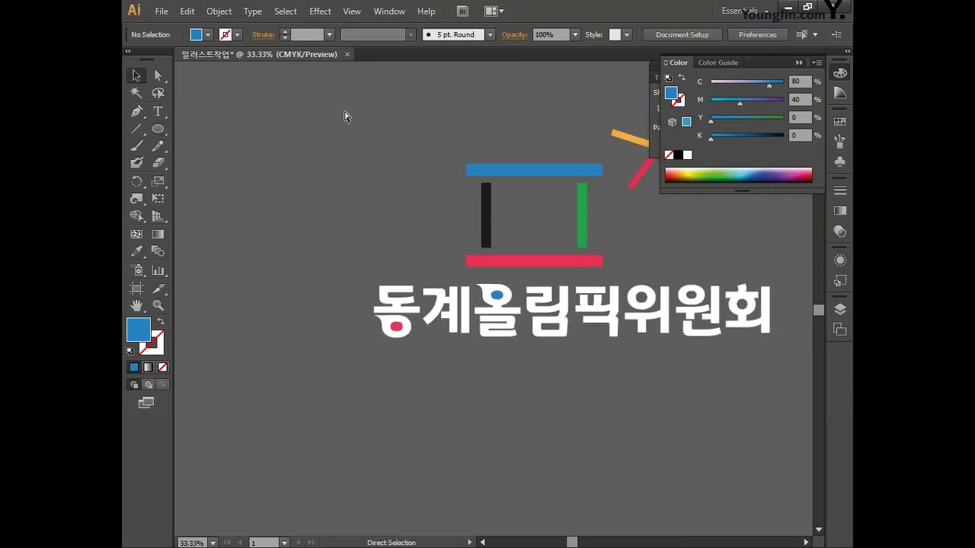
click(799, 63)
drag(733, 178, 642, 214)
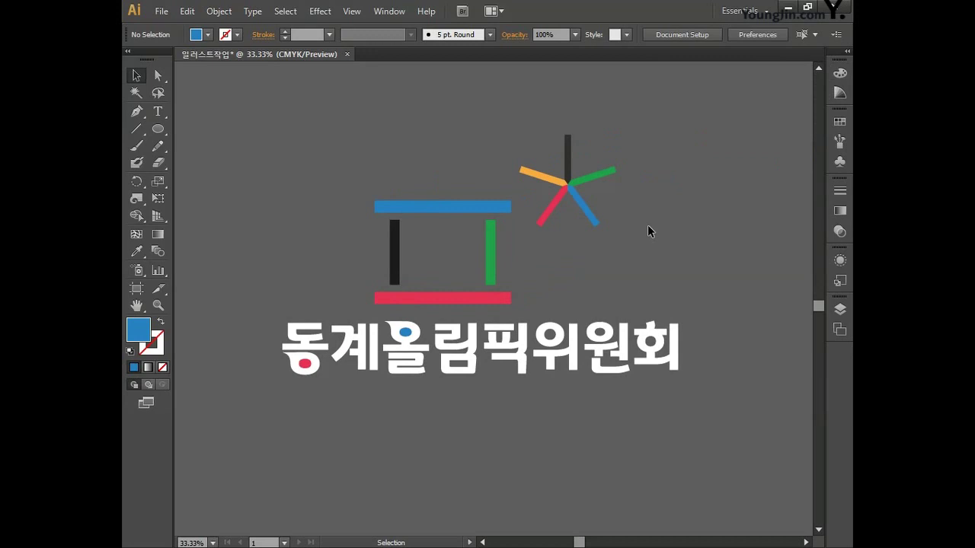
Set up the Pen tool on an empty area with no fill and a near-black stroke, hex 0B0C0C.
scroll(282, 267, left, 10)
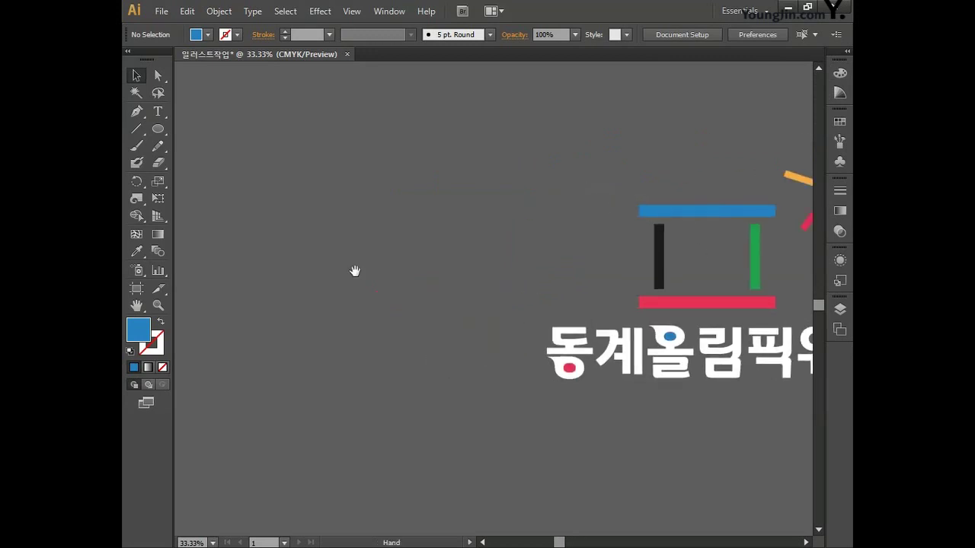
key(ctrl+plus)
key(ctrl+plus)
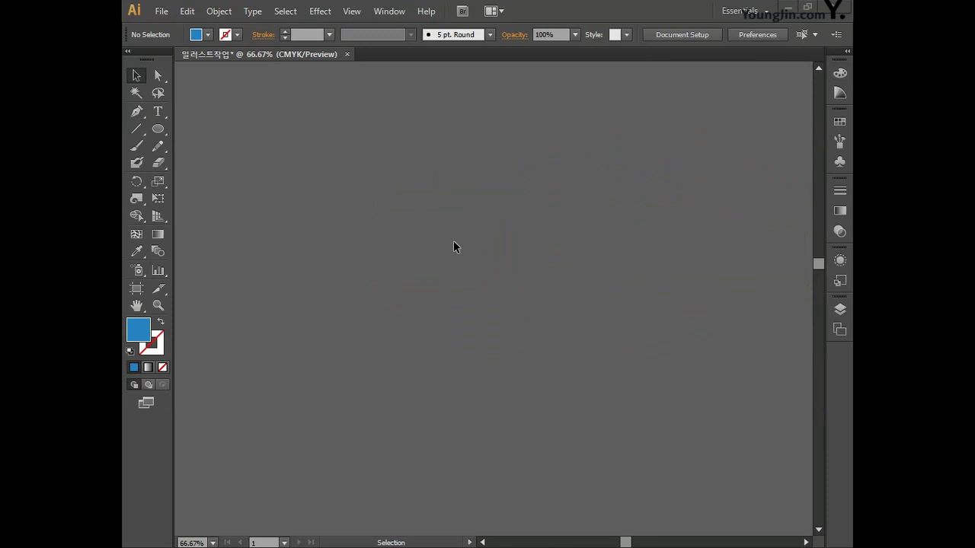
click(137, 111)
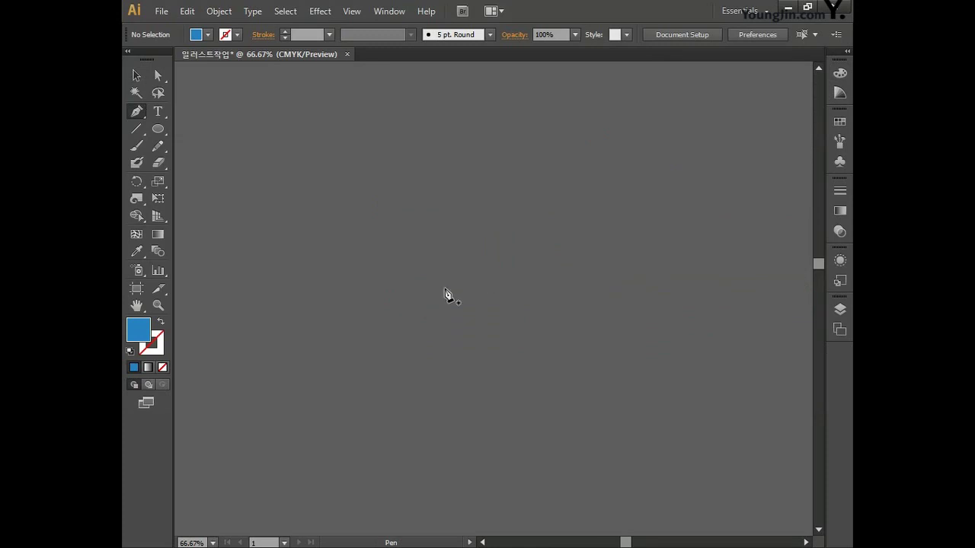
click(164, 367)
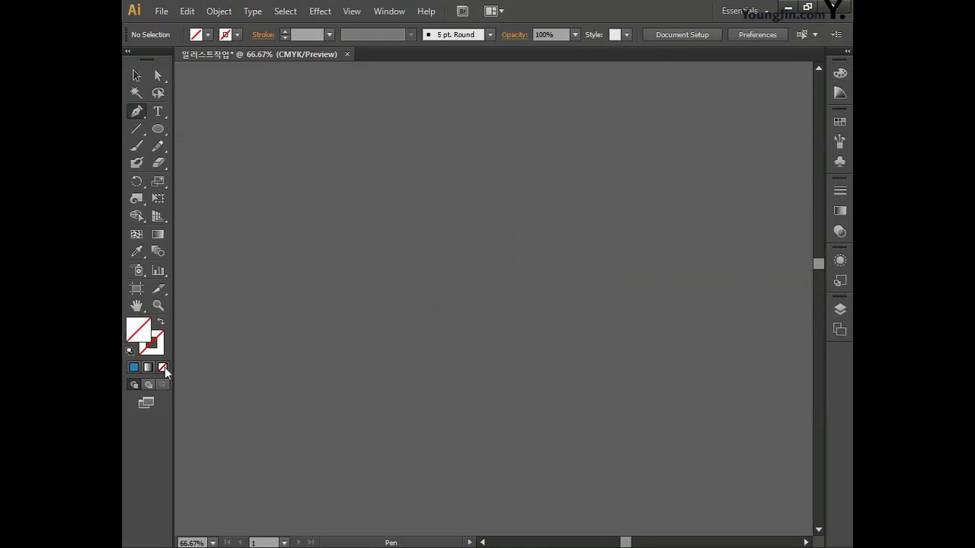
double_click(158, 344)
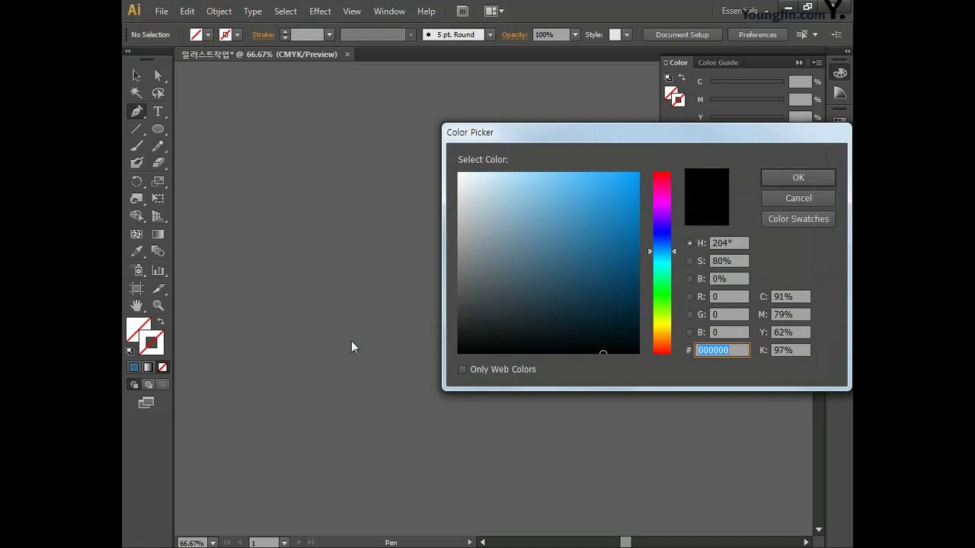
click(477, 345)
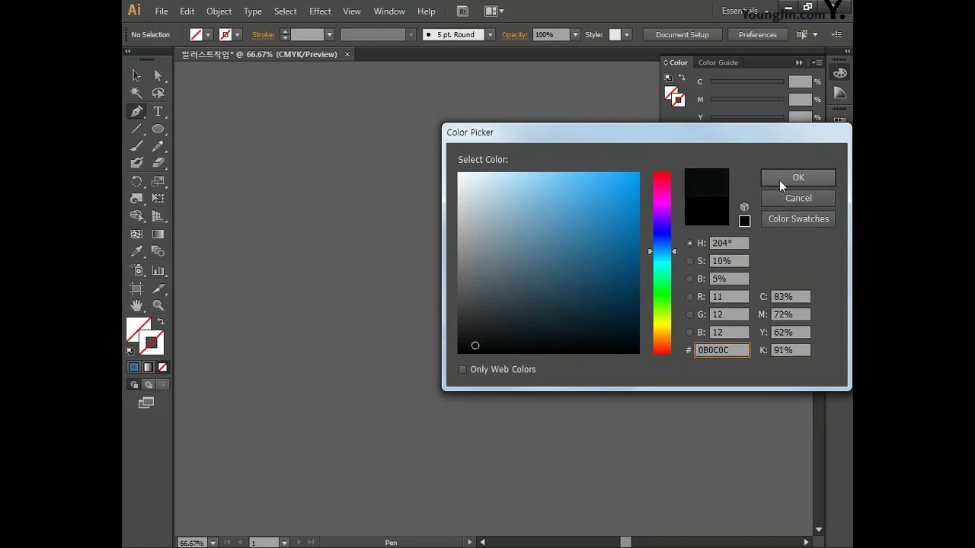
click(773, 181)
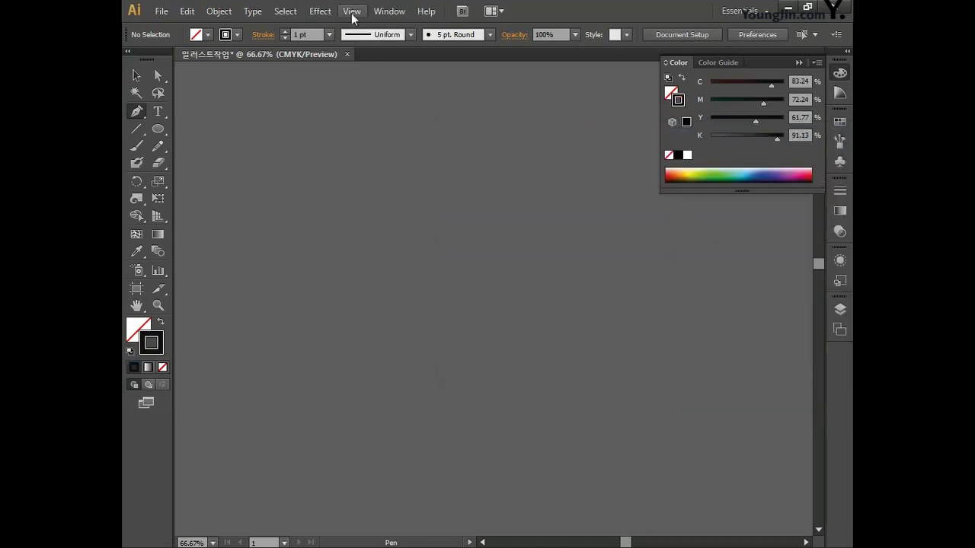
Turn on Overprint Preview for a white background and collapse the Color panel.
click(351, 11)
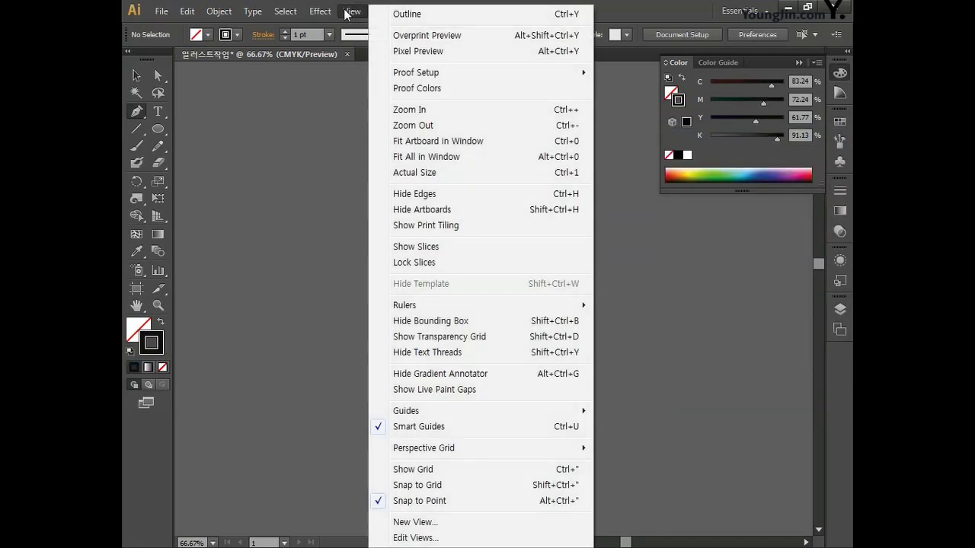
click(390, 36)
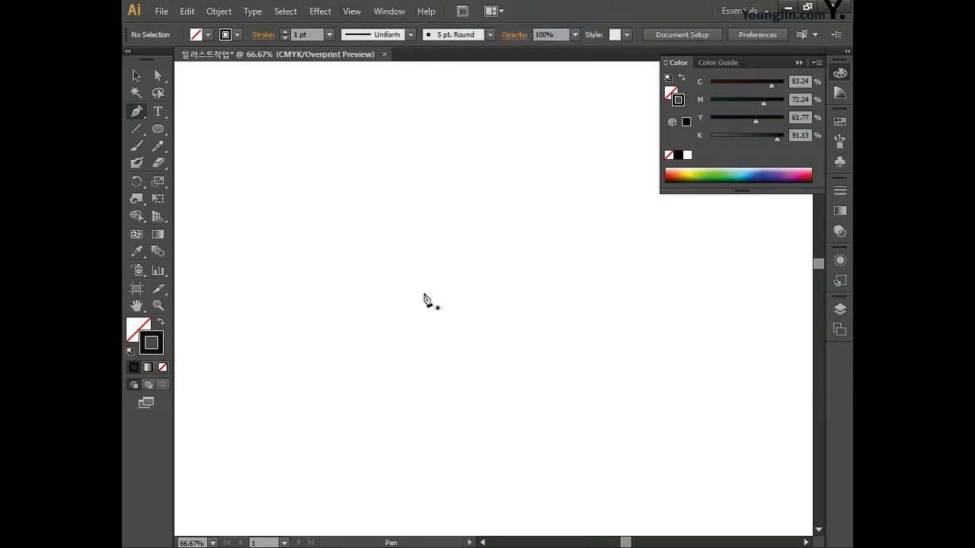
key(space)
click(840, 74)
Draw the upper part of a bear-like animal outline: rounded rump, back, rising neck, ear, muzzle and chest.
click(318, 369)
drag(277, 278, 298, 249)
drag(464, 206, 494, 211)
drag(555, 217, 576, 211)
drag(623, 117, 676, 152)
click(647, 121)
drag(671, 220, 647, 226)
drag(541, 292, 523, 315)
Continue the outline through the front leg, belly arch and hind leg, closing the path at its starting point on the rump.
click(522, 470)
click(511, 482)
click(448, 481)
drag(446, 461, 457, 439)
click(429, 387)
click(373, 388)
click(368, 409)
click(357, 473)
click(290, 482)
drag(285, 467, 288, 464)
click(318, 370)
Turn off Smart Guides and reshape the animal's outline with a rounder rump and a flatter back.
ctrl+click(301, 258)
drag(302, 258, 305, 237)
click(351, 10)
click(402, 427)
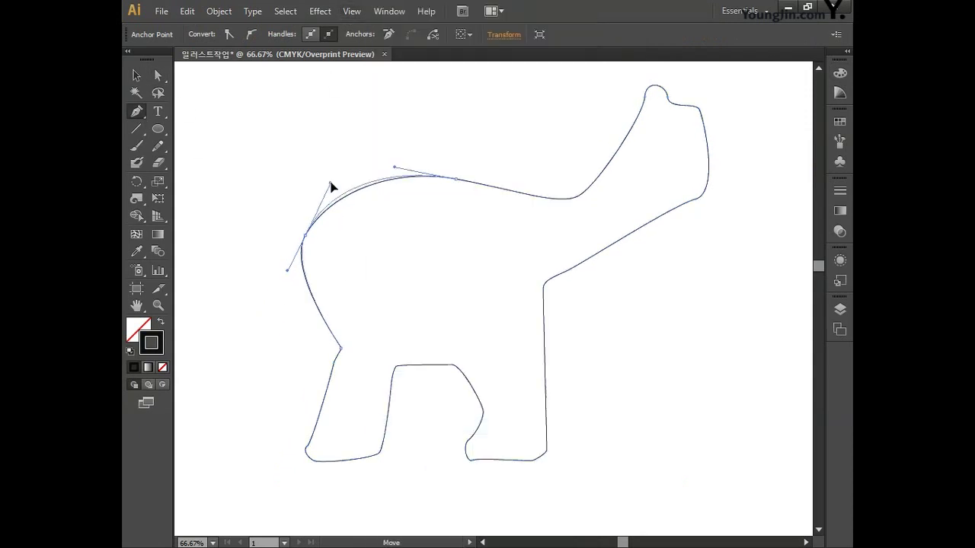
drag(579, 196, 574, 176)
drag(304, 236, 312, 236)
drag(314, 283, 289, 289)
drag(338, 189, 348, 174)
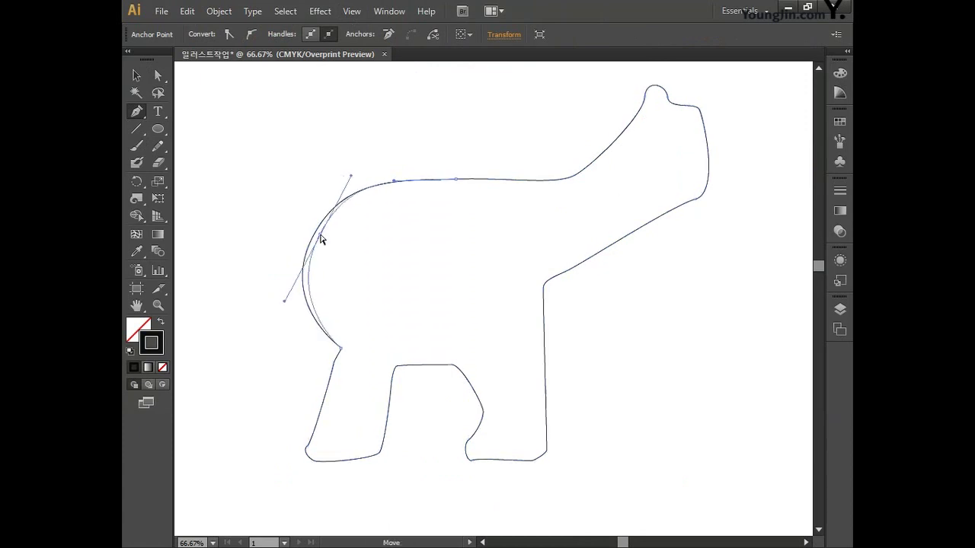
Lower the head and reshape the neck, ear and muzzle with a gentler neck slope and a rounded snout.
drag(622, 113, 611, 155)
drag(594, 98, 704, 211)
drag(674, 204, 693, 200)
drag(688, 97, 726, 125)
drag(646, 113, 640, 109)
click(597, 161)
drag(596, 161, 577, 190)
click(662, 114)
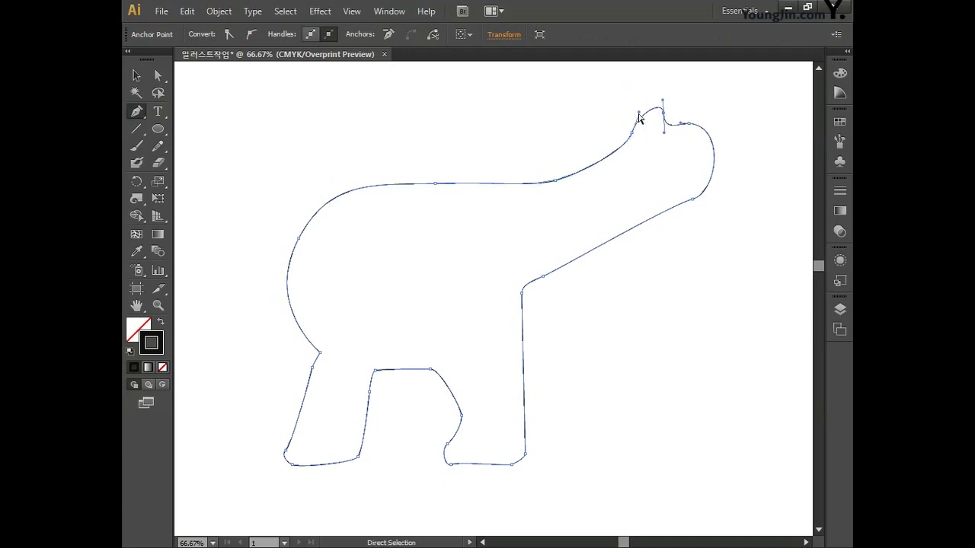
drag(664, 116, 657, 134)
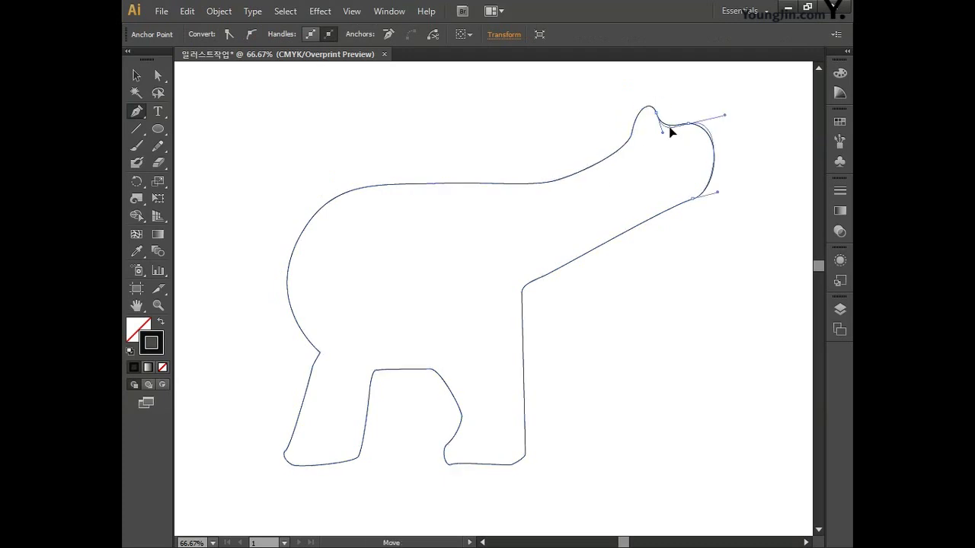
drag(692, 196, 731, 161)
Add an anchor under the neck and reshape the chest corner, front leg and belly arch with smoother curves.
click(632, 229)
drag(524, 292, 532, 301)
drag(528, 457, 540, 454)
drag(533, 311, 538, 358)
drag(543, 459, 515, 469)
drag(448, 453, 472, 418)
drag(431, 369, 442, 374)
Reshape the hind leg to stand straighter, with a rounded heel and a smooth inner edge joining the belly arch.
click(374, 373)
drag(374, 372, 391, 396)
click(319, 380)
drag(318, 380, 314, 457)
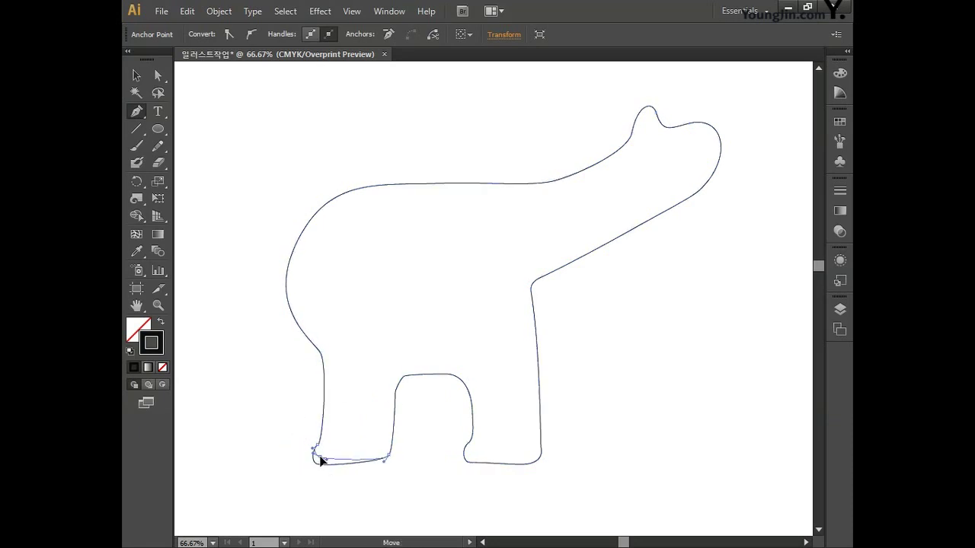
drag(395, 454, 397, 455)
click(400, 403)
drag(402, 387, 418, 396)
click(400, 459)
click(320, 461)
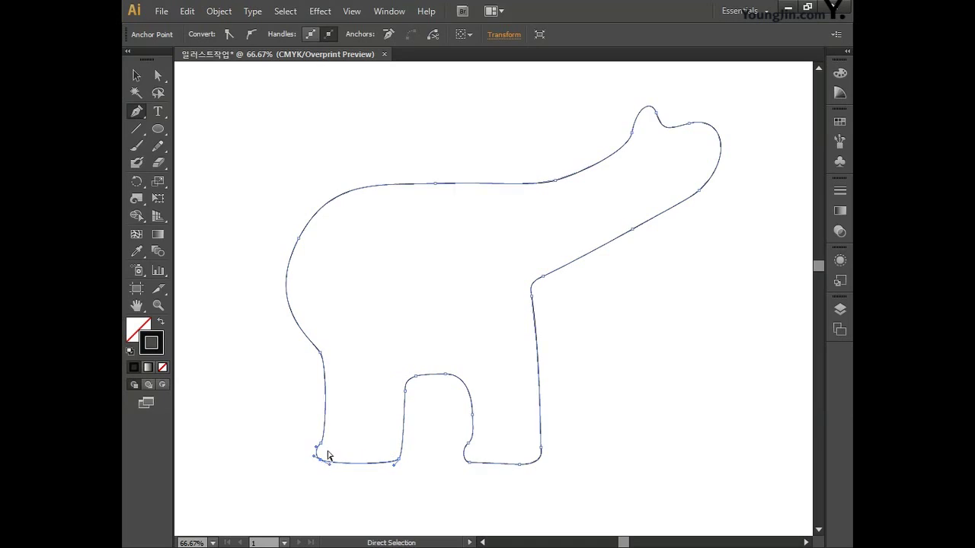
Select the leg and belly anchors, shift them down, and bulge the lower rump curve outward.
drag(621, 235, 529, 464)
drag(301, 351, 322, 375)
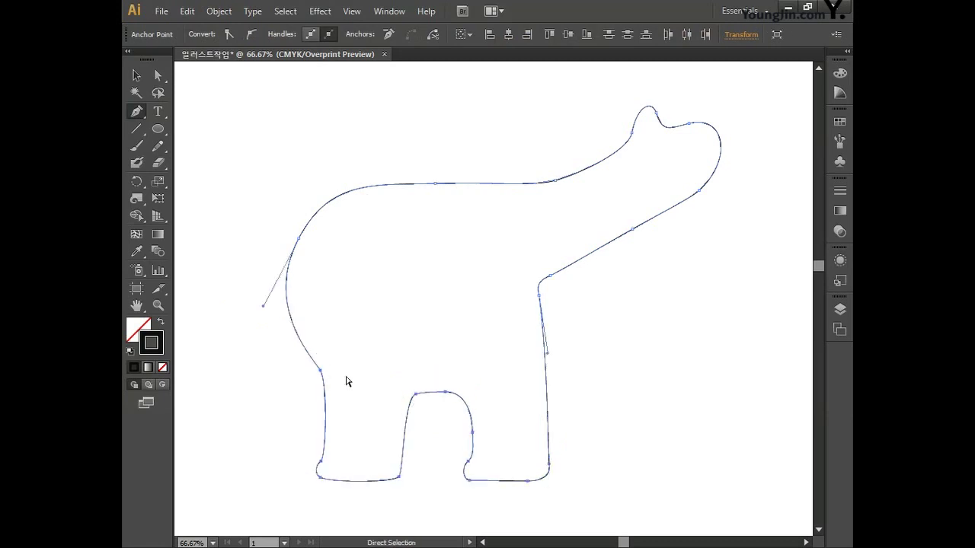
drag(263, 307, 248, 334)
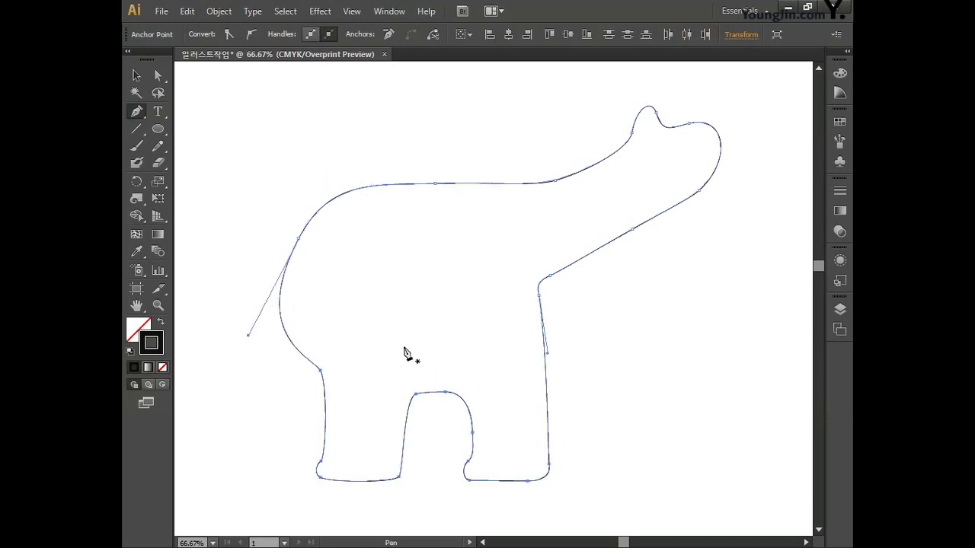
mouse_move(426, 348)
mouse_down()
mouse_move(451, 329)
mouse_move(440, 336)
mouse_up()
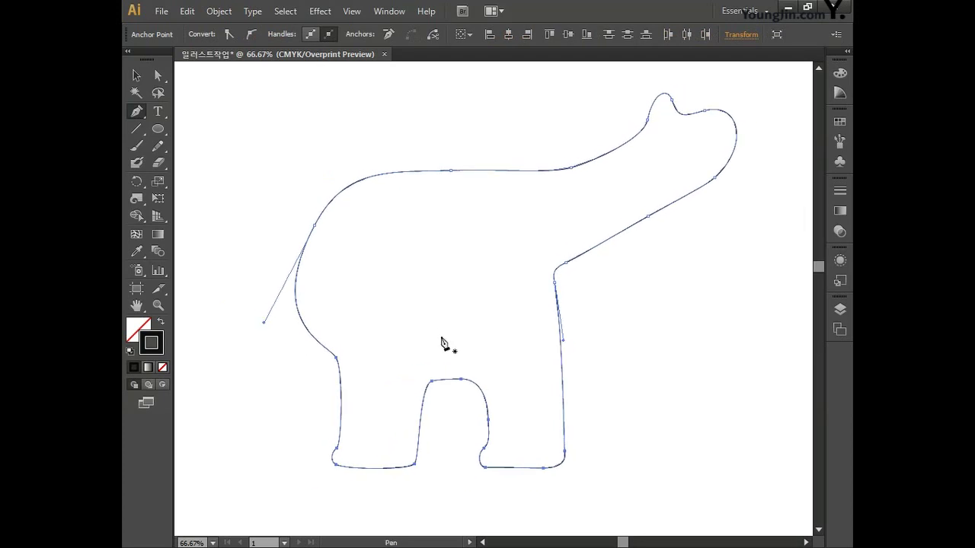
Select the animal outline and fill it with C 80, M 73, Y 66, K 36.
click(141, 75)
drag(321, 152, 490, 287)
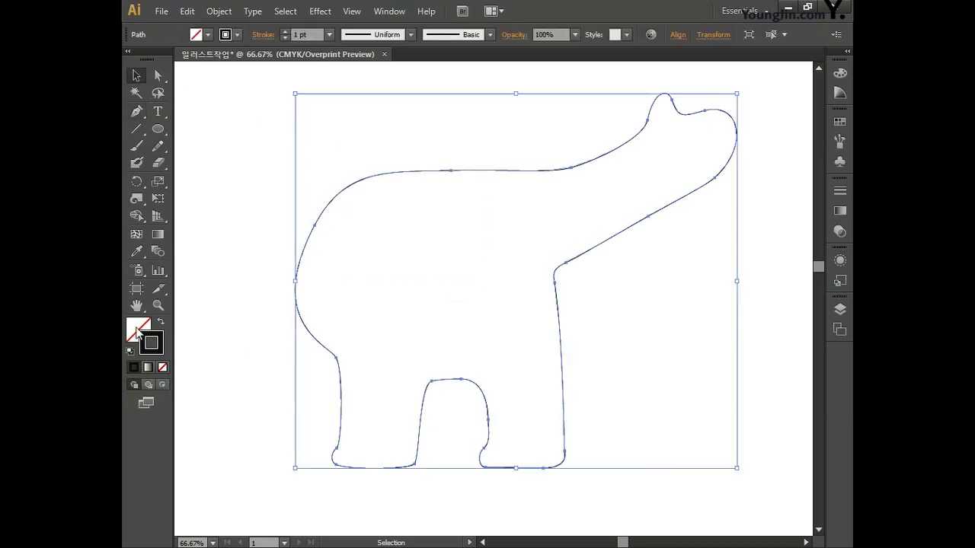
double_click(151, 343)
click(806, 297)
double_click(806, 296)
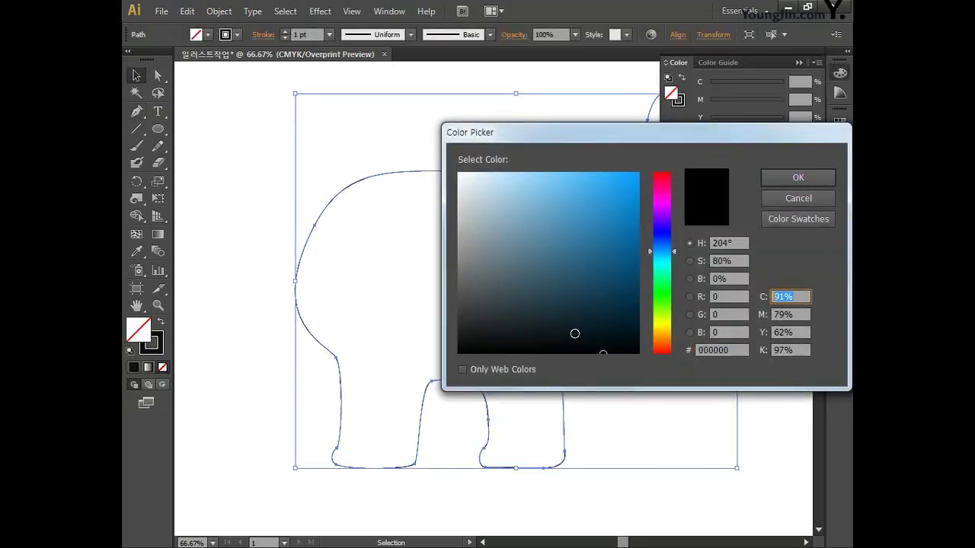
text(80)
key(Tab)
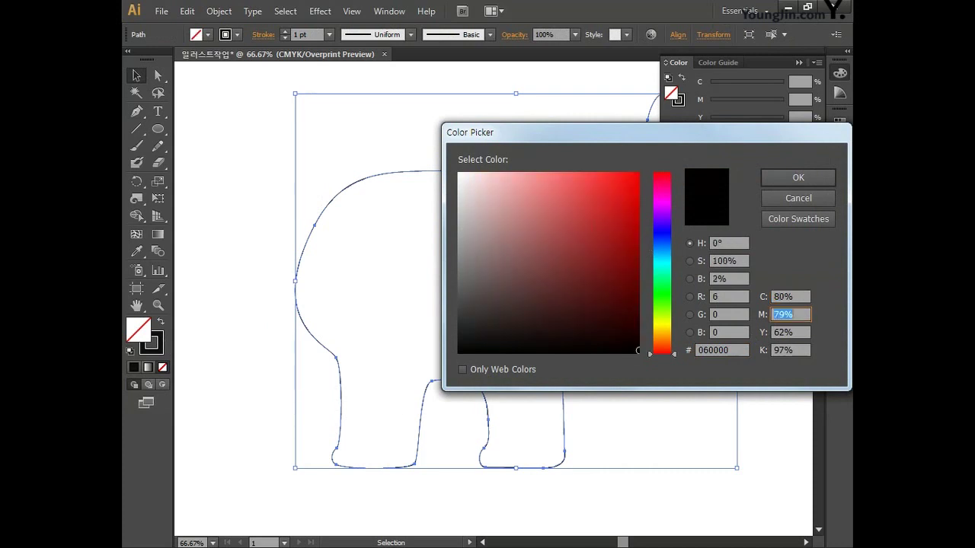
text(73)
key(Tab)
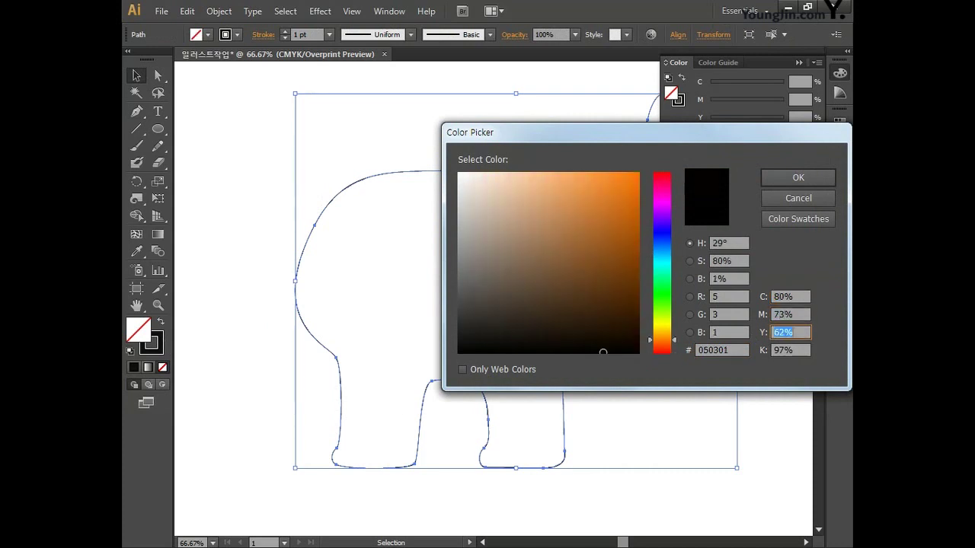
text(66)
key(Tab)
text(36)
key(Return)
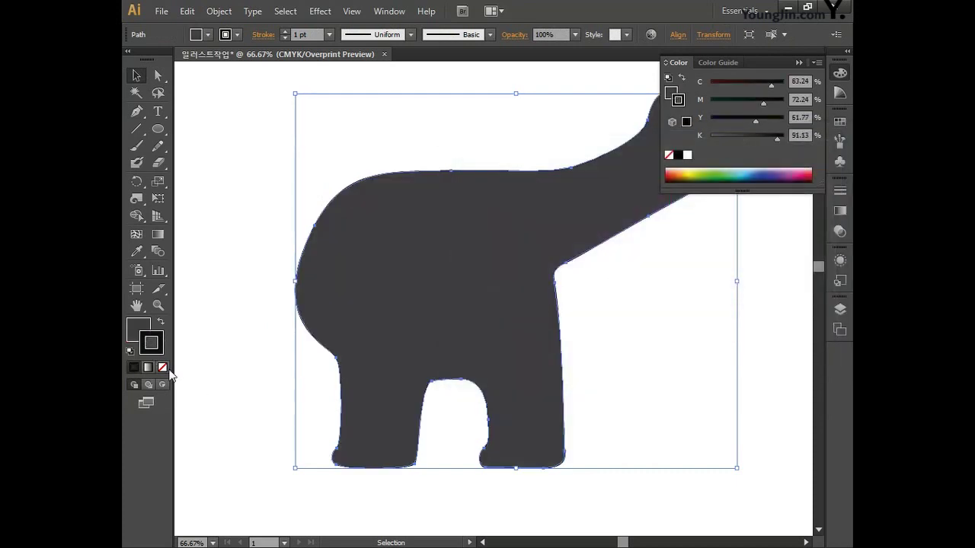
Remove the stroke from the animal shape and deselect it.
click(163, 368)
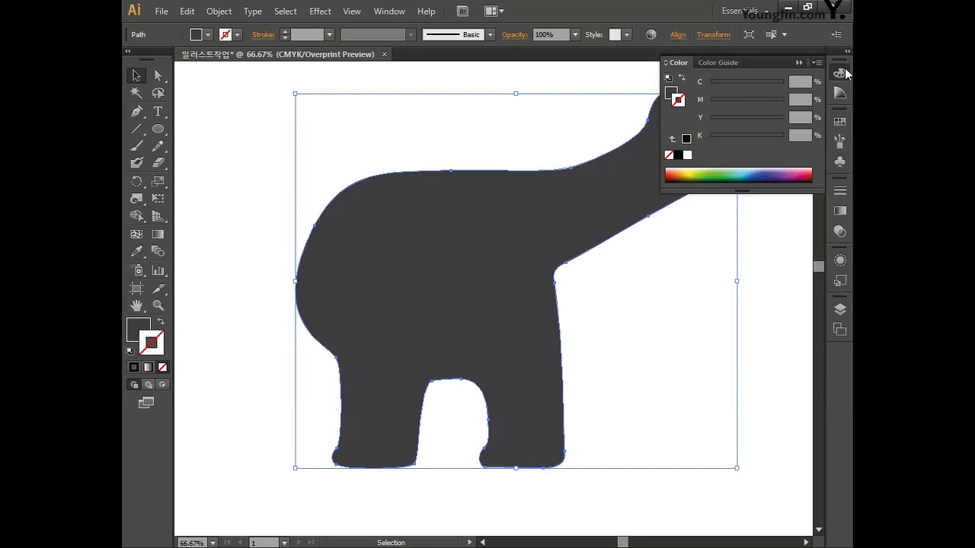
click(487, 262)
click(227, 350)
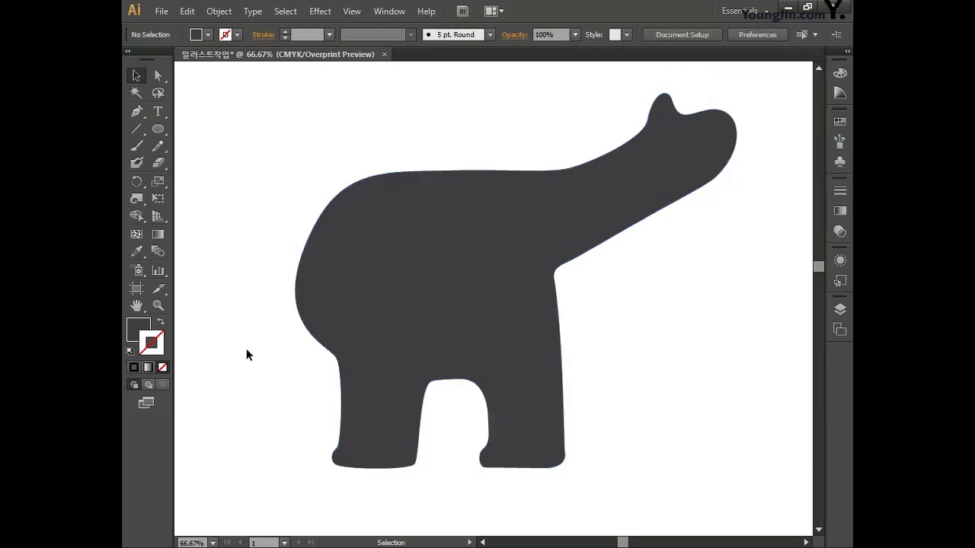
Draw a slightly curved line from the top of the hind leg up into the body with the Pen tool.
click(136, 112)
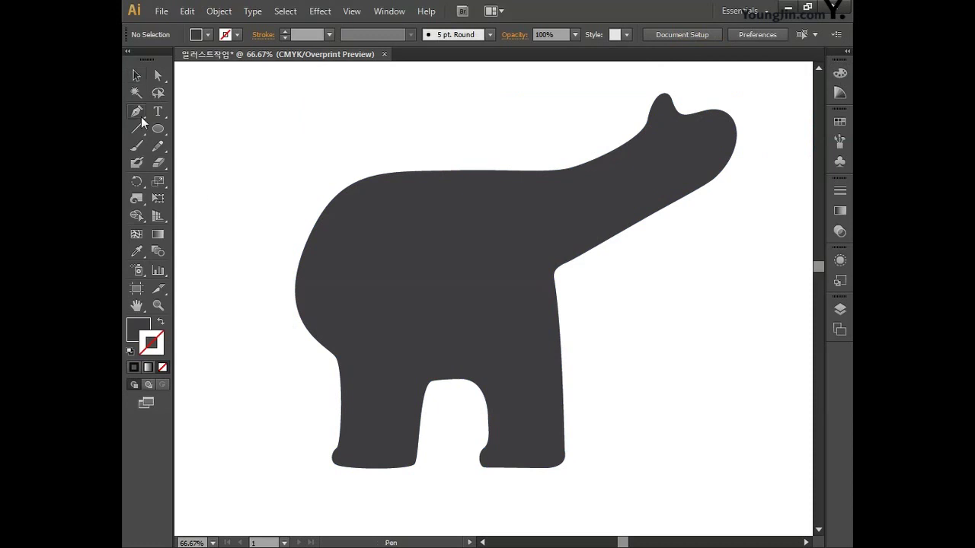
click(335, 380)
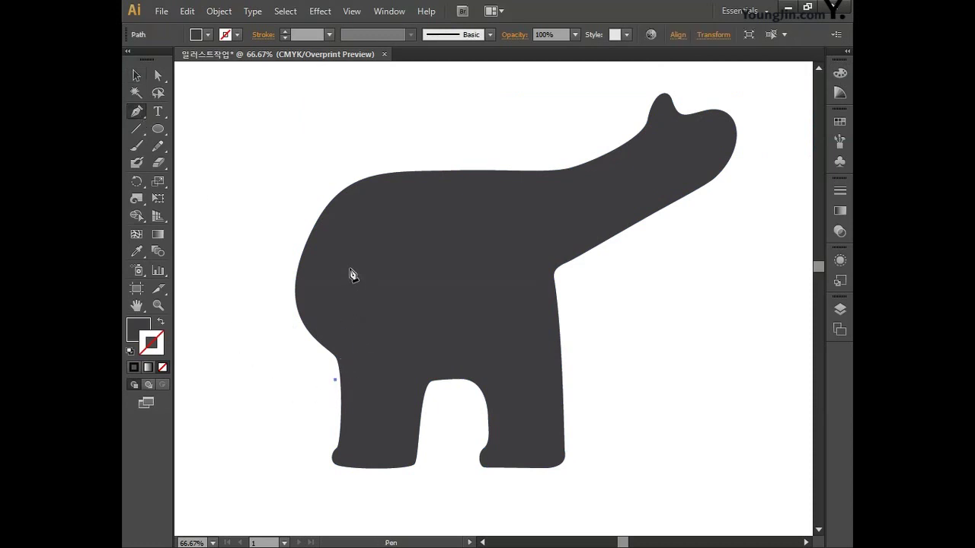
drag(342, 267, 351, 248)
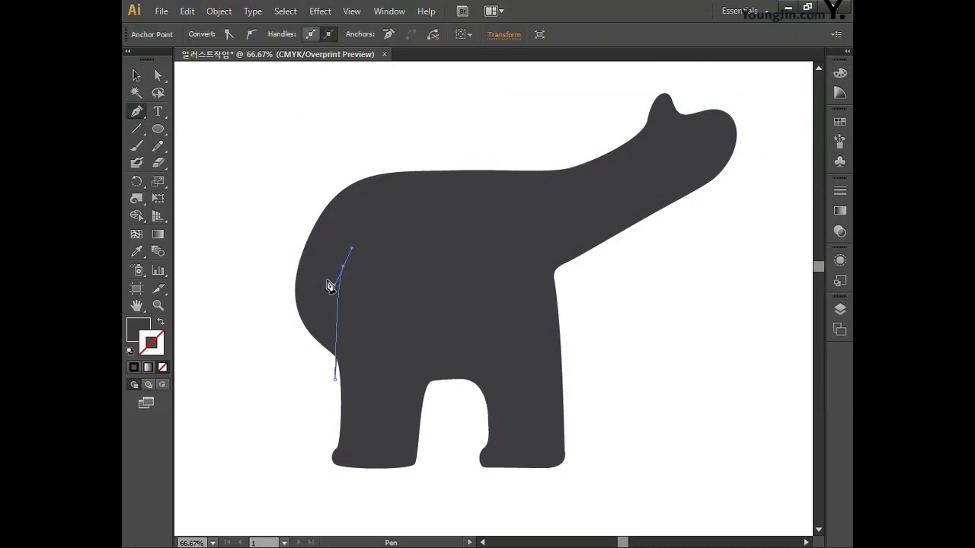
click(137, 74)
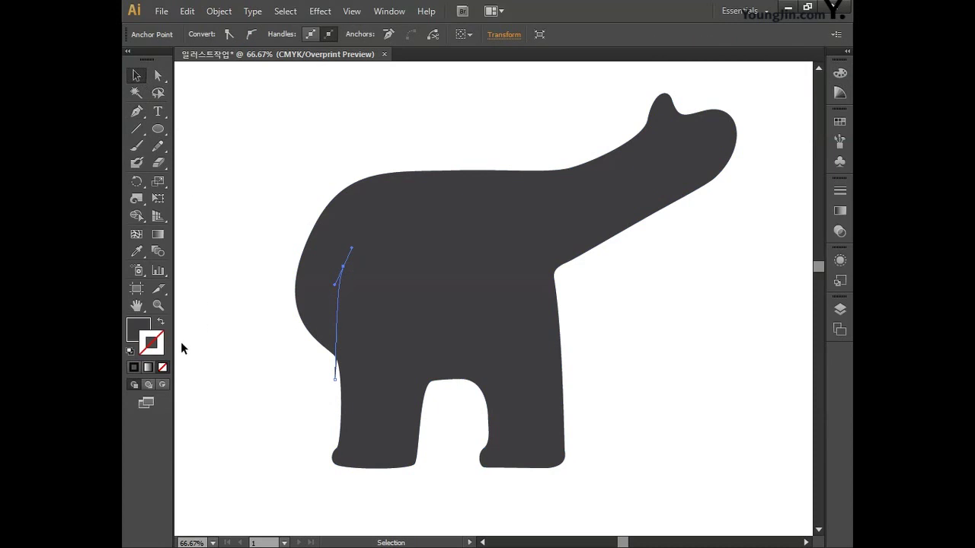
Give the curved line a red stroke, hex D30909, and no fill.
double_click(161, 352)
drag(547, 318, 661, 174)
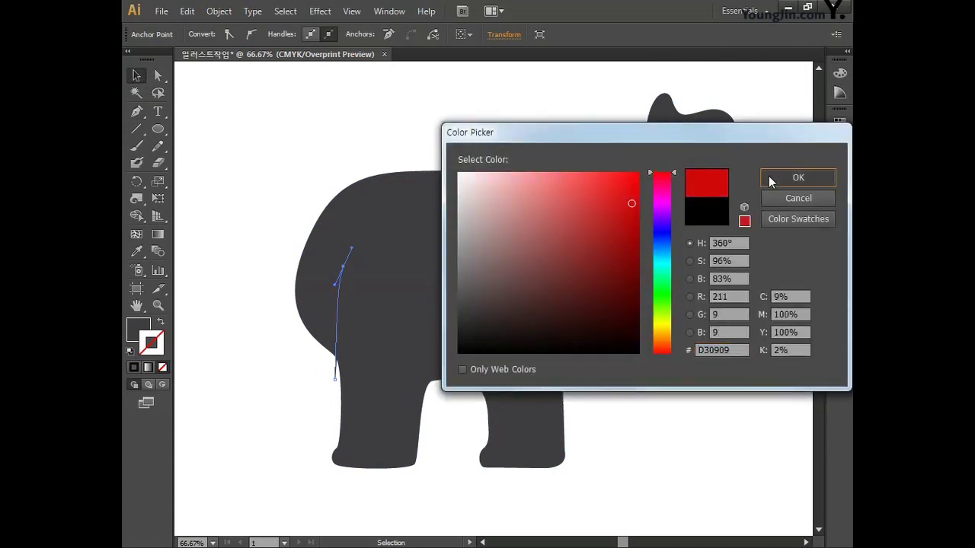
click(766, 176)
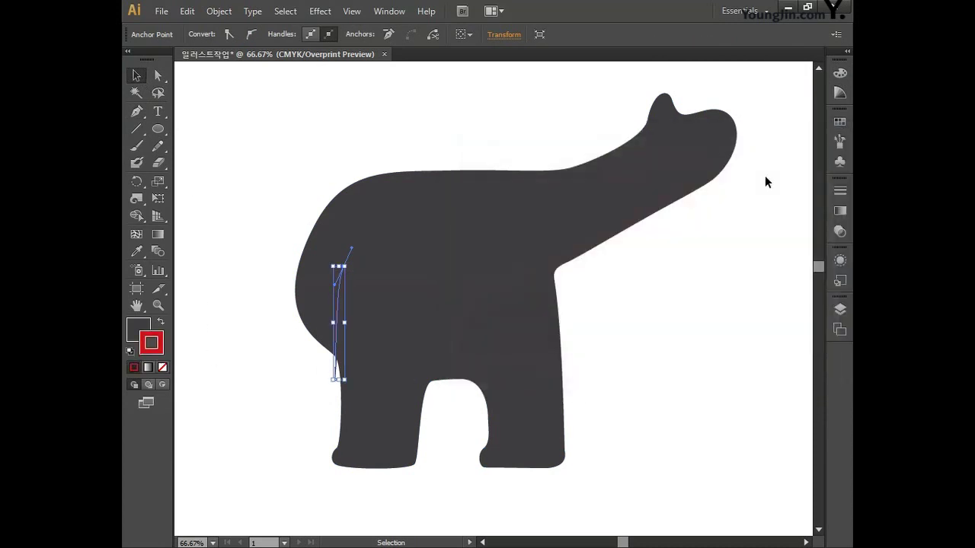
click(142, 327)
click(161, 368)
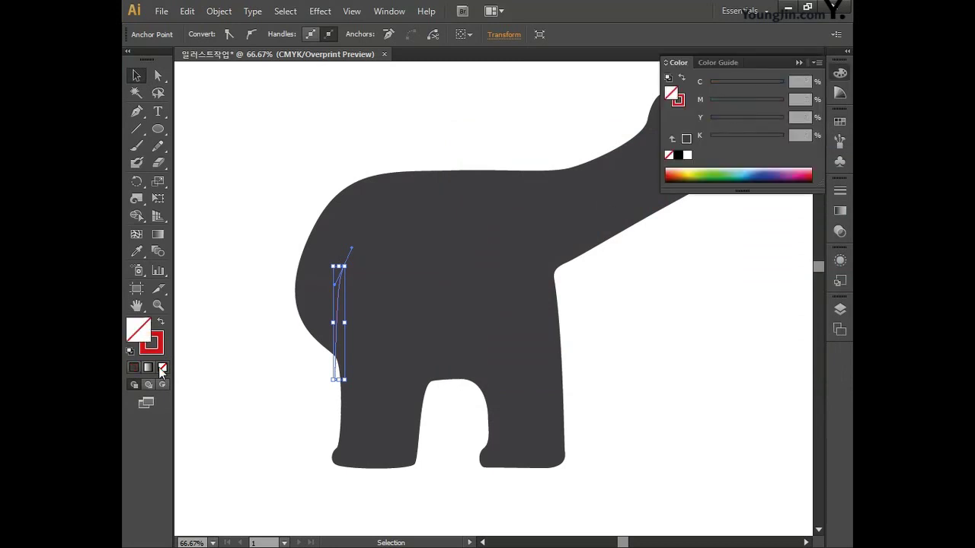
Set the red line's stroke weight to 10 pt and deselect it.
click(256, 335)
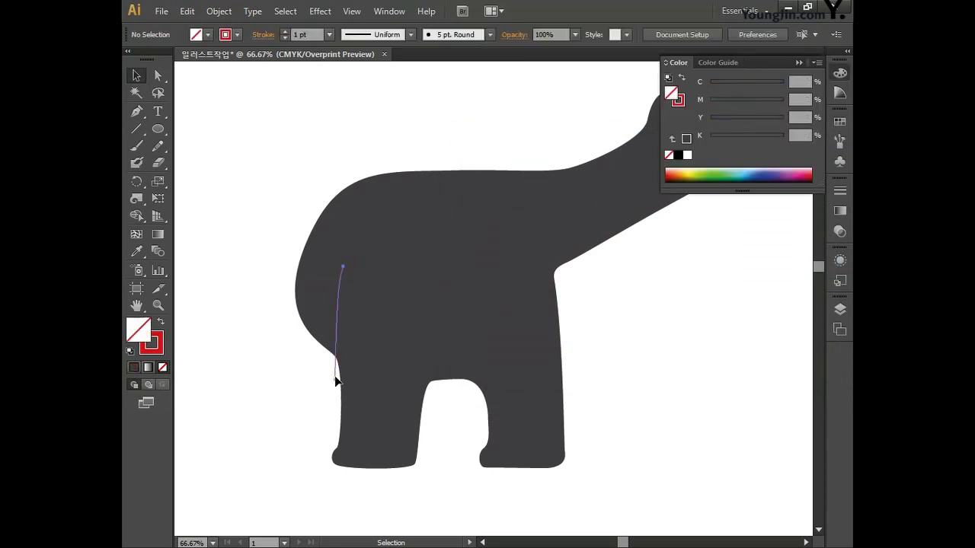
click(336, 378)
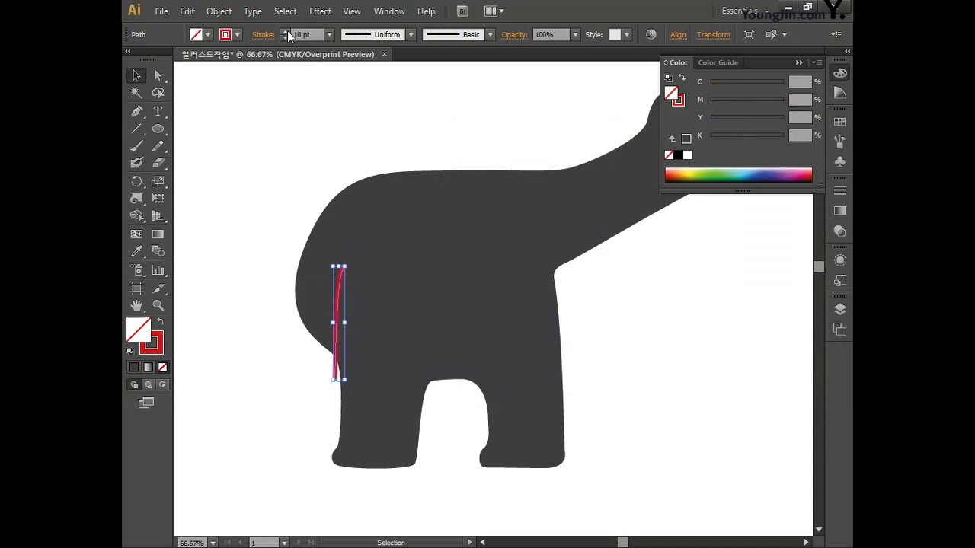
click(246, 331)
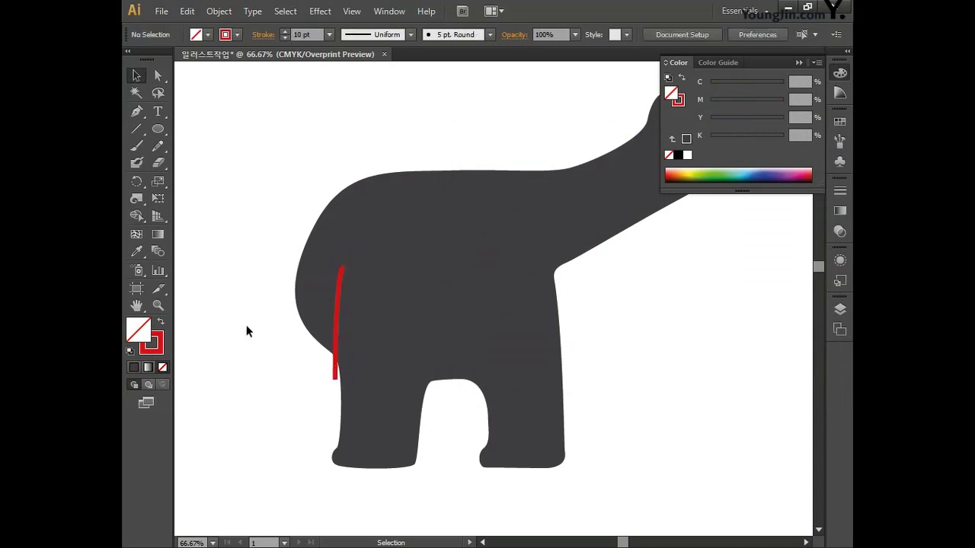
Lengthen and reshape the red line by moving its lower end further down the hind leg and its upper end higher into the body.
click(335, 381)
click(137, 111)
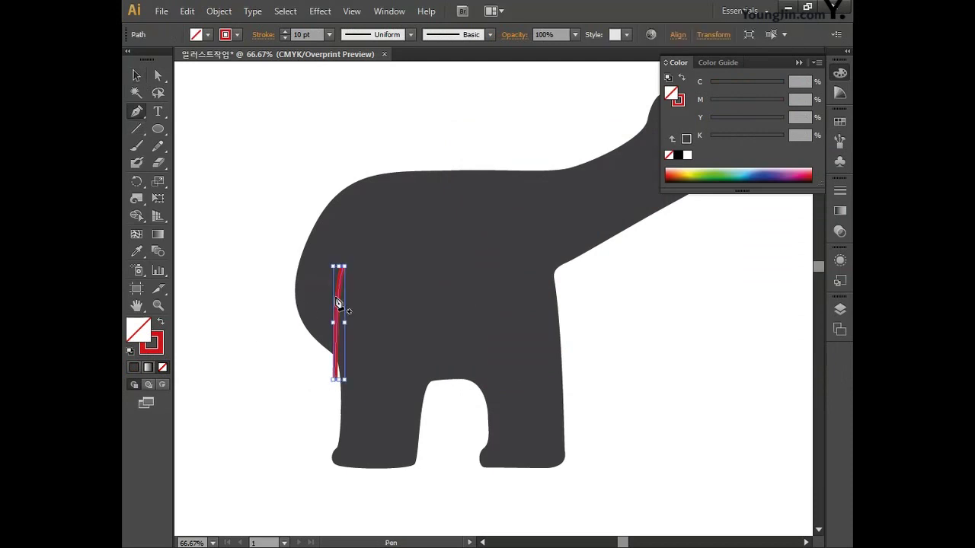
click(342, 268)
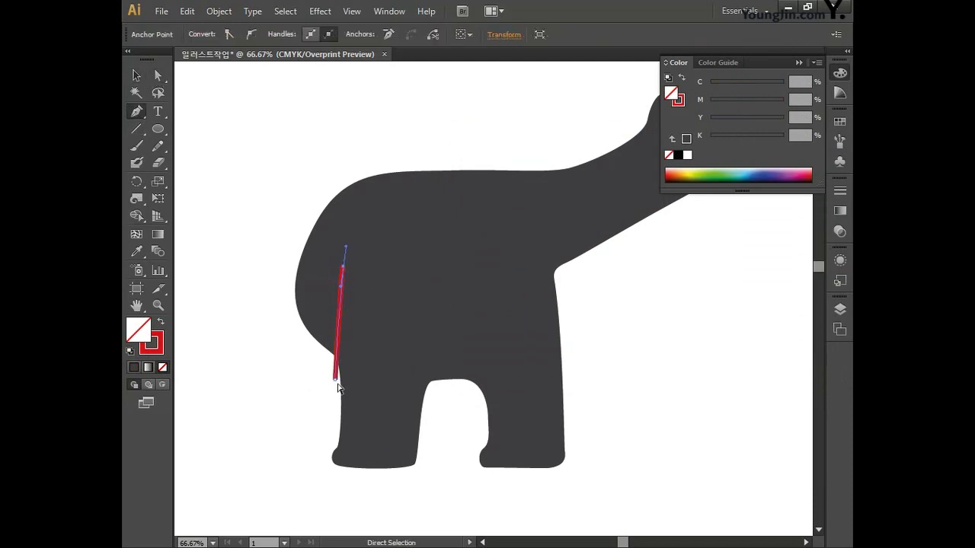
drag(336, 393, 340, 396)
ctrl+click(343, 268)
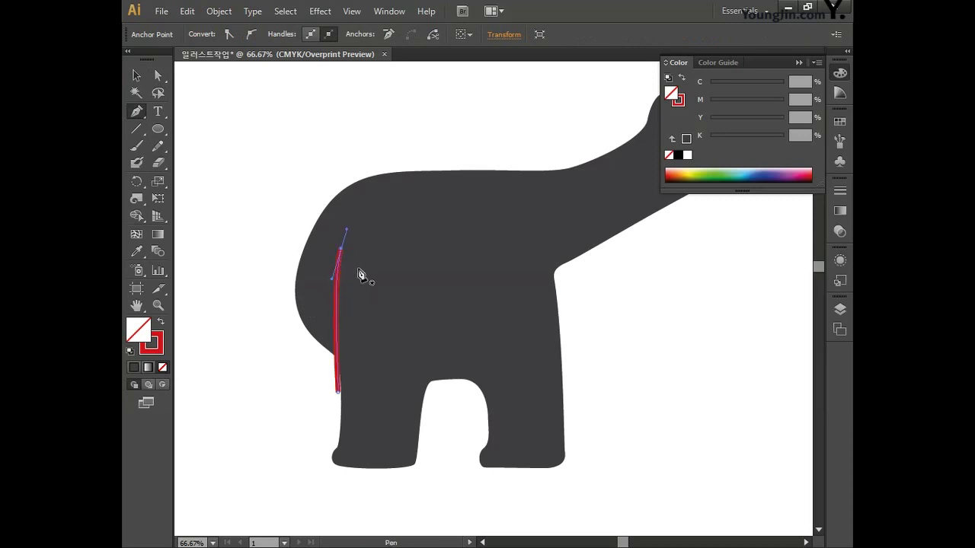
Give the red line rounded stroke caps.
key(shift+ctrl+F9)
click(137, 75)
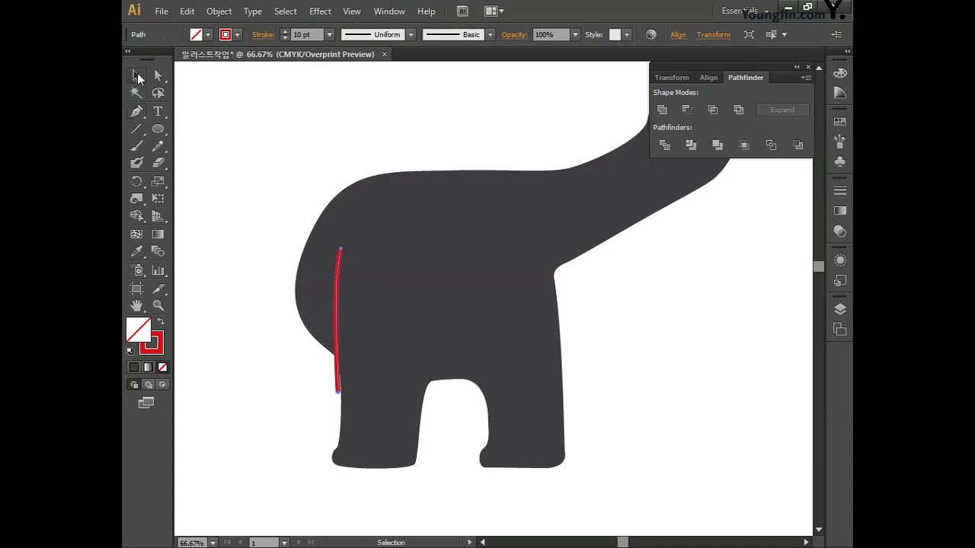
click(839, 191)
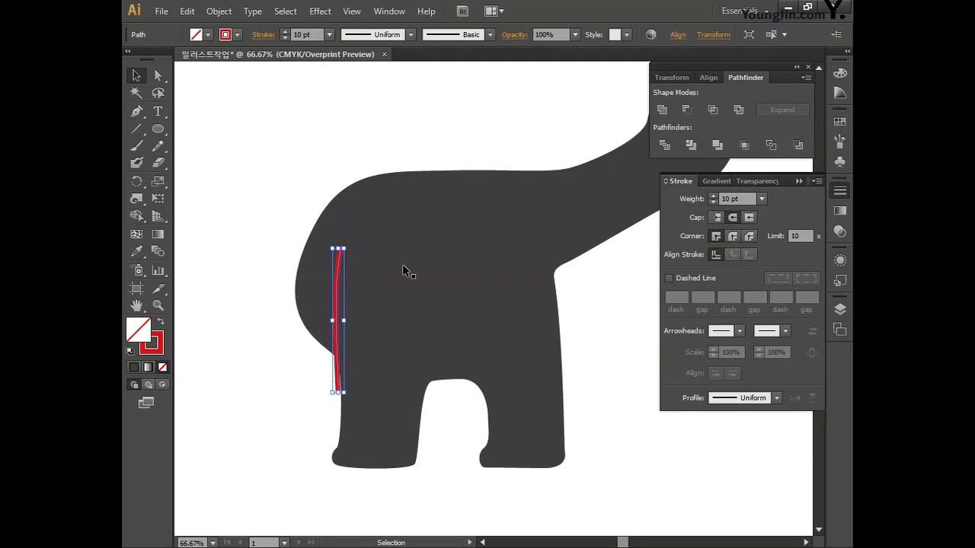
click(316, 237)
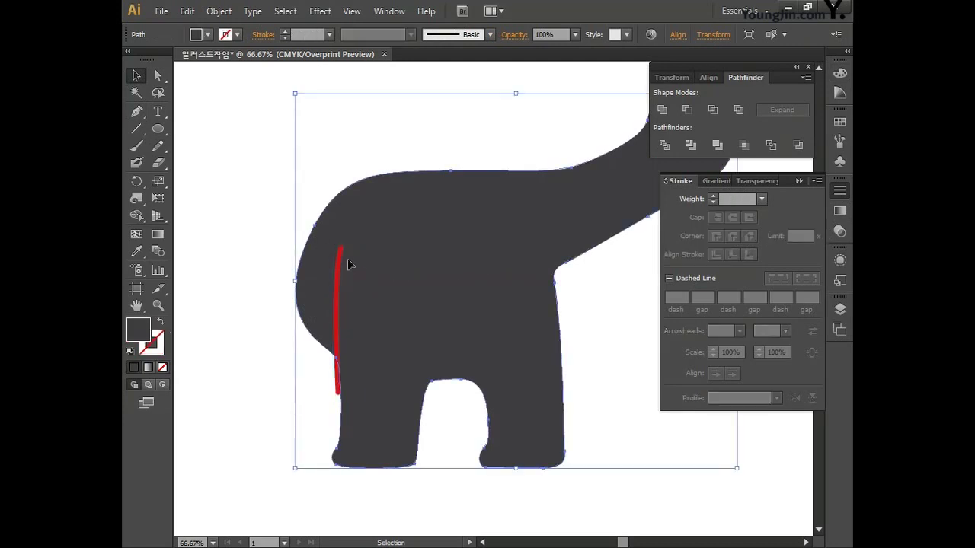
click(840, 191)
click(808, 67)
Convert the red line on the hind leg into a filled shape with Outline Stroke.
key(ctrl+a)
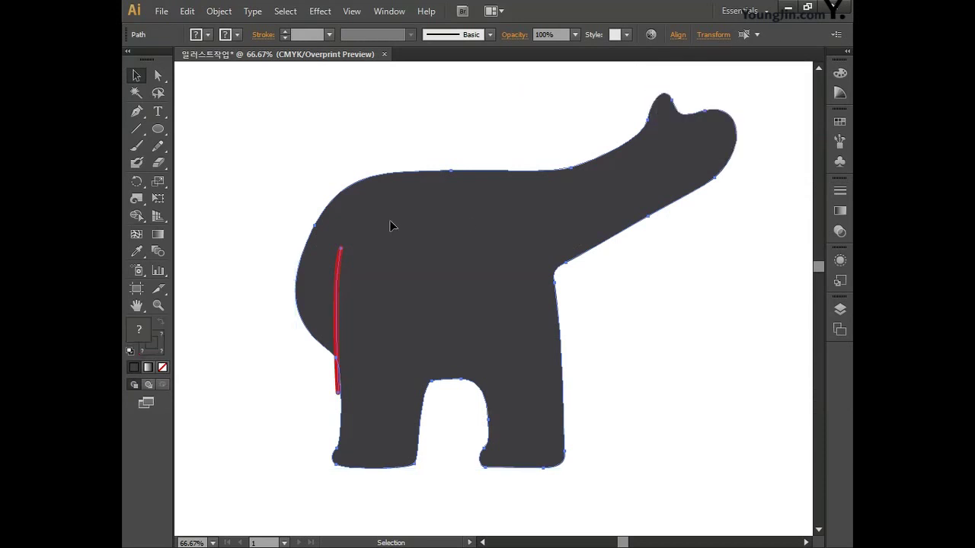
click(337, 263)
click(219, 12)
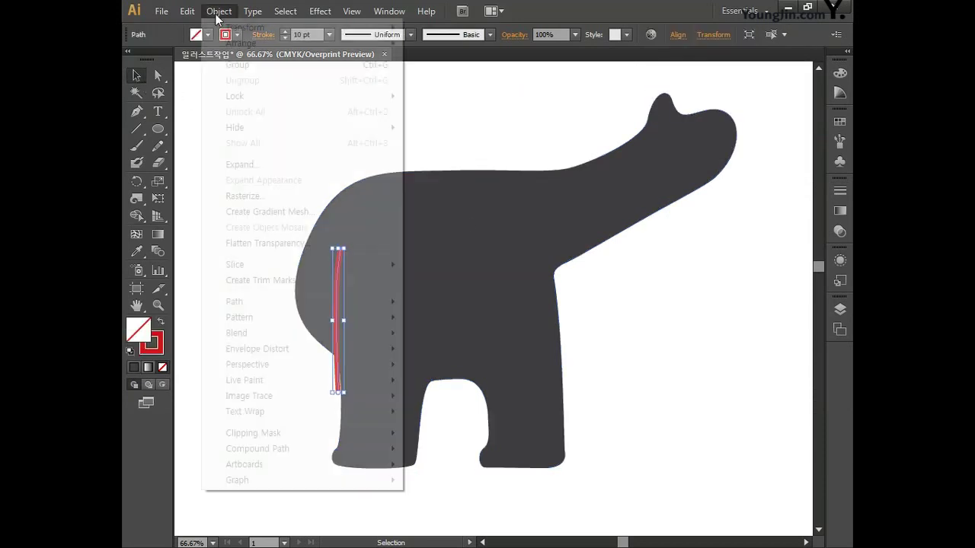
mouse_move(274, 304)
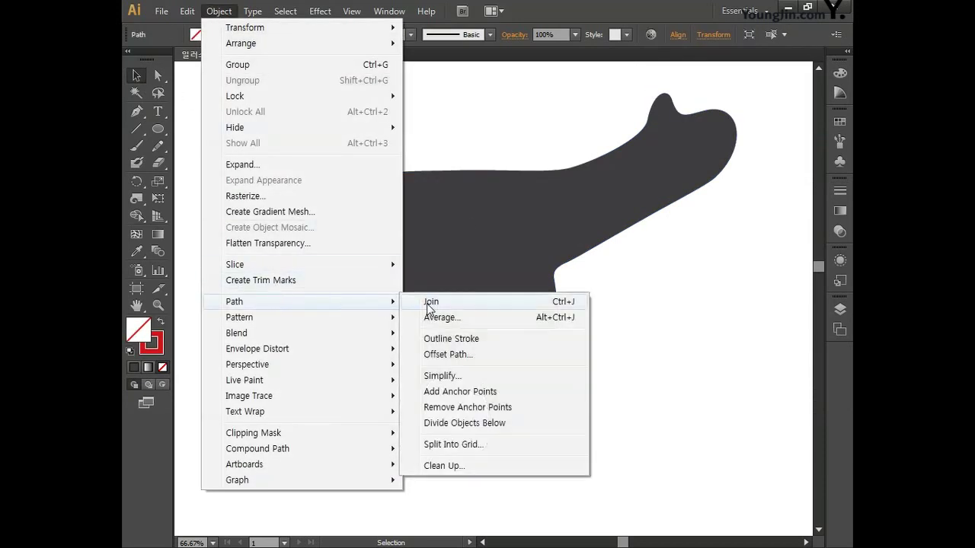
click(435, 340)
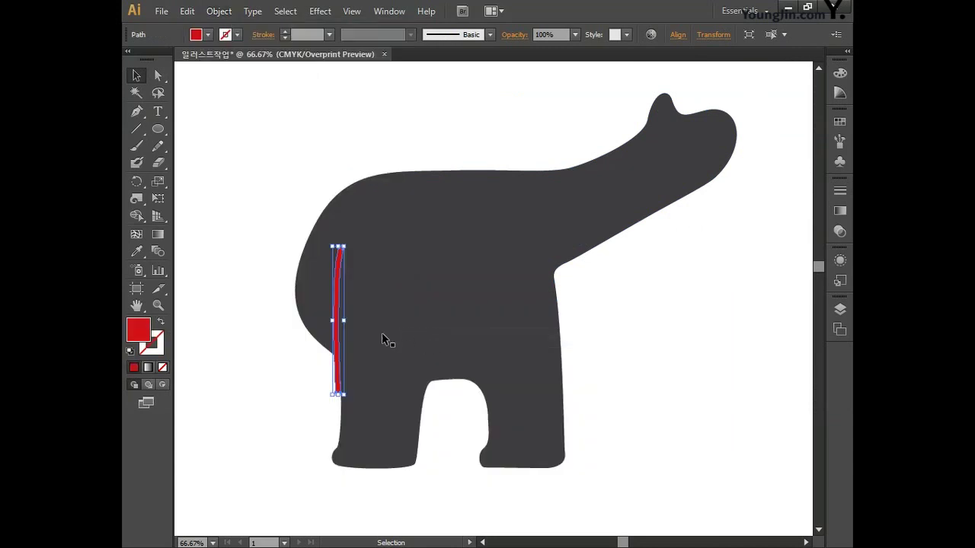
Cut the outlined red line out of the animal shape with Minus Front and deselect the result.
drag(272, 168, 480, 374)
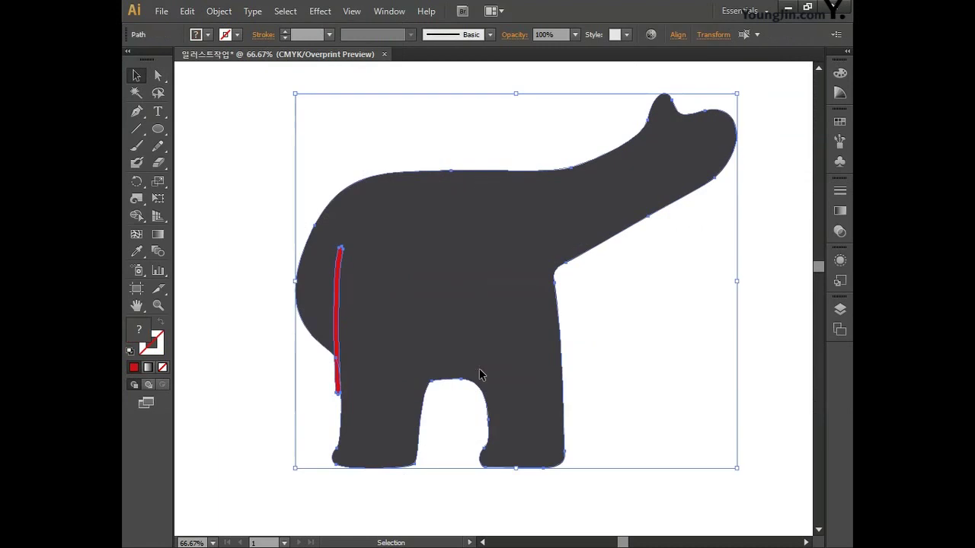
click(389, 11)
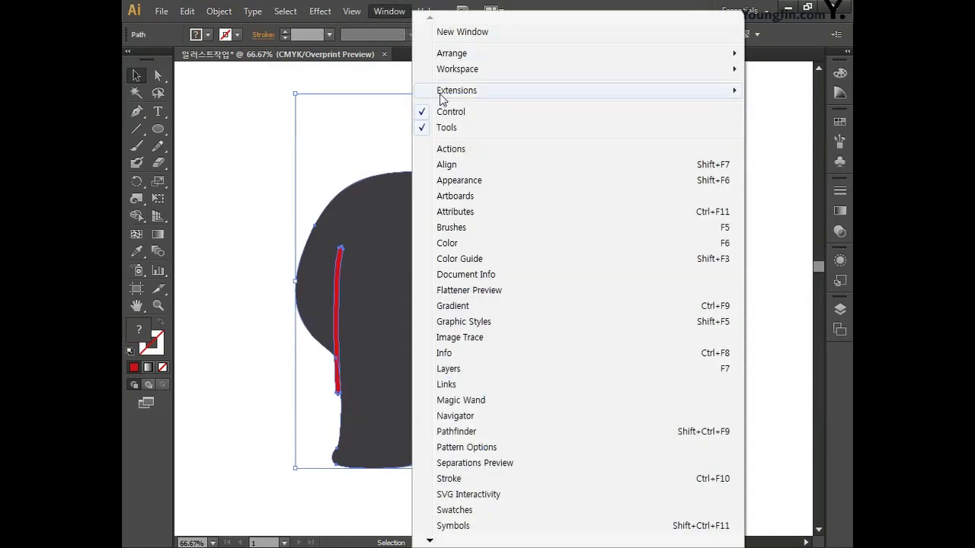
click(484, 432)
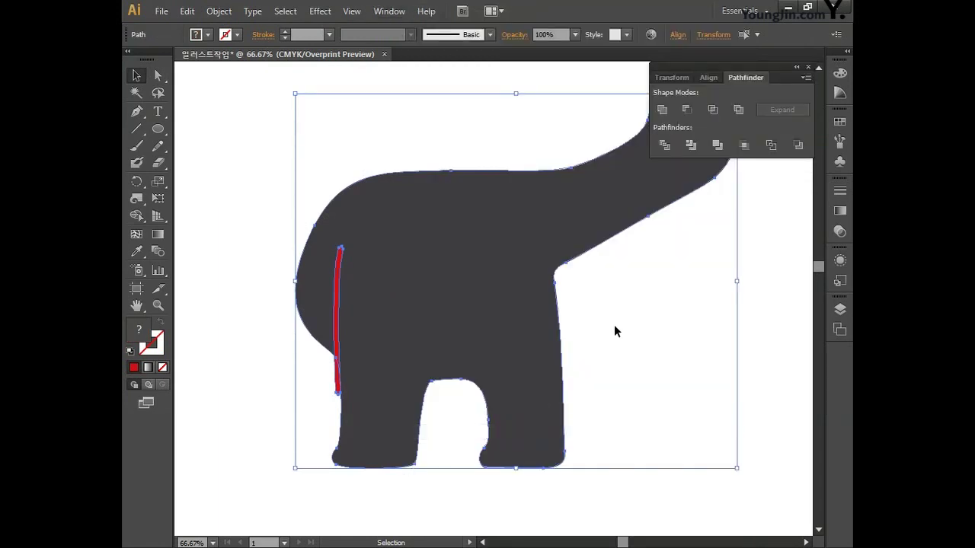
click(687, 110)
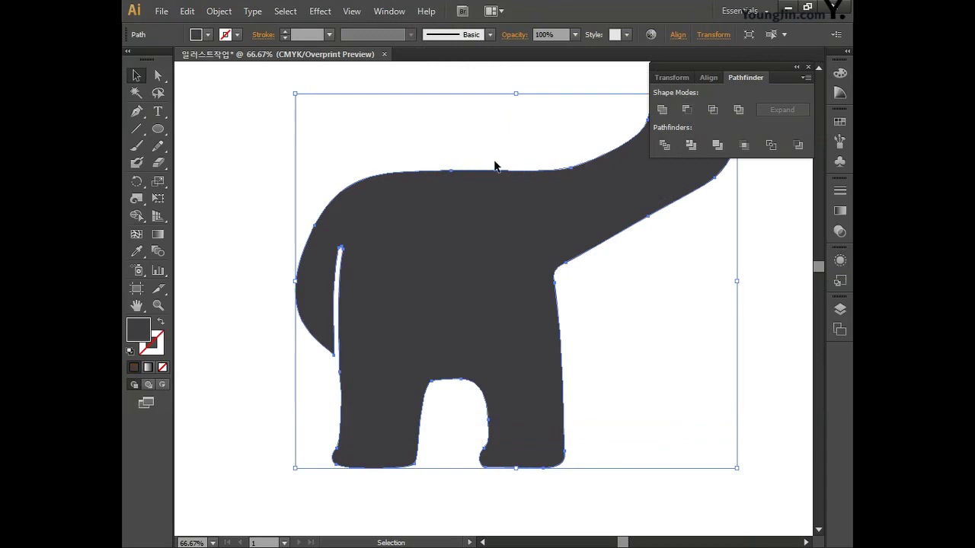
click(418, 122)
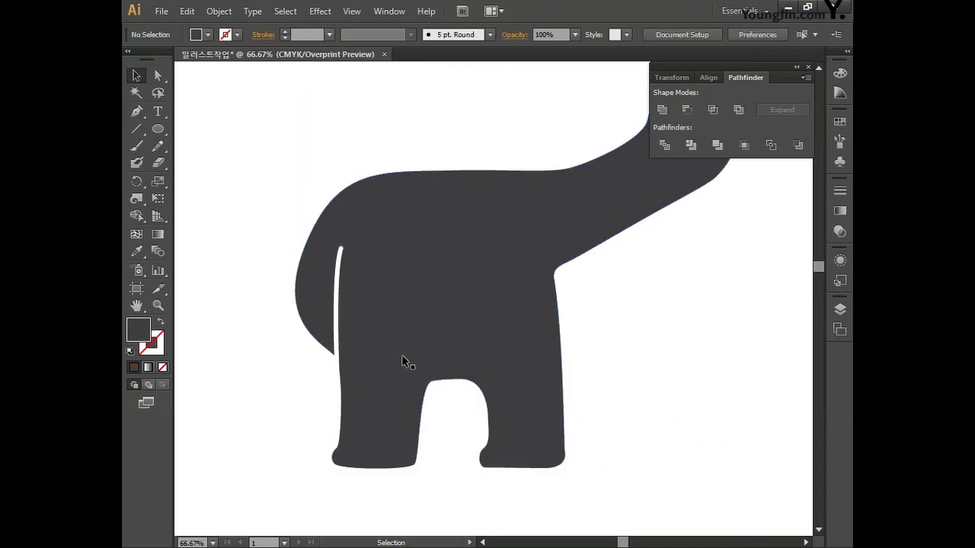
Draw a short line segment across the ankle just above the hind foot's toe.
key(ctrl+minus)
key(ctrl+minus)
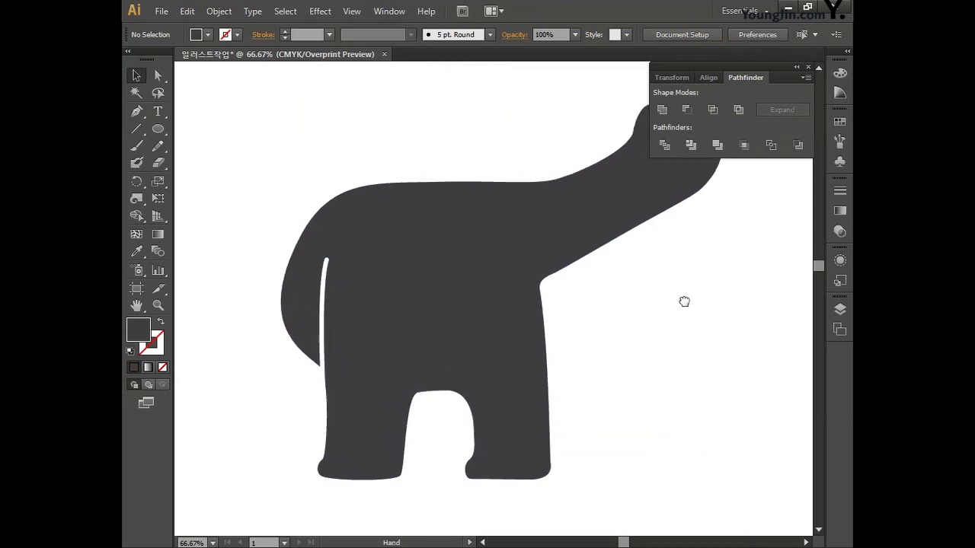
key(space)
drag(598, 329, 601, 363)
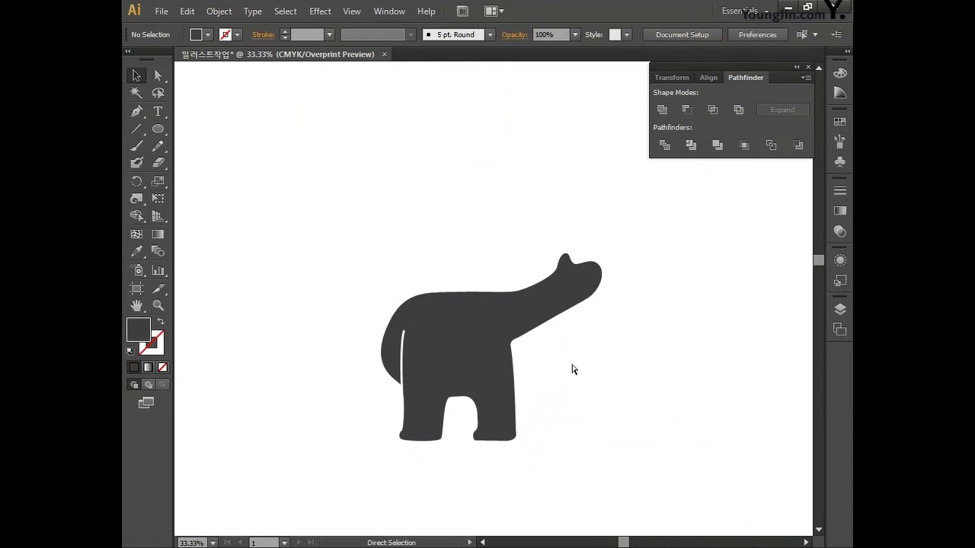
key(ctrl+plus)
key(ctrl+plus)
drag(447, 402, 404, 293)
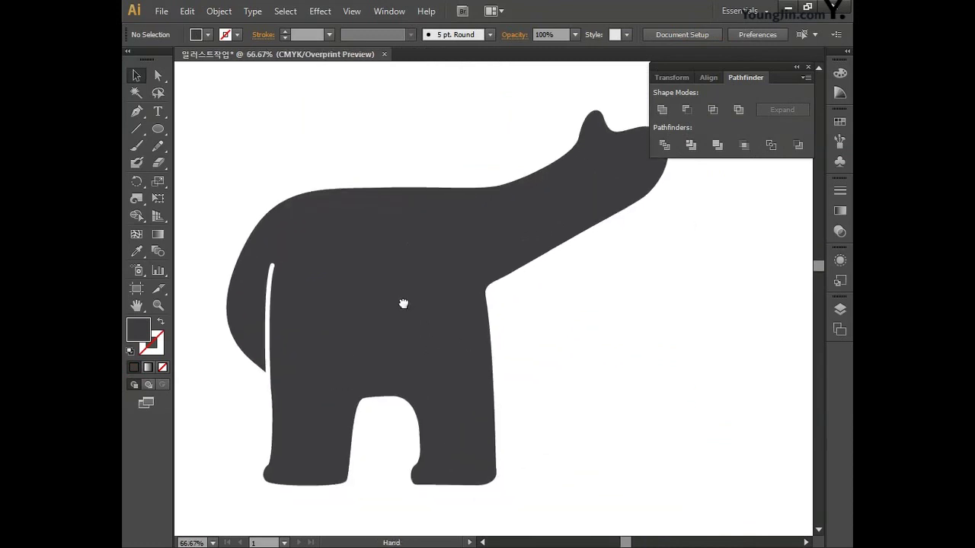
key(backslash)
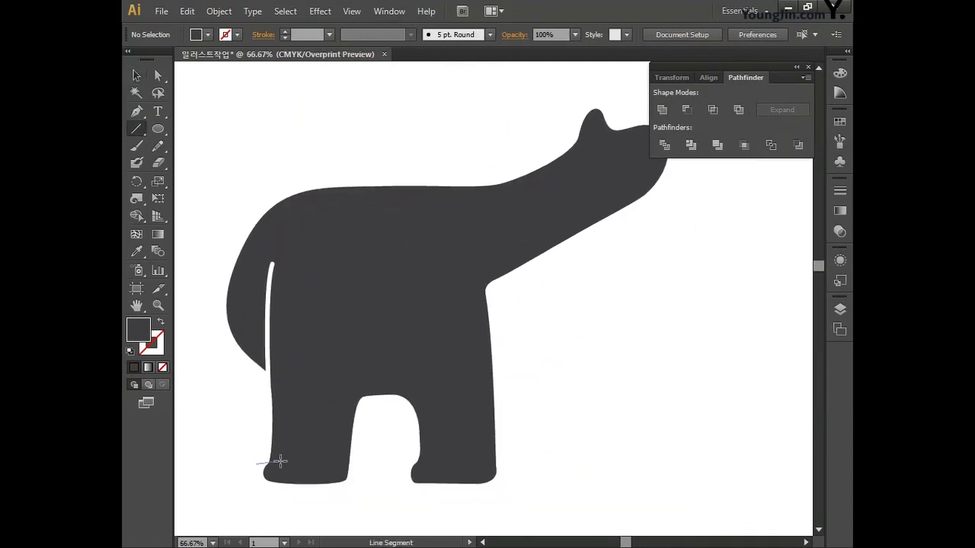
drag(280, 461, 268, 472)
Give the short ankle line a red 10 pt stroke with round caps and no fill.
key(v)
key(Delete)
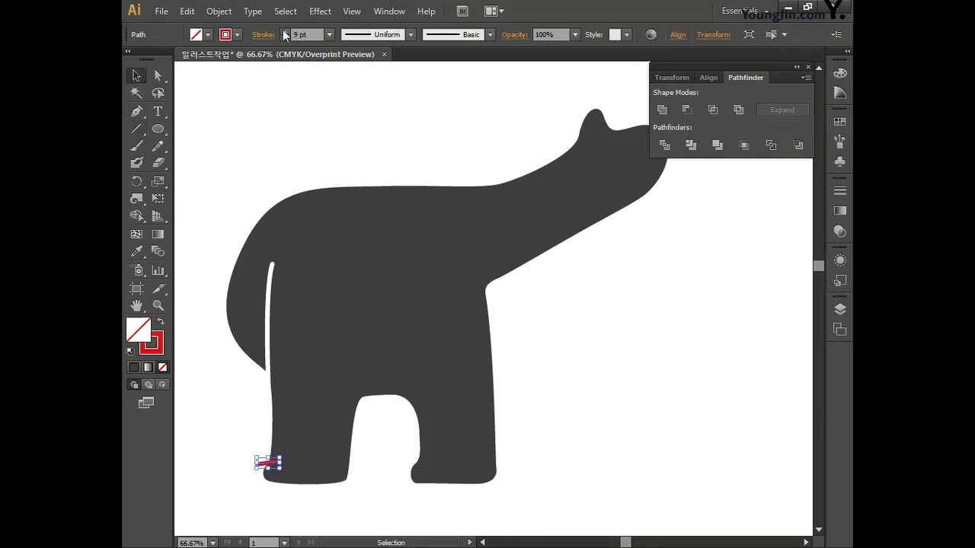
click(284, 32)
click(839, 191)
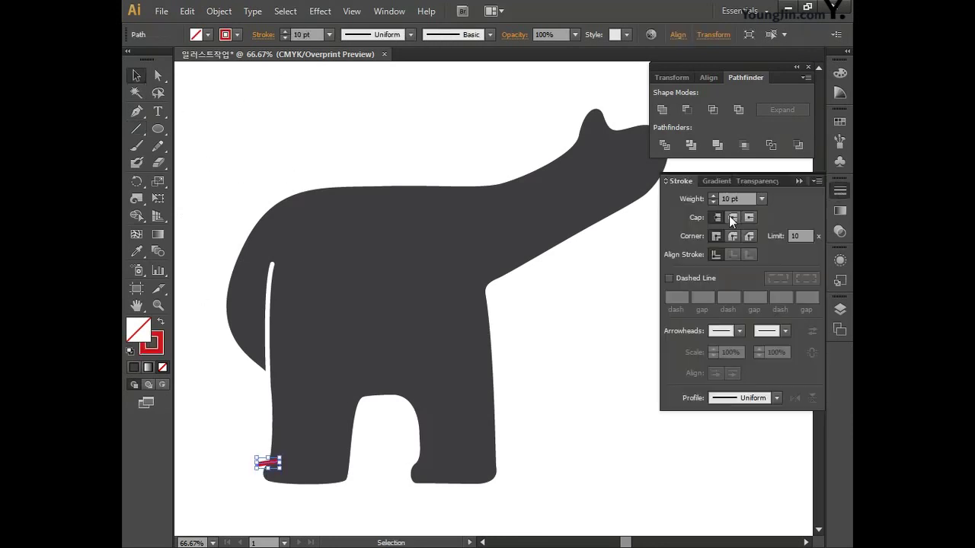
click(239, 453)
Bend the short red ankle line into an arch that follows the top of the hind foot.
key(ctrl+equal)
key(ctrl+equal)
drag(235, 453, 508, 283)
click(137, 111)
mouse_move(407, 266)
mouse_down()
mouse_move(387, 261)
mouse_move(379, 275)
mouse_move(388, 281)
mouse_up()
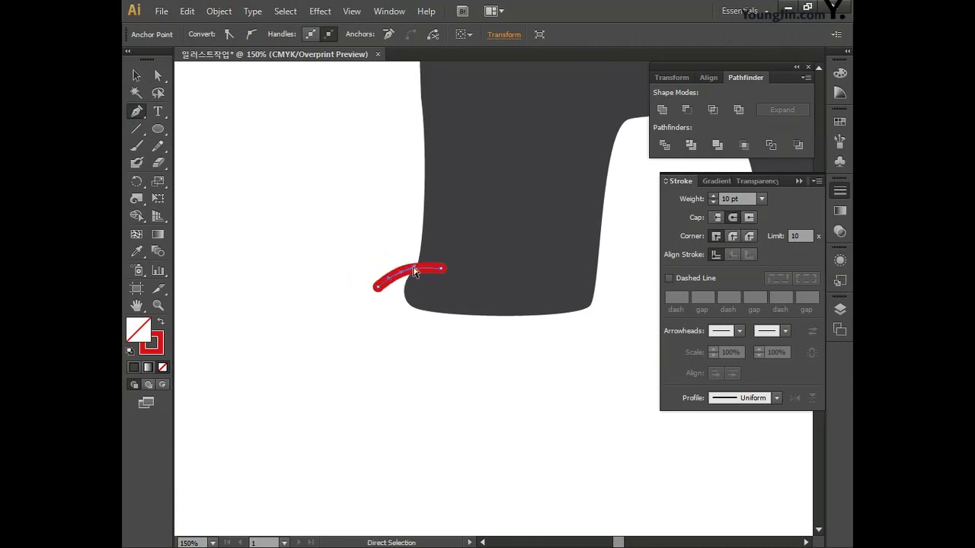
Duplicate the curved red ankle line onto the front foot at the same height.
click(137, 75)
click(371, 172)
drag(370, 172, 259, 189)
key(ctrl+minus)
drag(289, 318, 515, 316)
drag(485, 261, 546, 312)
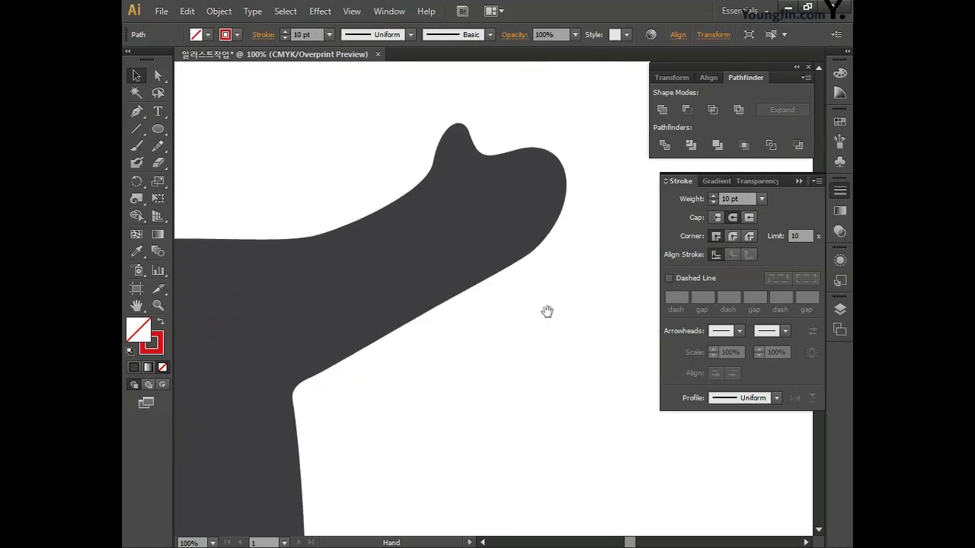
key(backslash)
click(385, 220)
click(522, 320)
drag(463, 236, 510, 211)
key(ctrl+z)
mouse_move(466, 236)
mouse_down()
mouse_move(511, 218)
mouse_move(538, 220)
mouse_up()
key(ctrl+z)
Draw a short curved red line across the upper tip of the raised head with the Pen tool and deselect it.
click(137, 111)
click(463, 236)
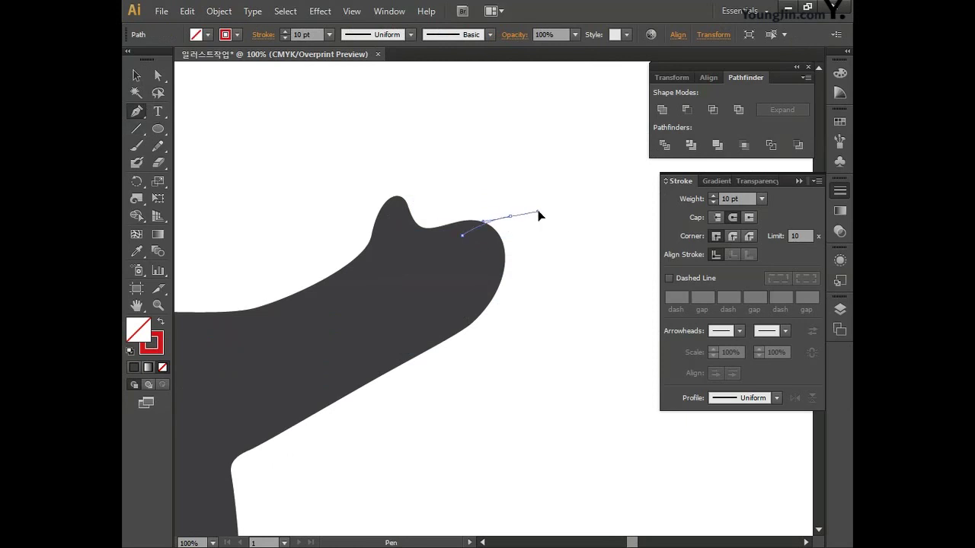
click(514, 215)
key(v)
click(454, 170)
Duplicate the short curved line twice downward to form three parallel marks across the head's tip.
drag(511, 230, 518, 252)
key(ctrl+d)
click(533, 275)
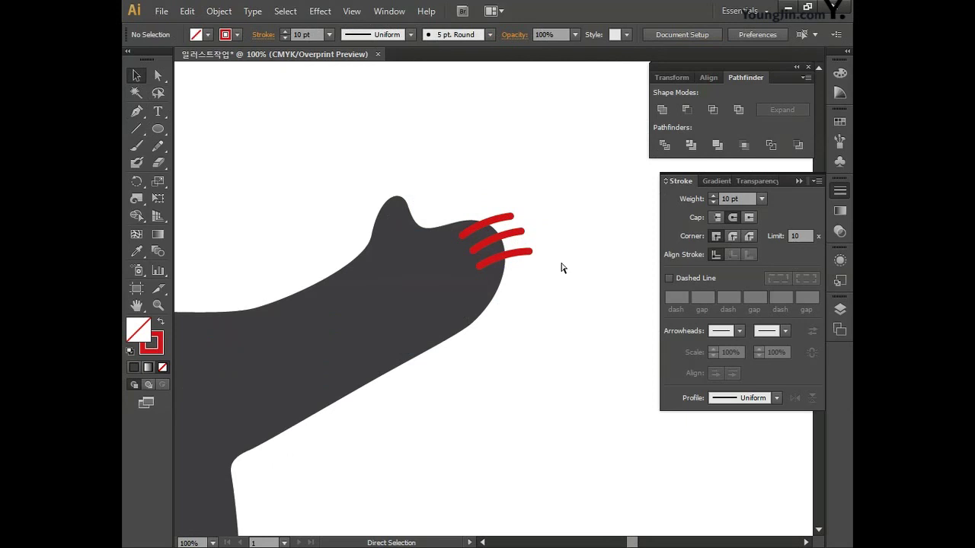
Convert the three red marks on the head's tip into filled shapes with Outline Stroke and deselect them.
click(506, 220)
drag(538, 268, 515, 216)
click(219, 11)
mouse_move(281, 303)
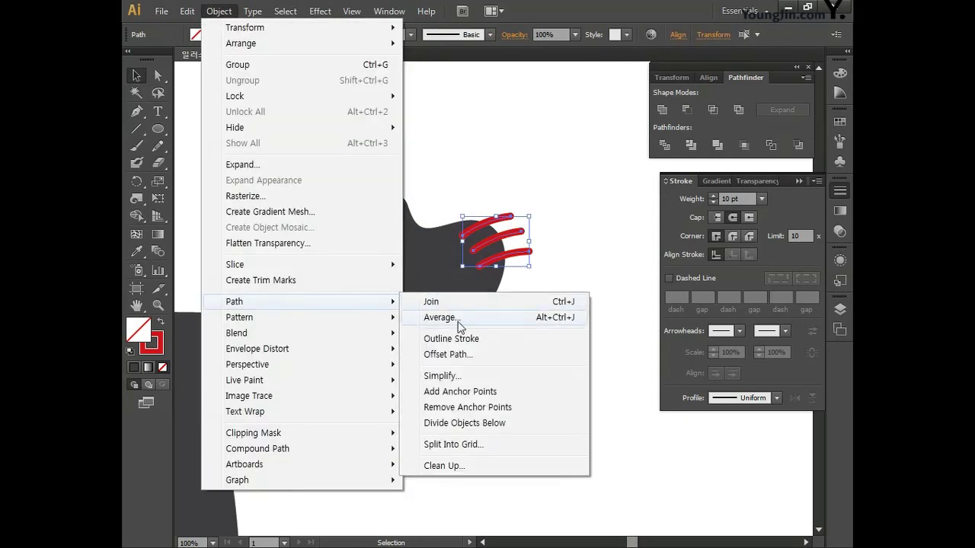
click(451, 338)
click(454, 416)
Outline the strokes of the curved red lines on both feet and deselect them.
scroll(576, 239, down, 6)
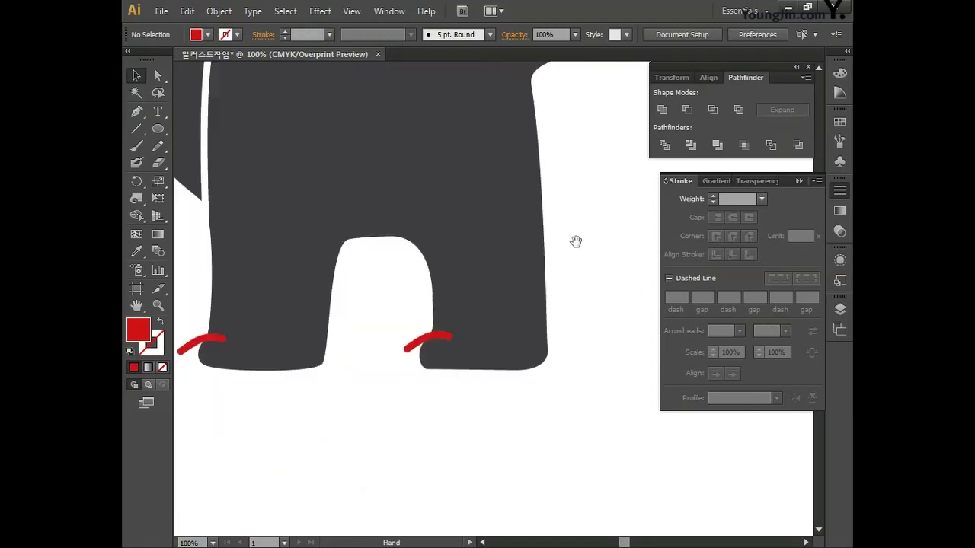
click(412, 348)
shift+click(209, 340)
click(218, 11)
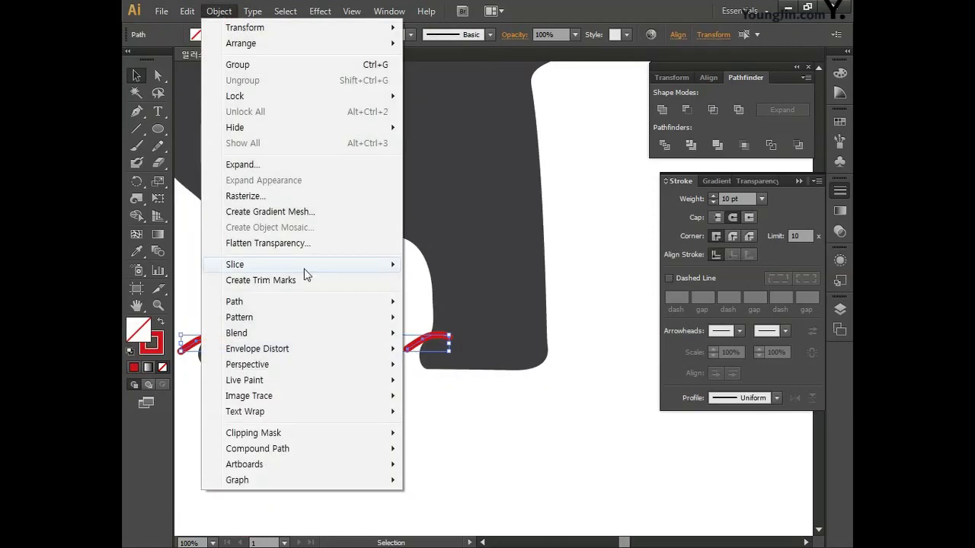
mouse_move(315, 302)
click(451, 338)
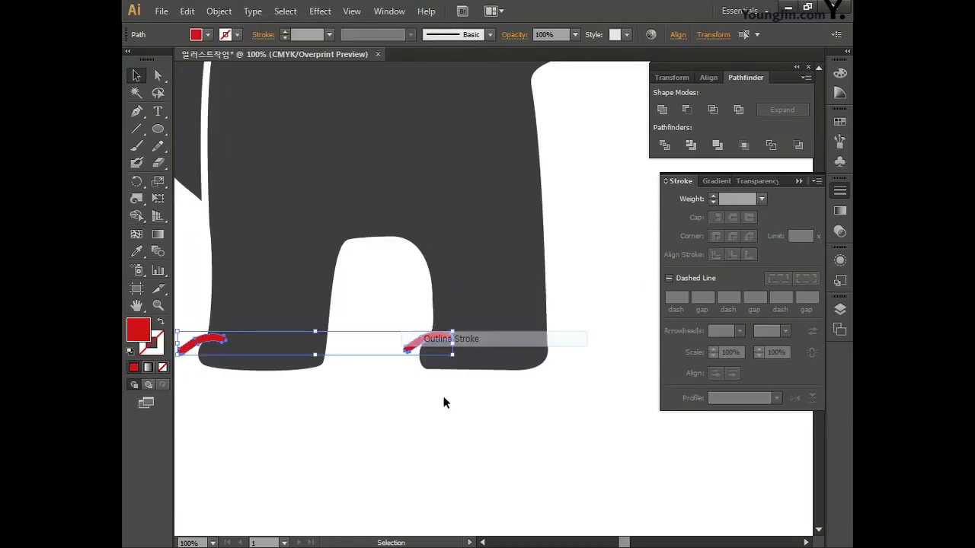
click(443, 403)
Subtract all the outlined red marks from the animal shape with Minus Front, deselect it and close the open panels.
key(ctrl+minus)
key(ctrl+minus)
scroll(428, 399, up, 1)
drag(261, 93, 619, 417)
click(686, 109)
click(624, 242)
key(space)
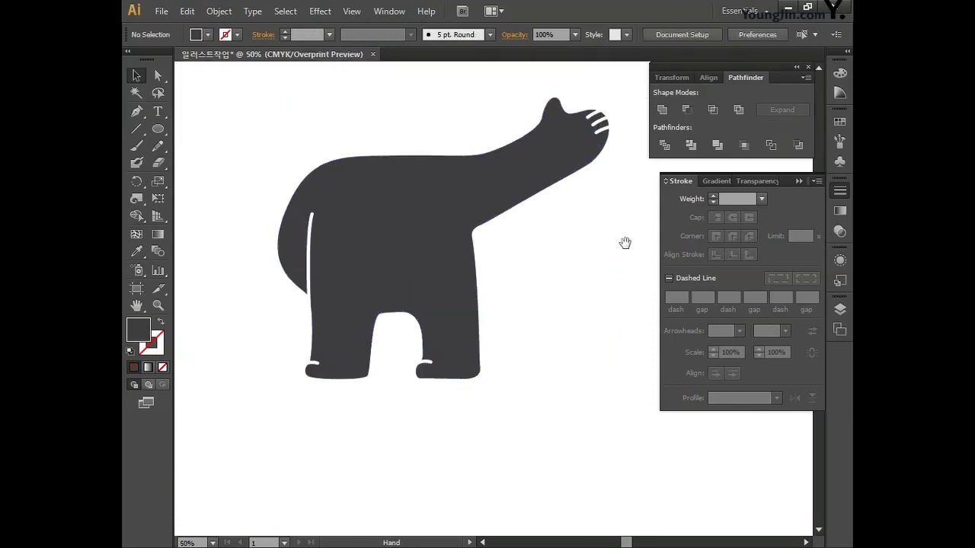
drag(624, 242, 588, 288)
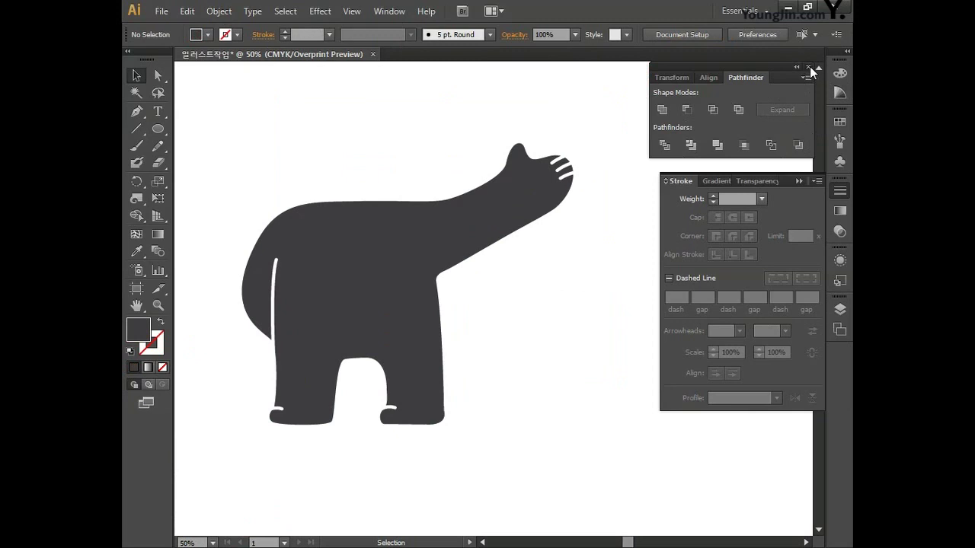
click(808, 67)
click(840, 190)
Draw a wavy path with the Pen tool from beside the rump across the upper body to above the neck.
key(space)
drag(606, 274, 666, 292)
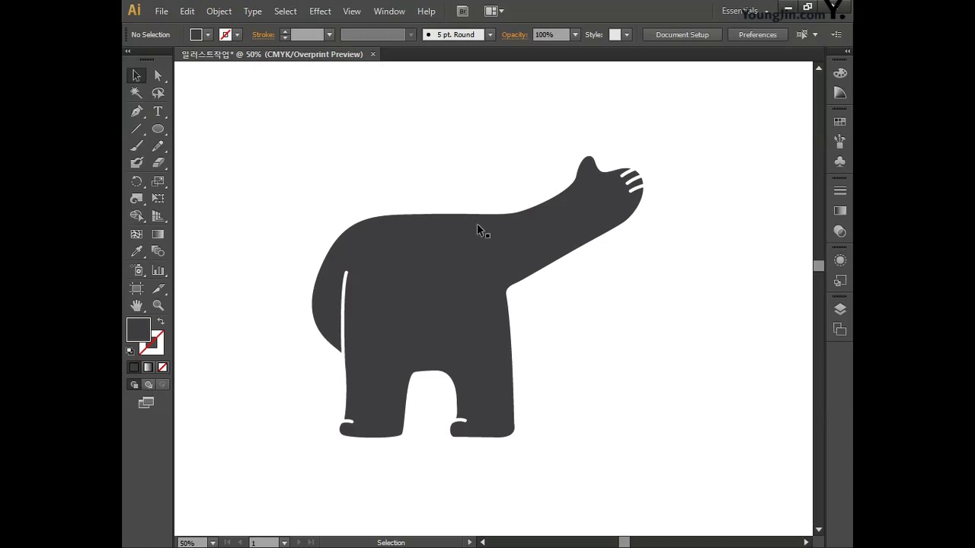
click(137, 114)
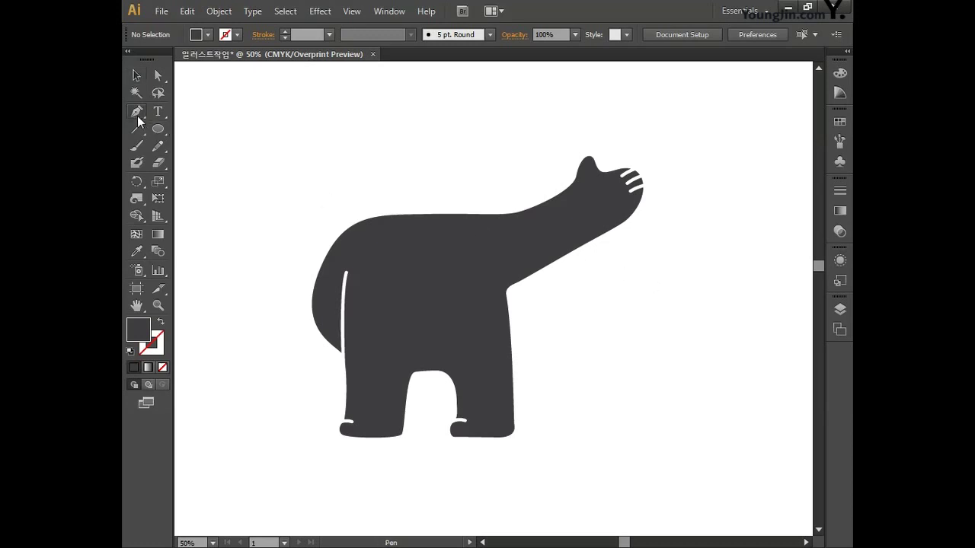
click(294, 281)
drag(365, 250, 394, 260)
drag(458, 248, 488, 237)
drag(526, 186, 530, 163)
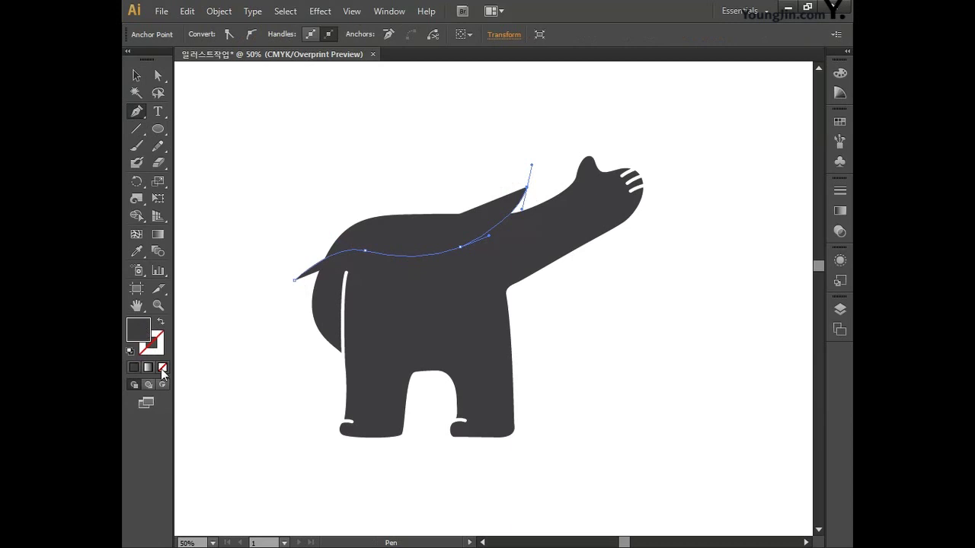
Give the wavy path no fill and a bright red stroke, C 0, M 96.88, Y 97.56, K 0.
key(shift+x)
double_click(152, 344)
click(640, 181)
click(662, 173)
click(799, 177)
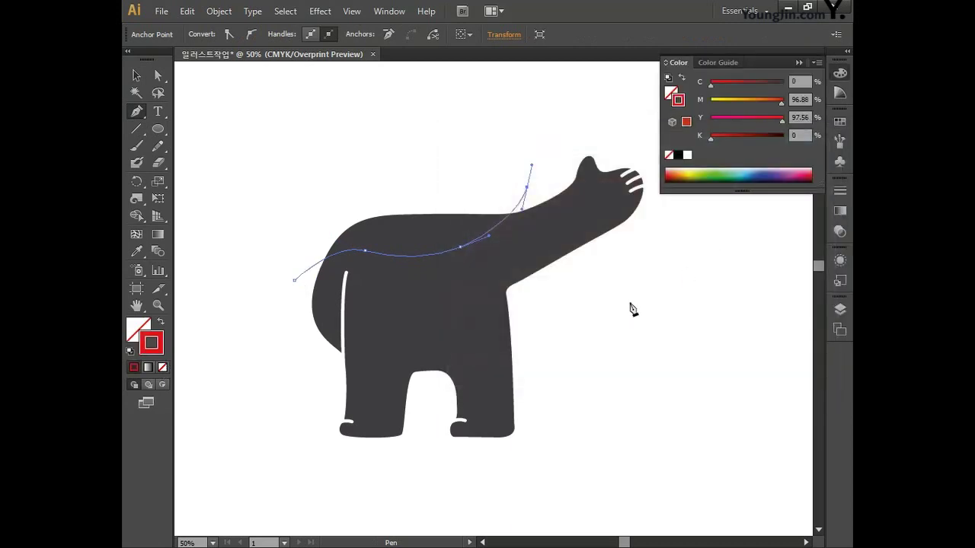
Split the dark grey animal shape along the wavy red path with the Pathfinder Divide operation.
click(136, 76)
click(236, 105)
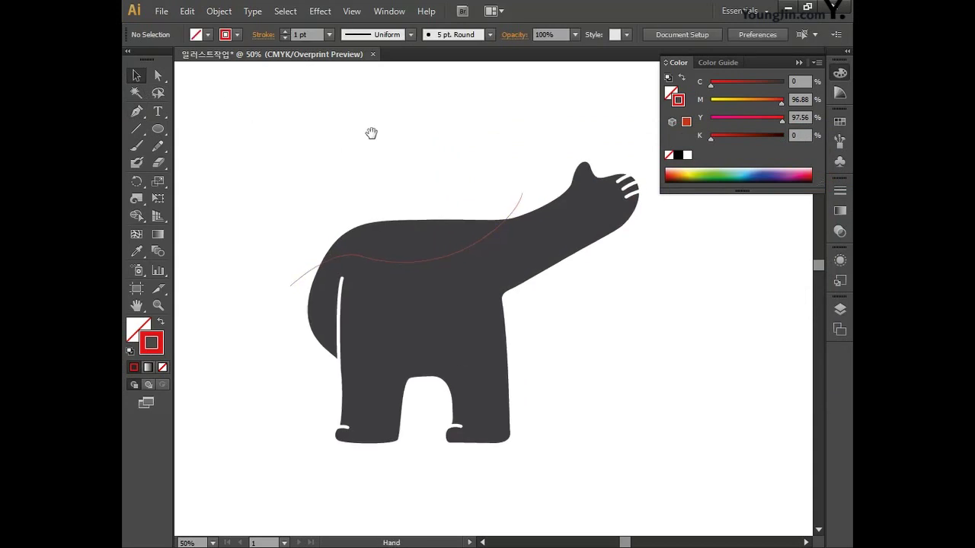
drag(335, 163, 573, 374)
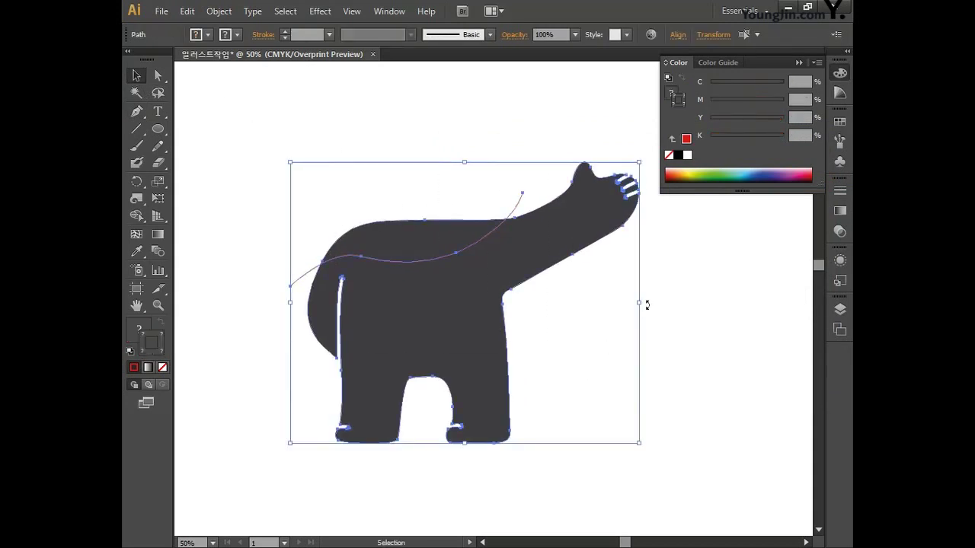
click(840, 73)
click(380, 15)
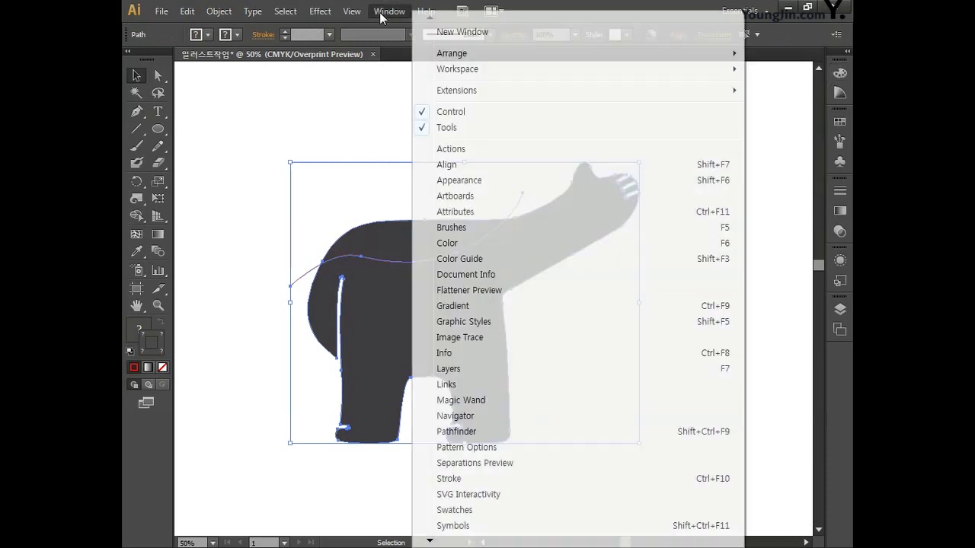
click(471, 433)
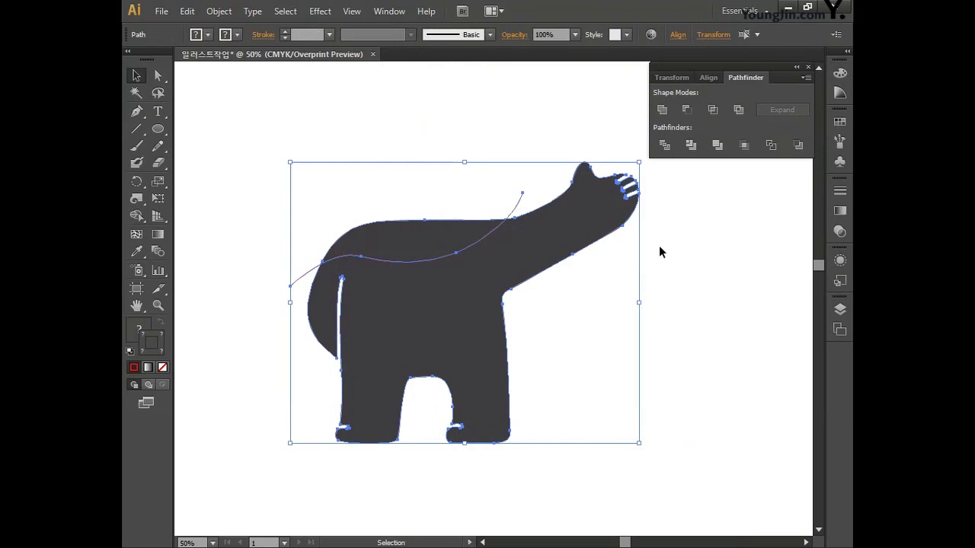
click(665, 147)
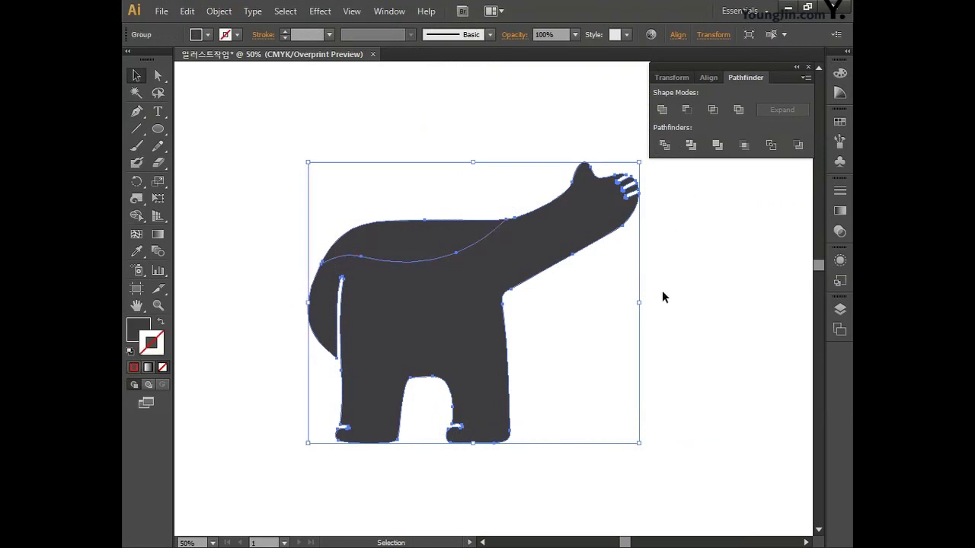
Select only the divided upper back section and fill it with C 81, M 75, Y 70, K 45.
click(159, 76)
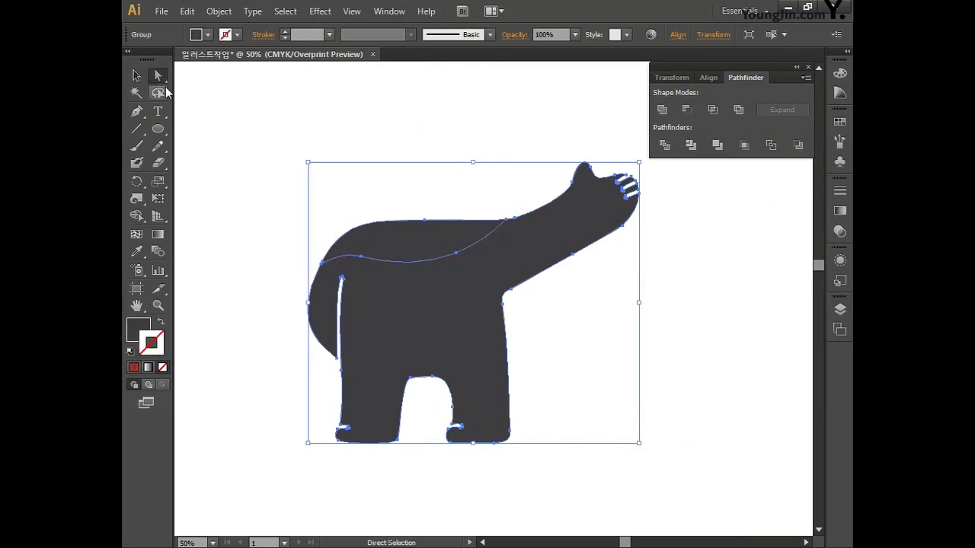
click(271, 115)
click(425, 230)
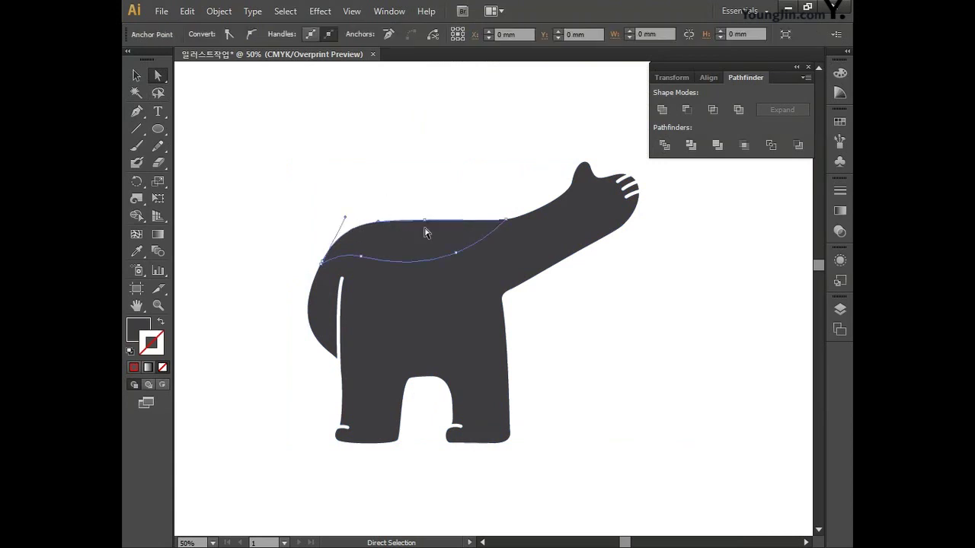
double_click(139, 329)
click(792, 297)
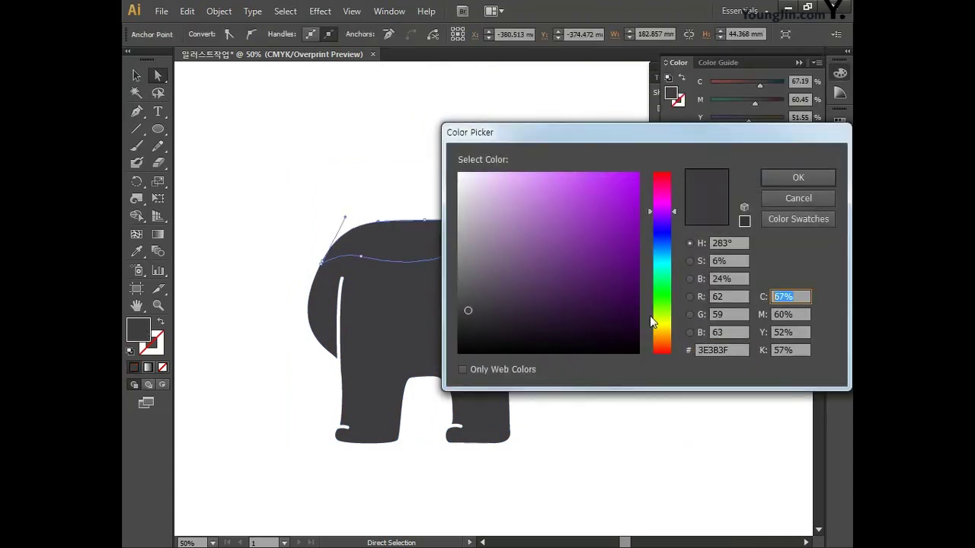
text(81)
key(Tab)
text(75)
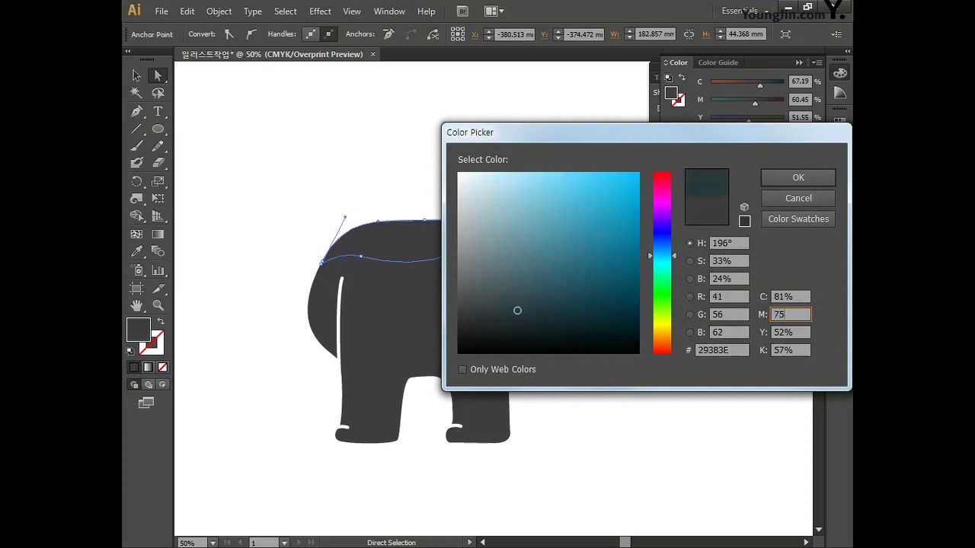
key(Tab)
text(7)
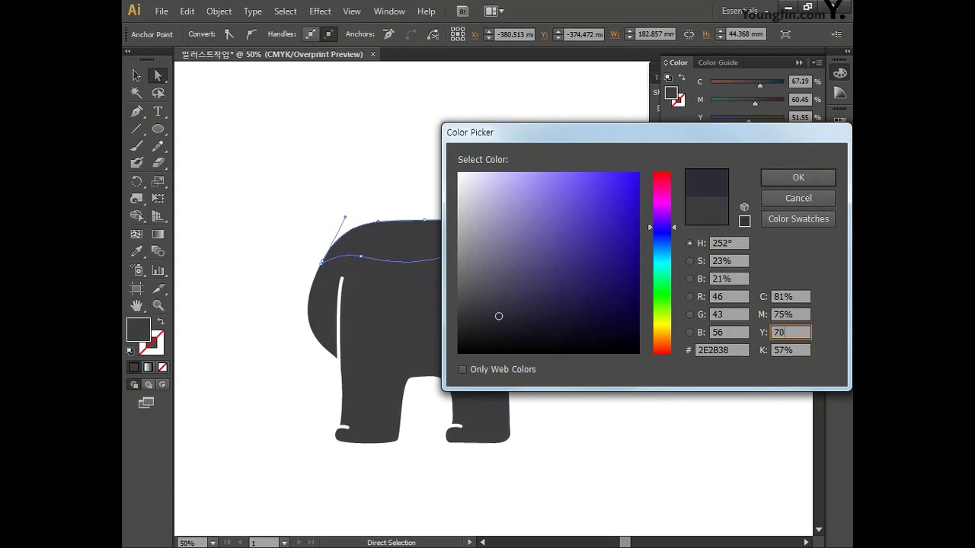
key(Tab)
text(45)
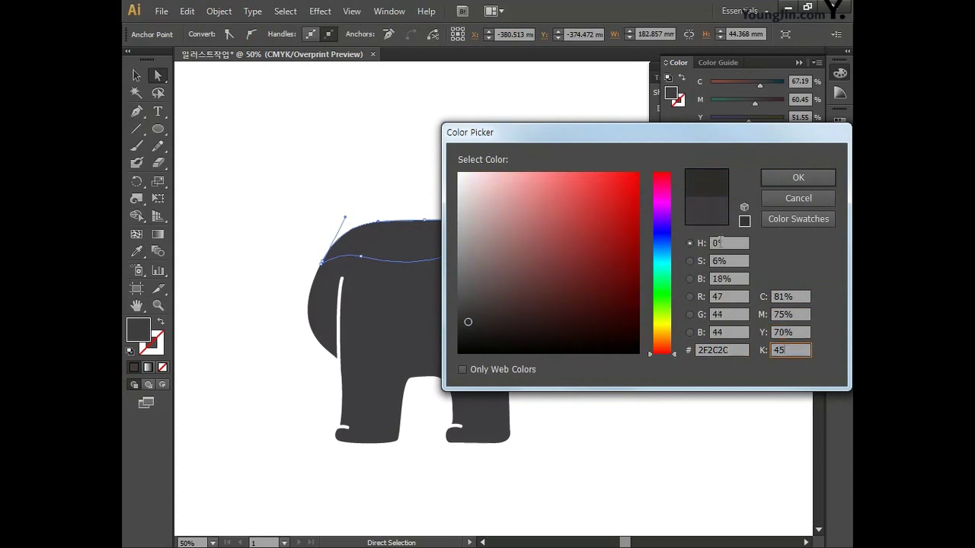
click(795, 176)
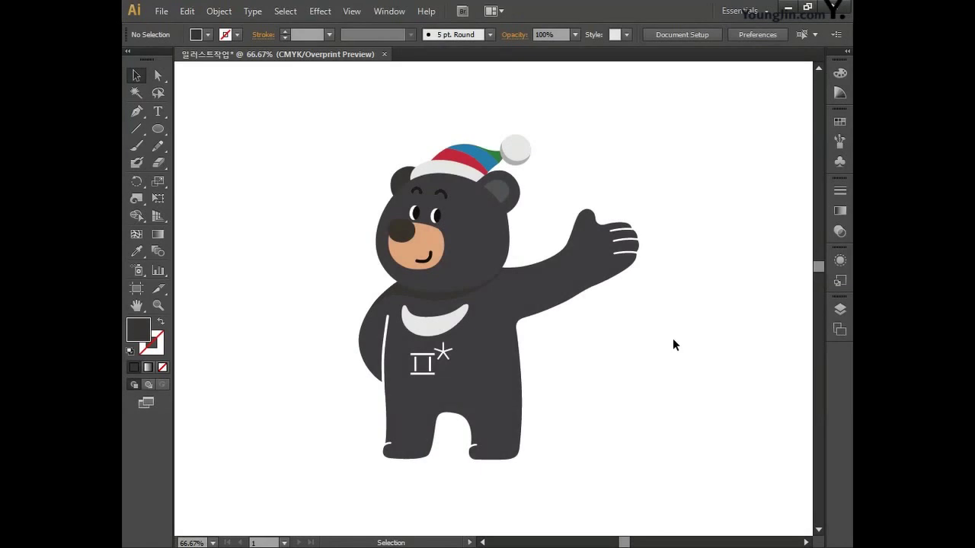
Group all the parts of the finished bear in the Santa-style hat and deselect it.
key(space)
drag(632, 343, 631, 343)
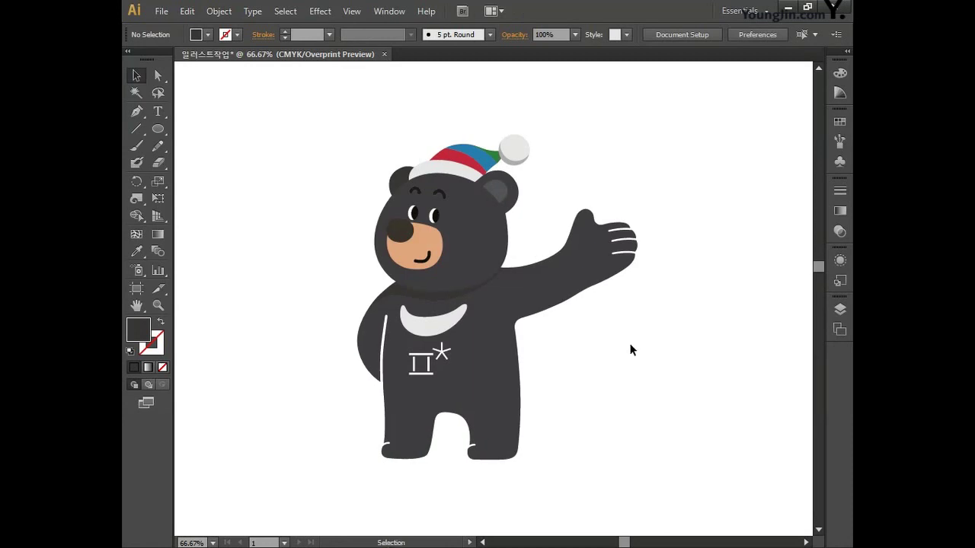
drag(609, 463, 278, 121)
click(219, 11)
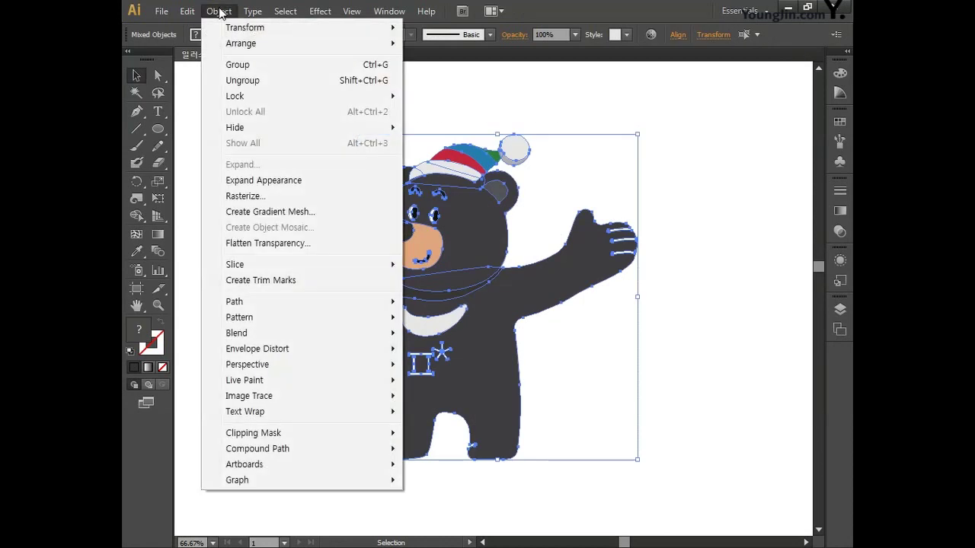
click(242, 65)
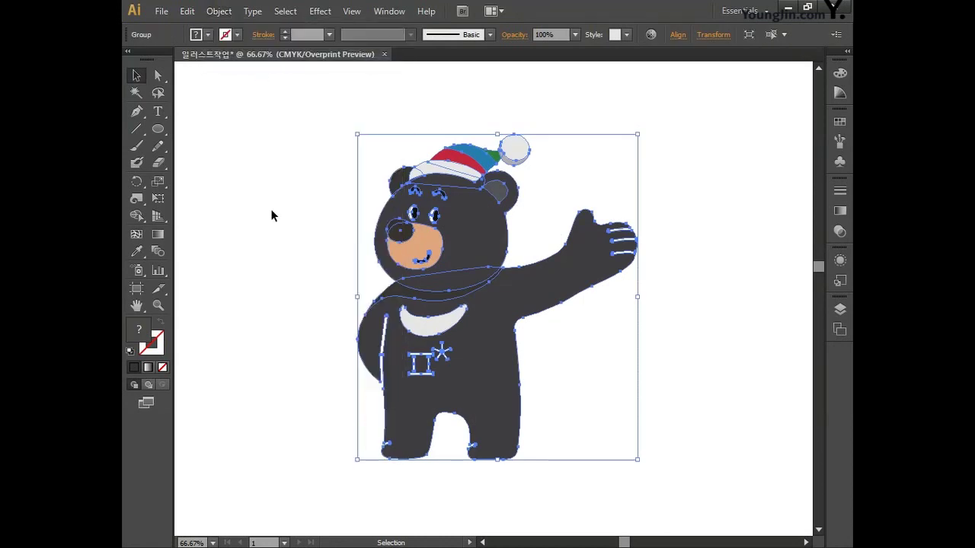
click(271, 212)
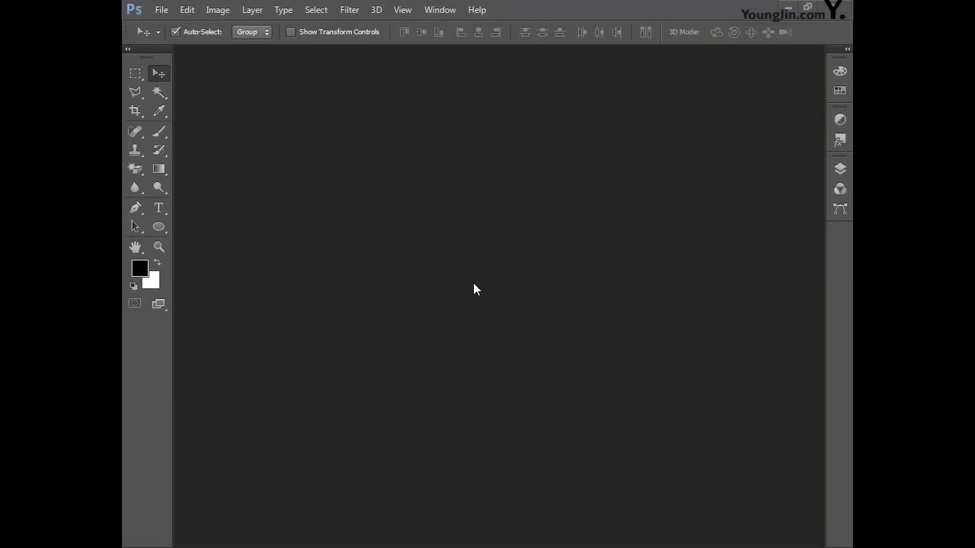
In Photoshop, start a new document with a width of 161 mm and a height of 251 mm.
click(161, 9)
click(169, 26)
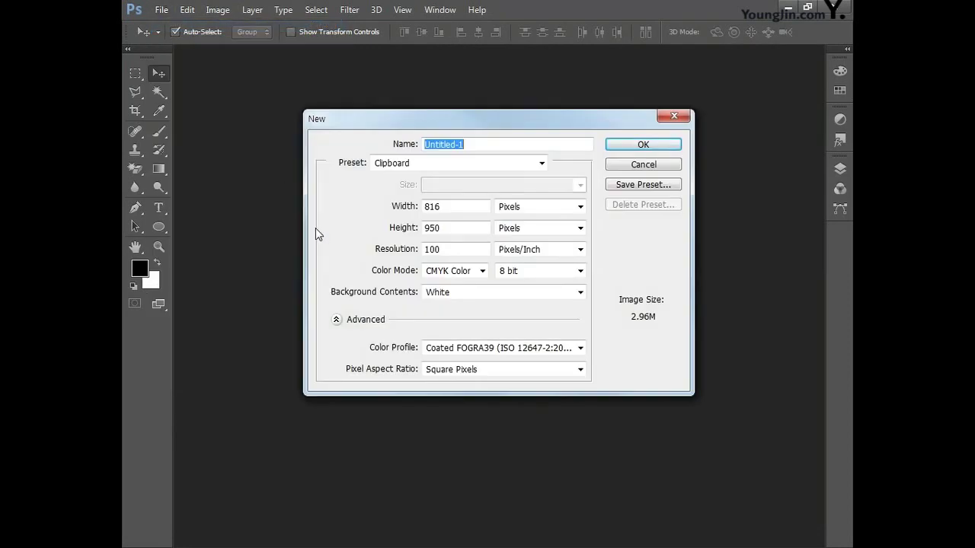
double_click(472, 207)
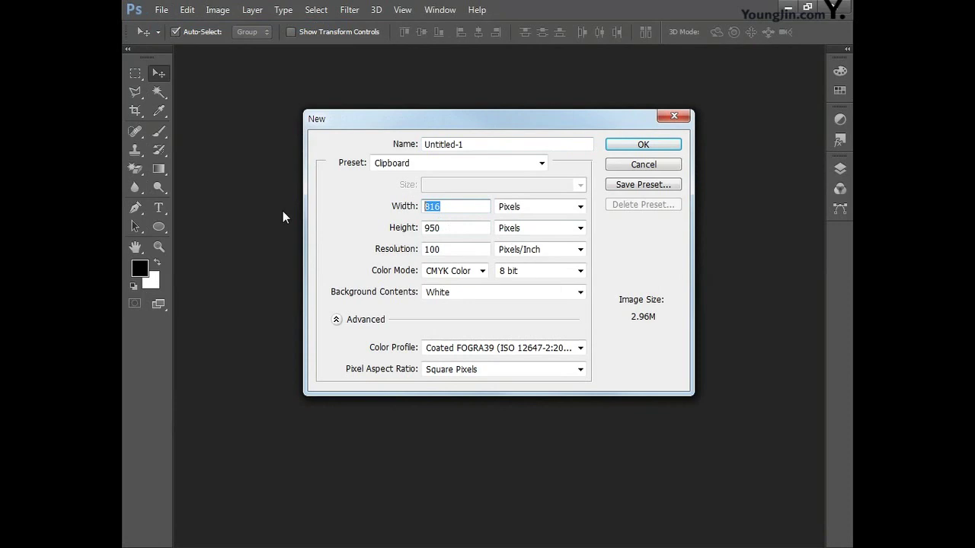
text(161)
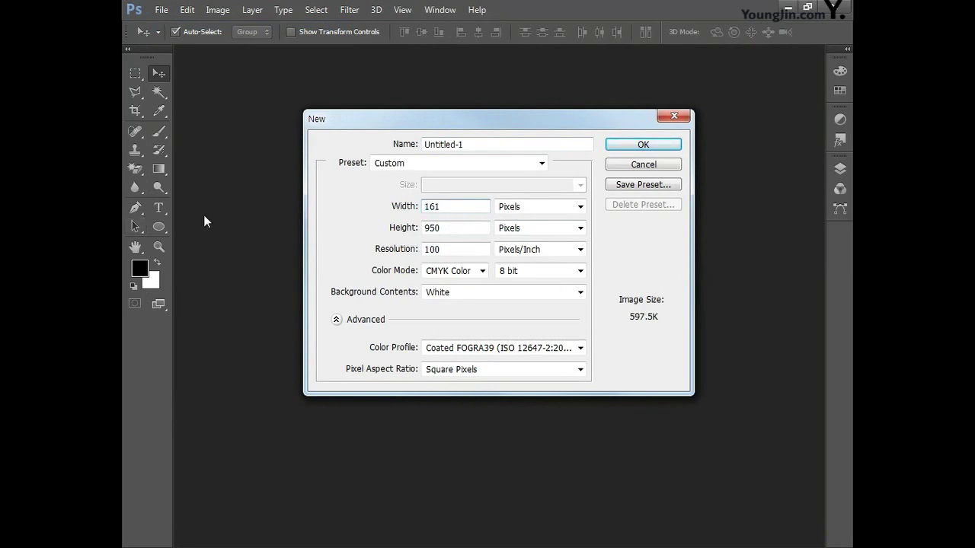
click(525, 207)
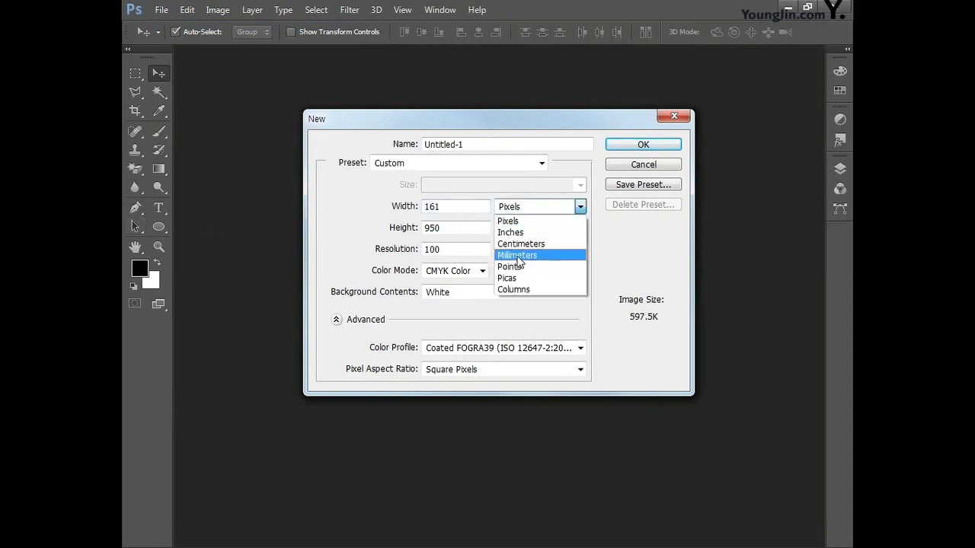
click(564, 257)
drag(462, 224, 351, 228)
text(251)
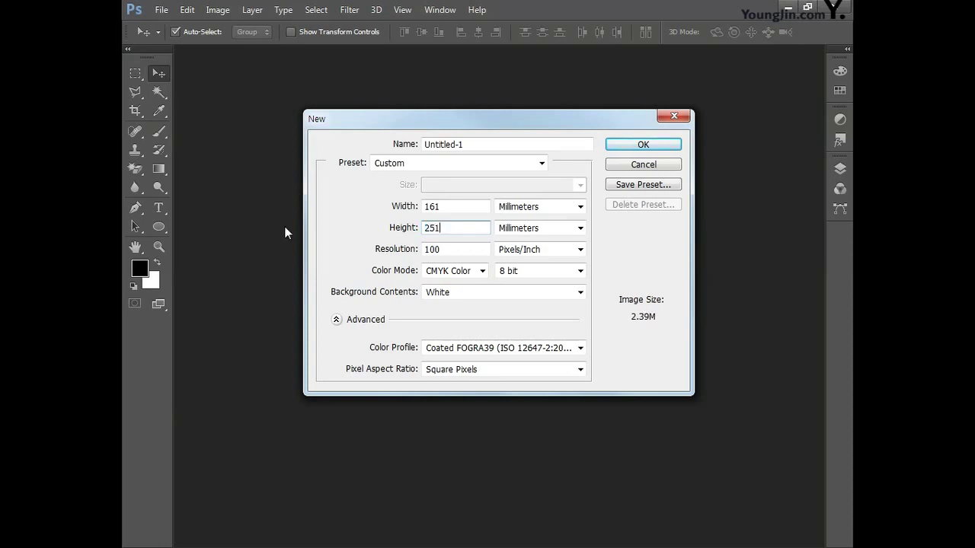
Set the new document's resolution to 100 pixels/inch and its colour mode to CMYK Color, and create it.
drag(448, 249, 344, 248)
text(100)
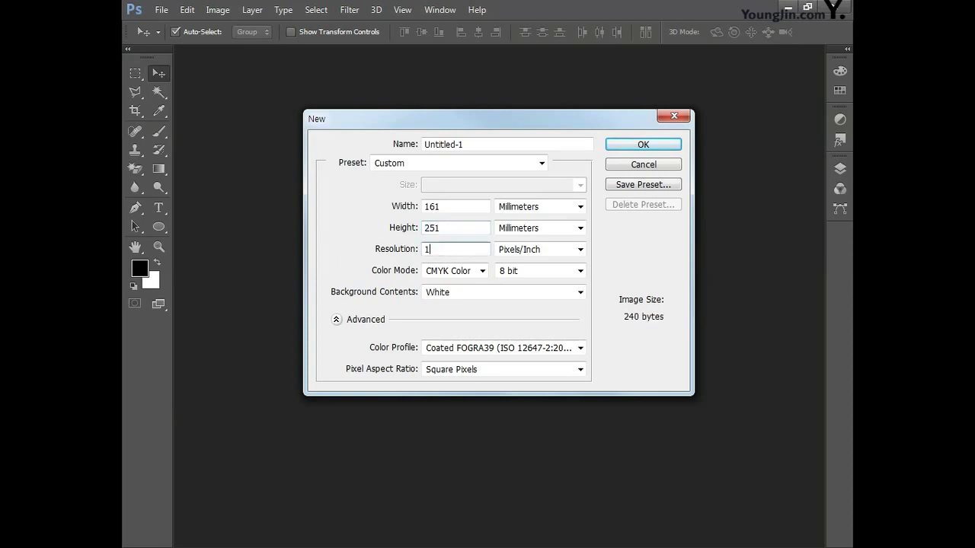
click(452, 274)
click(463, 320)
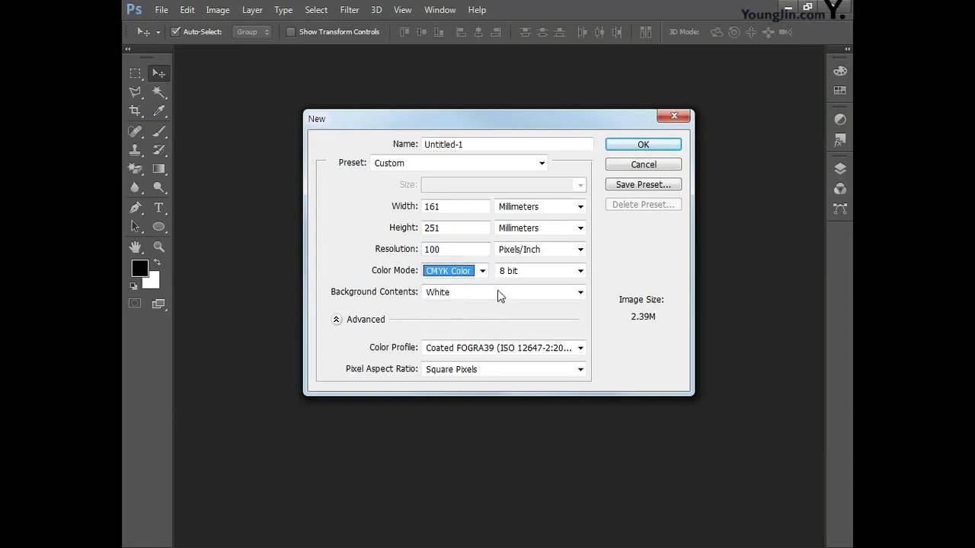
click(641, 146)
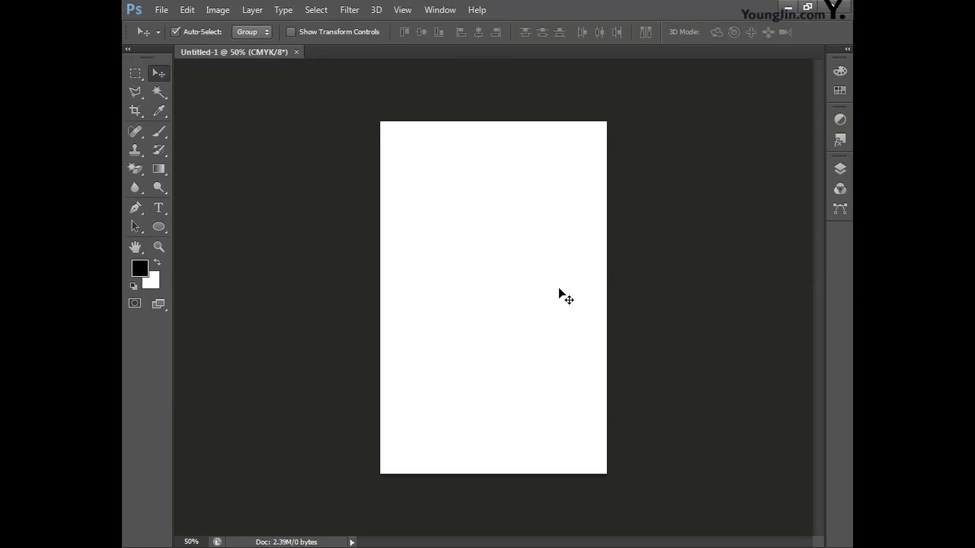
Copy the red diagonal grid from the Illustrator file 일러스트작업.ai and place it in the new Photoshop document.
key(ctrl+plus)
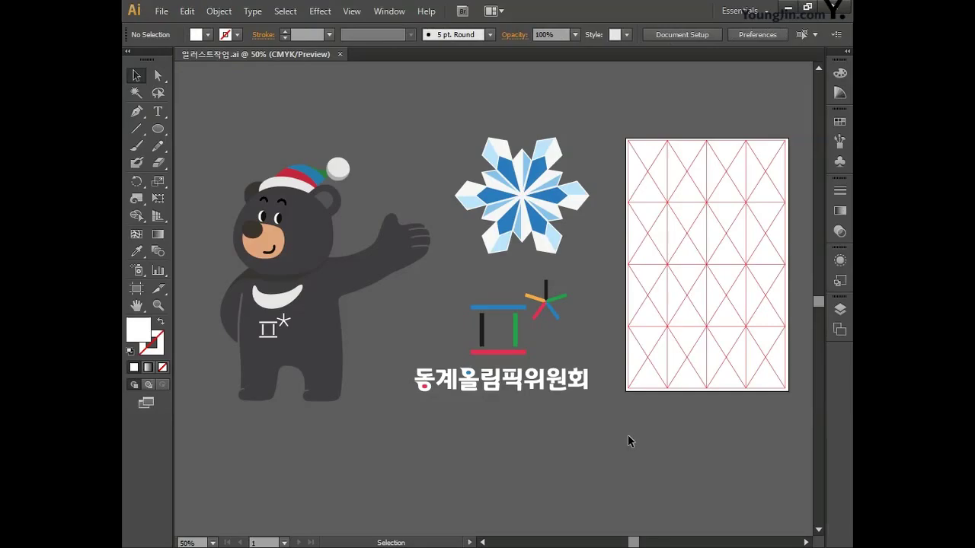
drag(621, 124, 803, 424)
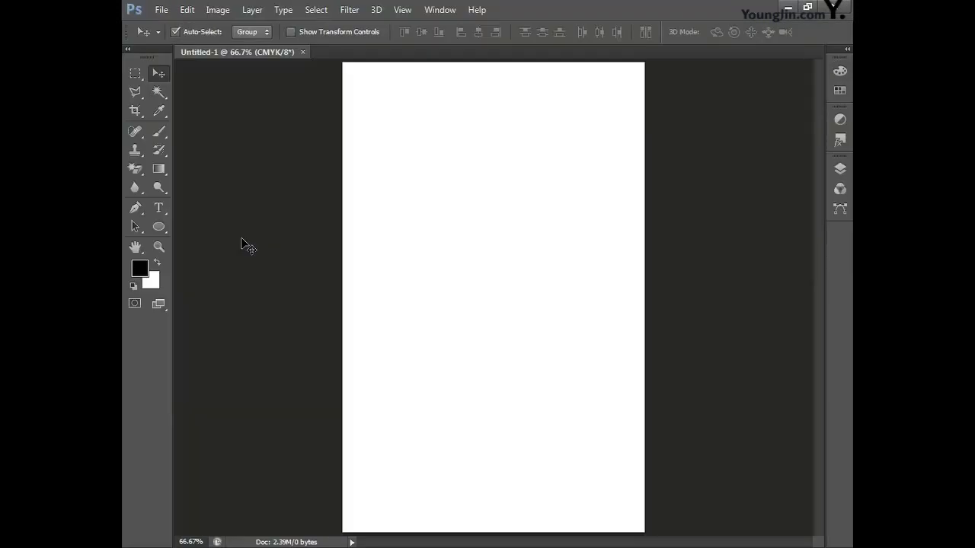
key(ctrl+v)
click(539, 176)
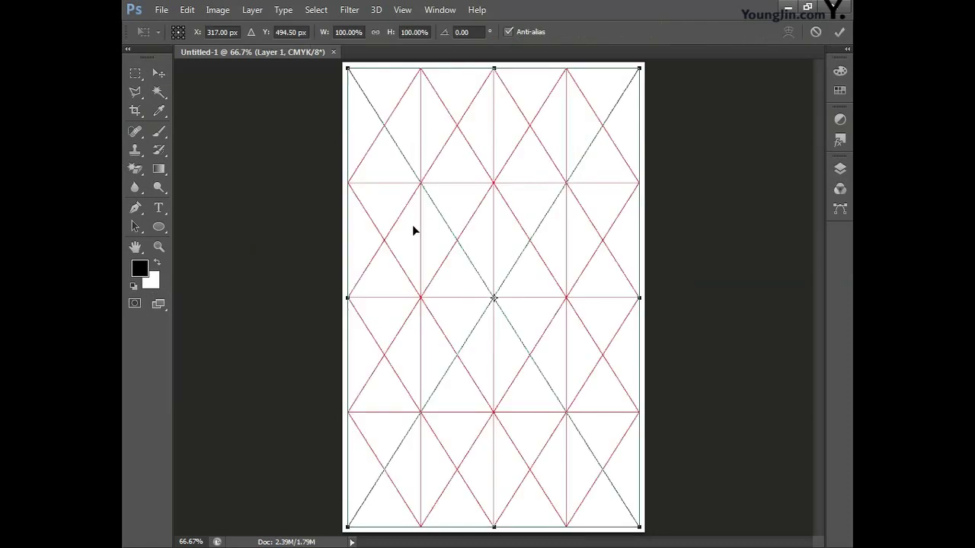
key(Return)
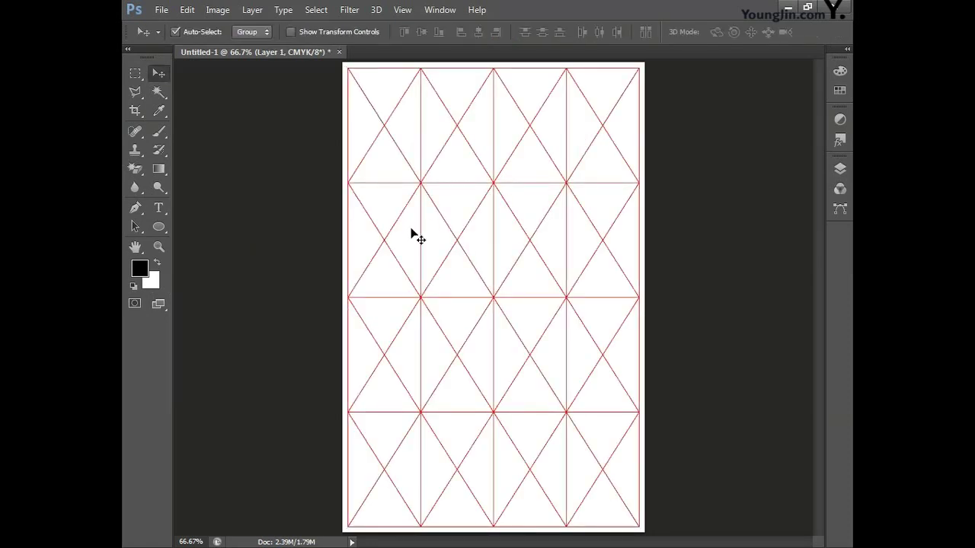
Rename the pasted grid's layer as 그리드 and lock it completely.
click(841, 174)
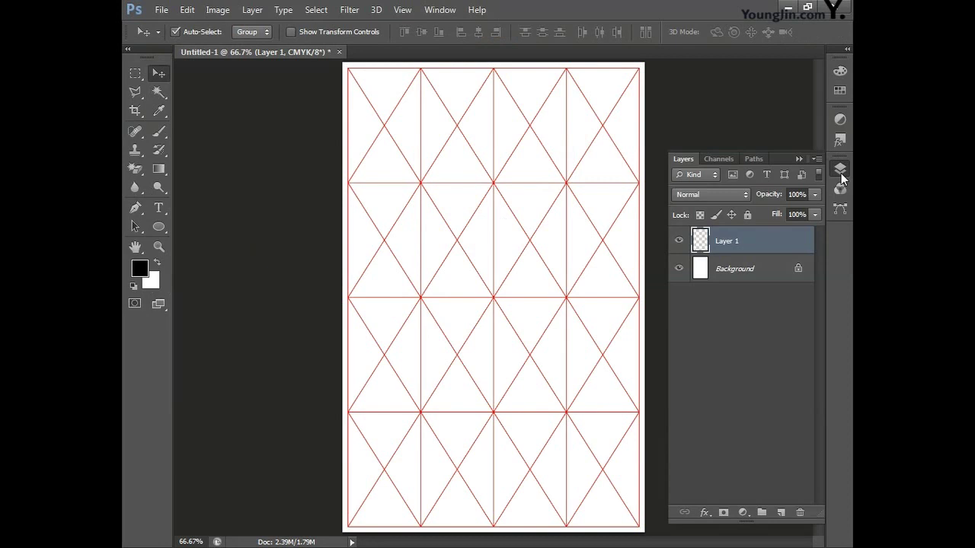
shift+click(751, 270)
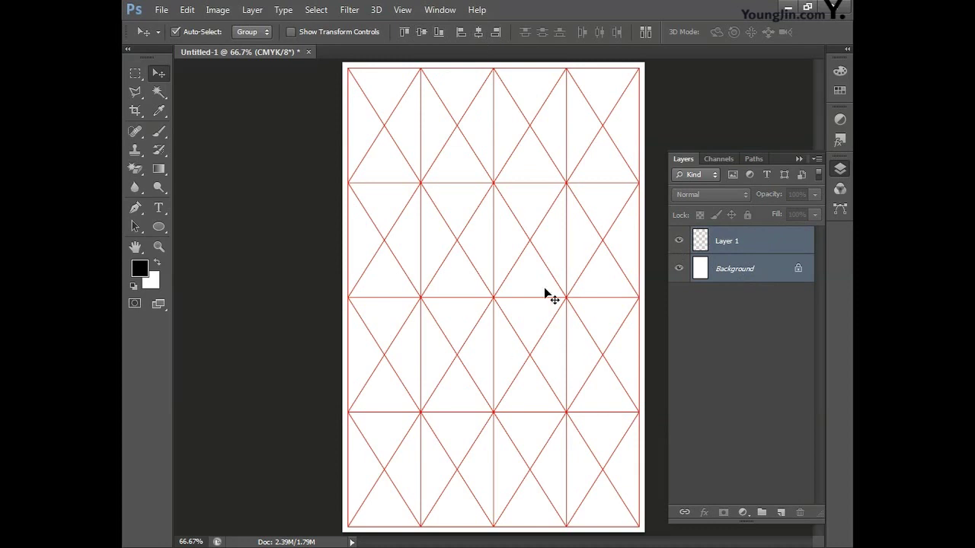
double_click(730, 245)
text(그리드)
key(Return)
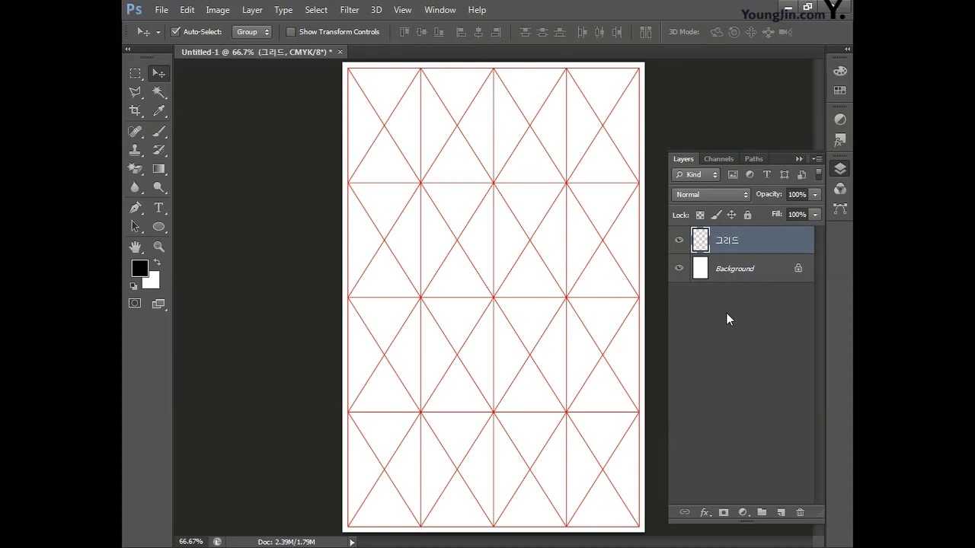
click(748, 216)
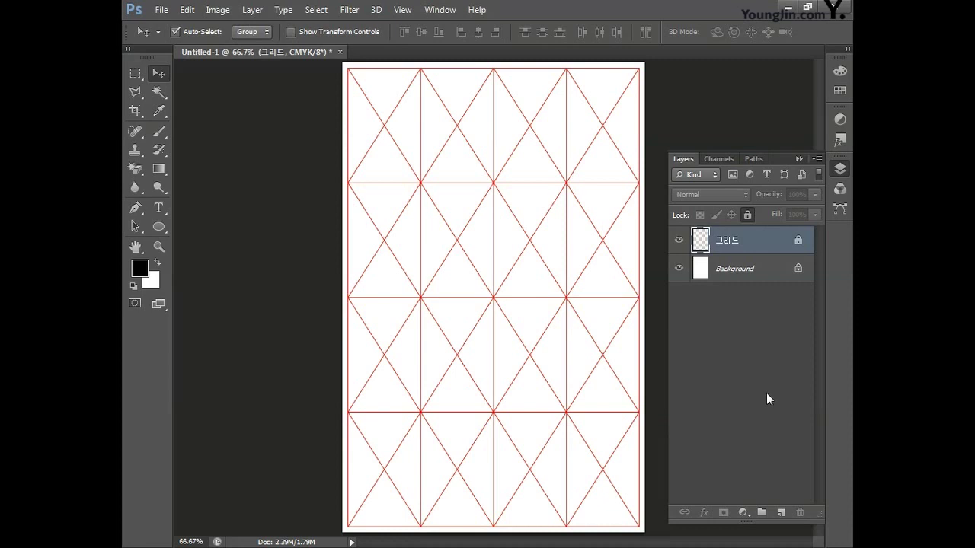
Add a new layer between the 그리드 layer and the Background and name it 배경.
click(780, 513)
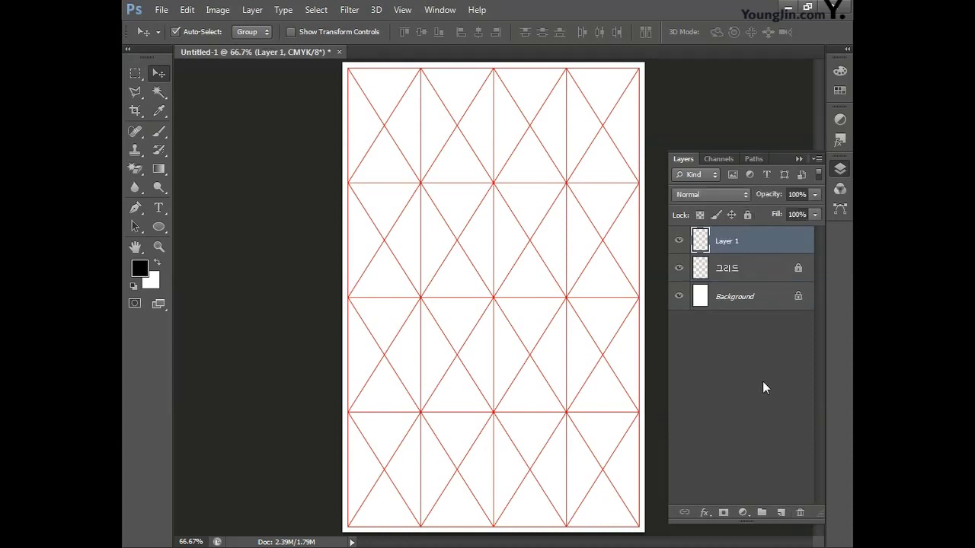
drag(752, 243, 751, 272)
double_click(724, 268)
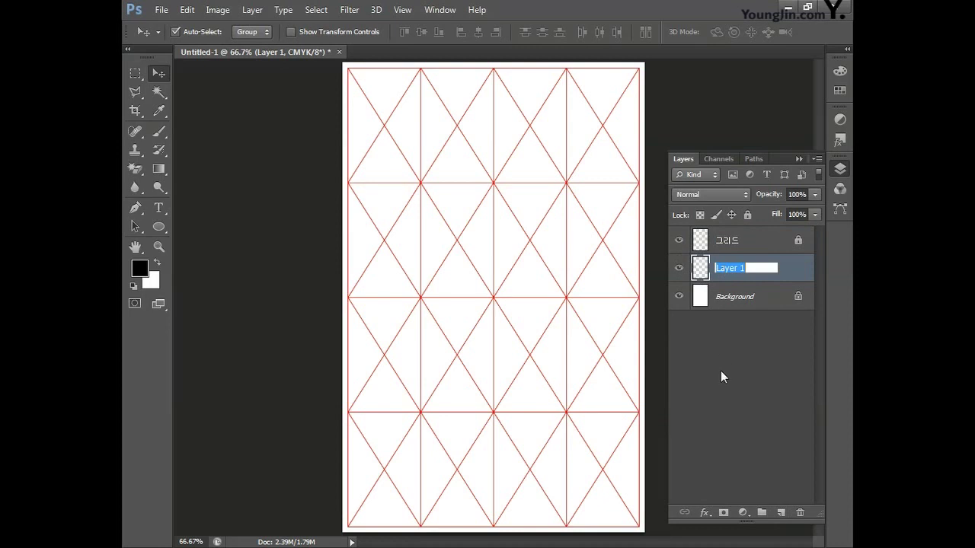
text(배경)
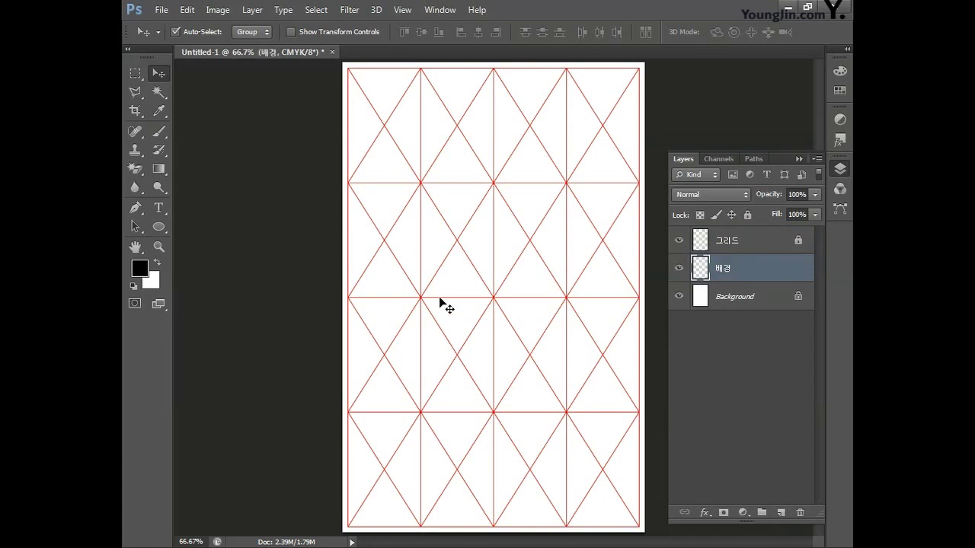
Choose the Gradient tool and set the foreground colour to C 70, M 15, Y 0, K 0.
click(159, 168)
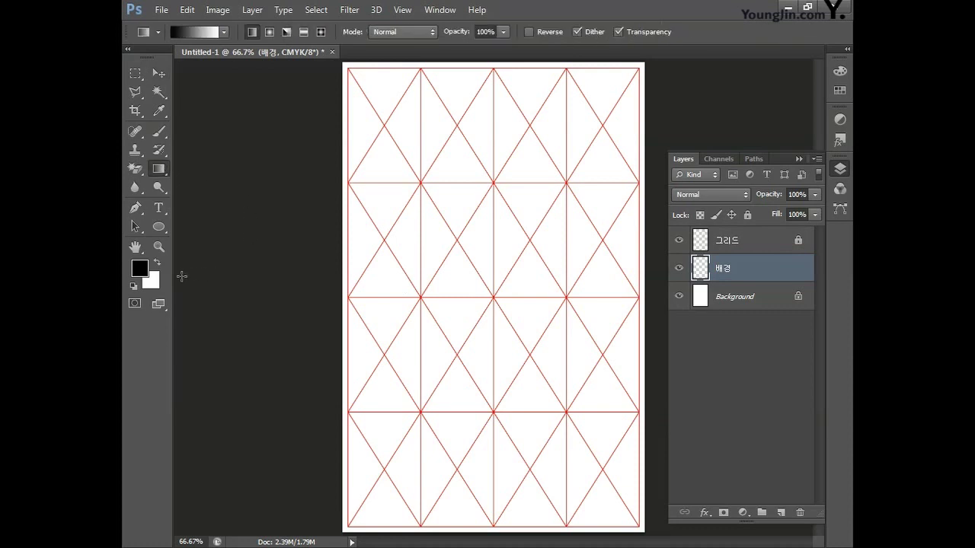
click(139, 268)
double_click(651, 449)
text(70)
key(Tab)
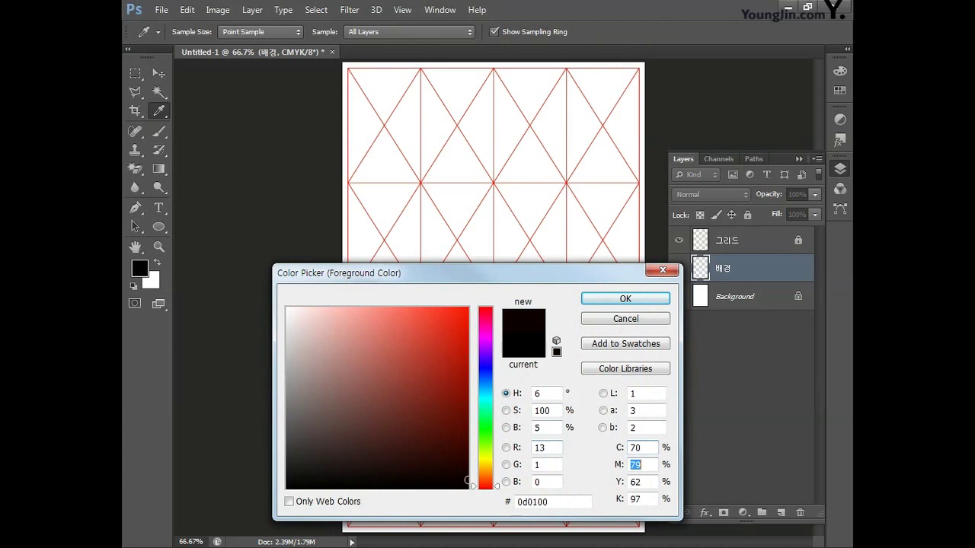
text(15)
key(Tab)
text(0)
key(Tab)
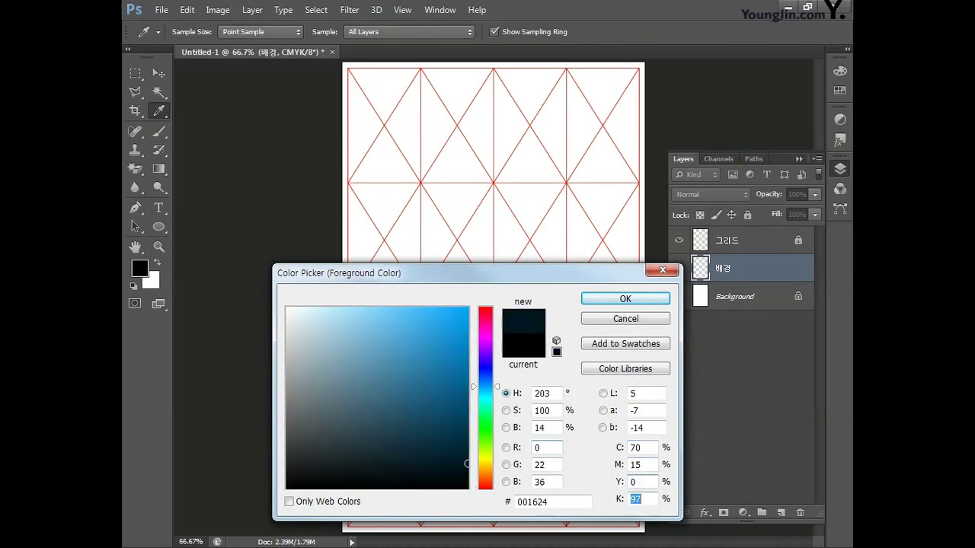
text(0)
key(Tab)
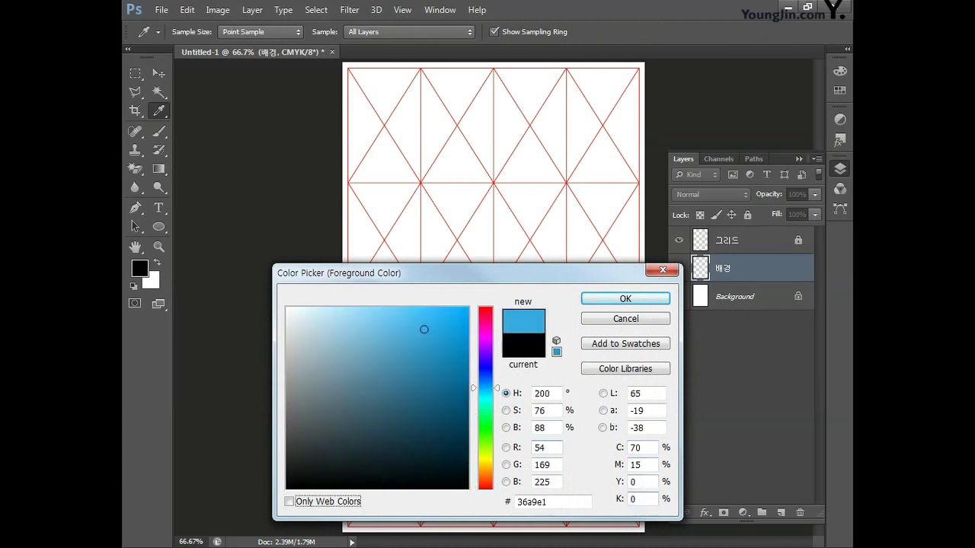
click(645, 303)
Set the background colour to C 90, M 55, Y 0, K 0.
click(156, 285)
double_click(646, 447)
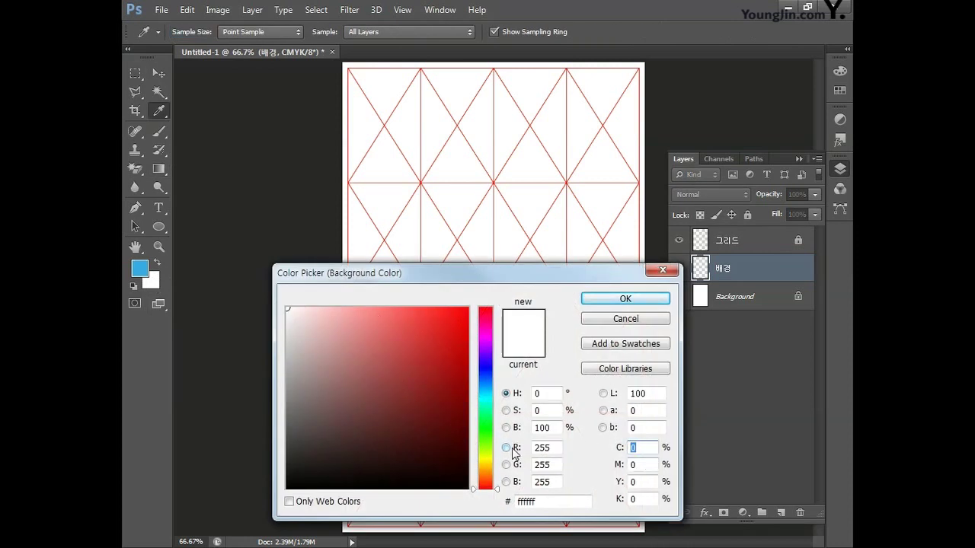
text(90)
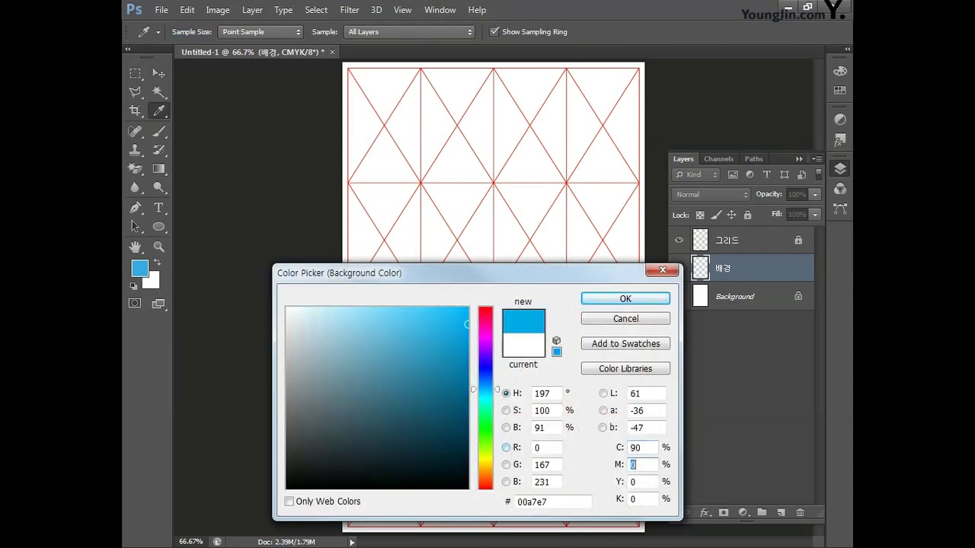
text(55)
key(Tab)
key(Tab)
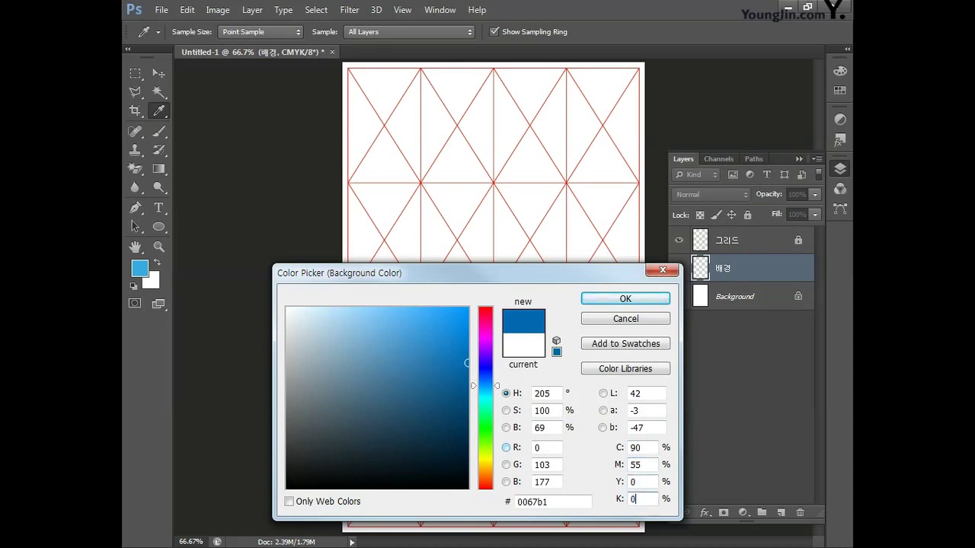
click(609, 301)
Fill the 배경 layer with a linear foreground-to-background gradient running horizontally from the grid's left edge to its right edge.
key(g)
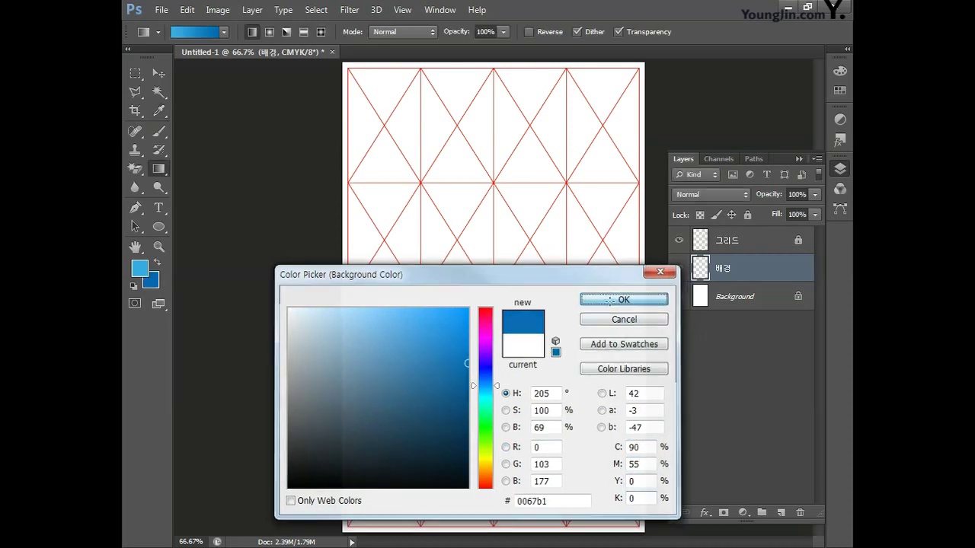
click(223, 32)
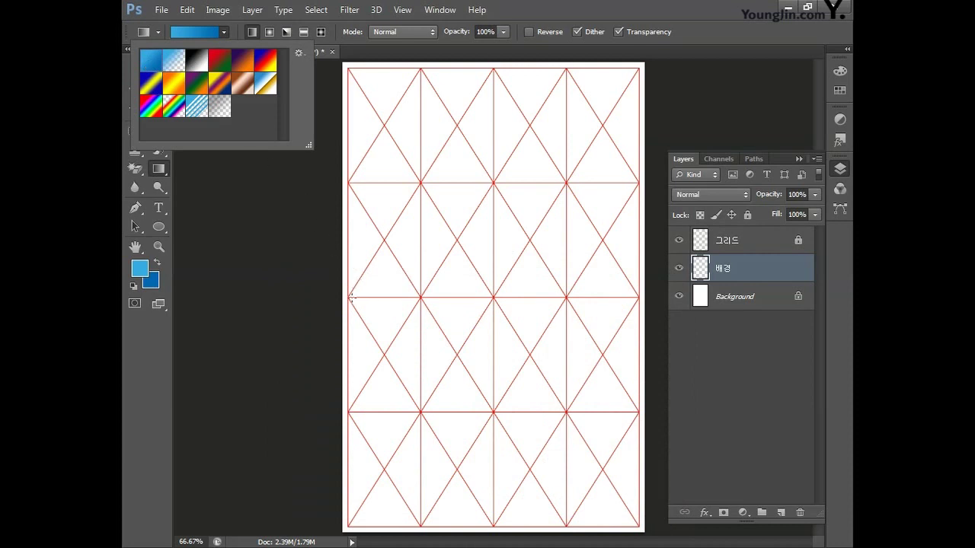
drag(350, 297, 636, 296)
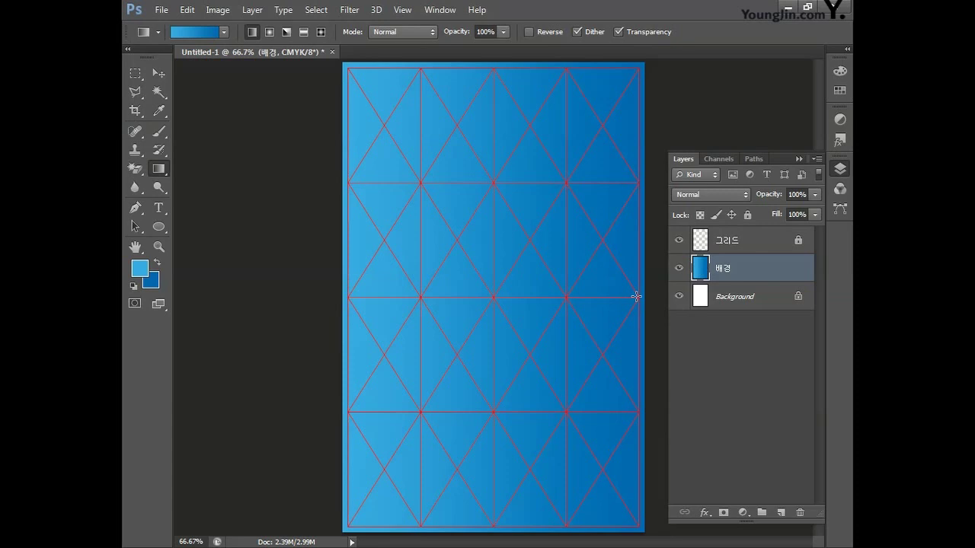
Add a new layer above the 배경 layer and name it 가로선 01.
click(779, 514)
double_click(727, 268)
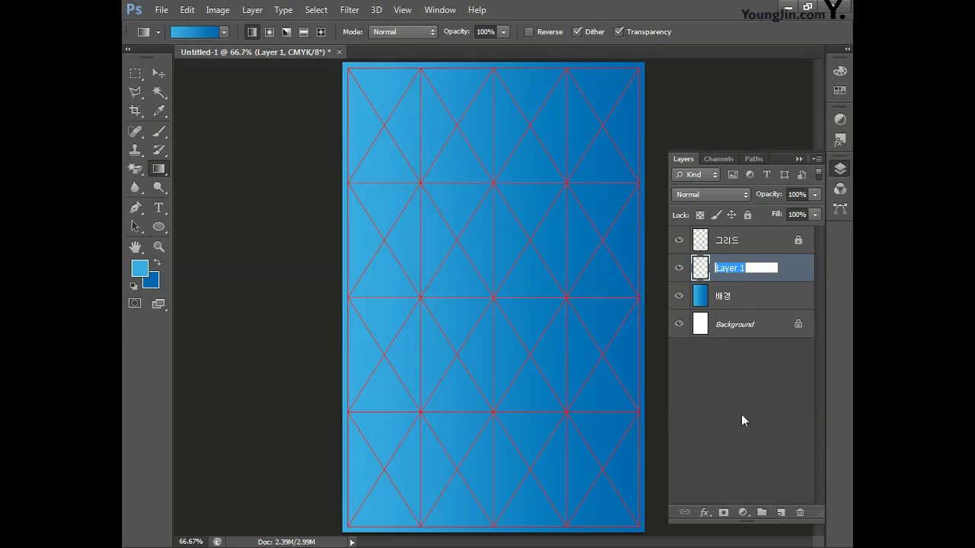
text(가로선 01)
key(Return)
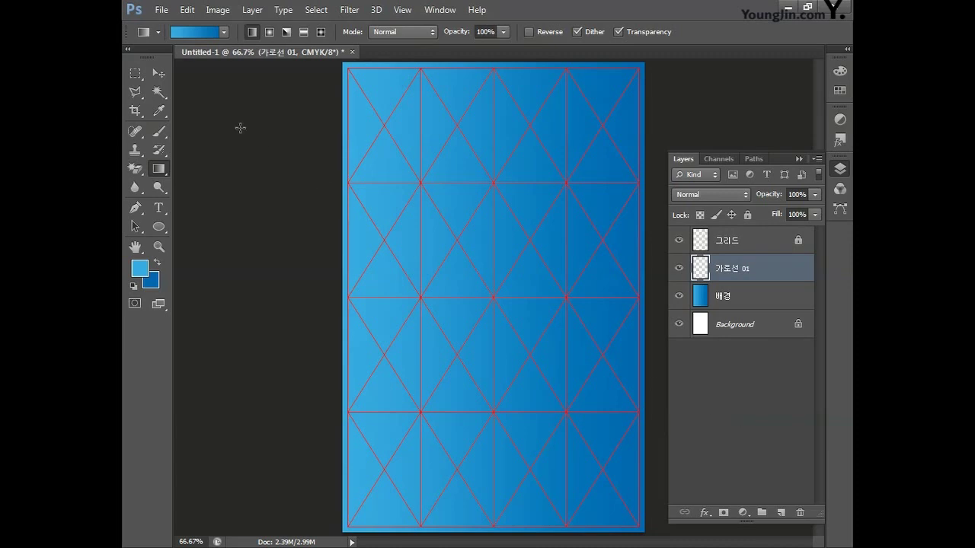
Fill a full-width rectangular band near the canvas's lower edge with C 45, M 0, Y 0, K 0 on the 가로선 01 layer.
click(136, 73)
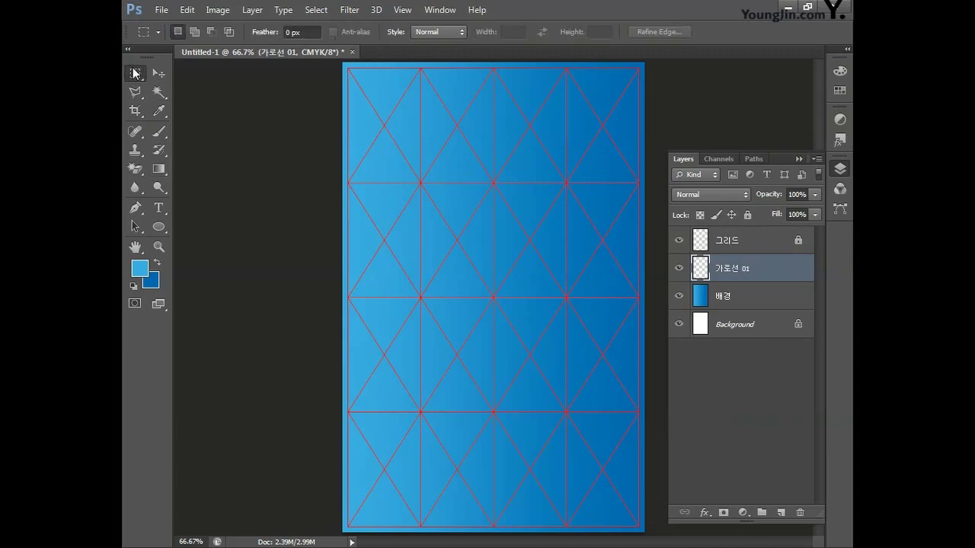
double_click(159, 247)
drag(402, 290, 348, 145)
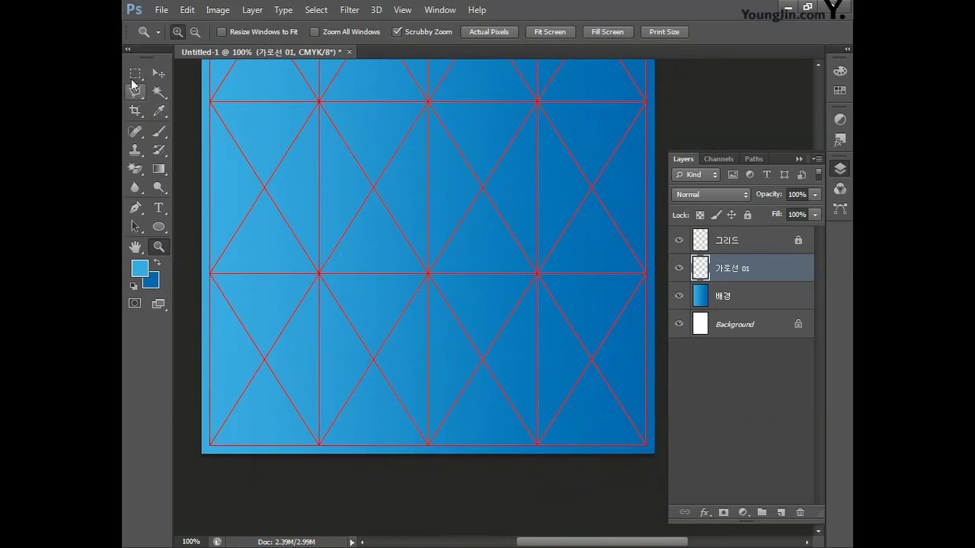
click(135, 75)
drag(191, 394, 711, 428)
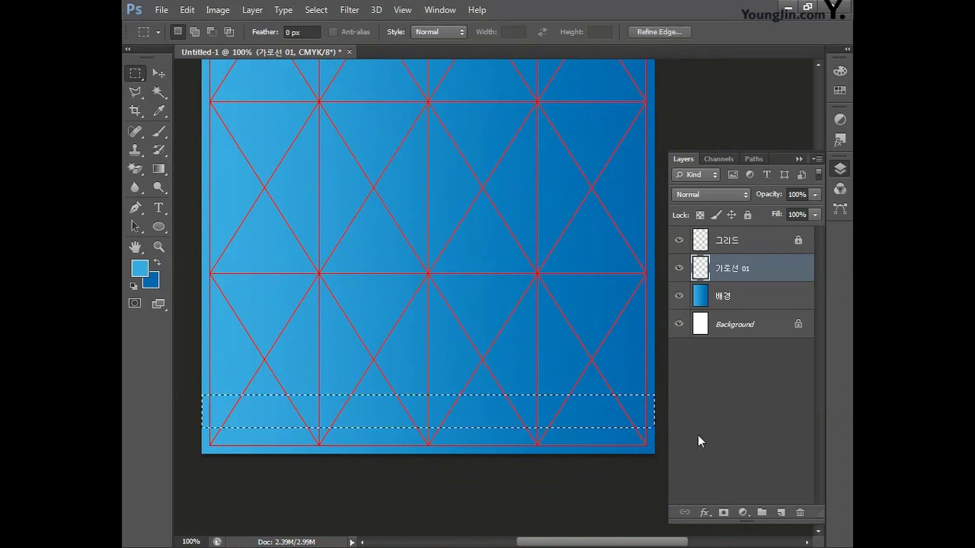
click(140, 268)
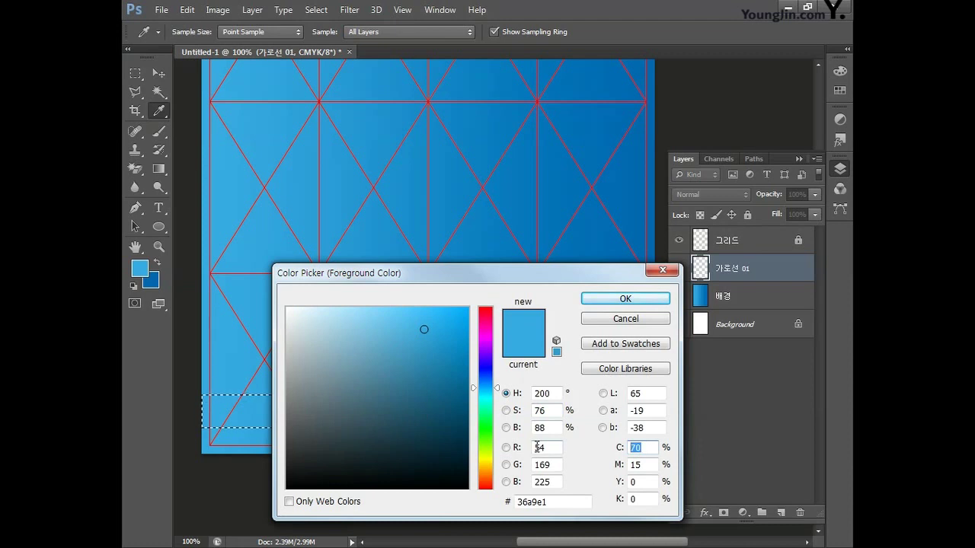
text(45)
key(Tab)
text(0)
key(Tab)
text(0)
key(Tab)
key(Return)
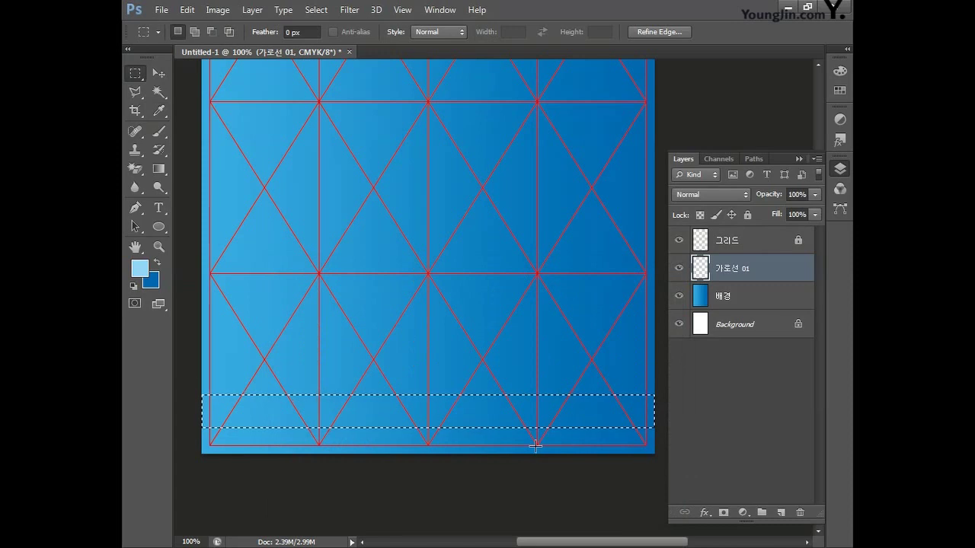
key(alt+Delete)
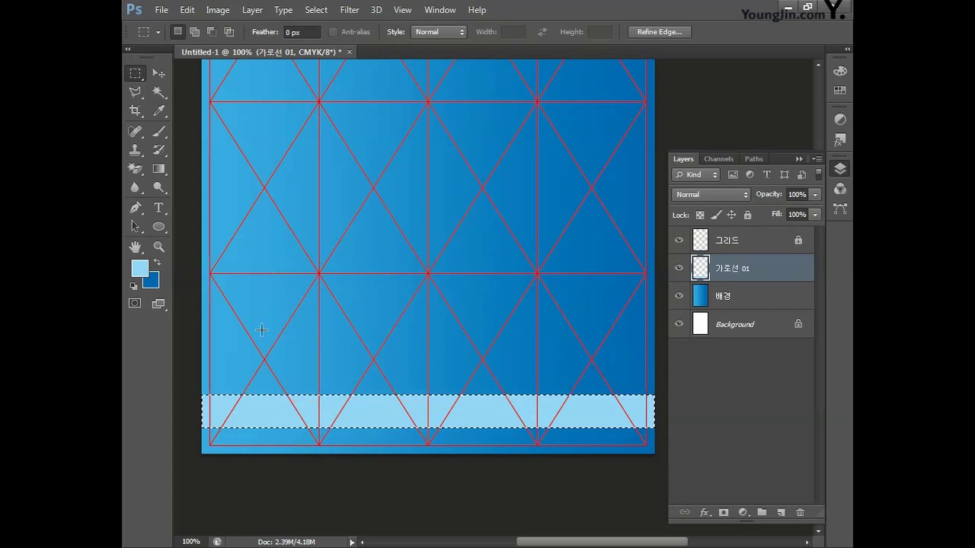
Fill a second, slightly thinner full-width band above the first with the same light blue, midway to the lowest interior grid line.
drag(190, 334, 694, 362)
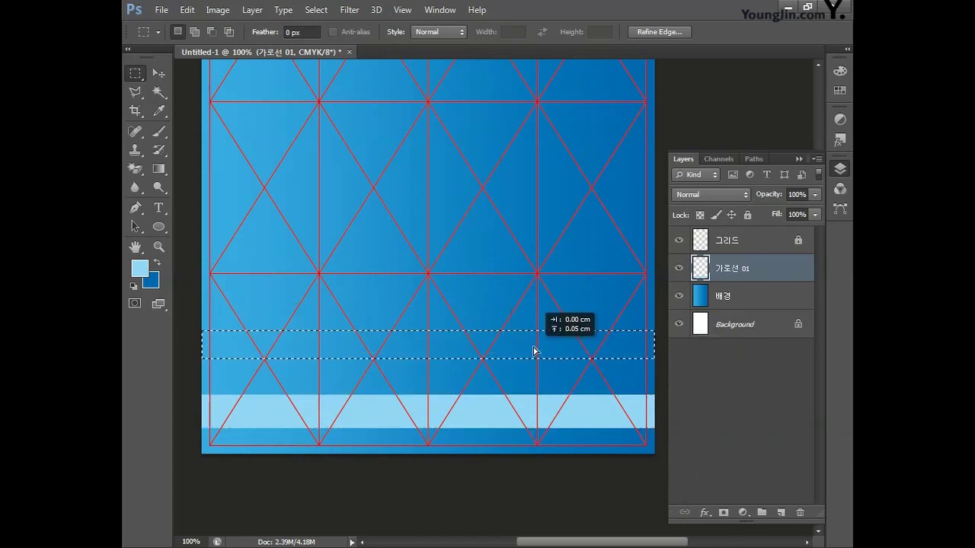
key(alt+BackSpace)
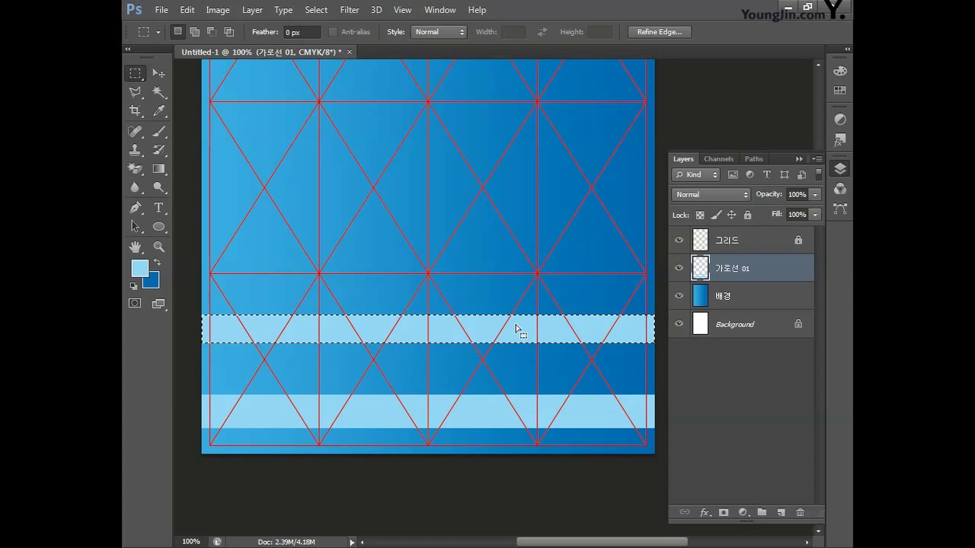
Add a new layer above 가로선 01 and name it 가로선 02.
click(782, 511)
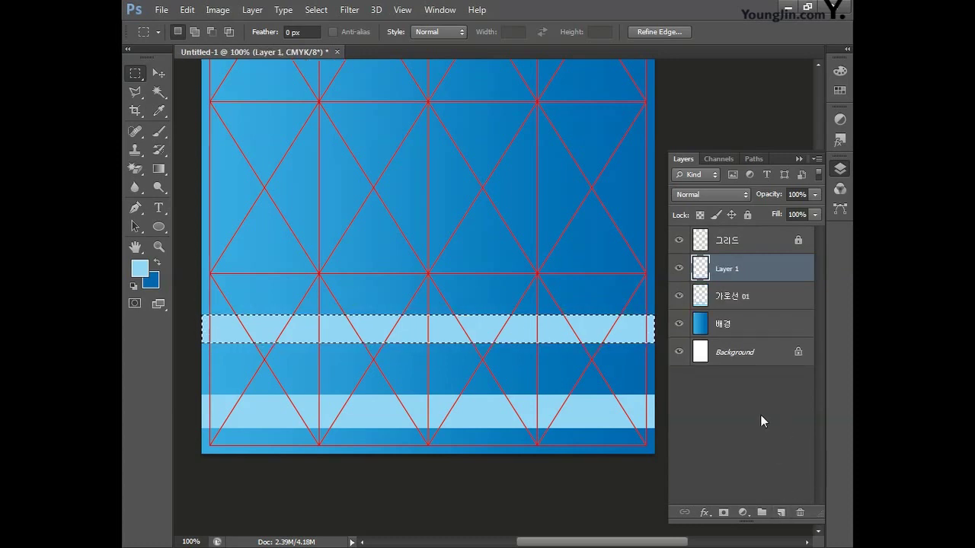
double_click(729, 268)
text(가)
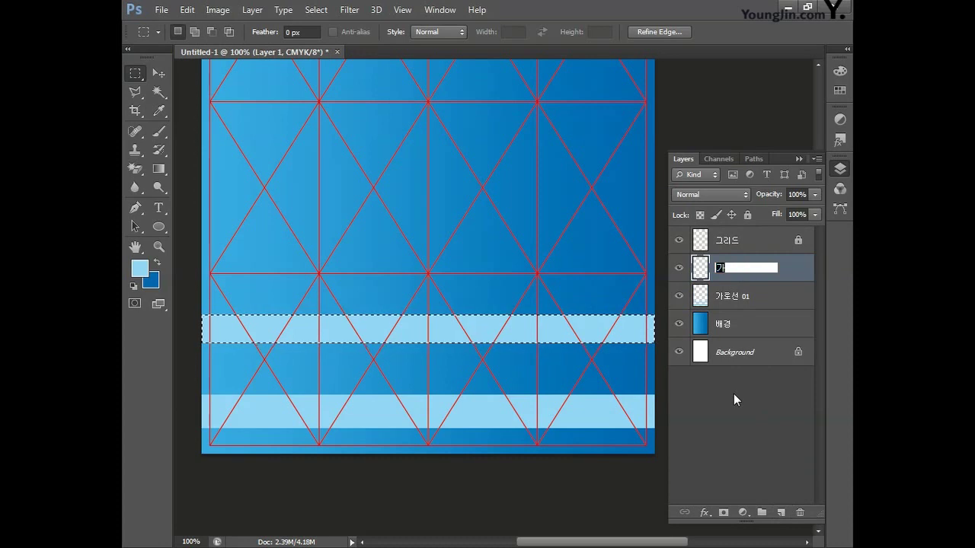
text(로선 02)
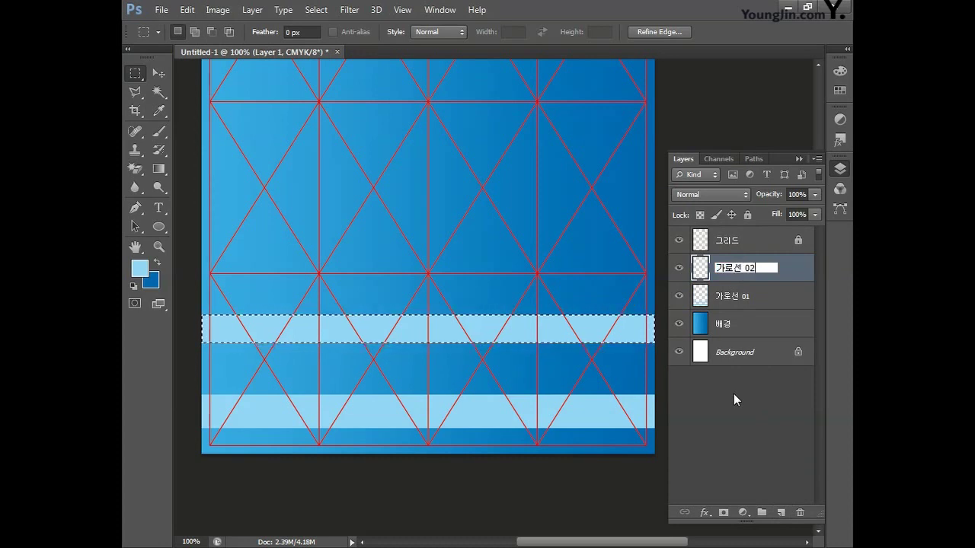
key(Return)
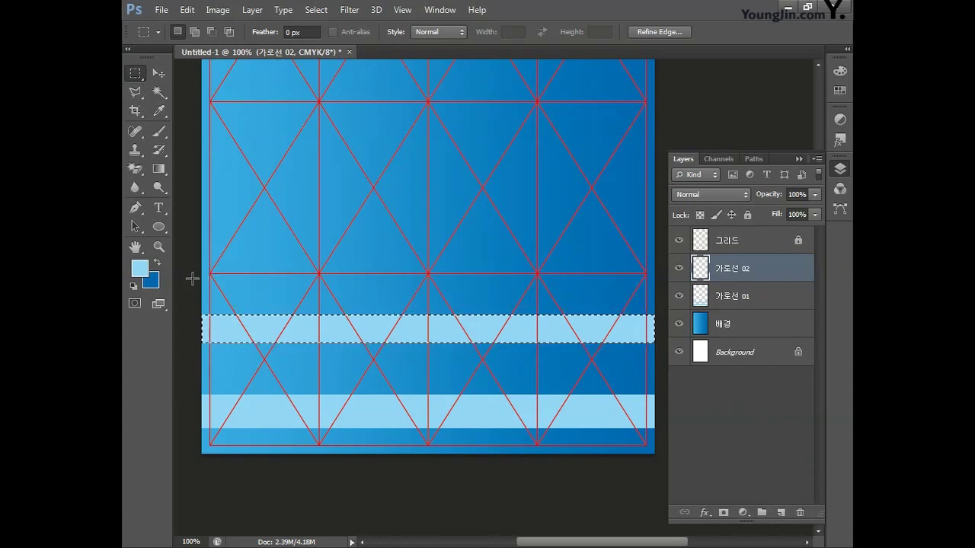
Fill a narrow full-width strip just beneath the lowest interior horizontal grid line with C 25, M 0, Y 0, K 0.
drag(191, 275, 675, 284)
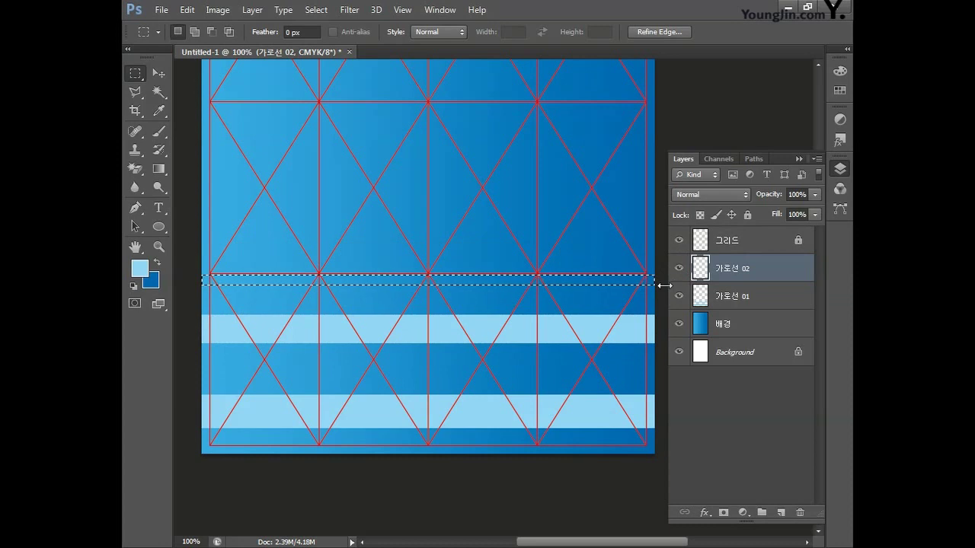
click(140, 268)
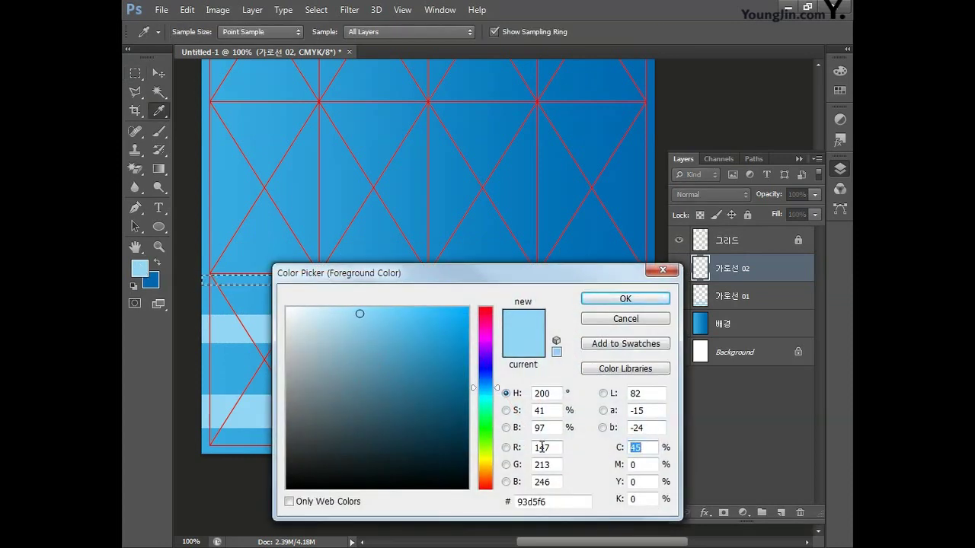
text(25)
key(Tab)
key(Tab)
key(Tab)
text(0)
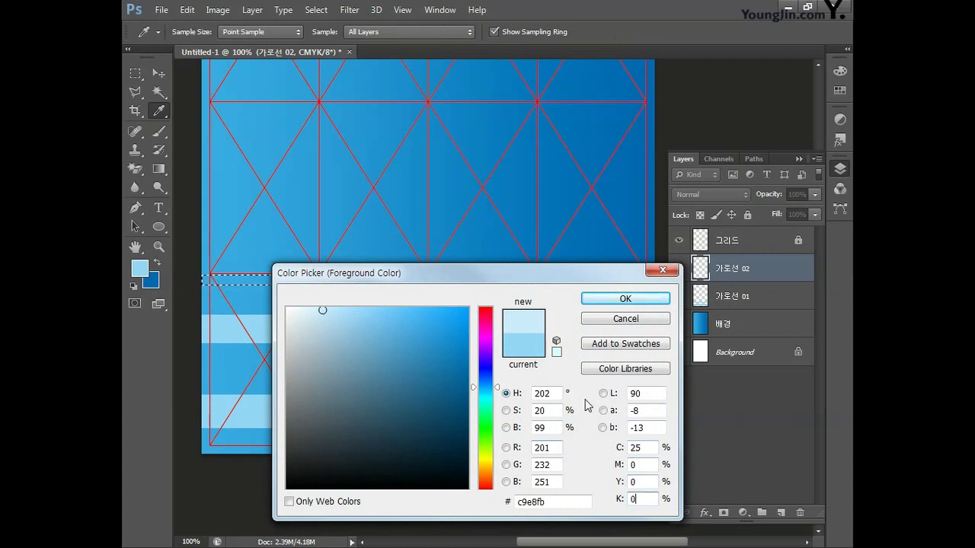
click(616, 299)
key(alt+BackSpace)
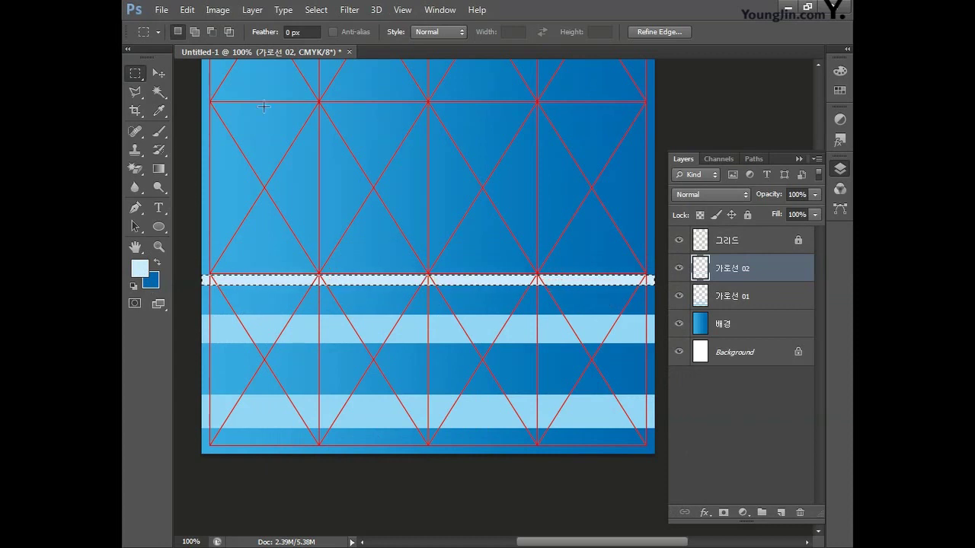
Select a single pixel row just above the narrow strip, fill it with the foreground colour and deselect.
right_click(137, 77)
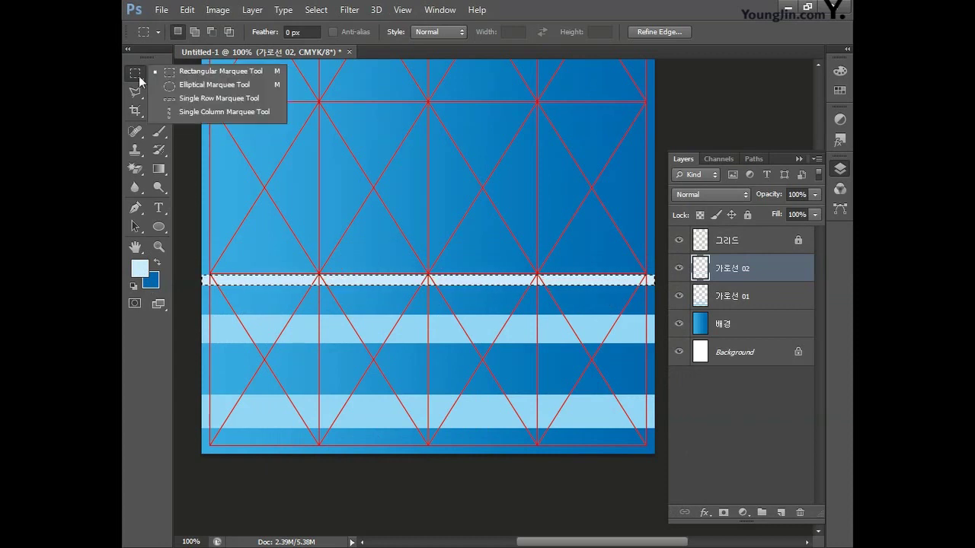
click(235, 107)
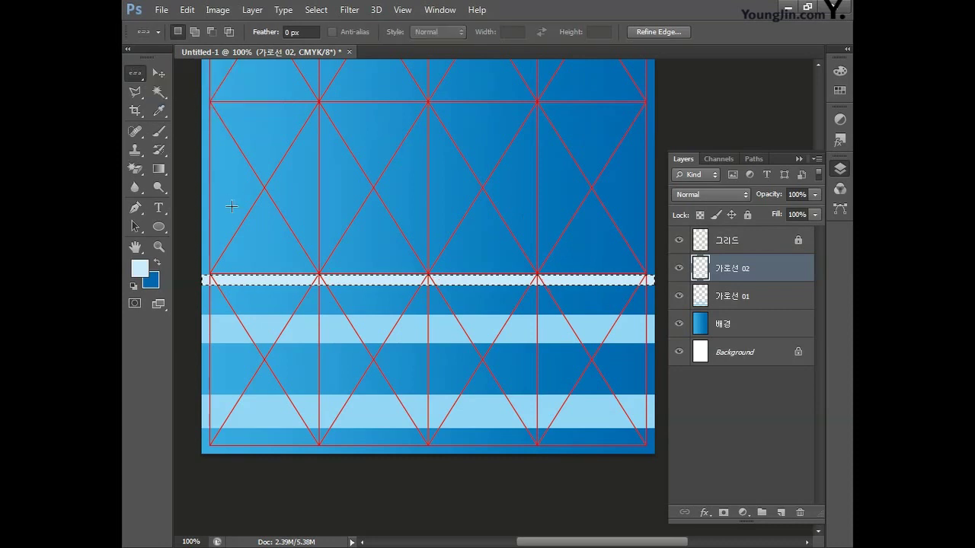
click(233, 259)
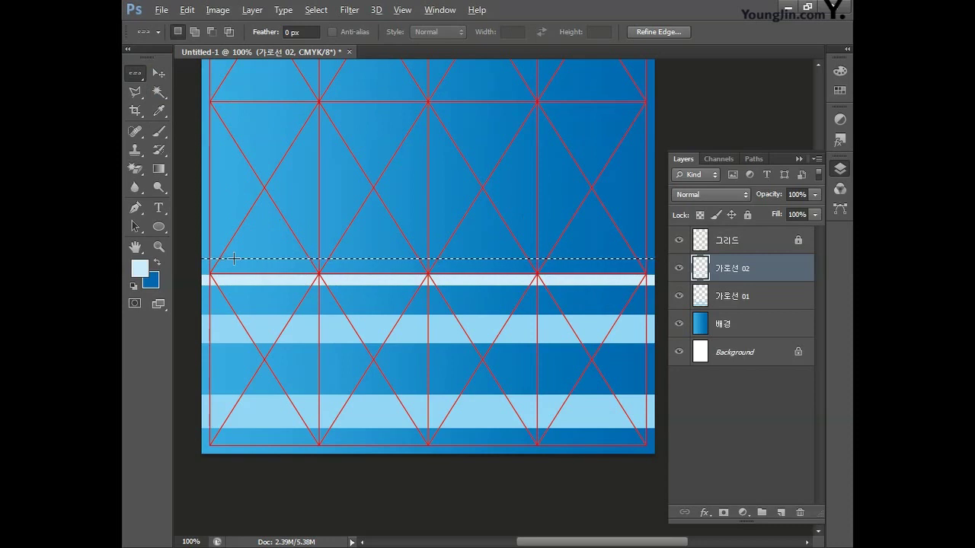
key(alt+BackSpace)
key(ctrl+d)
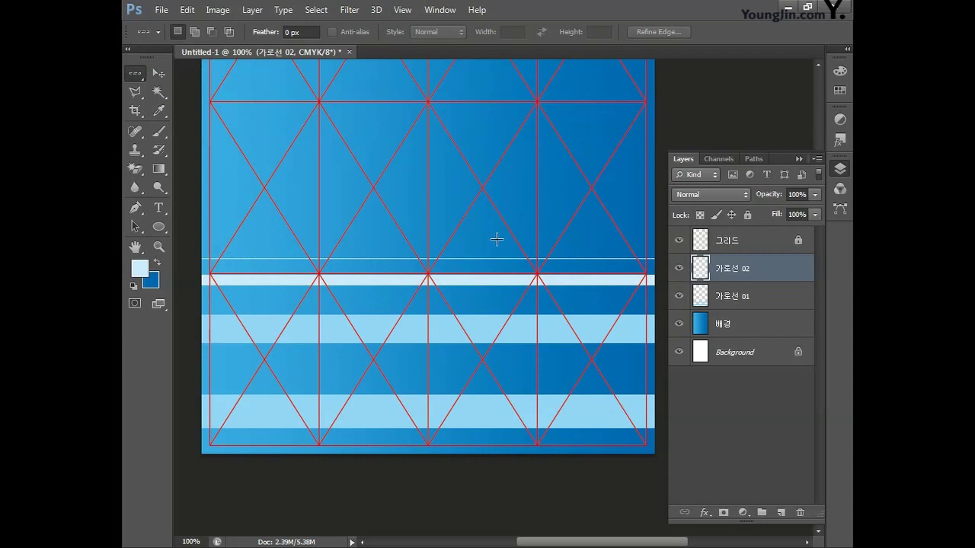
Add a new layer above 가로선 02 and name it 가로선 03.
click(780, 514)
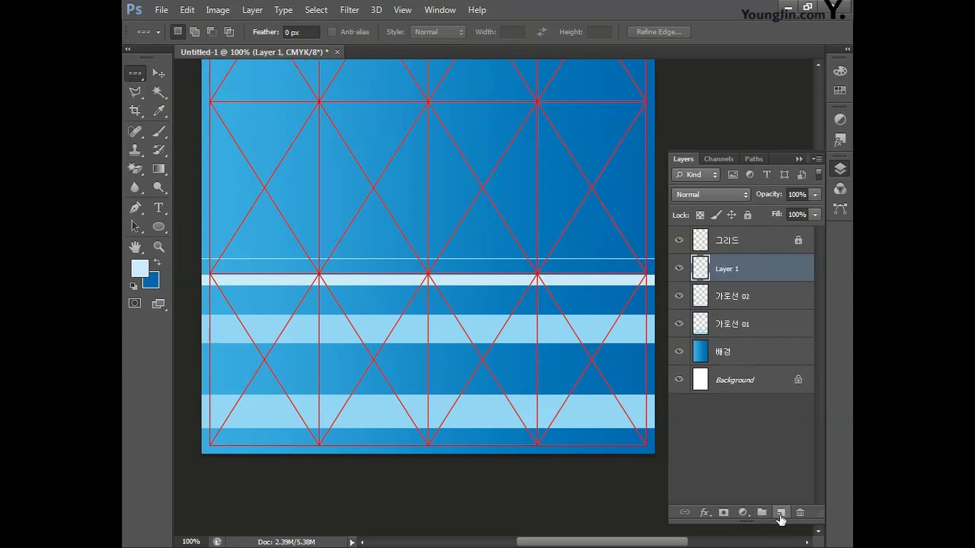
double_click(725, 270)
text(가로선 0)
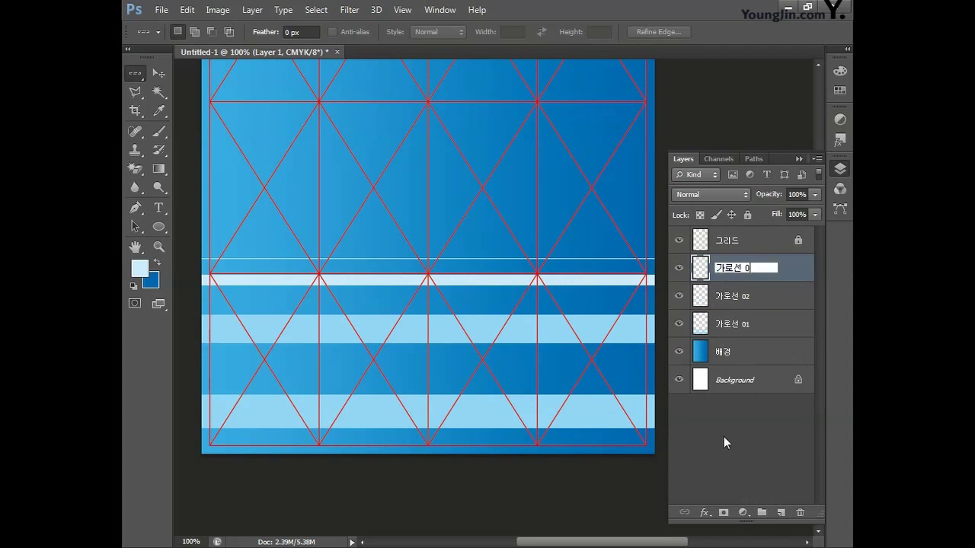
text(3)
key(Return)
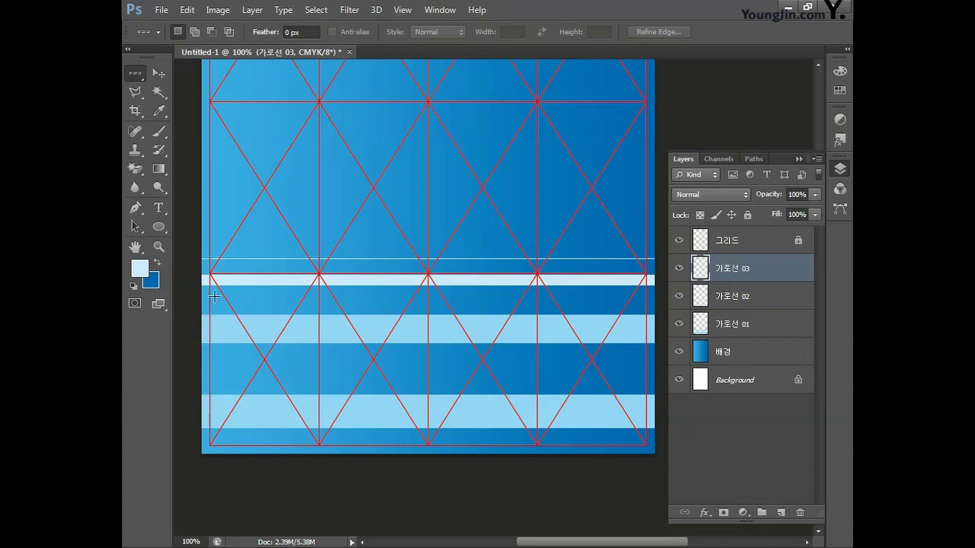
Set the foreground colour to C 80, M 38, Y 0, K 0 for a gradient fill.
click(157, 170)
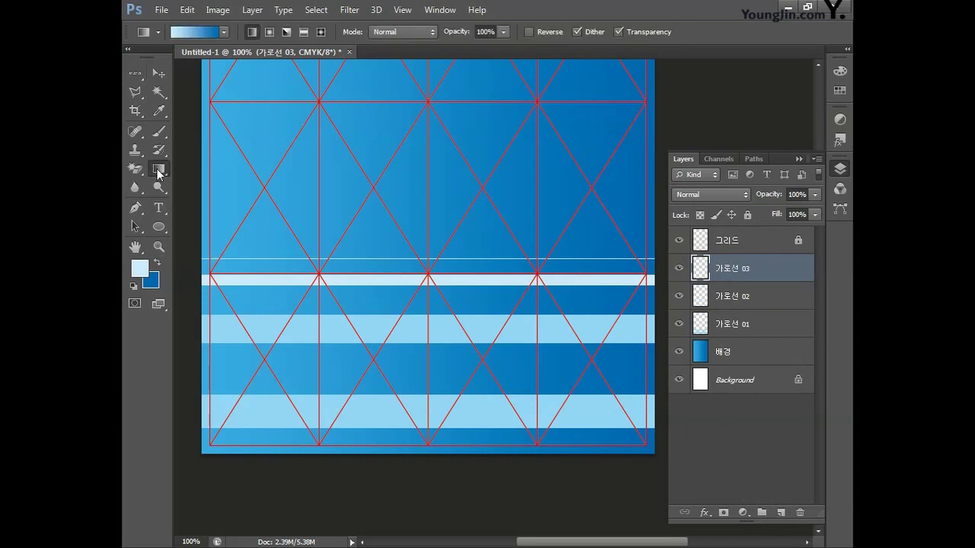
click(139, 268)
double_click(645, 449)
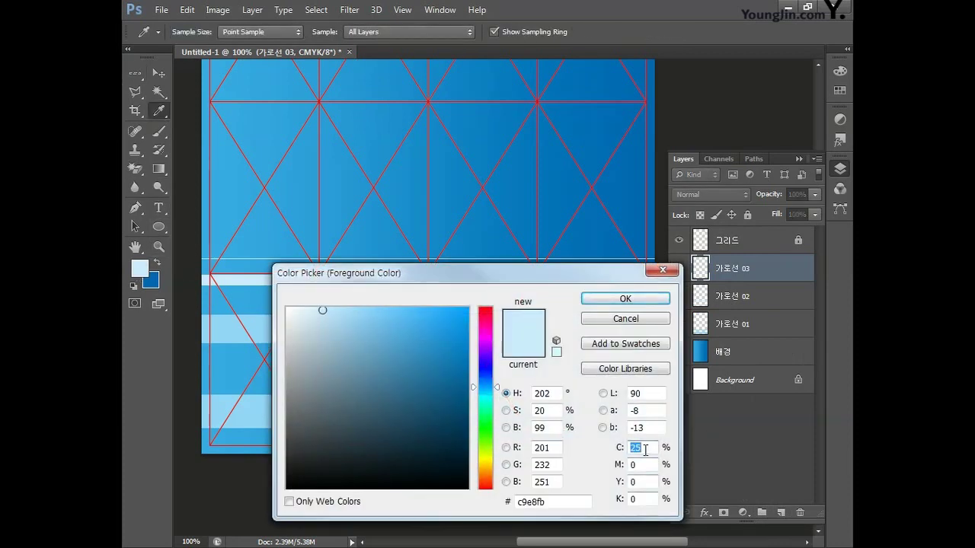
text(80)
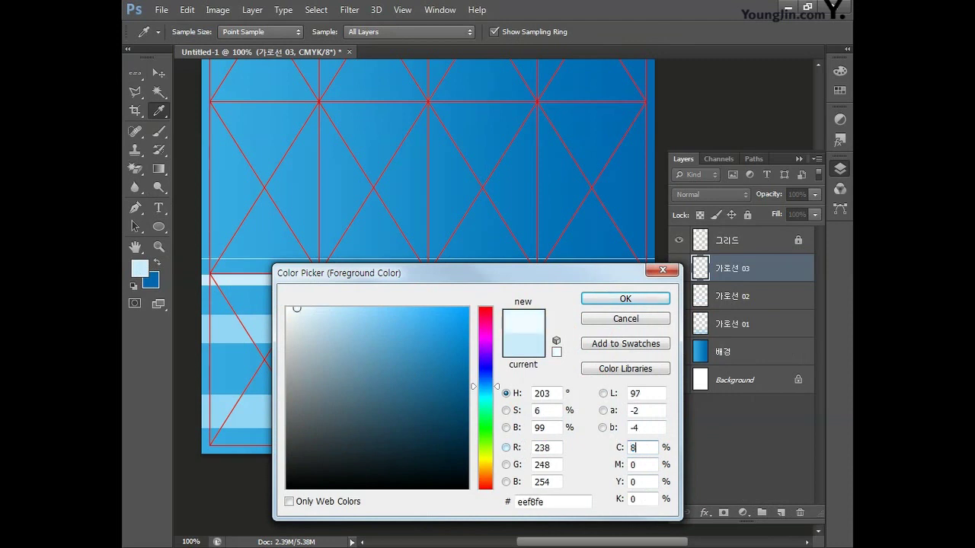
key(Tab)
text(38)
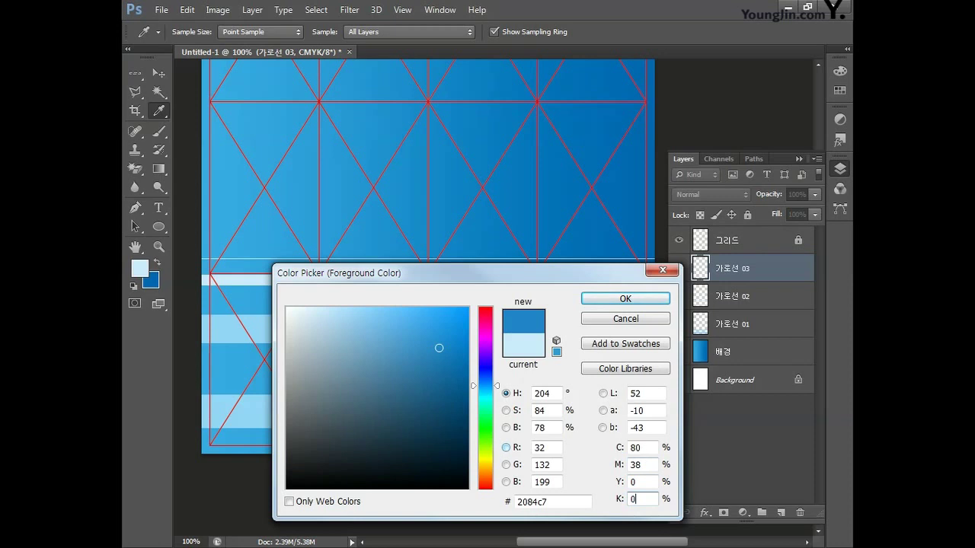
click(625, 299)
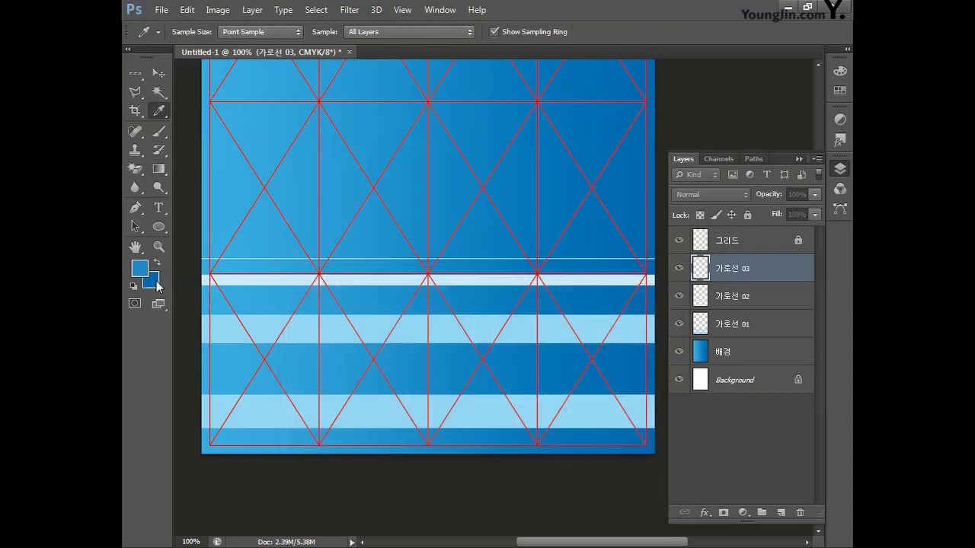
Set the background colour to C 36, M 22, Y 0, K 0.
click(155, 281)
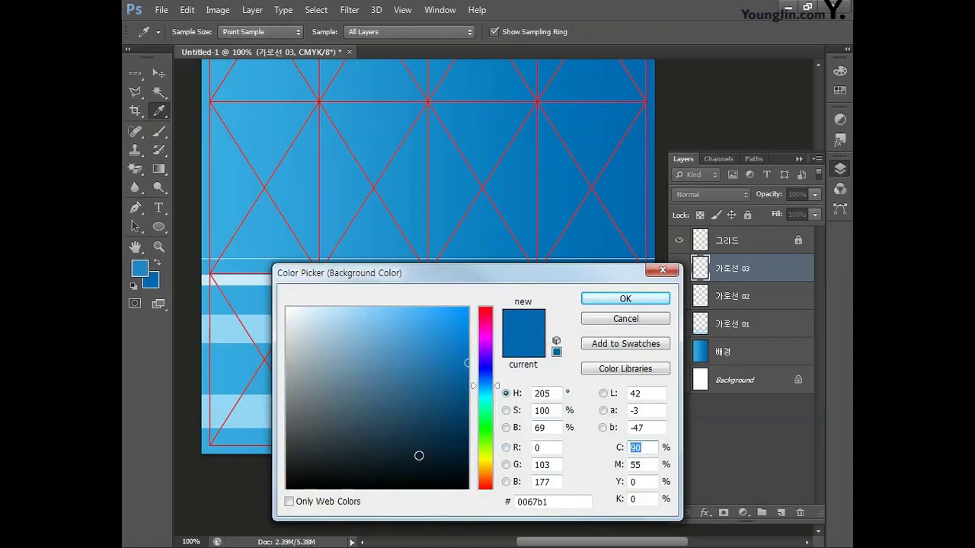
text(36)
key(Tab)
text(22)
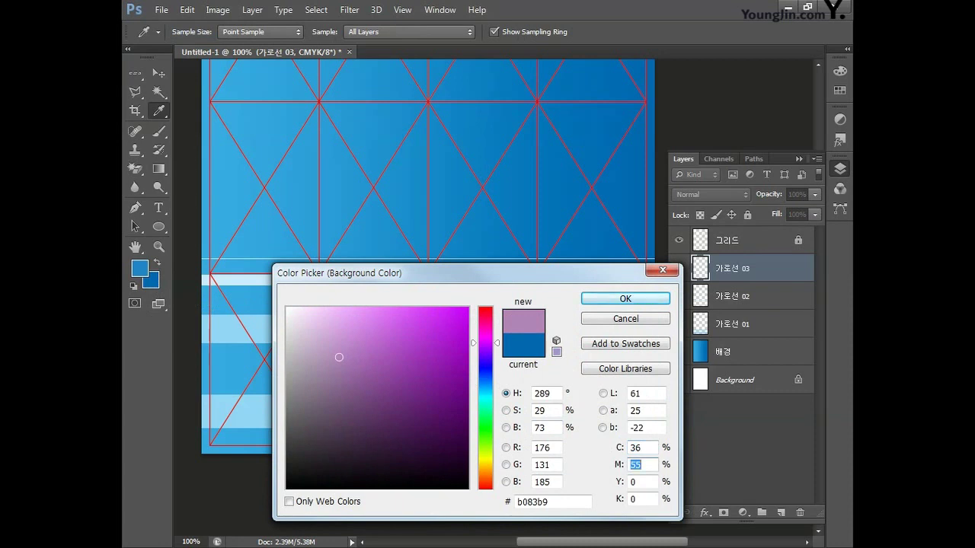
key(Tab)
key(Tab)
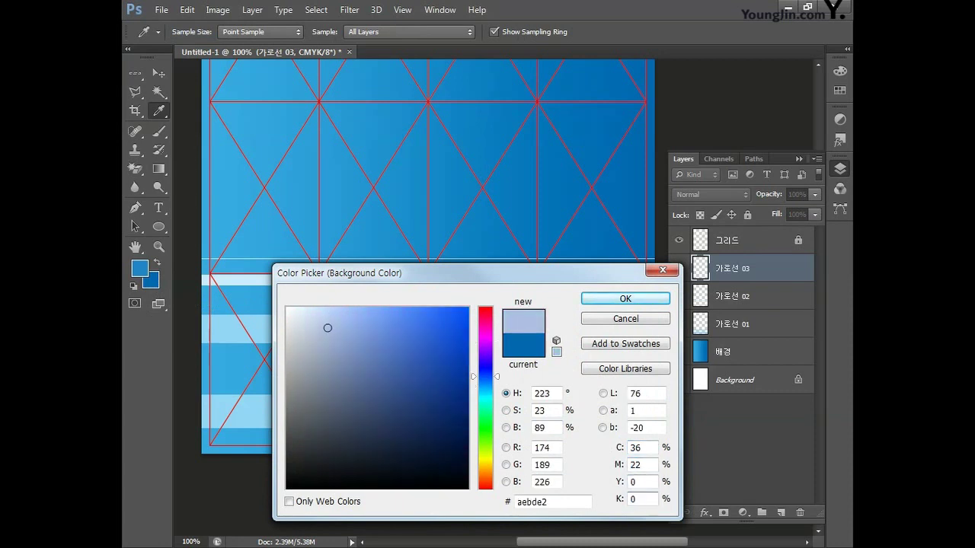
click(609, 303)
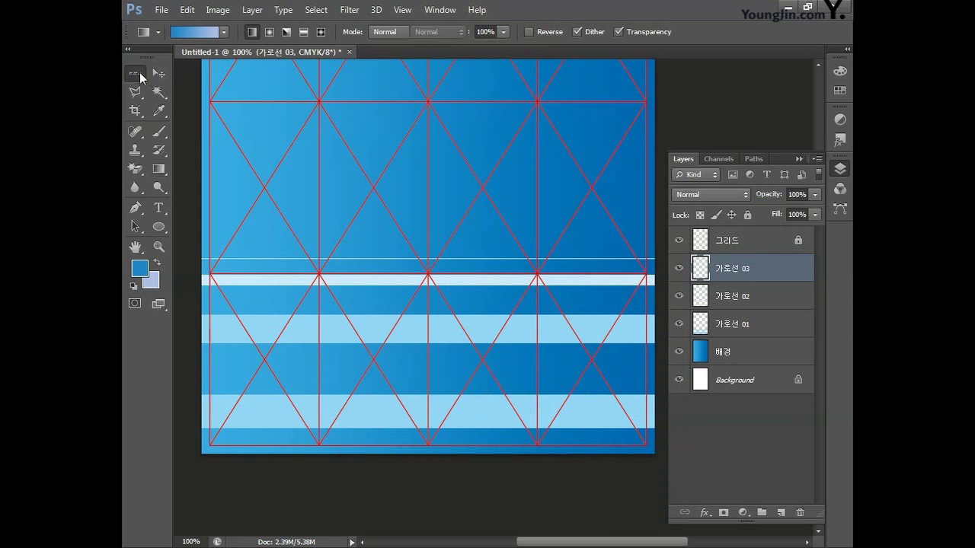
Select a full-width strip along the grid's middle horizontal line and fill it with the foreground-to-background linear gradient on layer 가로선 03.
click(135, 73)
click(184, 76)
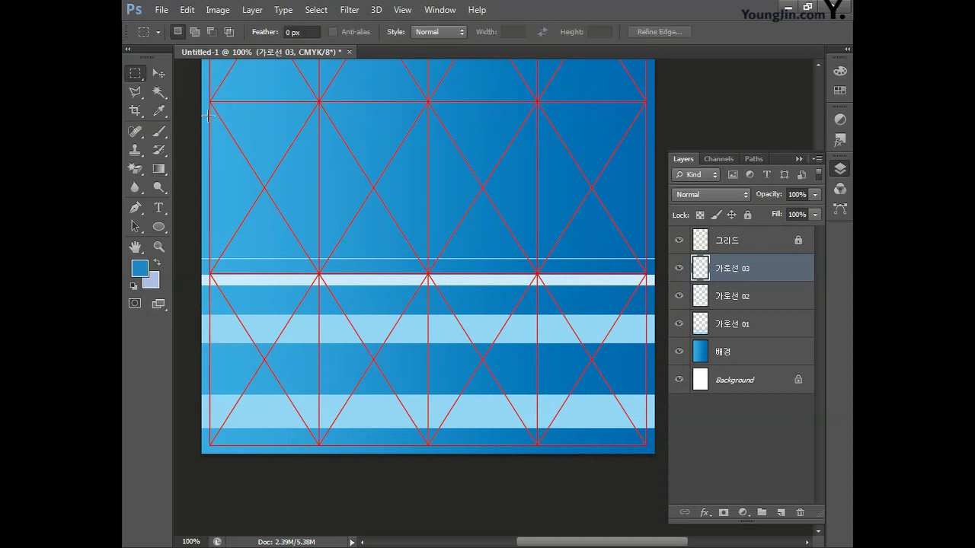
drag(289, 124, 316, 168)
drag(190, 144, 672, 178)
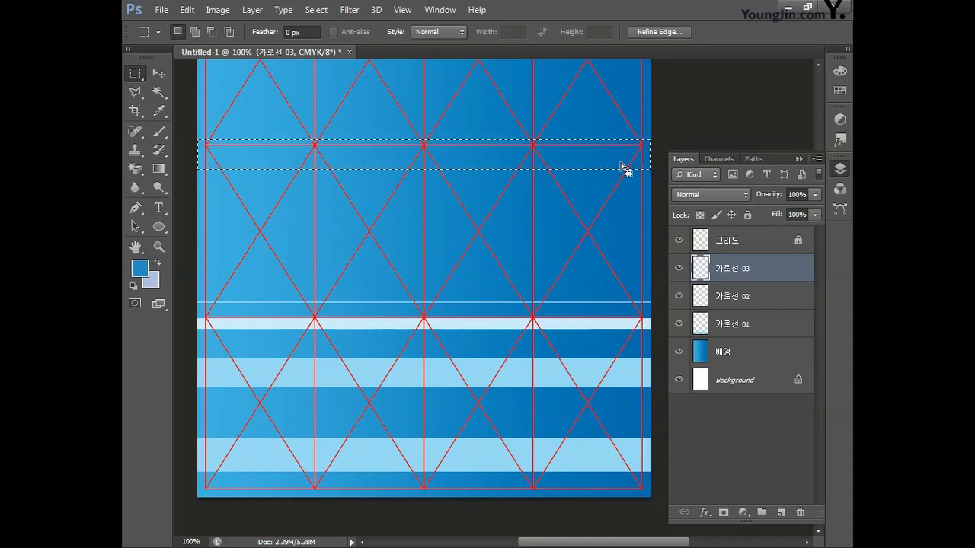
click(165, 169)
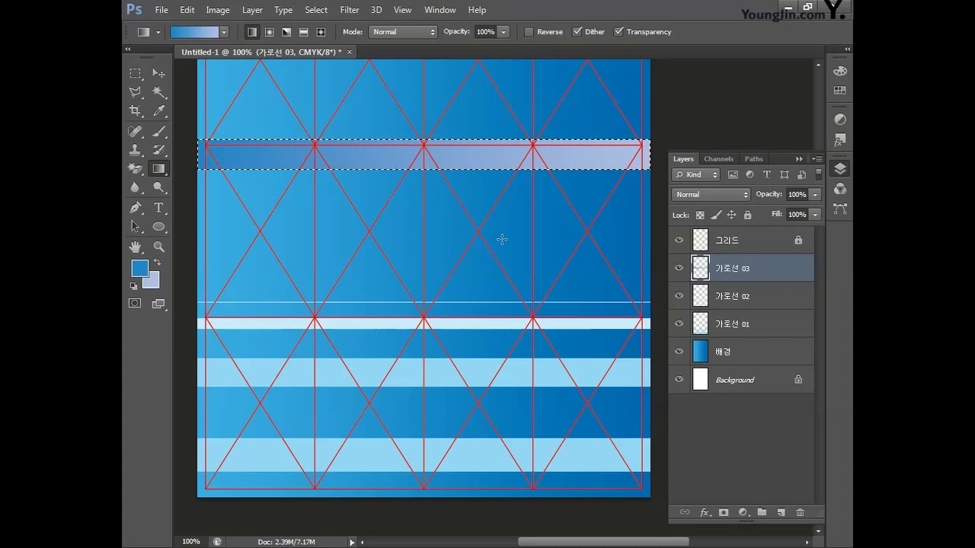
Add a new layer above 가로선 03 and name it 가로선 04.
click(780, 512)
double_click(727, 268)
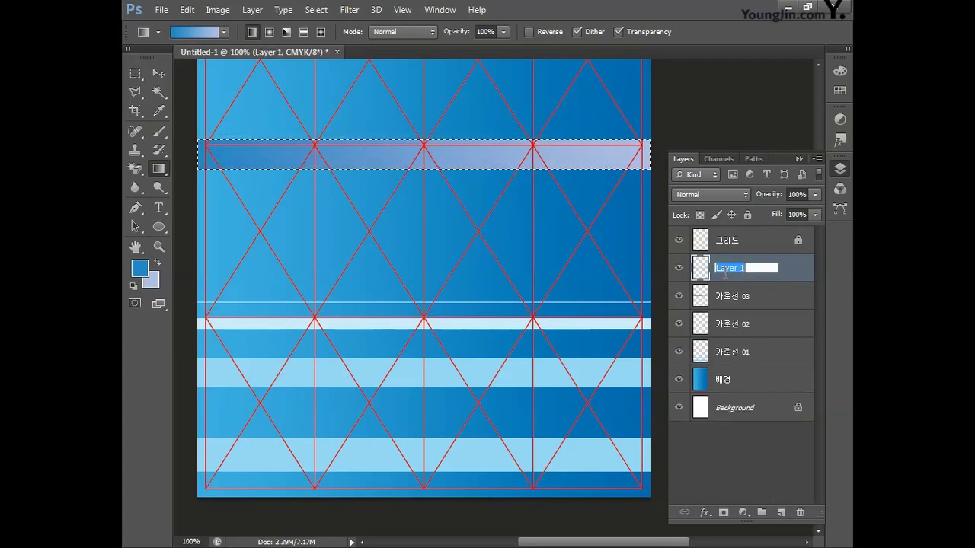
text(가로선)
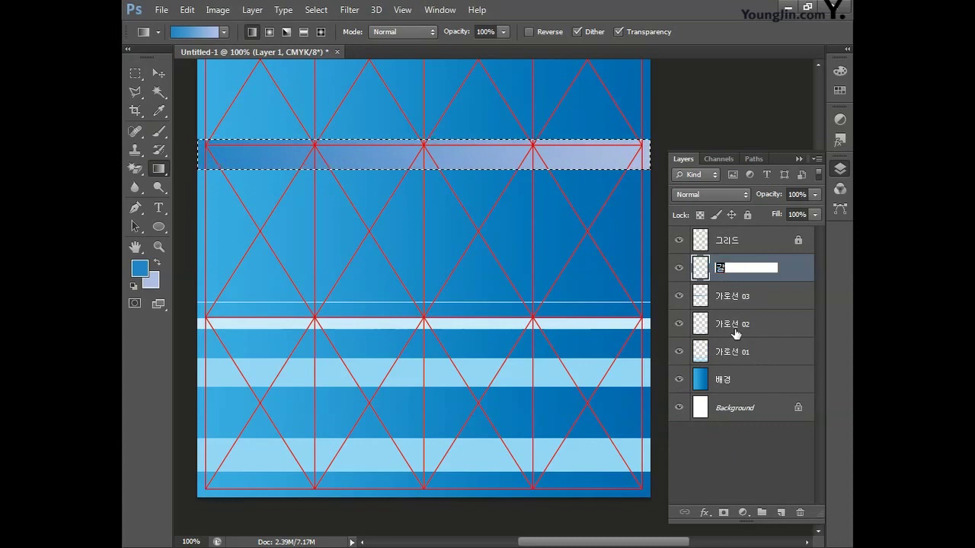
text( 04)
key(Return)
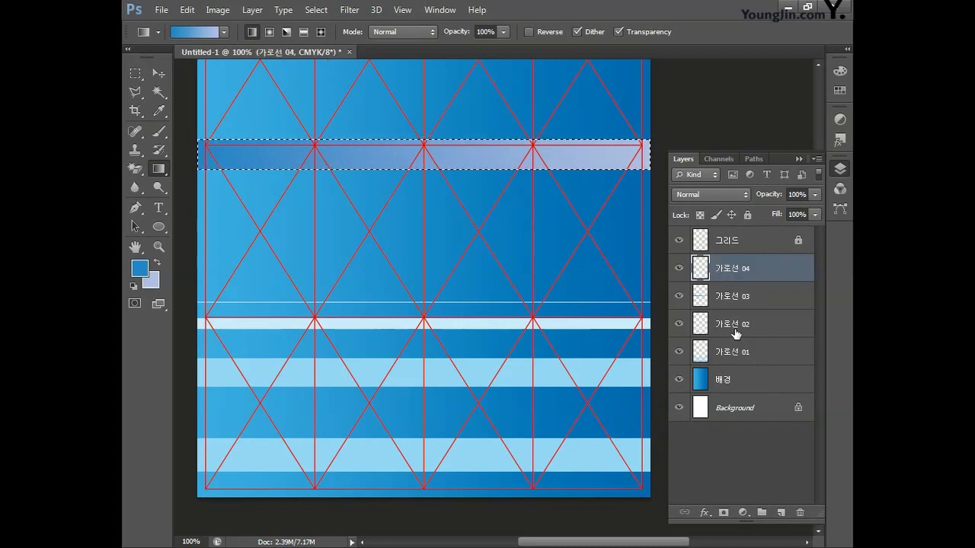
Make a full-width rectangular selection through the middle of the grid row directly above the gradient strip.
drag(498, 252, 487, 343)
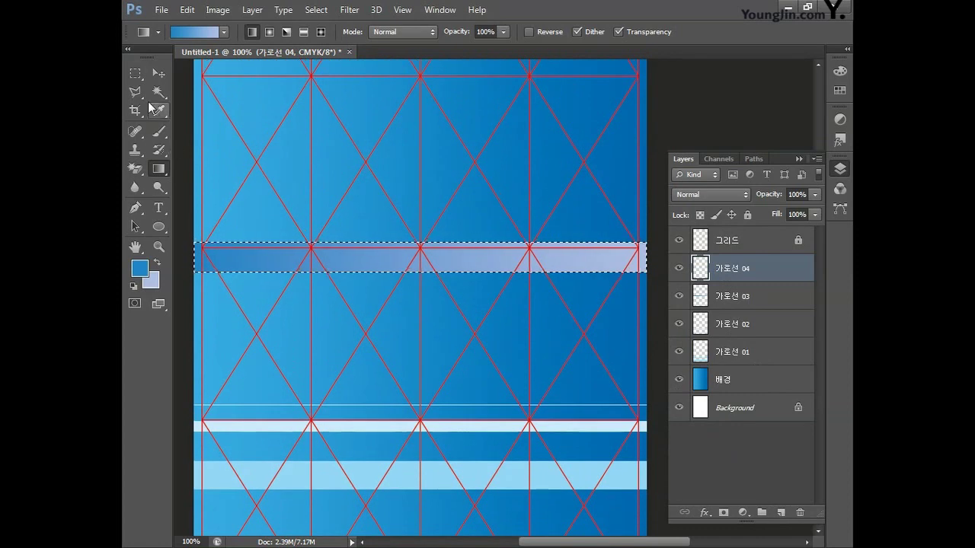
click(137, 74)
click(184, 135)
drag(414, 187, 676, 181)
drag(676, 181, 676, 183)
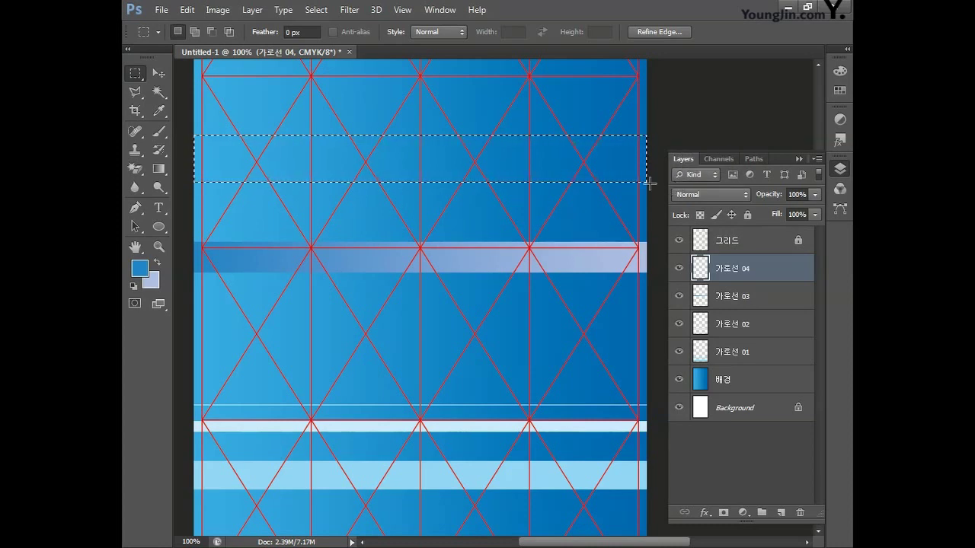
Set the foreground colour to light grey with C 25, M 20, Y 20, K 0.
click(140, 268)
double_click(632, 449)
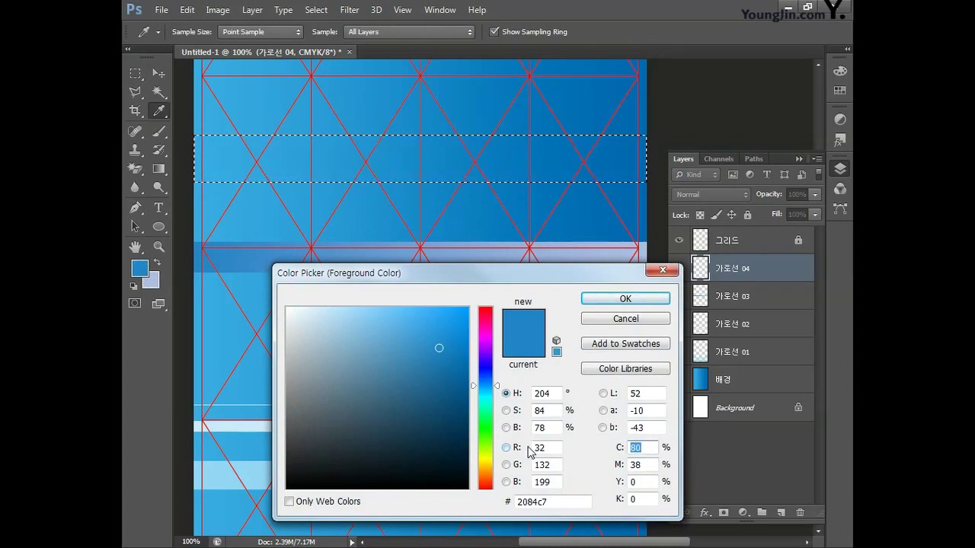
text(25)
key(Tab)
text(20)
key(Tab)
text(20)
key(Tab)
text(0)
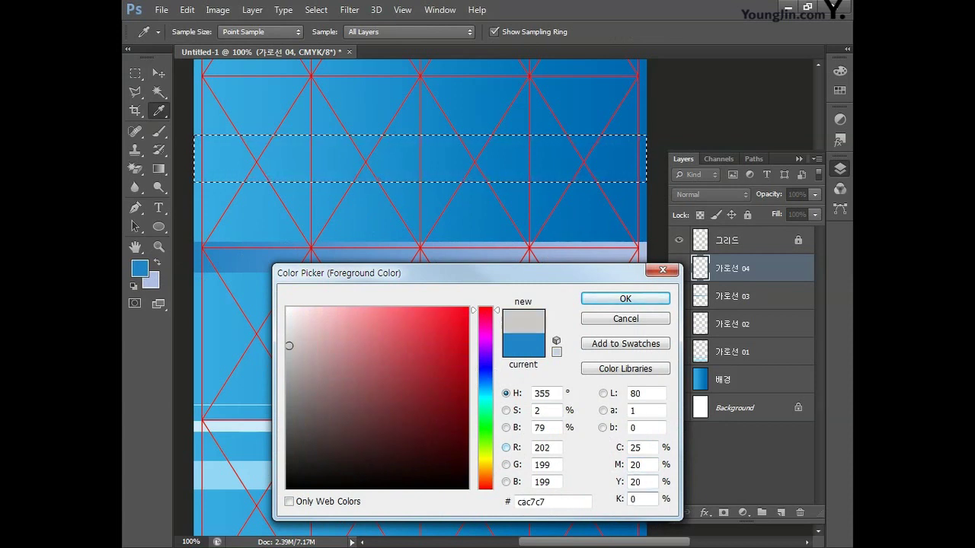
click(624, 299)
Fill the selected band with the grey foreground colour, deselect it and hide the 그리드 layer.
key(m)
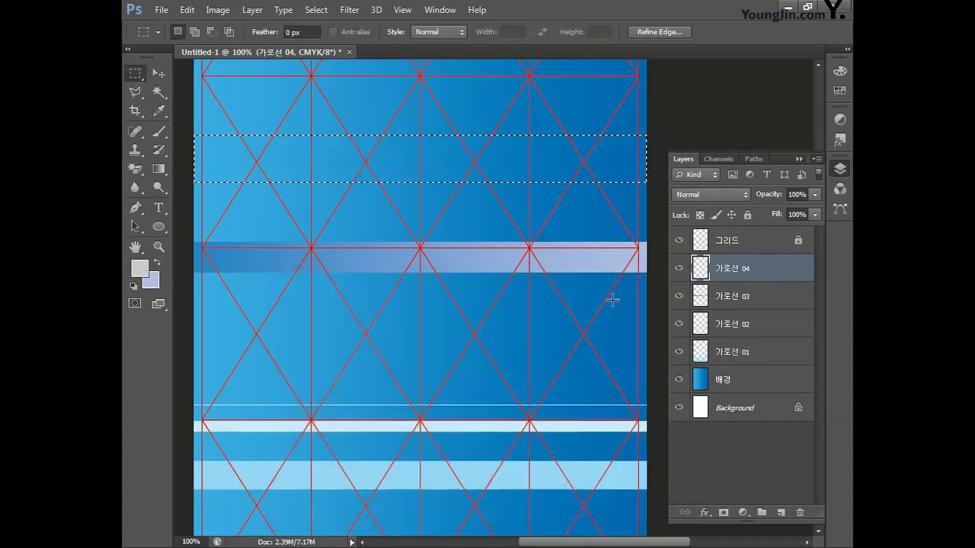
key(alt+Delete)
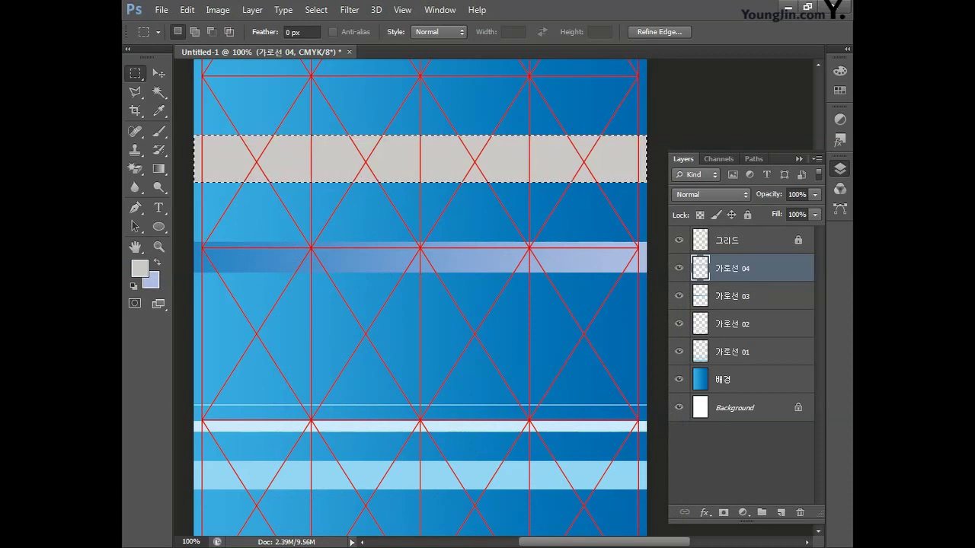
click(162, 243)
double_click(135, 247)
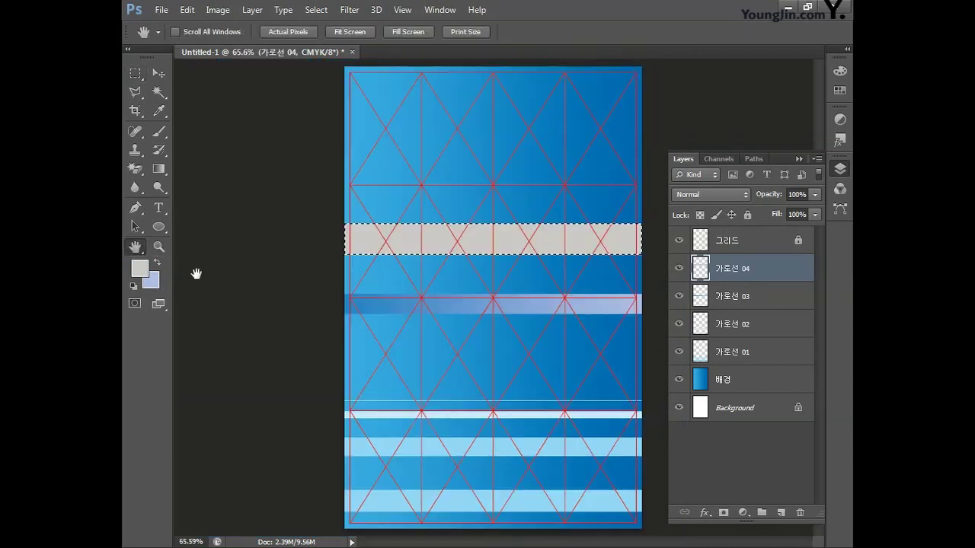
key(ctrl+d)
click(158, 73)
click(678, 240)
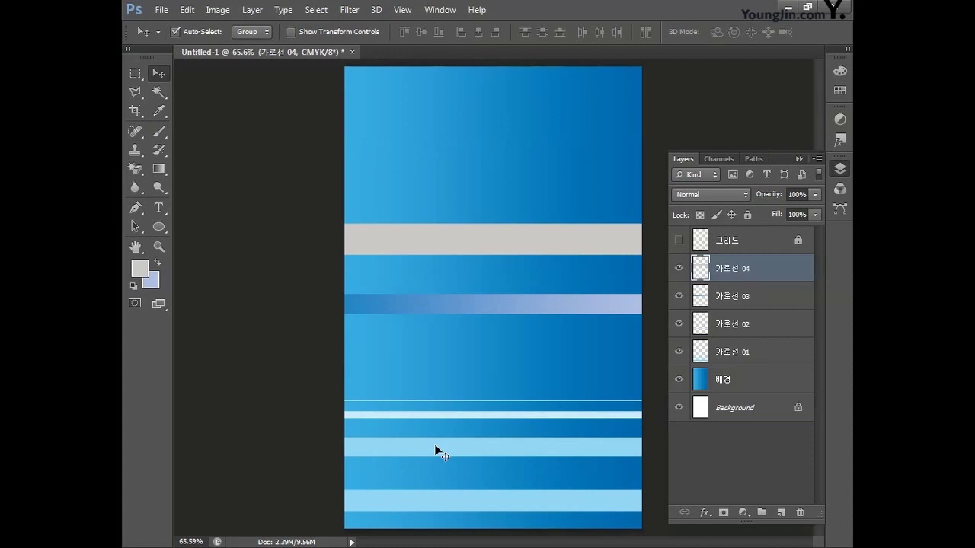
Open the image 개막식 and copy the whole picture into Untitled-1 directly above the 배경 layer.
key(alt+bracketleft)
key(alt+bracketleft)
key(alt+bracketleft)
key(alt+bracketleft)
click(161, 9)
click(173, 38)
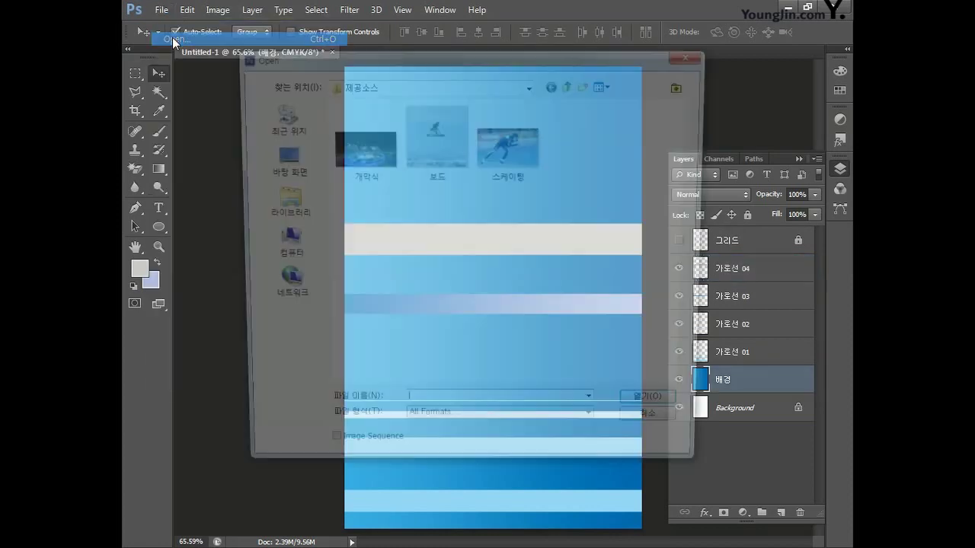
click(344, 162)
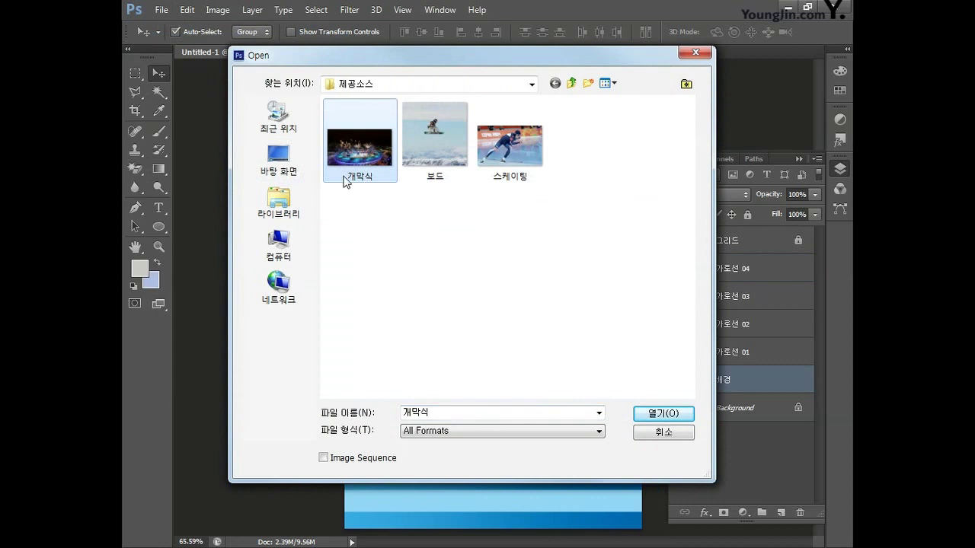
click(657, 419)
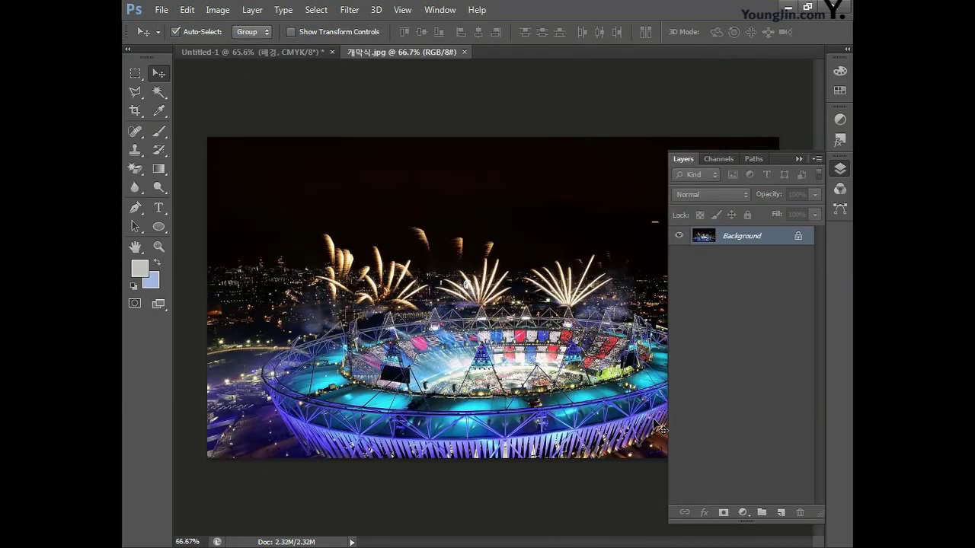
key(ctrl+a)
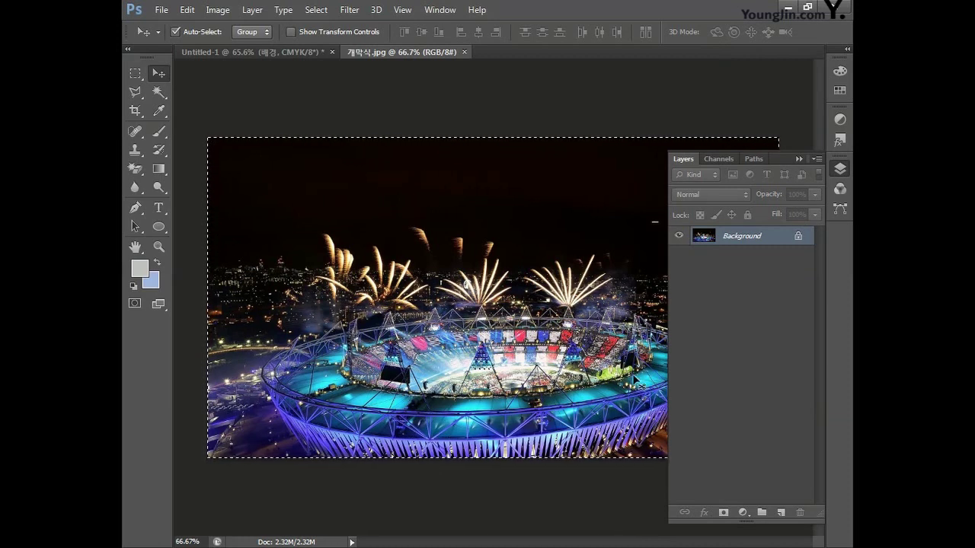
drag(293, 156, 272, 172)
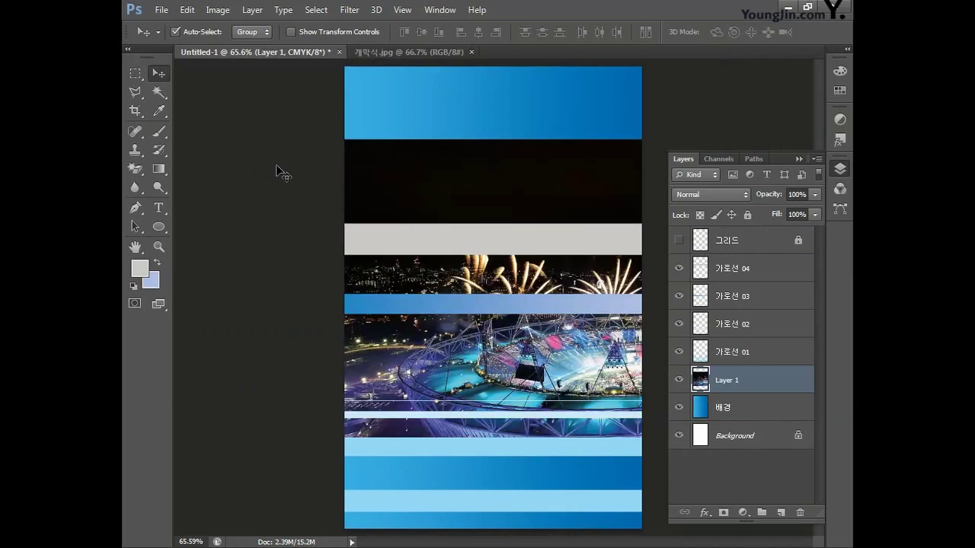
Transform the stadium photo to about 100.4% width and 100.3% height, placing it to cover the area above the grey band.
key(ctrl+t)
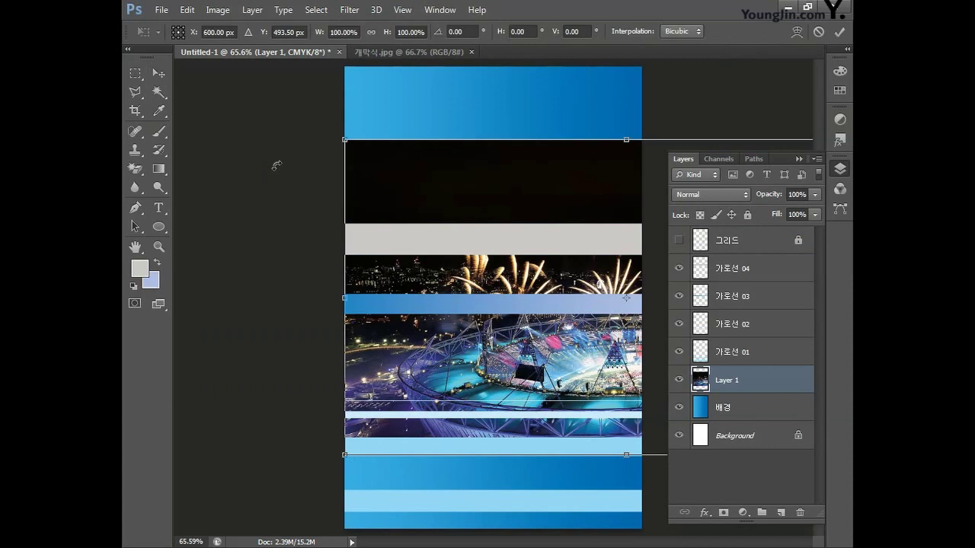
drag(345, 142, 529, 244)
drag(473, 220, 370, 131)
drag(456, 126, 434, 101)
key(ctrl+minus)
drag(324, 103, 248, 61)
drag(307, 139, 341, 153)
drag(279, 62, 266, 55)
key(ctrl+minus)
drag(343, 145, 303, 123)
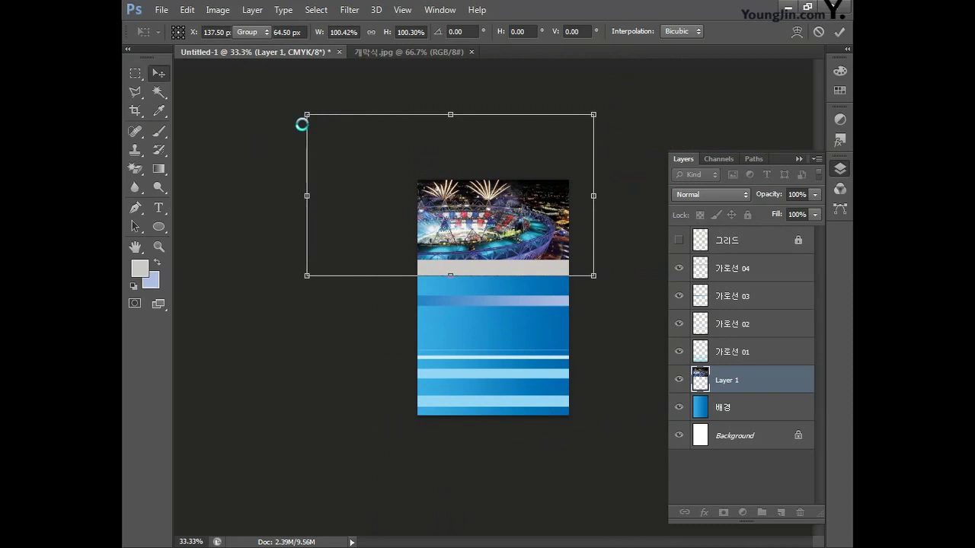
key(Return)
double_click(138, 249)
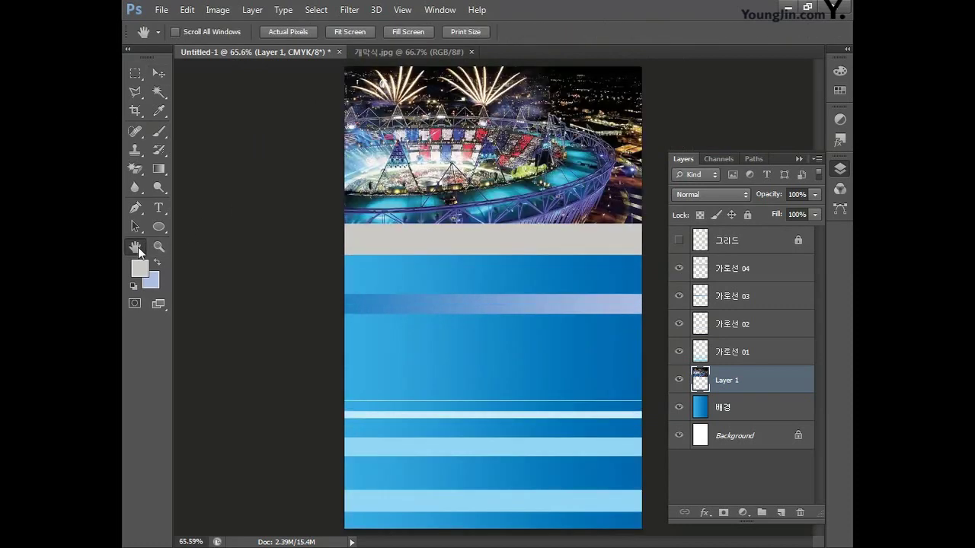
Rename the stadium photo's layer 개막식 배경 and move it directly below the 가로선 04 layer.
double_click(725, 380)
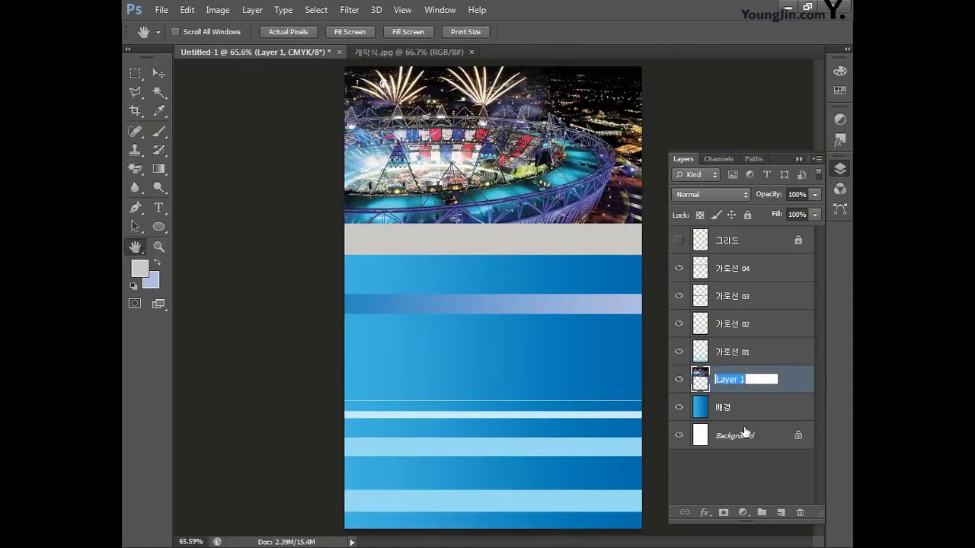
text(개막식 배경)
key(Return)
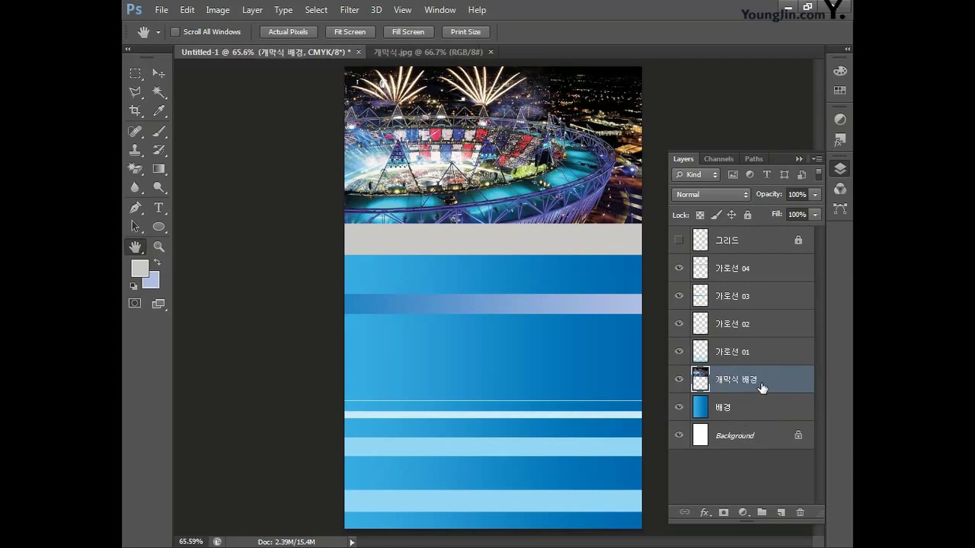
drag(761, 388, 763, 284)
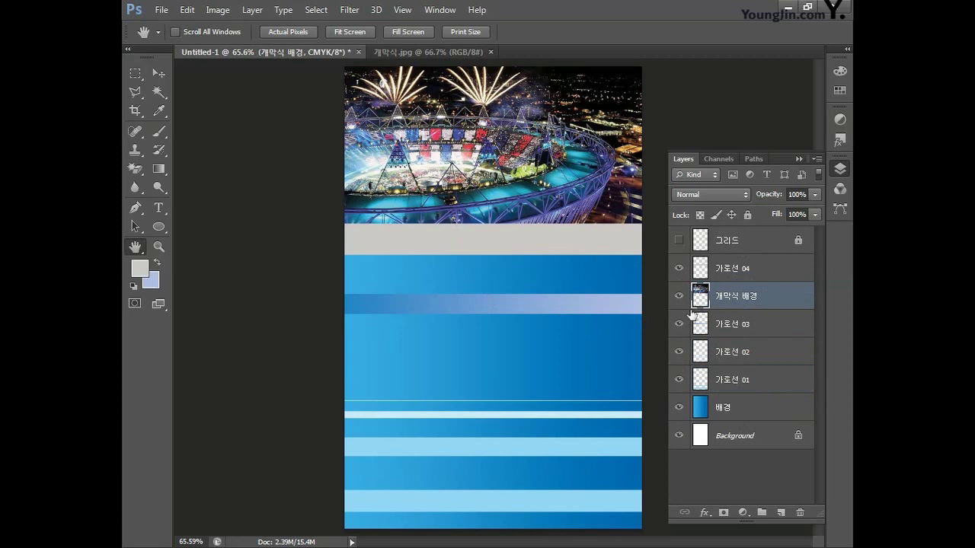
click(680, 268)
click(679, 268)
click(136, 74)
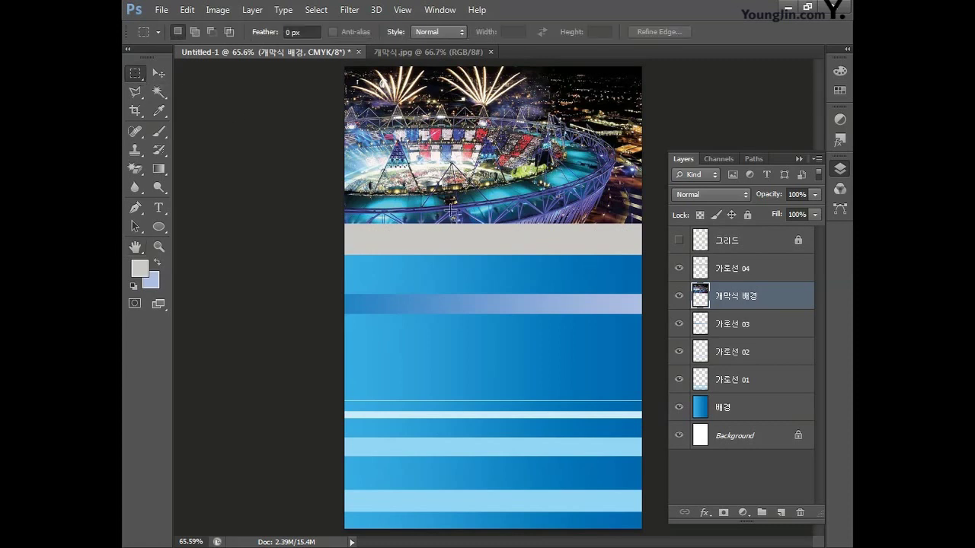
drag(653, 268, 314, 239)
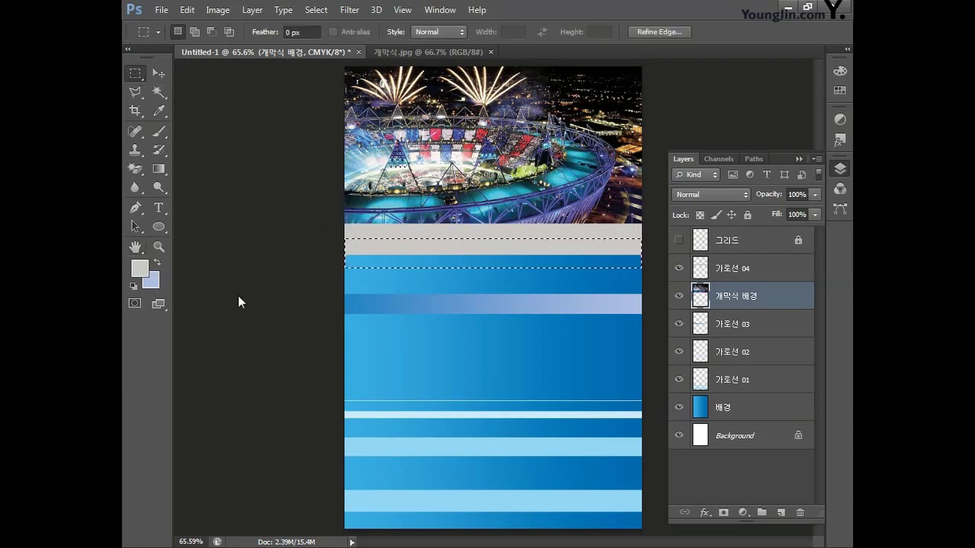
key(ctrl+d)
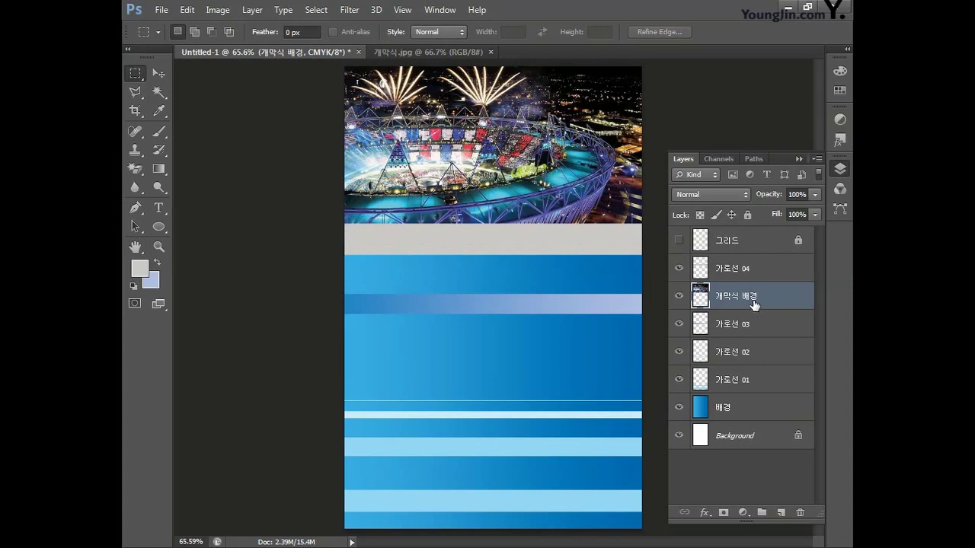
Desaturate the stadium photo on the 개막식 배경 layer.
click(214, 15)
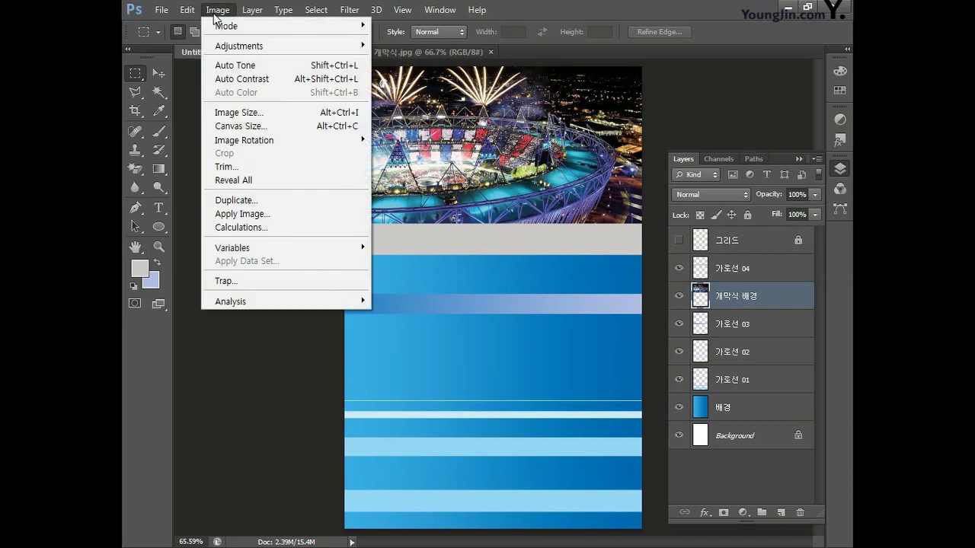
mouse_move(221, 49)
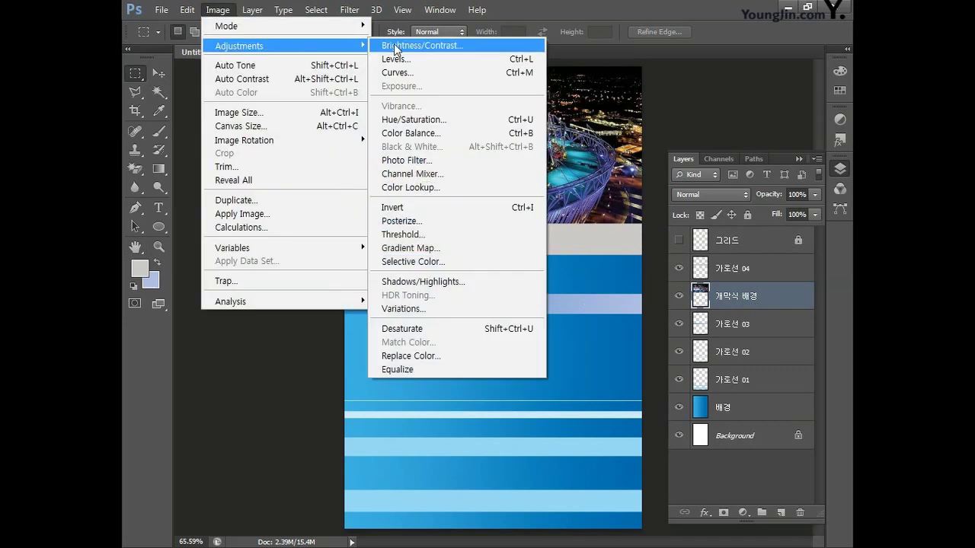
click(439, 329)
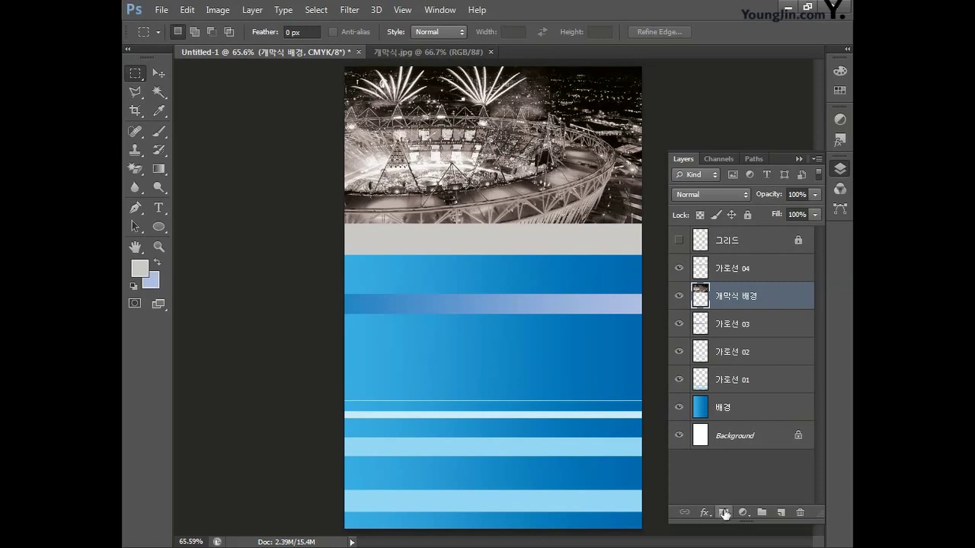
Add a layer mask to 개막식 배경 and fade out the photo's right side with a black-to-white linear gradient.
click(723, 513)
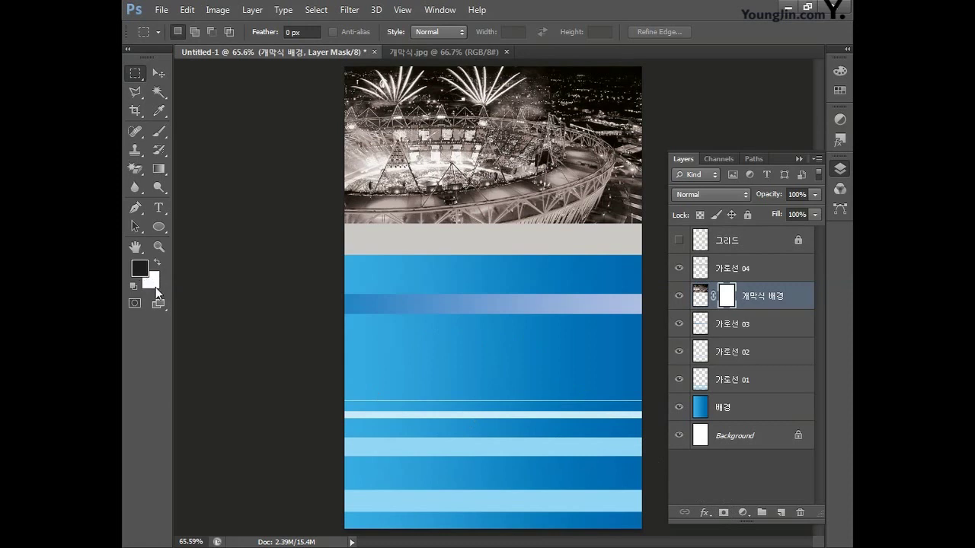
click(160, 173)
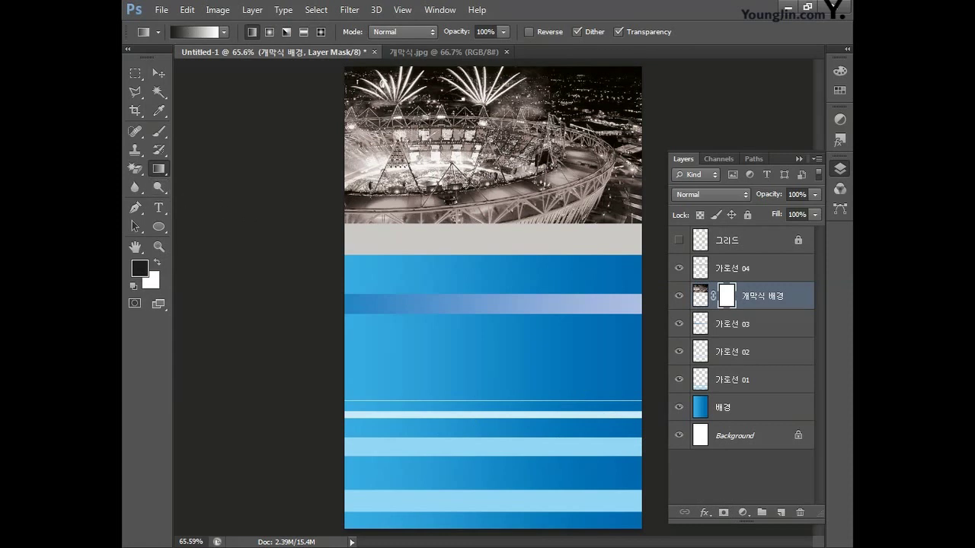
drag(444, 165, 546, 165)
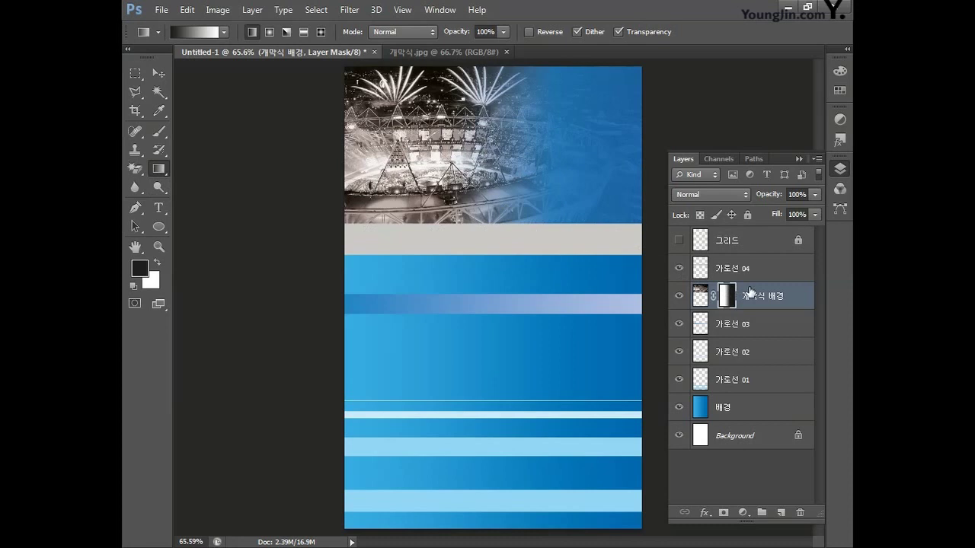
Set the 개막식 배경 layer to Hard Light blending at 50% opacity.
click(717, 195)
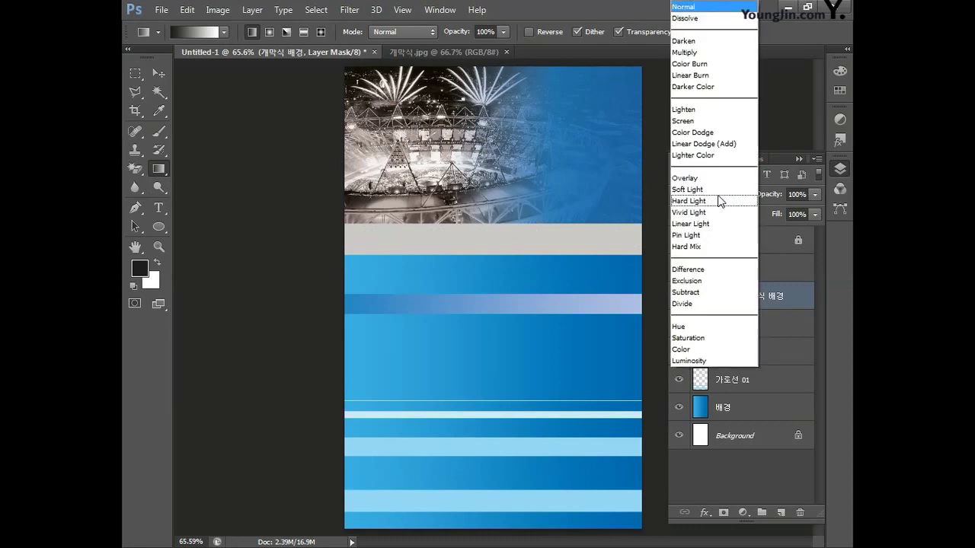
click(705, 201)
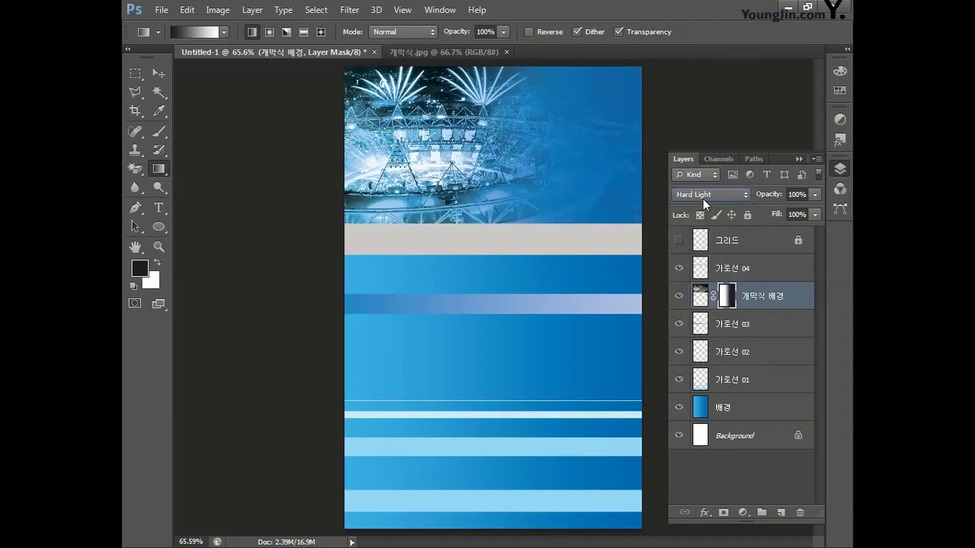
drag(789, 195, 822, 194)
text(50)
key(Return)
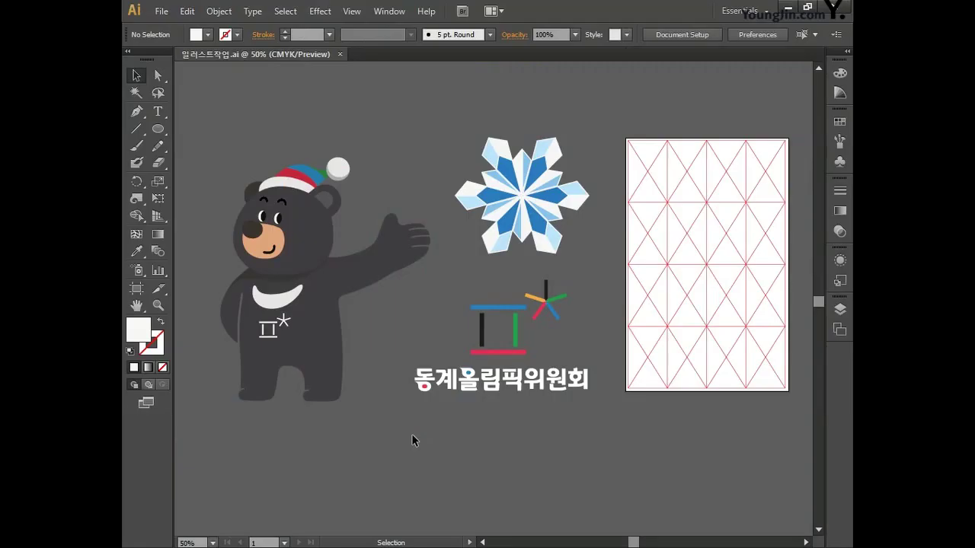
In Illustrator's 일러스트작업.ai, draw a rectangle around the snowflake, turn on Smart Guides and remove the rectangle's fill.
drag(158, 128, 199, 129)
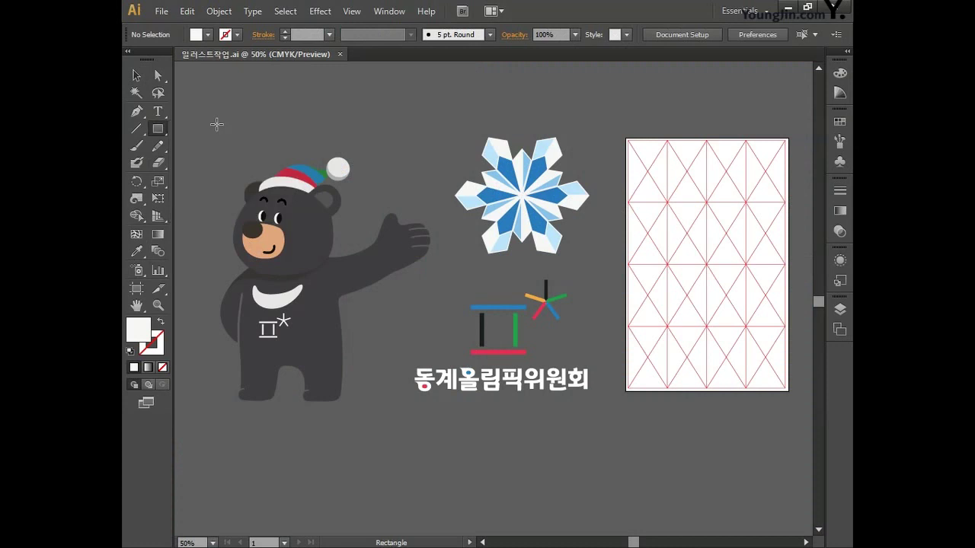
drag(450, 133, 587, 261)
click(351, 11)
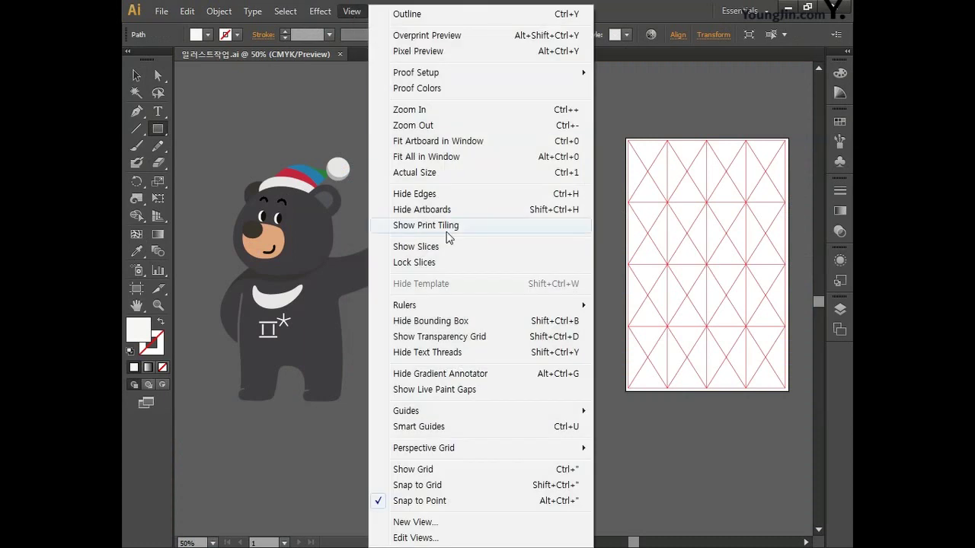
click(451, 431)
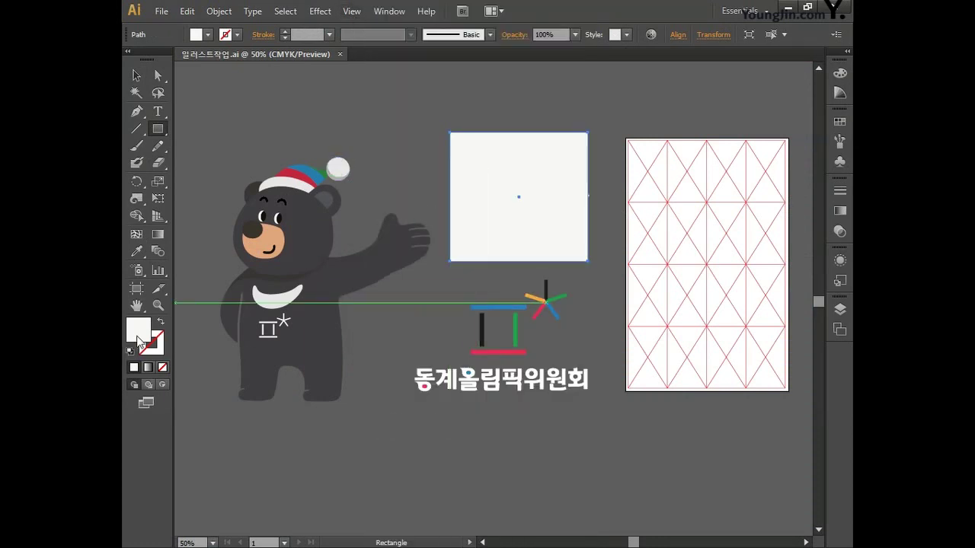
click(162, 367)
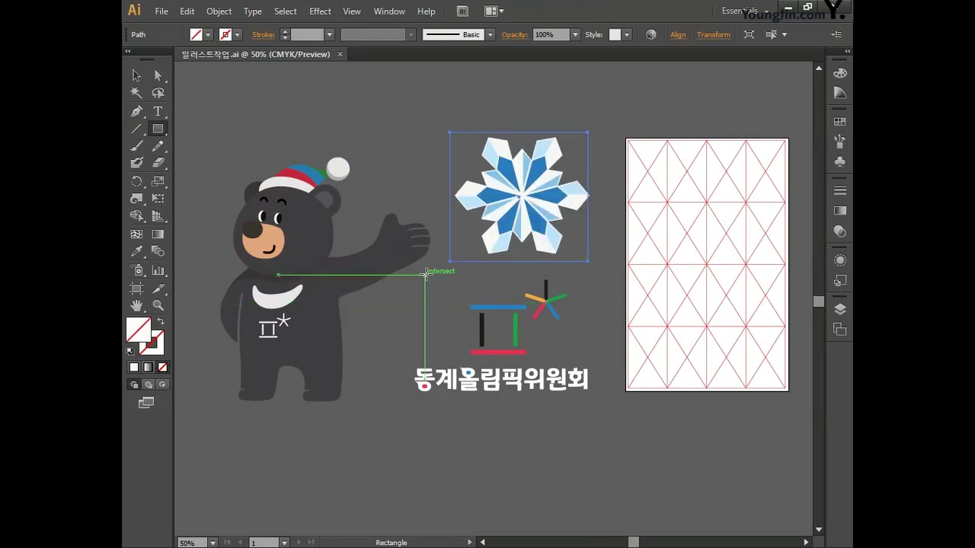
Resize the unfilled rectangle on all four sides to fit the snowflake's outer edges.
key(v)
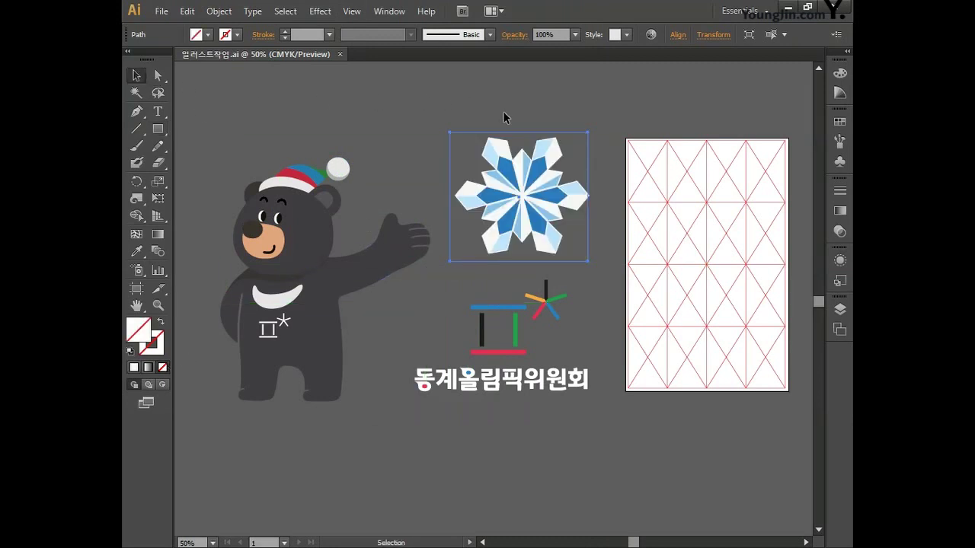
drag(519, 132, 520, 137)
drag(518, 261, 520, 254)
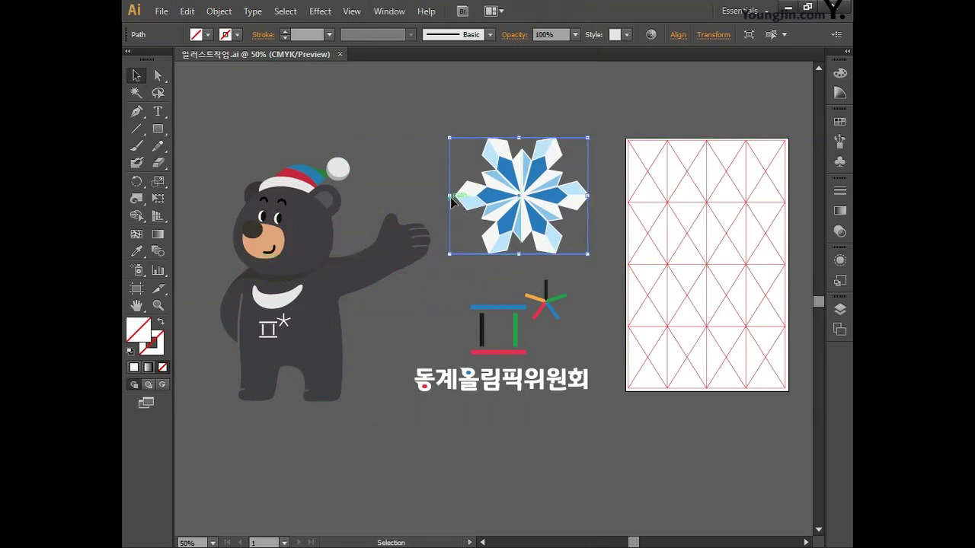
drag(450, 197, 454, 196)
mouse_move(589, 196)
mouse_down()
mouse_move(599, 196)
mouse_move(590, 196)
mouse_up()
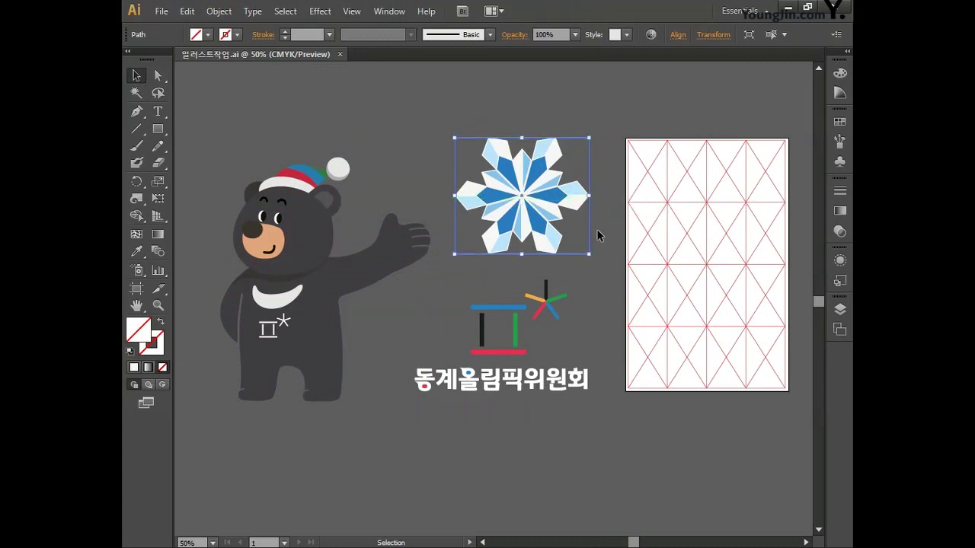
Copy the white snowflake silhouette together with the rectangle and paste it as pixels into Photoshop's Untitled-1 above 개막식 배경.
click(558, 157)
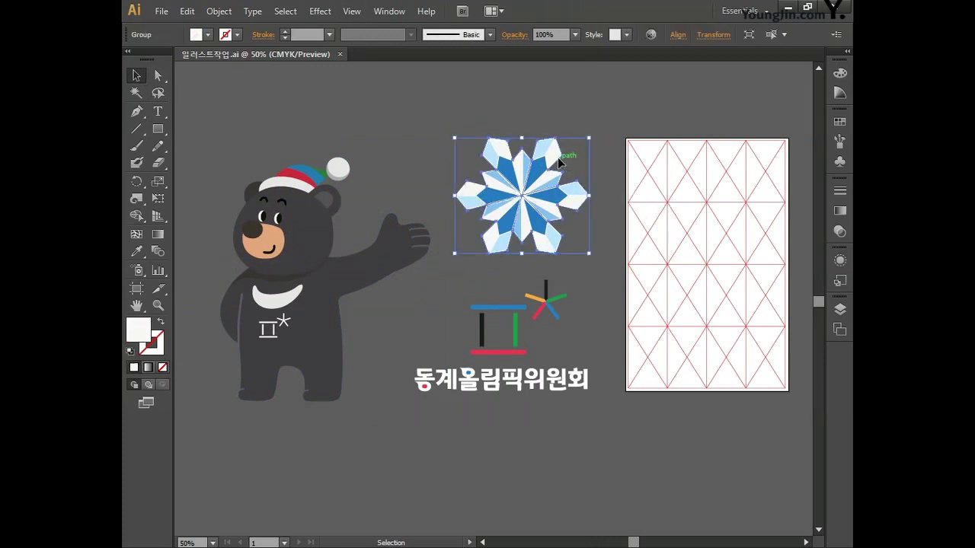
shift+click(600, 149)
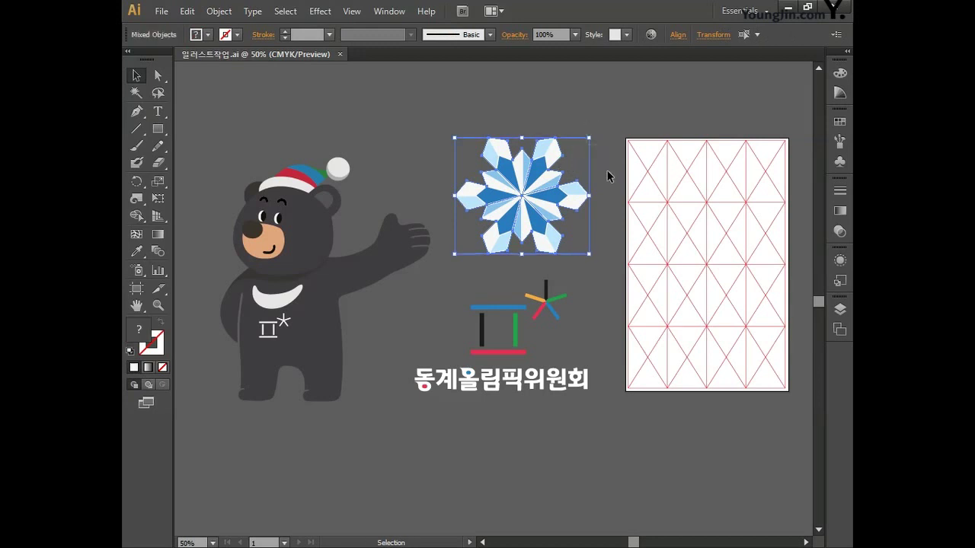
key(ctrl+shift+bracketleft)
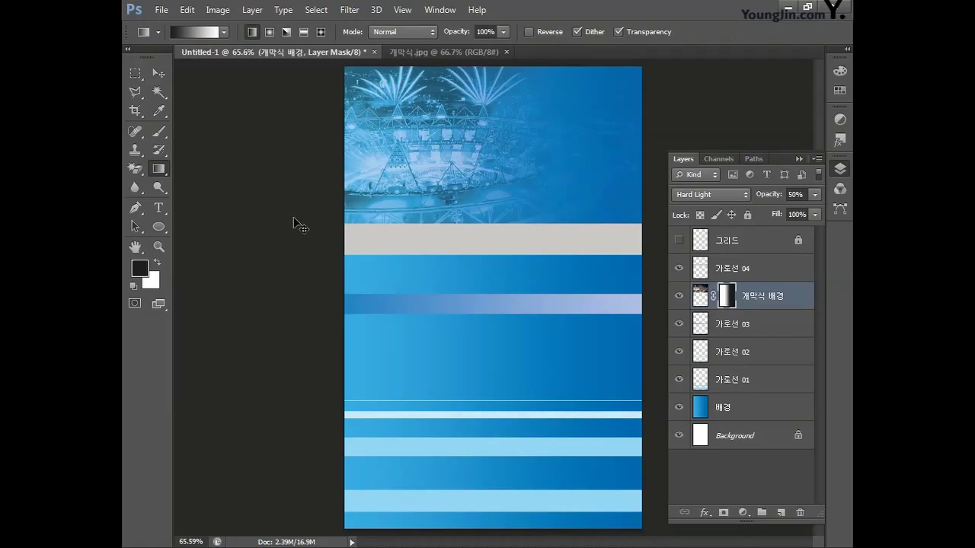
key(ctrl+v)
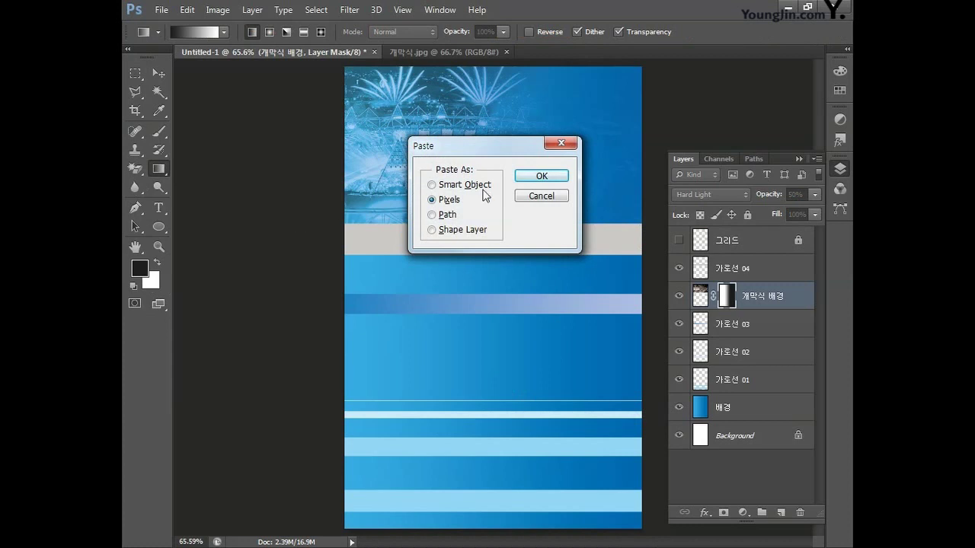
click(555, 179)
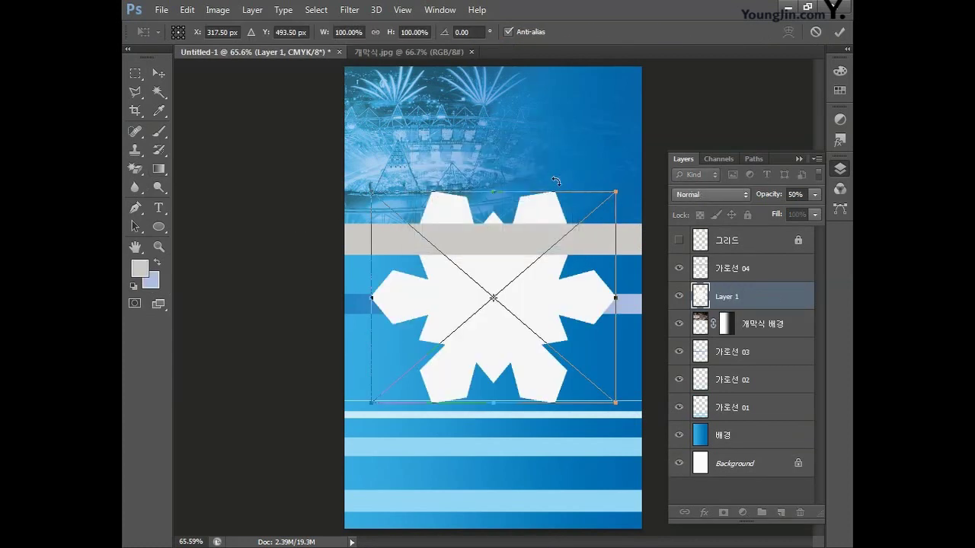
key(shift+alt+h)
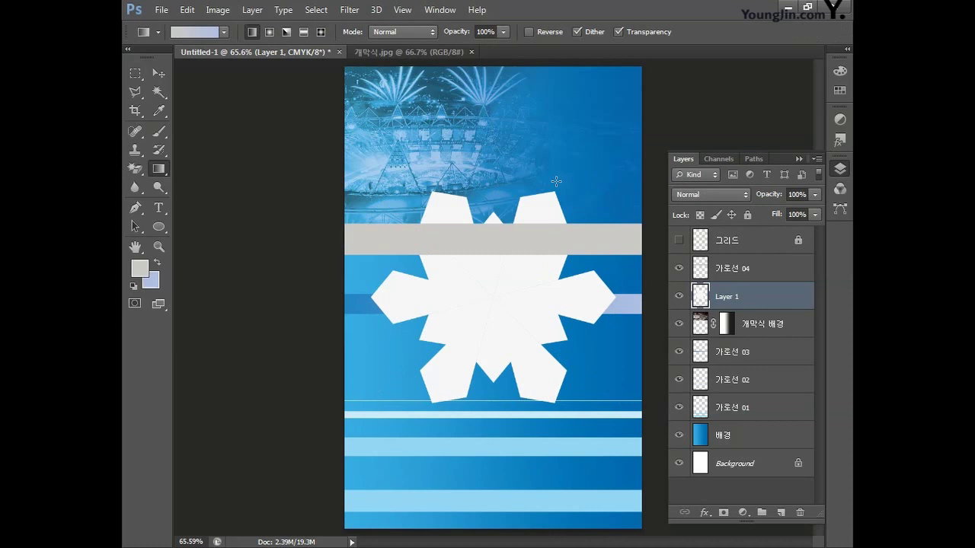
Rename the pasted white snowflake layer 눈꽃 문양 01.
double_click(725, 298)
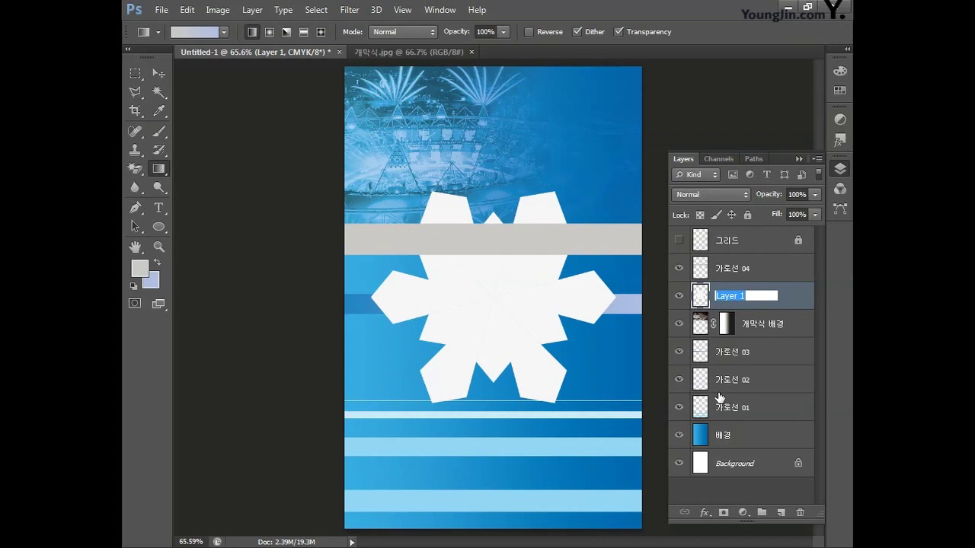
text(ㄴㅜㄴ꽃 문야ㅇ)
key(Return)
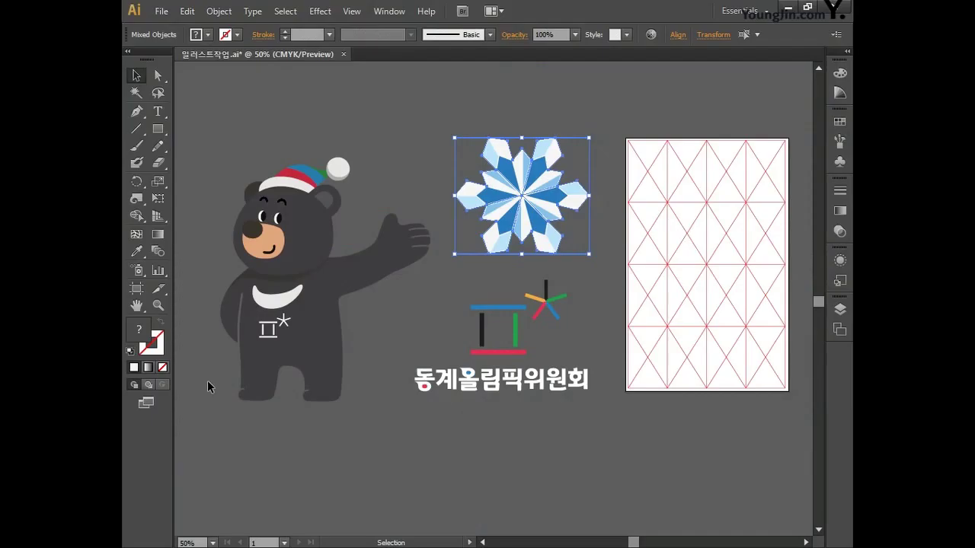
Copy Illustrator's coloured snowflake group with the rectangle and paste it as pixels into Photoshop's Untitled-1 above 눈꽃 문양 01.
click(438, 305)
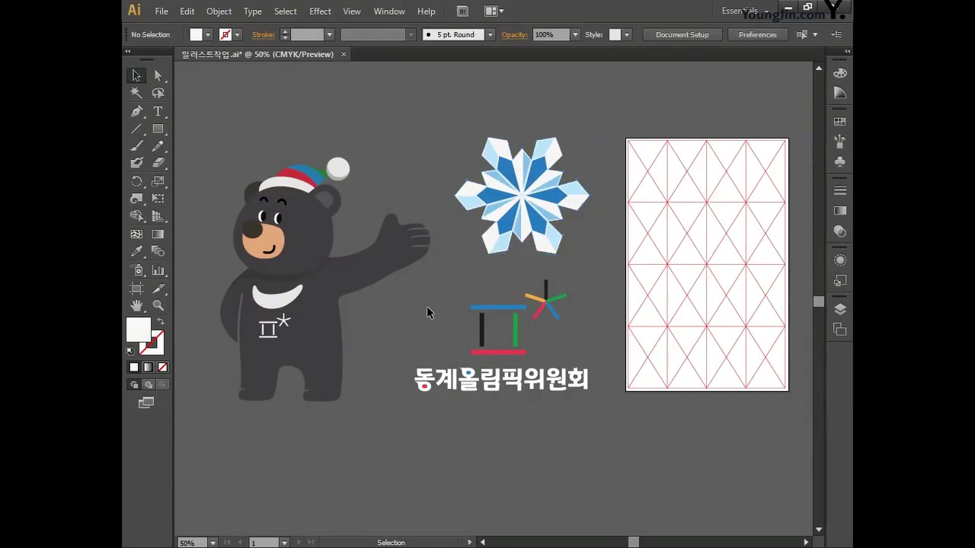
click(494, 200)
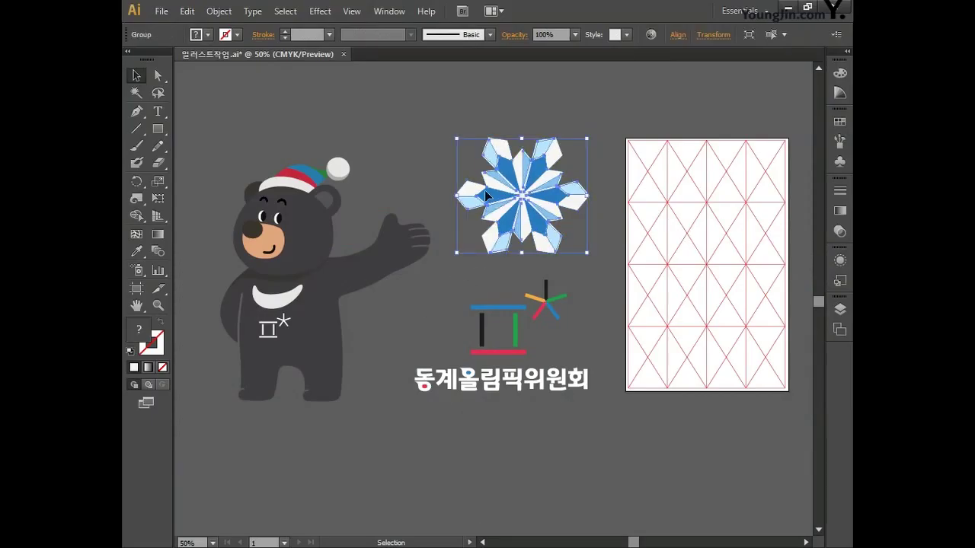
shift+click(463, 161)
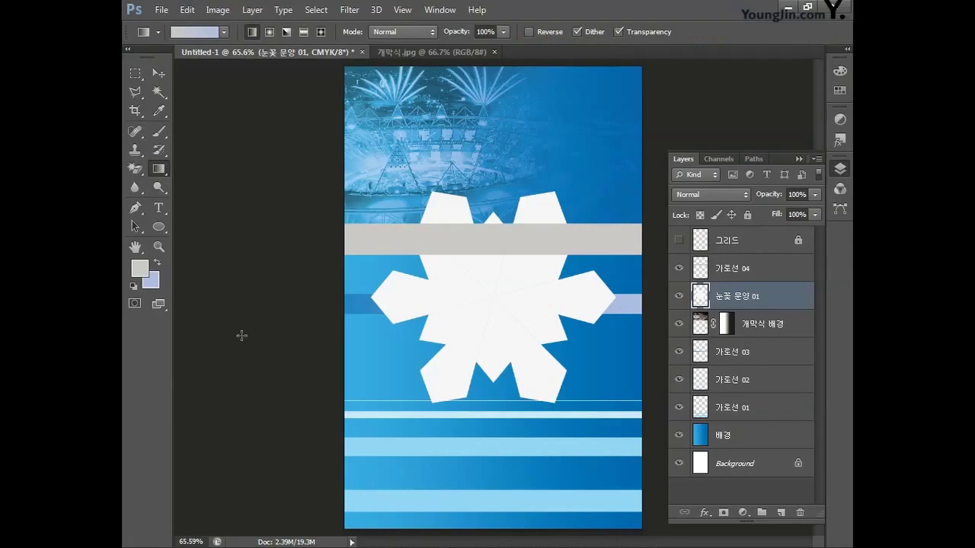
key(ctrl+v)
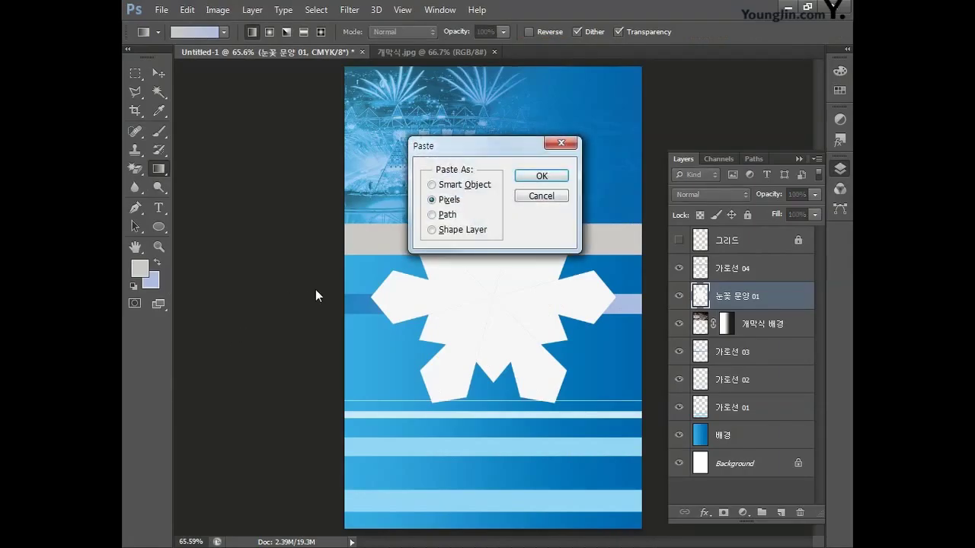
click(536, 177)
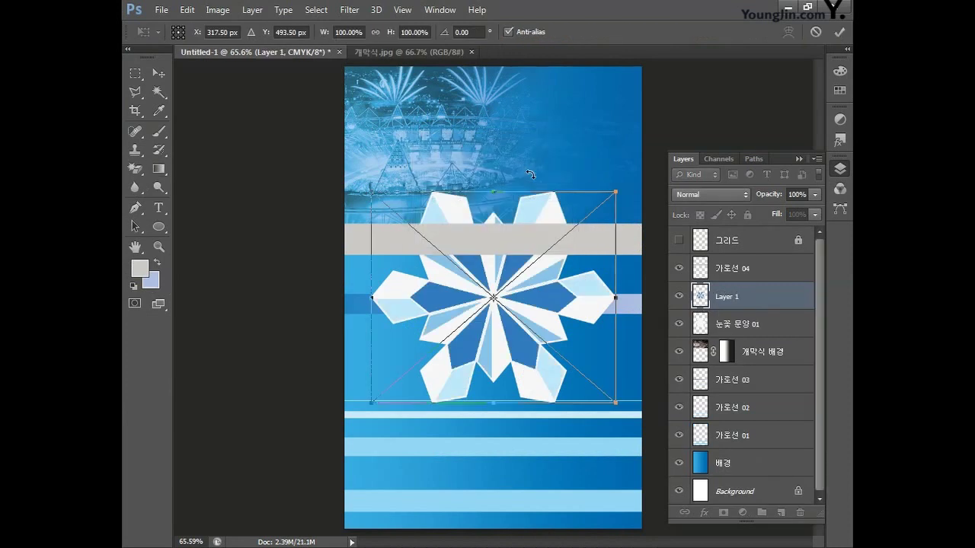
key(Return)
key(g)
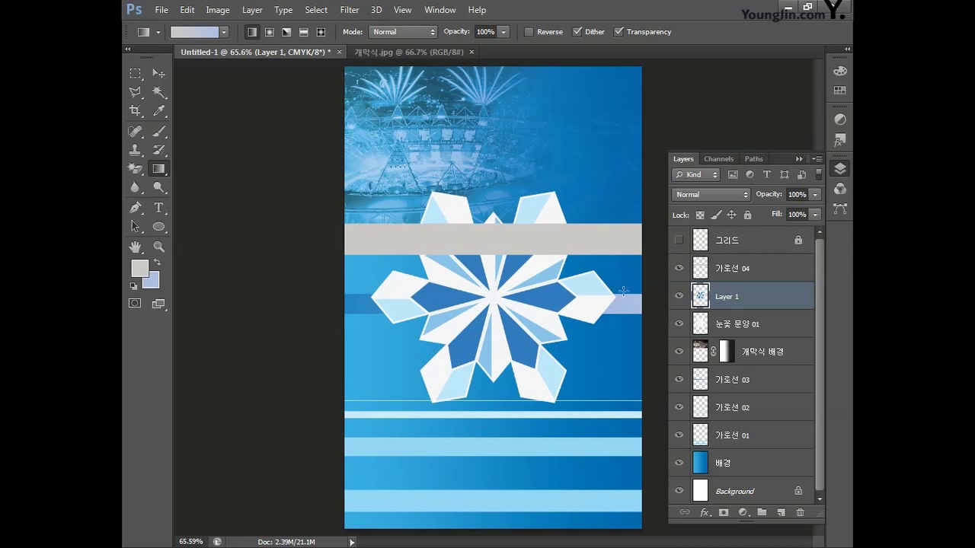
Rename the coloured snowflake's layer 눈꽃문양 02.
double_click(731, 297)
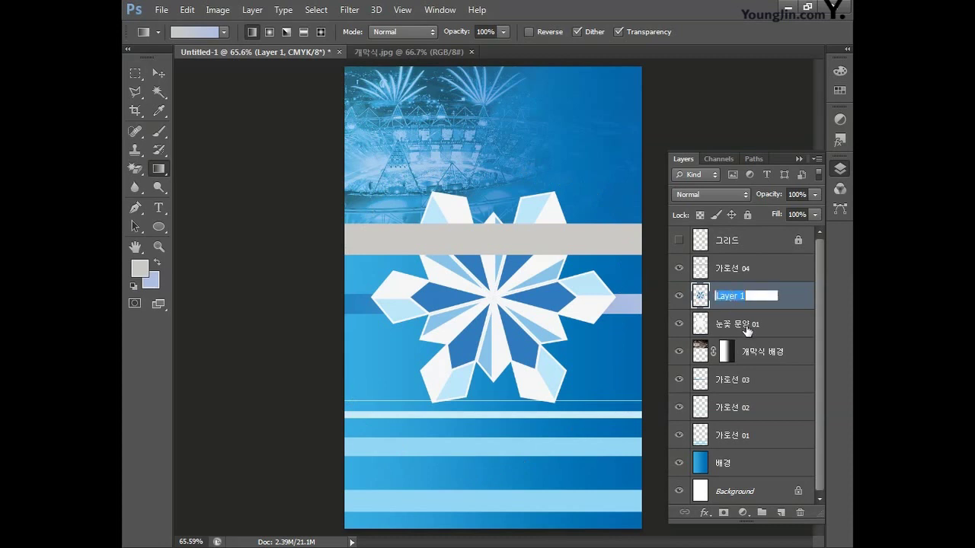
text(눈ㄲ)
text(문양)
text( 02)
key(Return)
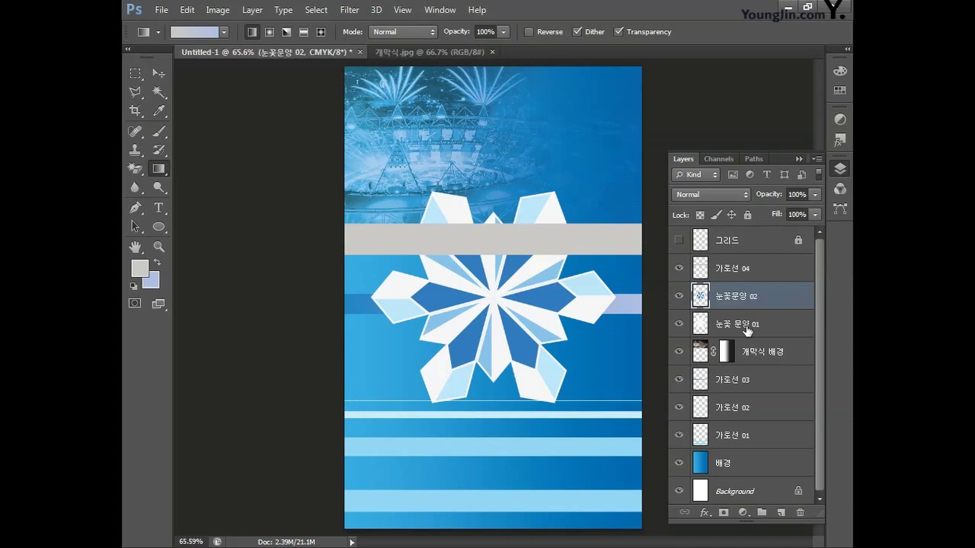
Move the layers 눈꽃문양 02 and 눈꽃 문양 01 together above 가로선 04 in the layer order.
shift+click(747, 326)
drag(746, 299, 751, 261)
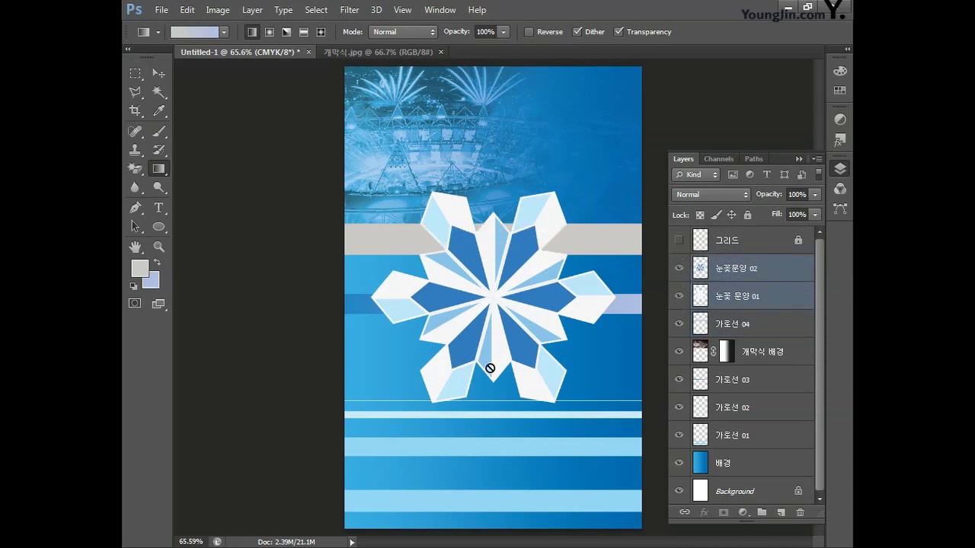
Apply a Bevel & Emboss style to 눈꽃문양 02 with Depth 150% and Size 4 px.
click(784, 272)
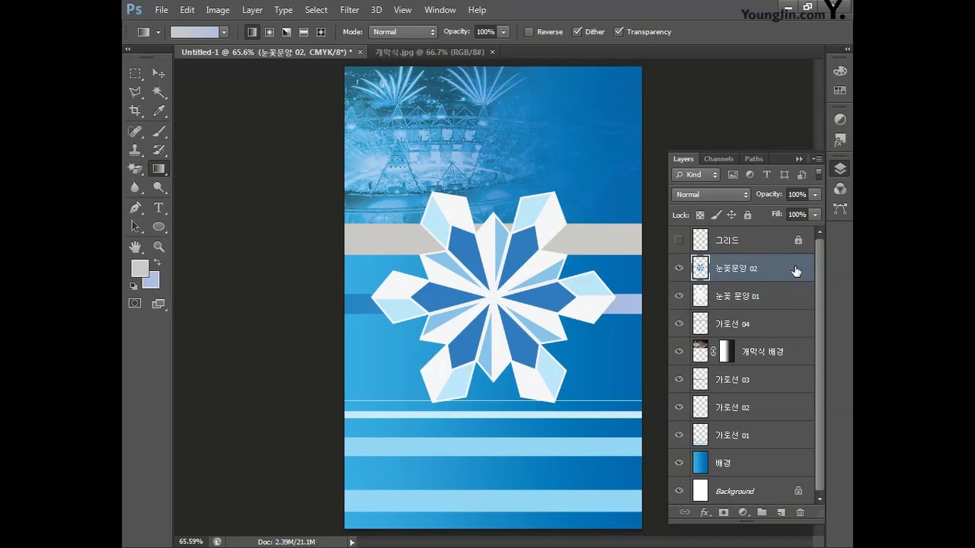
double_click(795, 271)
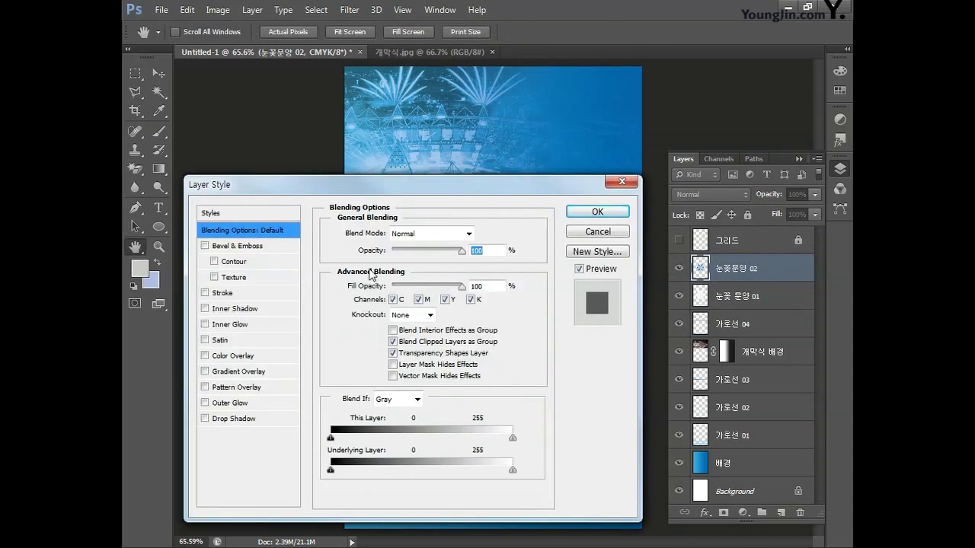
click(249, 248)
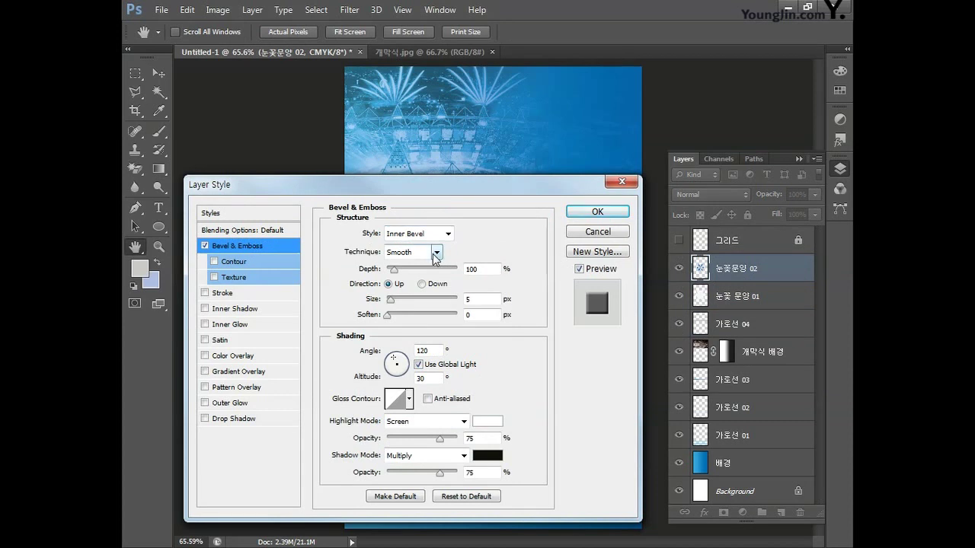
key(Tab)
text(150)
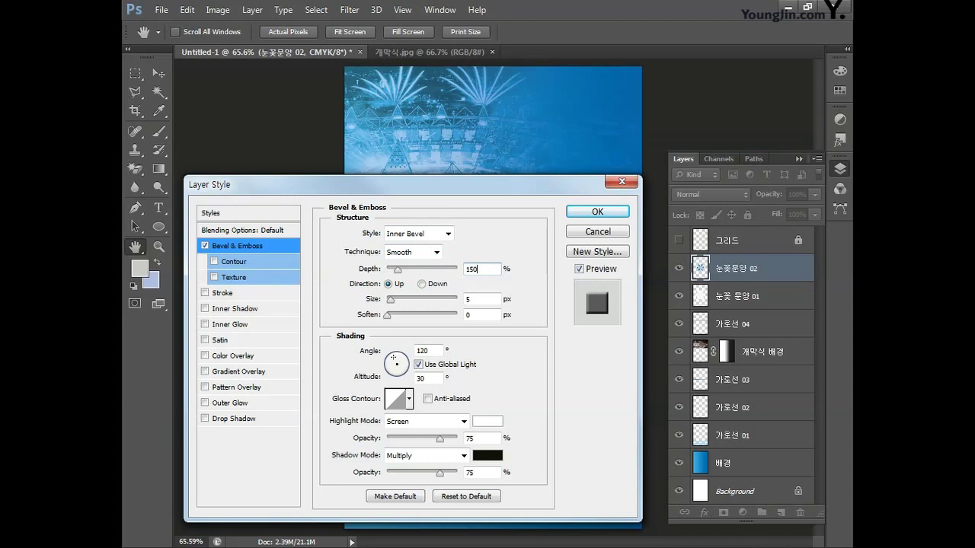
click(478, 301)
text(4)
click(482, 314)
click(576, 213)
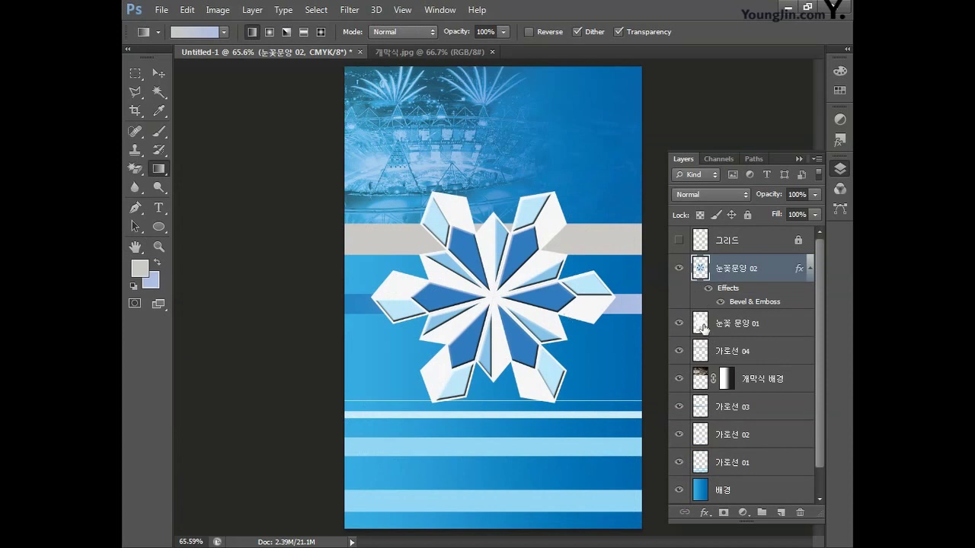
Duplicate the layers 눈꽃문양 02 and 눈꽃 문양 01 and hide the two originals.
shift+click(749, 328)
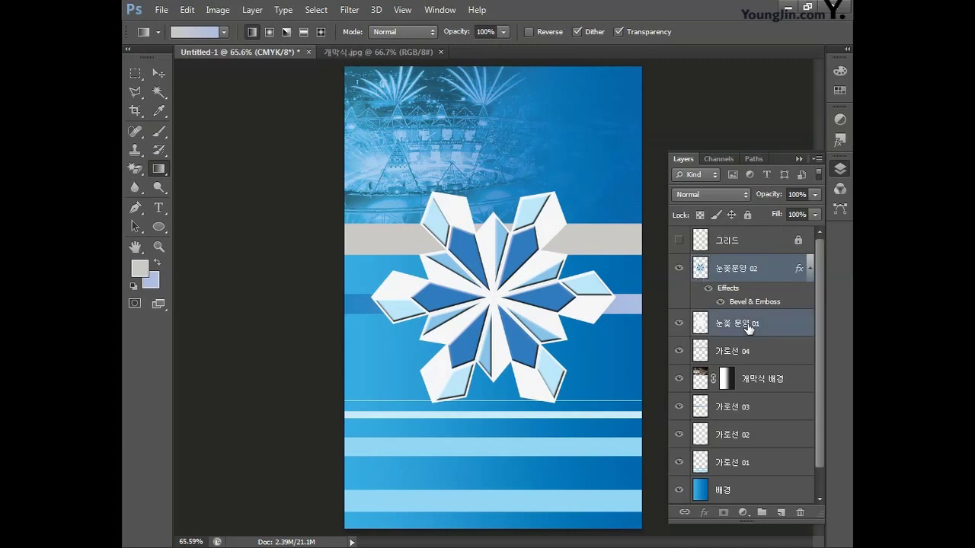
key(ctrl+j)
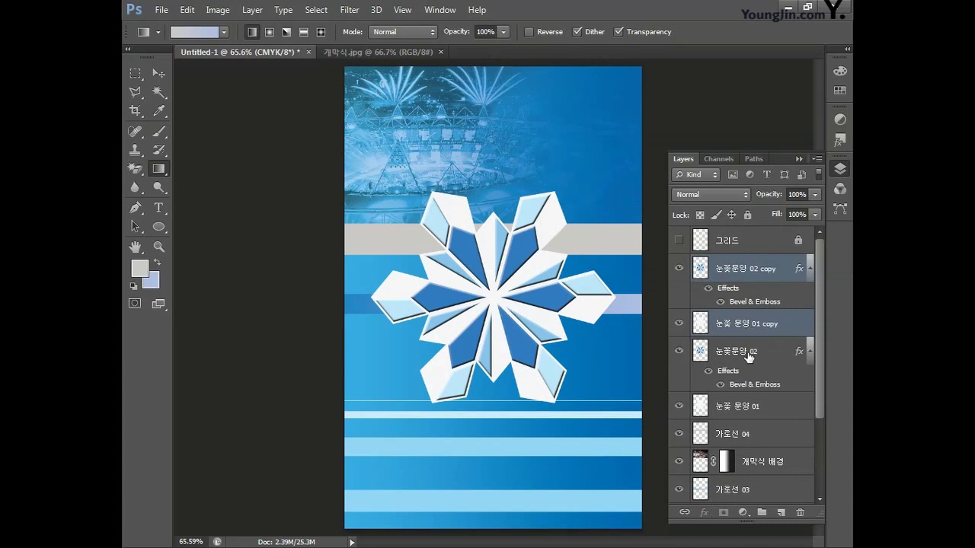
click(749, 357)
shift+click(756, 410)
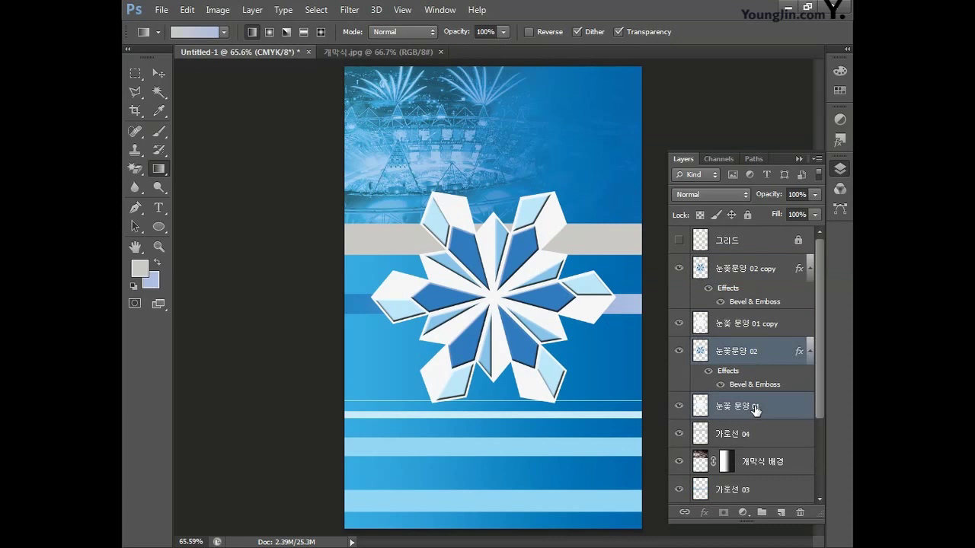
click(678, 351)
click(678, 405)
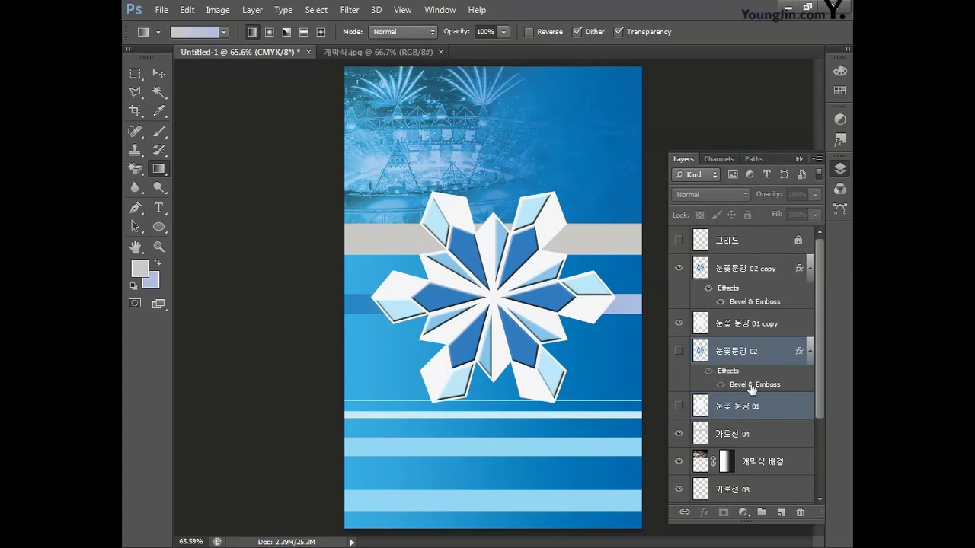
Move the two snowflake copies into the poster's upper-right corner, partly off the canvas, and scale them to about 89.5%.
click(750, 326)
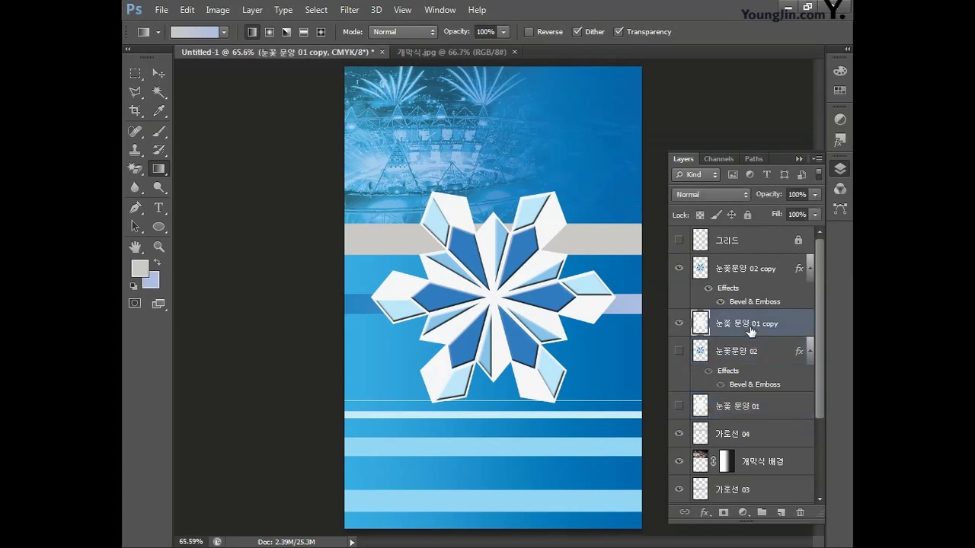
shift+click(750, 273)
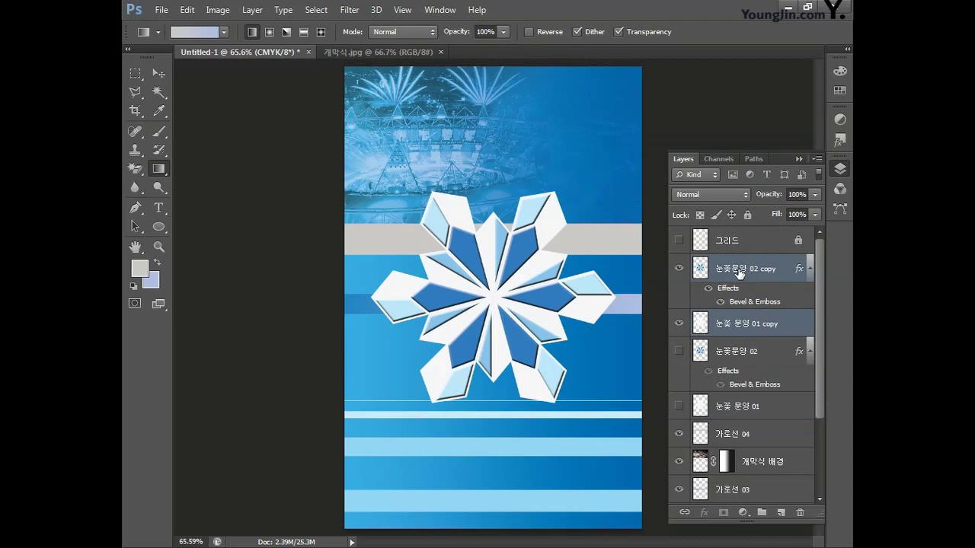
key(ctrl+t)
drag(504, 270, 602, 102)
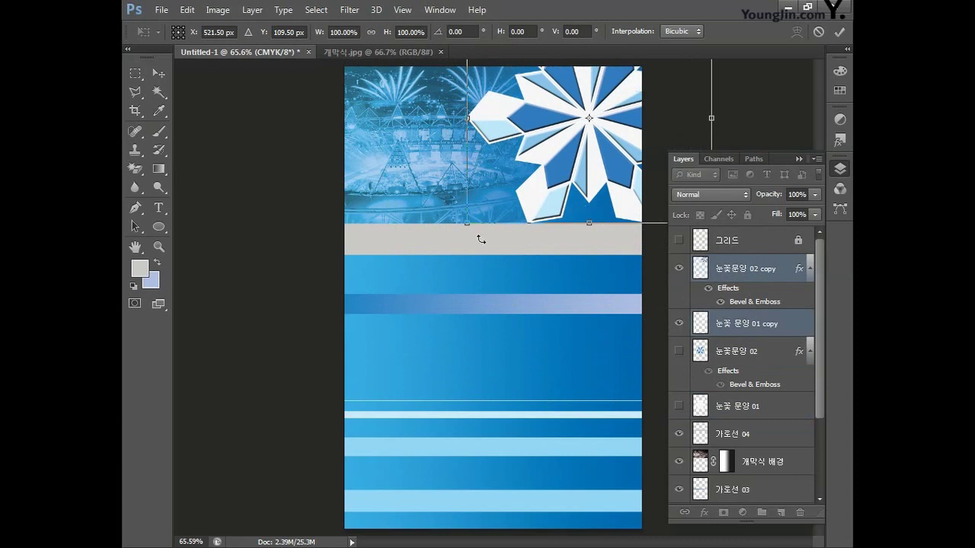
drag(469, 222, 485, 206)
mouse_move(602, 172)
mouse_down()
mouse_move(616, 170)
mouse_move(582, 171)
mouse_up()
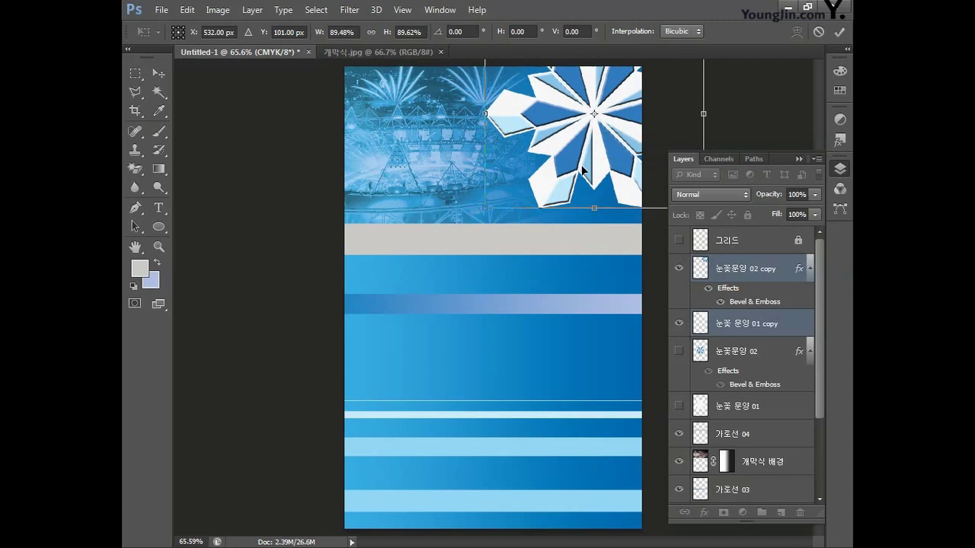
key(Up)
key(Up)
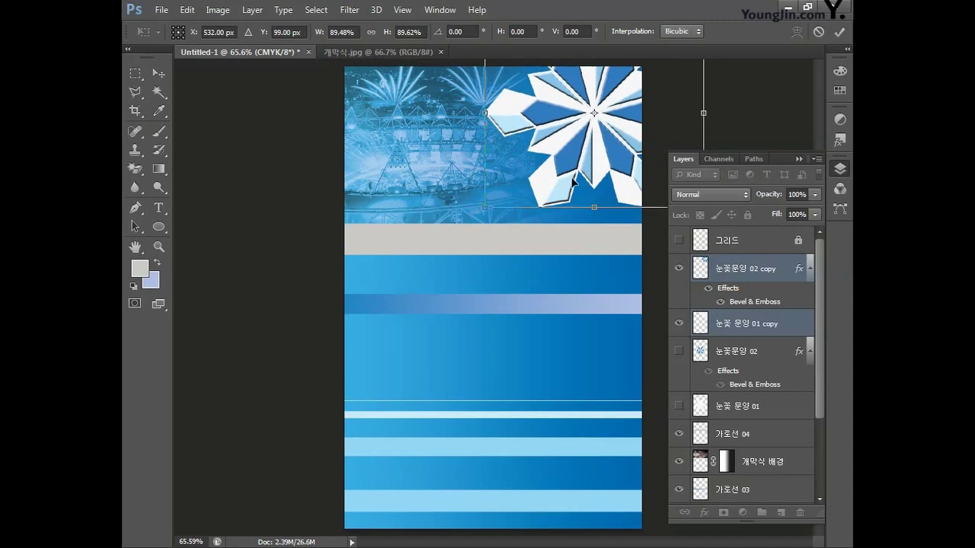
key(Return)
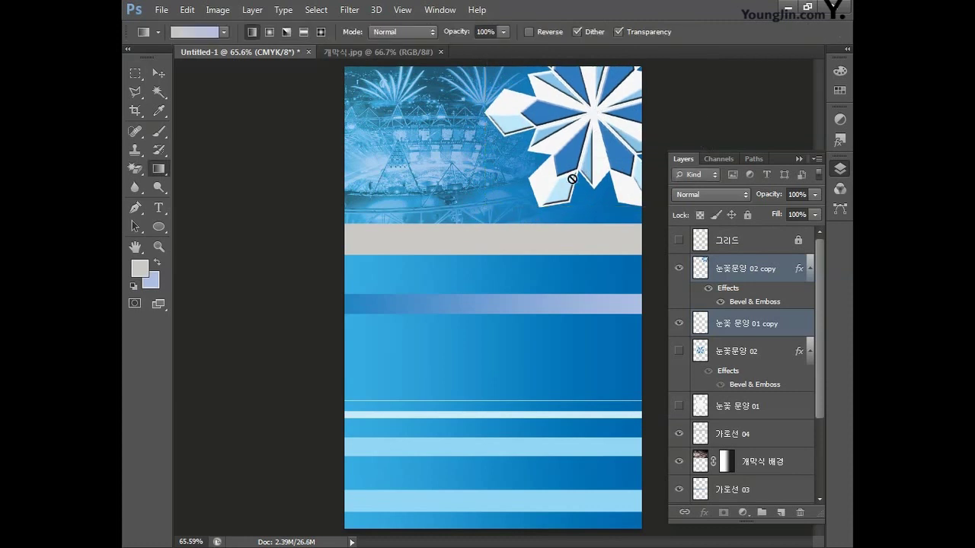
Show the original 눈꽃문양 02 and 눈꽃 문양 01 layers again and set them to Soft Light at 50% opacity.
click(727, 357)
shift+click(735, 408)
click(678, 405)
click(678, 353)
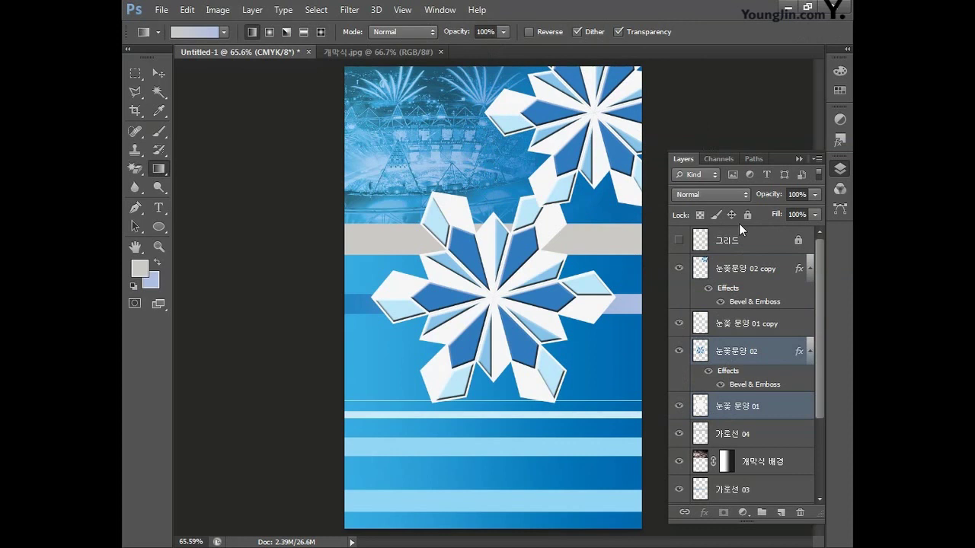
click(710, 194)
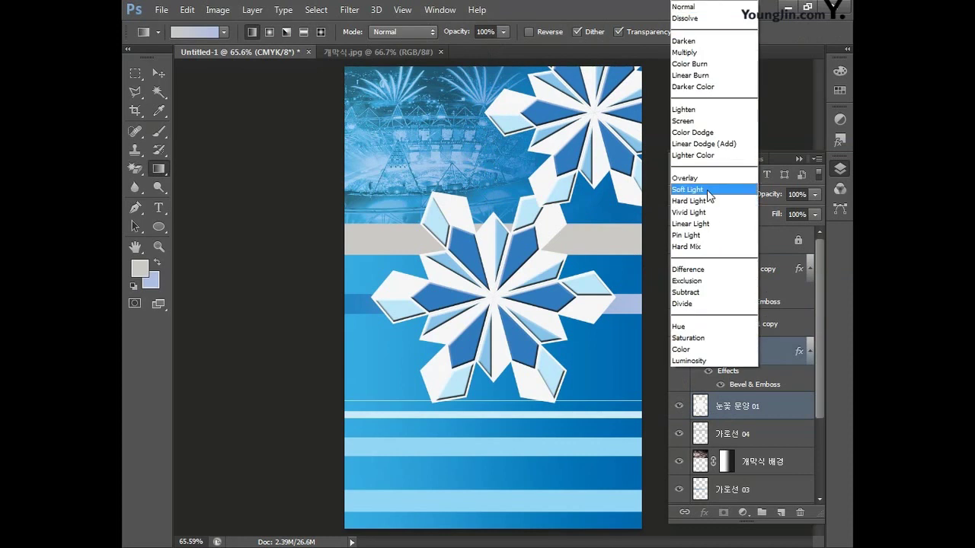
click(707, 190)
click(789, 194)
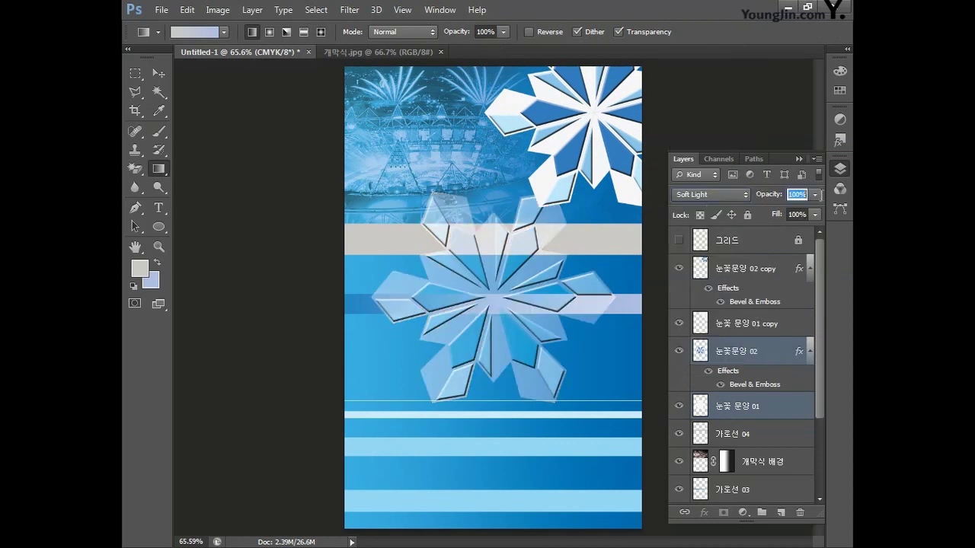
text(50)
key(Return)
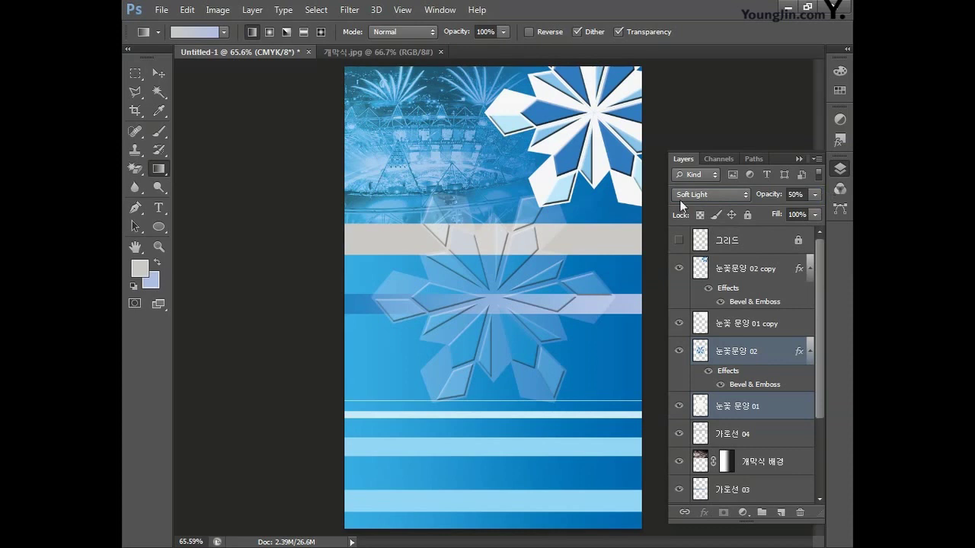
Enlarge the translucent original snowflake well beyond its copy and place it behind the copy, extending past the poster's upper-right corner.
key(ctrl+t)
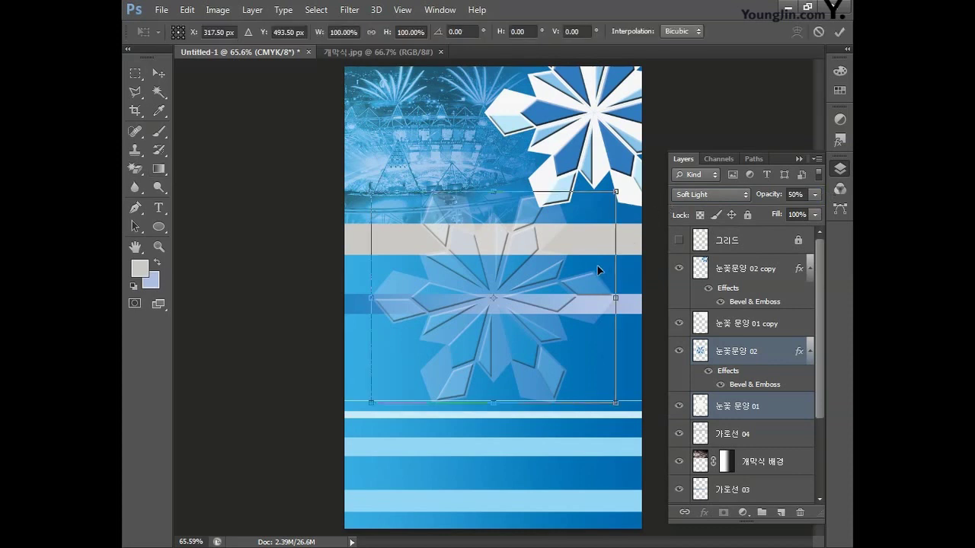
drag(534, 297, 589, 134)
drag(426, 239, 333, 320)
drag(511, 259, 582, 213)
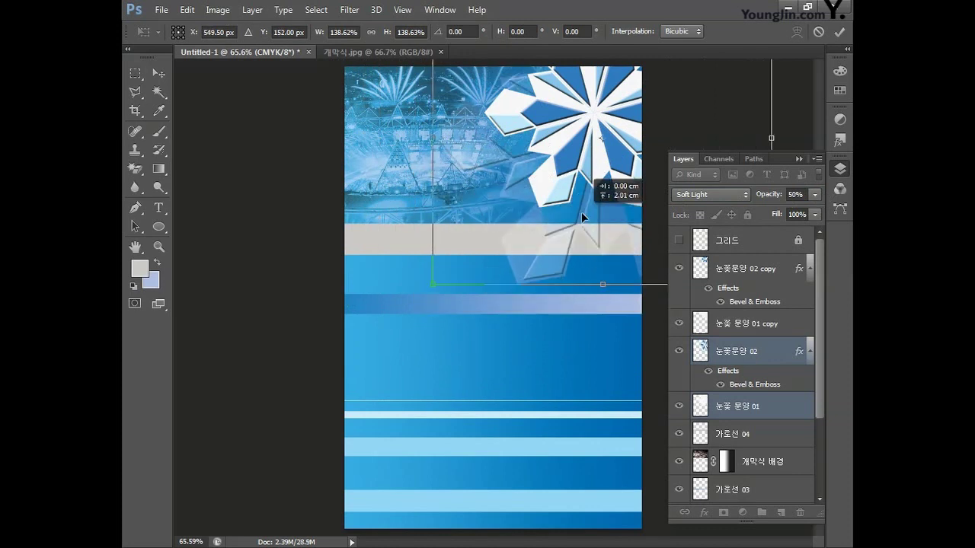
drag(433, 293, 405, 296)
key(Return)
key(g)
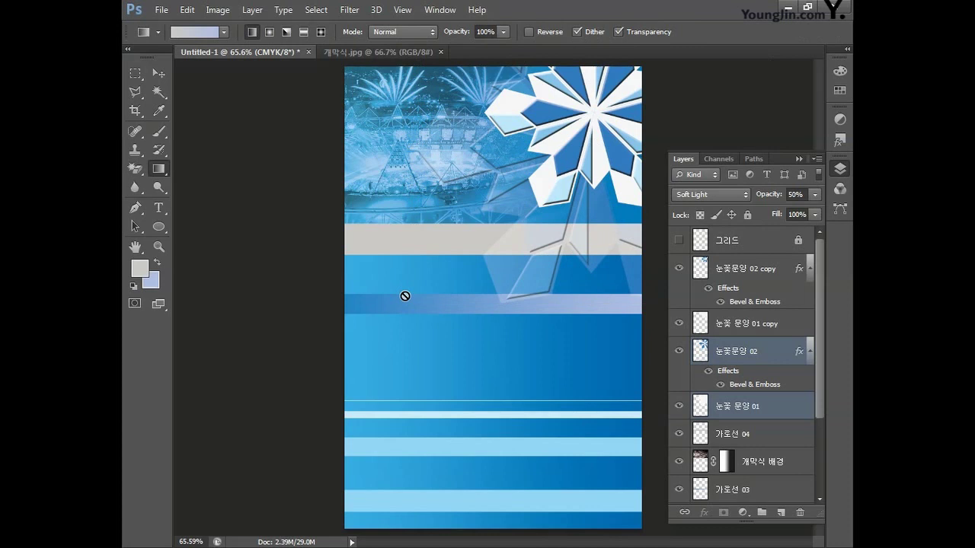
Open the speed skater photo 스케이팅 from the 제공소스 folder.
click(161, 10)
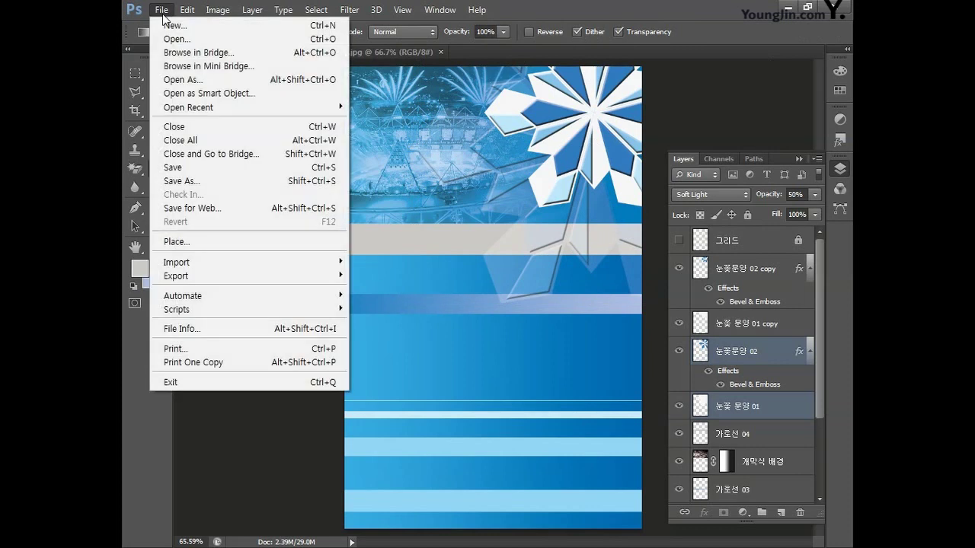
click(173, 40)
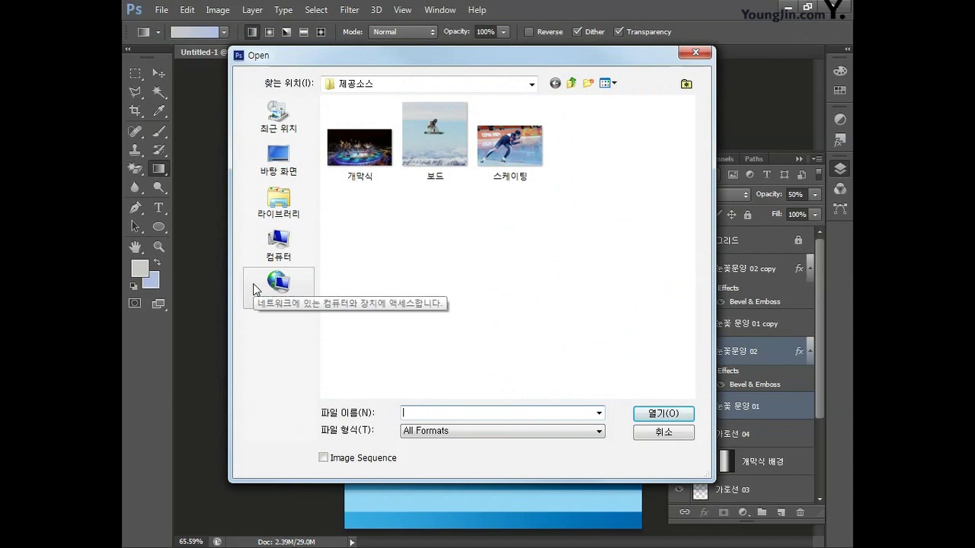
click(508, 169)
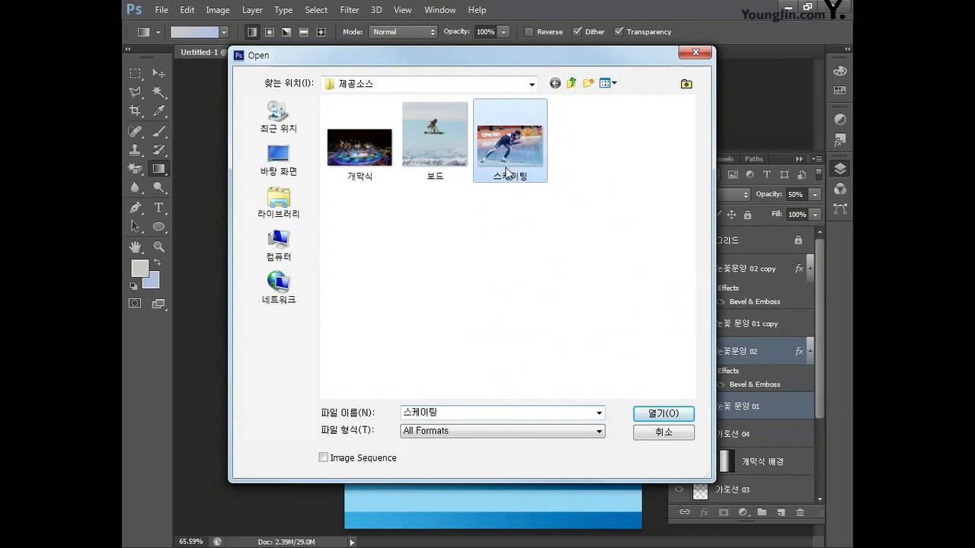
click(648, 412)
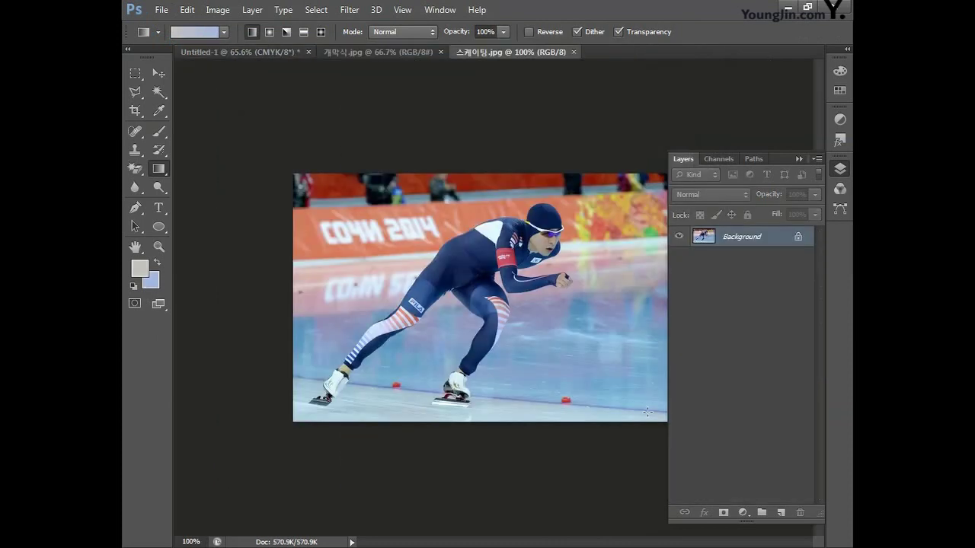
Trace a closed Pen tool path in Path mode around the skater's full outline, including both legs, skates, arm, head and back.
click(134, 208)
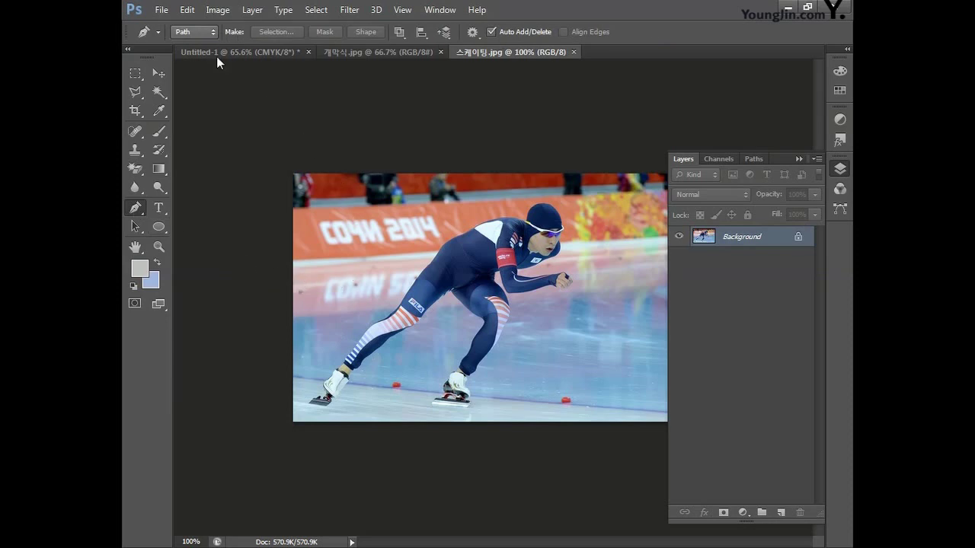
click(196, 35)
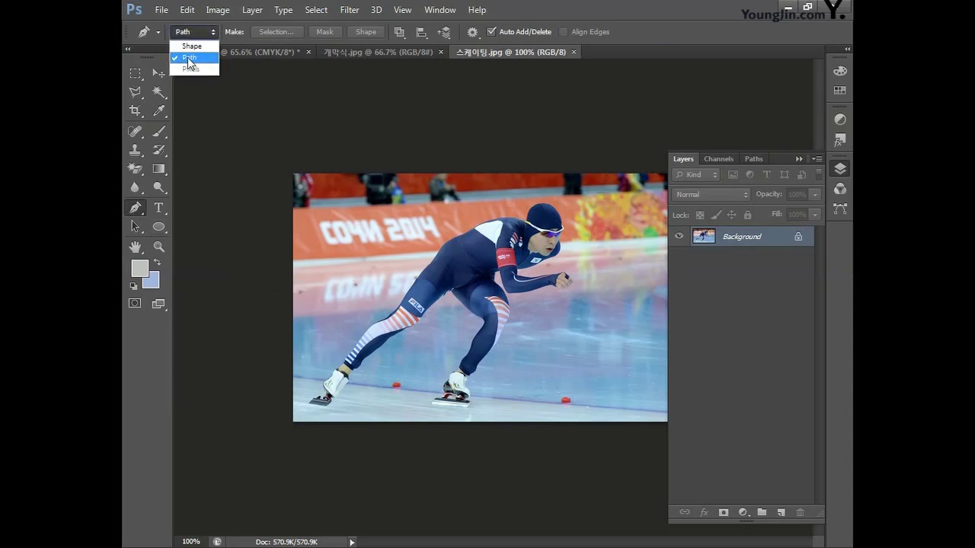
click(188, 58)
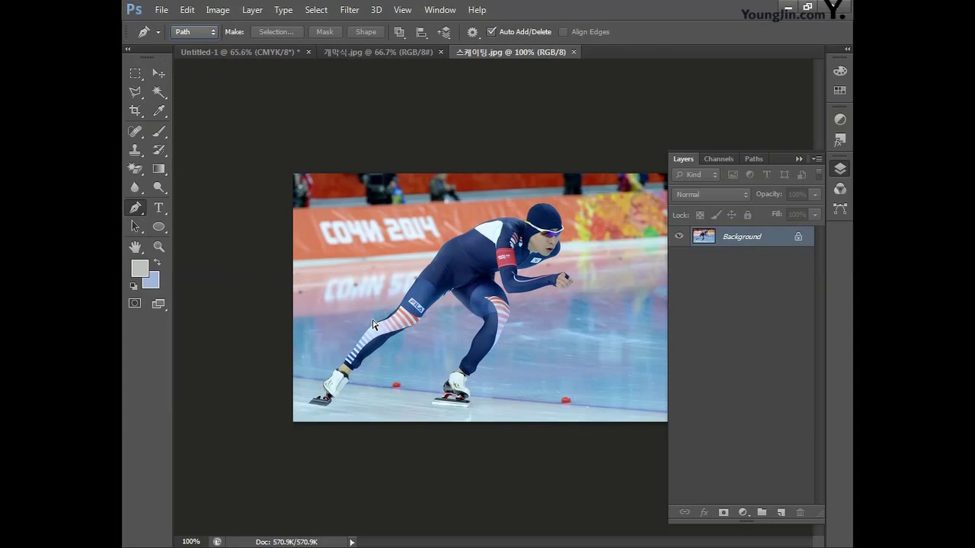
key(ctrl+plus)
key(ctrl+plus)
mouse_move(290, 401)
mouse_down()
mouse_move(500, 279)
mouse_move(595, 190)
mouse_up()
click(421, 192)
click(396, 223)
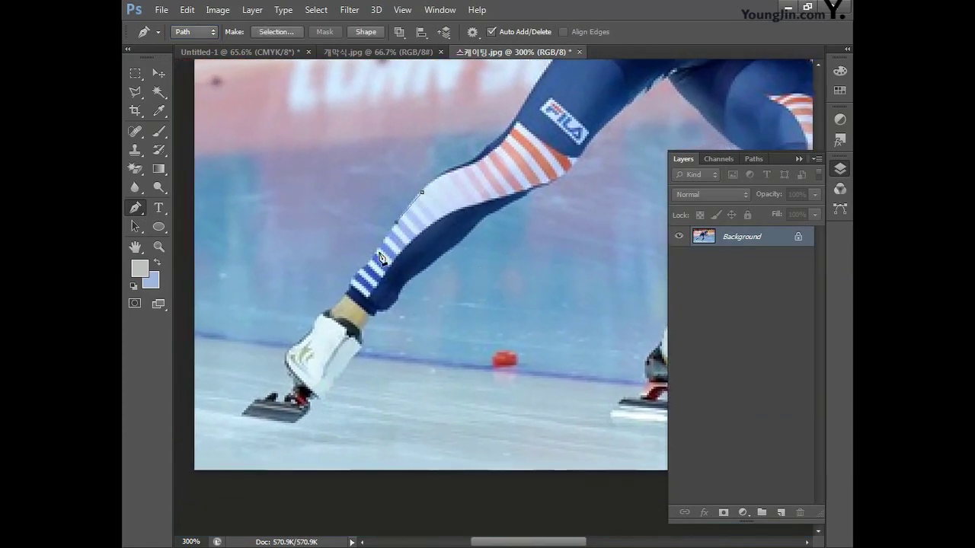
click(347, 293)
click(314, 319)
click(311, 333)
click(288, 351)
click(272, 392)
click(253, 402)
click(240, 417)
click(323, 399)
click(334, 382)
click(351, 357)
click(377, 310)
click(401, 290)
click(434, 261)
click(468, 232)
click(488, 215)
click(536, 186)
drag(556, 182, 304, 373)
click(335, 348)
click(358, 319)
click(430, 263)
click(472, 306)
click(496, 330)
click(529, 349)
click(507, 388)
click(493, 421)
click(475, 455)
click(461, 470)
click(456, 489)
drag(434, 513, 514, 327)
click(508, 326)
click(488, 356)
click(484, 375)
click(473, 397)
click(451, 417)
click(454, 423)
click(556, 428)
click(567, 412)
click(564, 391)
click(561, 374)
click(585, 306)
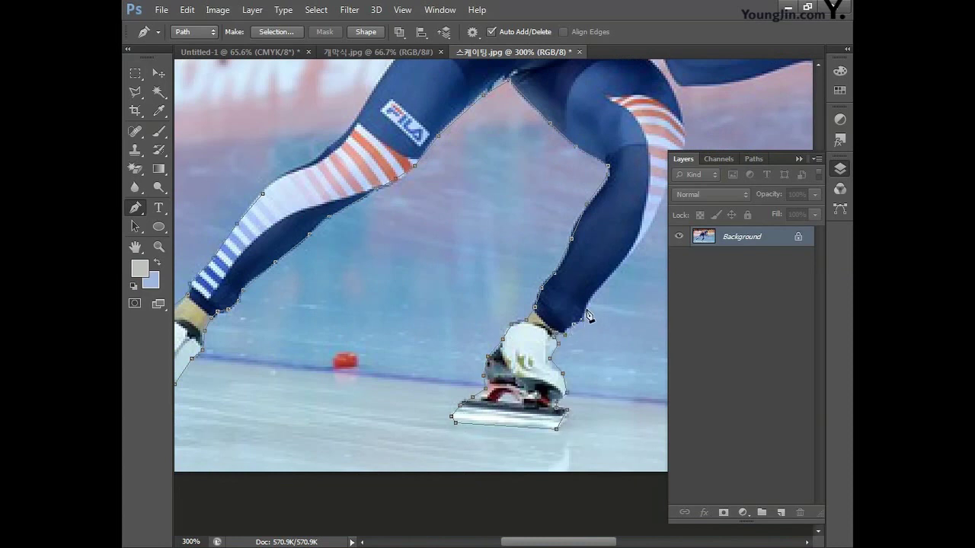
drag(632, 269, 507, 396)
click(516, 369)
click(541, 317)
click(552, 295)
click(560, 259)
click(552, 230)
click(522, 181)
click(515, 172)
click(525, 147)
drag(536, 259, 366, 381)
click(389, 357)
click(424, 352)
click(461, 338)
click(482, 333)
click(492, 333)
click(517, 340)
click(545, 323)
click(548, 310)
click(521, 292)
click(500, 299)
click(449, 304)
click(418, 312)
click(379, 301)
click(405, 281)
click(451, 261)
click(486, 247)
click(503, 230)
click(508, 217)
click(516, 187)
click(523, 163)
click(517, 142)
drag(517, 142, 602, 275)
click(586, 259)
click(557, 250)
click(511, 278)
click(509, 299)
click(471, 292)
click(431, 288)
click(384, 299)
drag(373, 313, 611, 237)
click(579, 242)
click(509, 277)
click(449, 352)
click(409, 396)
click(495, 310)
drag(409, 396, 383, 279)
click(409, 377)
Turn the skater path into a selection and copy the cut-out skater into the poster document.
scroll(381, 281, down, 2)
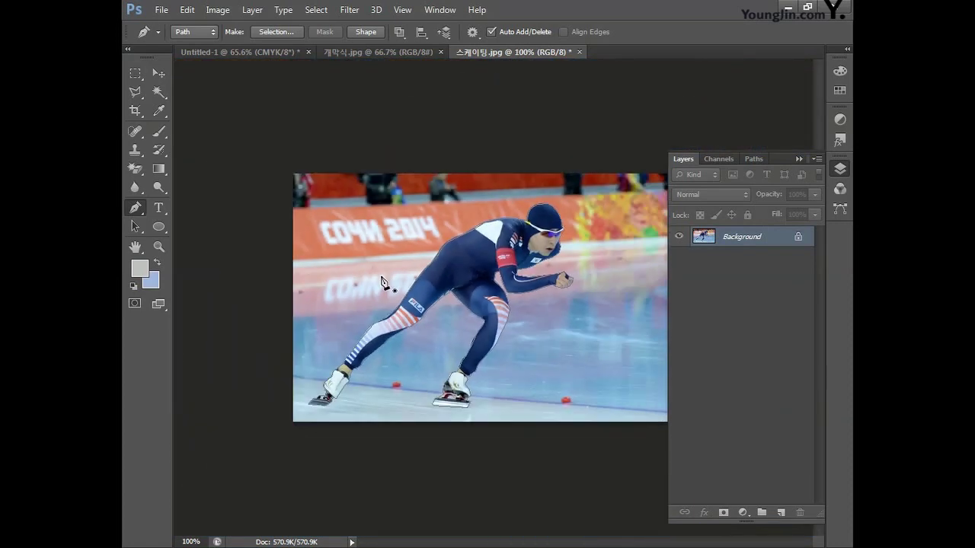
key(ctrl+Return)
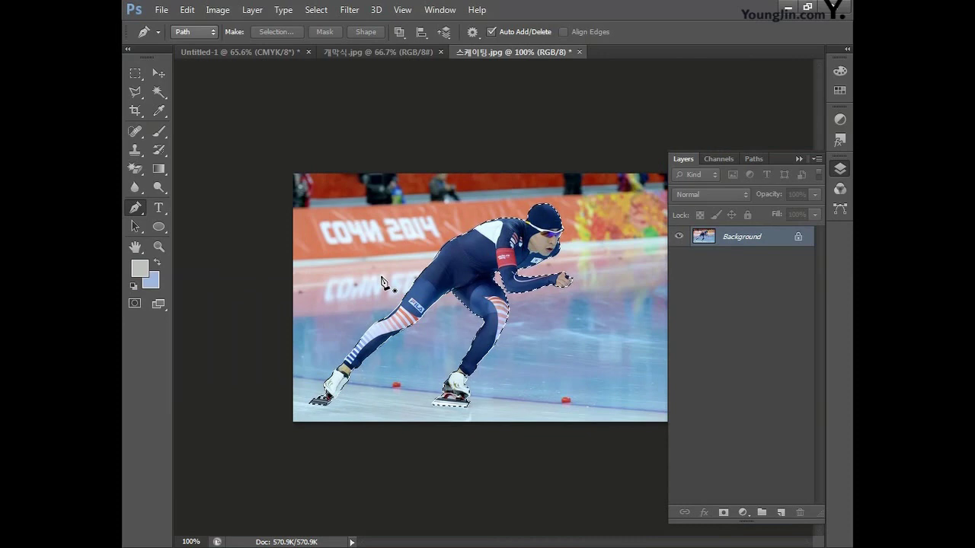
click(237, 52)
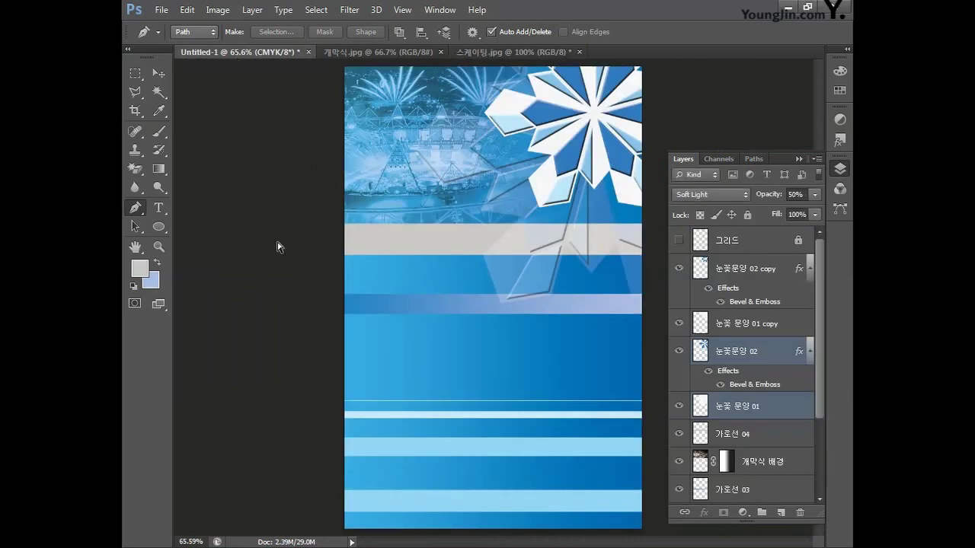
key(ctrl+v)
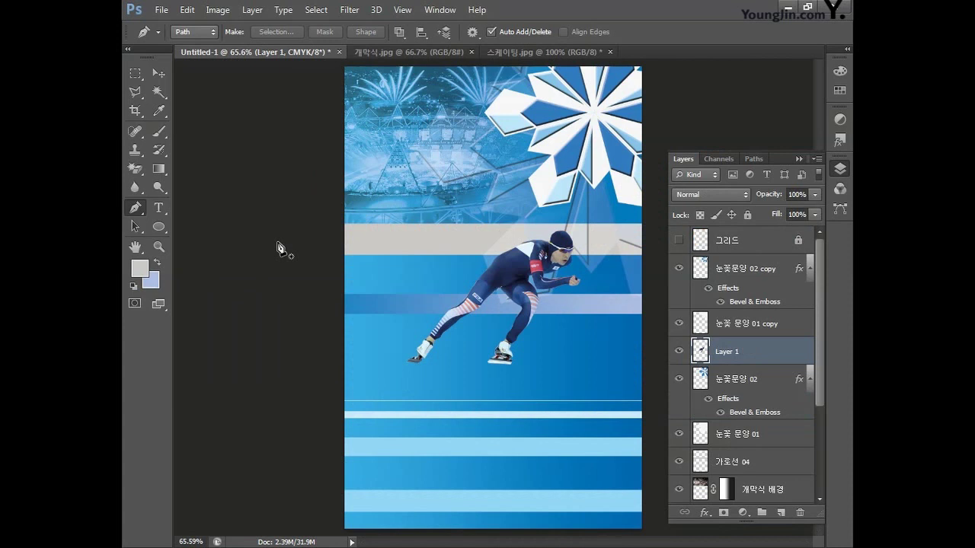
Enlarge the skater to about 191% and place it in the poster's lower-left area, with the trailing leg running off the left edge.
key(ctrl+t)
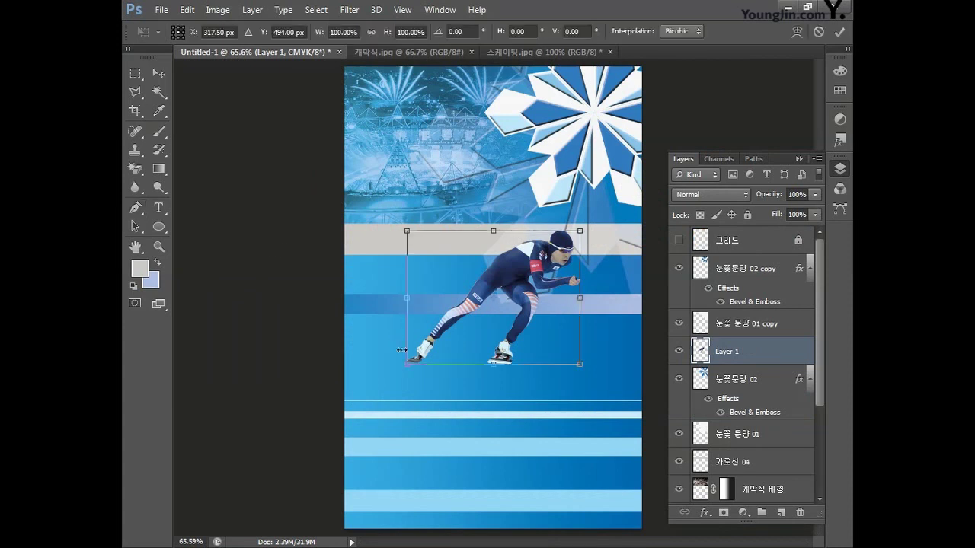
drag(407, 364, 303, 443)
drag(445, 314, 381, 348)
drag(501, 278, 529, 258)
drag(226, 491, 202, 513)
drag(416, 354, 428, 354)
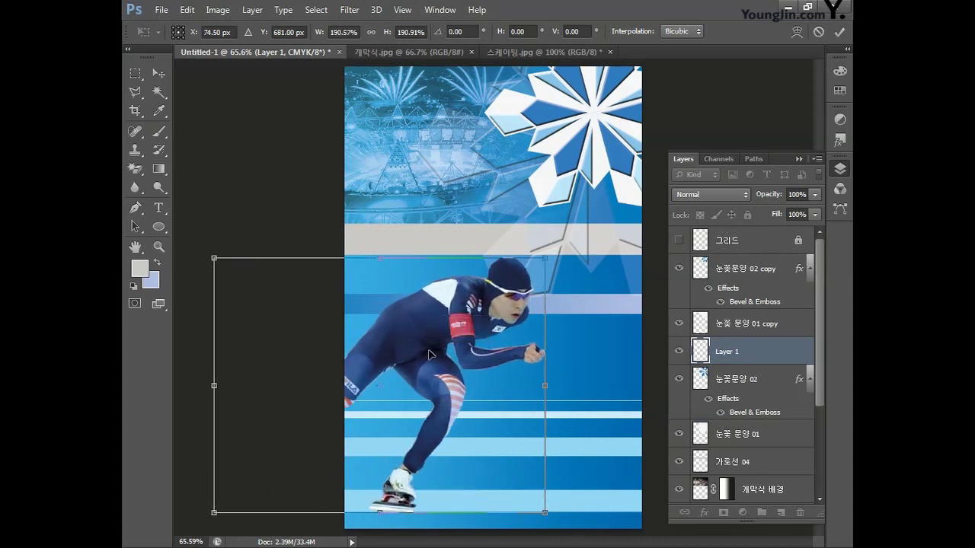
key(Return)
key(p)
Rename the skater layer as 스케이팅 and move it above the 눈꽃문양 02 copy layer.
double_click(720, 352)
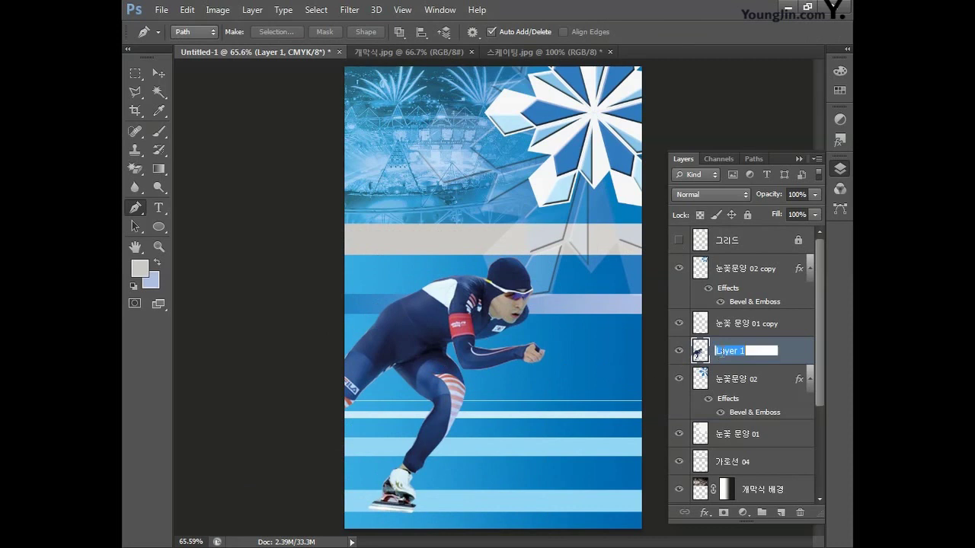
text(스케이팅)
key(Return)
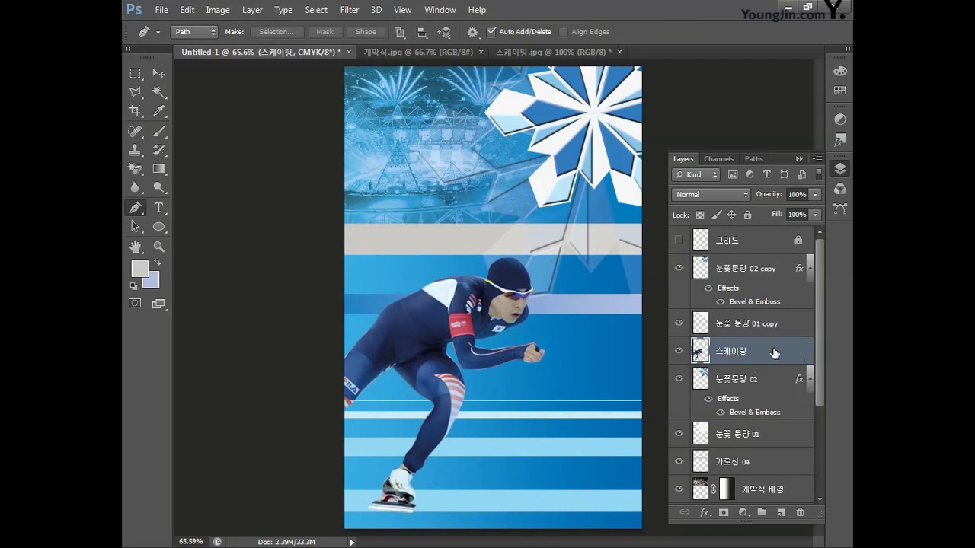
drag(773, 352, 772, 262)
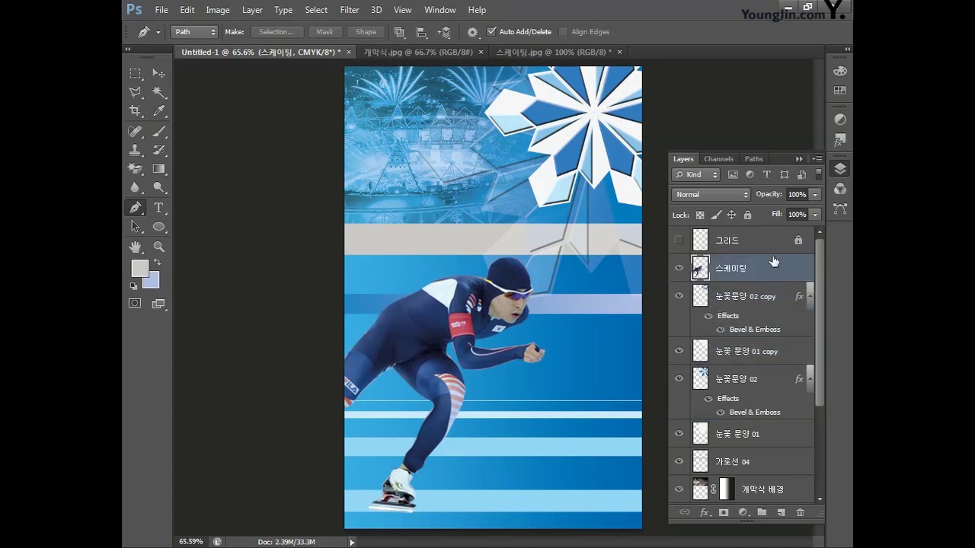
Add a Multiply drop shadow to the 스케이팅 layer with 75% opacity, 4 px distance and 16 px size.
double_click(770, 271)
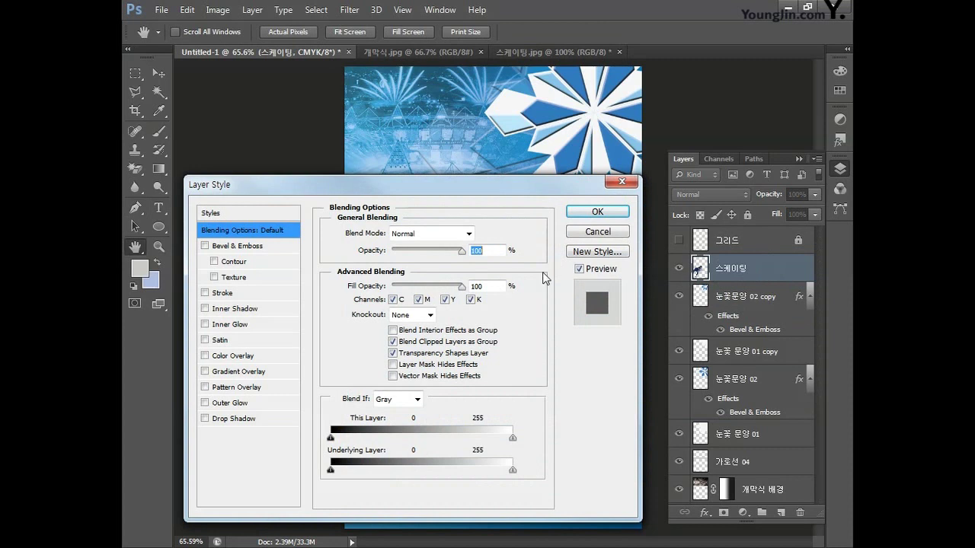
click(242, 421)
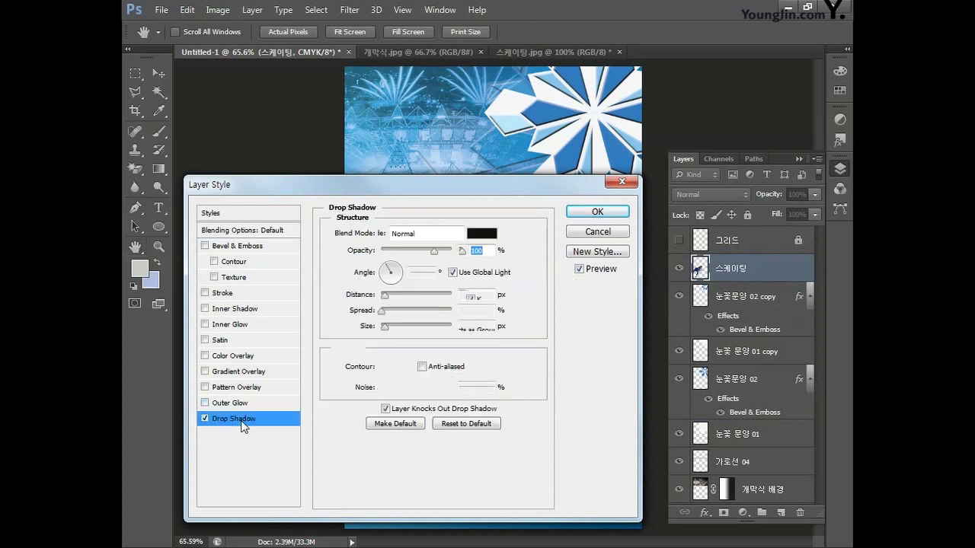
click(472, 251)
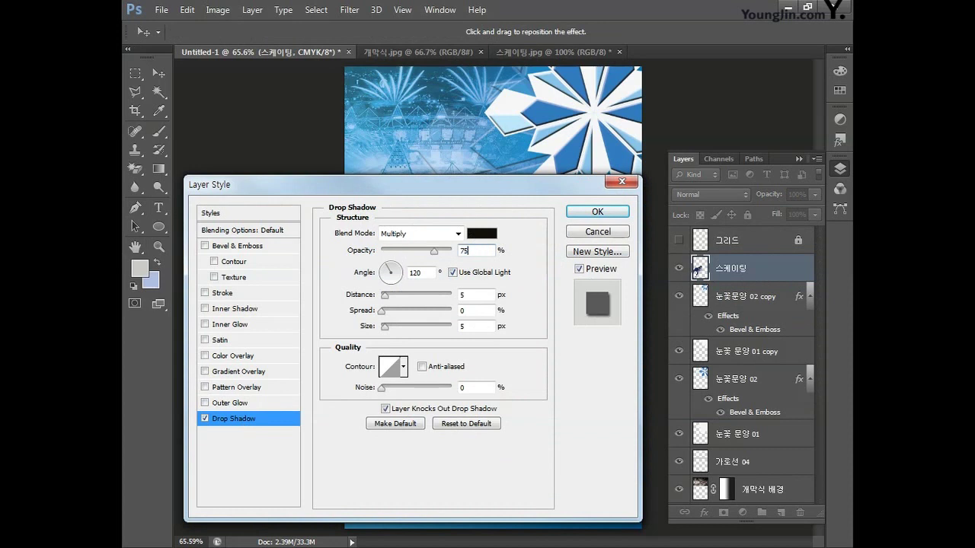
click(385, 294)
text(4)
click(388, 320)
text(16)
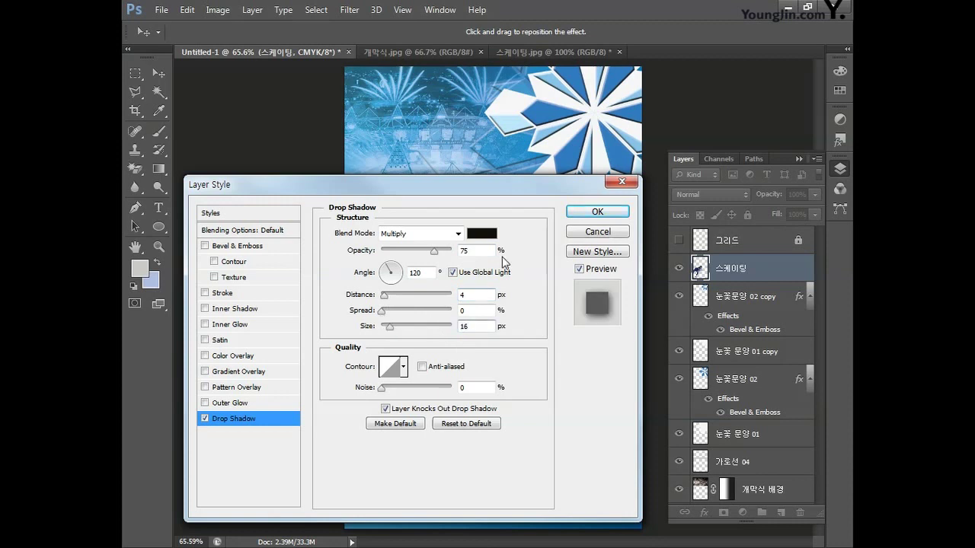
click(597, 211)
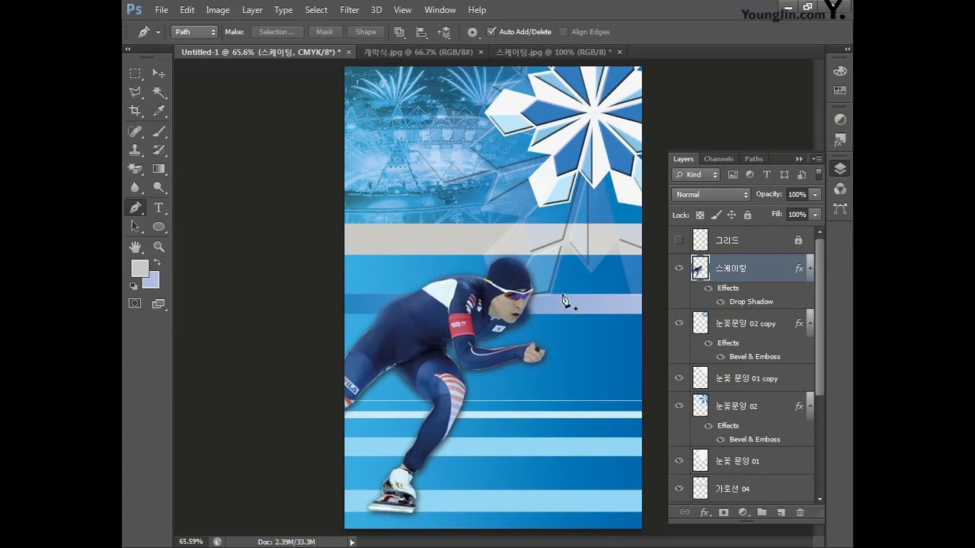
Open the snowboarder photo 보드 from the 제공소스 folder.
click(161, 9)
click(174, 38)
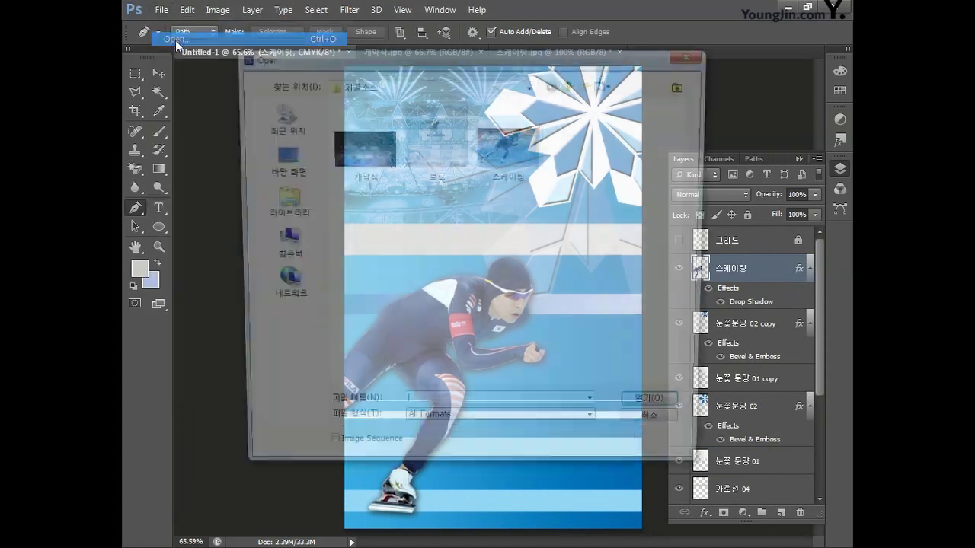
click(414, 149)
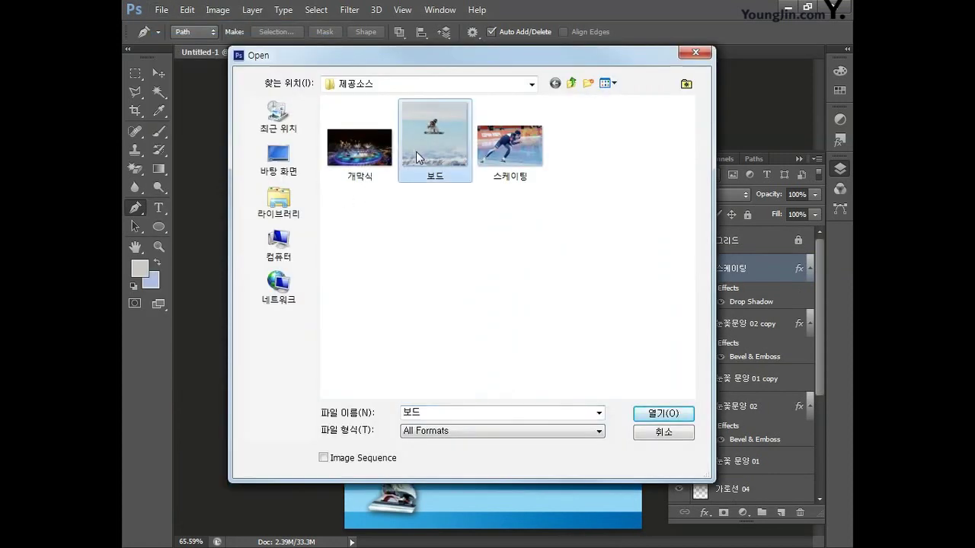
click(661, 414)
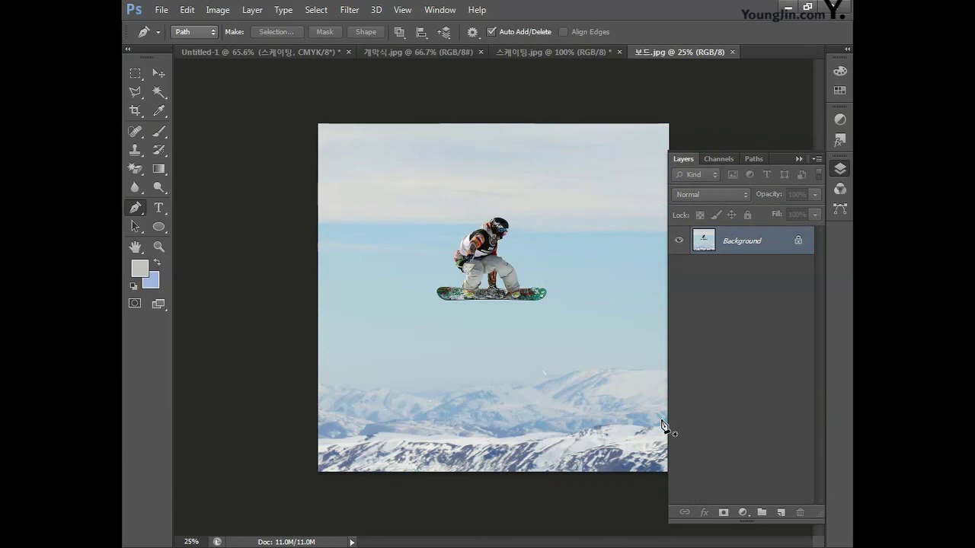
Brighten the snowboarder photo with Levels, setting the RGB input levels to 21, 1.48 and 230.
click(218, 10)
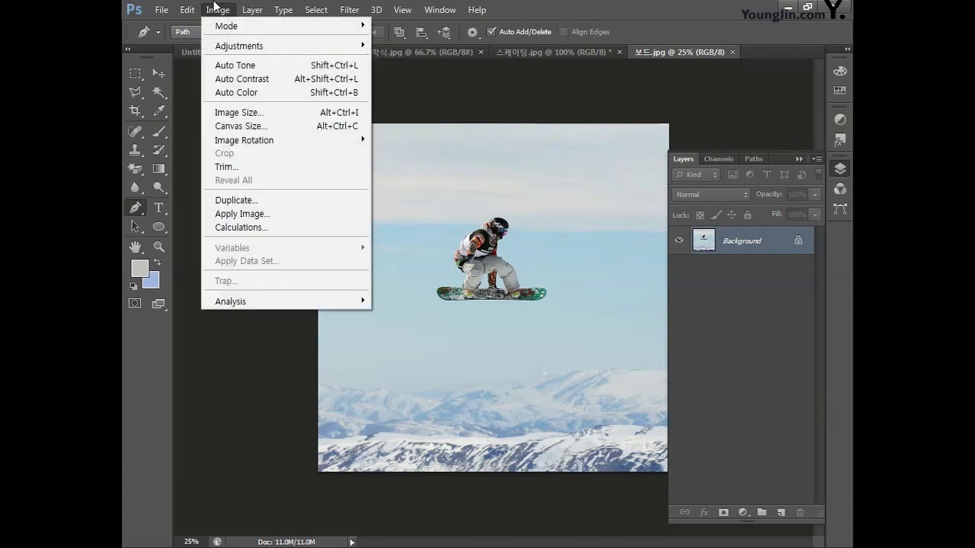
mouse_move(226, 46)
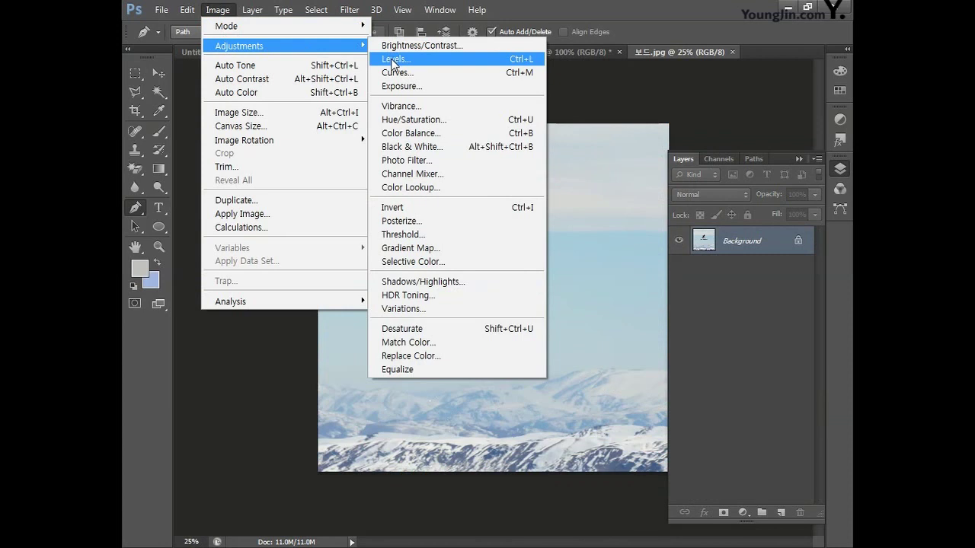
click(329, 59)
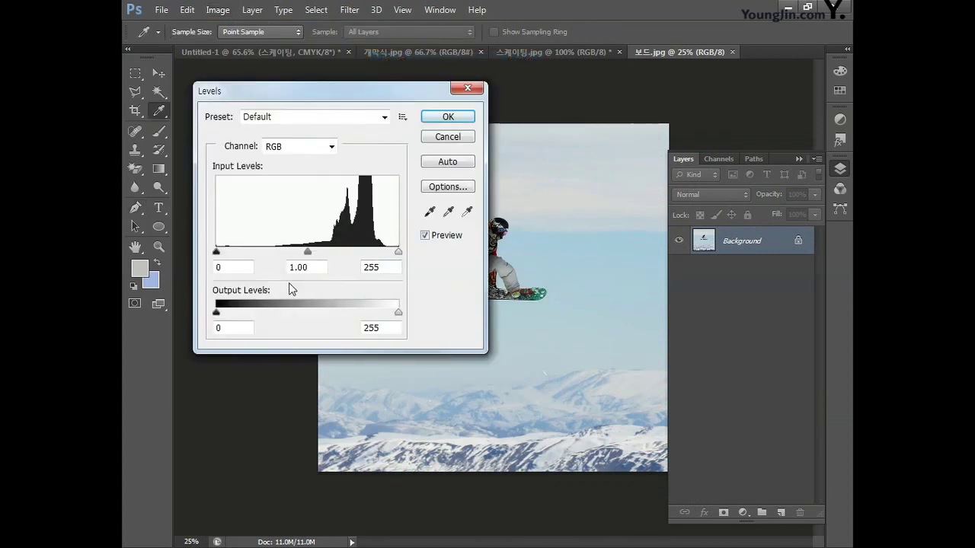
drag(217, 252, 225, 252)
drag(307, 252, 287, 252)
drag(397, 252, 380, 252)
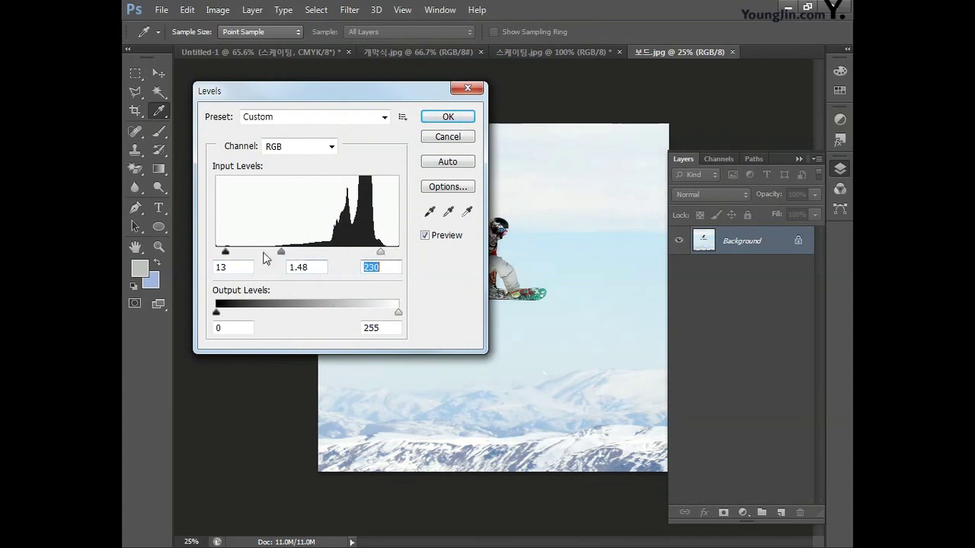
drag(230, 258, 231, 255)
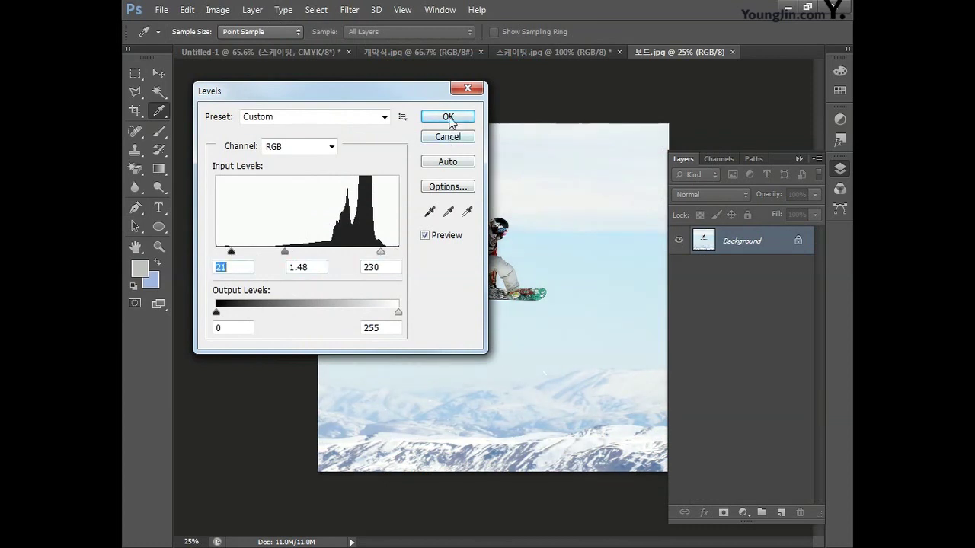
click(448, 118)
Select the whole snowboarder photo and copy it into the poster as a new layer above 스케이팅.
key(p)
key(ctrl+a)
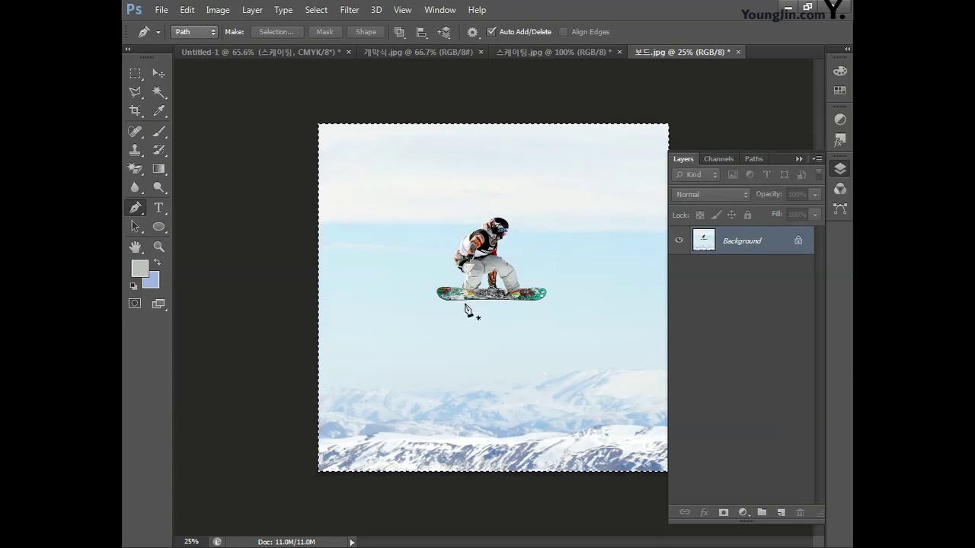
click(236, 52)
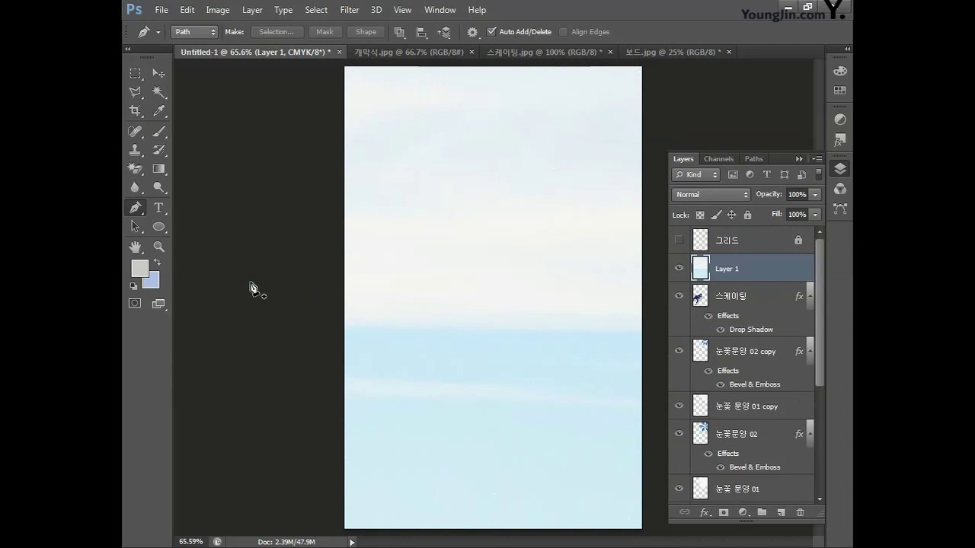
Scale the snowboarder photo to about 38%, rotate it about -5.2° and position it so the snowboarder lies over the skater's body.
key(ctrl+t)
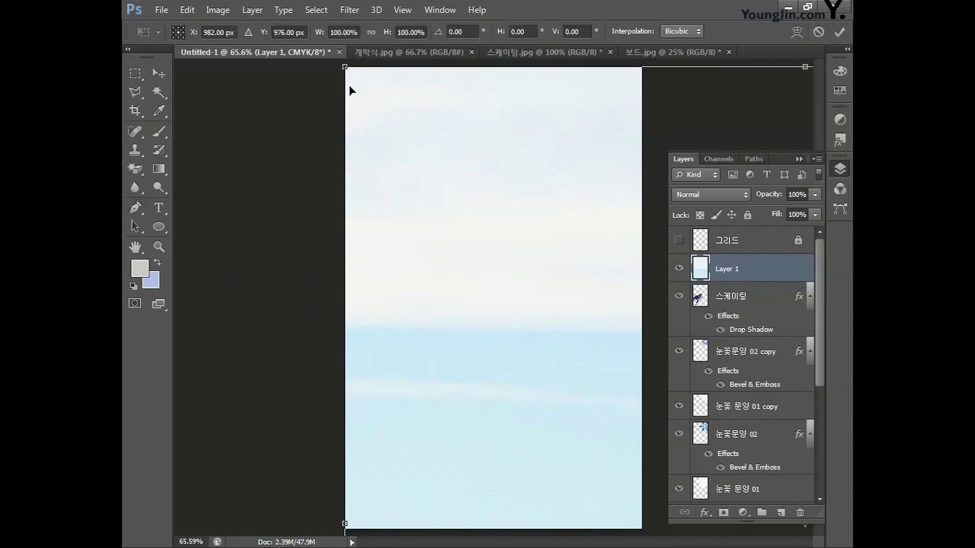
drag(347, 69, 340, 244)
drag(639, 156, 627, 130)
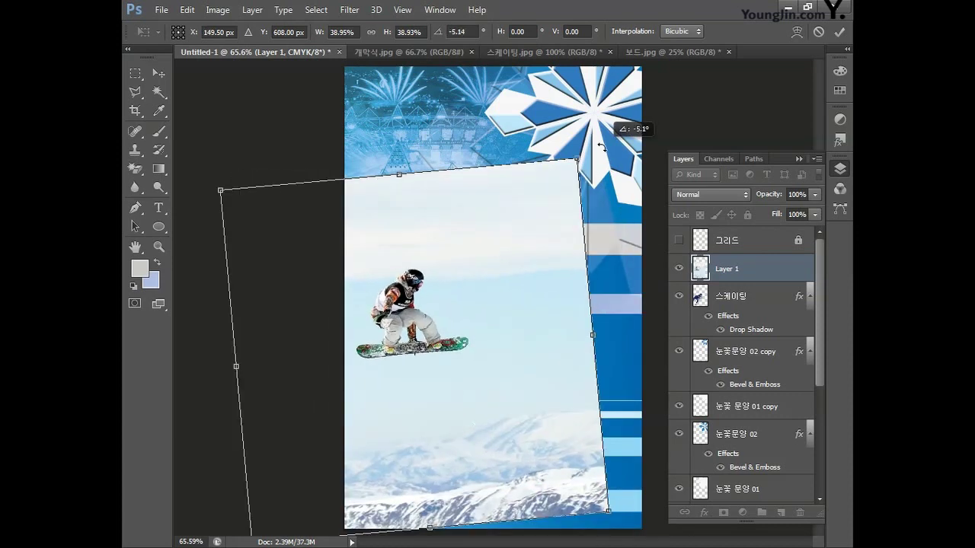
drag(576, 158, 588, 199)
drag(533, 316, 556, 314)
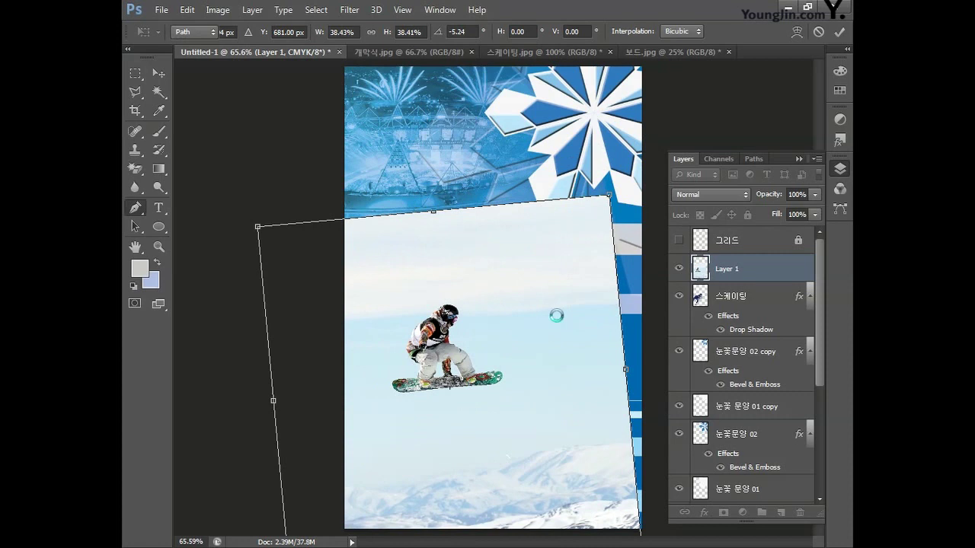
key(Return)
Rename the snowboarder photo layer as 보드 and clip it to the 스케이팅 layer with a clipping mask.
double_click(727, 269)
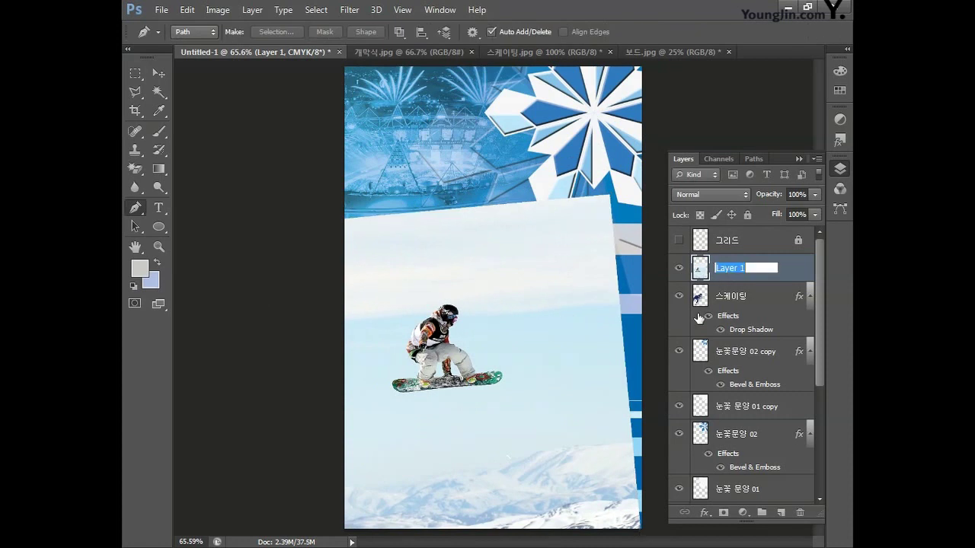
text(보드)
key(Return)
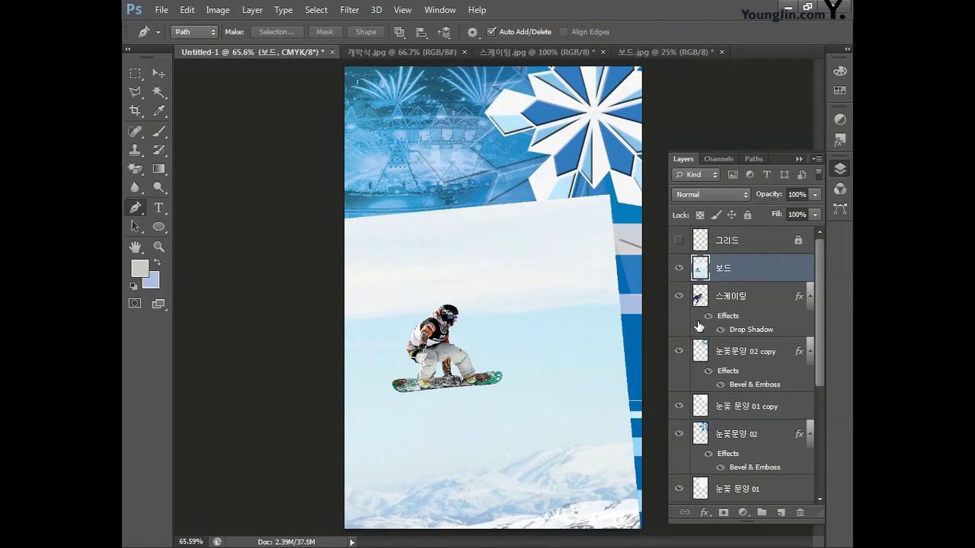
right_click(769, 278)
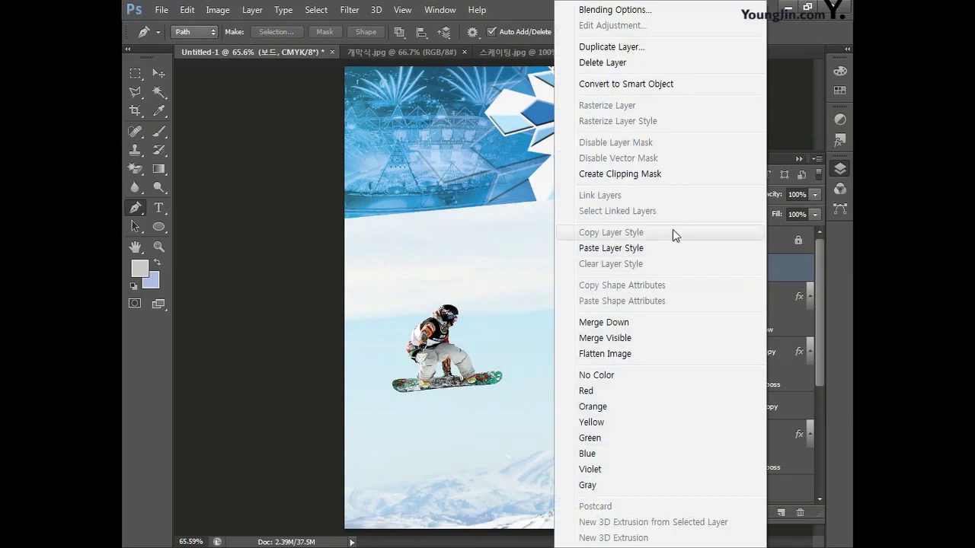
click(651, 175)
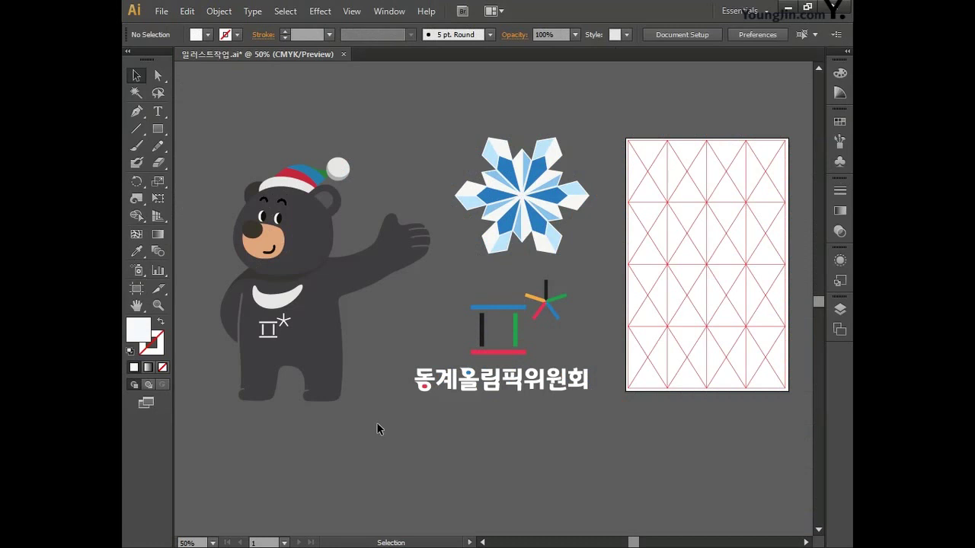
Copy the whole bear mascot from 일러스트작업.ai in Illustrator and paste it into the Photoshop poster as pixels.
drag(392, 437, 196, 149)
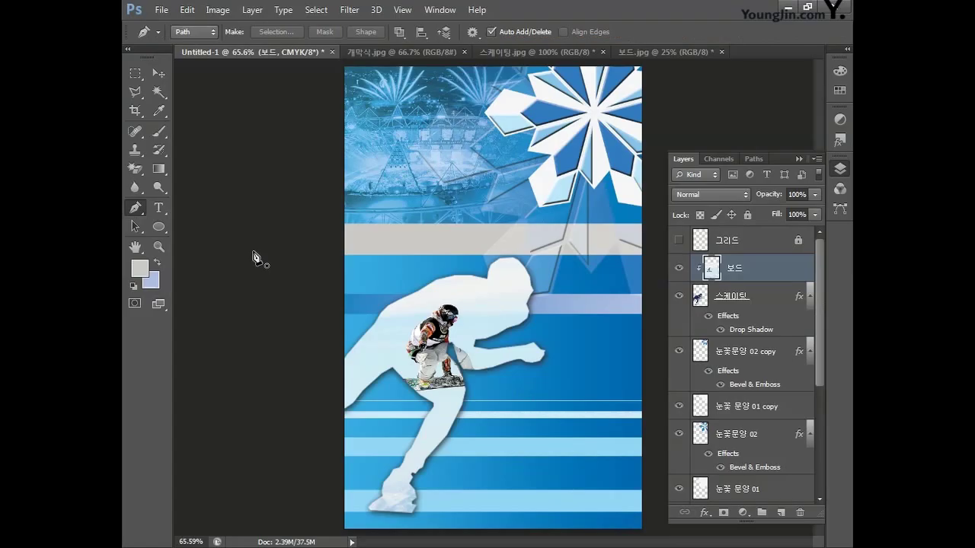
key(ctrl+v)
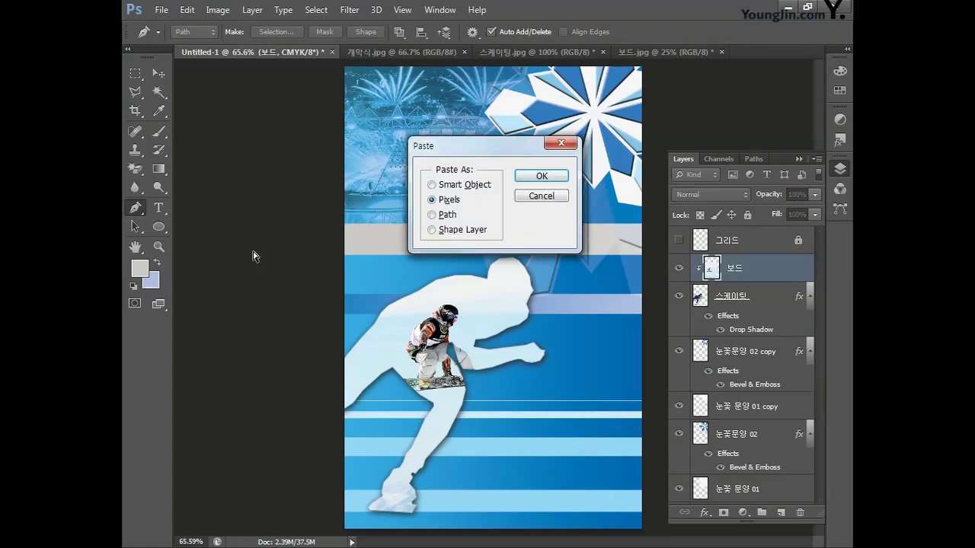
click(536, 176)
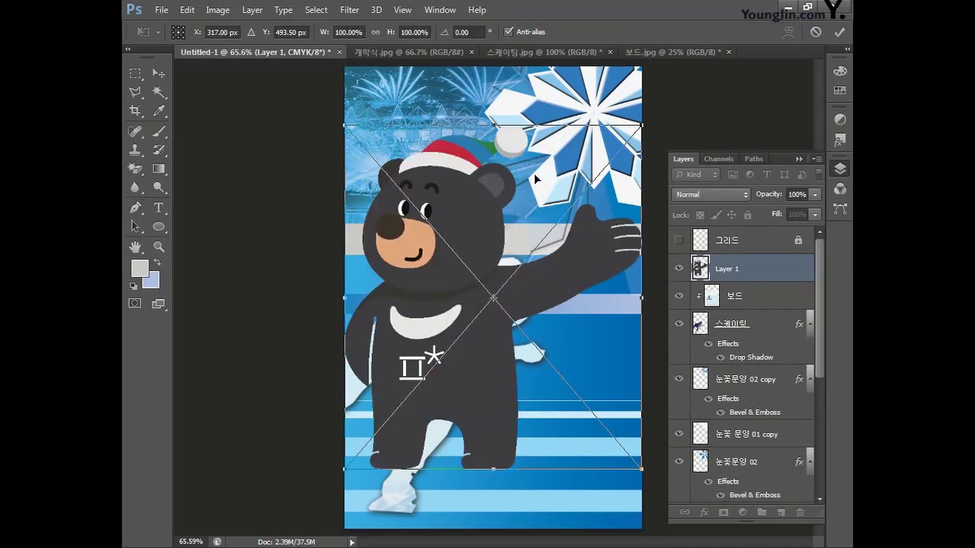
Shrink the bear mascot and place it over the stadium photo in the poster's upper-left area.
drag(345, 125, 470, 105)
key(Return)
key(p)
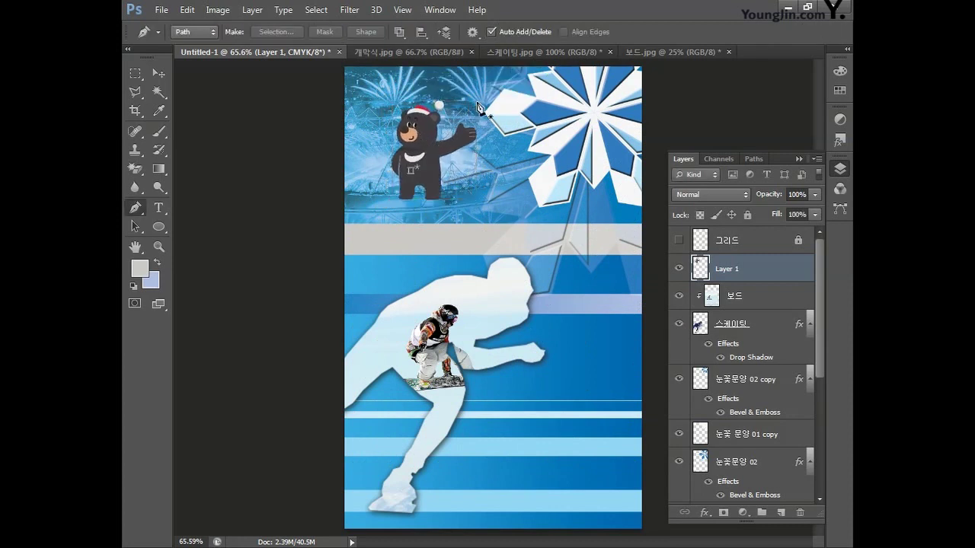
Rename the bear mascot's layer as 마스코트.
double_click(723, 269)
text(마스코트)
key(Return)
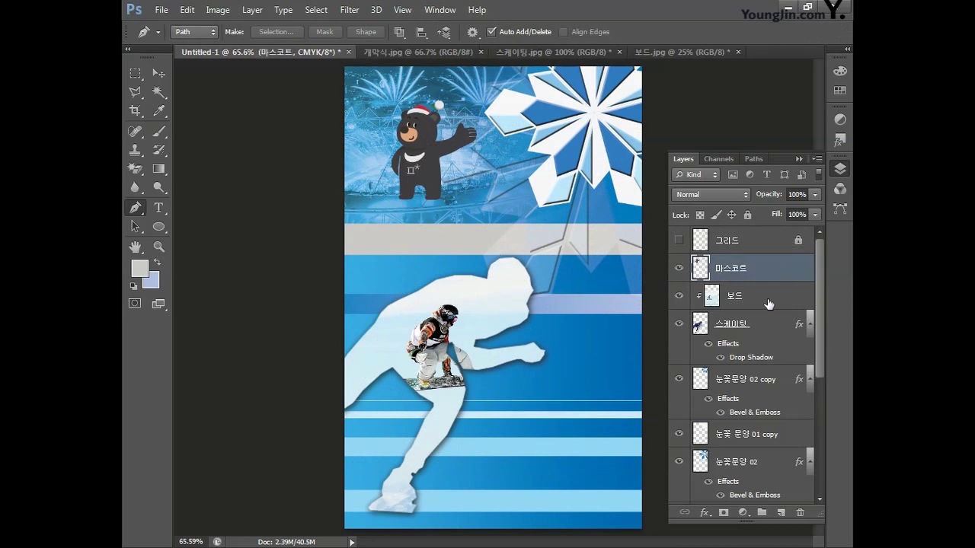
Add an outside Stroke layer effect of 2 px to the 마스코트 layer.
double_click(789, 271)
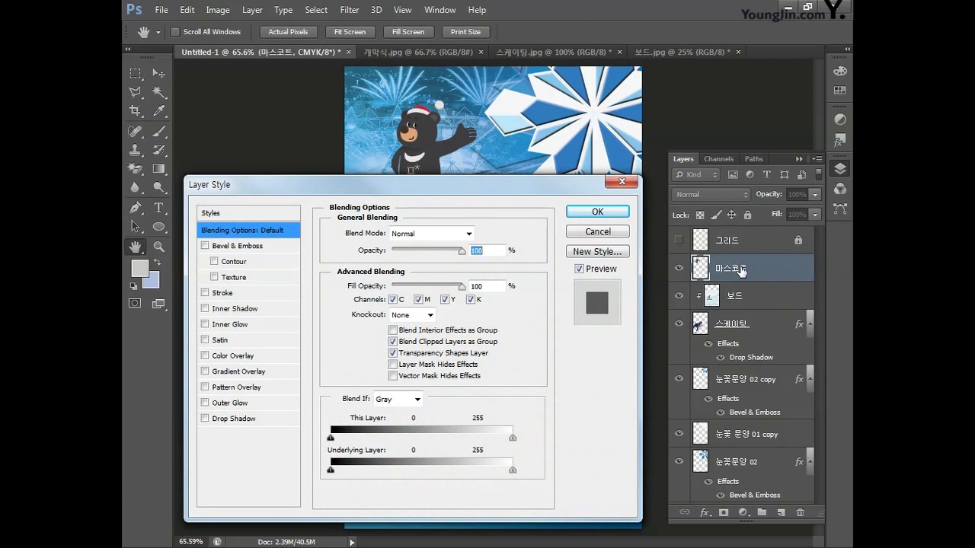
click(222, 294)
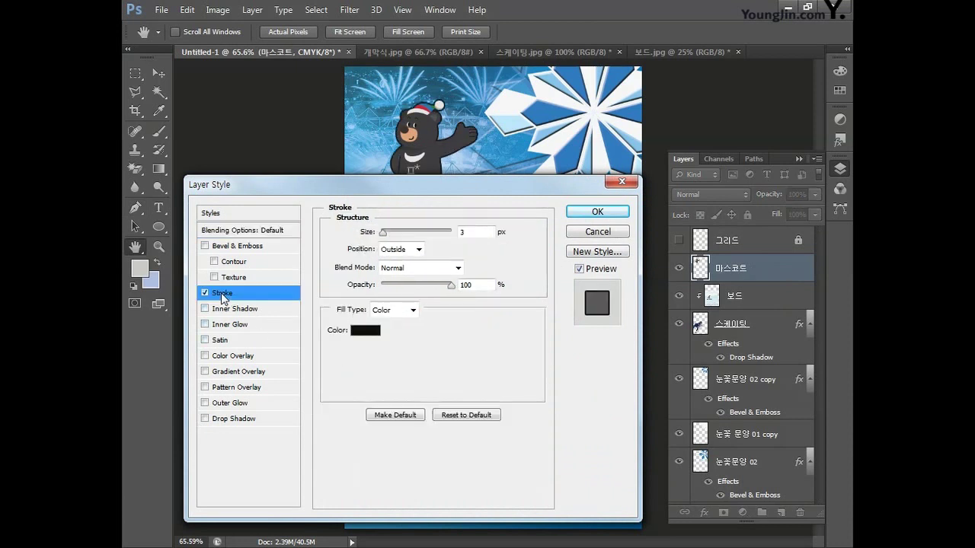
double_click(470, 235)
text(2)
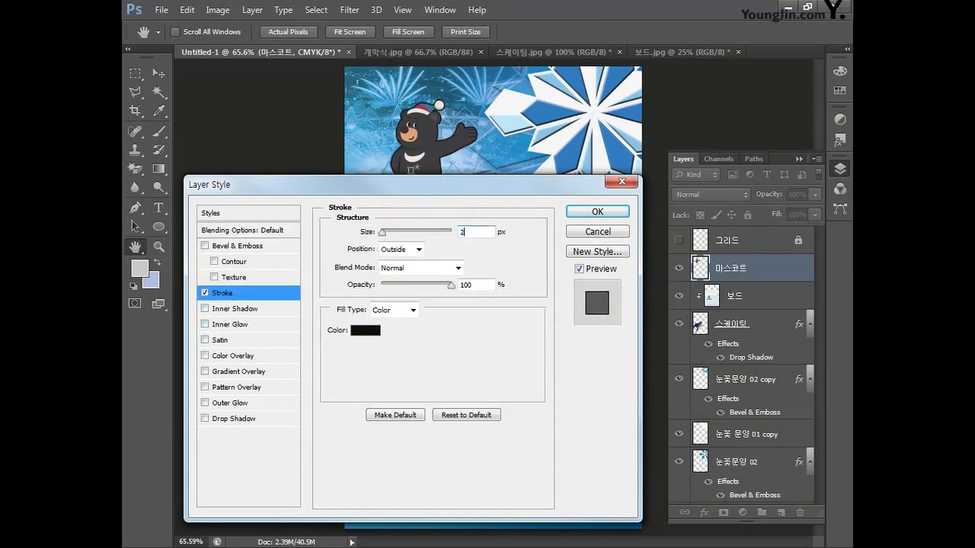
Set the mascot's stroke colour to white with C, M, Y and K all at 0%.
double_click(363, 332)
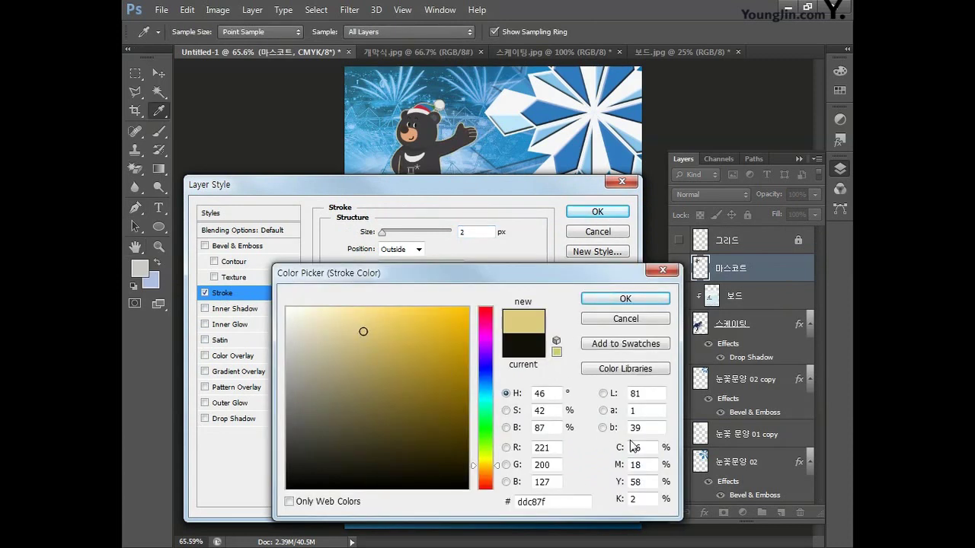
text(0)
key(Tab)
text(0)
key(Tab)
text(0)
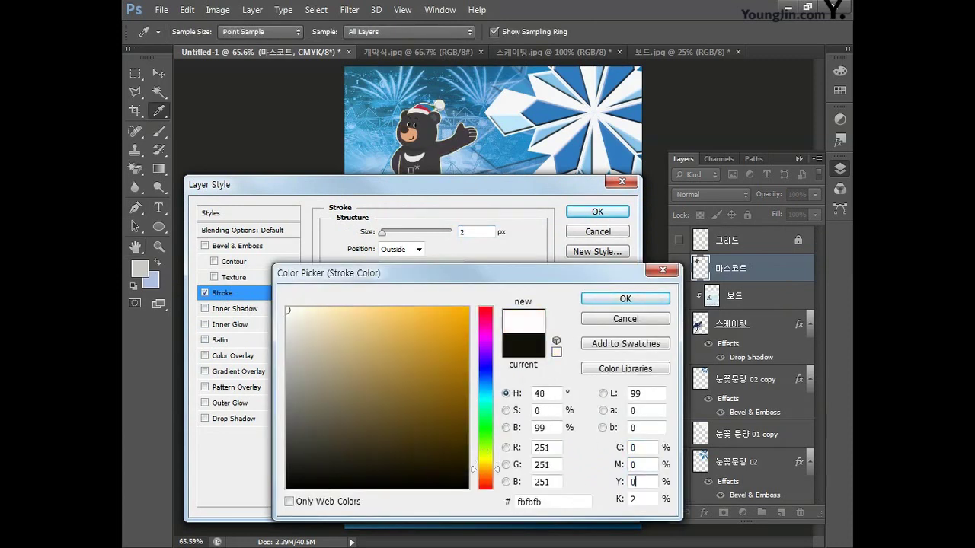
key(Tab)
text(0)
click(599, 299)
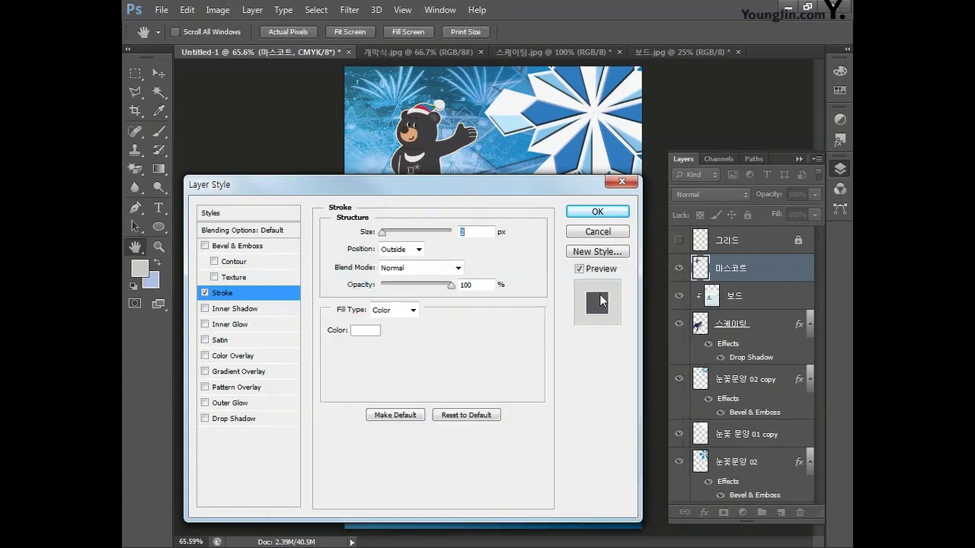
Add a Drop Shadow effect to the 마스코트 layer with 40% opacity in Multiply mode.
click(237, 421)
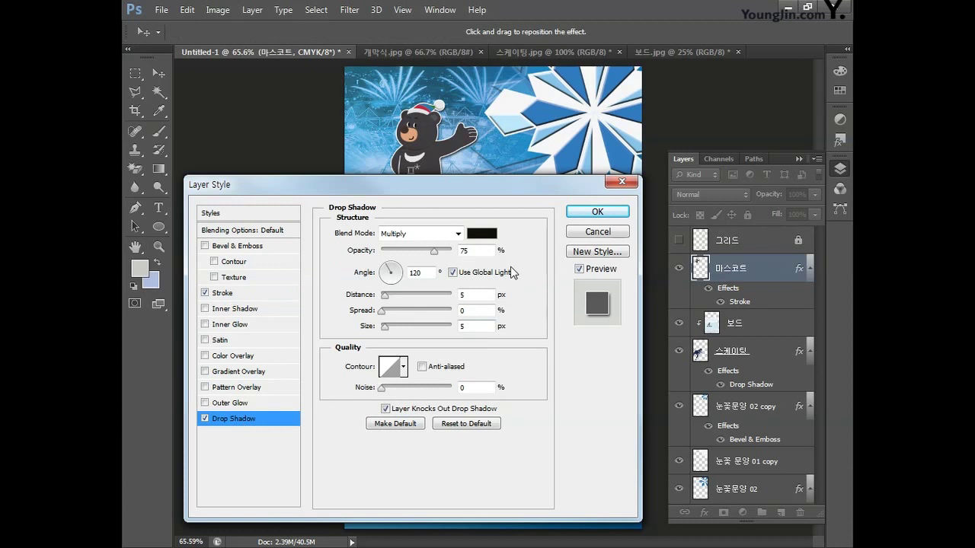
double_click(470, 250)
text(40)
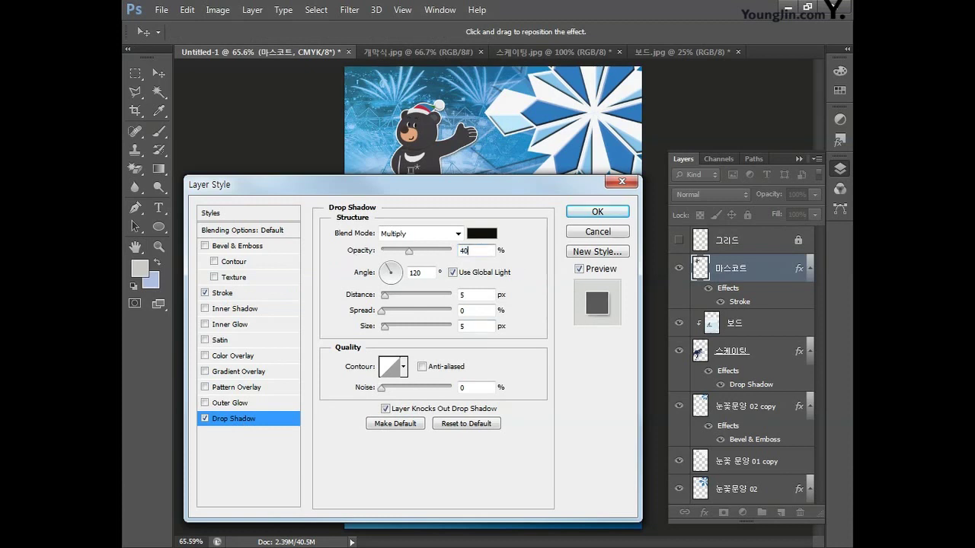
Set the mascot's drop shadow colour to C 0, M 0, Y 0, K 100%.
click(480, 236)
text(0)
key(Tab)
text(0)
key(Tab)
text(0)
key(Tab)
text(100)
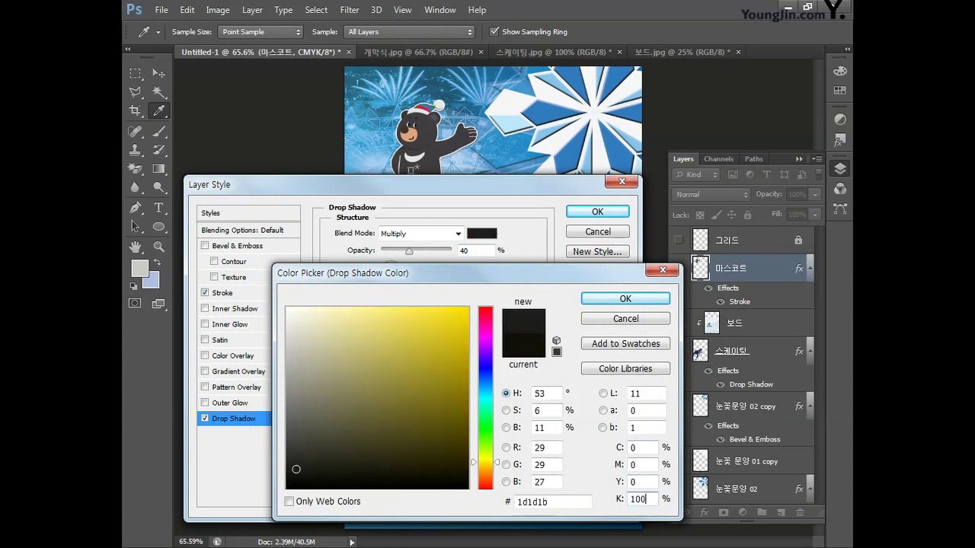
key(Return)
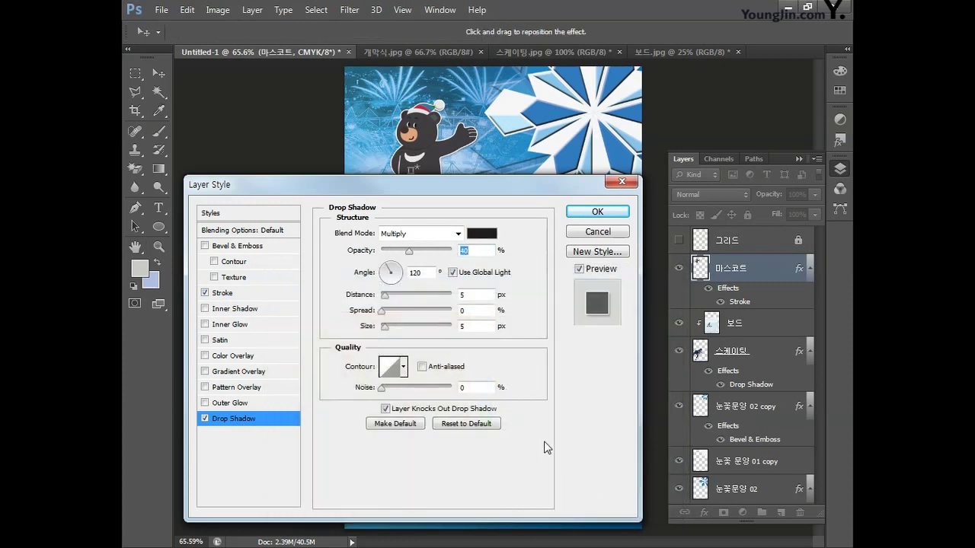
Set the mascot's drop shadow distance to 2 px and apply the layer style.
click(478, 294)
text(2)
click(462, 326)
click(593, 212)
key(p)
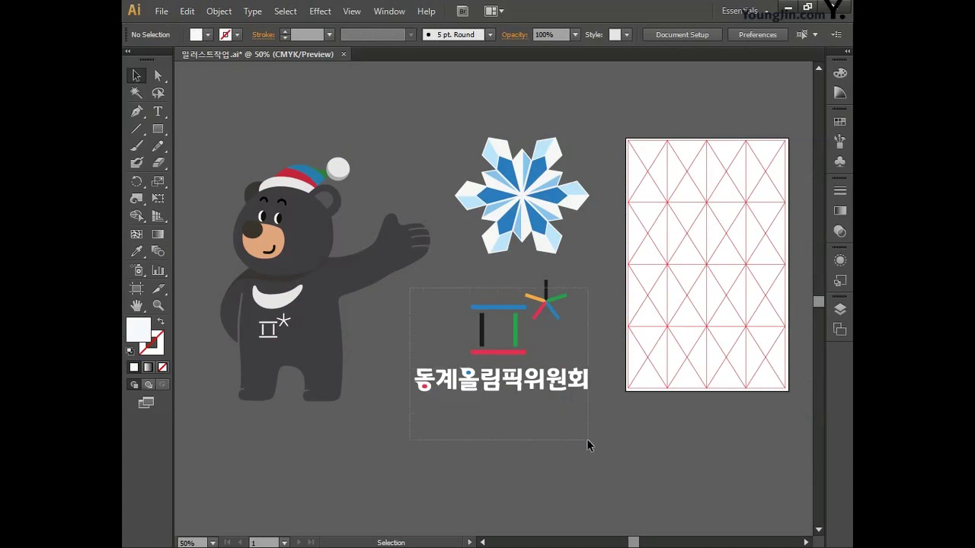
Copy the coloured emblem symbol from 일러스트작업.ai in Illustrator and paste it into the Photoshop poster as pixels.
drag(457, 274, 597, 359)
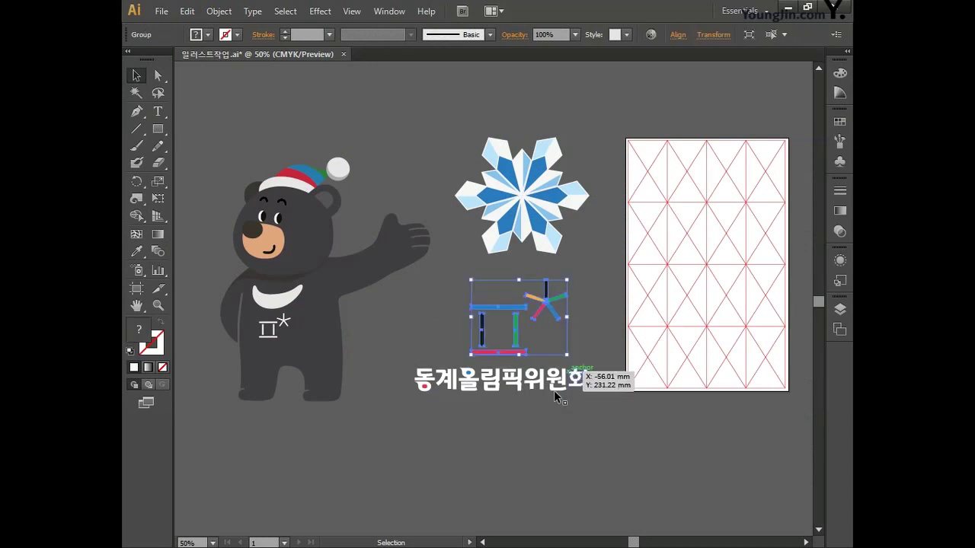
key(ctrl+shift+b)
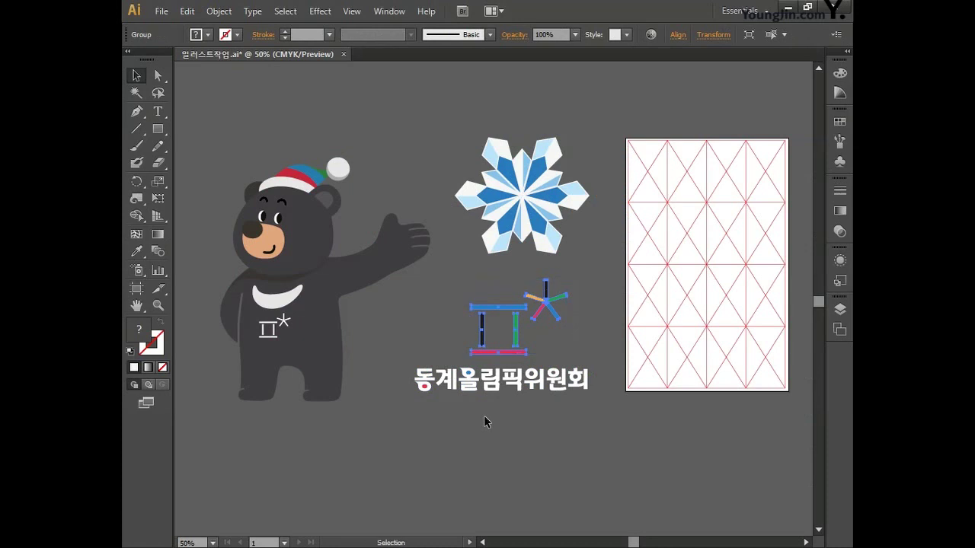
key(alt+Tab)
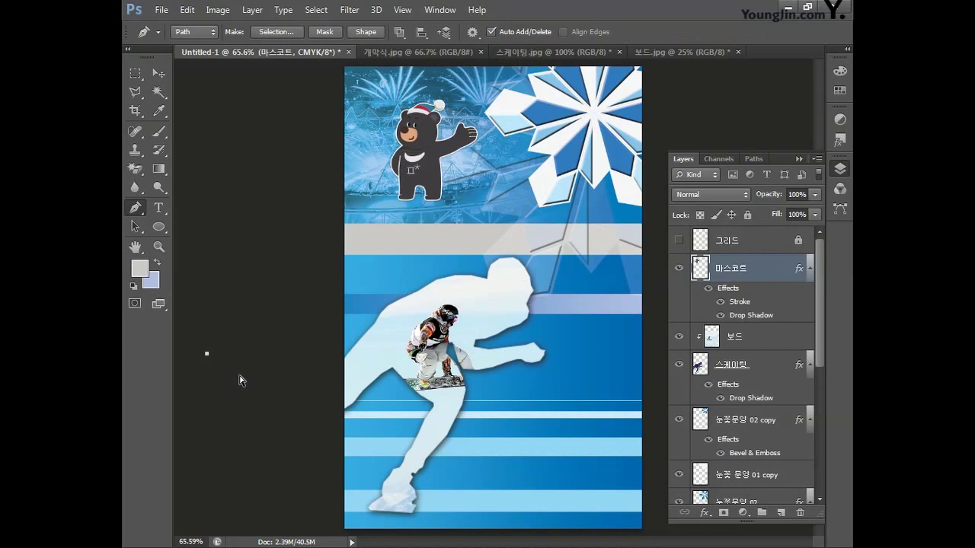
key(ctrl+v)
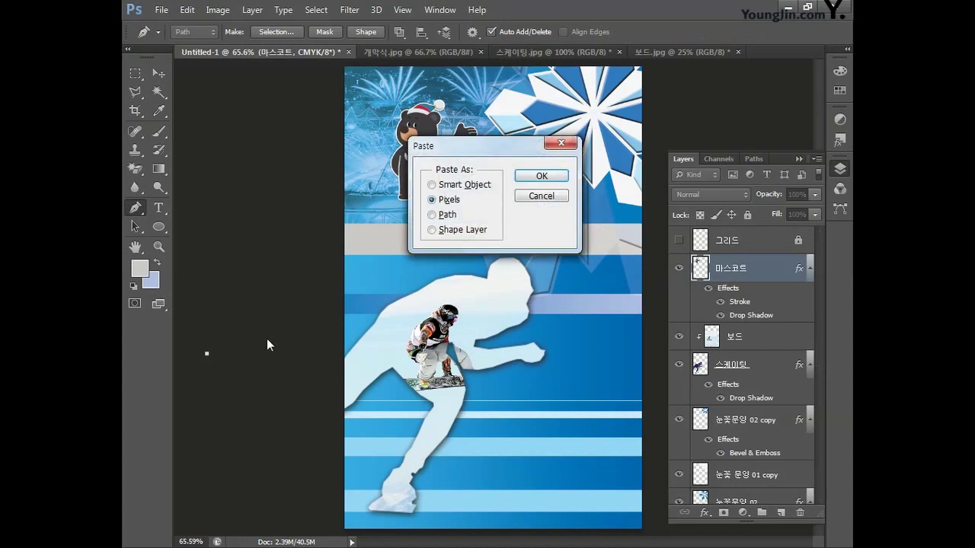
click(532, 177)
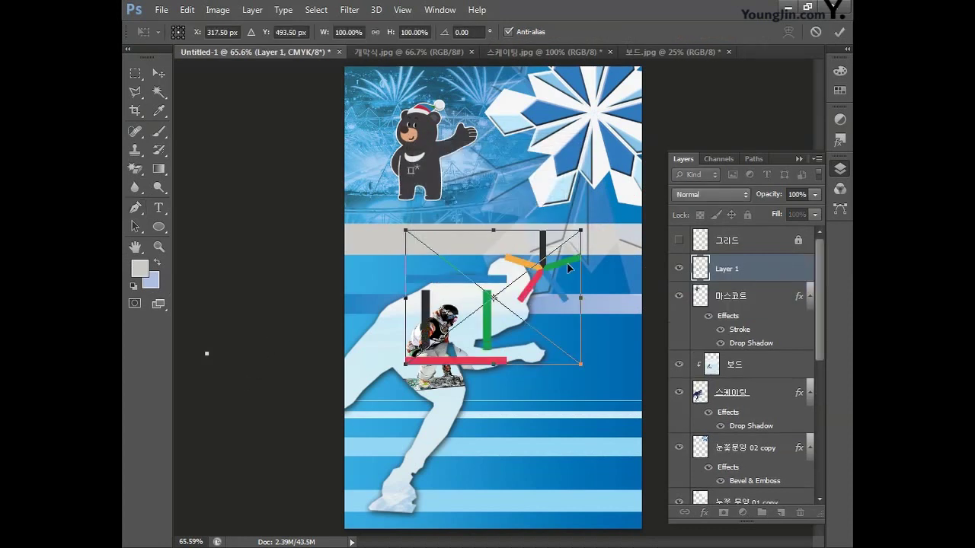
Shrink the emblem symbol and position it in the dark blue band near the poster's bottom, to the right of the skater's foot.
drag(577, 237, 468, 322)
drag(472, 356, 508, 469)
key(Return)
key(p)
key(ctrl+plus)
key(ctrl+plus)
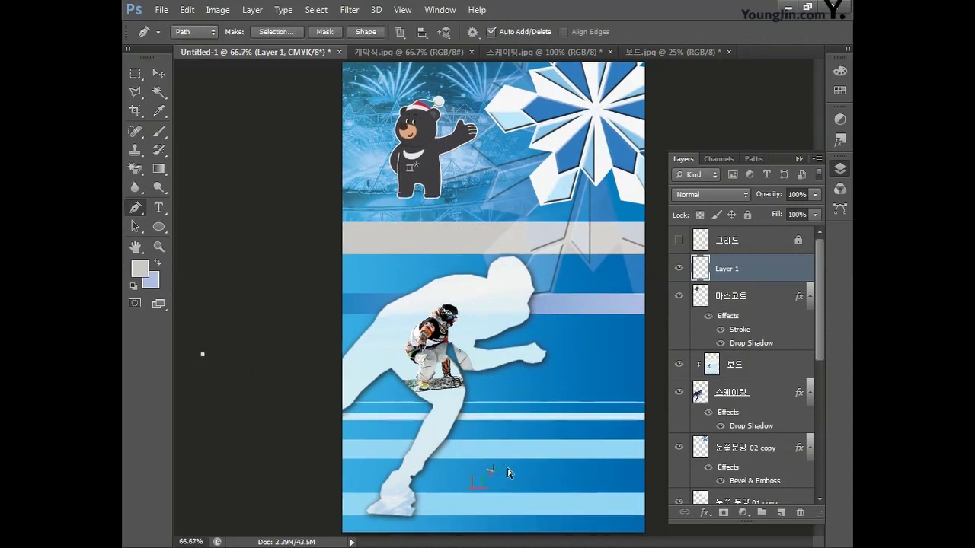
drag(507, 464, 498, 211)
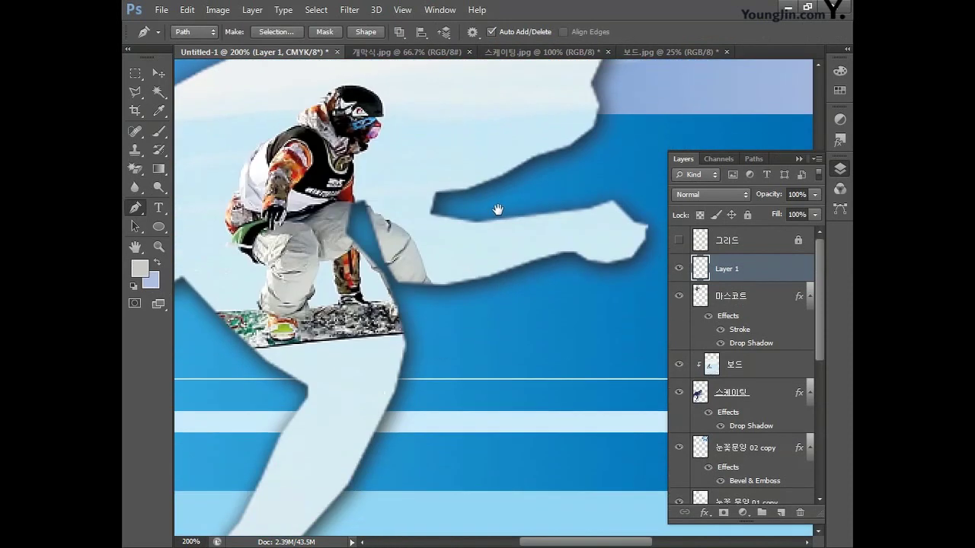
drag(496, 400, 510, 244)
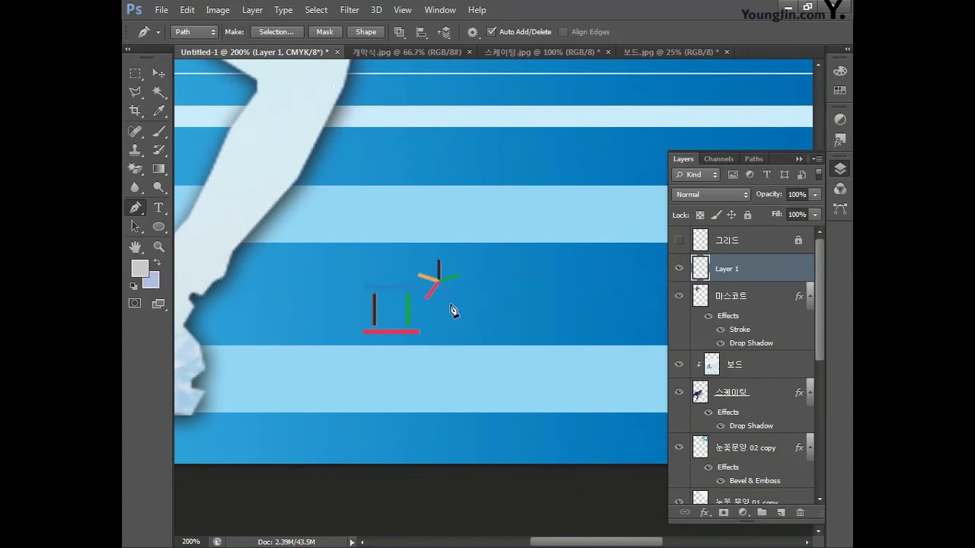
key(v)
drag(442, 291, 468, 278)
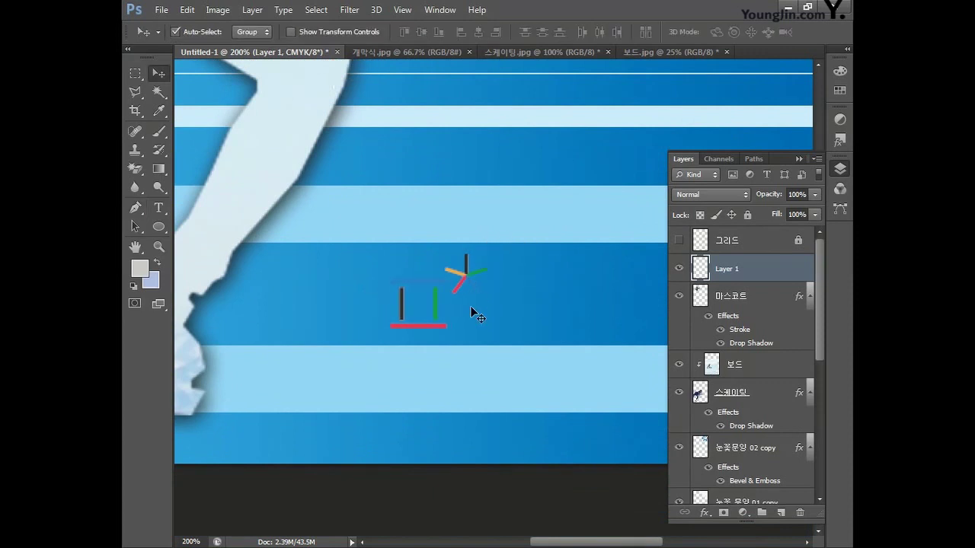
Rename the emblem symbol's layer as 평창 심벌.
double_click(727, 270)
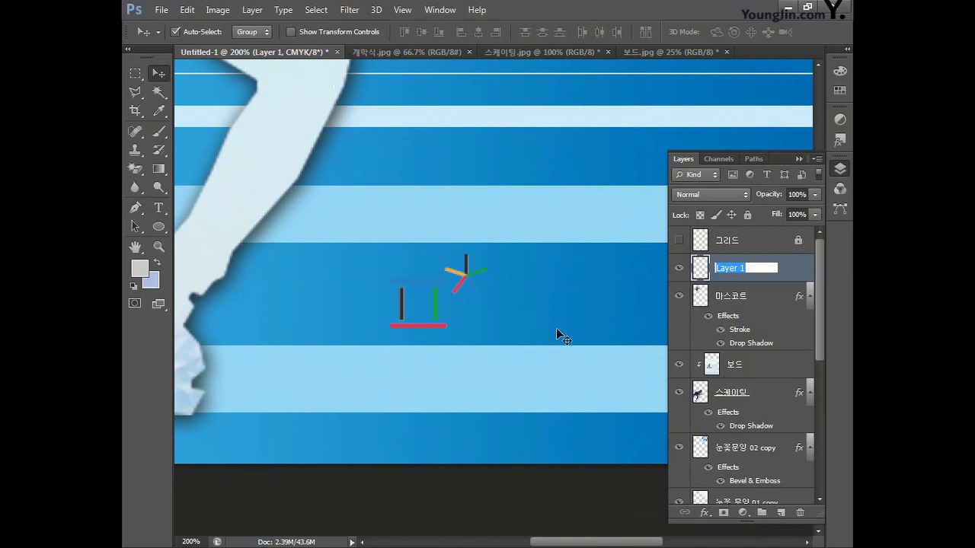
text(ㅍ행 심볼)
key(Return)
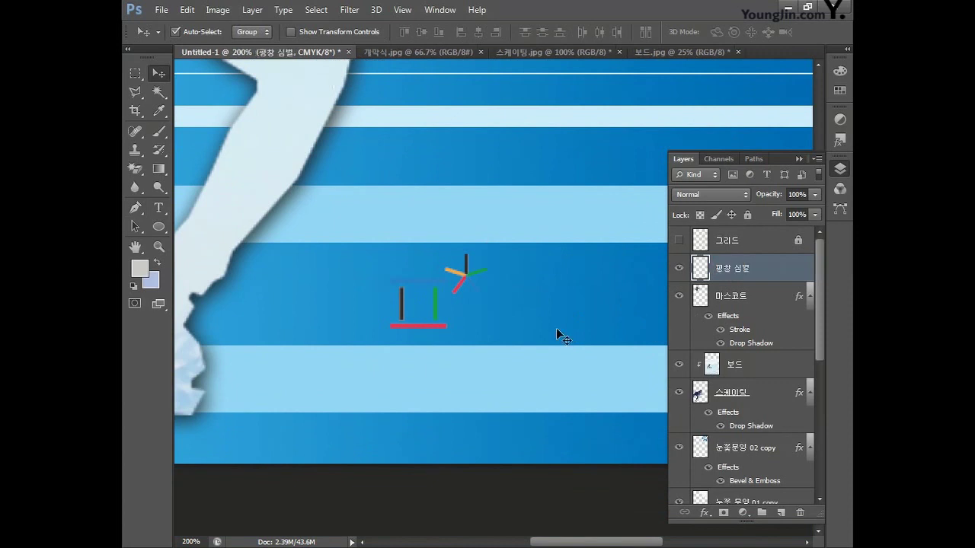
Add an Outer Glow effect to the 평창 심벌 layer in white, with C, M, Y and K all at 0%.
double_click(769, 276)
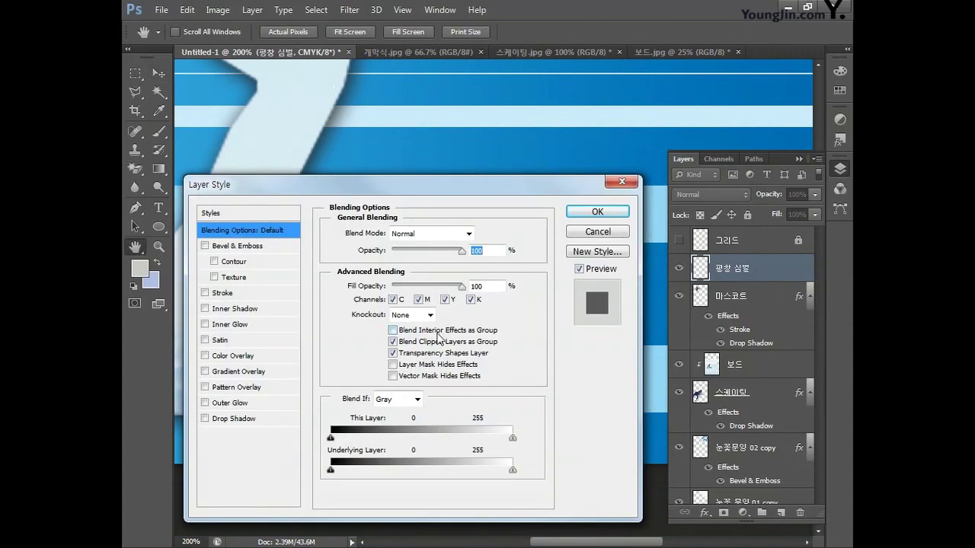
click(234, 405)
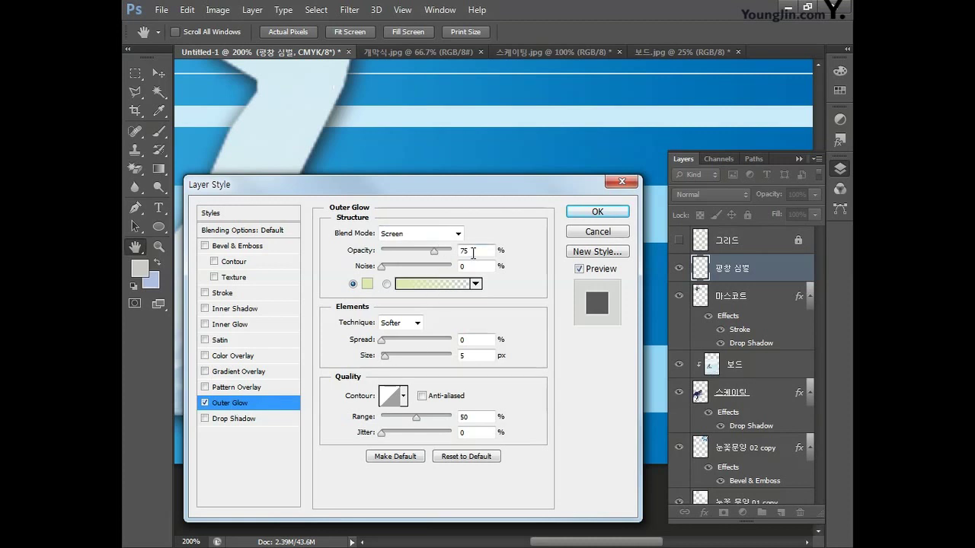
click(367, 284)
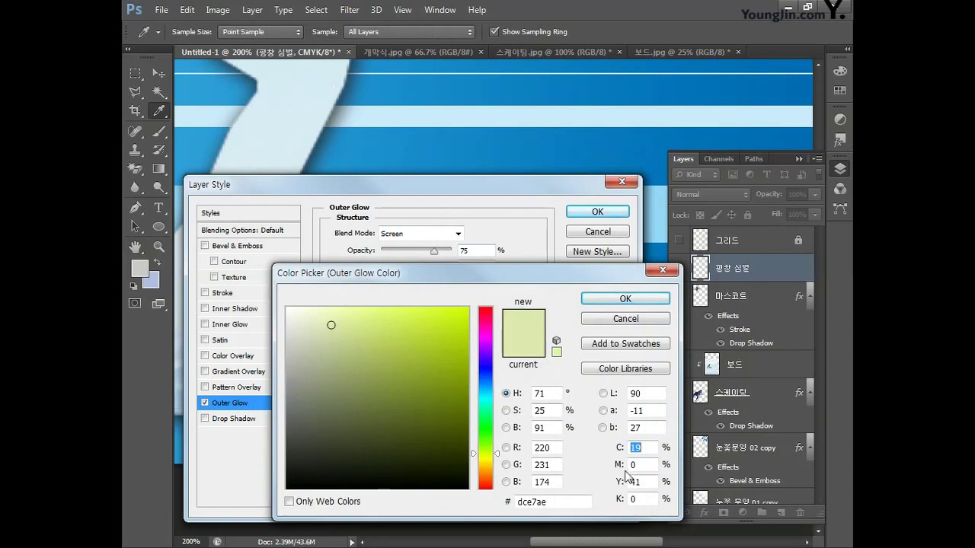
text(0)
key(Tab)
key(Tab)
text(0)
key(Tab)
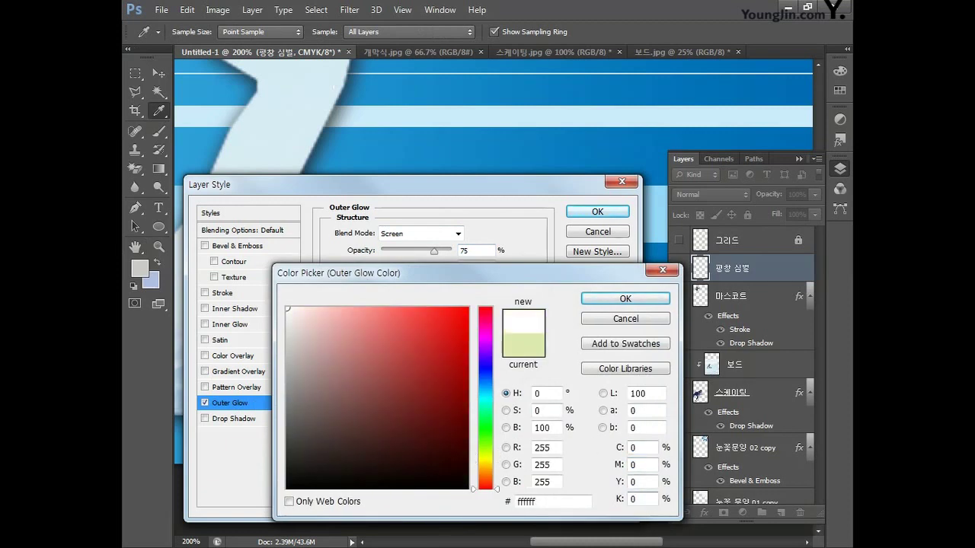
click(614, 296)
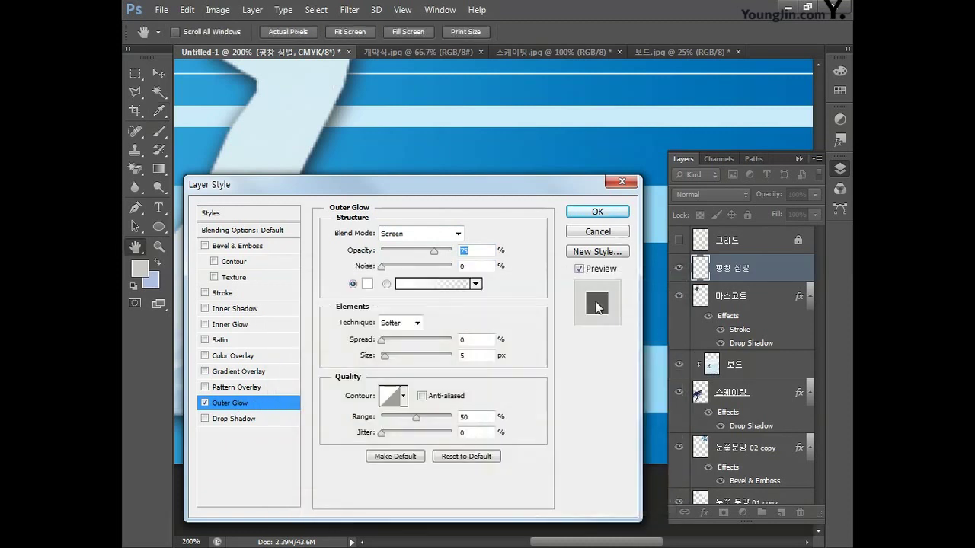
Set the emblem's outer glow to 10% spread and 5 px size, and apply the layer style.
click(483, 341)
text(10)
key(Tab)
text(5)
click(585, 212)
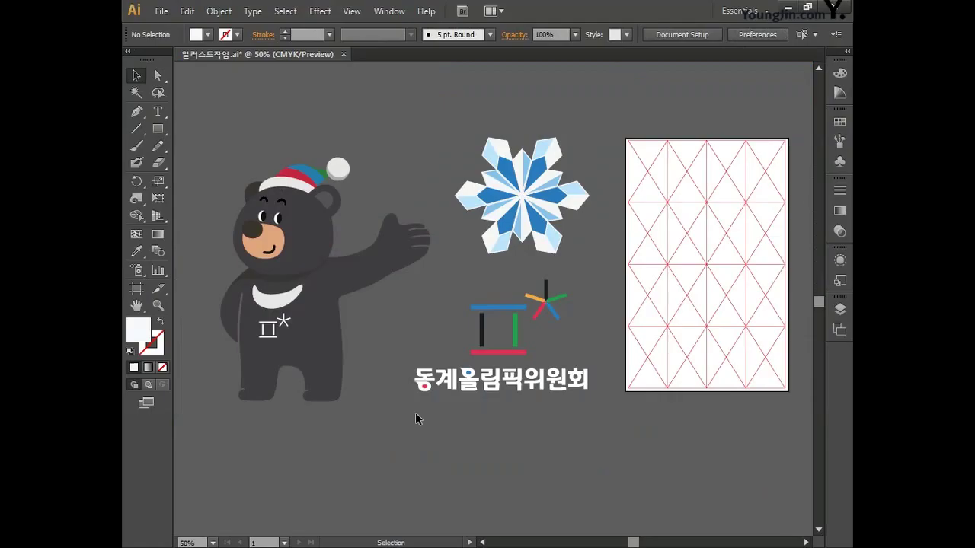
Bring the 동계올림픽위원회 wordmark from Illustrator into the Photoshop poster as pixels, shrunk and placed directly below the emblem.
drag(397, 363, 598, 410)
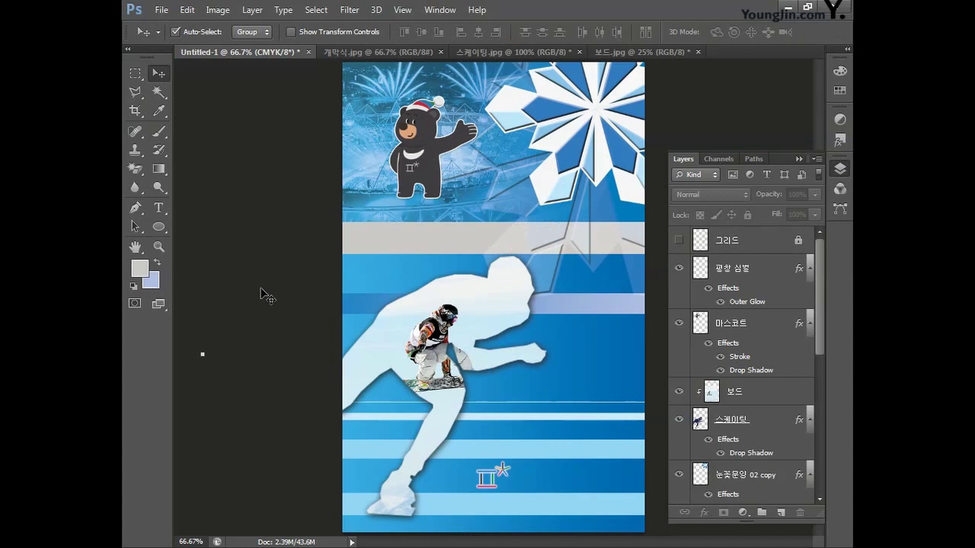
key(ctrl+v)
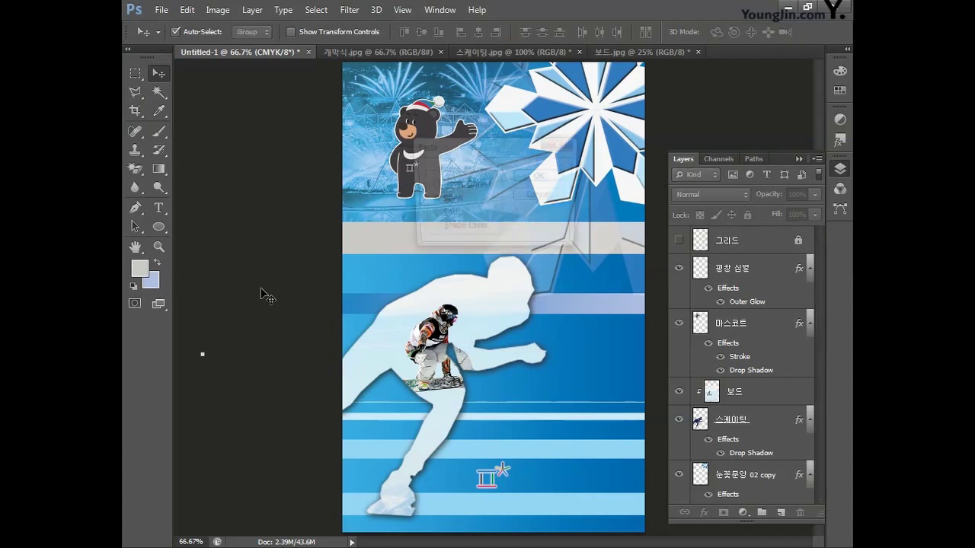
click(518, 180)
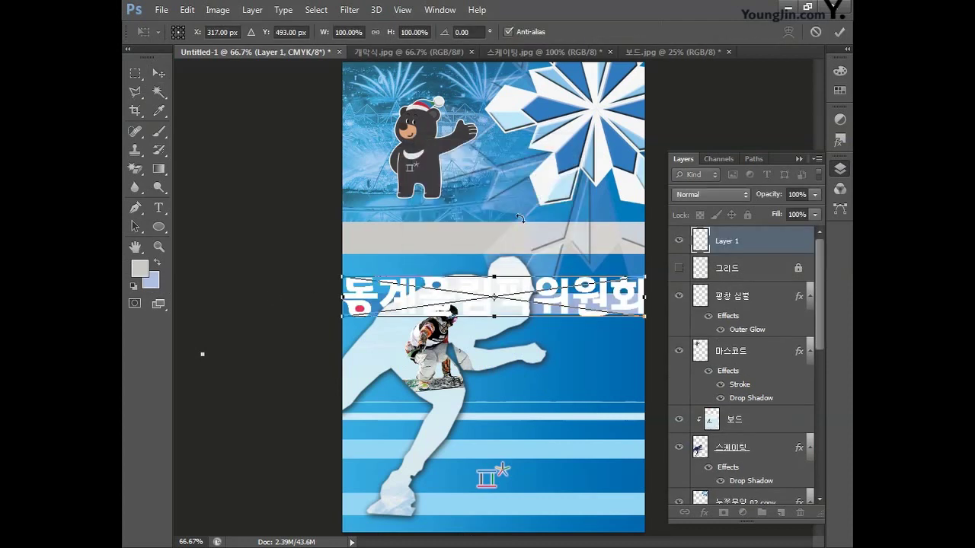
drag(648, 276, 537, 507)
key(Return)
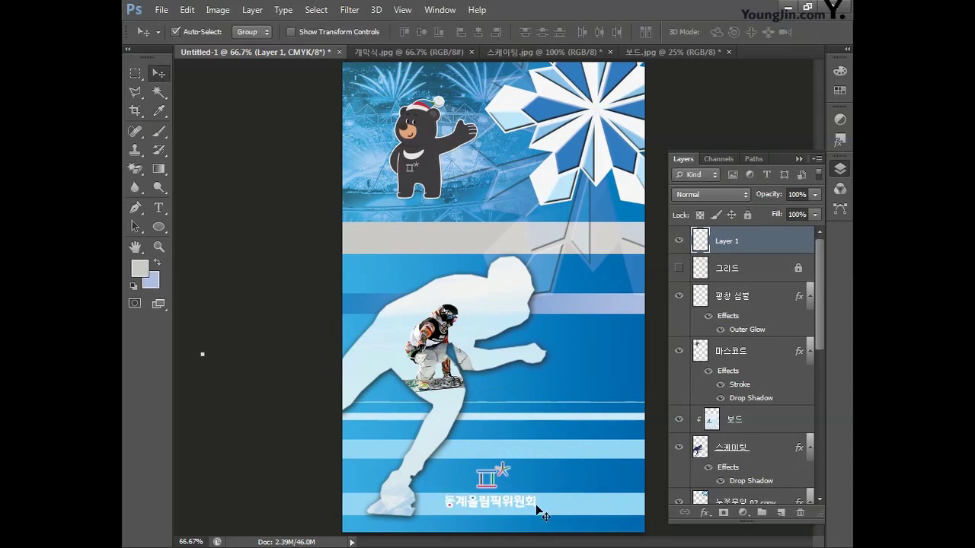
Move the wordmark's layer below the 그리드 layer and rename it 평창 로고.
drag(729, 249, 729, 282)
double_click(728, 270)
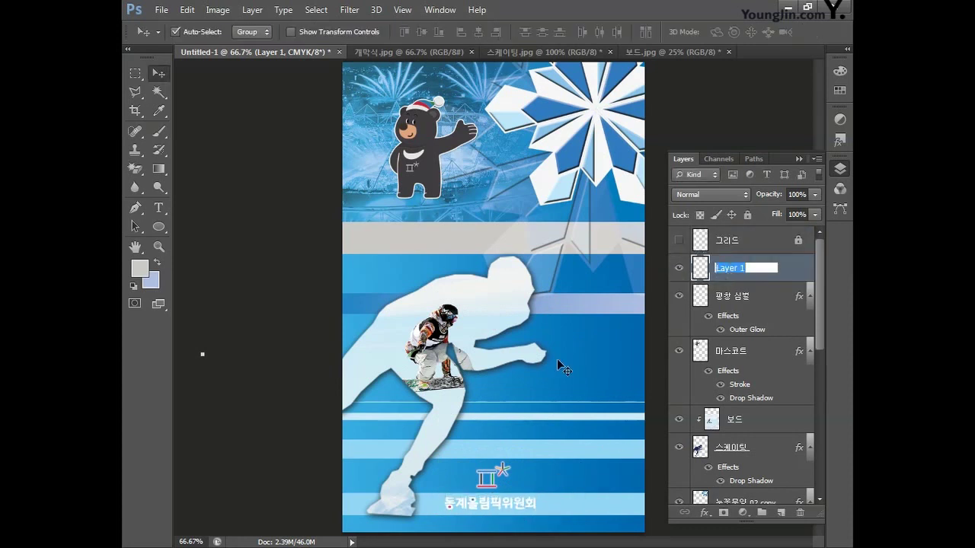
text(평창 로고)
key(Return)
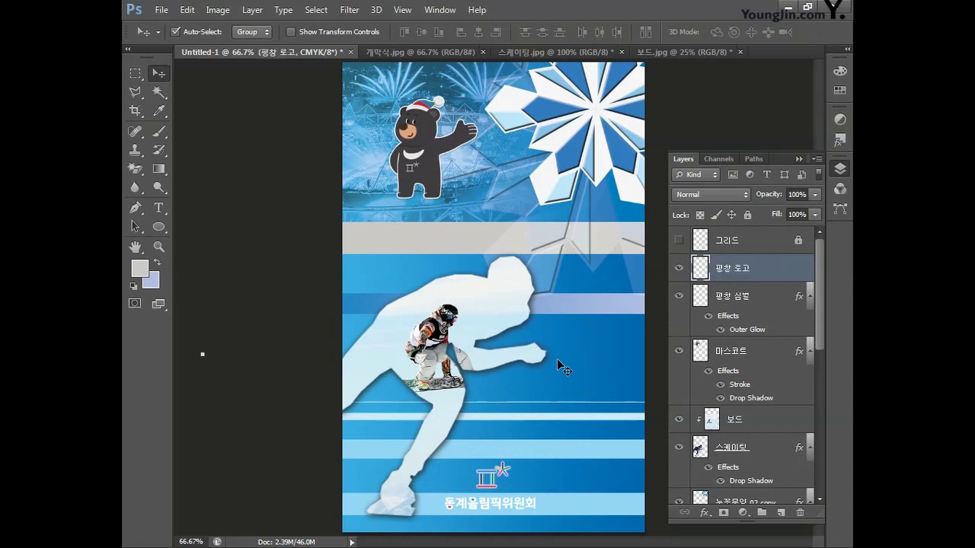
Add a Drop Shadow to the 평창 로고 layer with 40% opacity, 2 px distance and 6 px size.
double_click(771, 272)
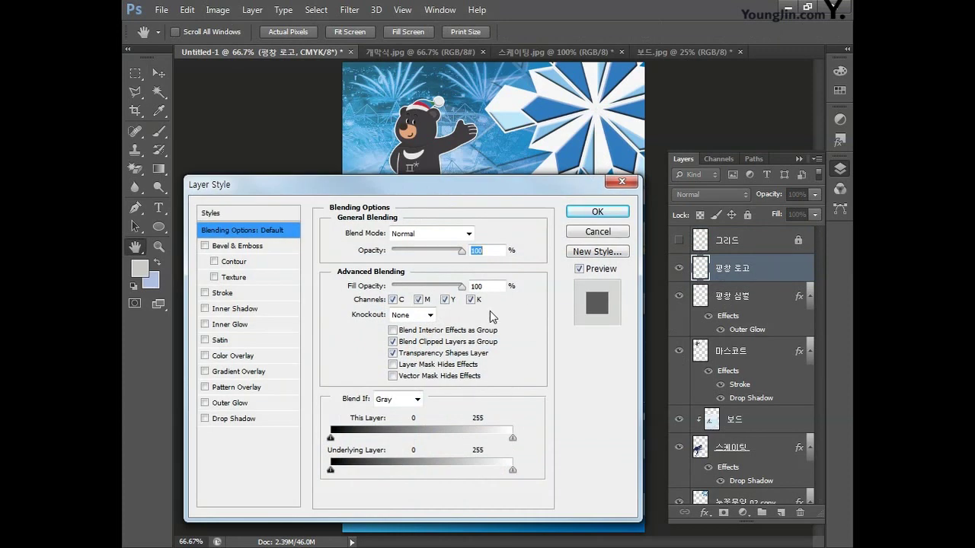
click(228, 421)
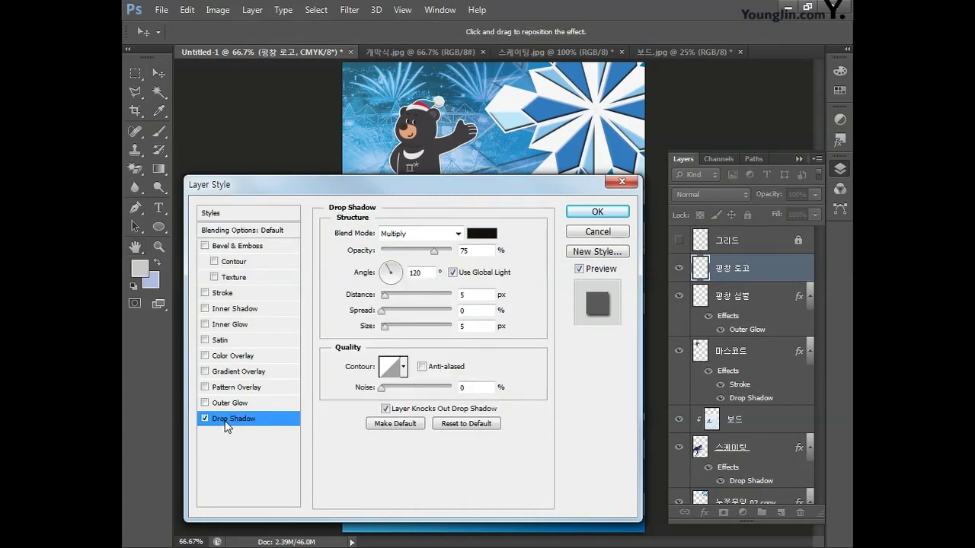
click(466, 250)
text(40)
click(480, 295)
text(2)
click(478, 326)
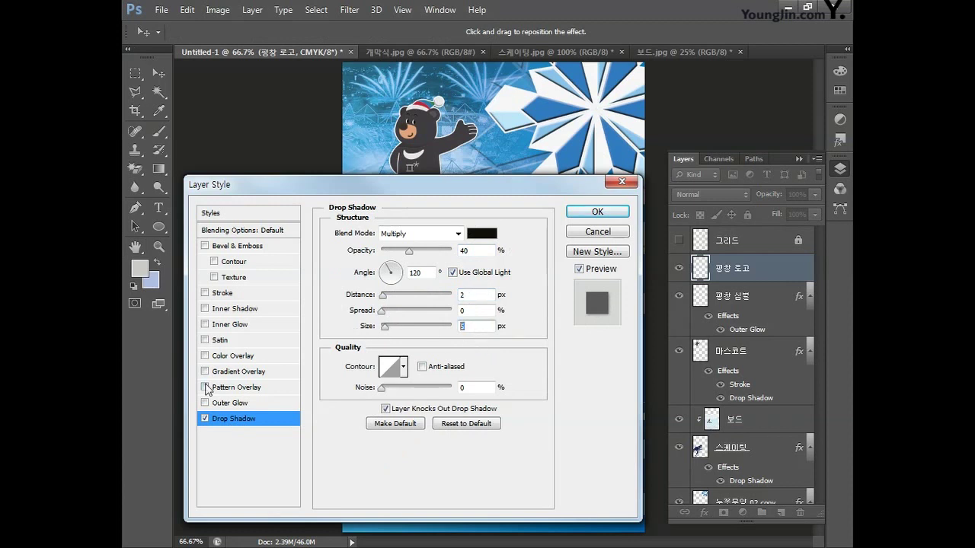
text(6)
click(586, 213)
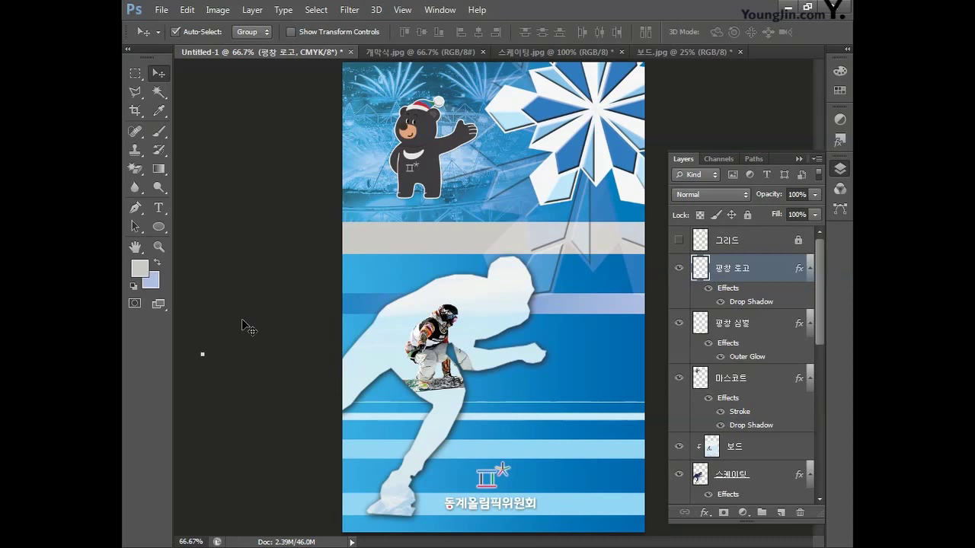
Add the text "PyeongChang" below the bear mascot and move it onto the grey band.
click(158, 207)
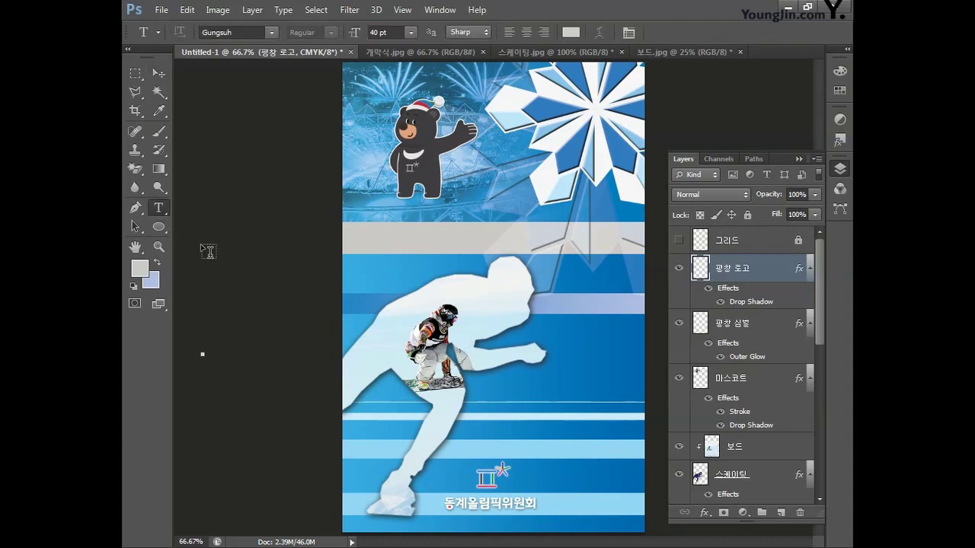
key(ctrl+plus)
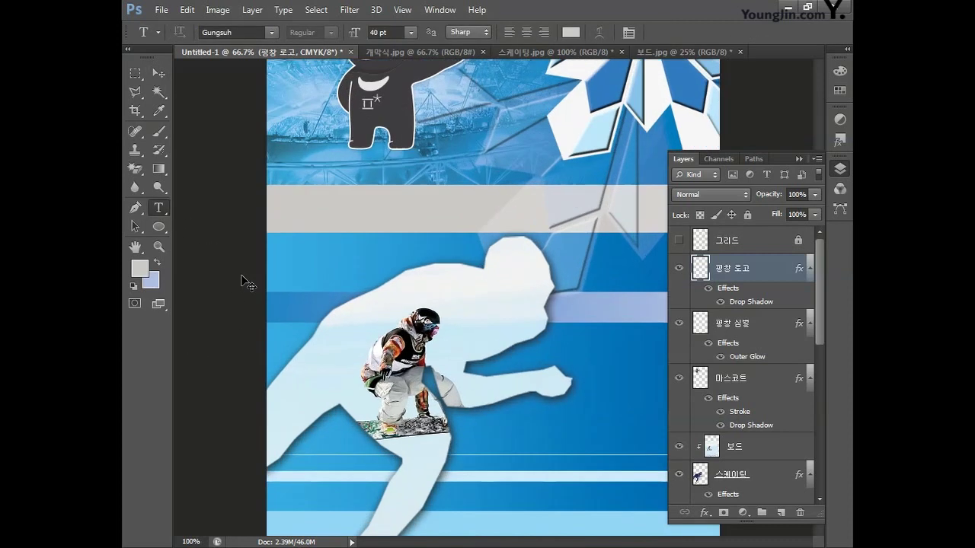
drag(329, 231, 289, 318)
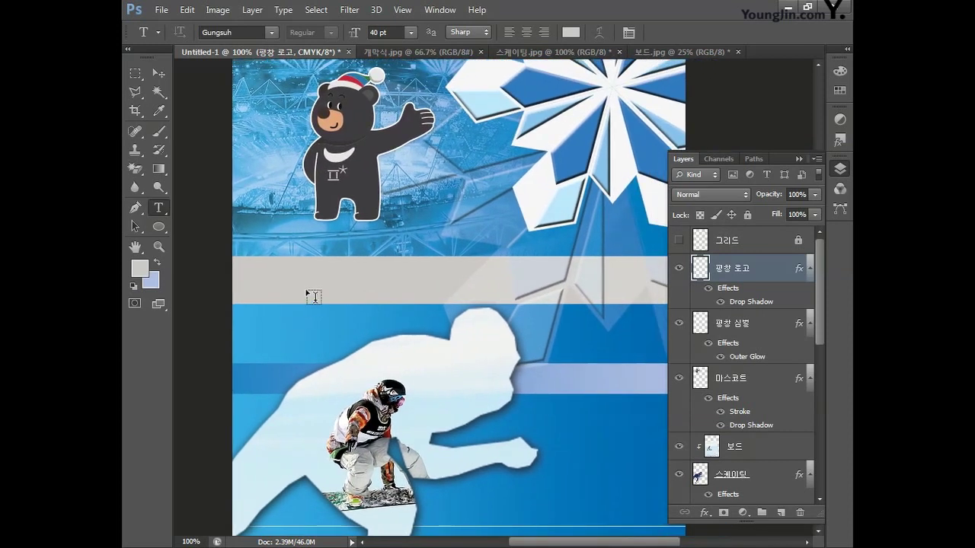
click(279, 263)
text(P)
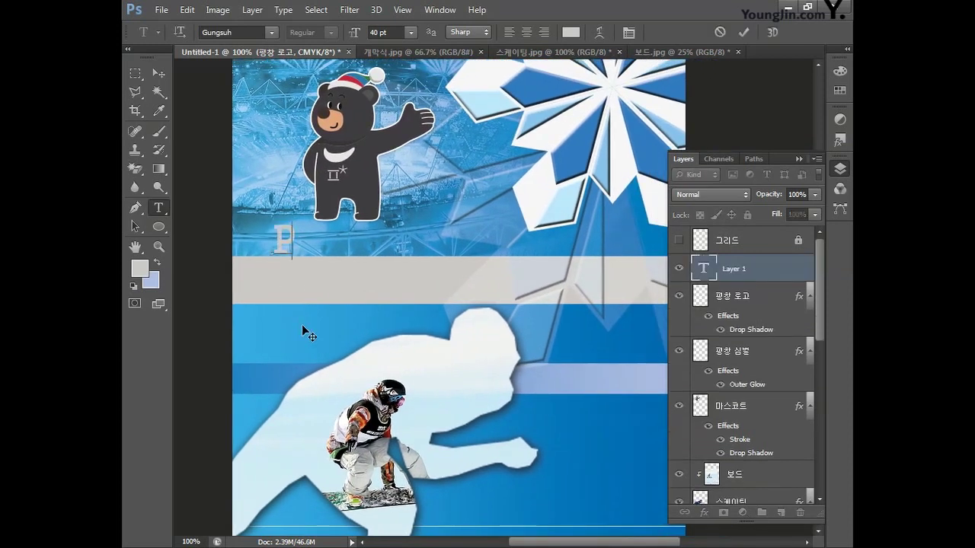
text(yeongChang)
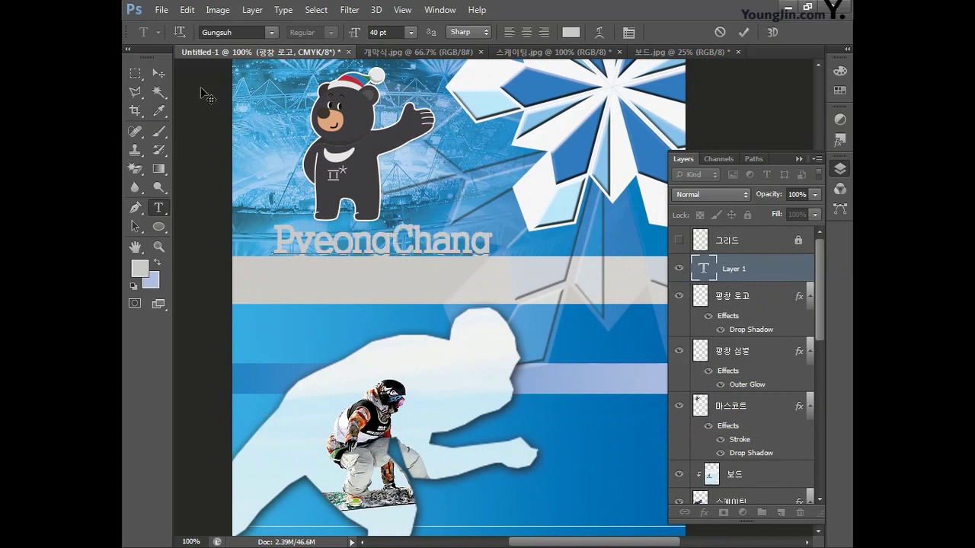
click(158, 73)
drag(326, 248, 324, 275)
Set the foreground colour to C 100, M 81, Y 36, K 25% and fill the PyeongChang text with it.
click(143, 268)
click(646, 448)
double_click(645, 448)
text(100)
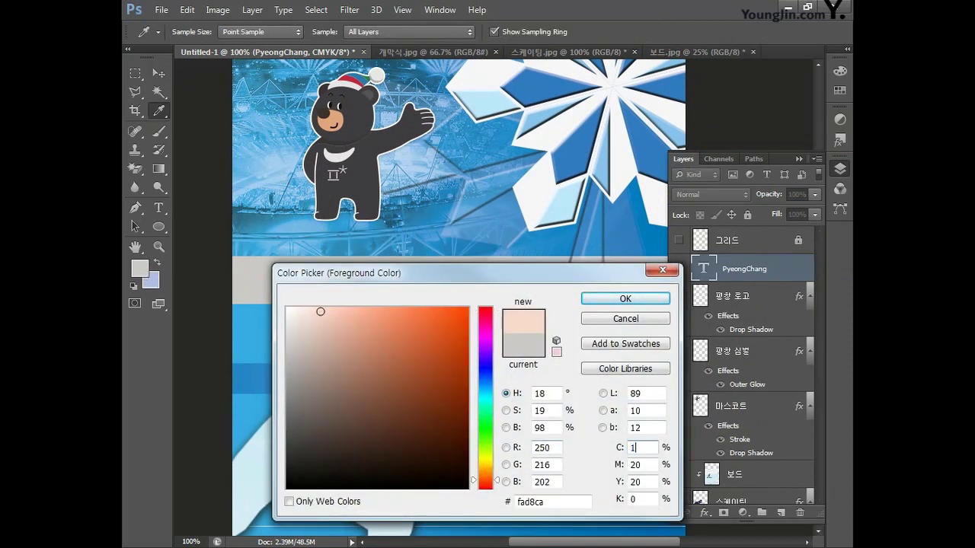
key(Tab)
text(81)
key(Tab)
text(36)
key(Tab)
text(25)
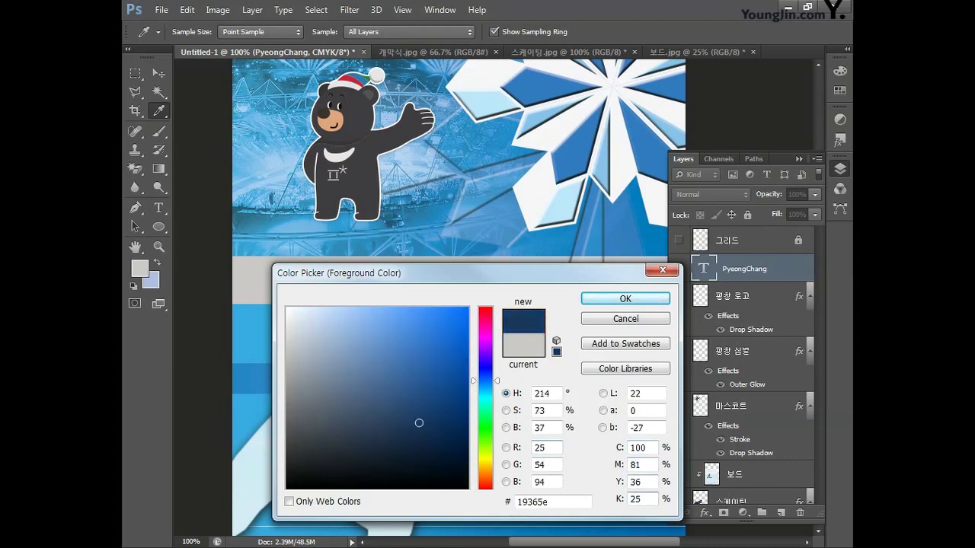
click(651, 299)
key(v)
key(alt+BackSpace)
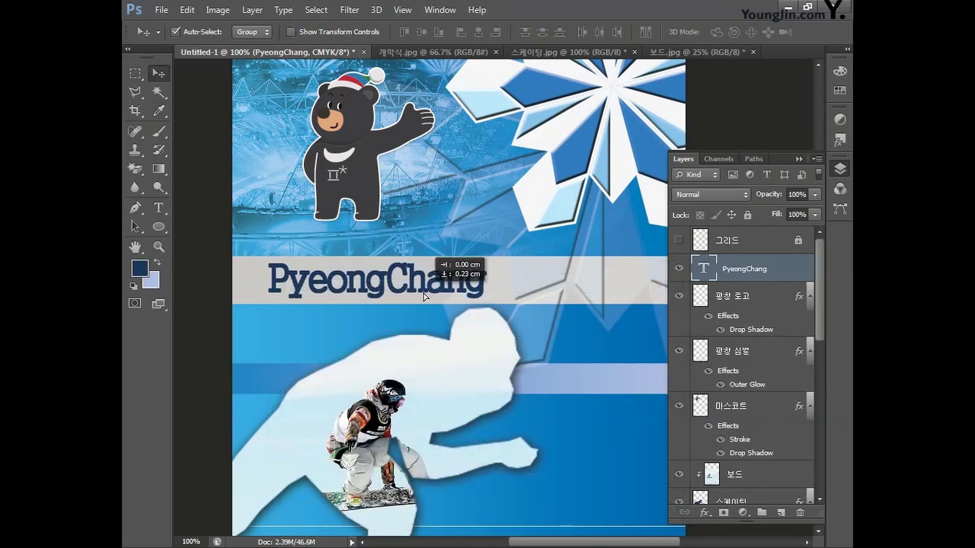
Change the PyeongChang text's font to Adobe Gothic Std and set its tracking to 0.
click(440, 9)
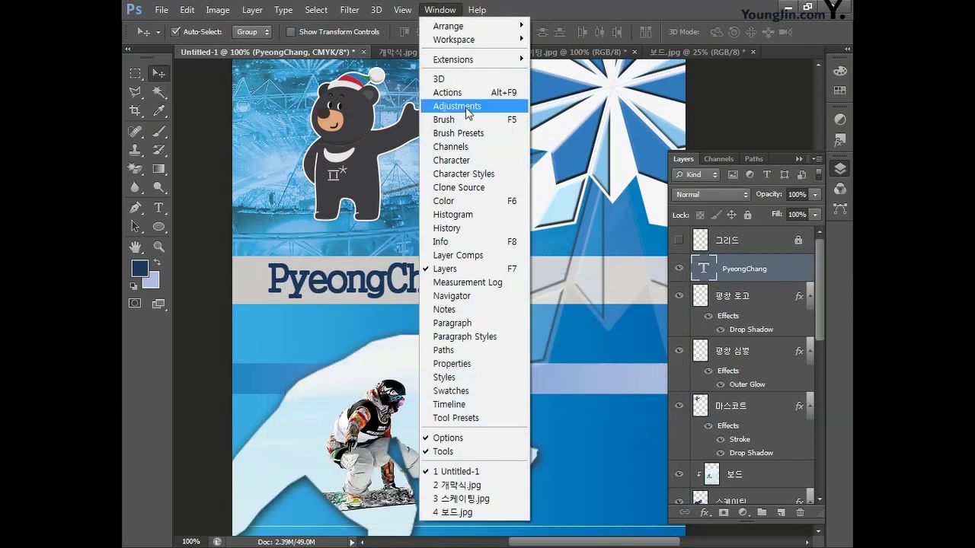
click(457, 156)
click(261, 367)
scroll(244, 34, up, 3)
click(244, 36)
click(295, 406)
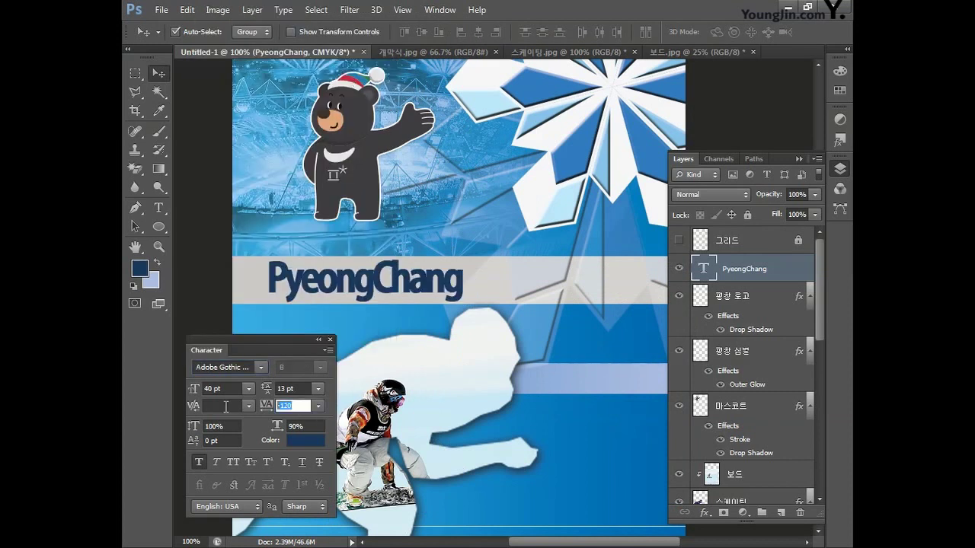
text(0)
key(Return)
Set the PyeongChang text to 28 pt, tracking 30 and 95% horizontal scale, and reposition it within the grey band.
click(234, 390)
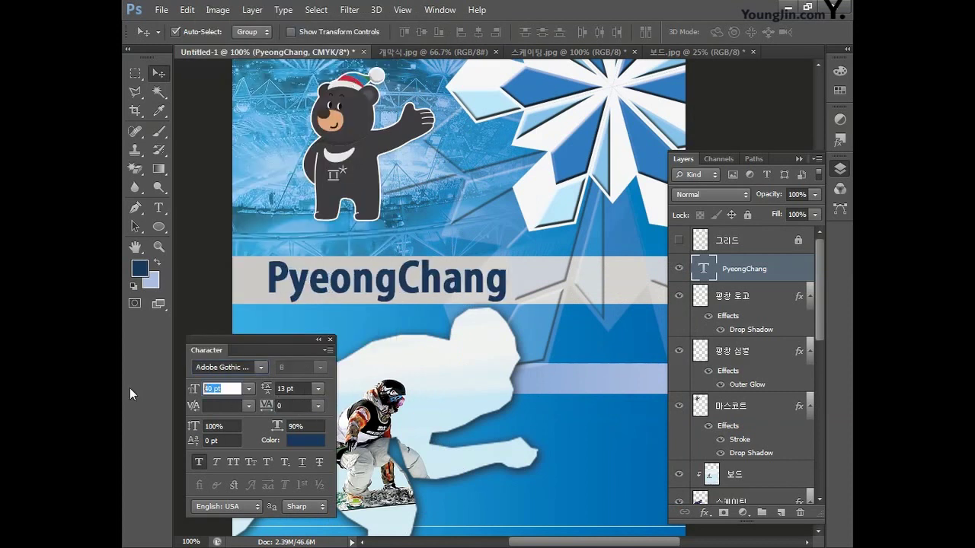
text(36)
key(Return)
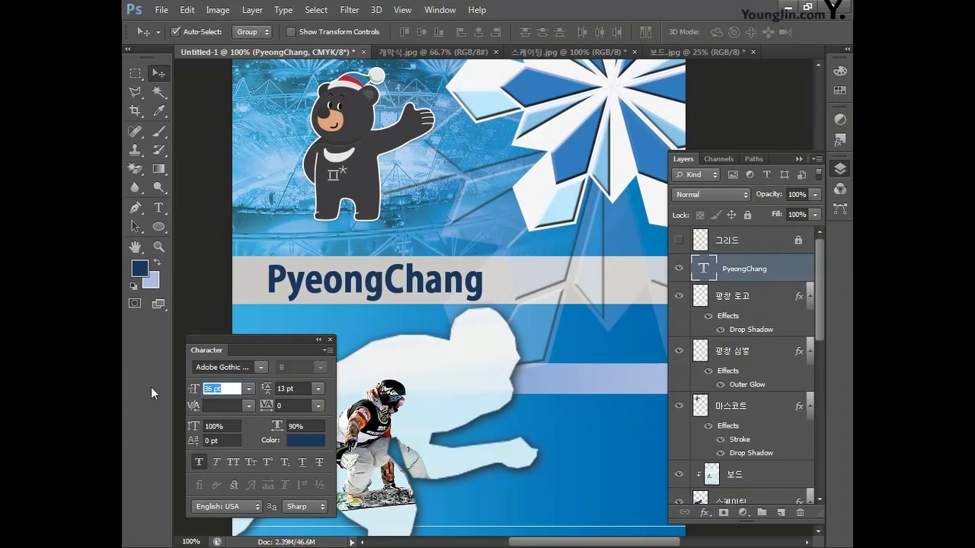
text(28)
key(Return)
click(293, 406)
text(30)
key(Return)
click(307, 424)
text(95)
key(Return)
drag(366, 296, 374, 290)
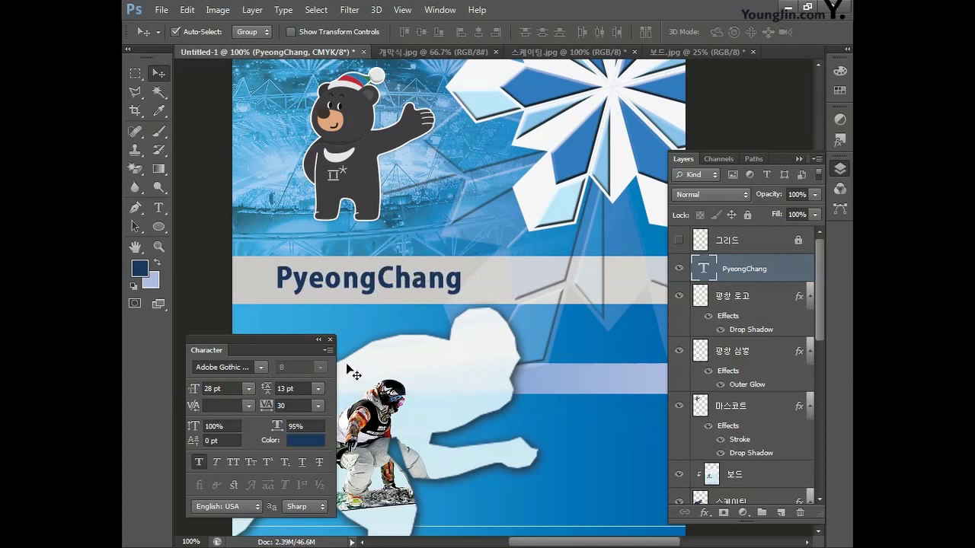
Add a Drop Shadow to the PyeongChang text layer with Normal blend mode and 100% opacity.
double_click(786, 272)
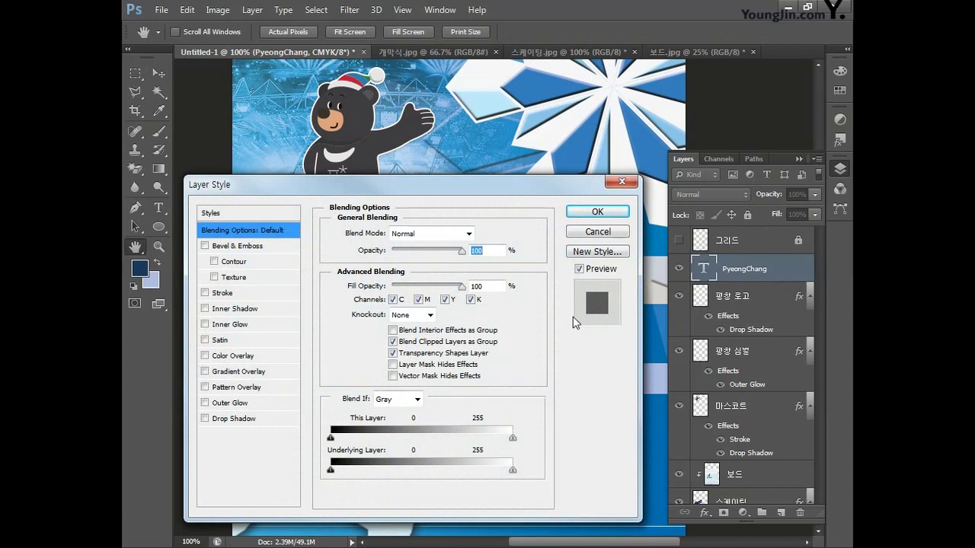
click(233, 419)
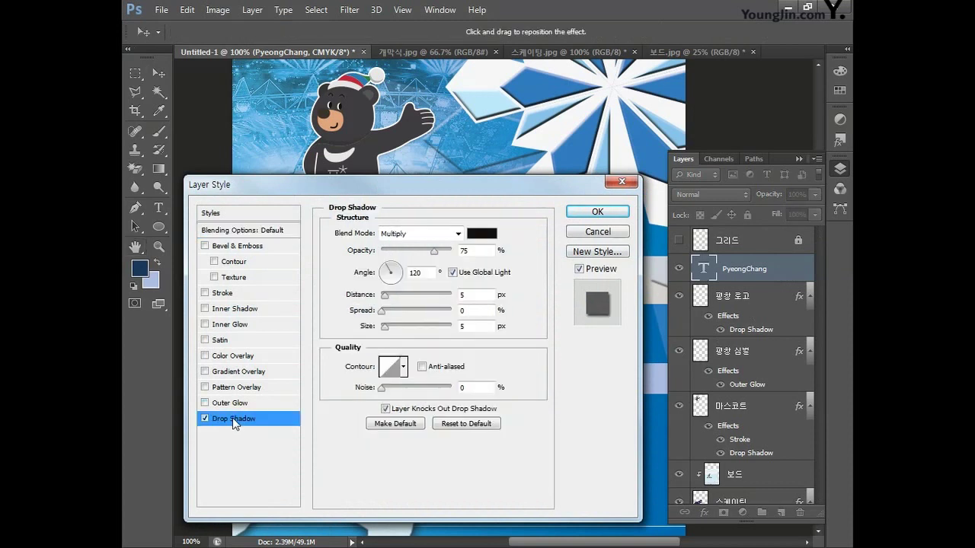
click(429, 234)
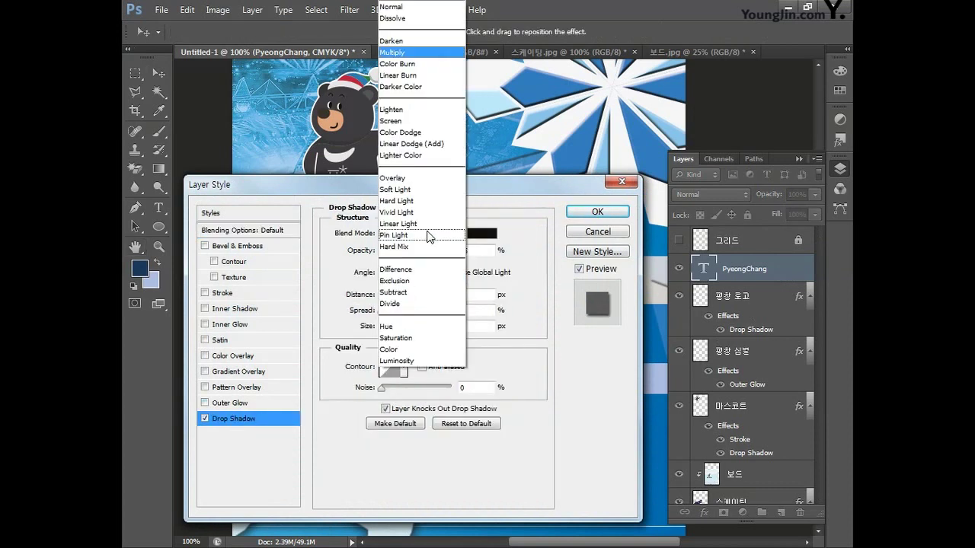
click(400, 7)
double_click(477, 248)
text(100)
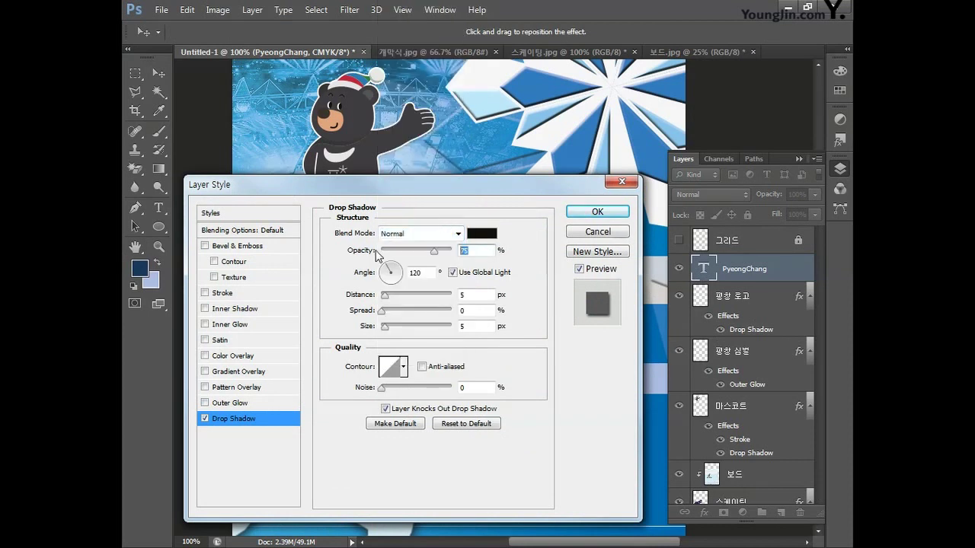
Make the PyeongChang text's drop shadow white, with C, M, Y and K all at 0%.
click(485, 237)
double_click(645, 448)
text(0)
key(Tab)
text(0)
key(Tab)
text(0)
key(Tab)
text(0)
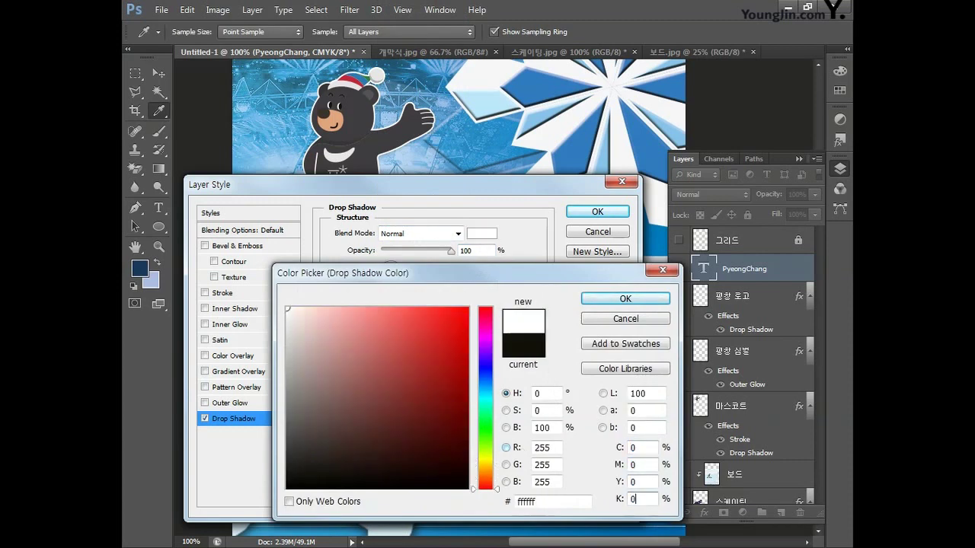
click(622, 302)
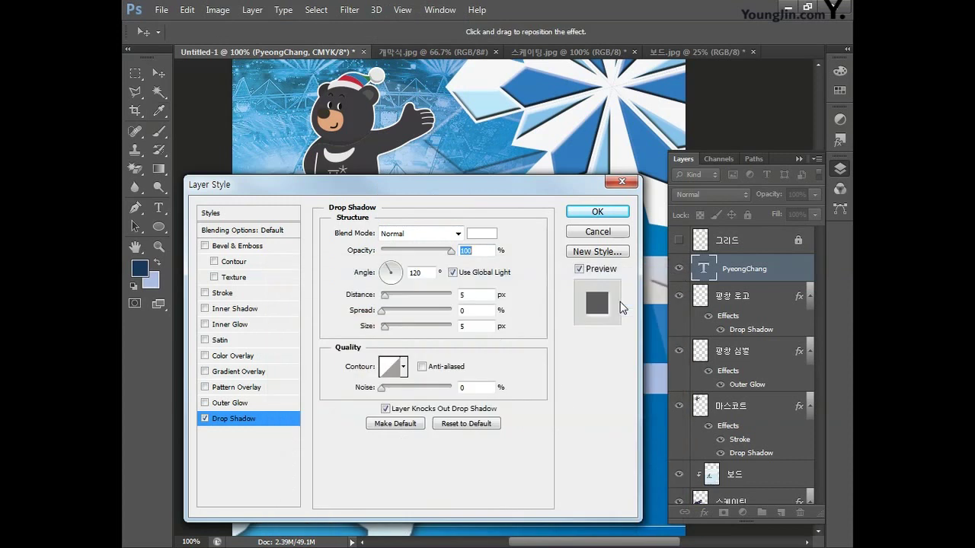
Set the PyeongChang drop shadow's distance to 4 px and size to 0 px, and apply the layer style.
click(478, 296)
text(4)
click(476, 326)
text(0)
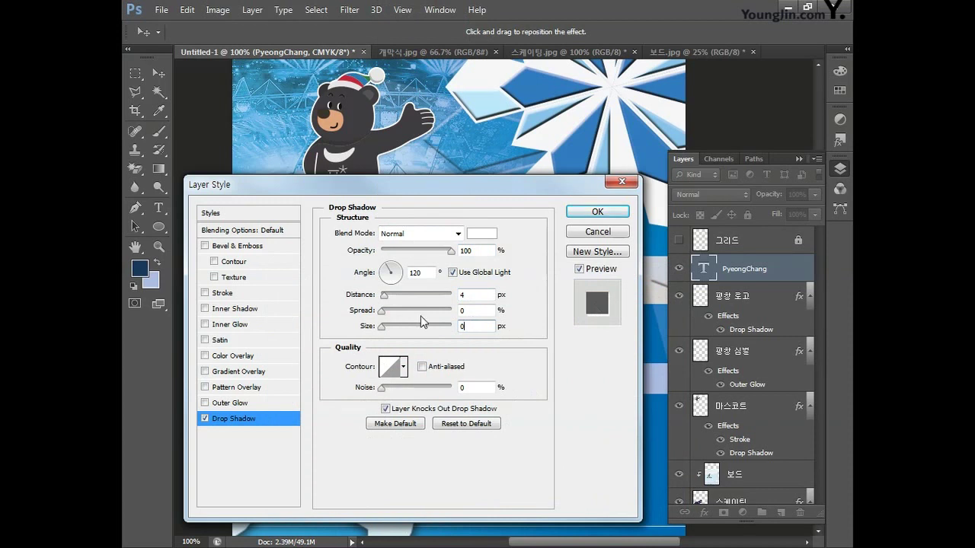
click(577, 211)
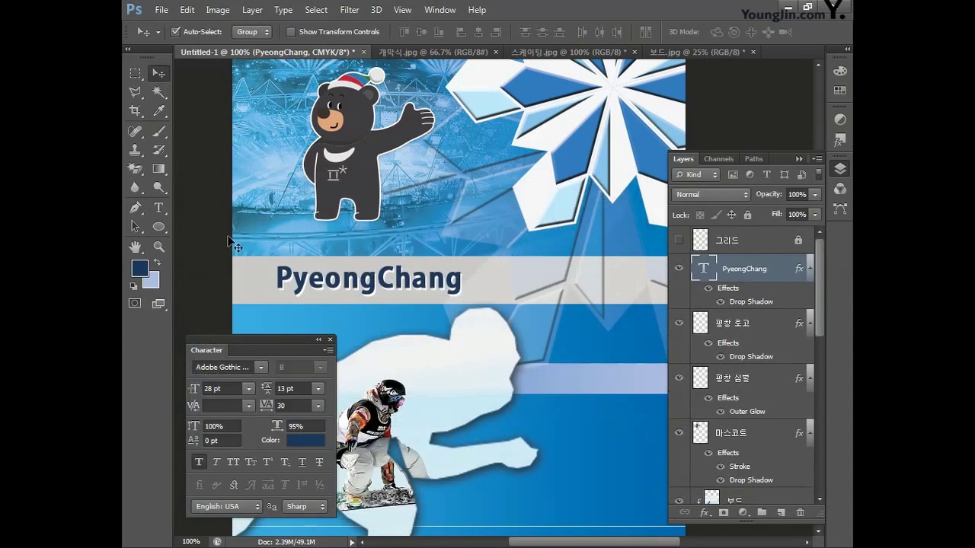
Add the text "2018" to the right of PyeongChang and align it within the grey band.
click(159, 208)
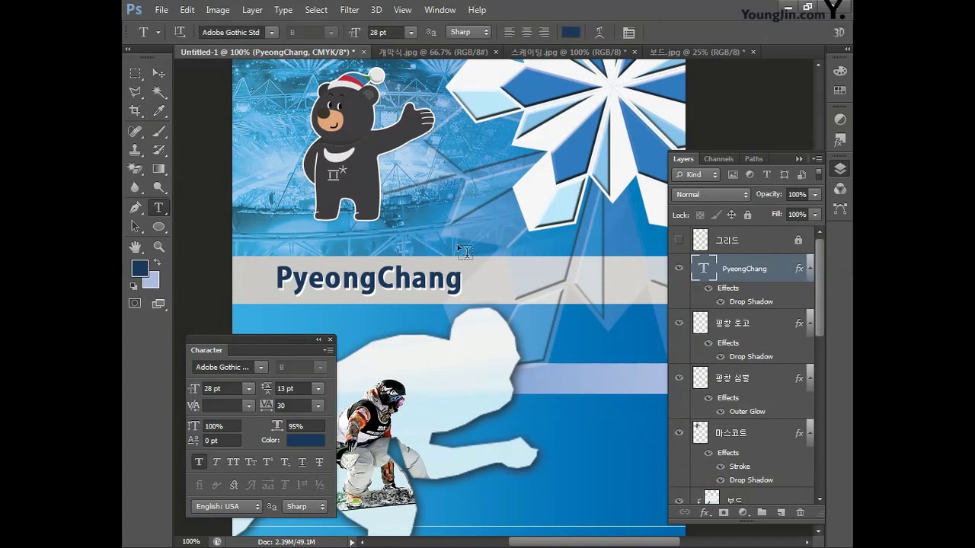
click(486, 279)
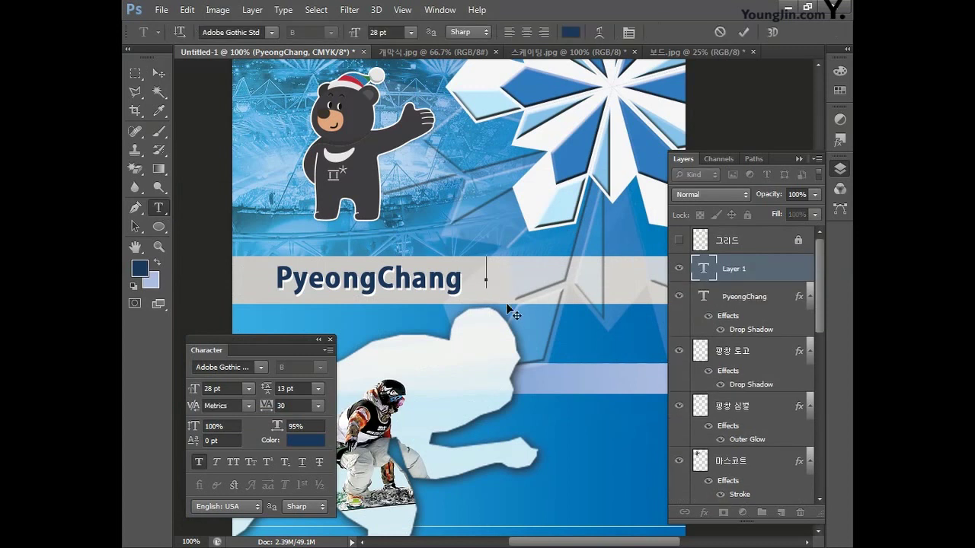
text(2018)
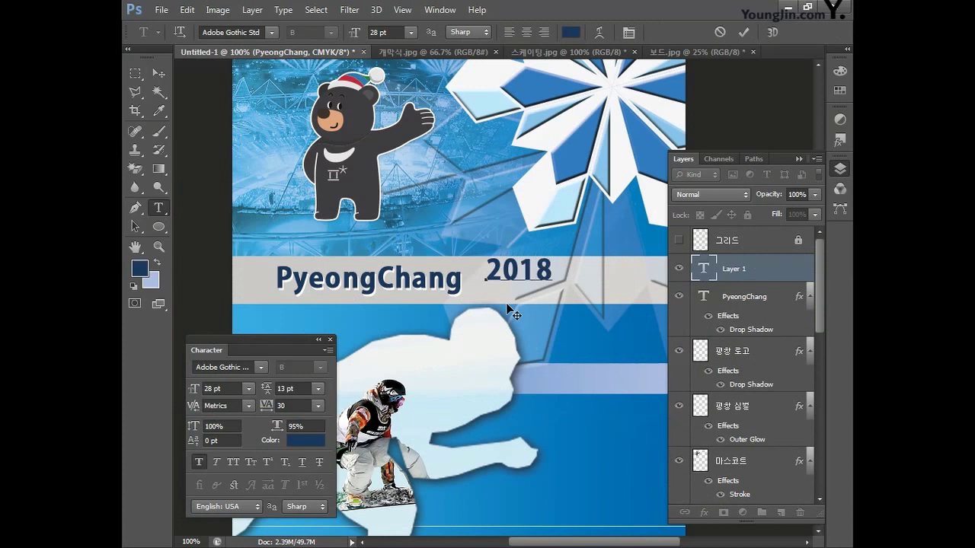
key(ctrl+Return)
drag(515, 279, 513, 288)
Set the 2018 text's size to 42 pt and its horizontal scale to 90%.
click(232, 388)
text(36)
key(Return)
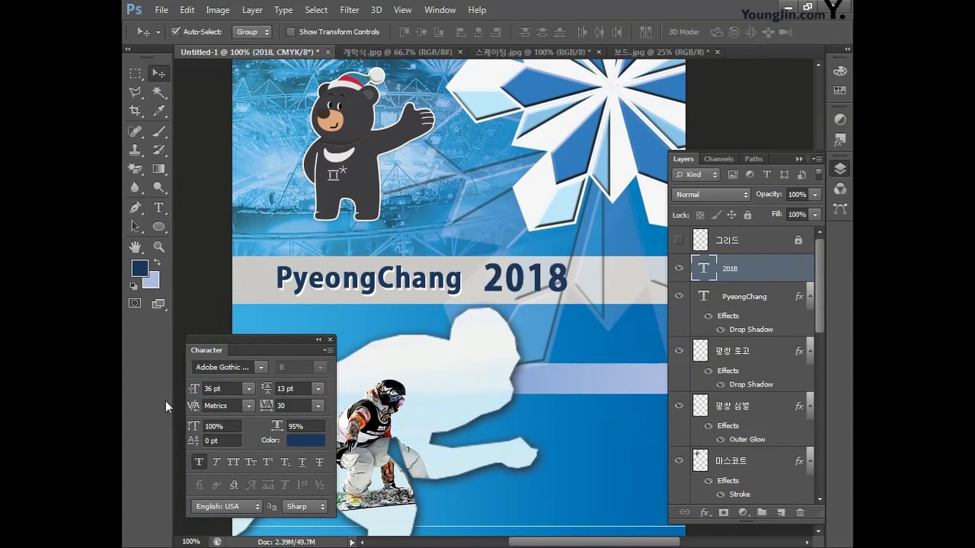
text(42)
key(Tab)
key(Tab)
key(Tab)
key(Tab)
key(Tab)
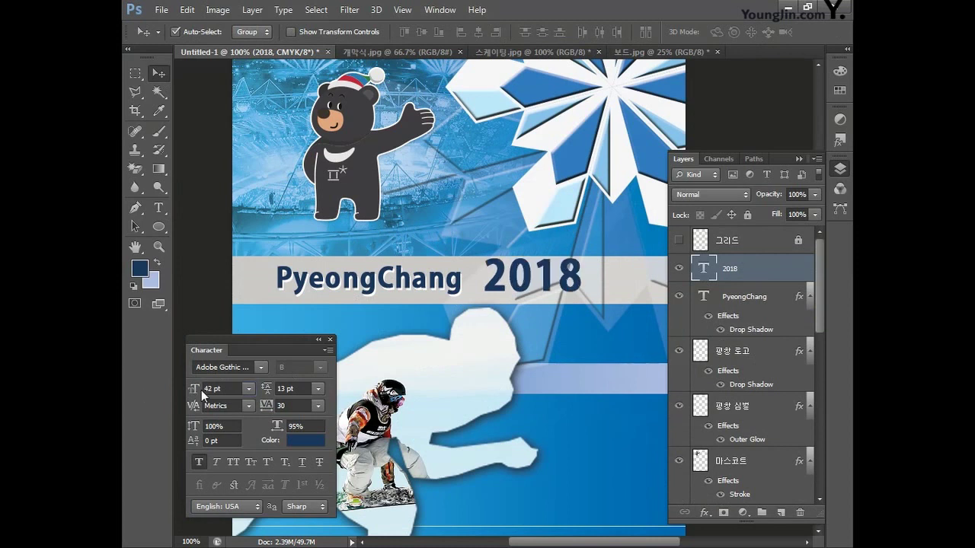
text(90)
Tighten the 2018 text's tracking to -80.
click(277, 405)
text(-10)
key(Return)
text(-80)
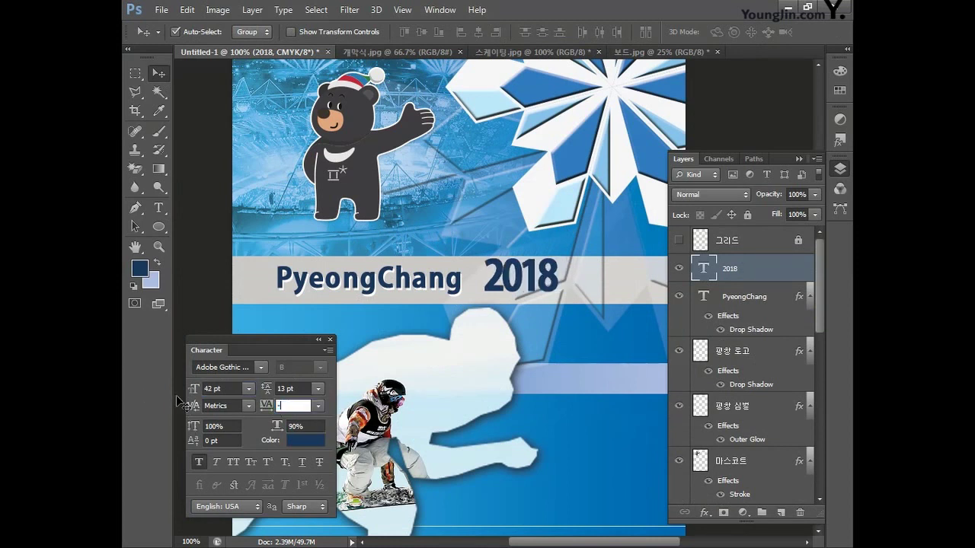
key(Return)
Set the 2018 text to 48 pt without faux bold and move it closer to PyeongChang.
click(221, 388)
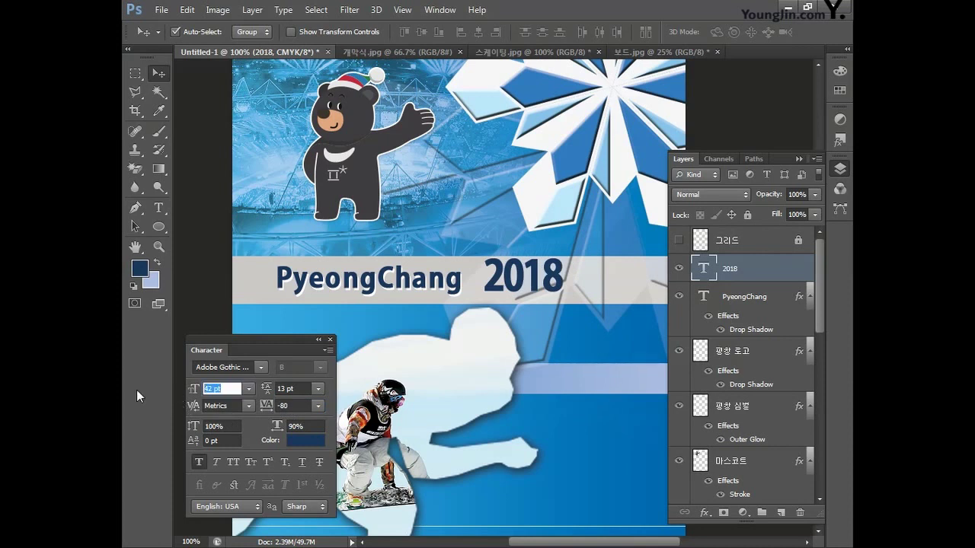
text(48)
key(Return)
drag(506, 271, 492, 279)
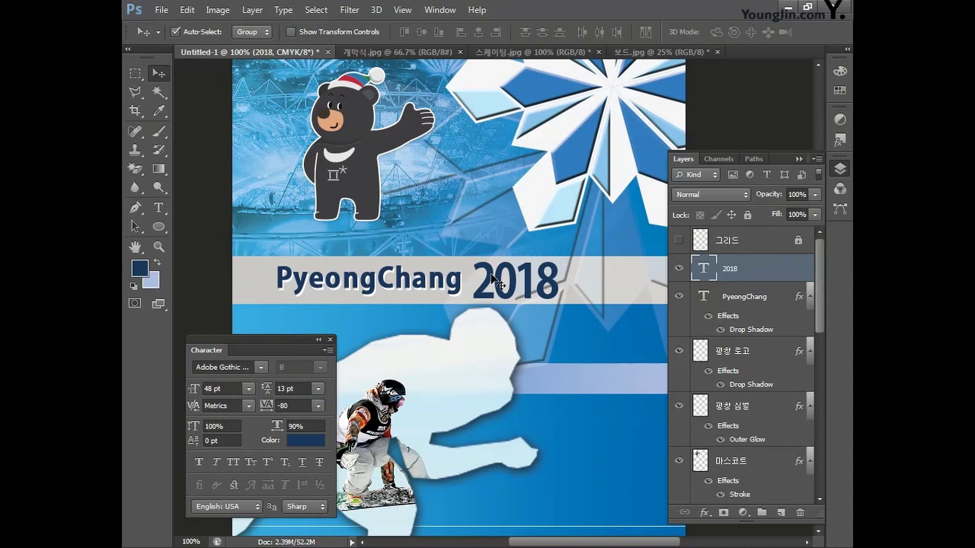
Warp the 2018 text with the Arc style in vertical orientation.
click(158, 208)
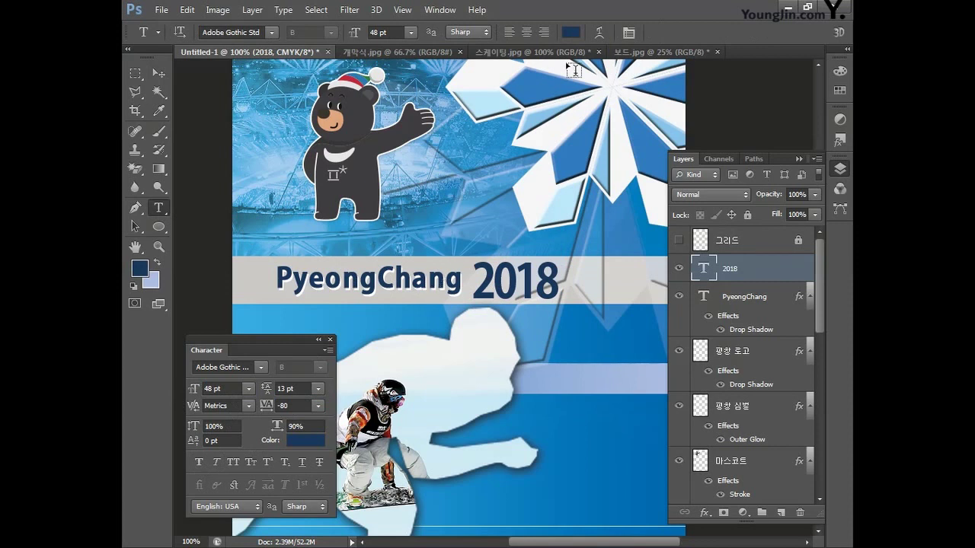
click(598, 32)
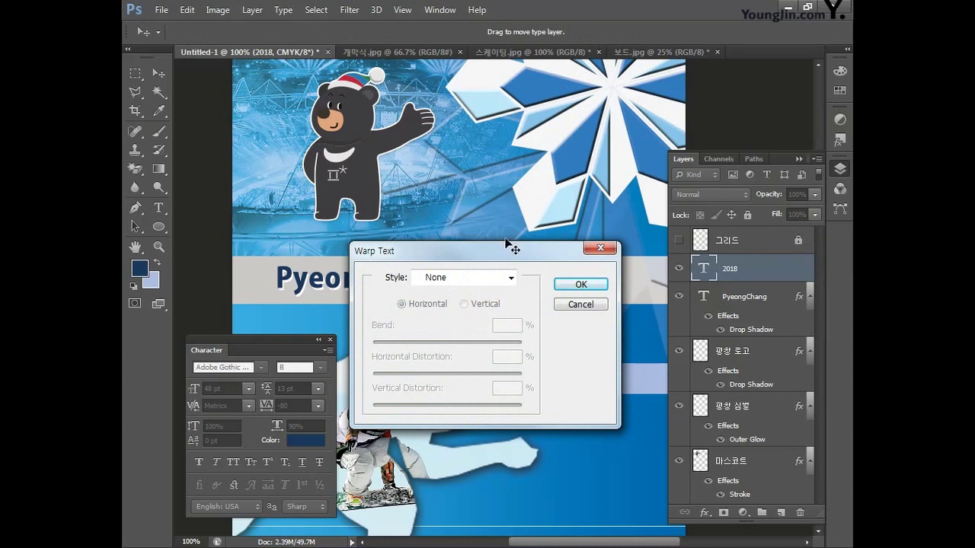
click(501, 282)
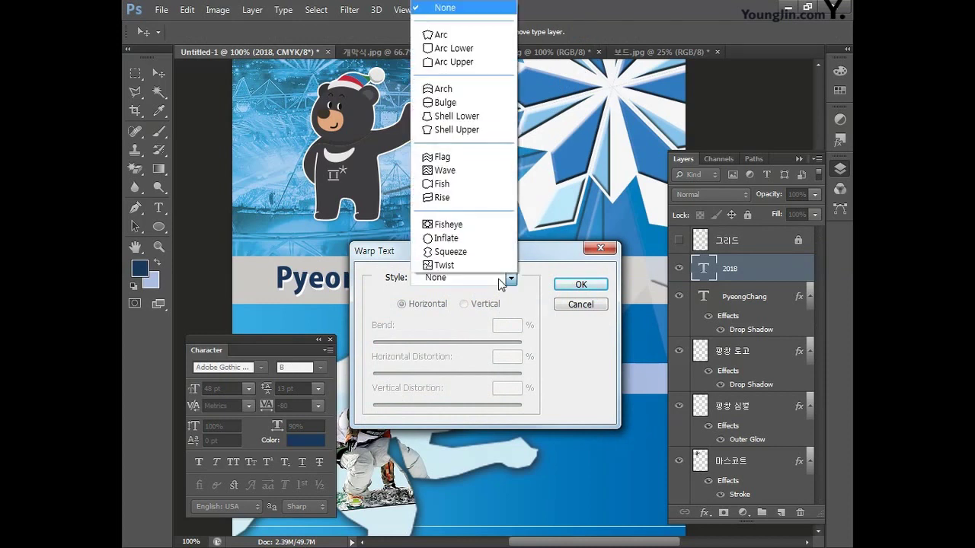
click(452, 35)
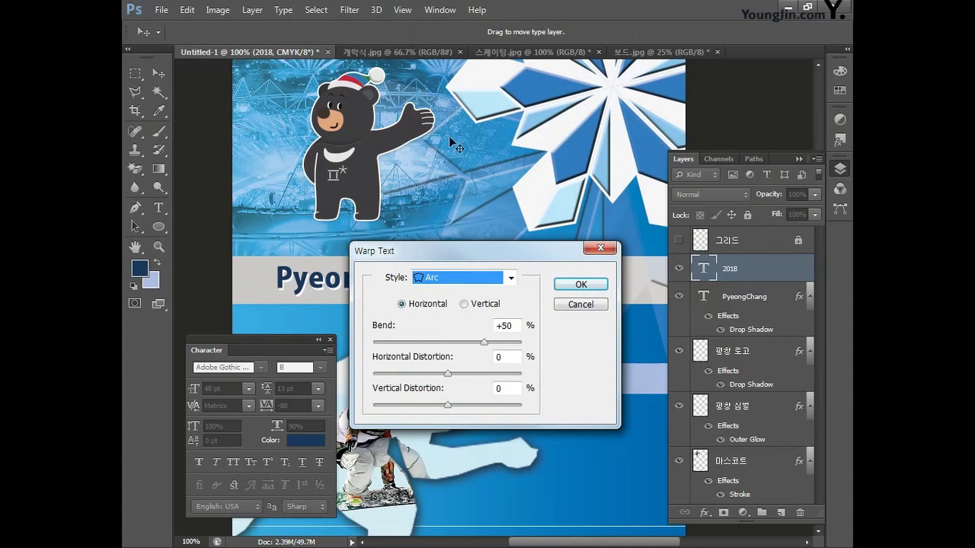
click(464, 304)
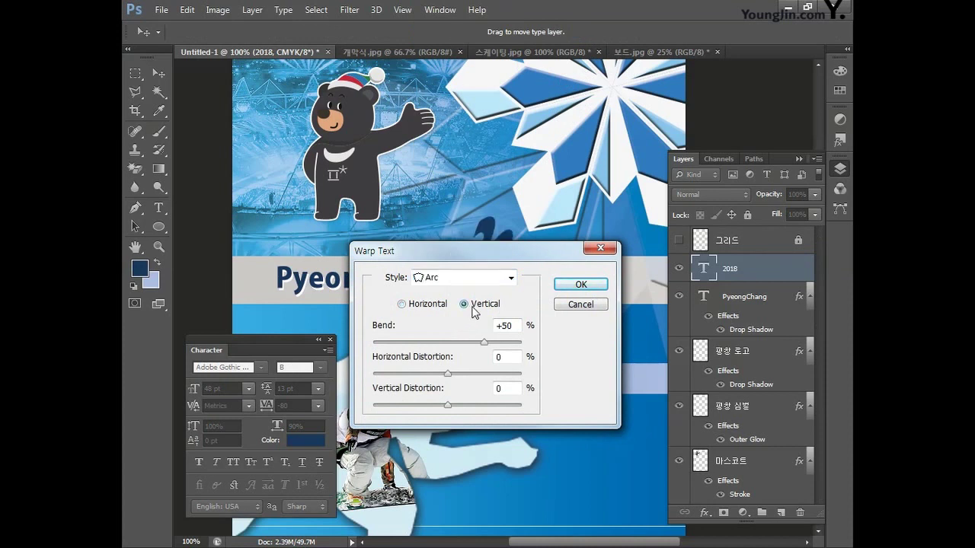
Set the 2018 text warp to 0% bend, 50% horizontal distortion and 0% vertical distortion, and apply it.
key(Tab)
text(0)
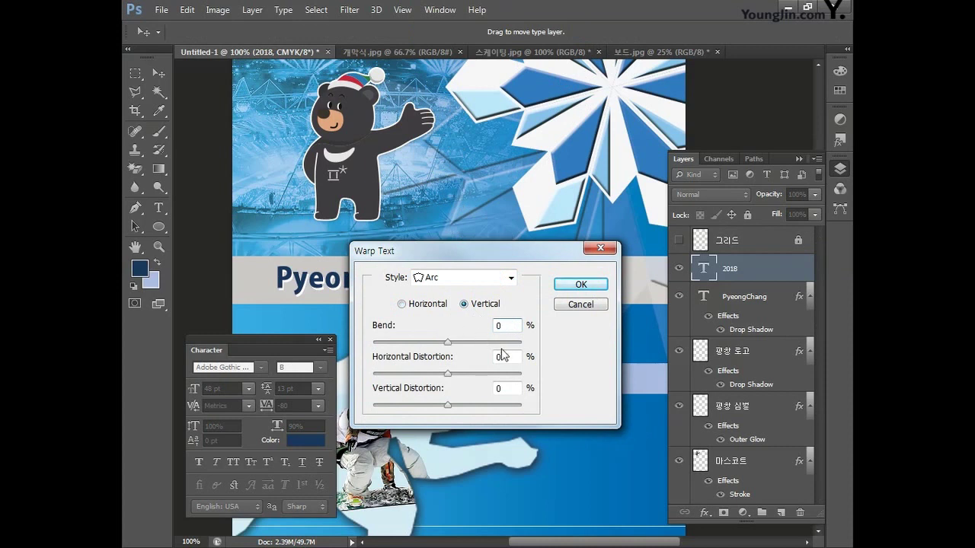
key(Tab)
text(50)
key(Tab)
text(0)
click(580, 284)
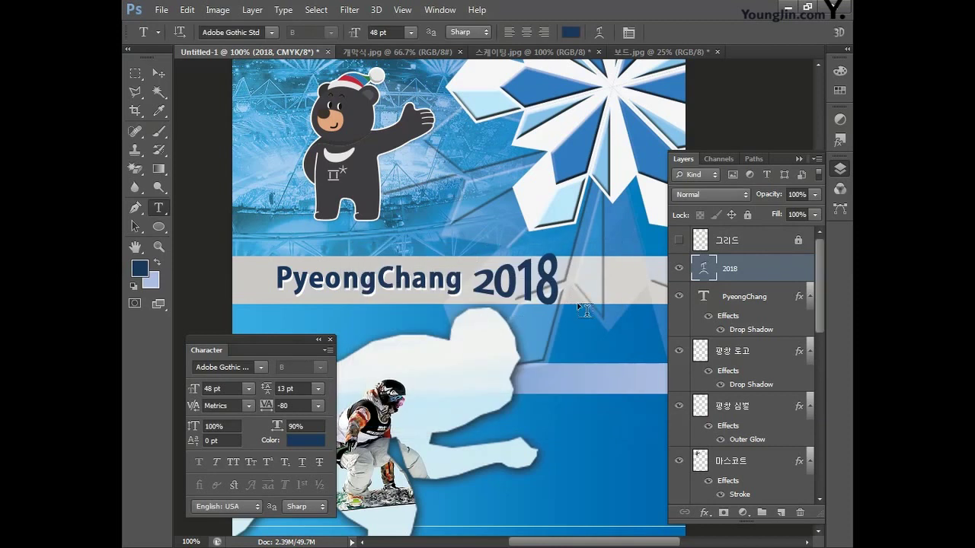
Add a 2 px Stroke layer effect to the 2018 text.
double_click(772, 266)
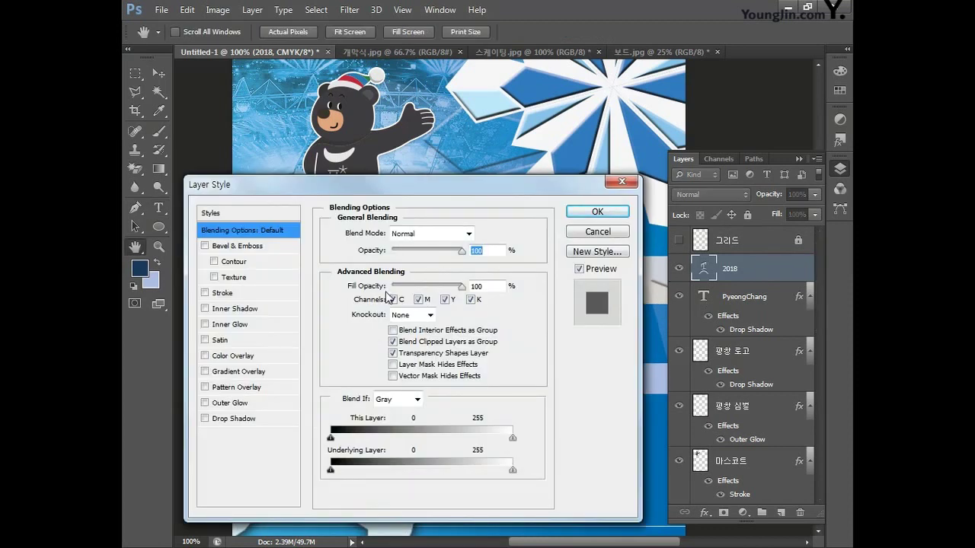
click(222, 295)
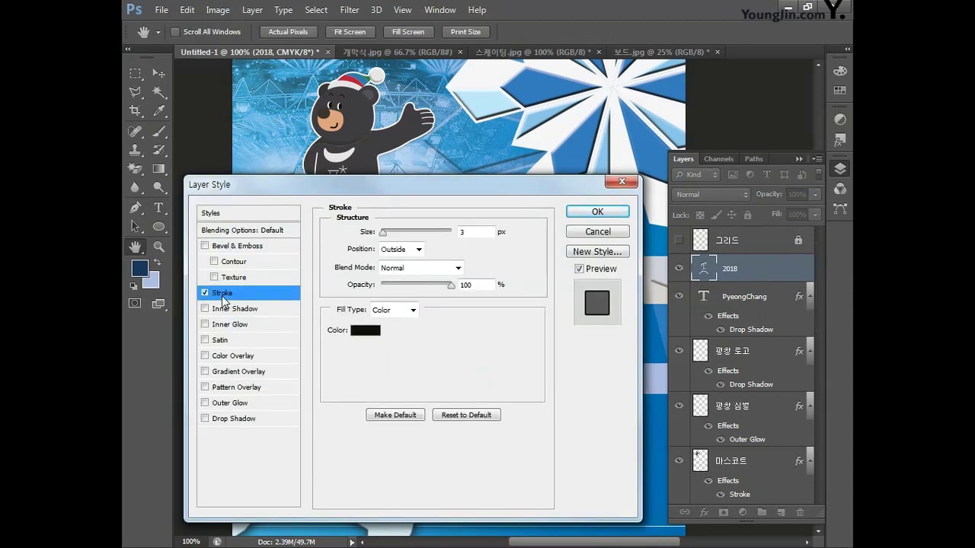
click(478, 232)
text(2)
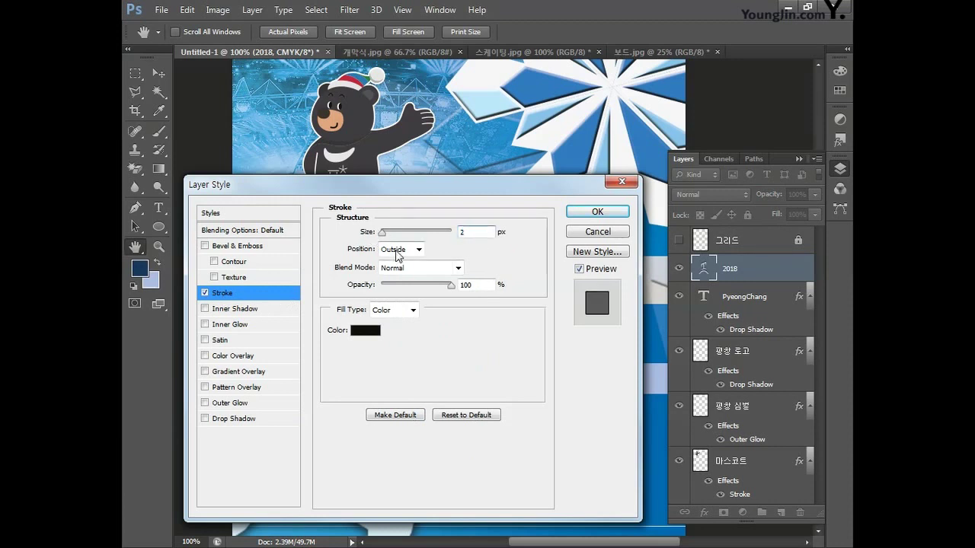
Set the 2018 text's stroke colour to white with C, M, Y and K all at 0.
click(365, 330)
click(645, 447)
text(0)
key(Tab)
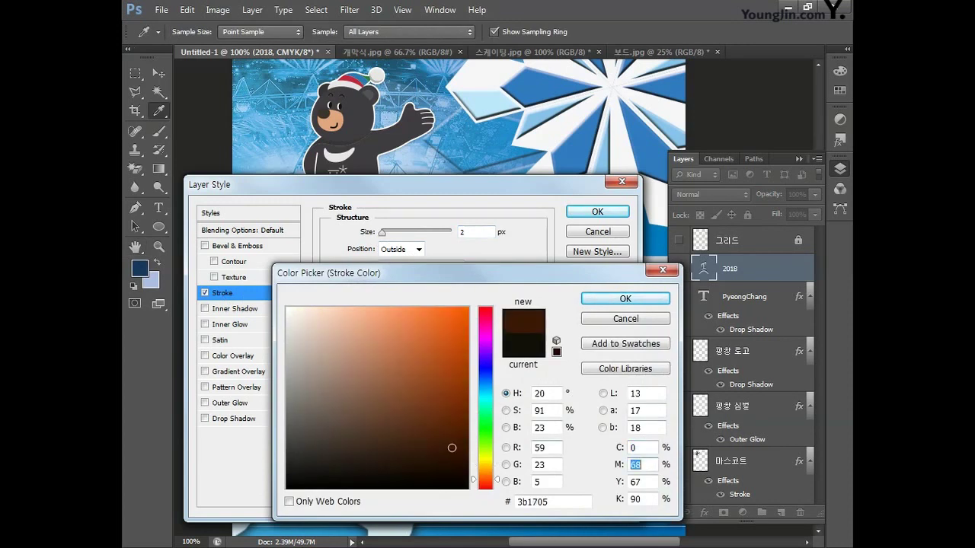
text(0)
key(Tab)
text(0)
key(Tab)
text(0)
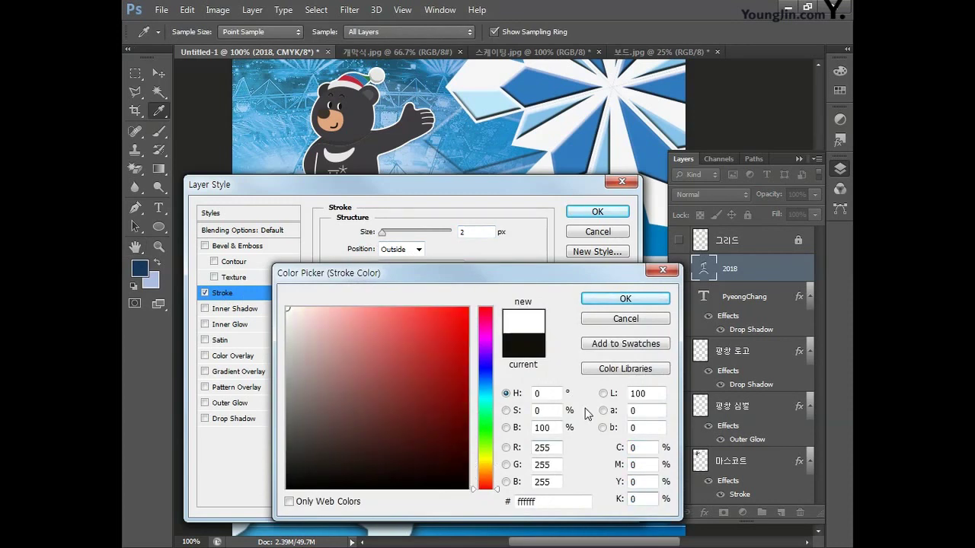
click(625, 301)
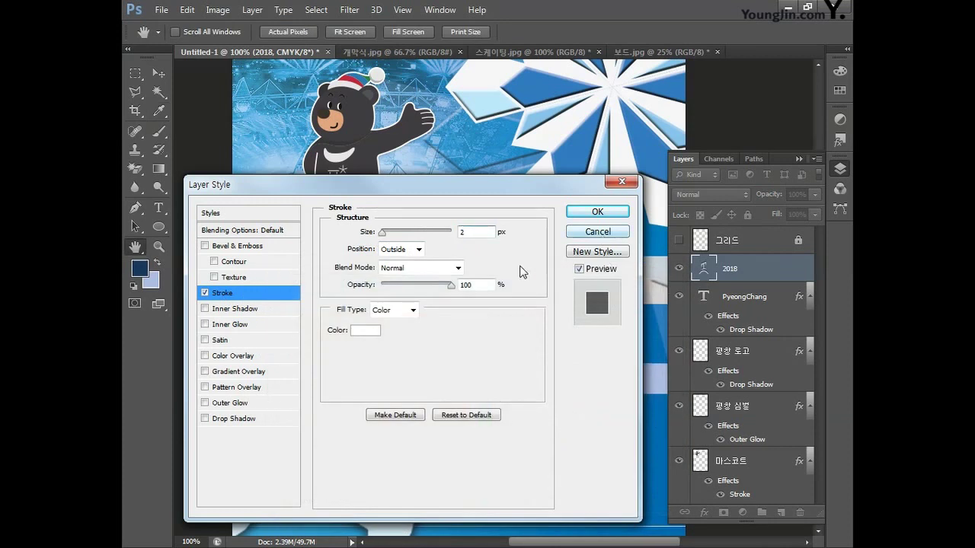
Add a Gradient Overlay to the 2018 text with Normal blend mode and 100% opacity.
click(228, 373)
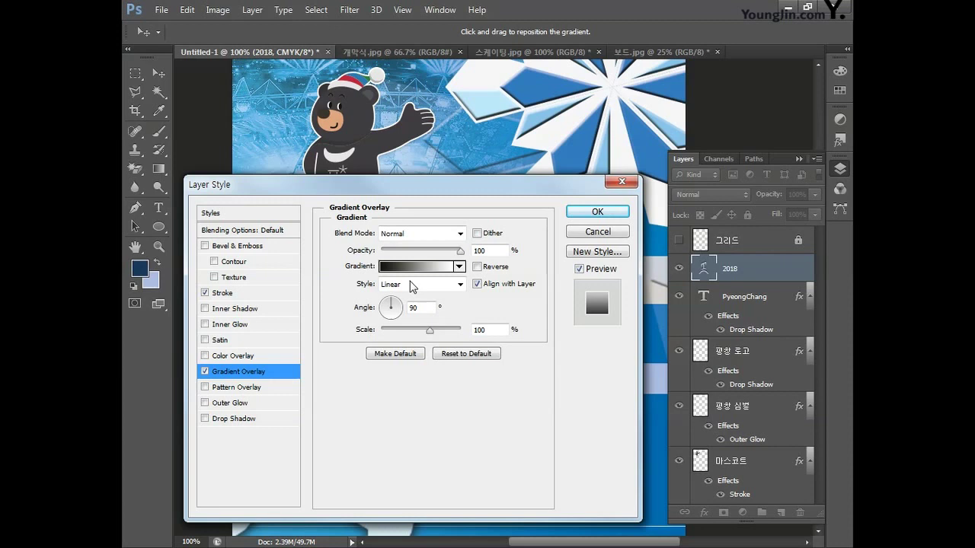
click(443, 234)
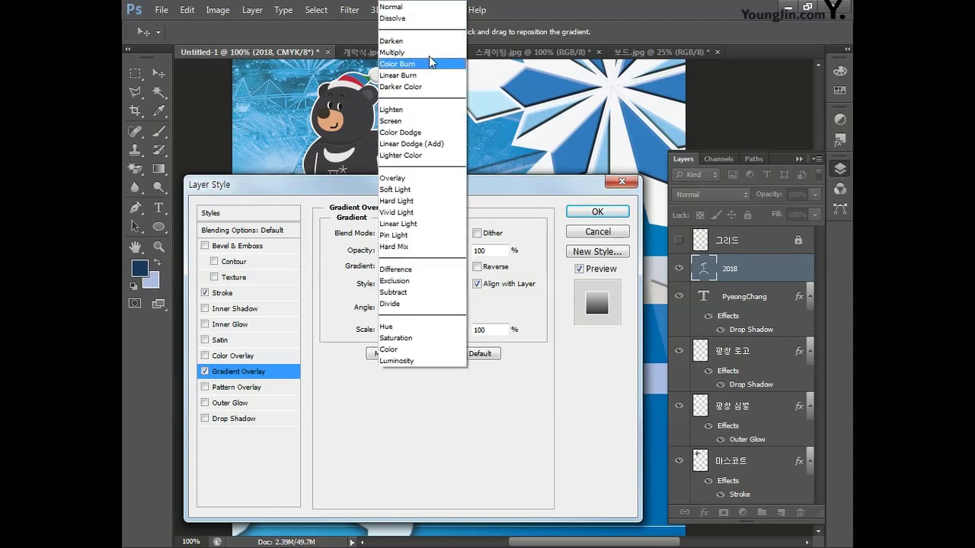
click(415, 7)
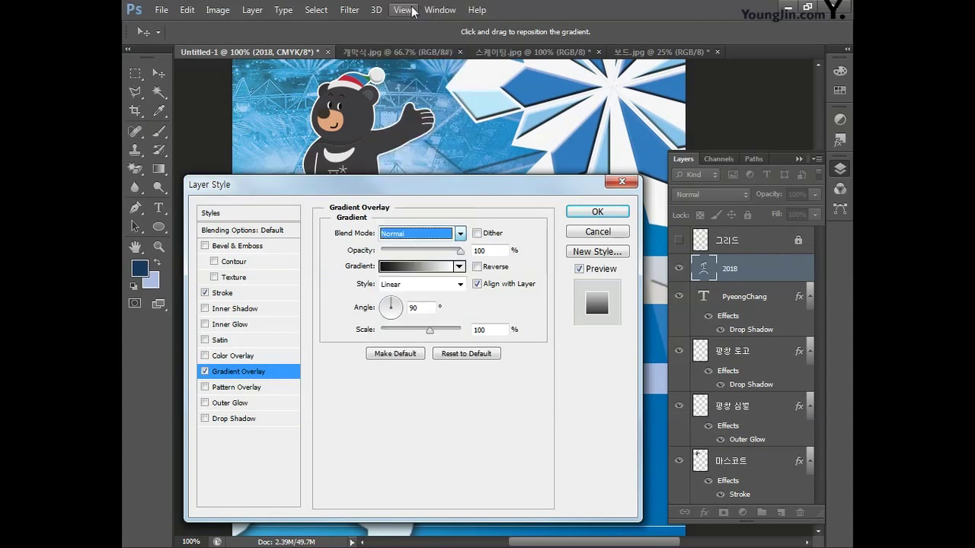
click(491, 250)
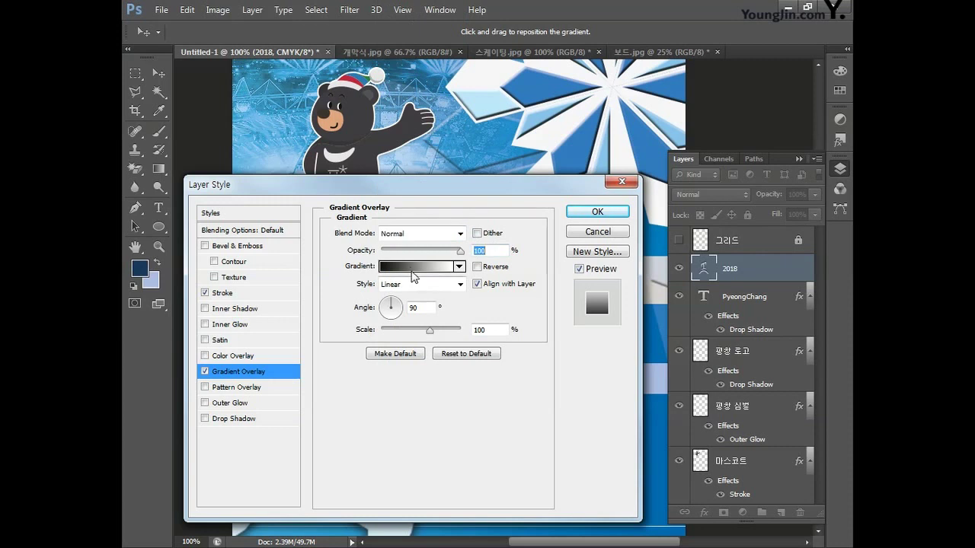
Set the overlay gradient's starting colour stop to C70 M12 Y0 K0 and its location to 20%.
click(412, 270)
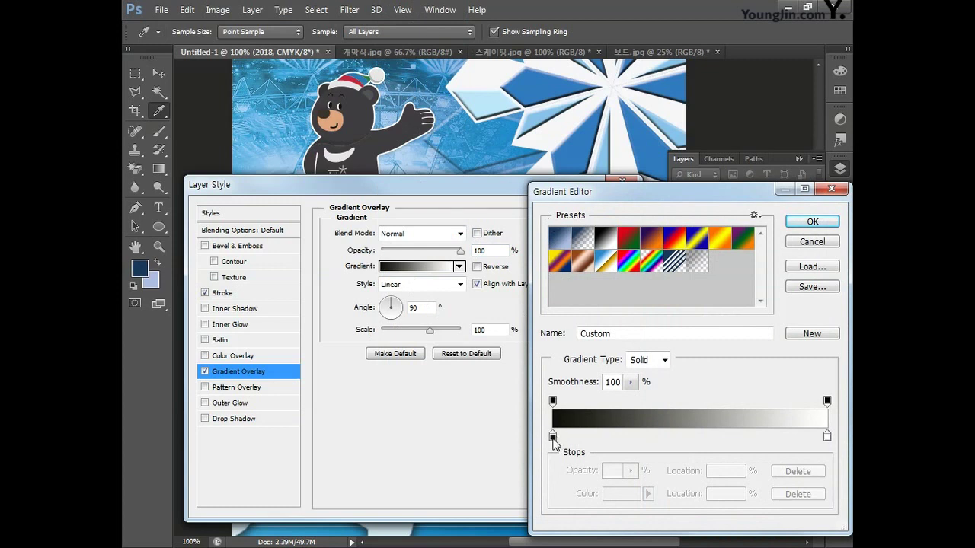
click(553, 436)
double_click(553, 438)
click(646, 450)
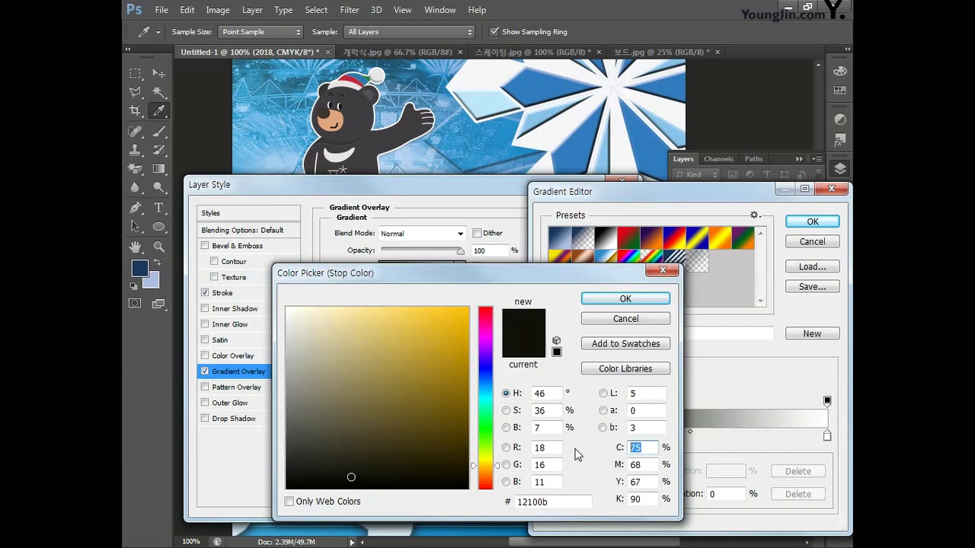
text(70)
key(Tab)
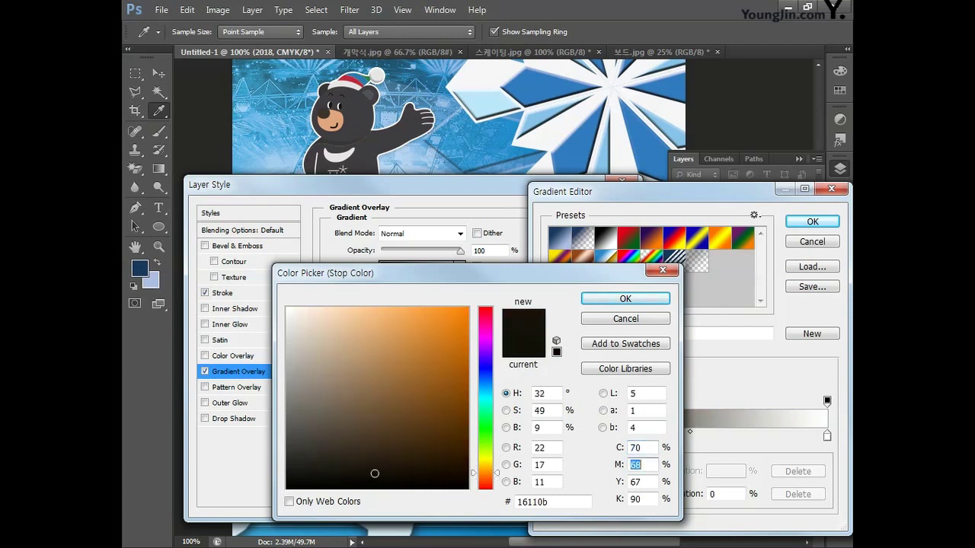
text(12)
key(Tab)
text(0)
key(Tab)
text(0)
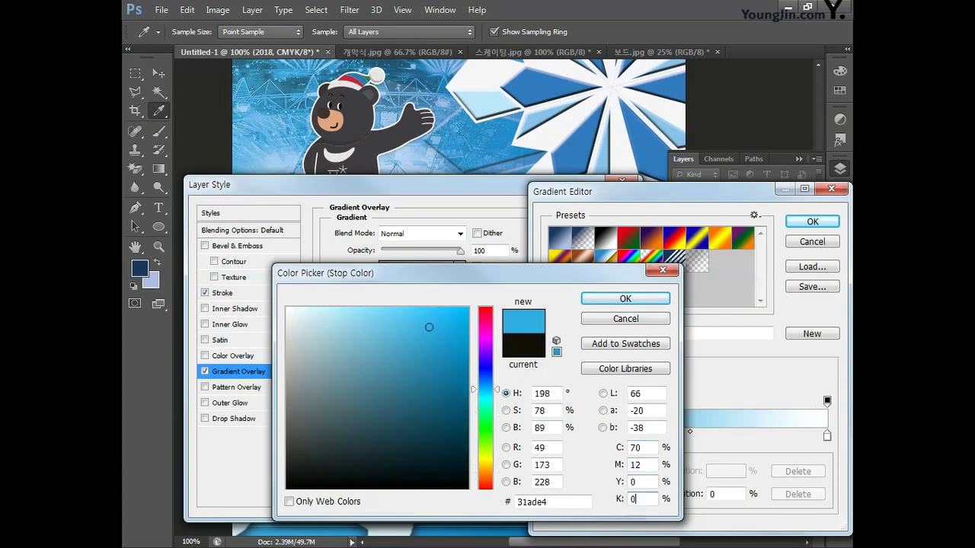
click(638, 300)
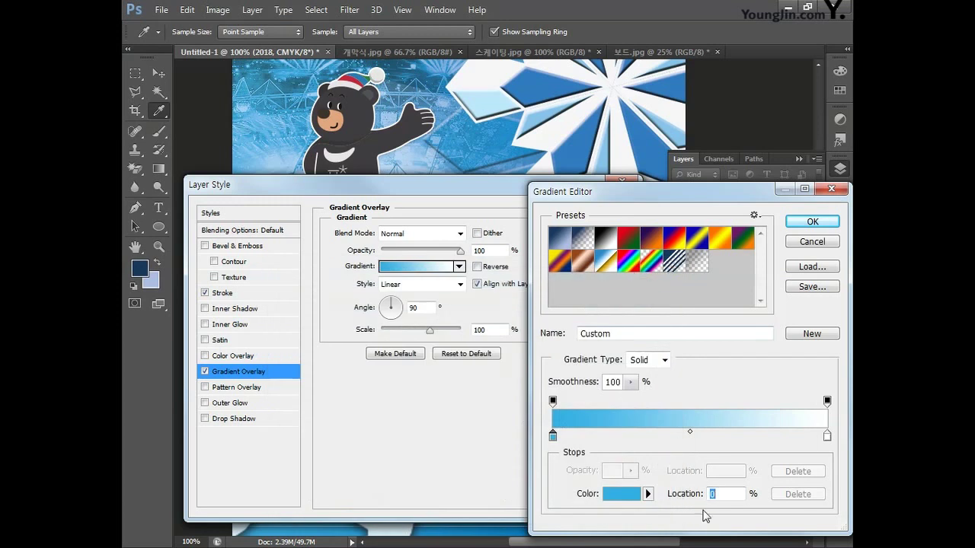
key(BackSpace)
text(20)
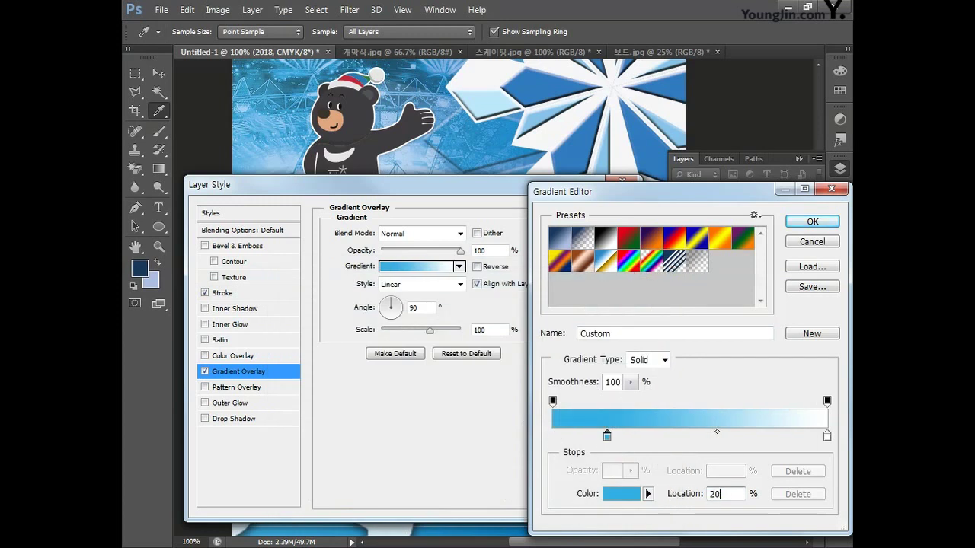
Add a middle colour stop to the gradient at 50% with colour C25 M0 Y0 K0.
click(676, 437)
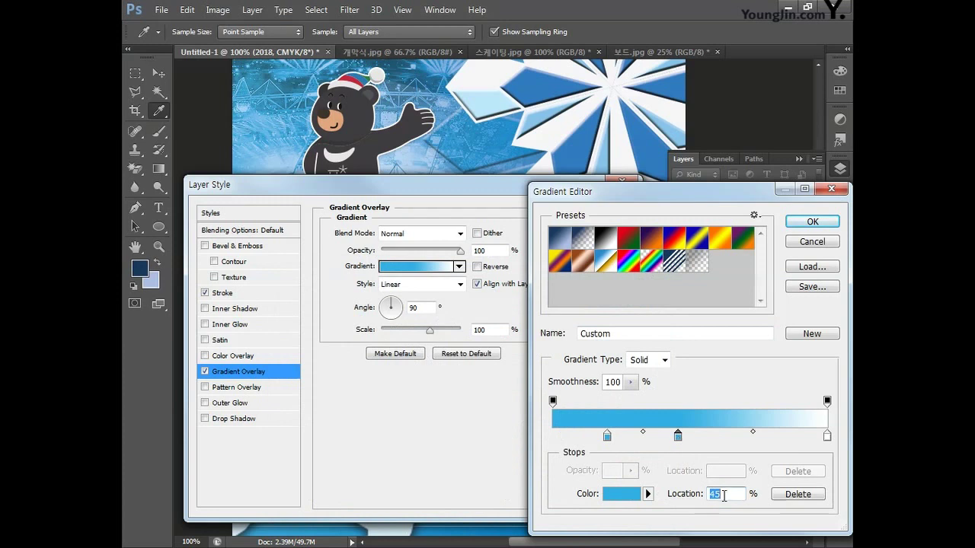
text(50)
double_click(690, 435)
click(646, 449)
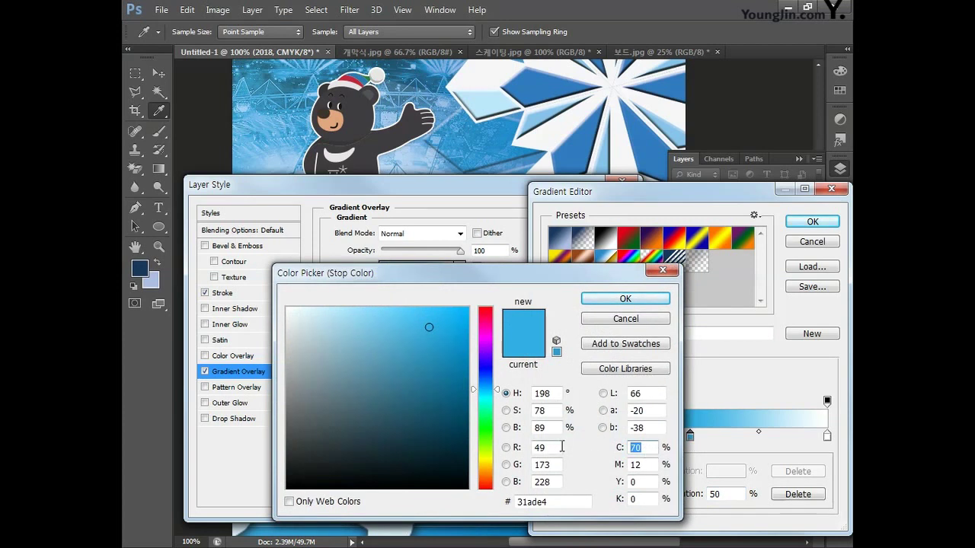
text(25)
key(Tab)
text(0)
key(Tab)
key(Tab)
text(0)
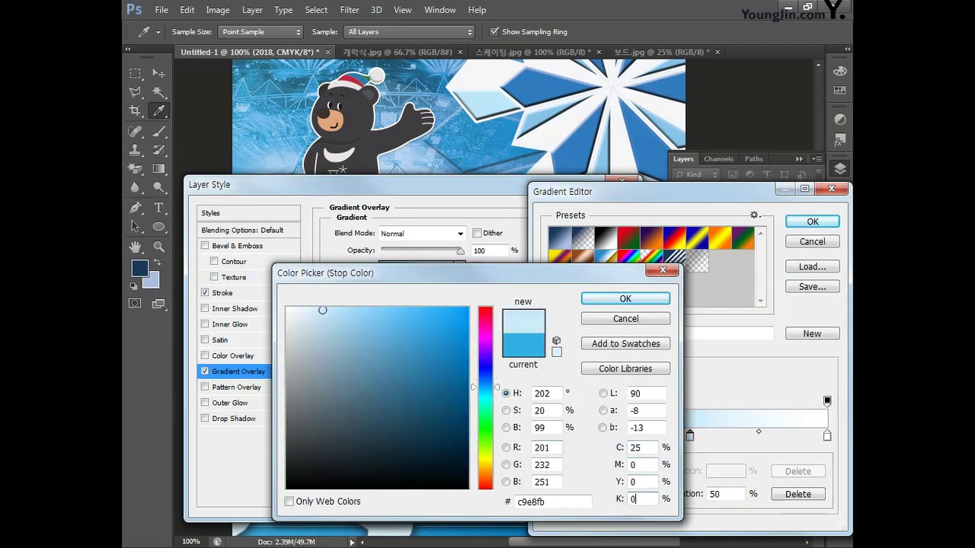
click(625, 299)
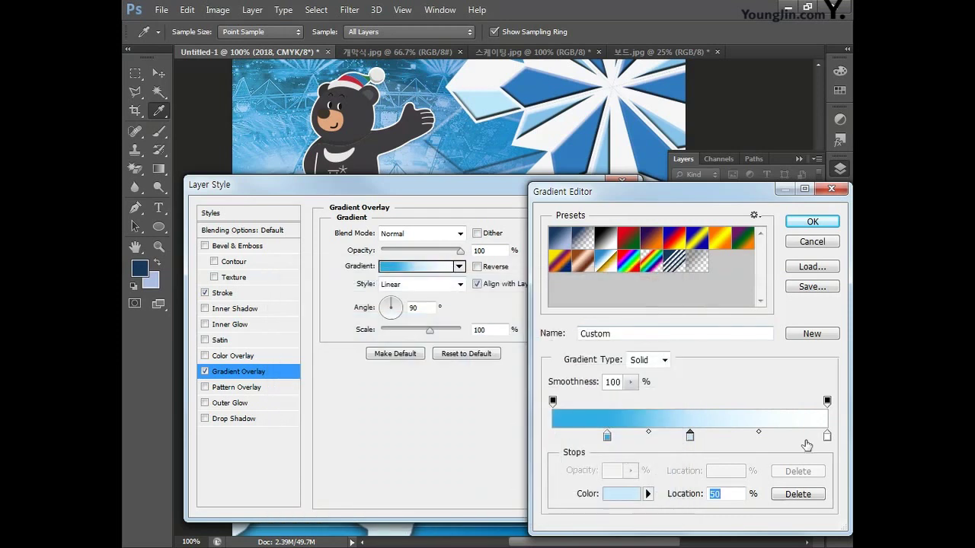
Move the gradient's end colour stop to 80%, colour it C70 M12 Y0 K0, and accept the gradient.
click(826, 438)
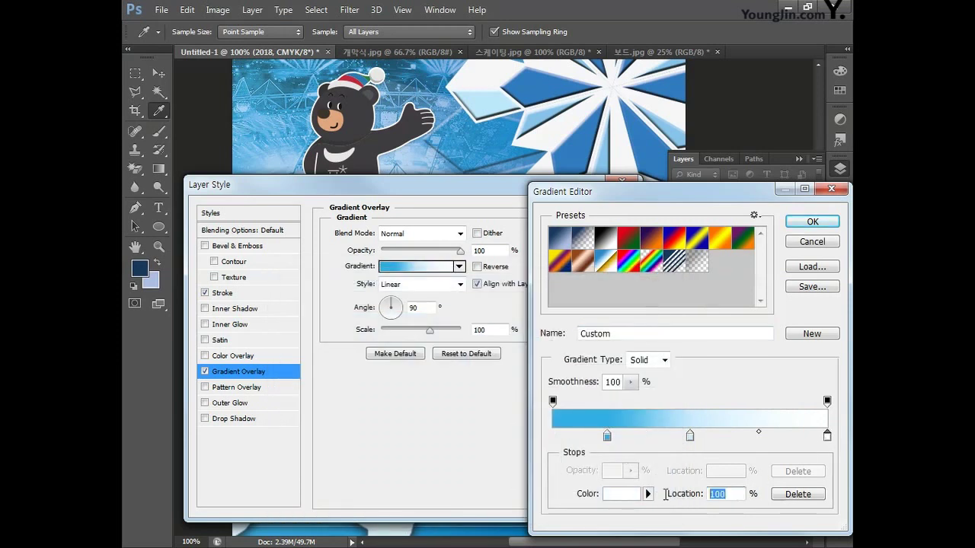
text(80)
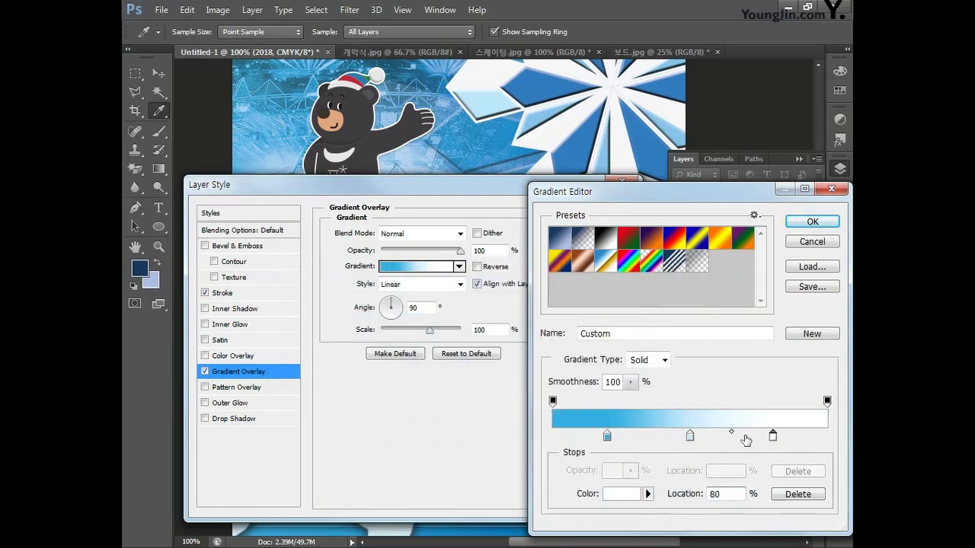
double_click(772, 435)
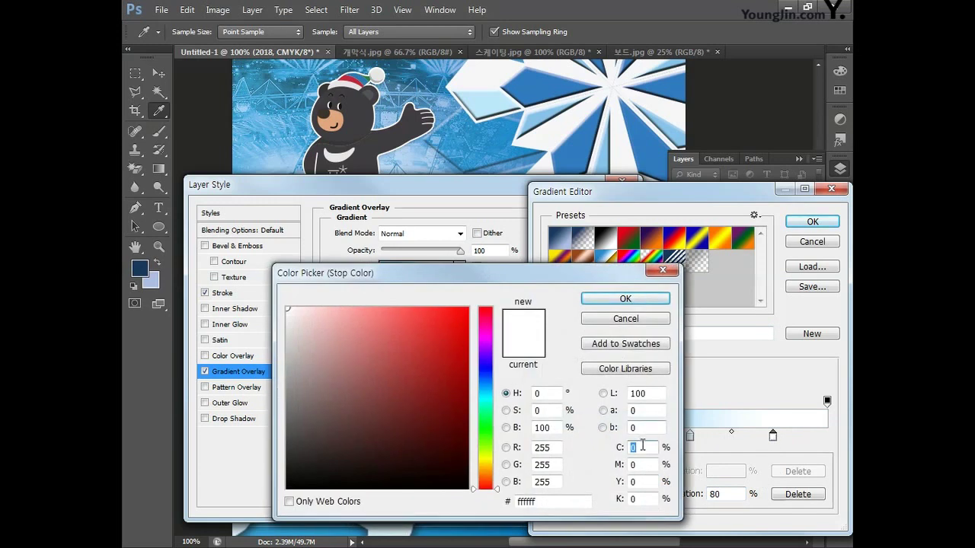
text(70)
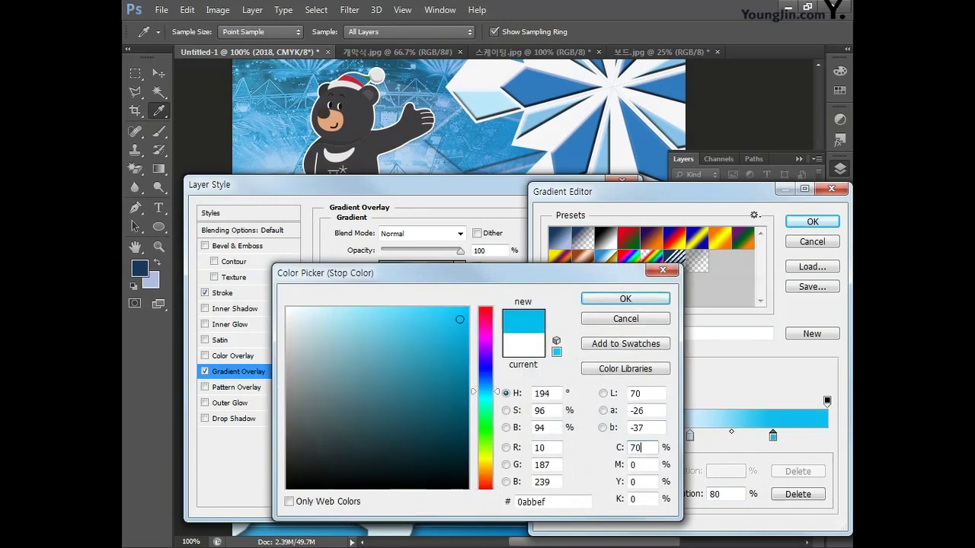
key(Tab)
text(12)
key(Tab)
key(Tab)
text(0)
click(605, 299)
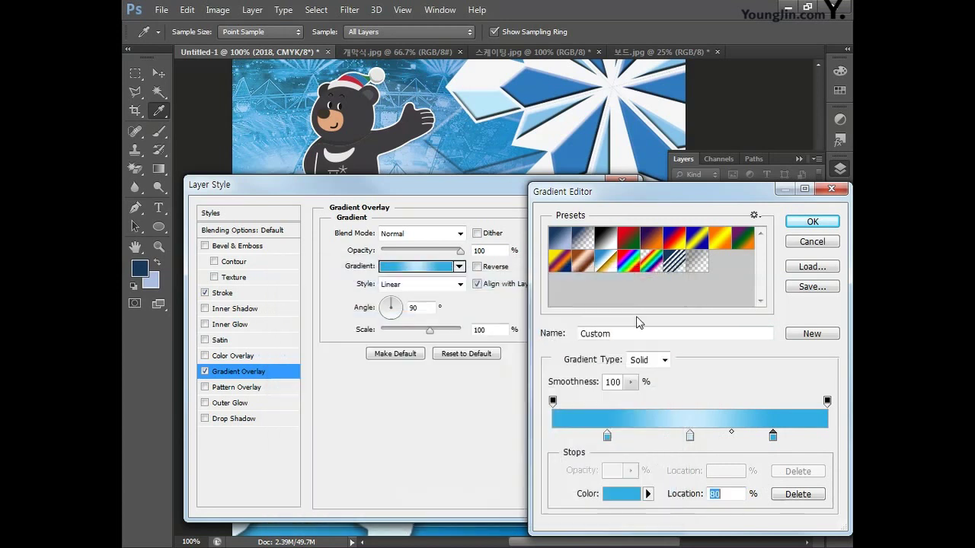
click(807, 223)
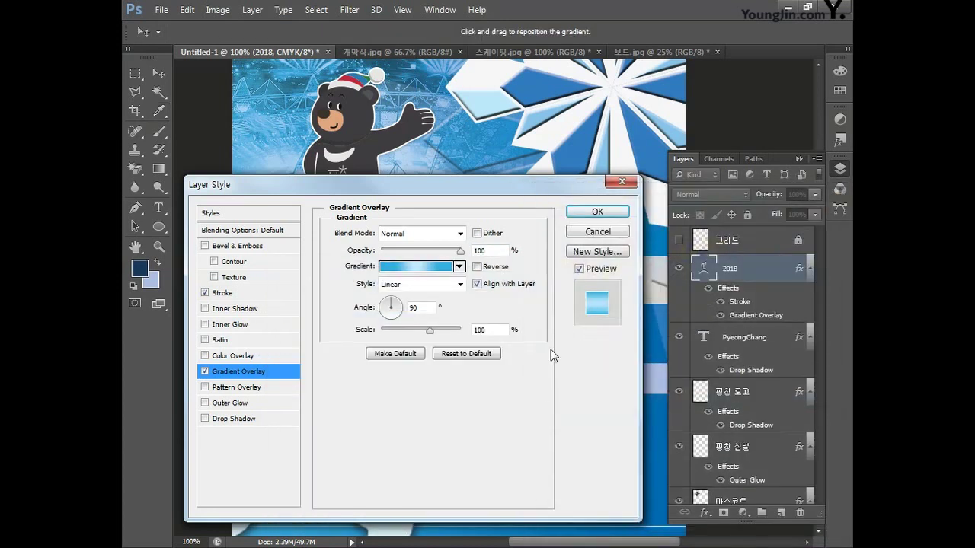
Add a Drop Shadow with Normal blend mode and 60% opacity to the 2018 text, adjust its distance, and apply the layer style.
click(232, 418)
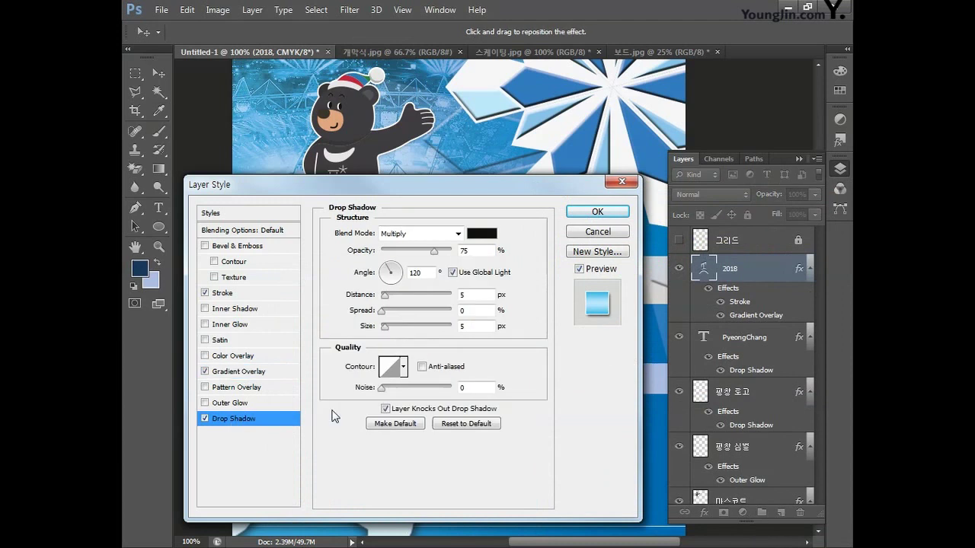
click(419, 233)
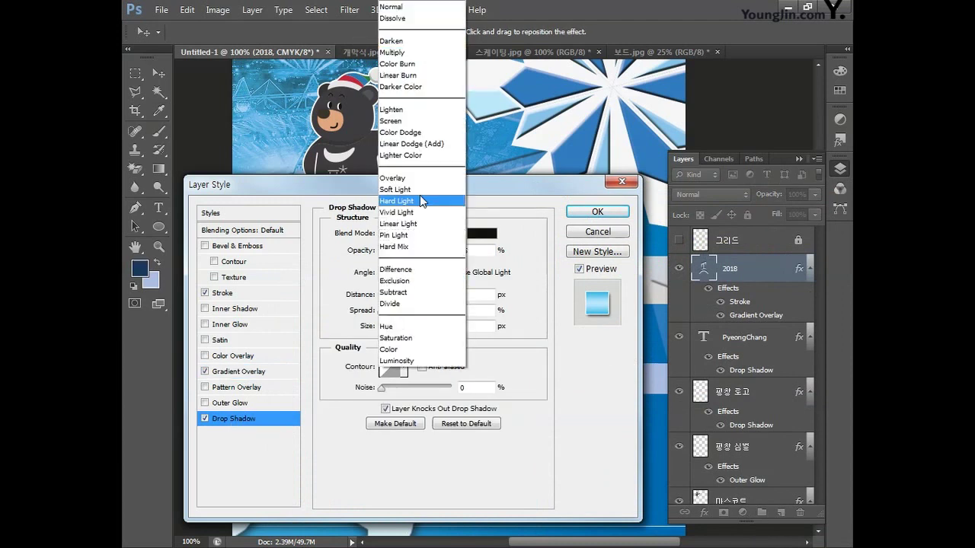
click(411, 7)
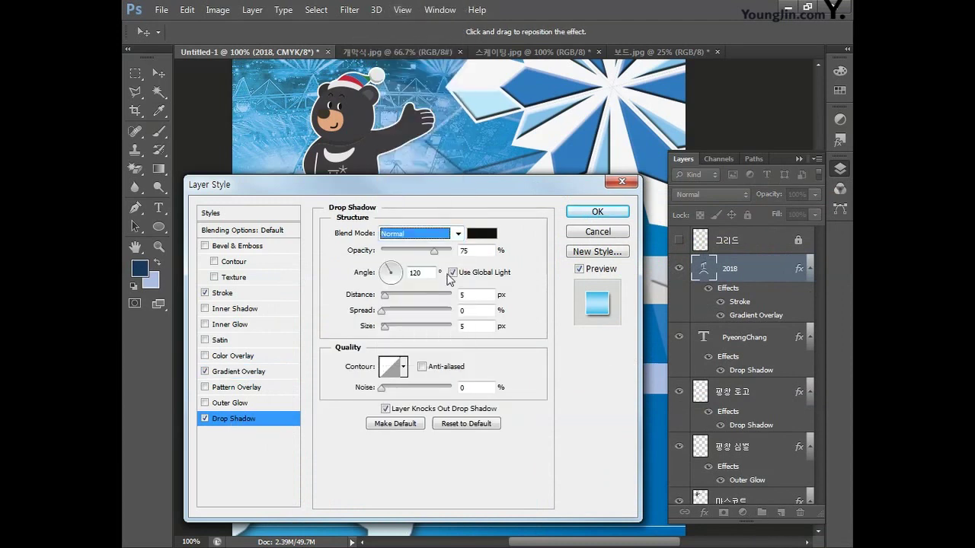
double_click(477, 250)
text(60)
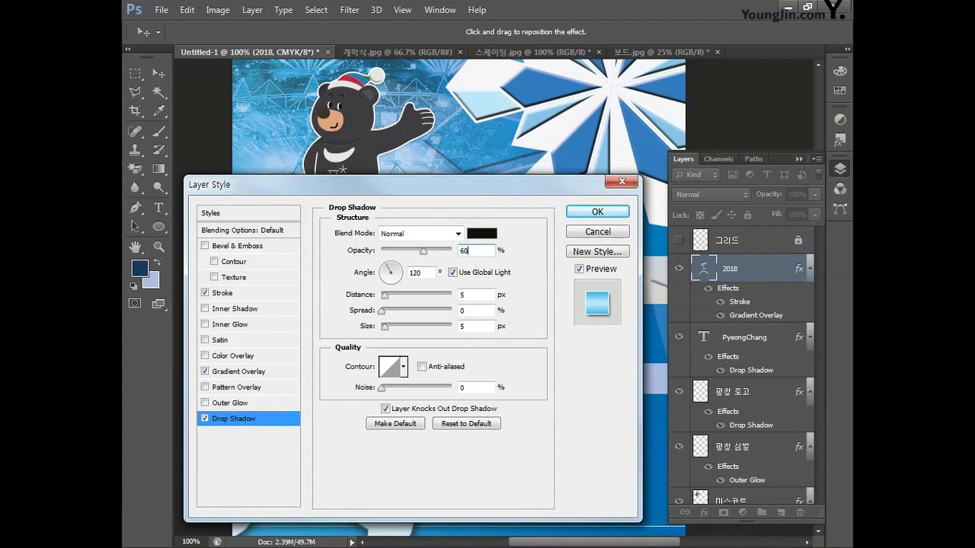
double_click(468, 295)
text(6)
key(BackSpace)
text(0)
click(592, 210)
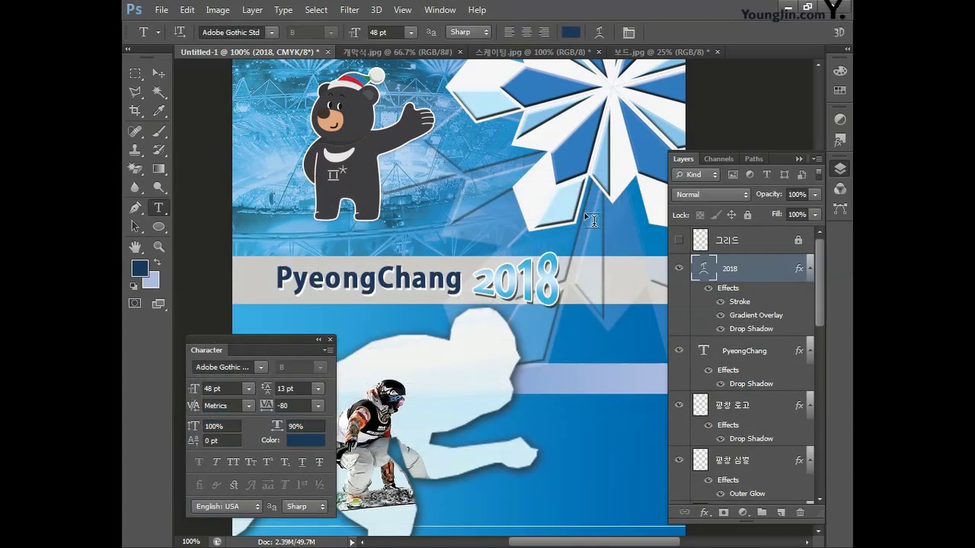
Check the whole poster's layout against the 그리드 grid layer, then hide the grid again.
click(330, 339)
double_click(135, 247)
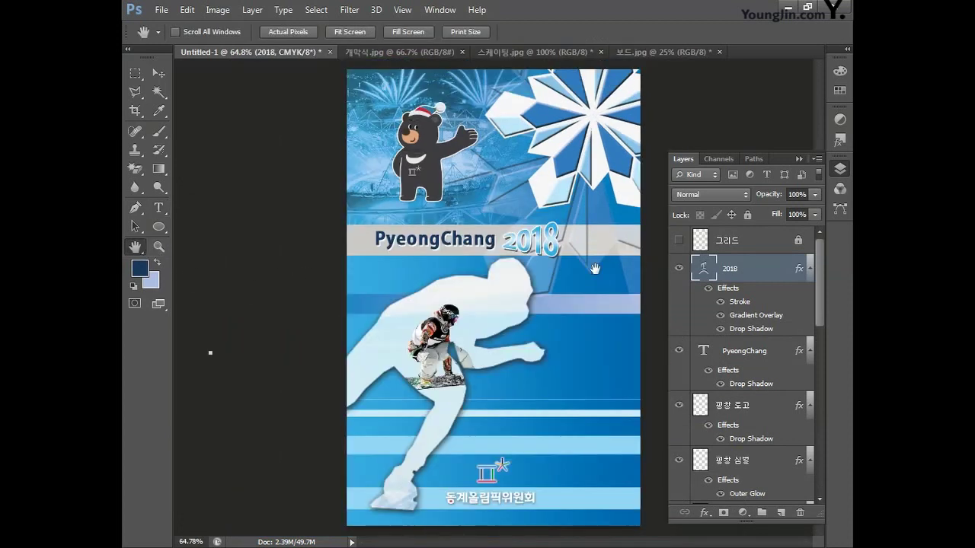
click(679, 240)
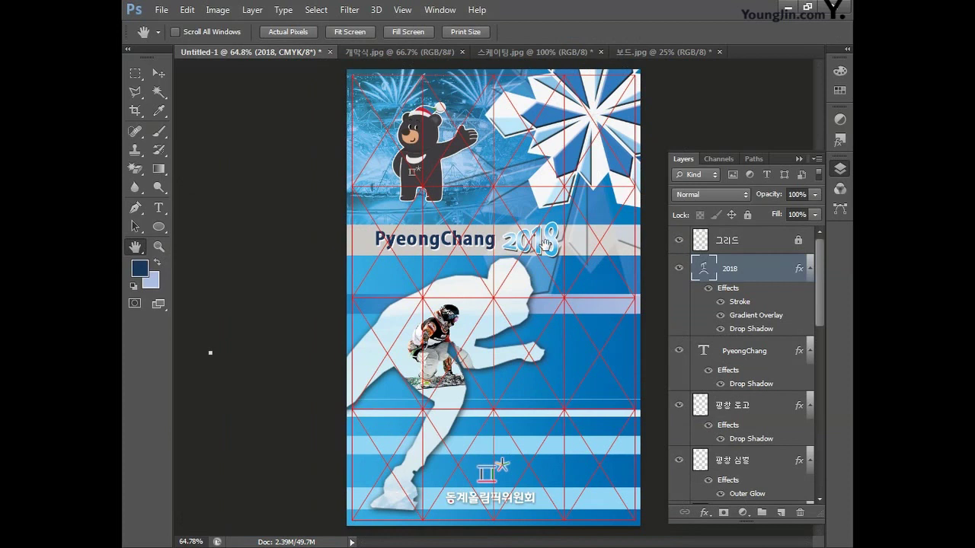
click(678, 240)
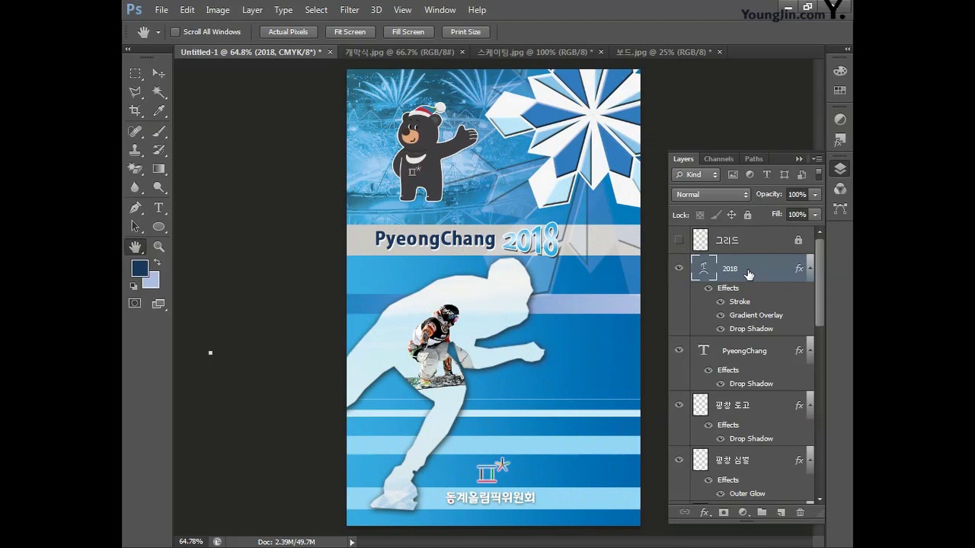
Stamp all visible layers into a new layer above 2018 and convert the document to RGB Color without merging layers.
key(ctrl+alt+shift+e)
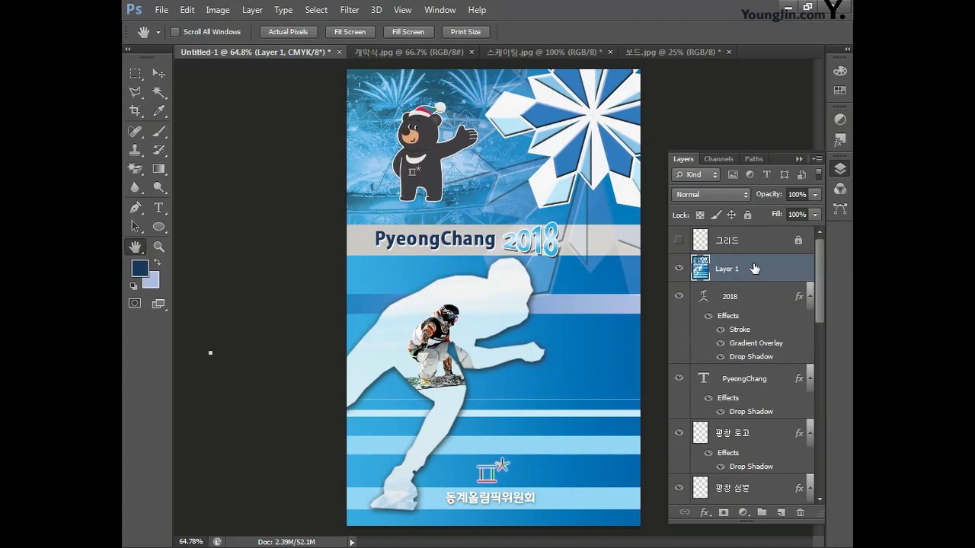
click(225, 13)
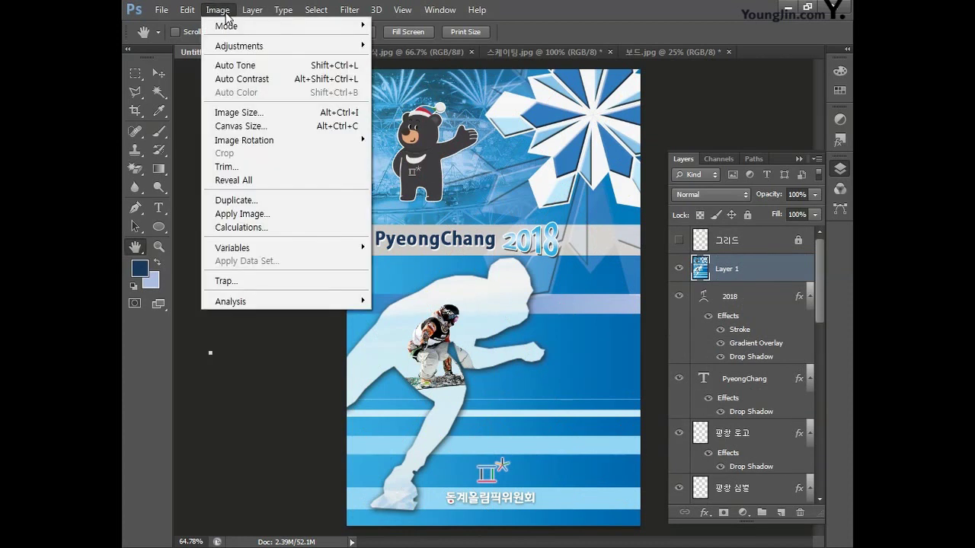
mouse_move(230, 27)
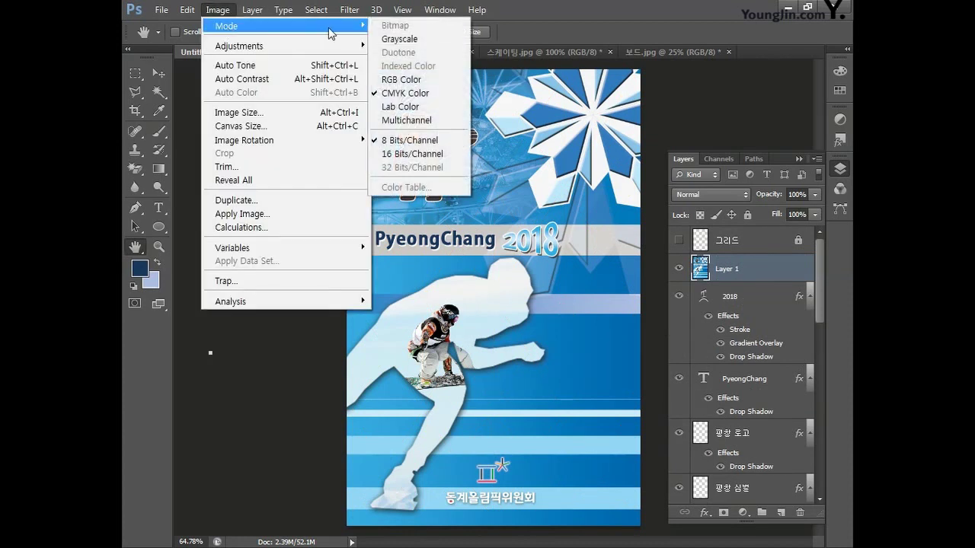
click(401, 79)
click(594, 218)
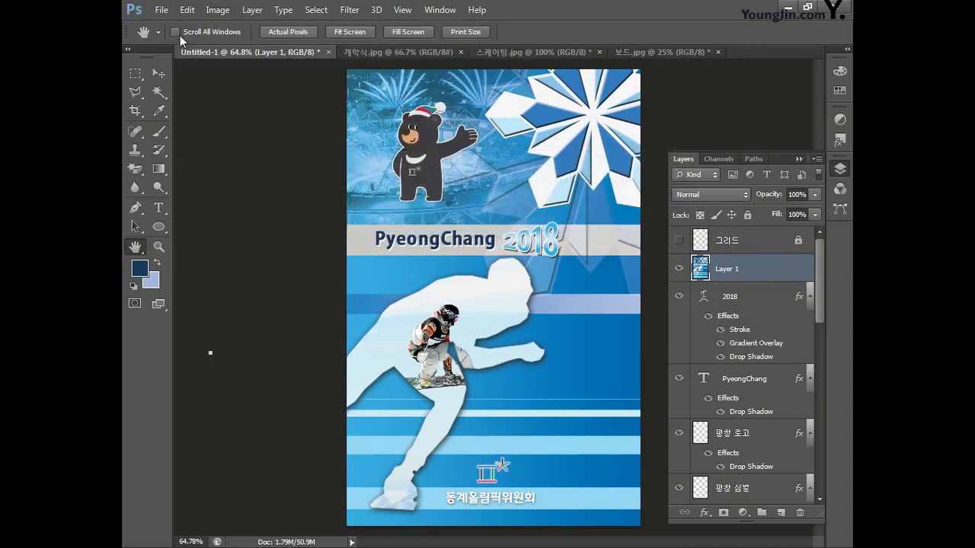
Save the poster as a JPEG named 01 at Maximum quality 12 with Baseline ("Standard") format.
click(162, 10)
click(182, 180)
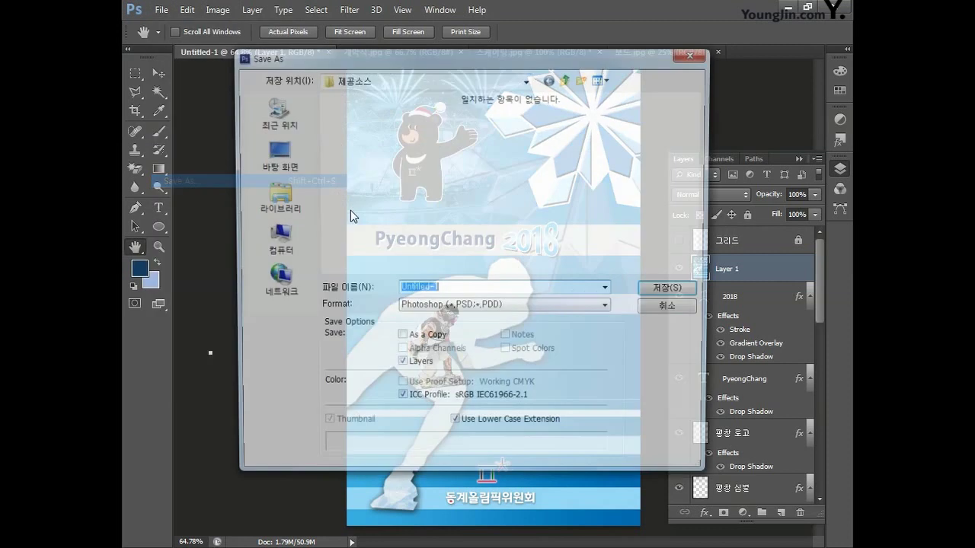
click(421, 308)
click(460, 397)
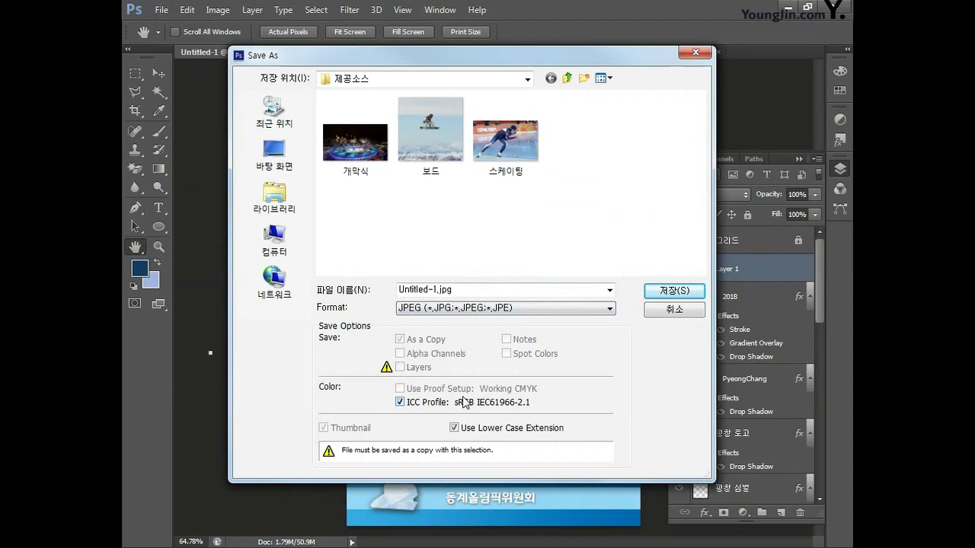
drag(462, 292, 381, 294)
text(01)
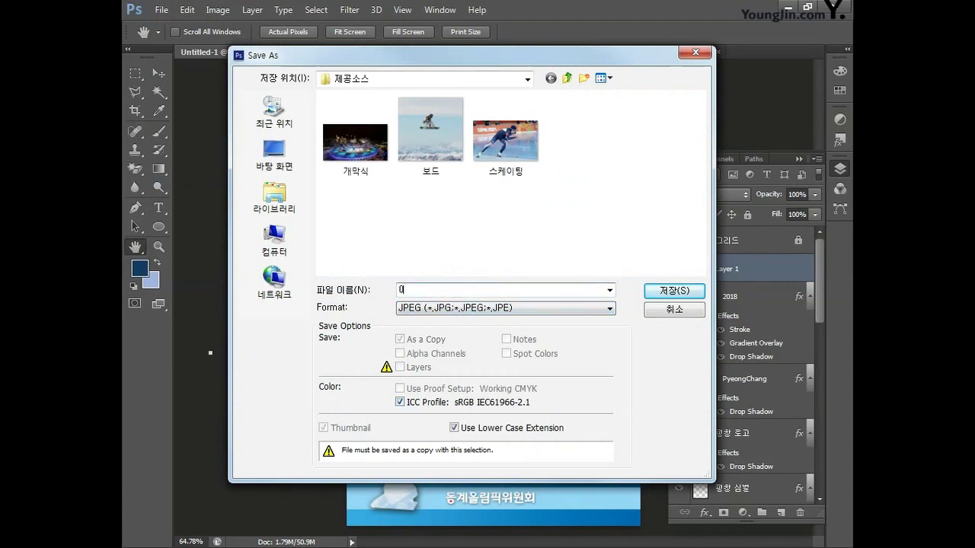
click(671, 291)
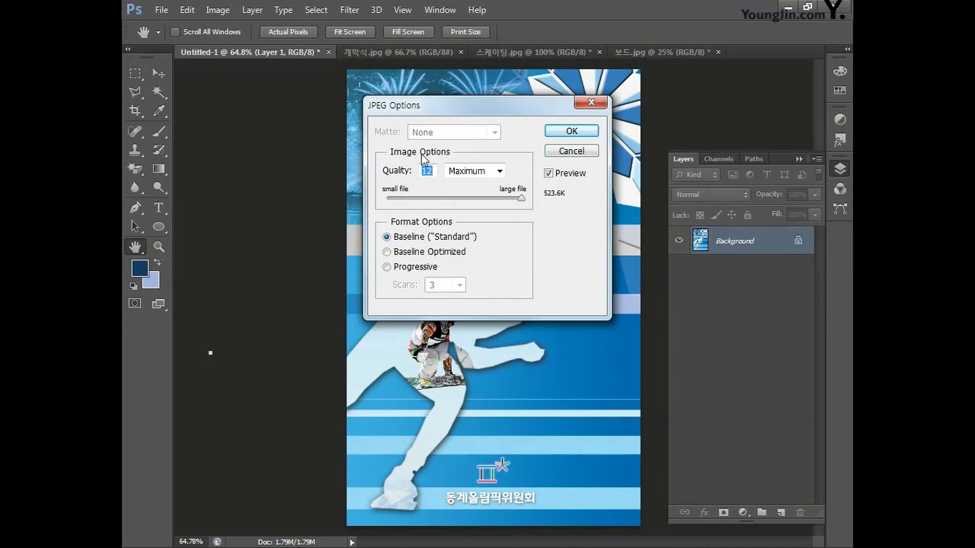
click(563, 133)
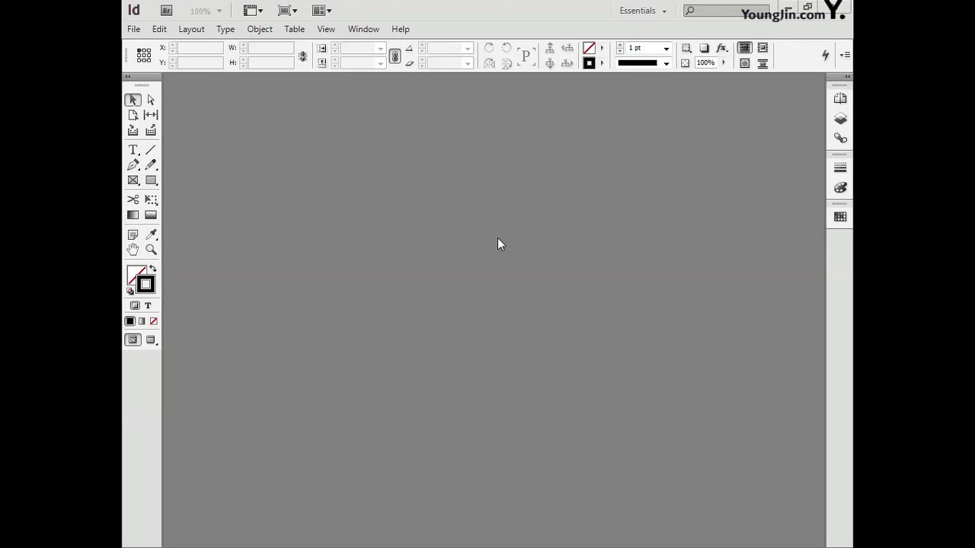
Switch to InDesign and set up a new one-page A4 print document with facing pages off.
click(133, 29)
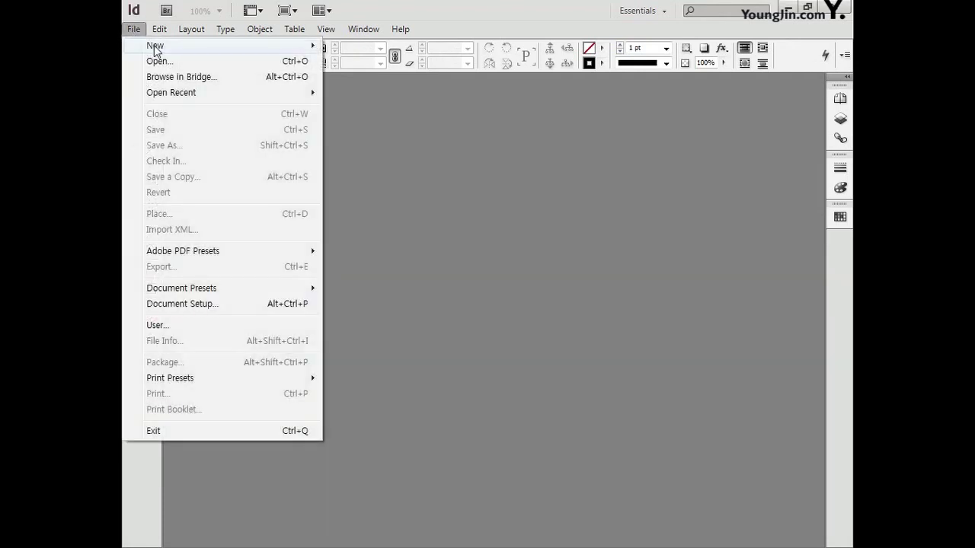
mouse_move(156, 47)
click(356, 47)
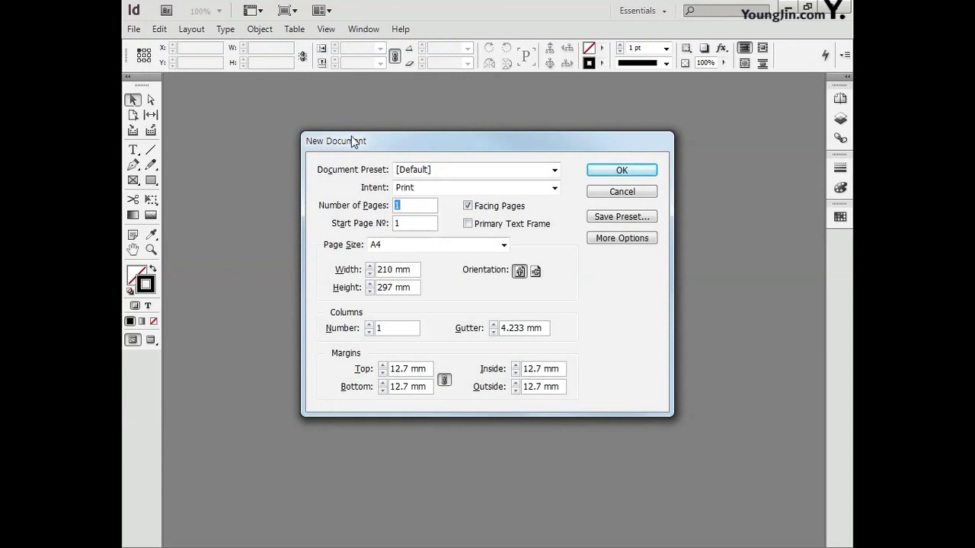
click(407, 204)
click(469, 207)
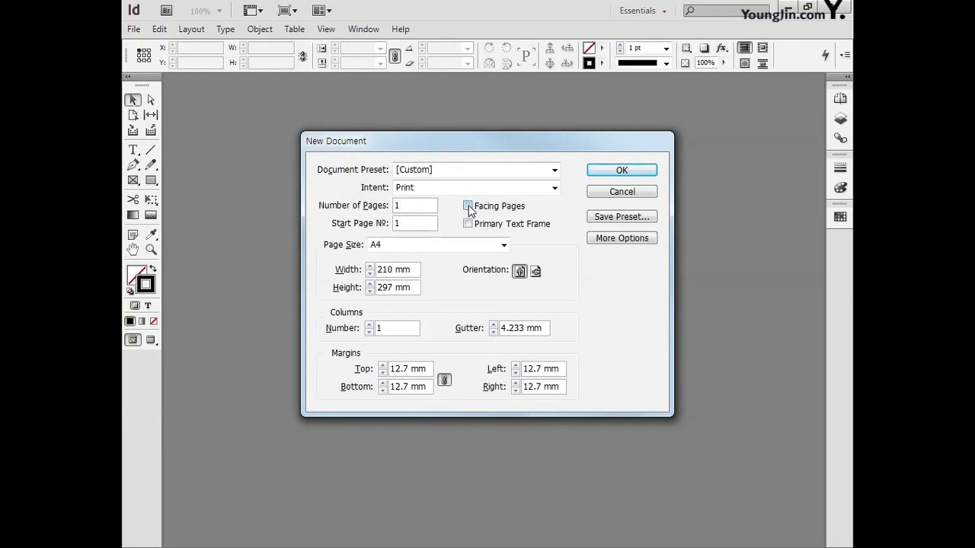
click(443, 245)
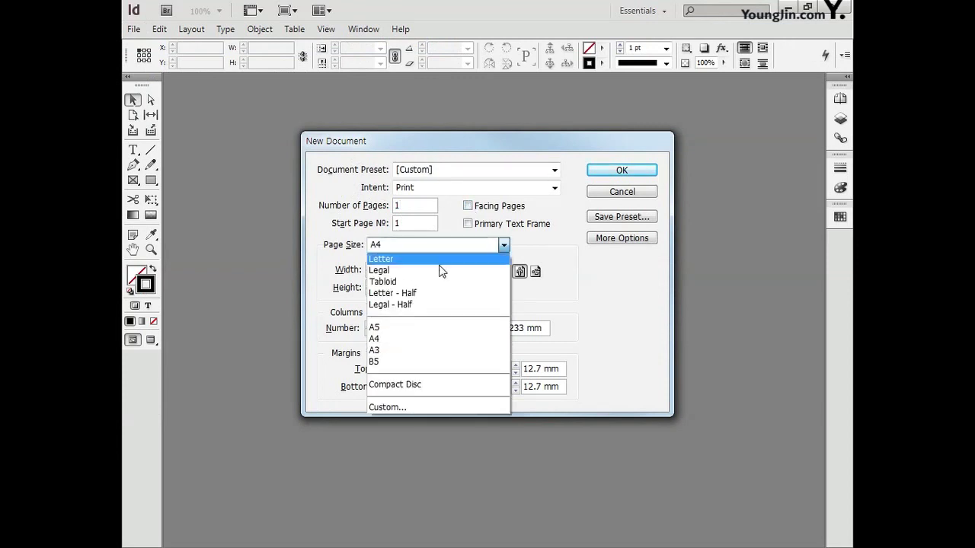
click(424, 340)
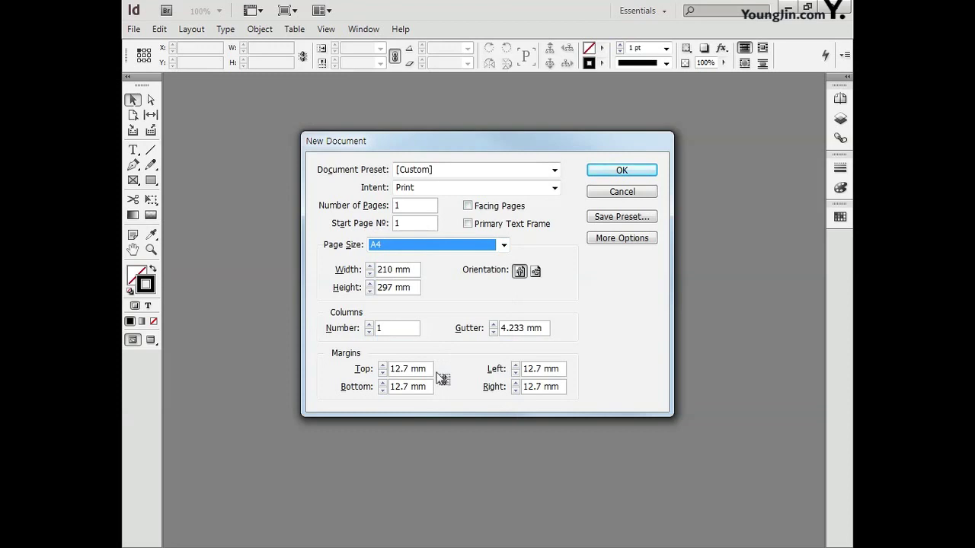
Set the top and bottom margins to 23 mm and the left and right margins to 24.5 mm, and create the document.
drag(428, 368, 373, 369)
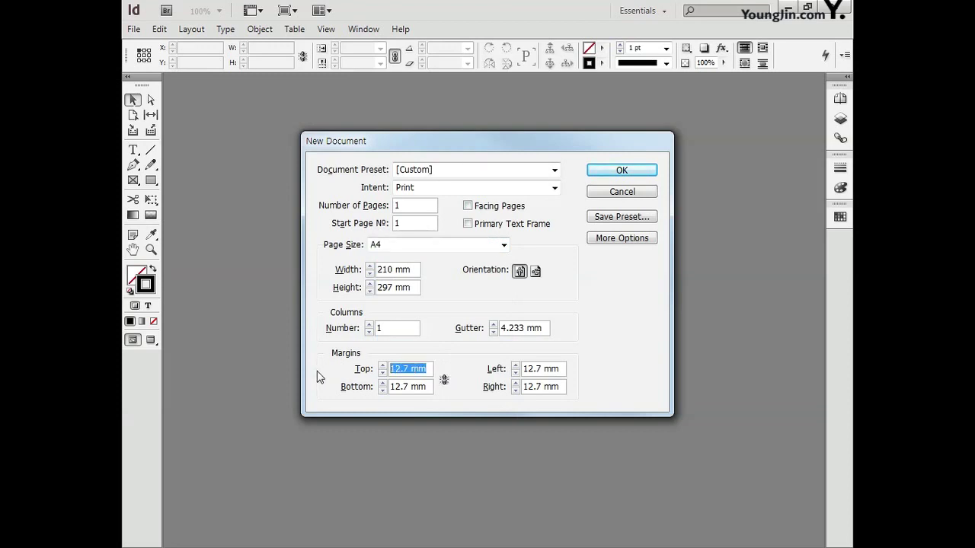
text(23)
drag(427, 388, 371, 389)
text(2)
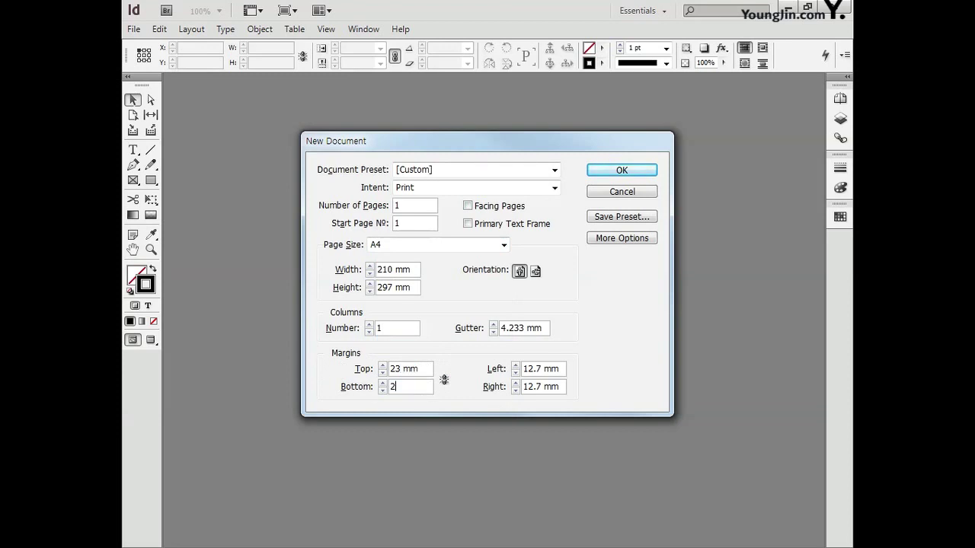
text(3)
drag(565, 369, 467, 373)
text(24)
drag(564, 389, 499, 387)
text(24.5)
click(620, 171)
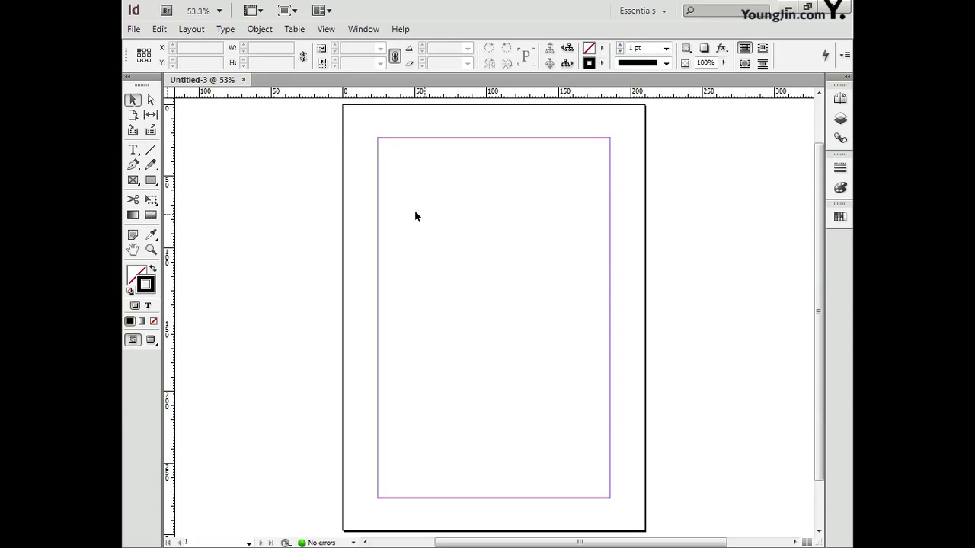
Move the ruler origin to the margin frame's upper-left corner and place a vertical guide at X 3 mm.
drag(171, 94, 378, 138)
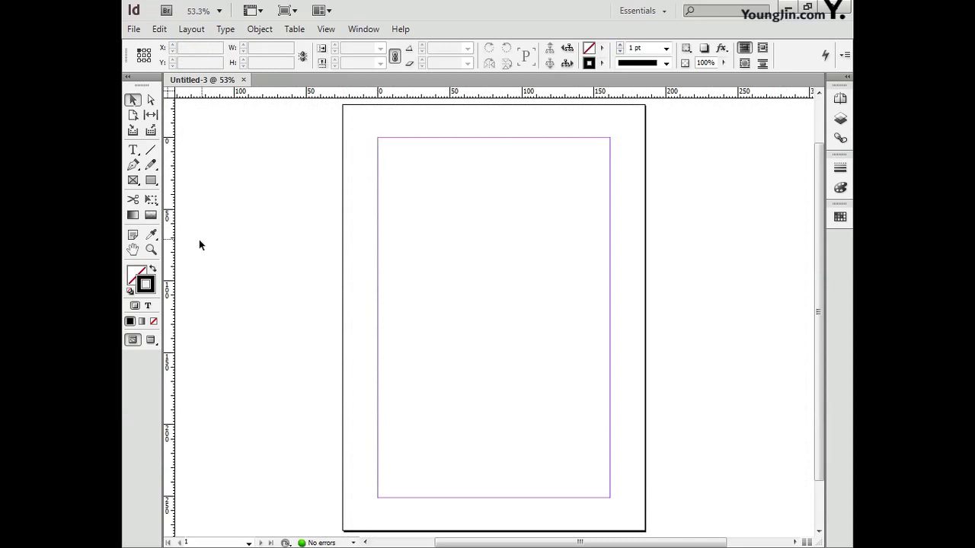
click(151, 250)
drag(356, 125, 401, 159)
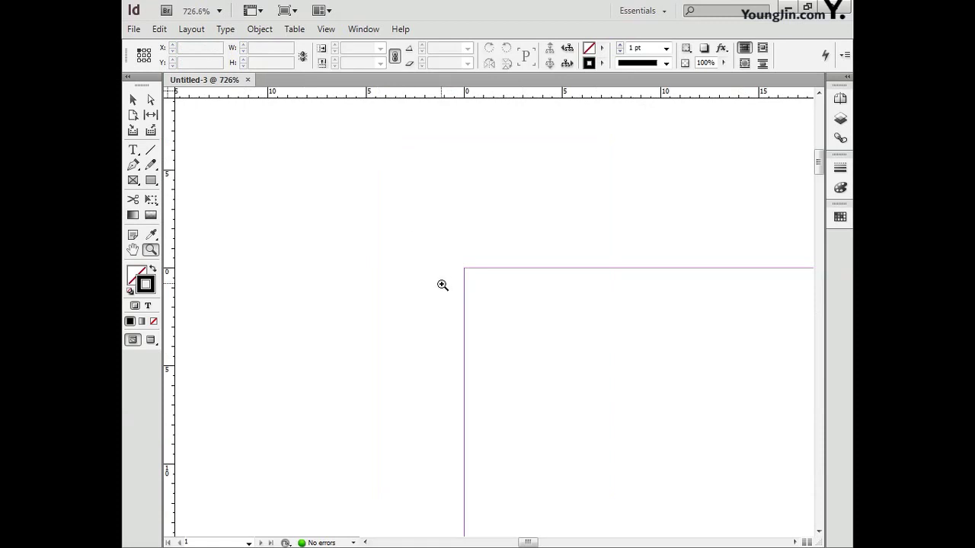
drag(168, 292, 464, 291)
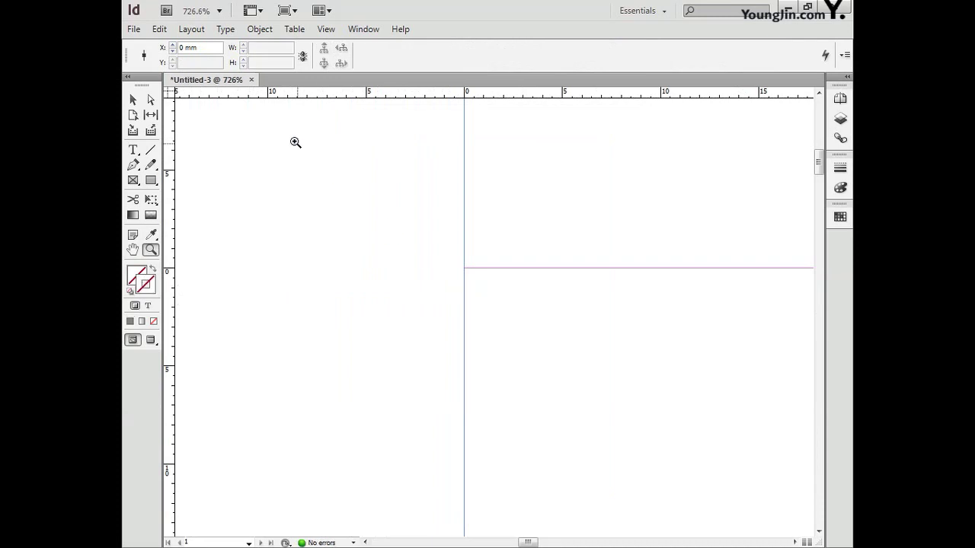
click(186, 47)
text(3)
key(Return)
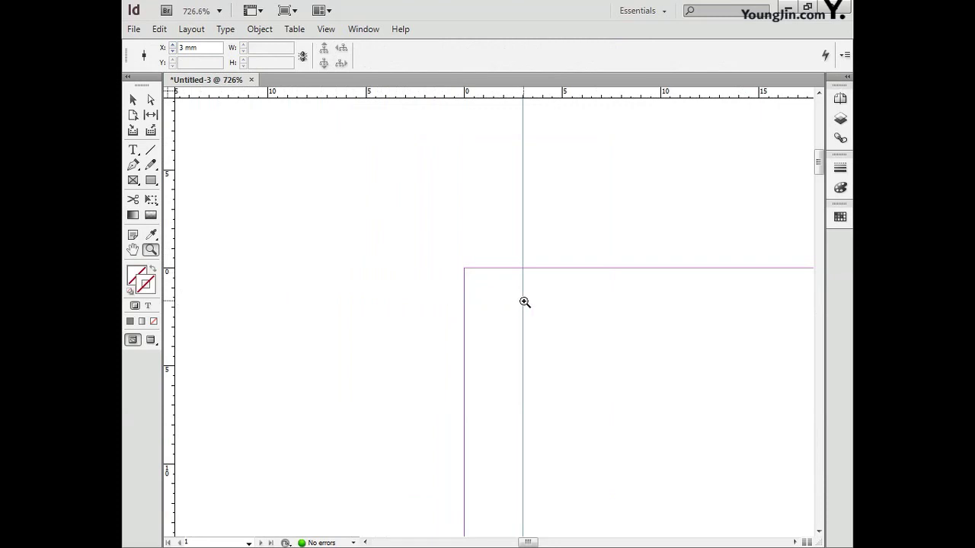
Place a horizontal guide at Y 3 mm, just inside the upper margin line.
drag(495, 94, 505, 268)
drag(191, 65, 128, 67)
text(3)
key(Return)
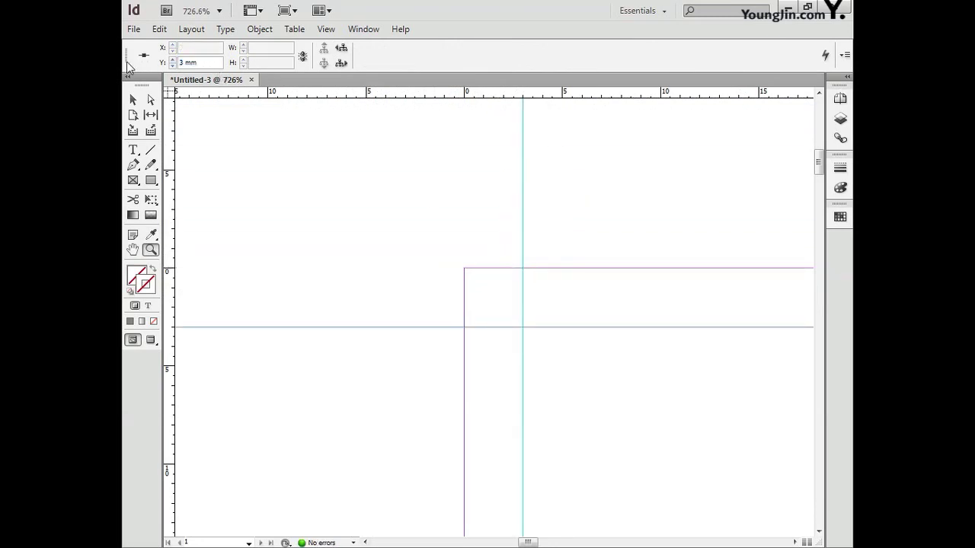
Place a vertical guide at X 158 mm, just inside the right margin line.
double_click(134, 251)
click(151, 249)
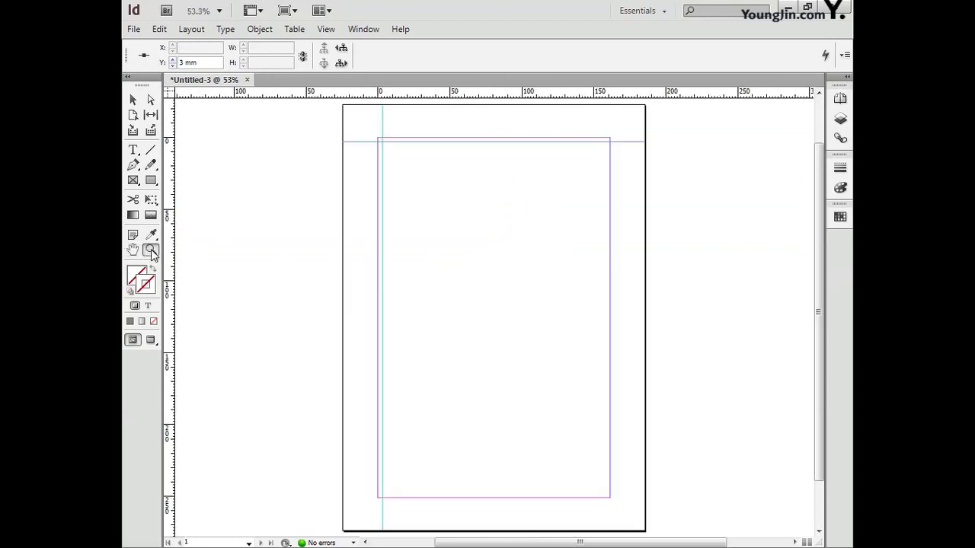
drag(584, 478, 629, 513)
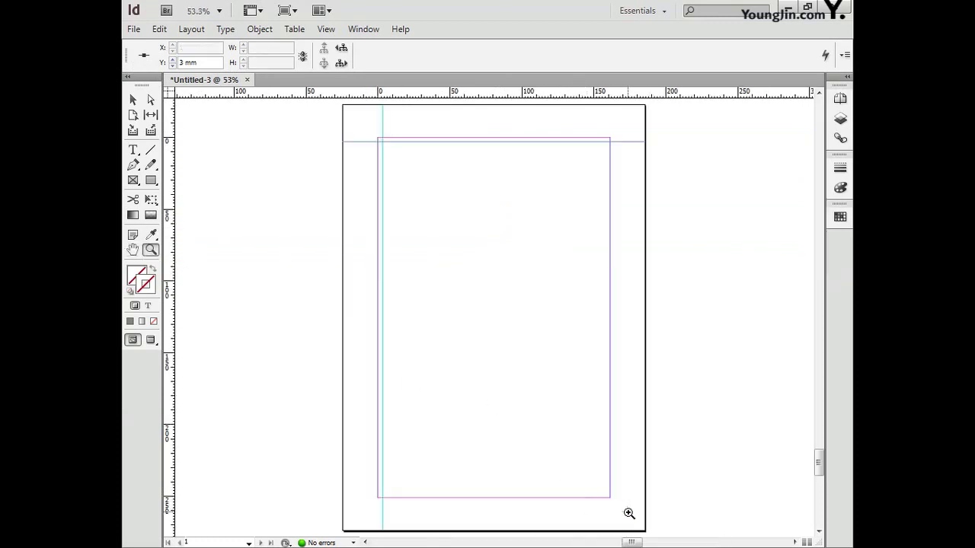
drag(172, 301, 536, 300)
click(163, 47)
text(158)
key(Return)
Place a horizontal guide at Y 248 mm, just inside the lower margin line, and fit the page in view.
drag(359, 96, 383, 355)
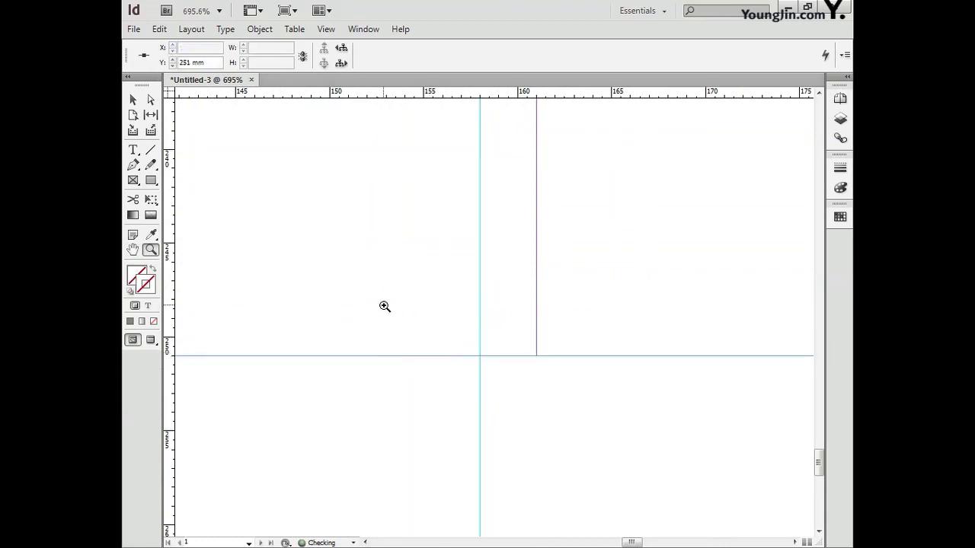
click(158, 62)
text(248)
key(Return)
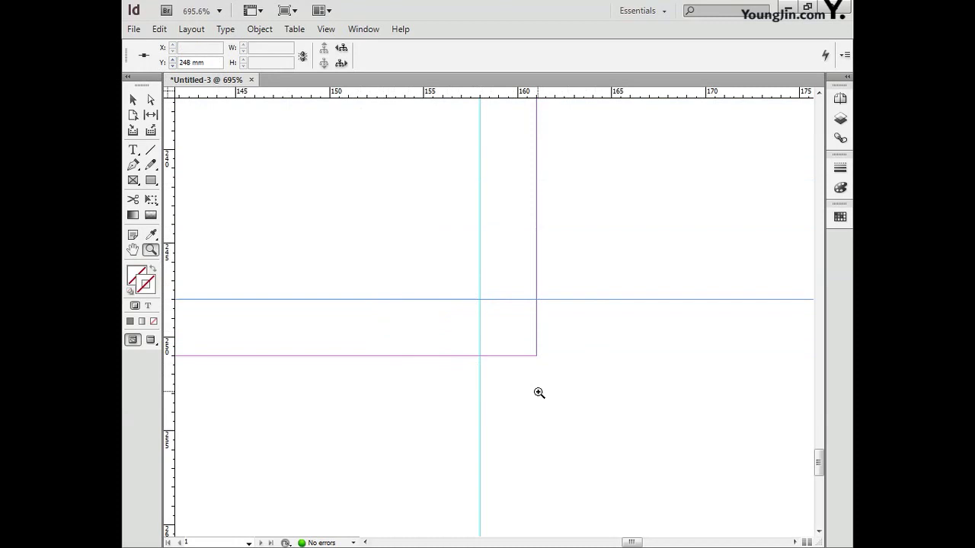
double_click(133, 251)
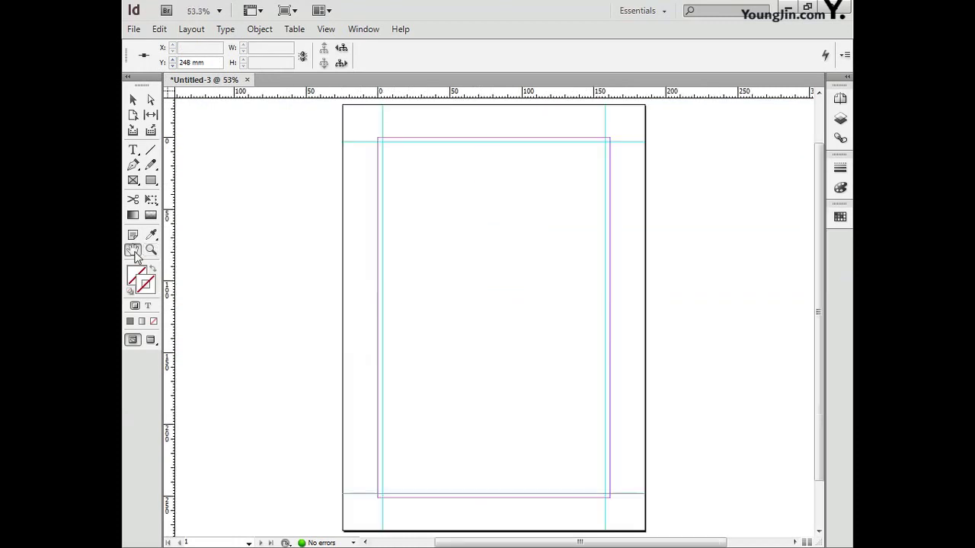
Draw a vertical line about 3.7 mm long and a horizontal line about 5.6 mm long outside the margin frame's upper-left corner.
click(151, 250)
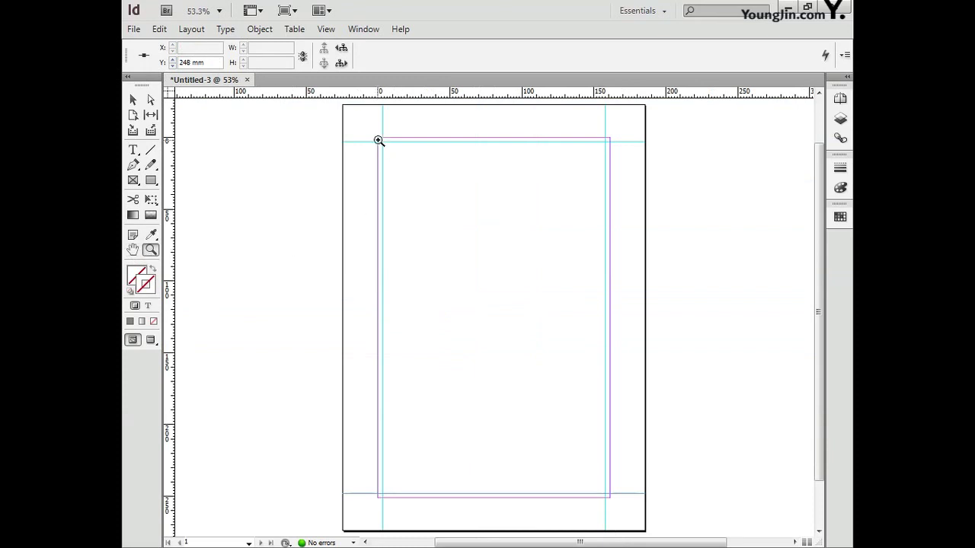
drag(369, 132, 395, 155)
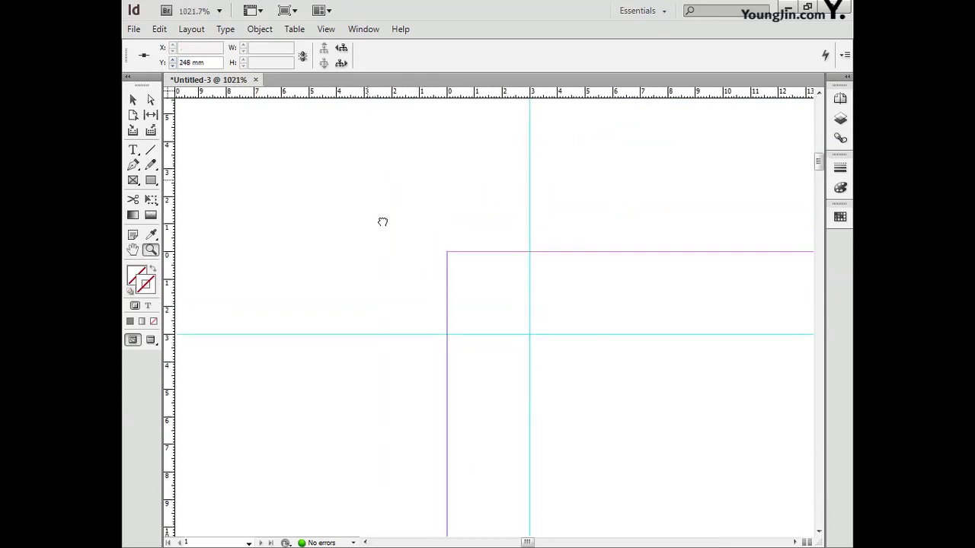
click(152, 150)
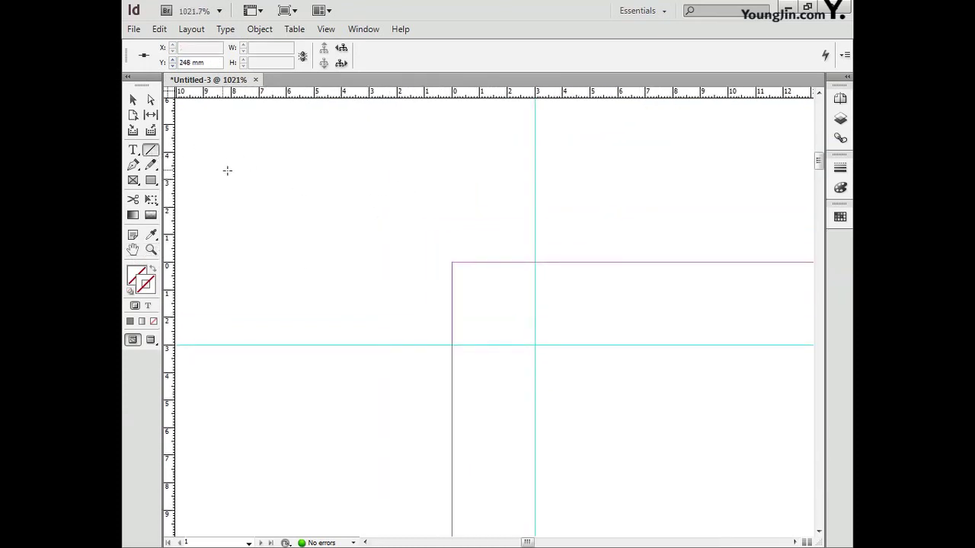
drag(506, 233, 505, 131)
drag(408, 314, 252, 308)
drag(389, 218, 413, 281)
Set the length of both the vertical and the horizontal line to 5 mm.
click(134, 101)
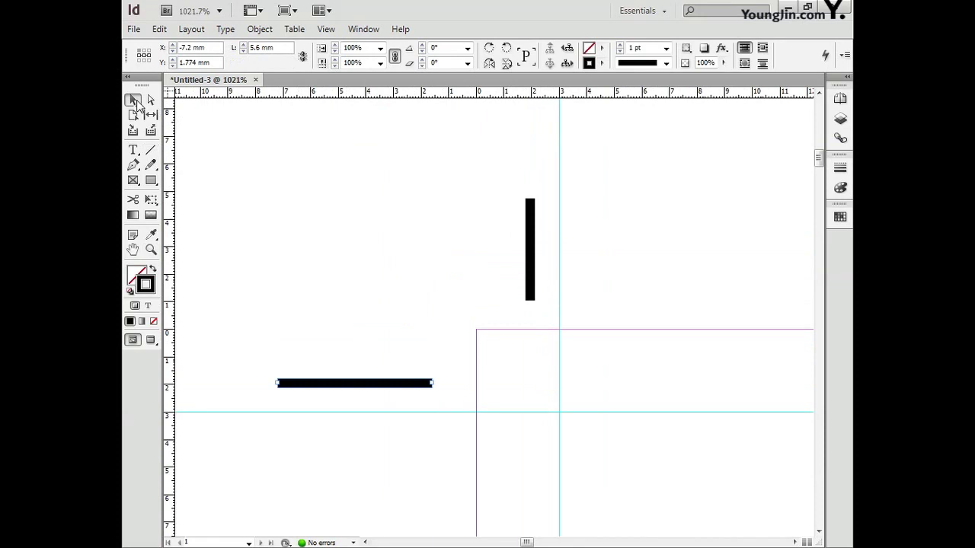
click(526, 272)
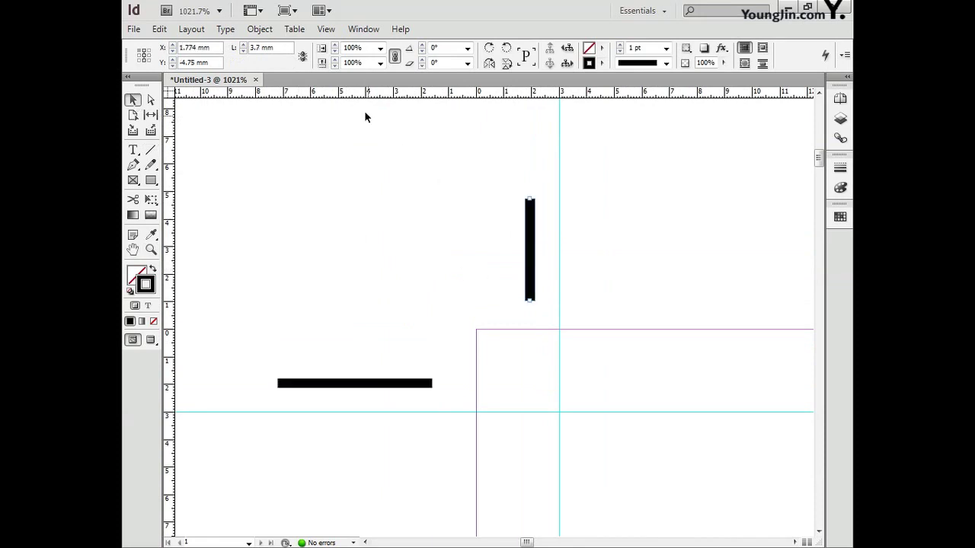
drag(277, 48, 214, 48)
text(5)
key(Return)
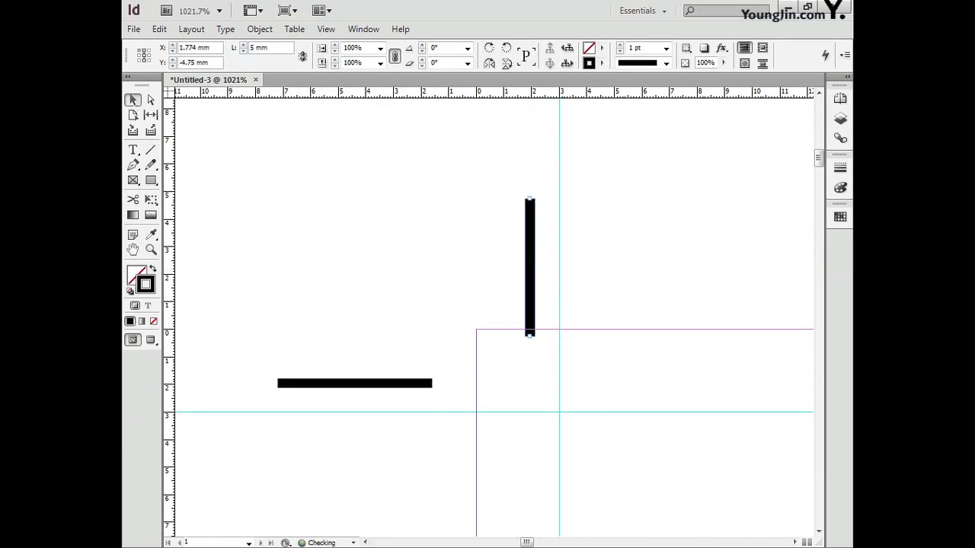
click(361, 384)
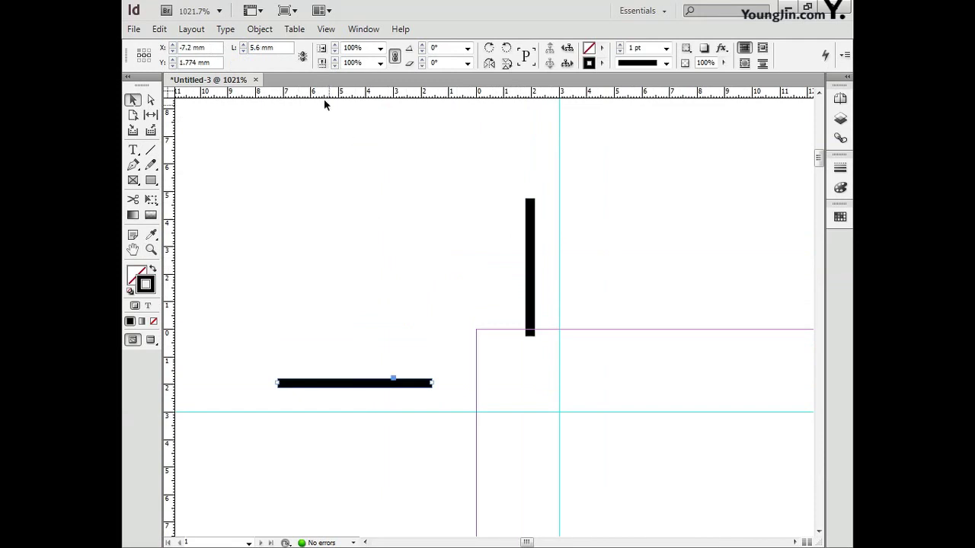
drag(279, 51, 204, 51)
text(5)
key(Return)
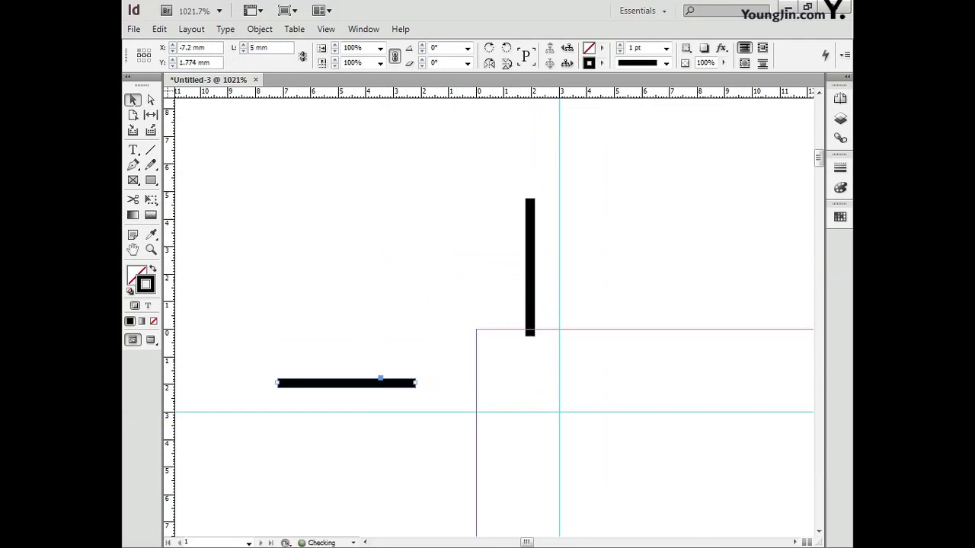
Snap both lines against the 3 mm guides so they end at the margin frame's upper-left corner as trim marks.
drag(530, 282, 556, 275)
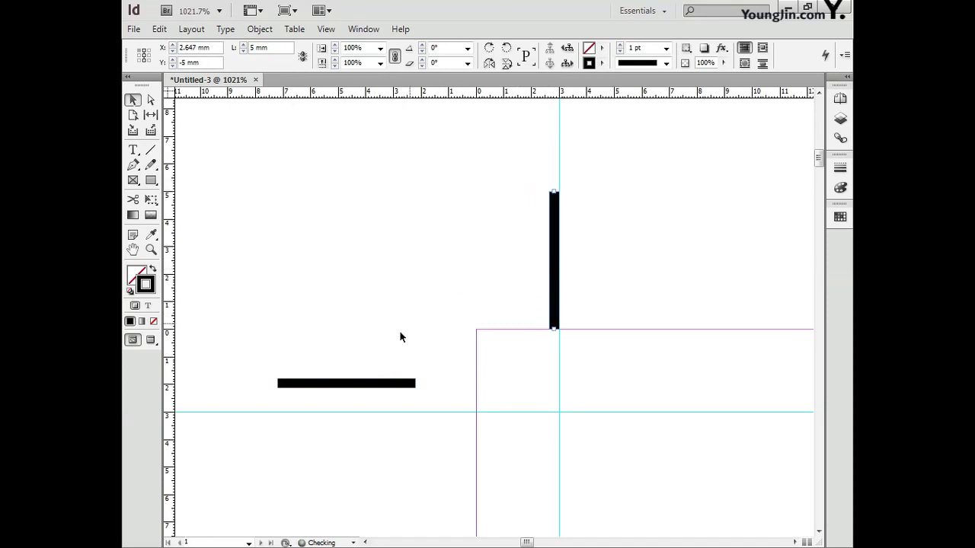
drag(388, 383, 443, 407)
click(448, 274)
scroll(487, 289, down, 1)
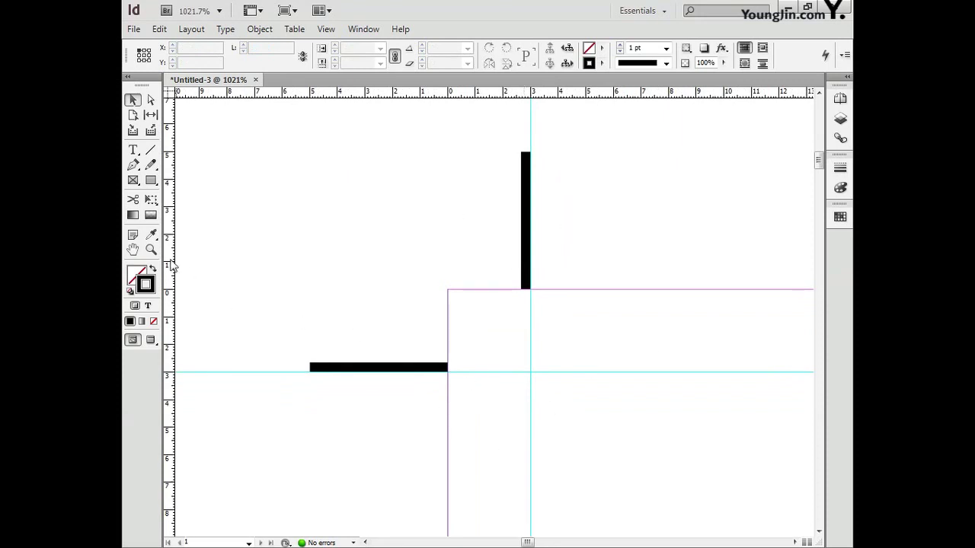
Copy both trim marks to the margin frame's upper-right corner and align them with the guides there.
click(523, 249)
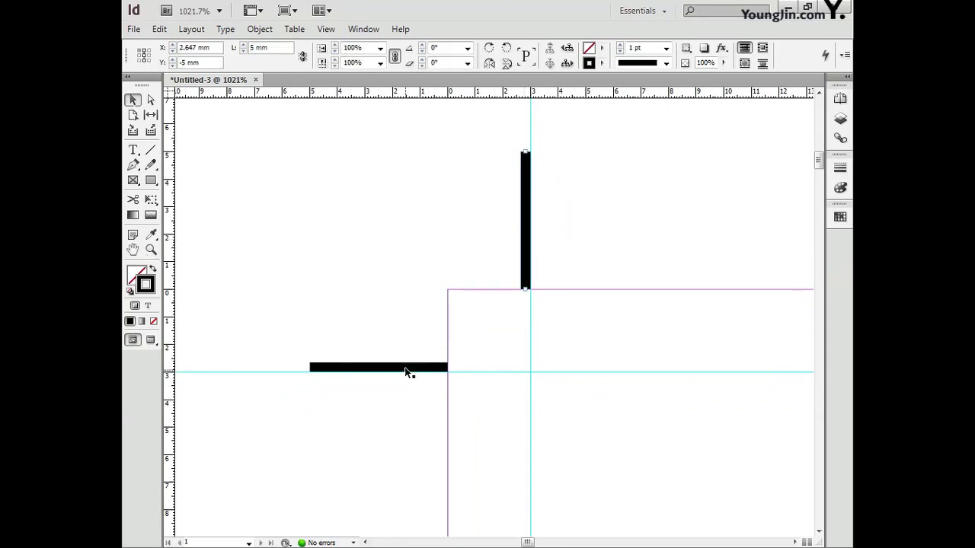
shift+click(404, 370)
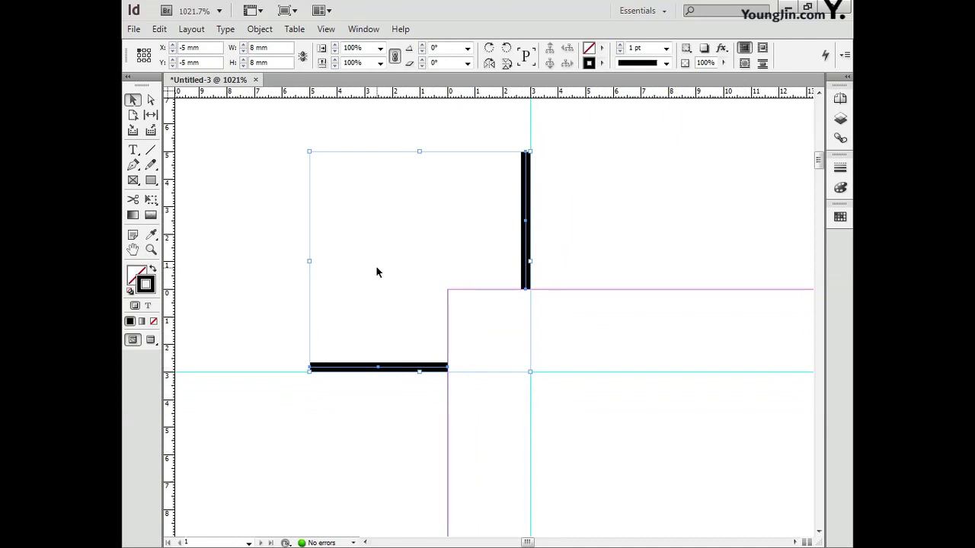
double_click(133, 249)
click(150, 249)
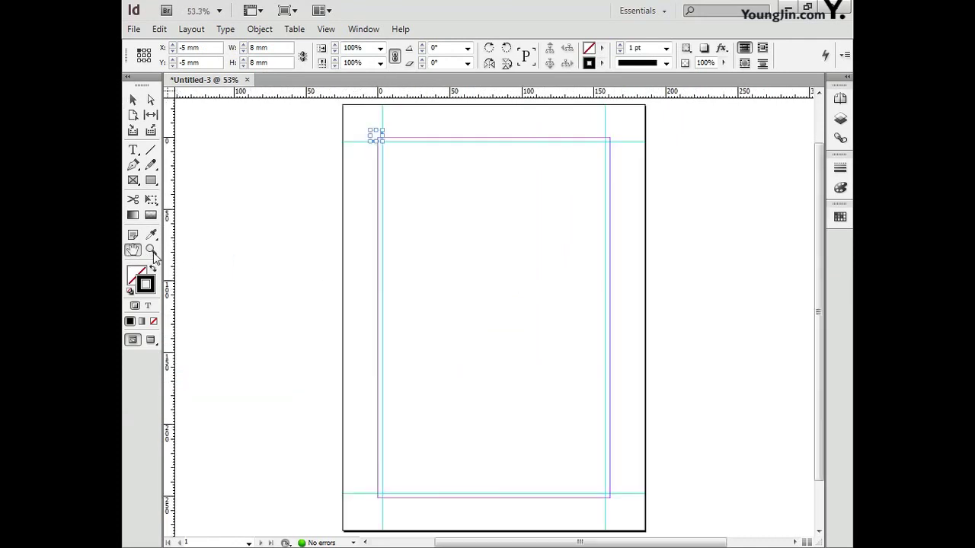
drag(590, 127, 629, 163)
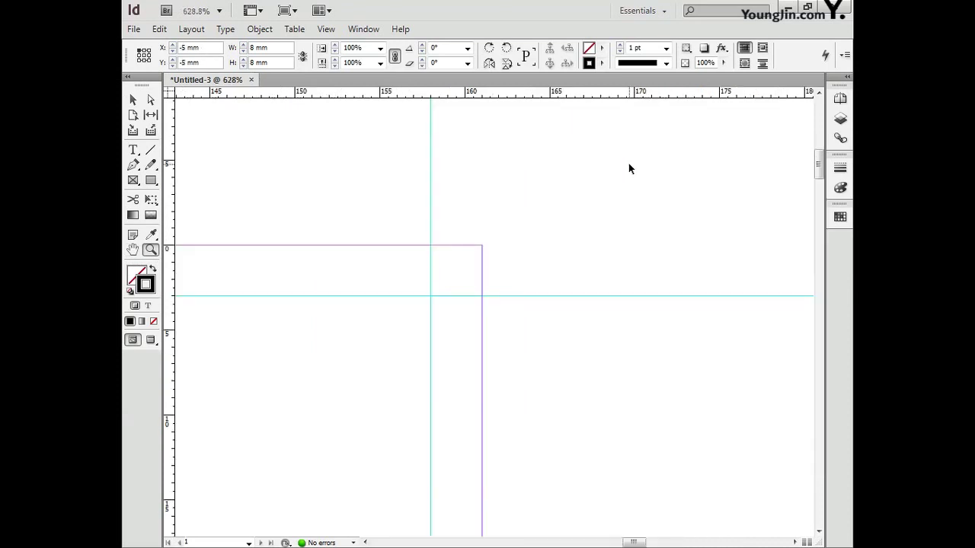
click(133, 99)
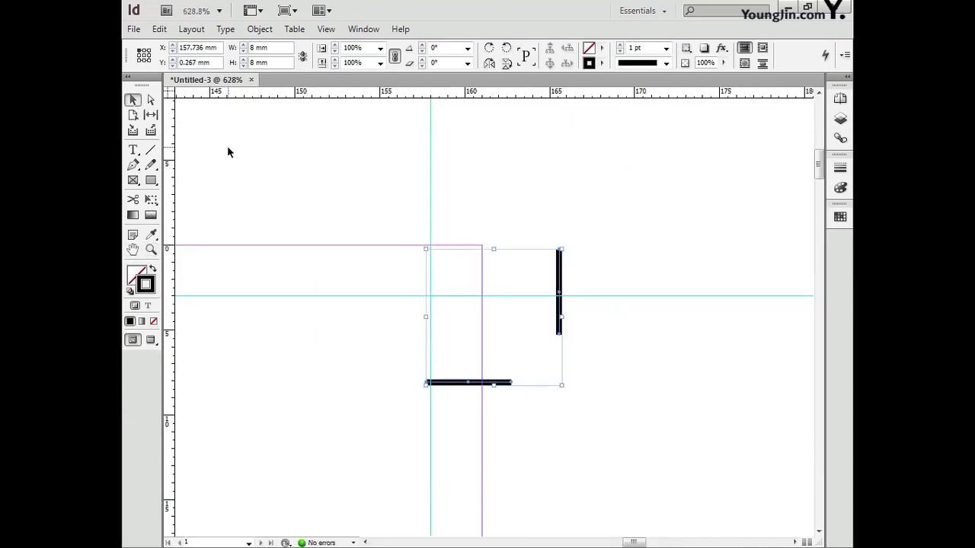
click(514, 286)
drag(562, 289, 438, 200)
drag(470, 382, 524, 294)
Paste the two trim marks at the margin frame's lower-left corner and align them with the guides.
key(ctrl+0)
click(151, 249)
drag(359, 482, 403, 515)
click(133, 99)
drag(489, 396, 428, 287)
drag(577, 314, 511, 417)
Paste the two trim marks at the margin frame's lower-right corner, align them with the guides, and fit the page in view.
key(ctrl+0)
click(150, 249)
drag(616, 502, 620, 508)
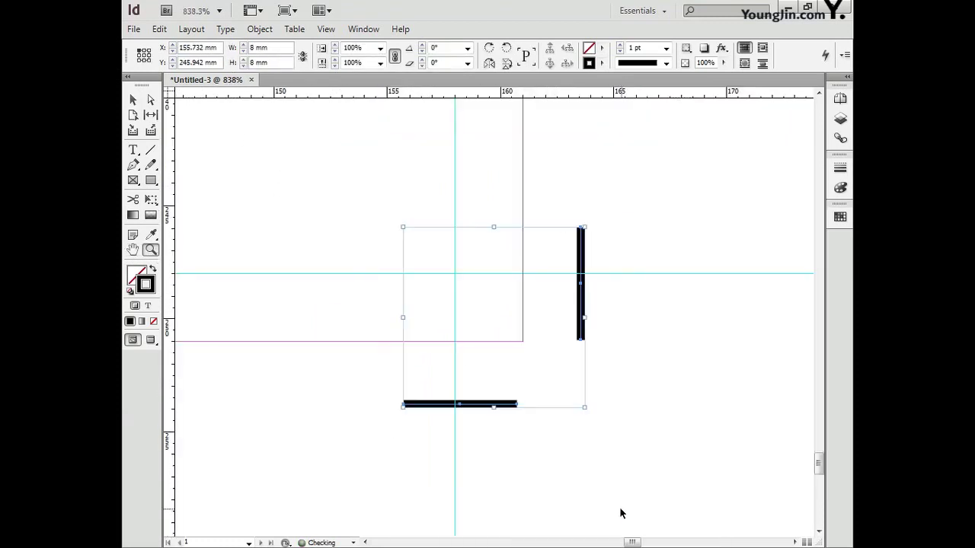
click(133, 100)
click(561, 363)
drag(577, 327, 456, 442)
drag(489, 404, 606, 278)
mouse_move(460, 373)
mouse_down()
mouse_move(467, 378)
mouse_move(460, 374)
mouse_up()
click(527, 370)
double_click(133, 250)
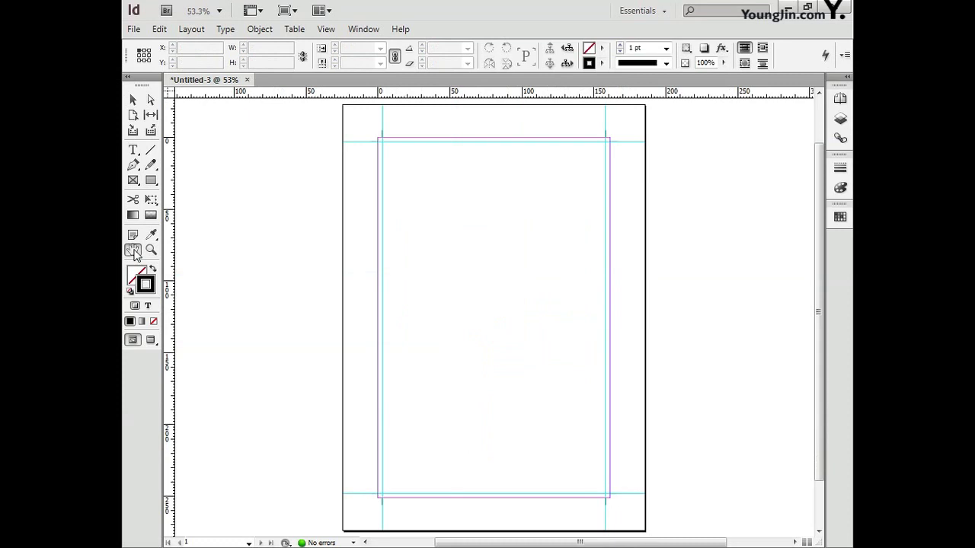
Place the poster image 01 from the 작업 folder at the margin frame's upper-left corner.
click(133, 29)
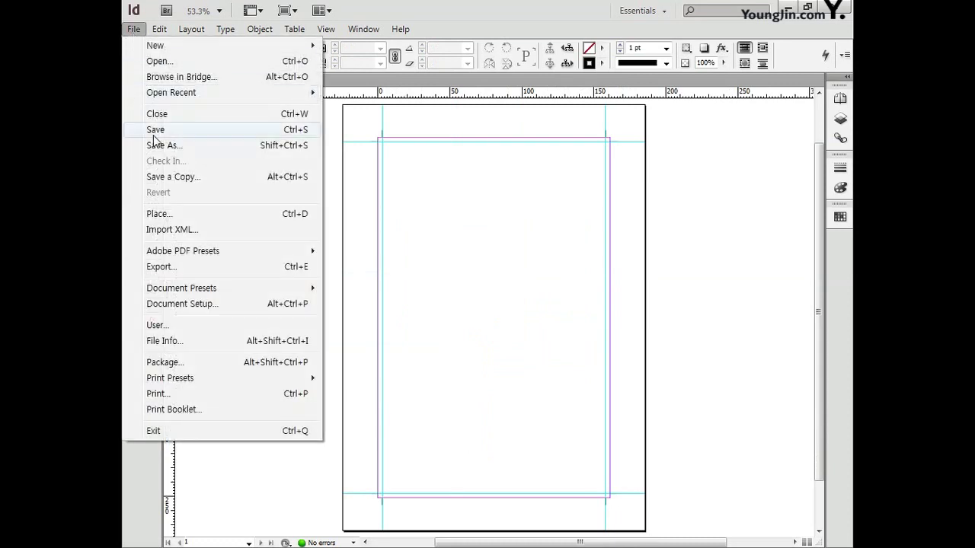
click(159, 214)
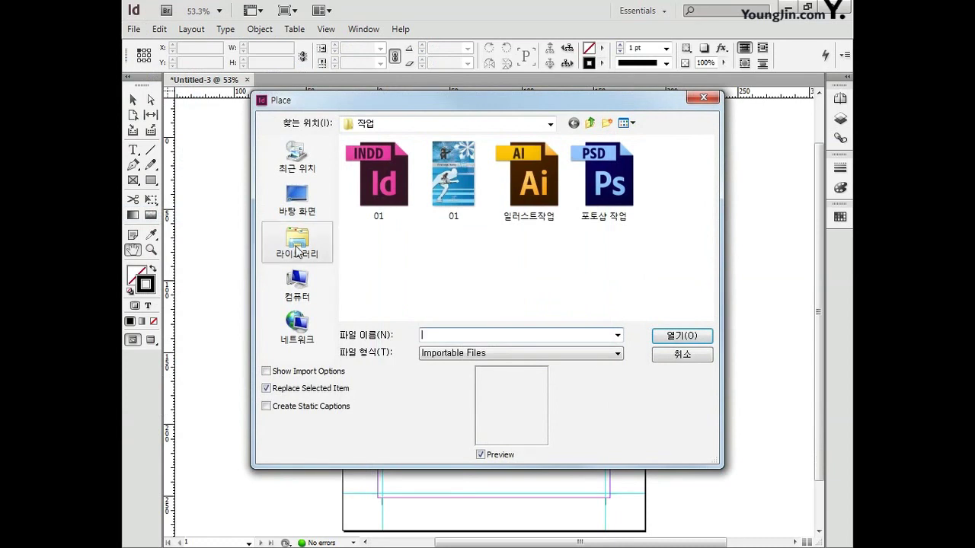
click(459, 230)
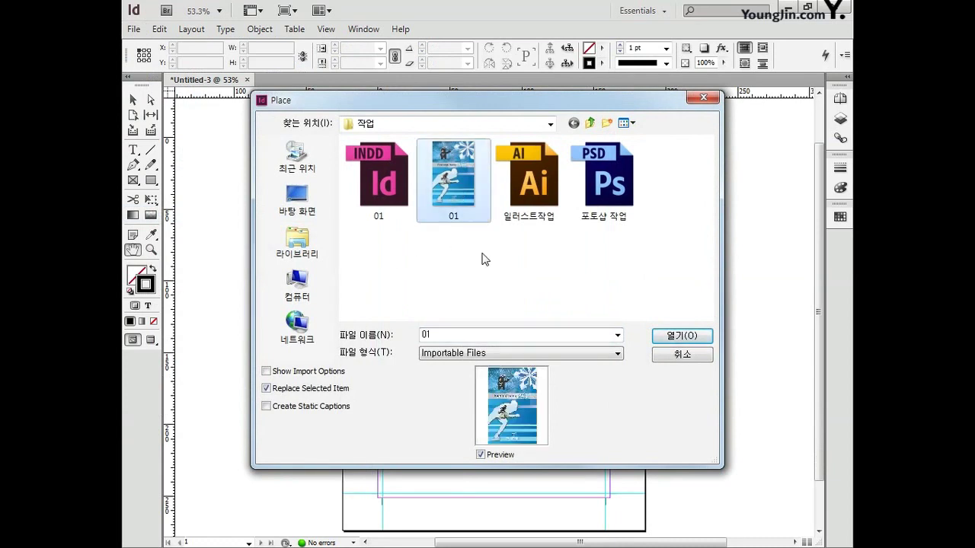
click(686, 335)
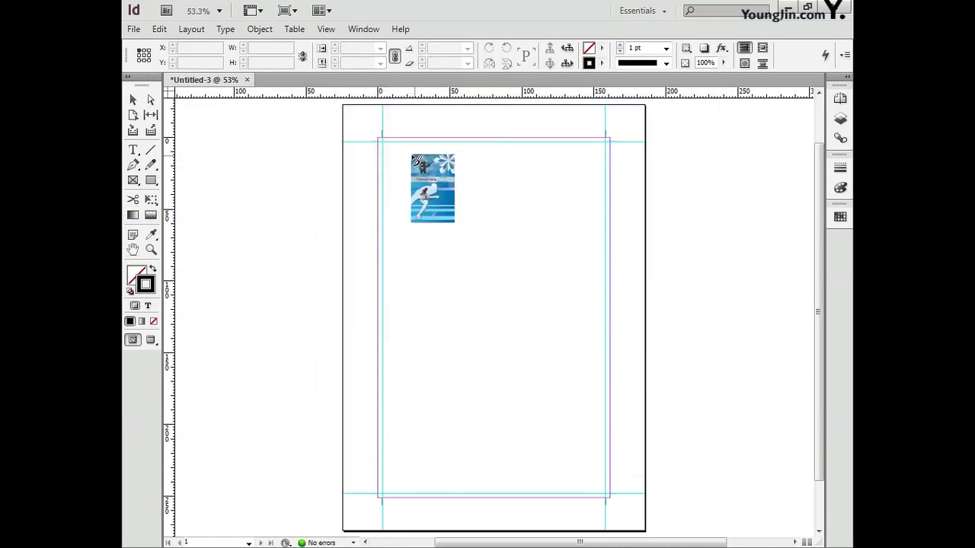
click(378, 139)
key(h)
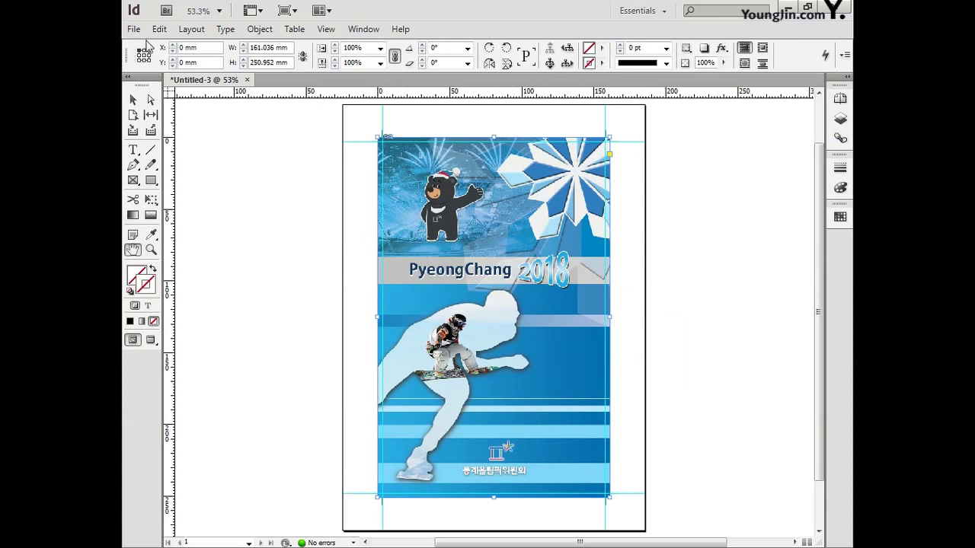
Set the poster frame's position to X 0 and Y 0 mm and its size to 161 × 251 mm.
triple_click(202, 48)
text(0)
key(Tab)
text(0)
key(Tab)
text(161)
key(Tab)
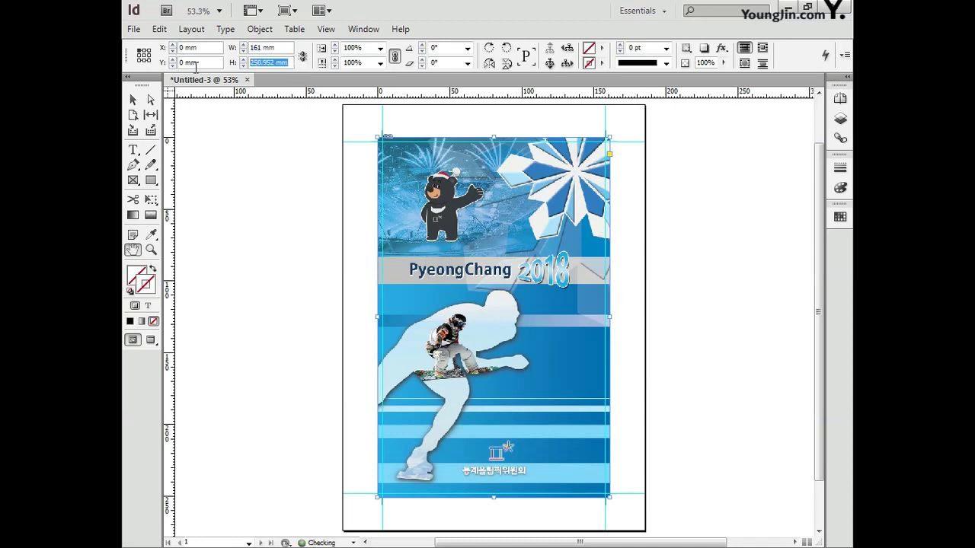
text(251)
key(Return)
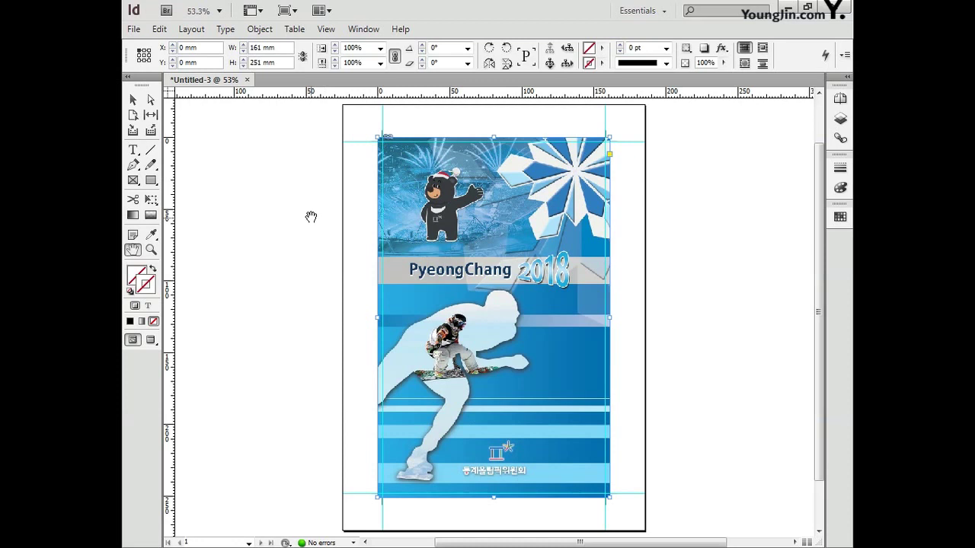
Add a text frame with the slogan "Passion, Connedted." between the bear and the PyeongChang title.
click(132, 150)
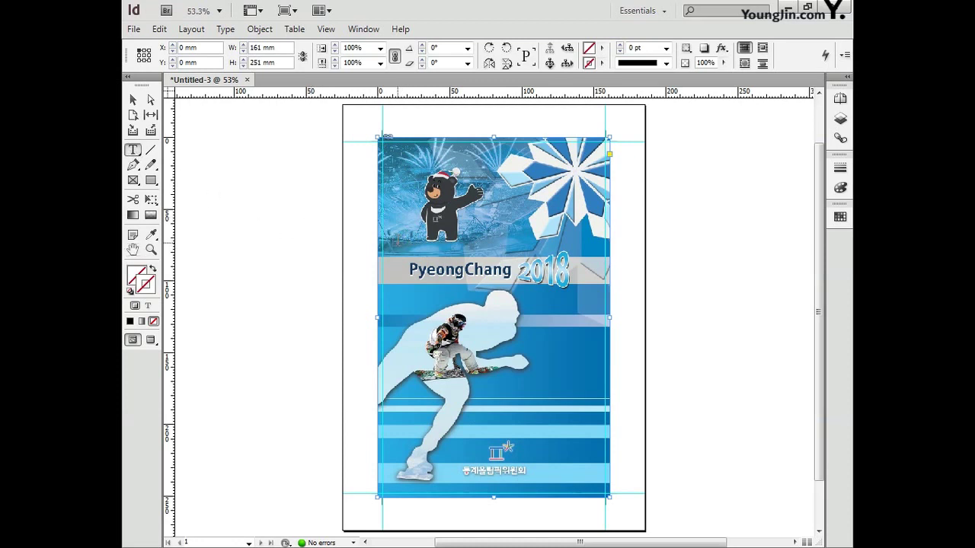
click(491, 255)
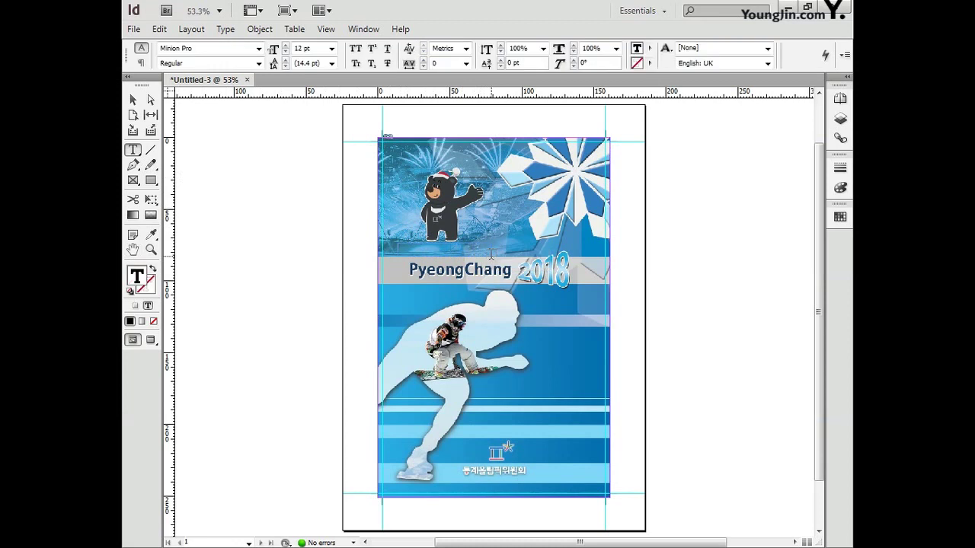
text(Passion. Connected.)
Change the whole slogan's text colour to white.
click(150, 250)
drag(364, 217, 532, 295)
click(134, 150)
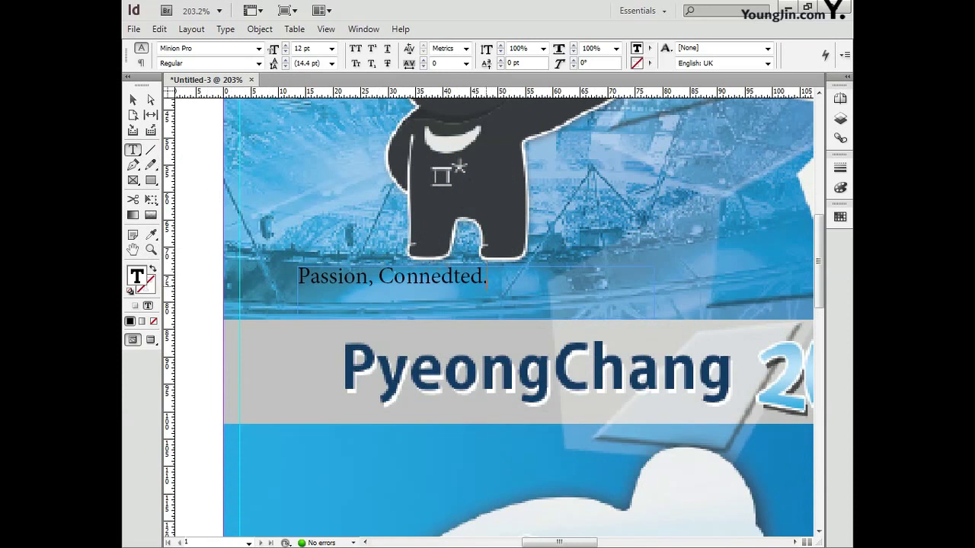
drag(508, 284, 297, 286)
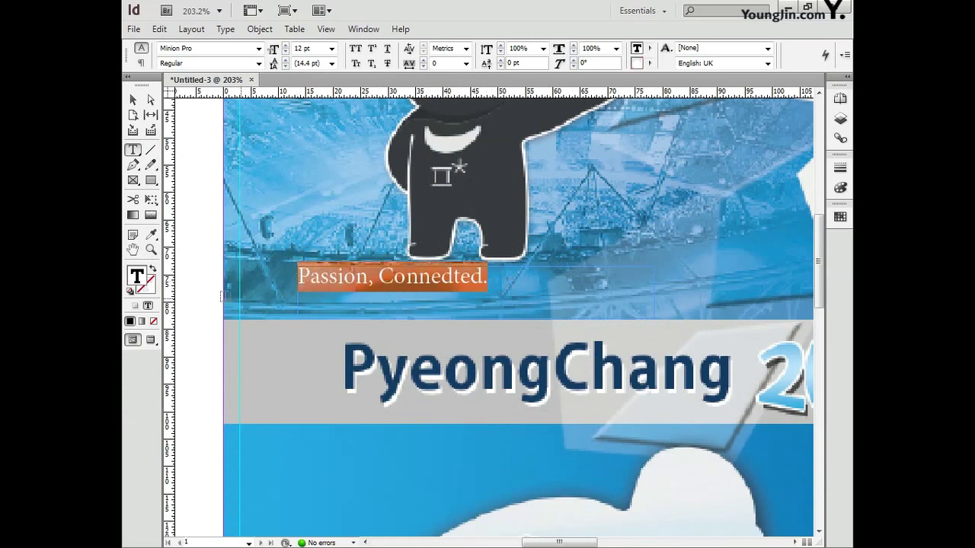
double_click(139, 282)
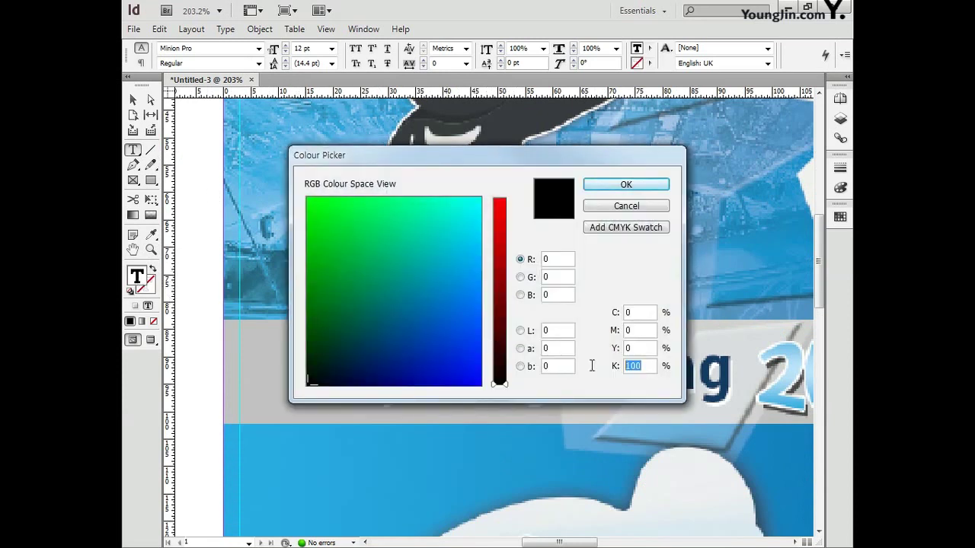
key(Return)
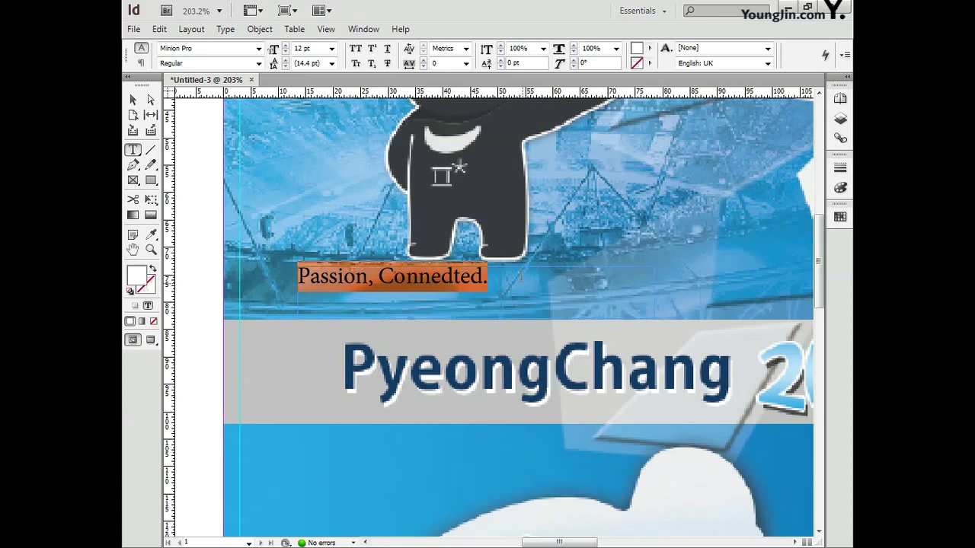
Change the slogan's word "Passion," to a bold sans-serif font.
double_click(333, 276)
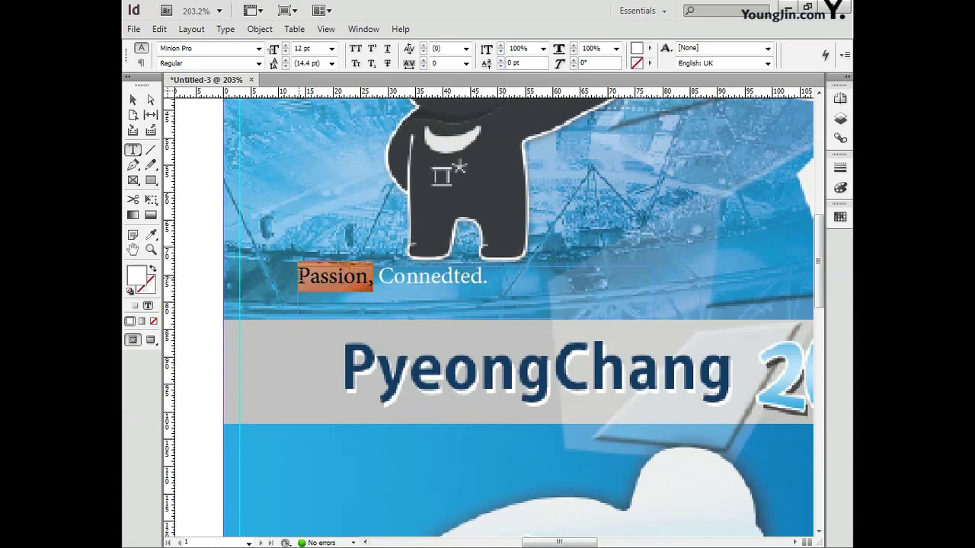
click(259, 48)
scroll(401, 46, up, 3)
click(228, 48)
Increase the whole slogan's font size and widen its letter tracking.
drag(501, 280, 297, 281)
click(331, 48)
click(316, 134)
click(466, 63)
click(450, 190)
Resize the slogan's frame to about 53.8 × 6.6 mm and move it under the bear to about X 22.3, Y 74.7 mm.
key(Escape)
drag(653, 321, 557, 303)
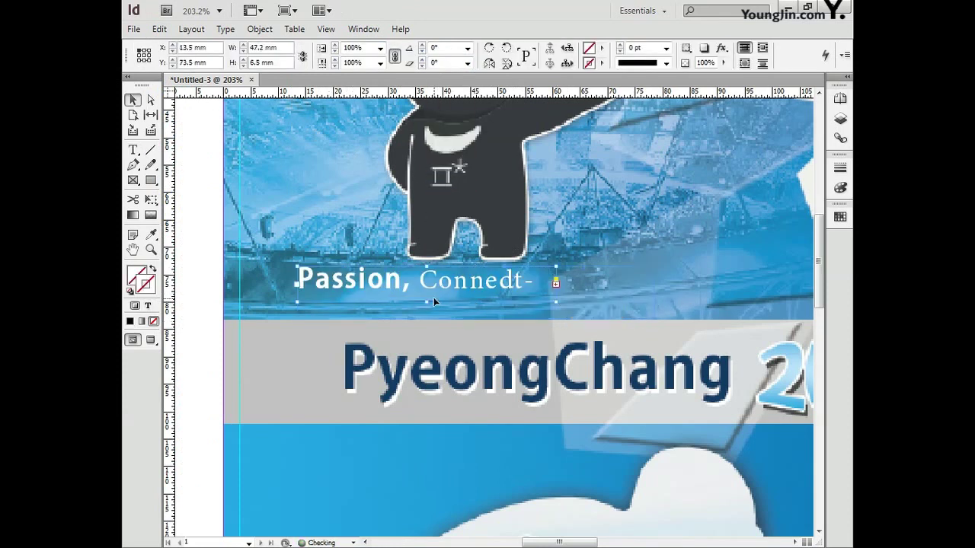
scroll(557, 303, up, 3)
drag(536, 417, 629, 423)
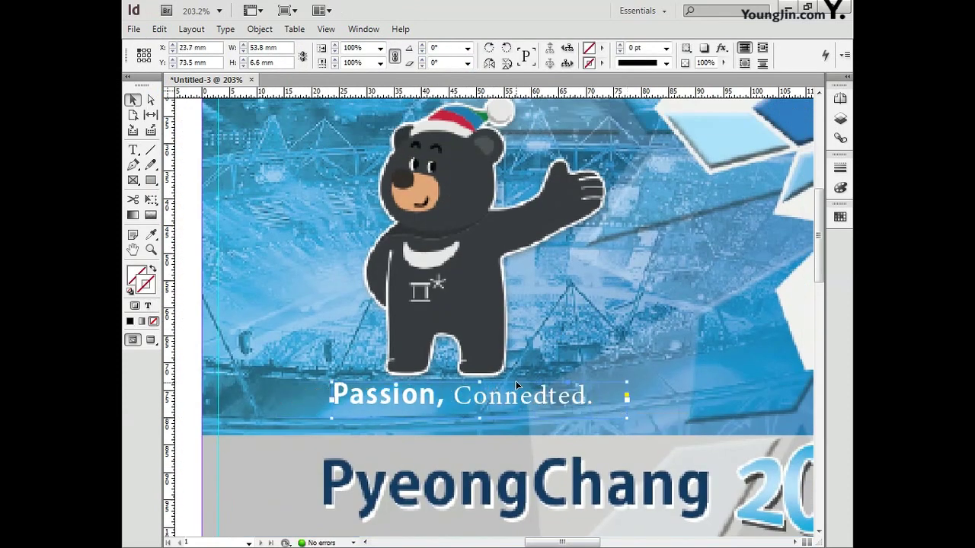
drag(516, 381, 507, 389)
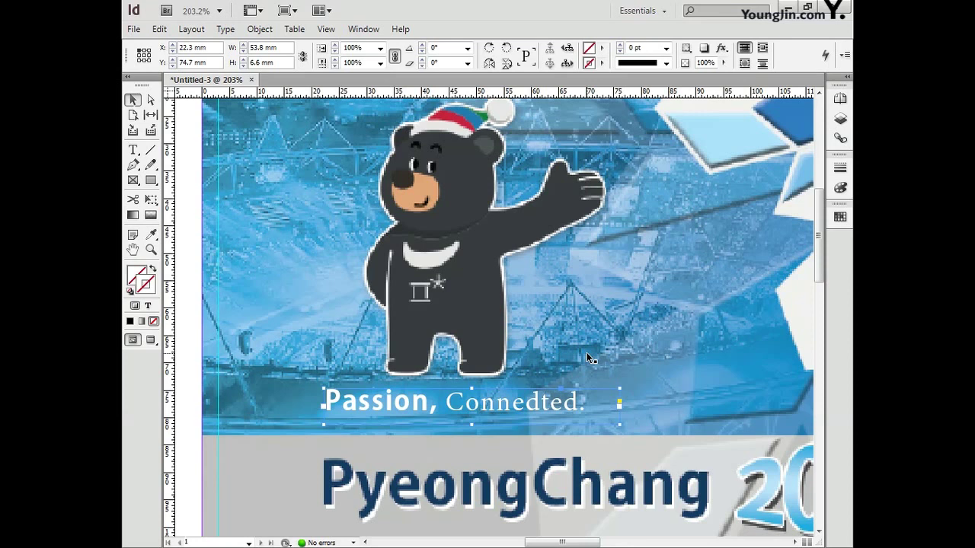
Add a drop shadow to the slogan's frame with a 0.5 mm distance and a size of 0.
right_click(537, 403)
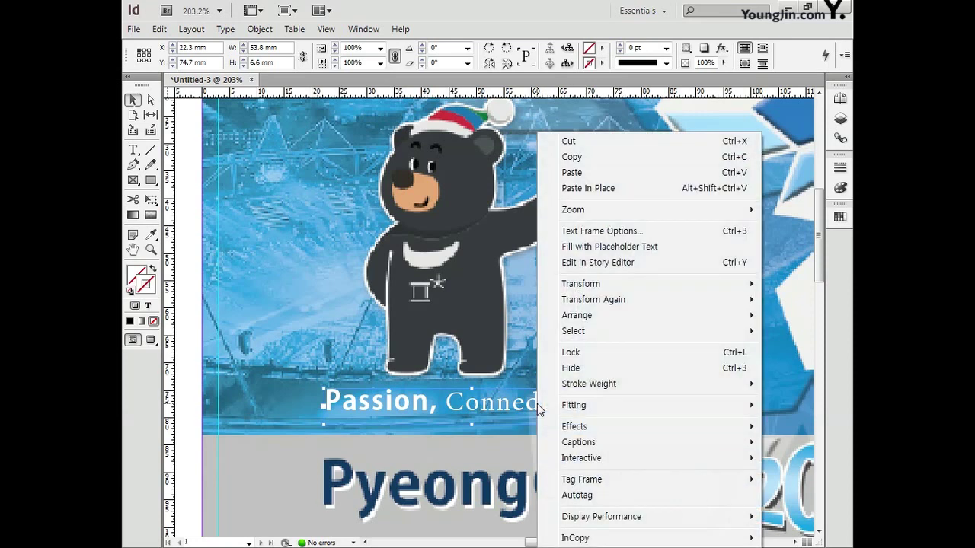
mouse_move(566, 429)
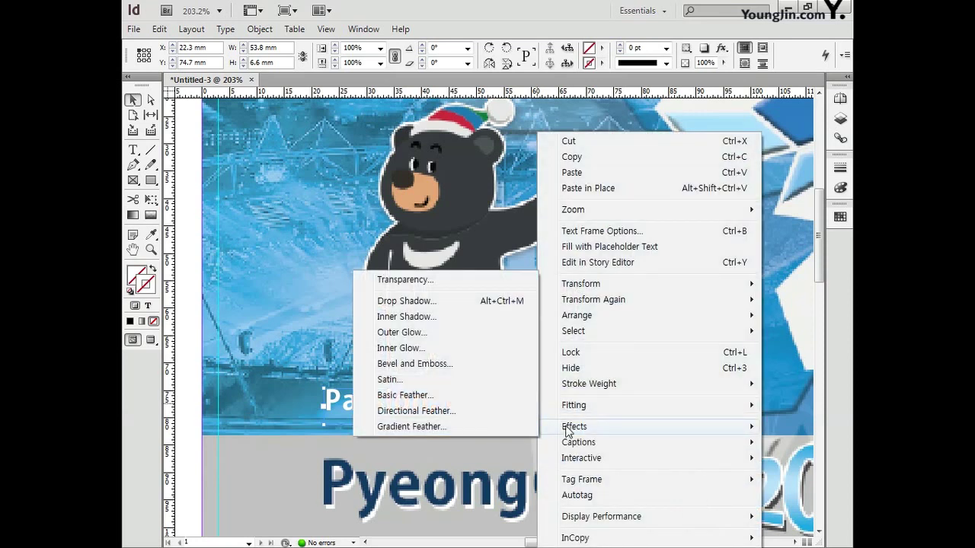
click(438, 302)
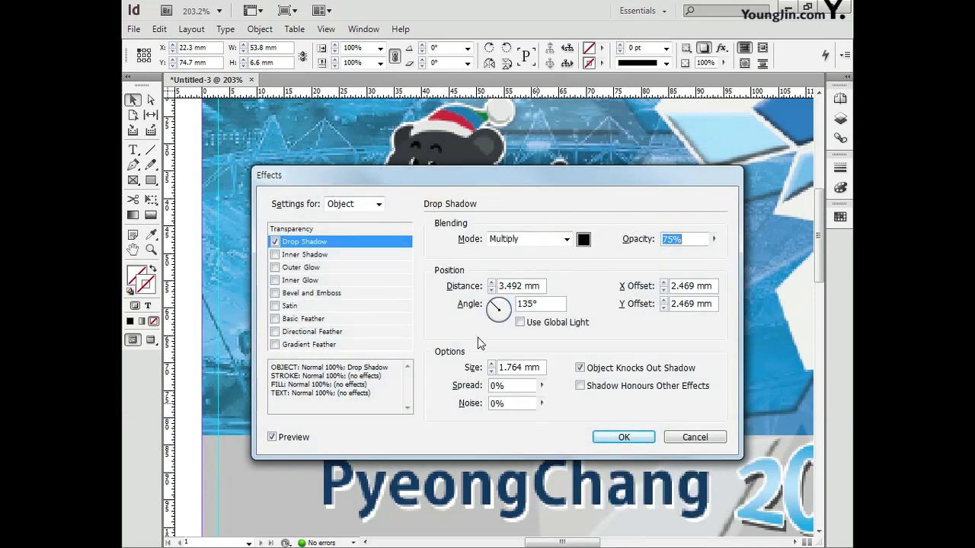
drag(541, 286, 461, 285)
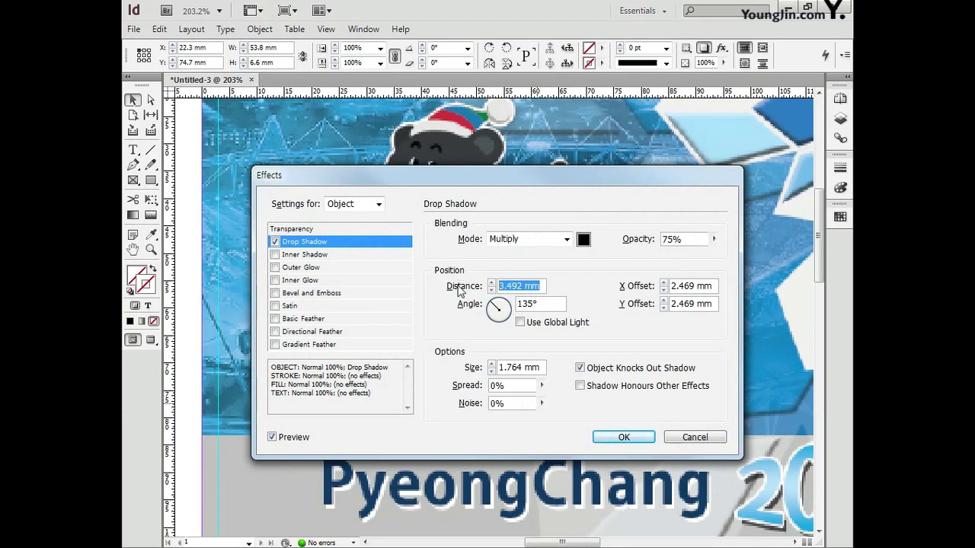
text(.5)
drag(542, 368, 500, 368)
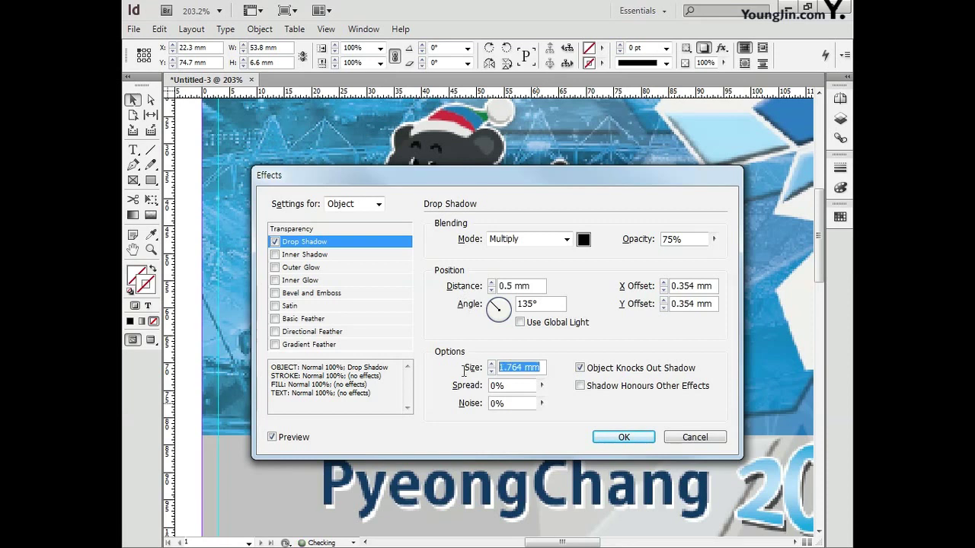
text(0)
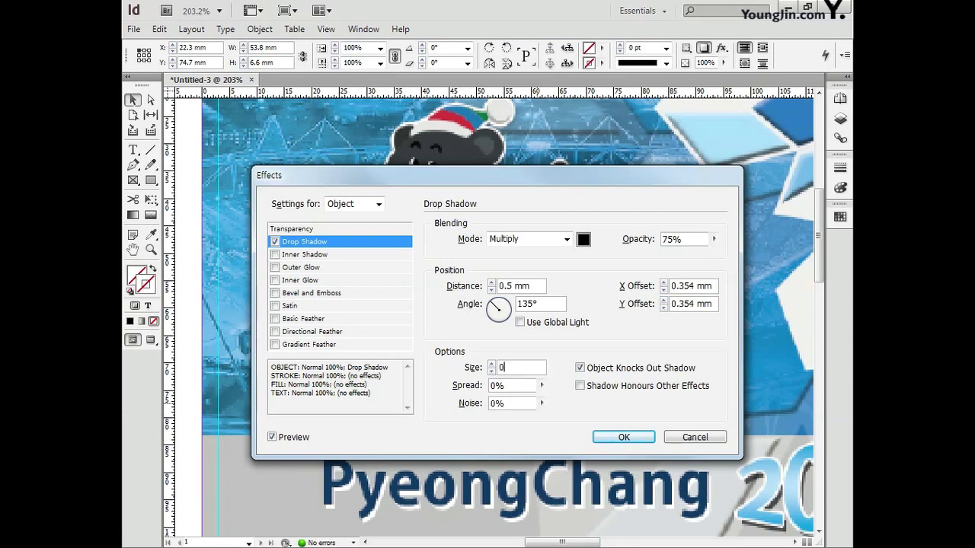
click(618, 436)
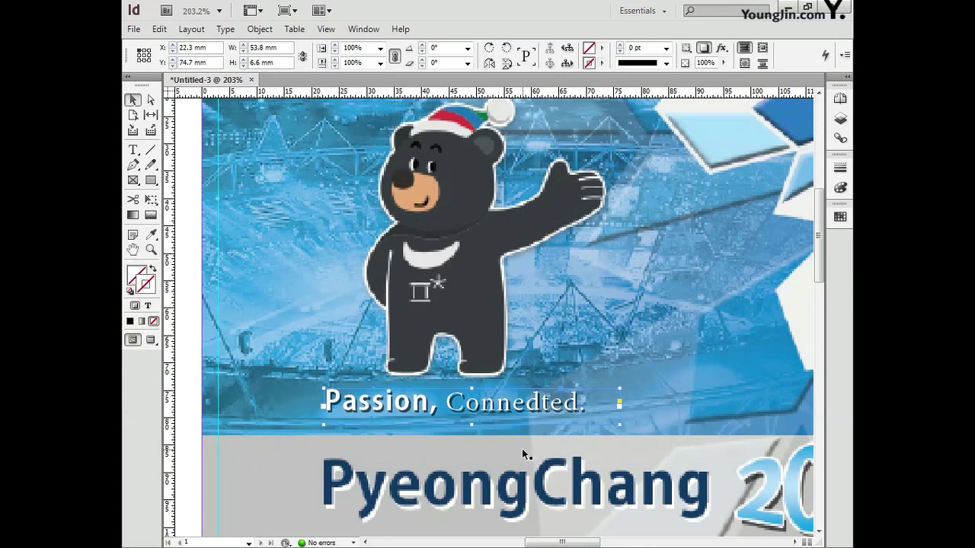
Create a text frame of about 61.8 × 9 mm below the skater's outstretched hand, reading "2018 평창 동계올림픽".
click(133, 150)
scroll(463, 386, down, 3)
drag(537, 425, 386, 296)
scroll(386, 296, down, 6)
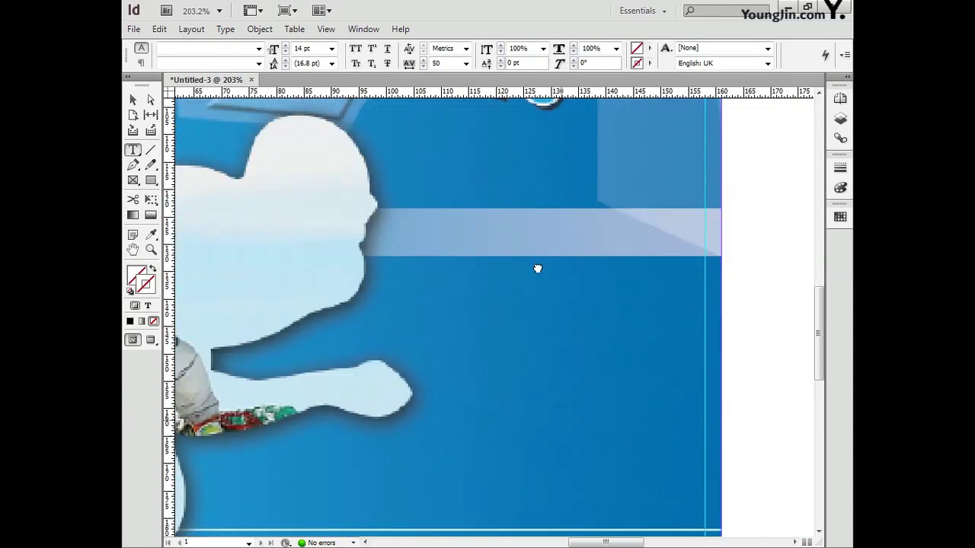
drag(559, 295, 560, 278)
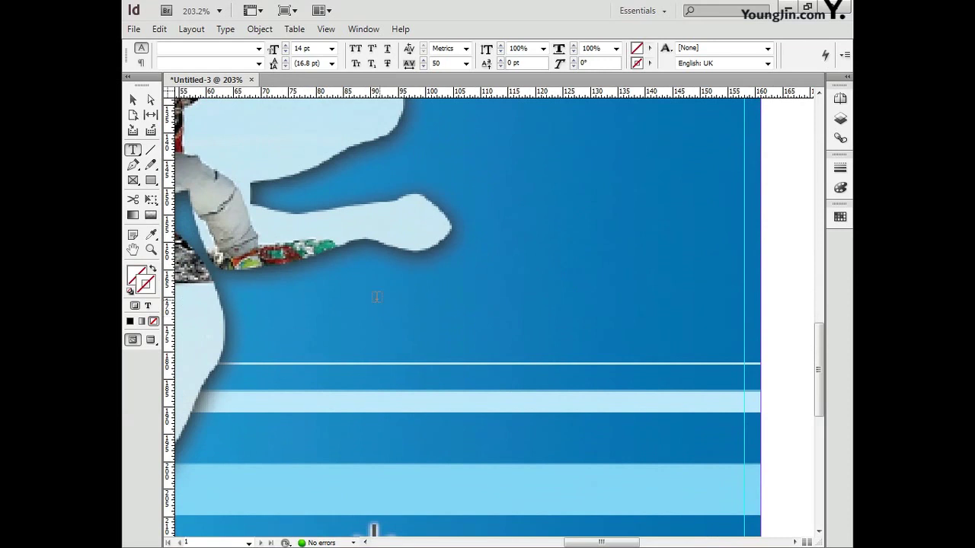
drag(359, 288, 697, 336)
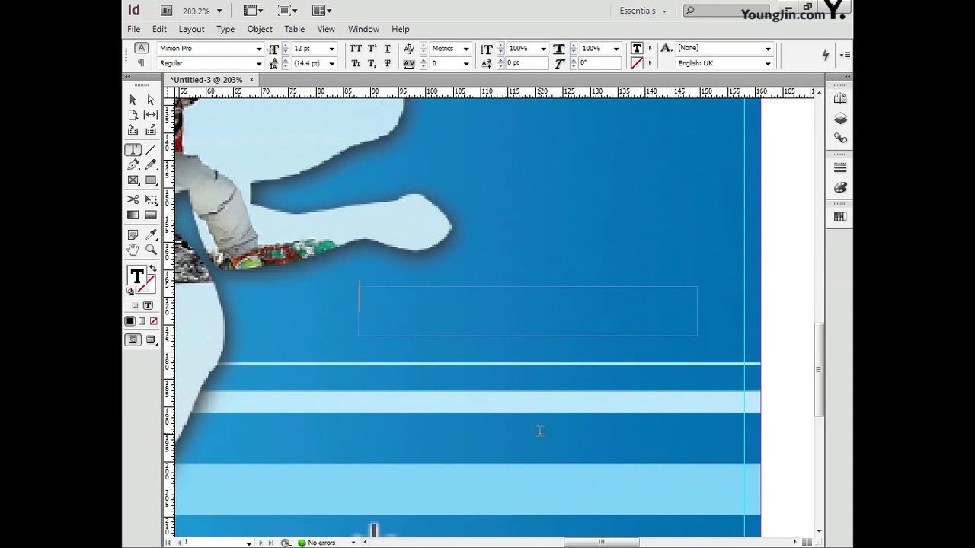
text(2018)
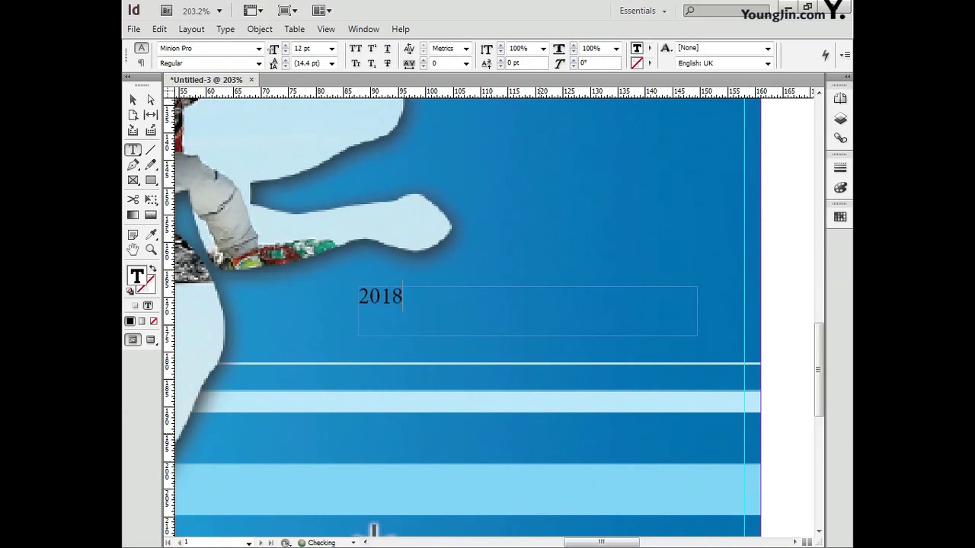
text( 평창 동계올림)
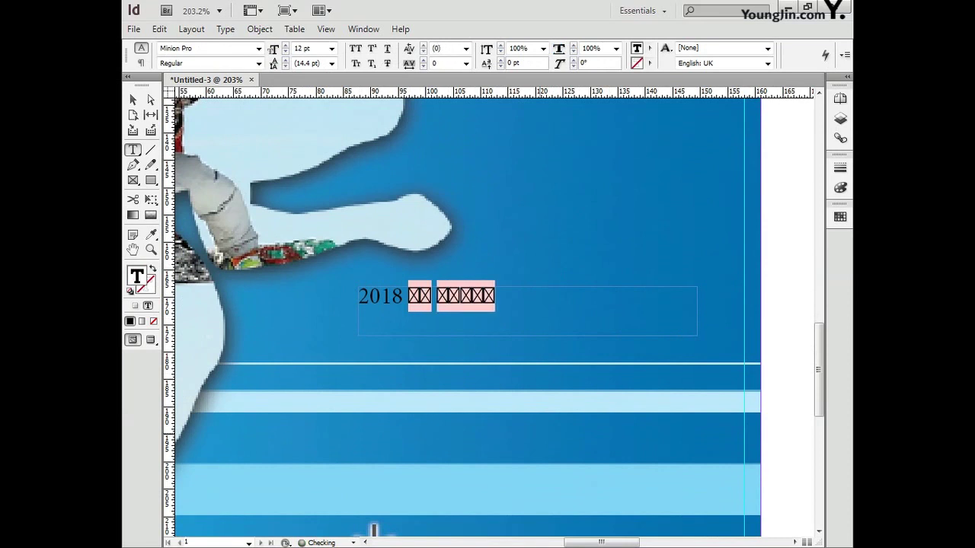
Set the font of the "2018 평창 동계올림픽" text to Adobe Gothic Std B.
drag(568, 309, 360, 302)
click(259, 50)
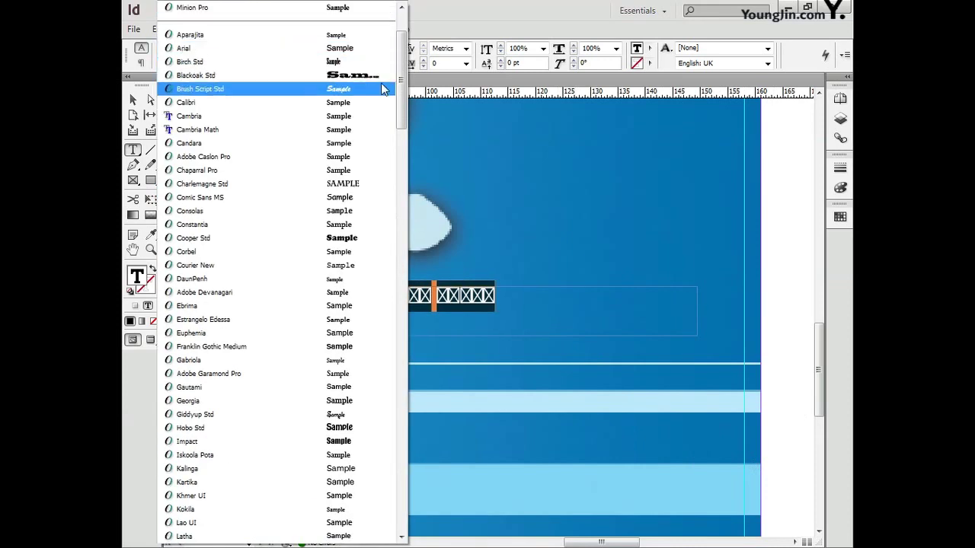
drag(400, 104, 399, 60)
click(351, 8)
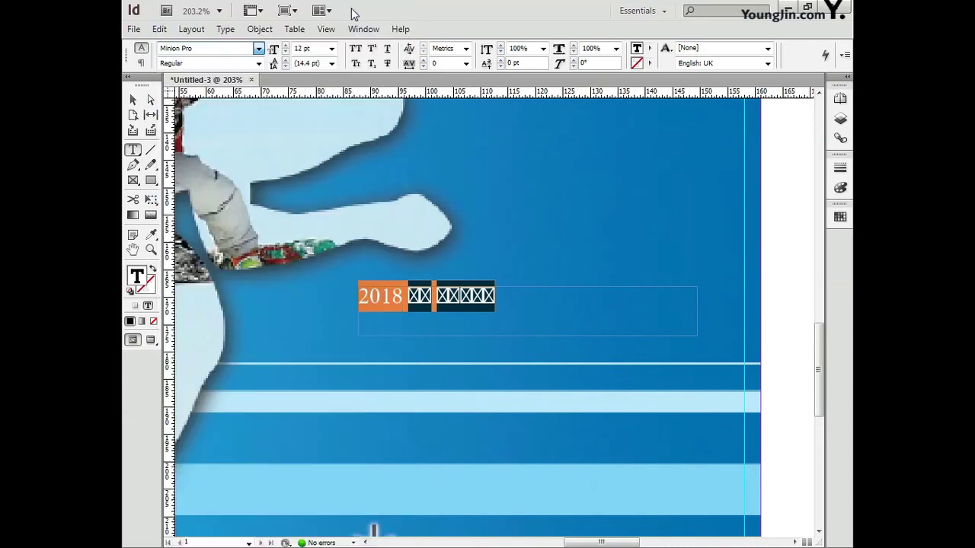
key(ctrl+shift+a)
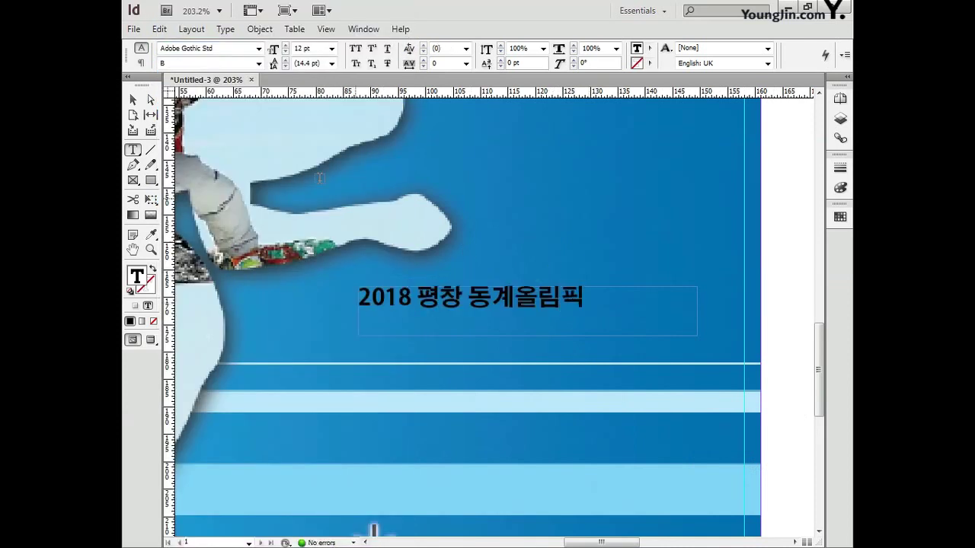
Colour all the "2018 평창 동계올림픽" text yellow with CMYK values 0, 0, 100, 0.
click(134, 100)
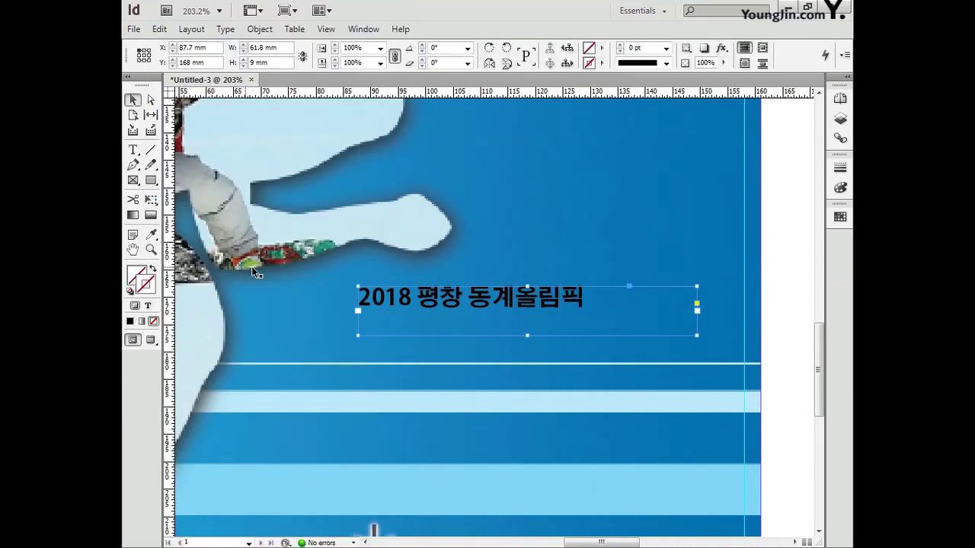
double_click(547, 301)
key(ctrl+a)
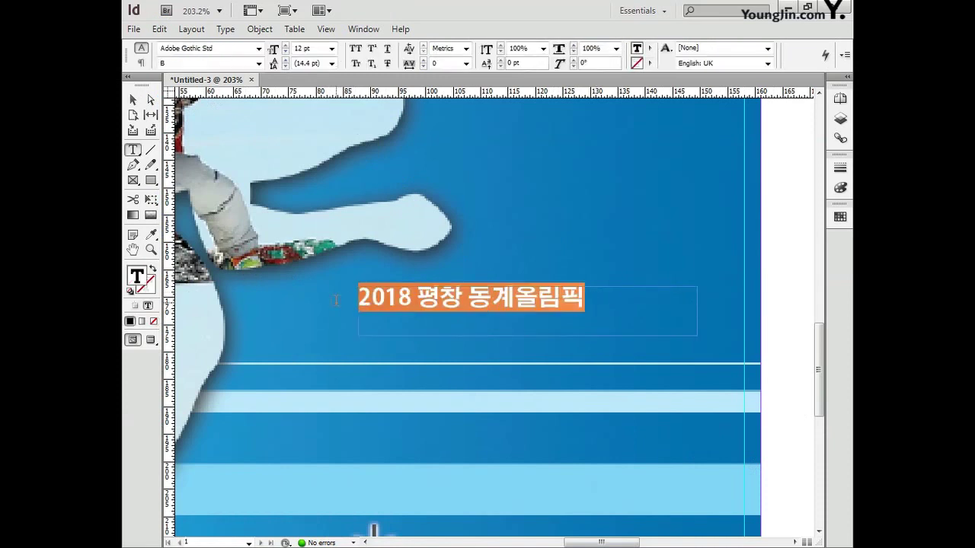
double_click(138, 278)
double_click(630, 312)
text(0)
key(Tab)
text(0100)
key(Tab)
text(0)
click(623, 185)
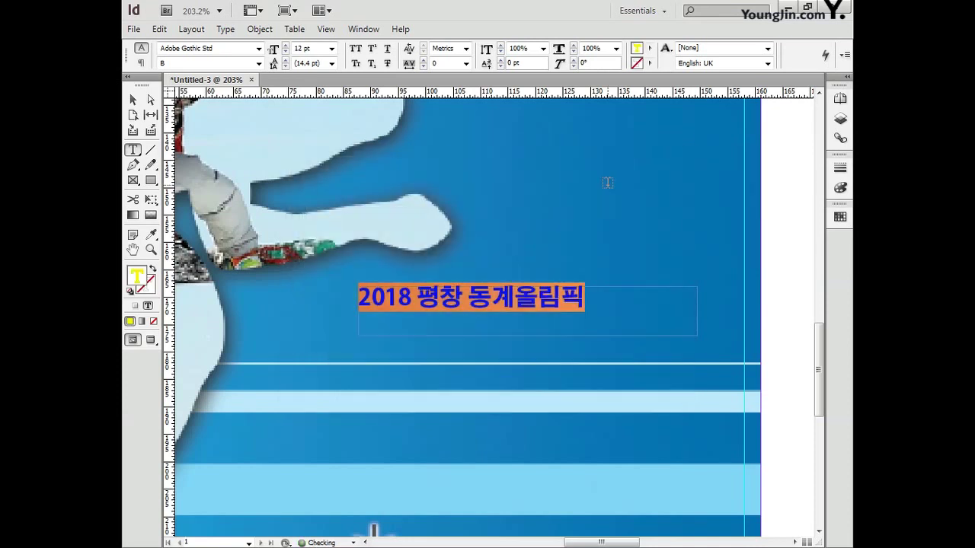
Increase the font size of the "2018 평창 동계올림픽" text to 18 pt.
click(331, 48)
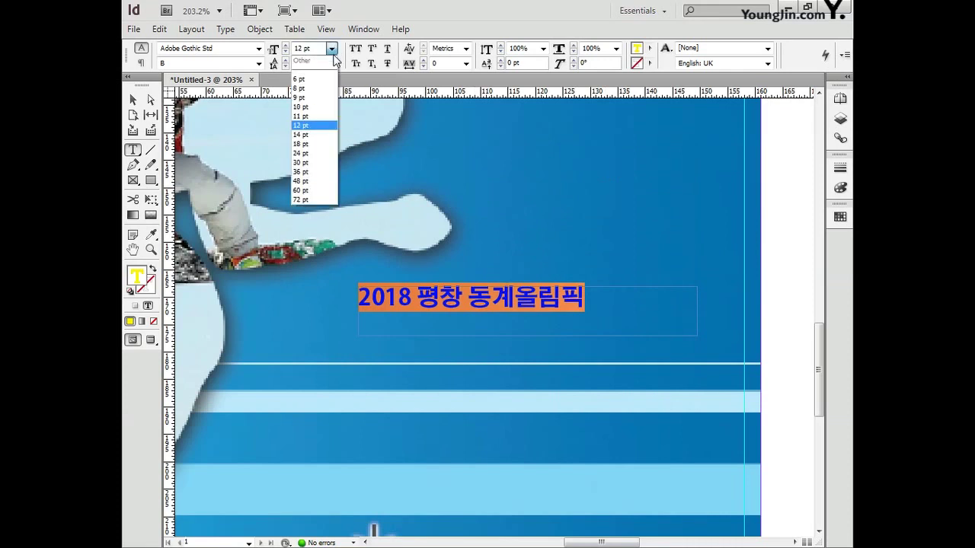
click(317, 135)
click(331, 48)
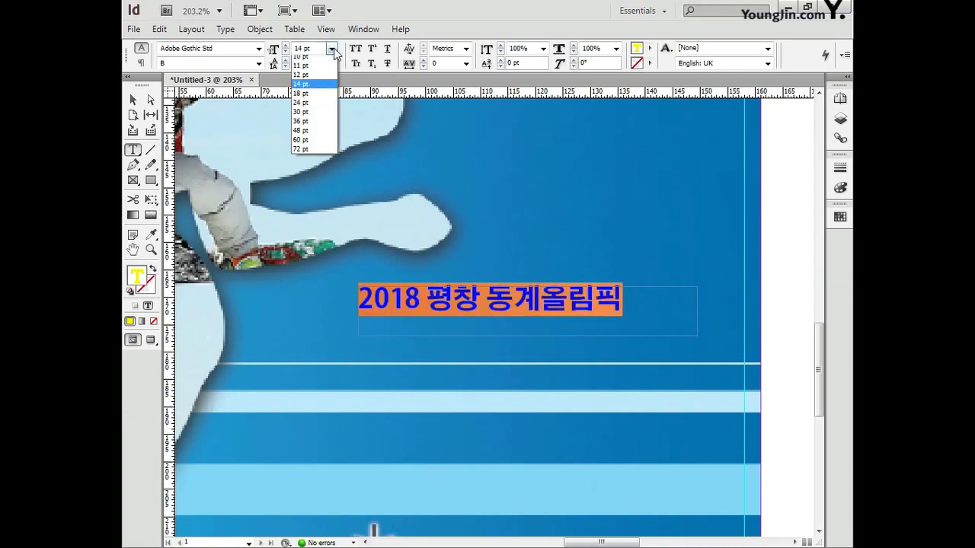
click(312, 144)
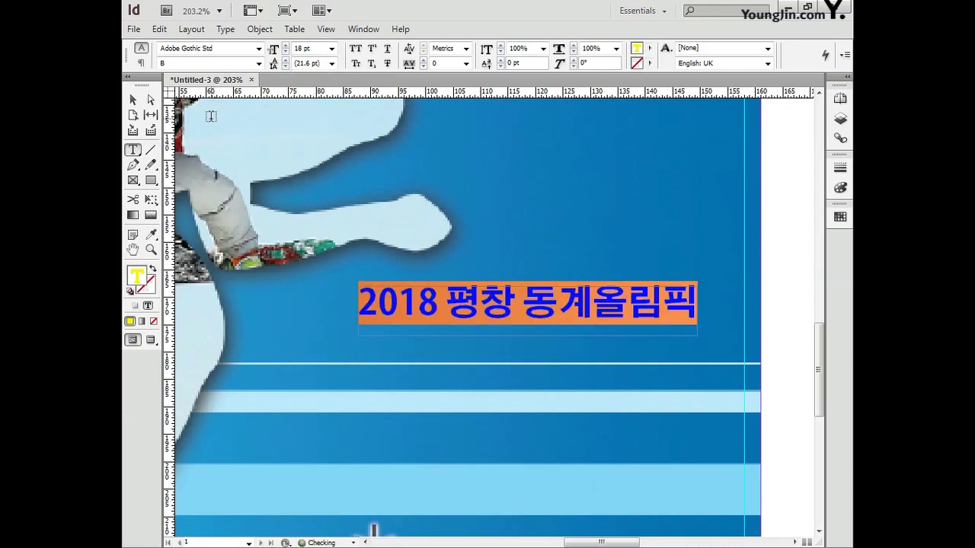
Move the "2018 평창 동계올림픽" frame to about X 82, Y 166 mm.
click(134, 100)
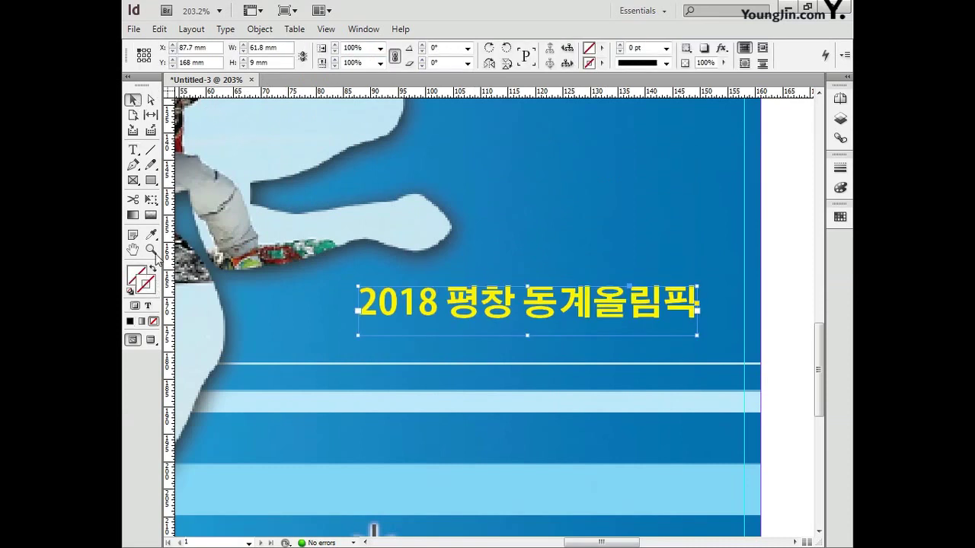
key(ctrl+0)
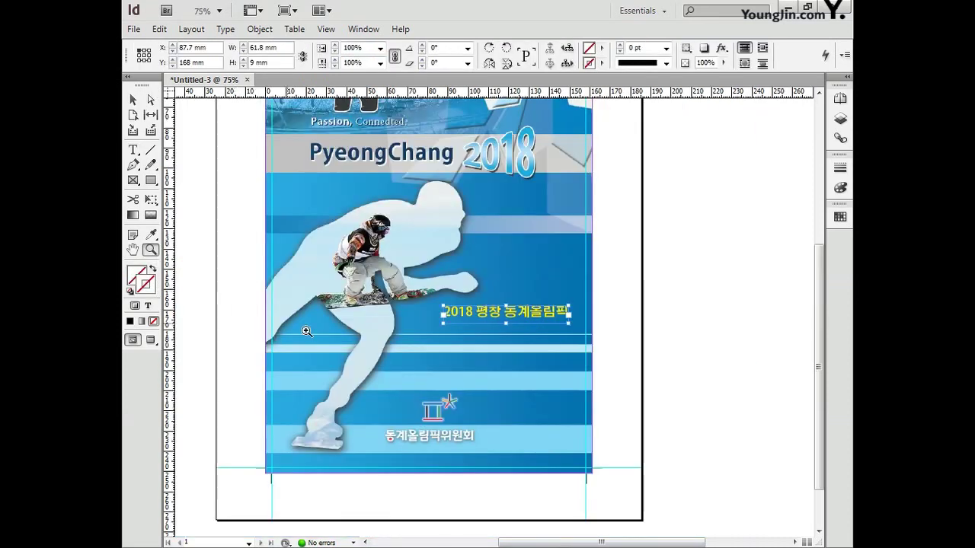
key(v)
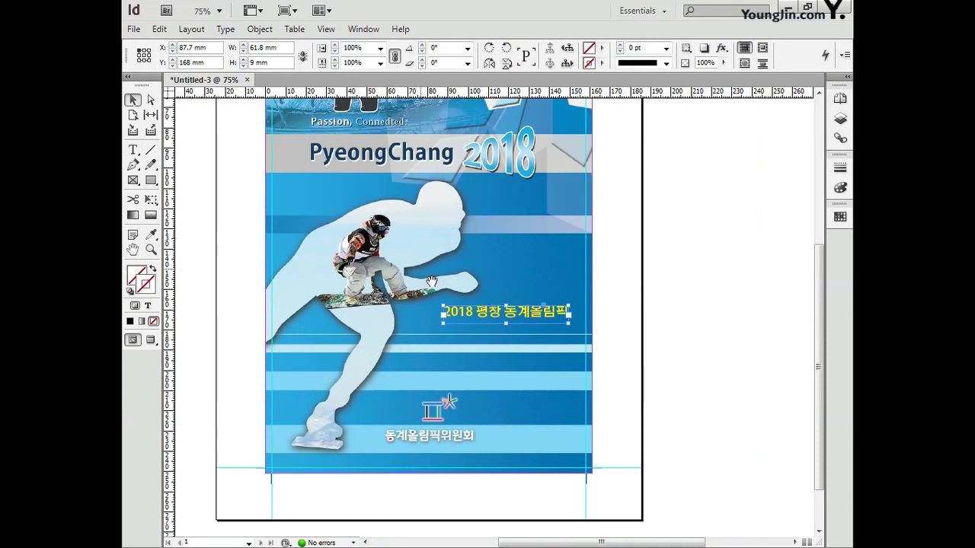
drag(525, 314, 519, 315)
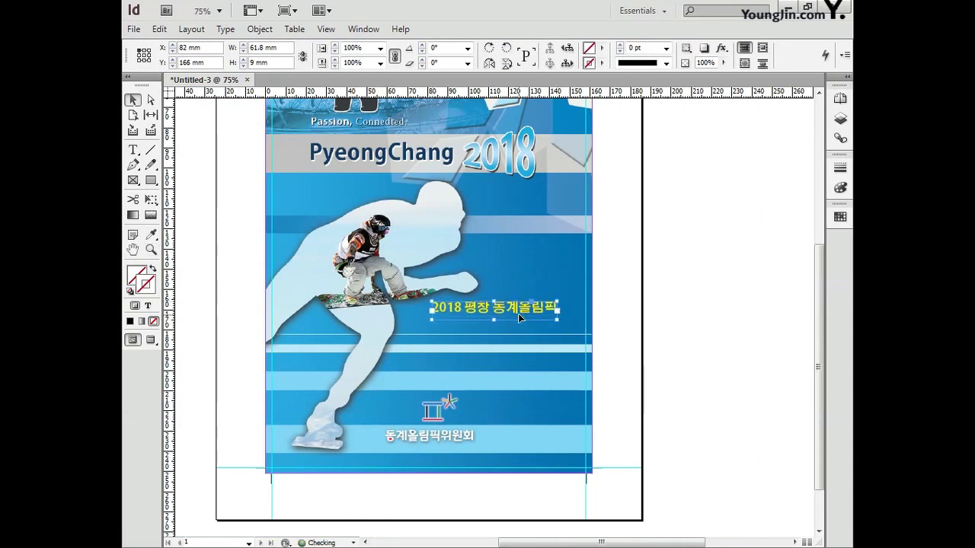
Add a drop shadow to the "2018 평창 동계올림픽" frame with 50% opacity, 0.5 mm distance and 1.6 mm size.
right_click(550, 349)
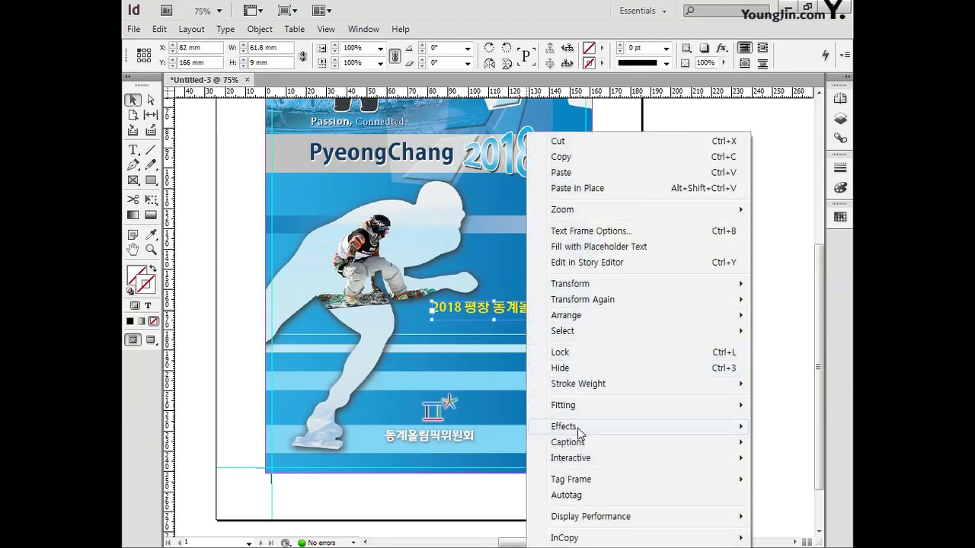
mouse_move(567, 428)
click(410, 302)
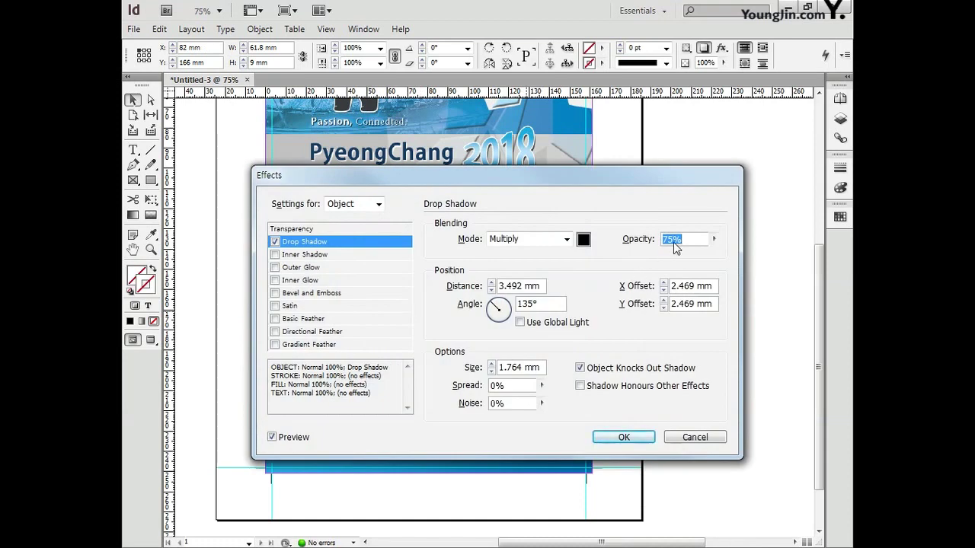
text(50)
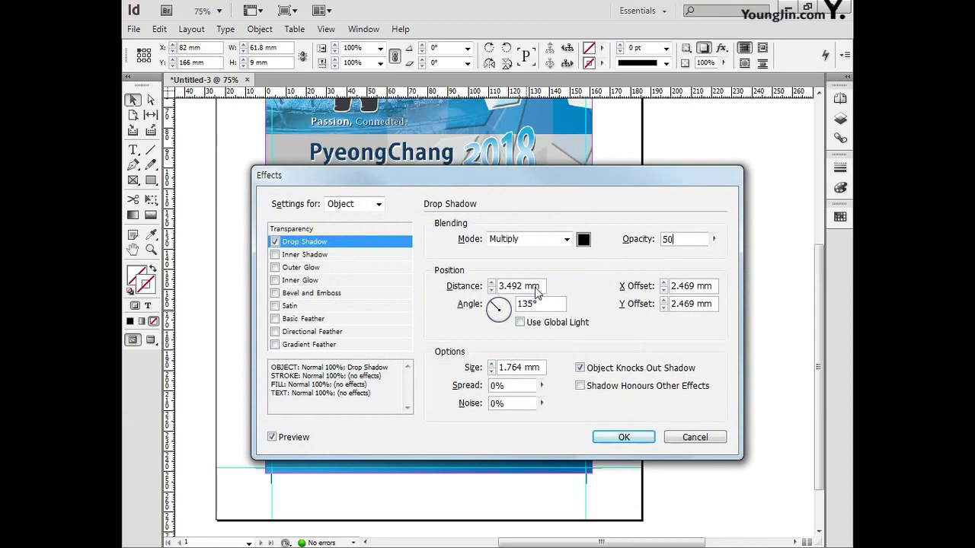
key(Tab)
text(.5)
triple_click(533, 368)
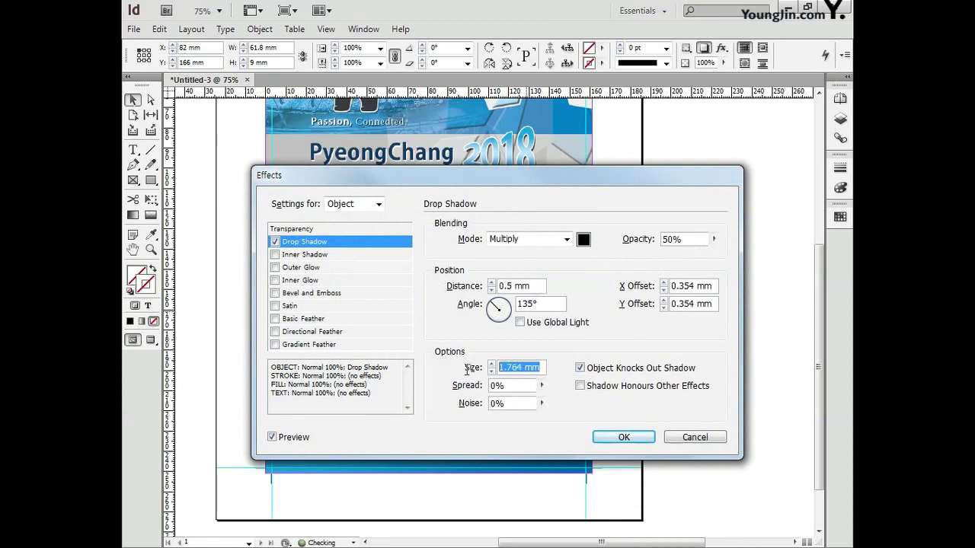
text(1.6)
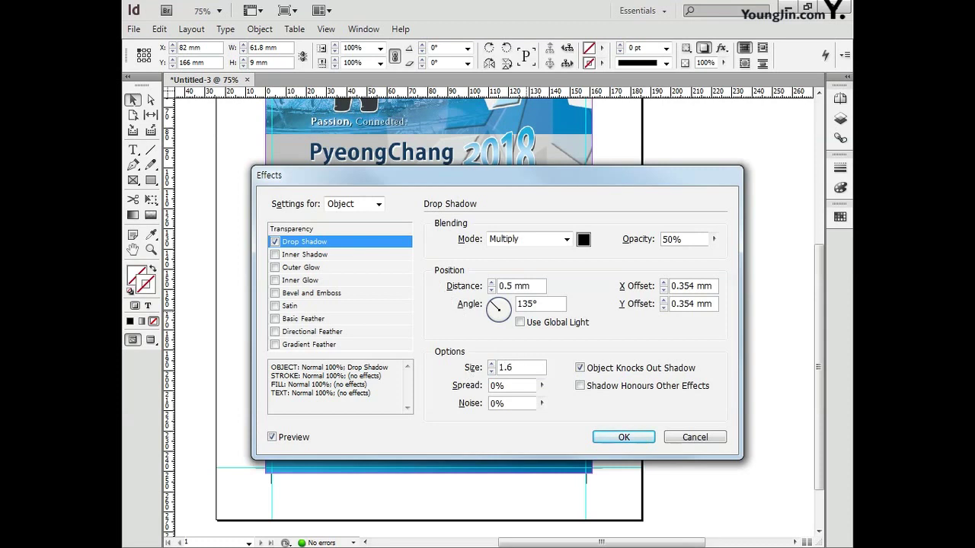
click(622, 439)
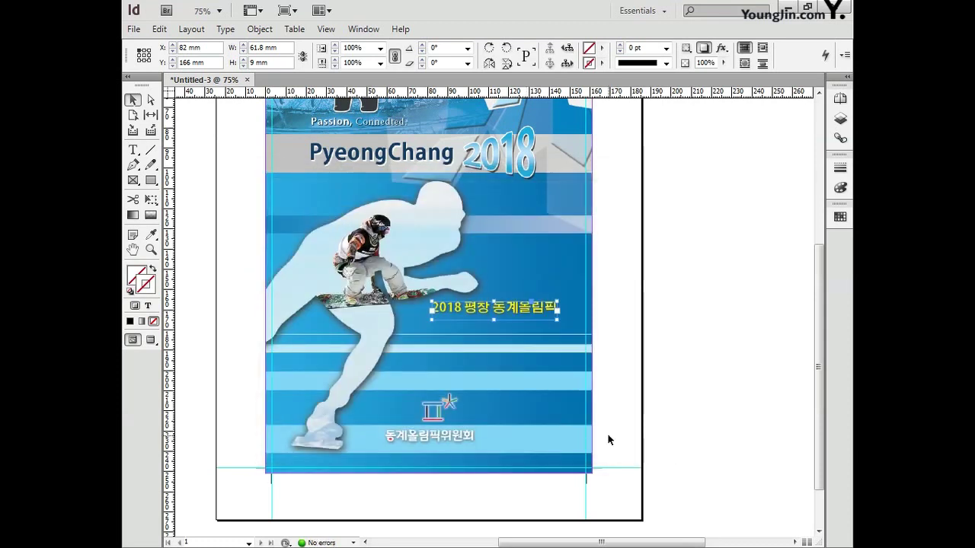
click(607, 402)
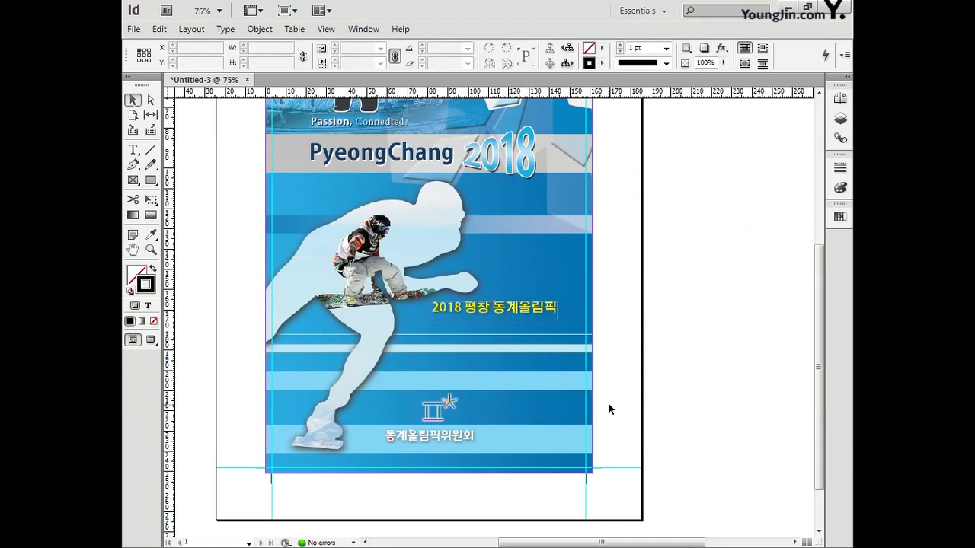
Create a second text frame directly under the yellow "2018 평창 동계올림픽" line, reading "동계올 만나요!!".
key(ctrl+equal)
key(ctrl+equal)
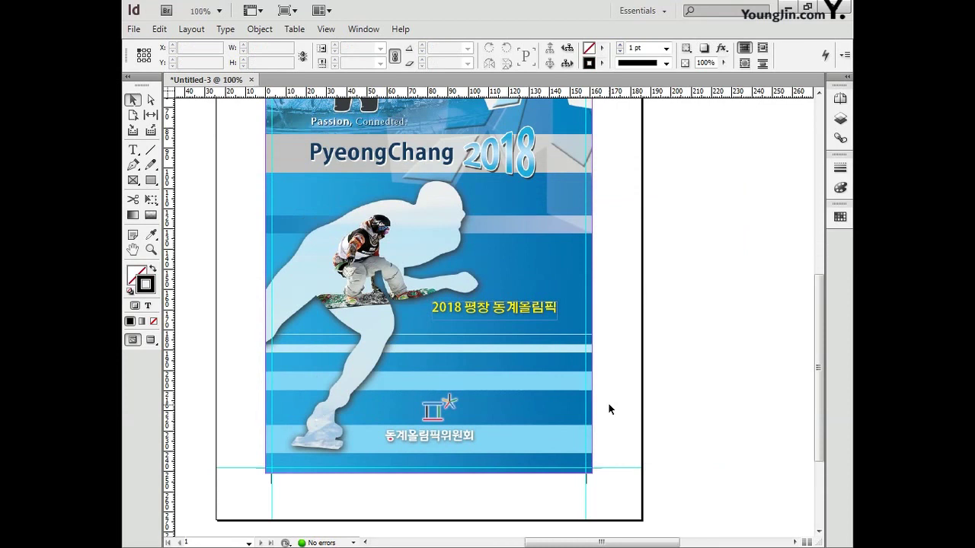
key(t)
drag(390, 313, 598, 340)
text(동계올 만나요!)
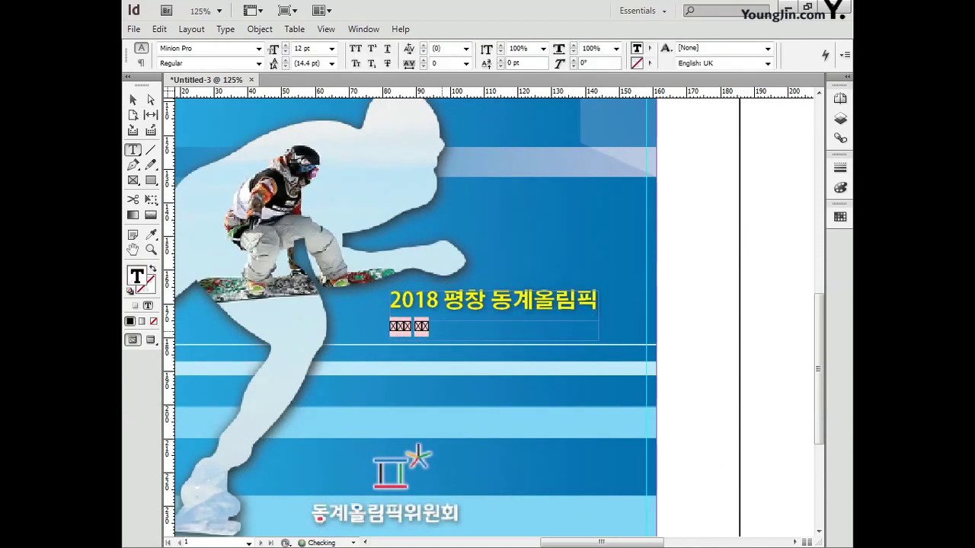
Colour the text in the new second line white with CMYK values 0, 0, 0, 0.
double_click(150, 290)
text(0)
key(Tab)
text(0)
key(Tab)
text(0)
key(Tab)
text(0)
key(Return)
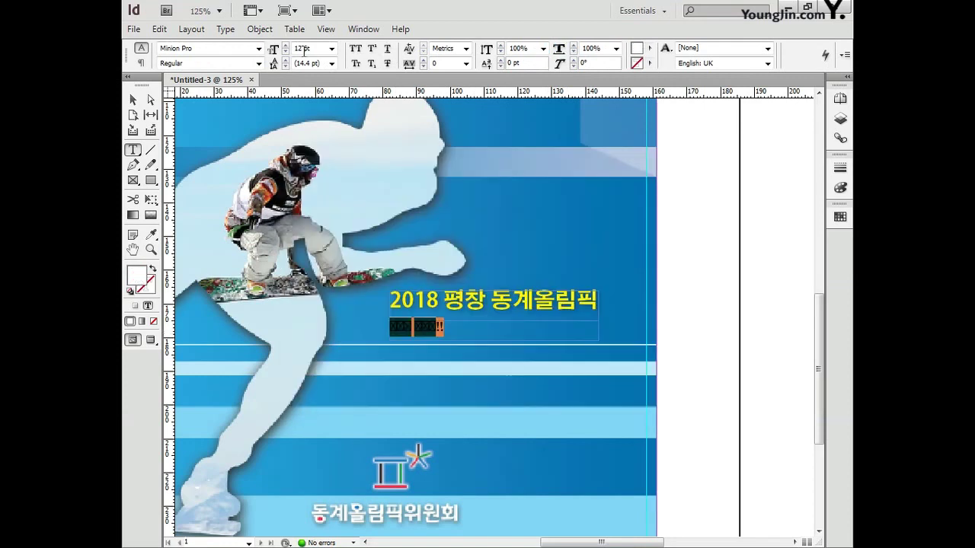
Set the font of the white line "국민의 힘으로!!" to Adobe Gothic Std and deselect its text.
click(258, 48)
scroll(228, 153, up, 3)
click(220, 28)
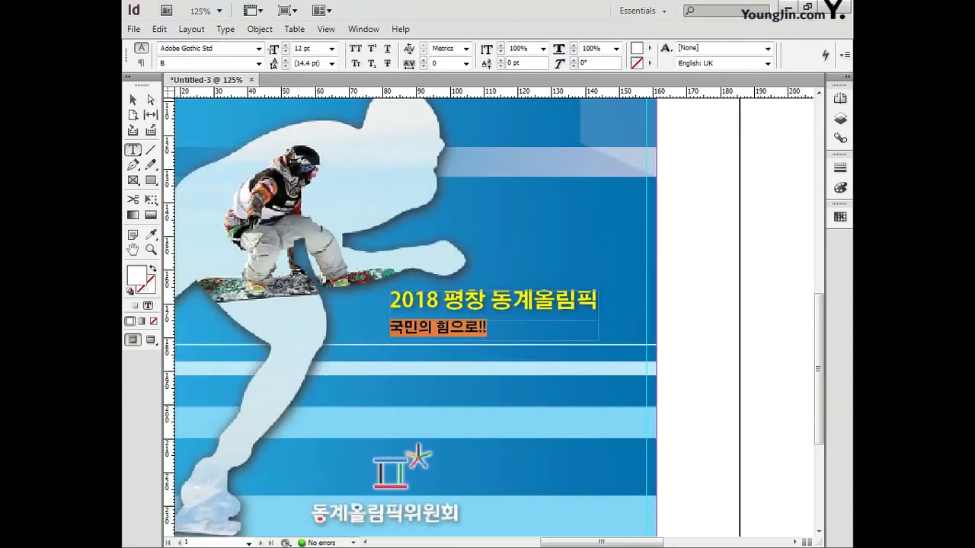
key(Escape)
click(489, 345)
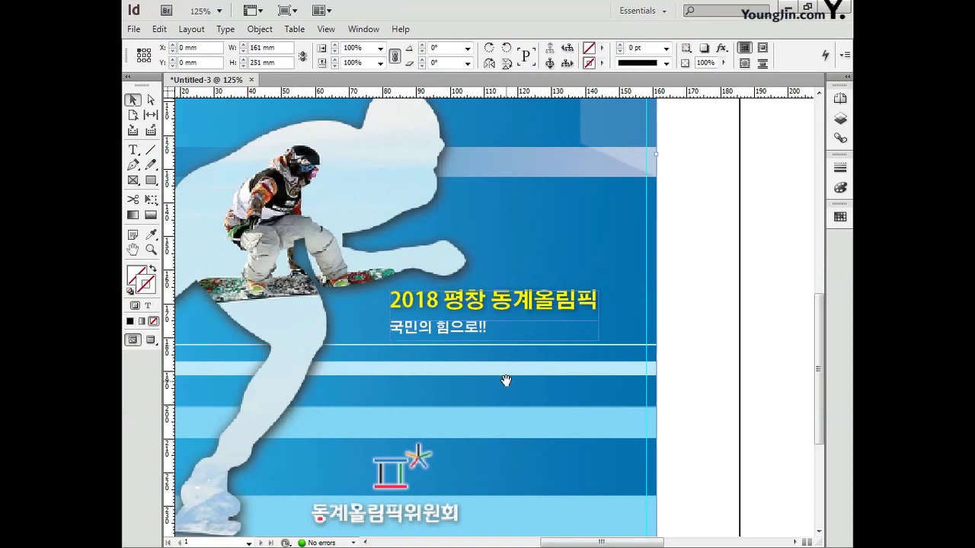
Create a text frame below "국민의 힘으로!!", paste the Korean body paragraph into it and select all its text.
scroll(488, 344, down, 3)
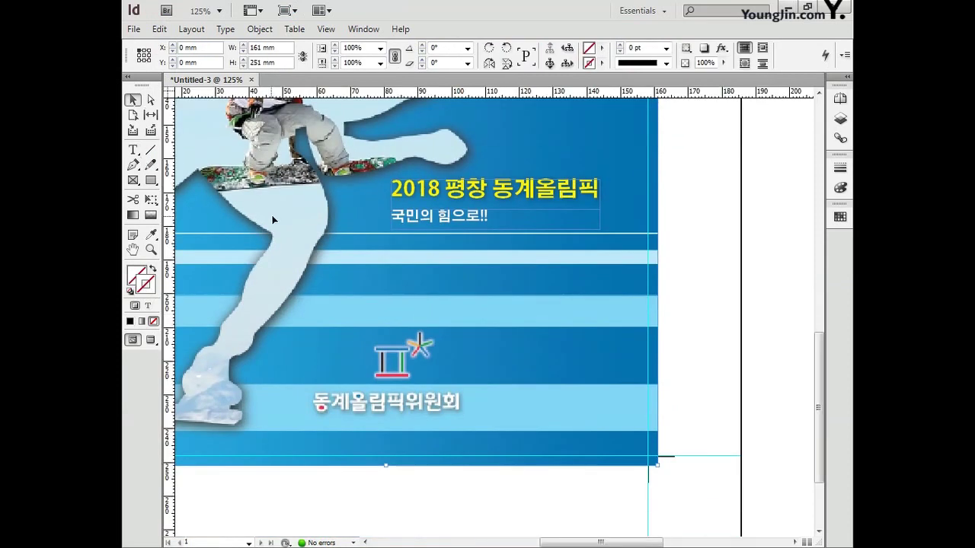
key(t)
drag(395, 241, 600, 323)
key(ctrl+v)
key(ctrl+a)
Format the body paragraph in Dotum at 8 pt with 13 pt leading and -50 tracking.
click(259, 48)
click(198, 9)
click(332, 48)
click(312, 81)
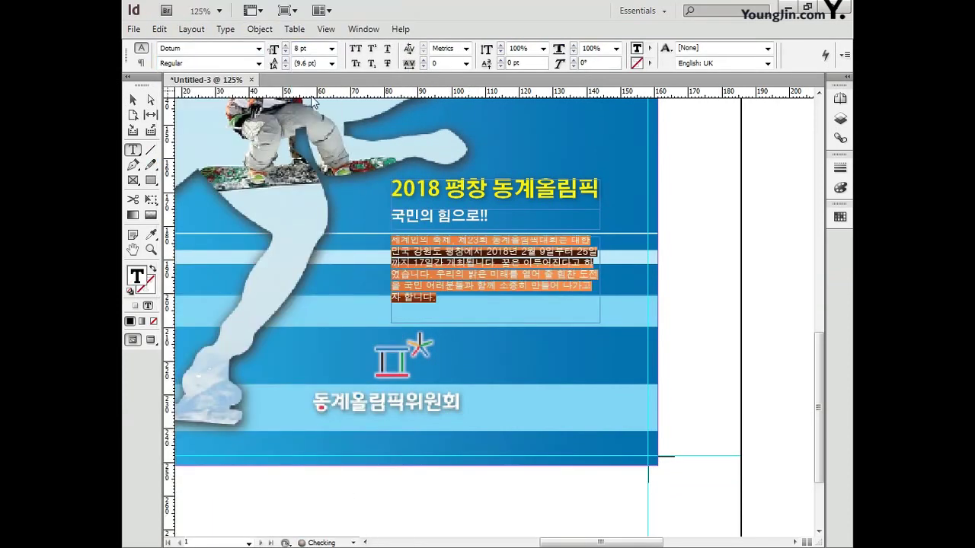
click(331, 63)
click(307, 119)
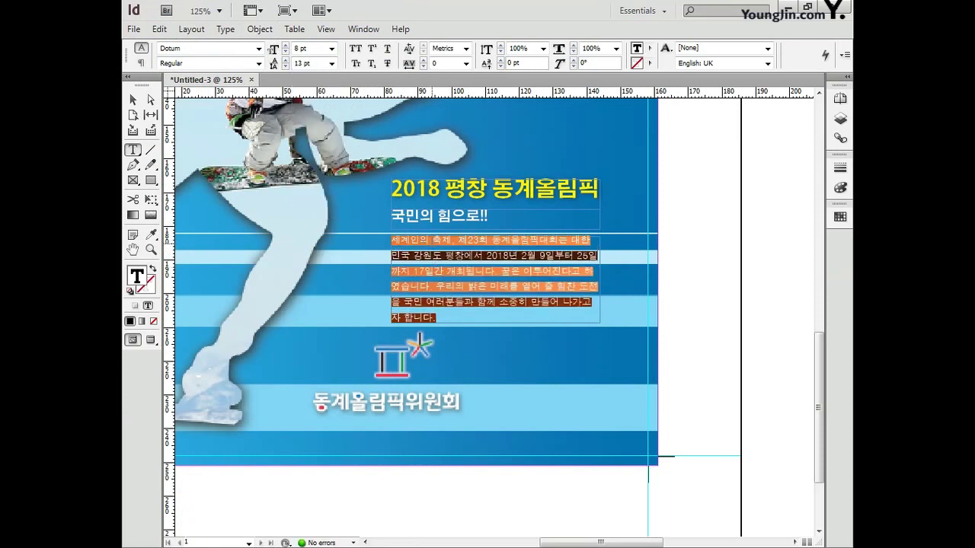
click(466, 63)
click(445, 114)
click(453, 96)
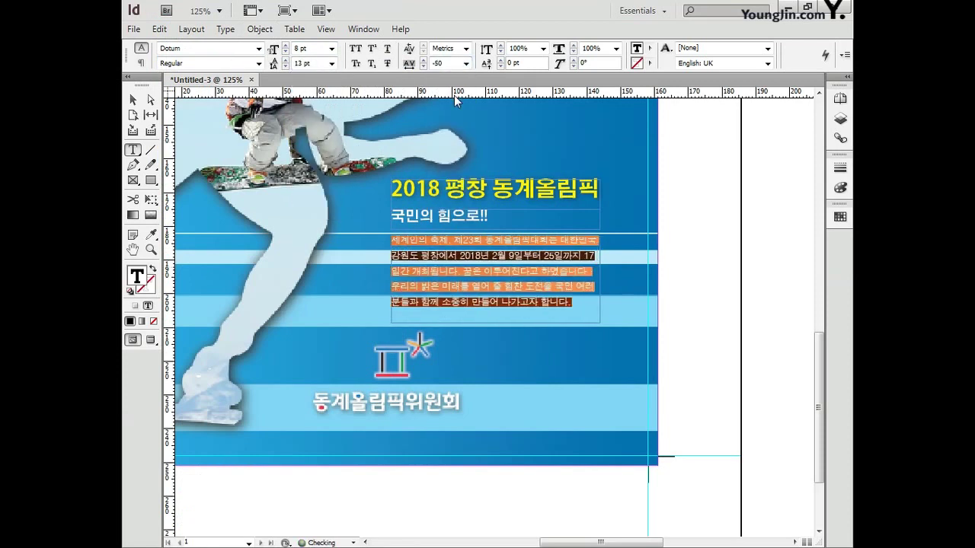
Justify the body paragraph with its last line aligned left.
click(237, 33)
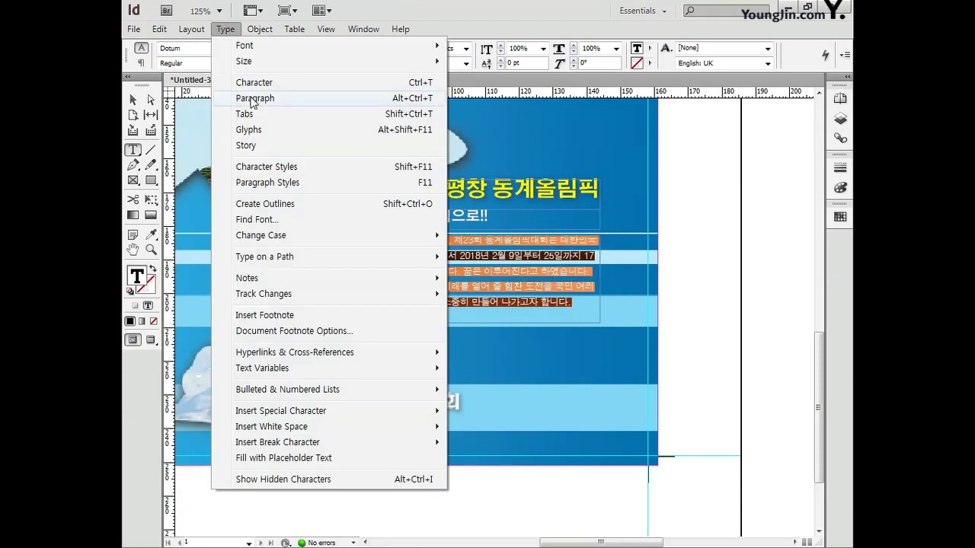
click(267, 95)
click(245, 311)
click(474, 286)
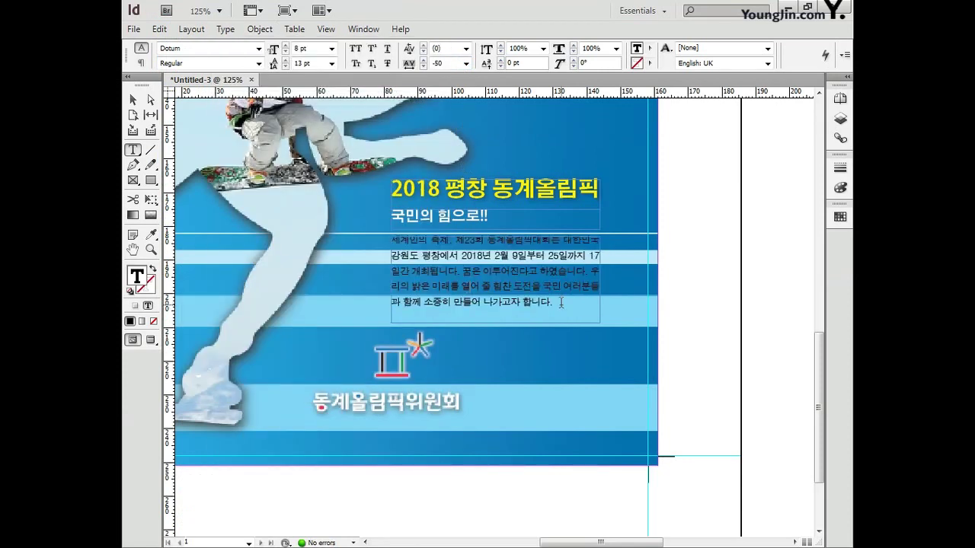
Set the leading of the whole body paragraph to 13.5 pt.
drag(560, 303, 389, 241)
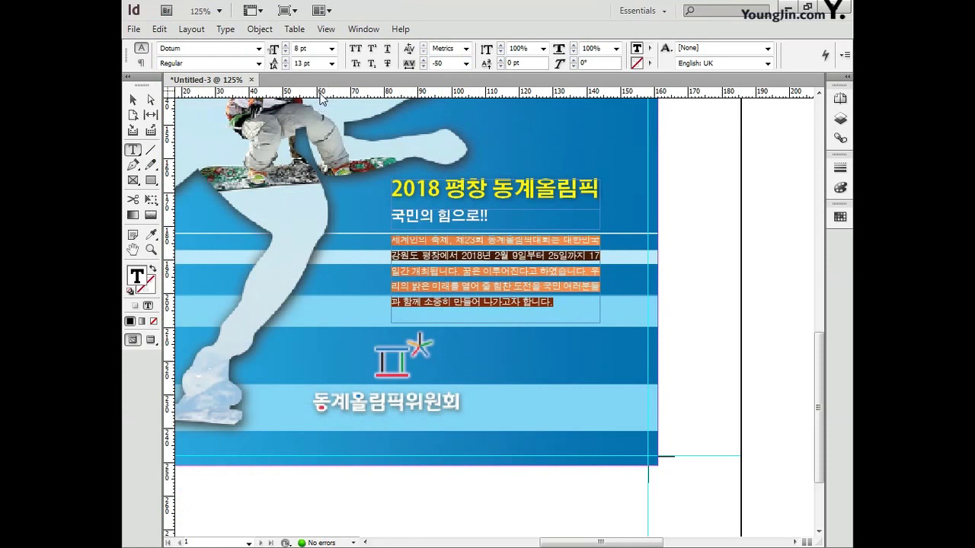
drag(314, 66, 225, 64)
text(13.5)
key(Return)
click(554, 305)
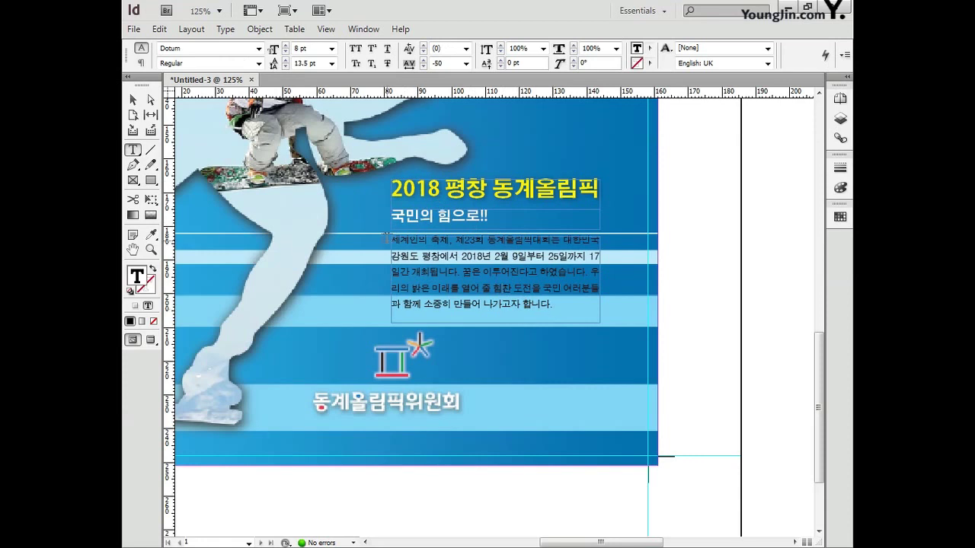
Colour the whole body paragraph light blue with CMYK values 25, 0, 0, 0.
drag(392, 241, 556, 311)
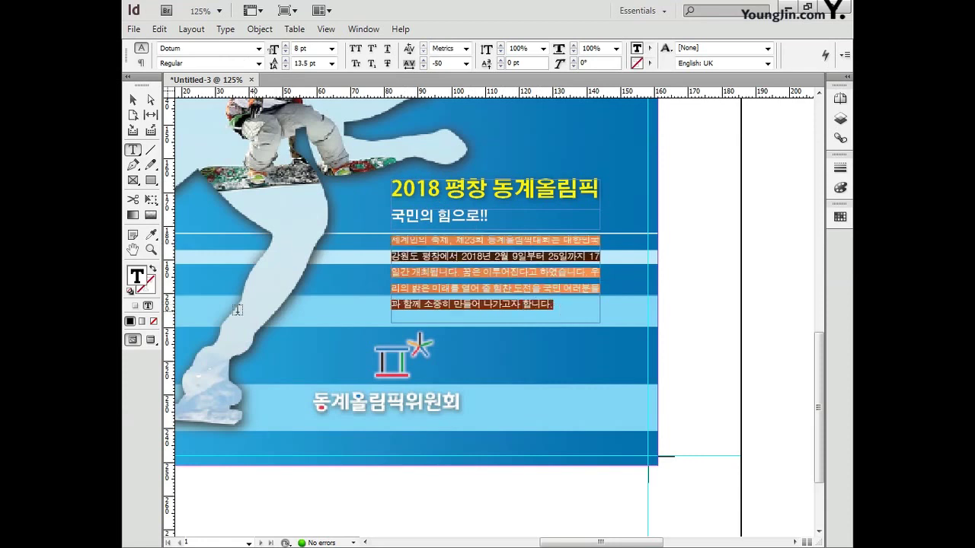
double_click(142, 279)
click(634, 316)
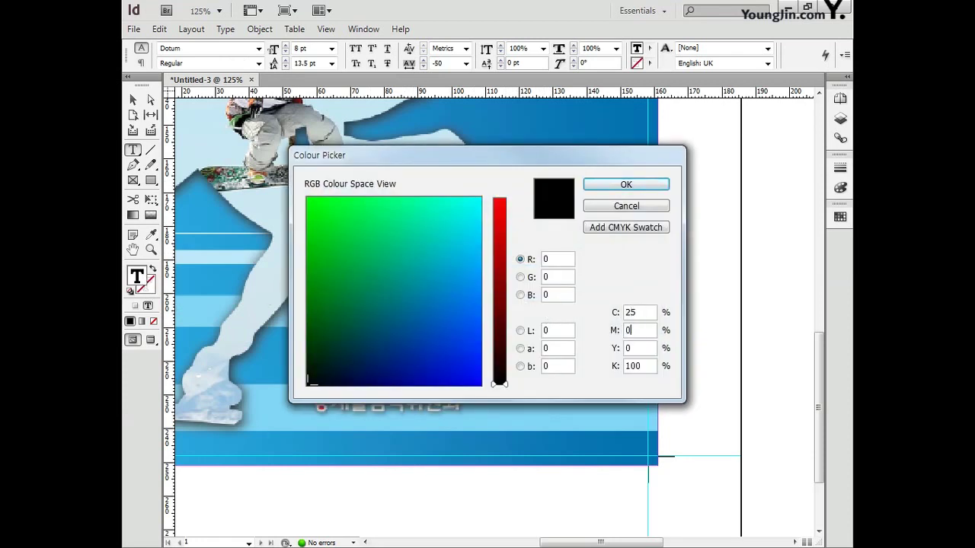
key(Return)
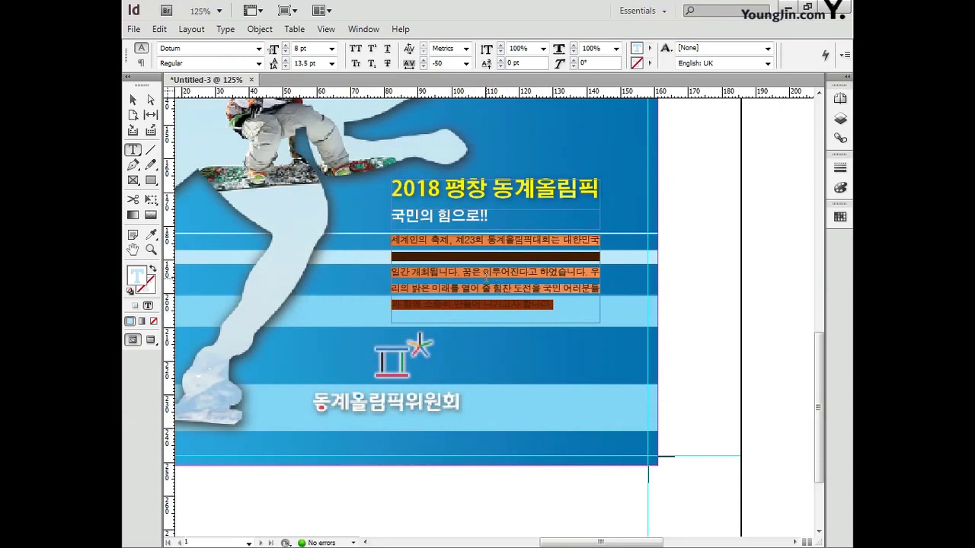
Colour the second line of the body paragraph dark blue with CMYK values 95, 60, 25, 5.
click(431, 272)
drag(391, 257, 600, 259)
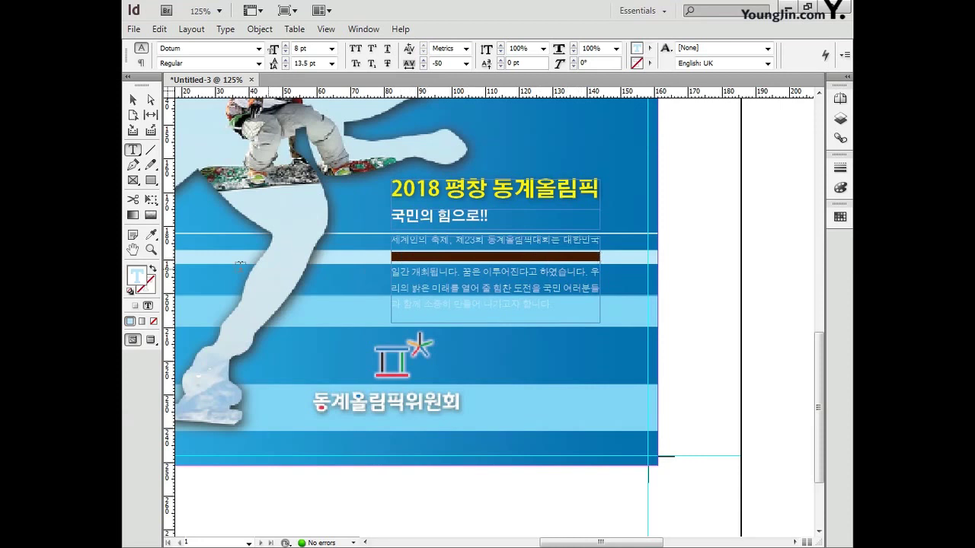
double_click(143, 276)
double_click(632, 313)
text(95)
key(Tab)
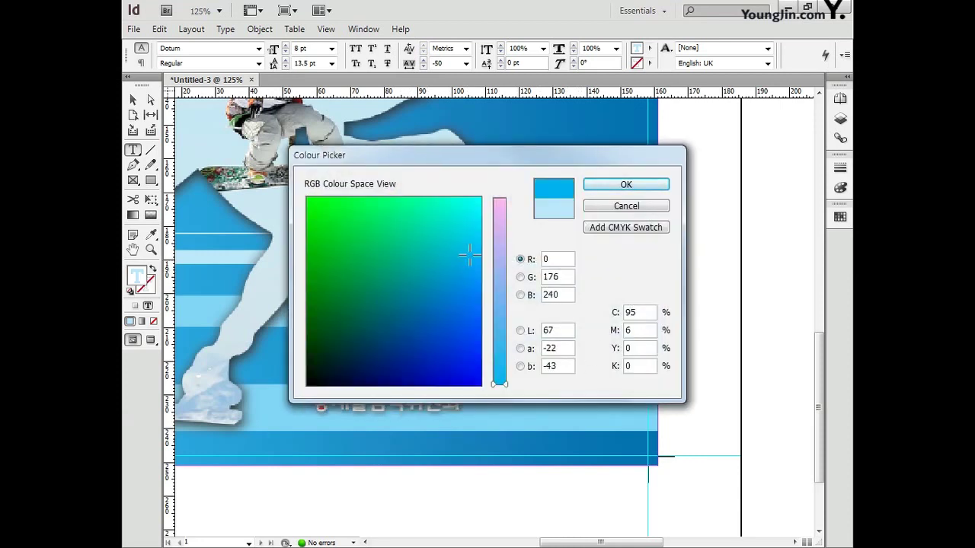
key(Tab)
text(25)
key(Tab)
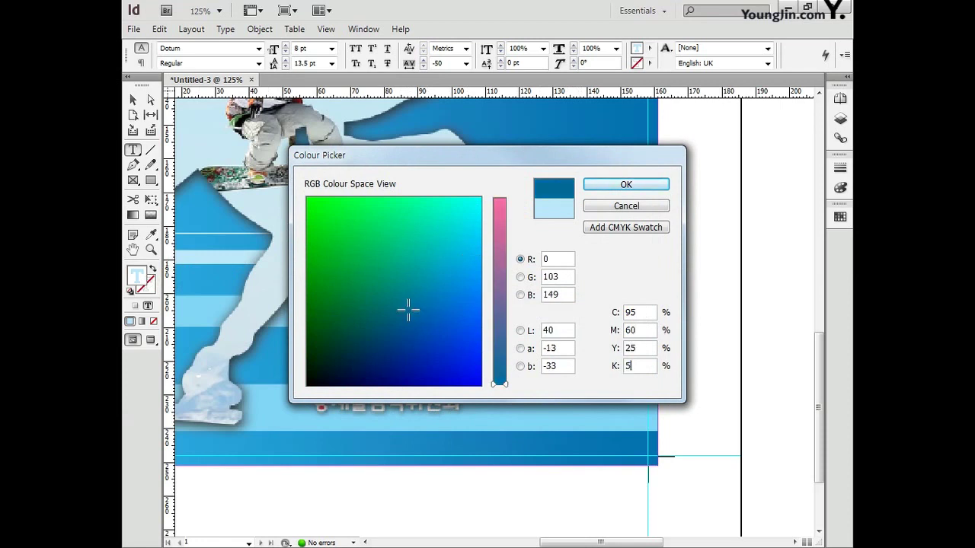
key(Return)
Colour the last line of the body paragraph dark blue with CMYK values 95, 60, 25, 5.
drag(547, 308, 389, 307)
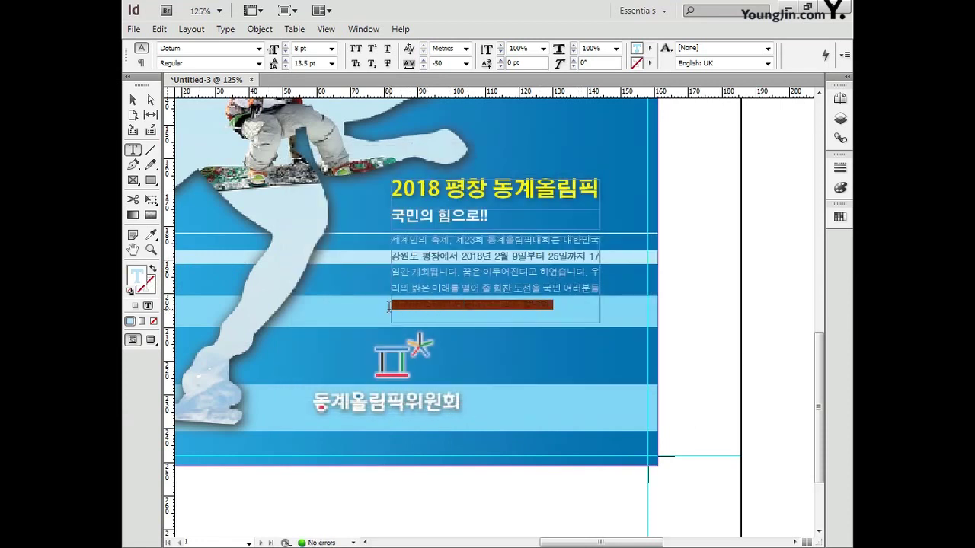
double_click(140, 279)
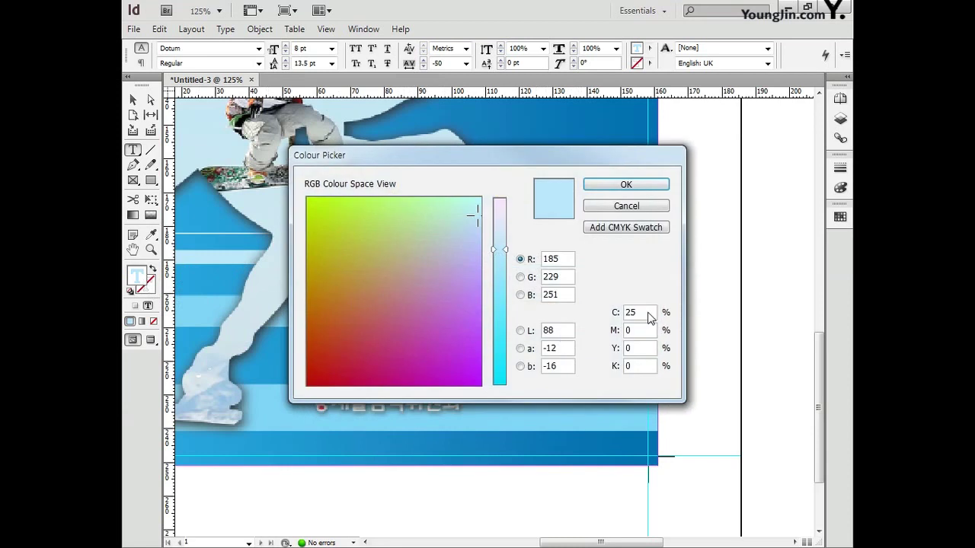
text(95)
key(Tab)
text(60)
key(Tab)
text(25)
key(Tab)
text(5)
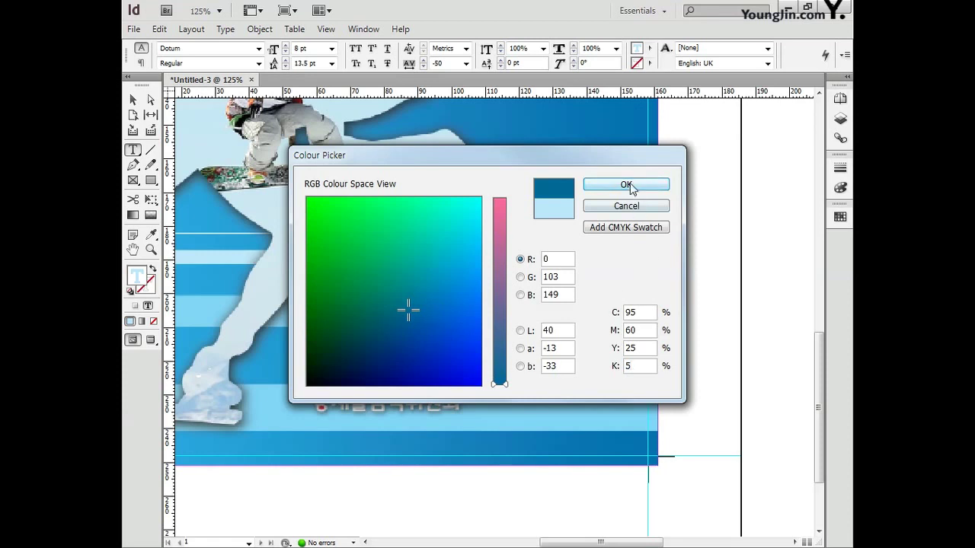
click(626, 185)
click(134, 100)
Draw an open Pen path, about 95 by 46 mm, along the skater silhouette's back, around the head and under the chin.
double_click(134, 250)
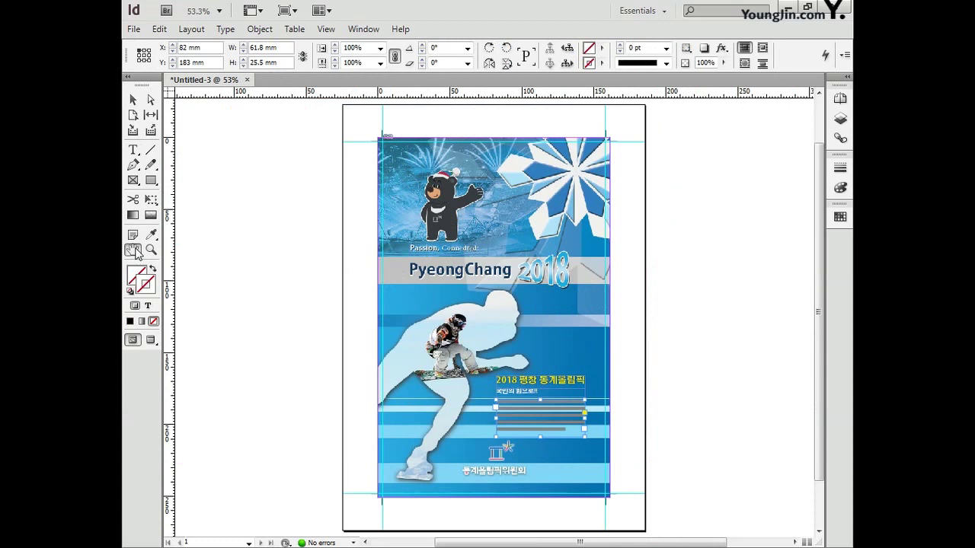
click(137, 167)
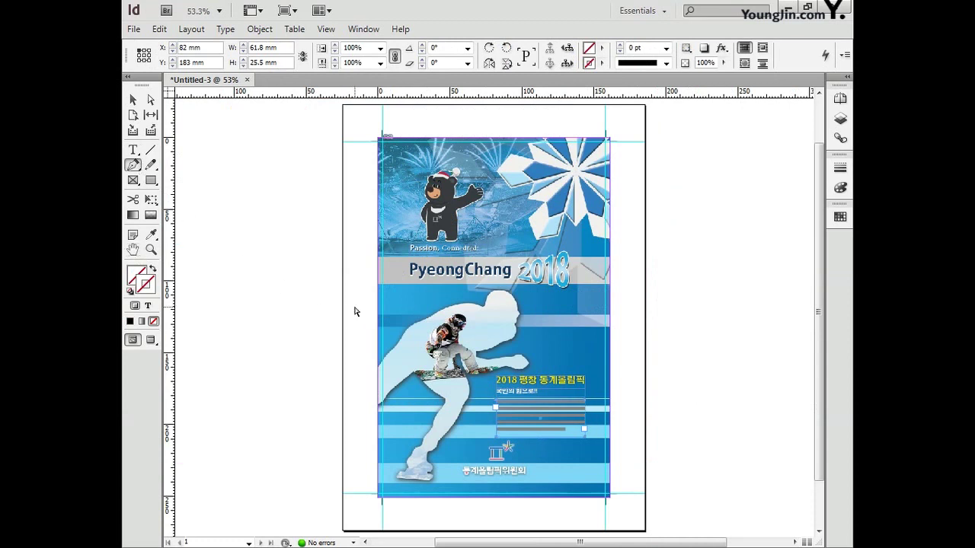
key(ctrl+1)
drag(355, 312, 434, 370)
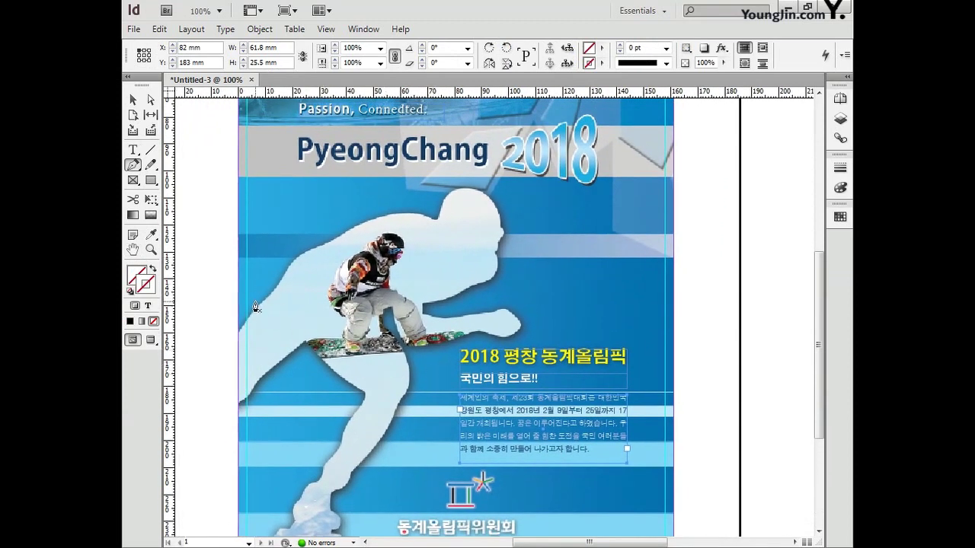
click(254, 300)
mouse_move(294, 245)
mouse_down()
mouse_move(306, 251)
mouse_move(325, 235)
mouse_up()
click(394, 207)
drag(444, 196, 509, 213)
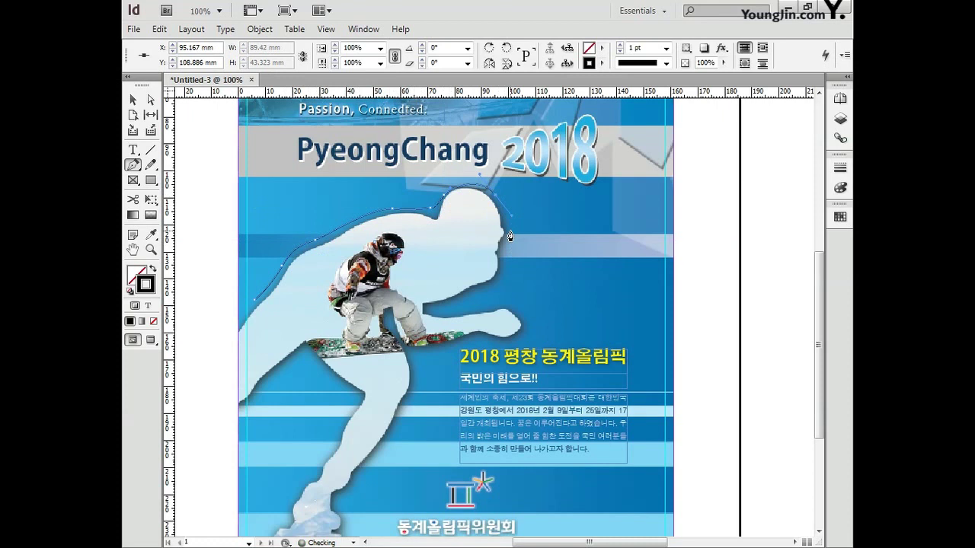
drag(503, 263, 504, 273)
click(459, 302)
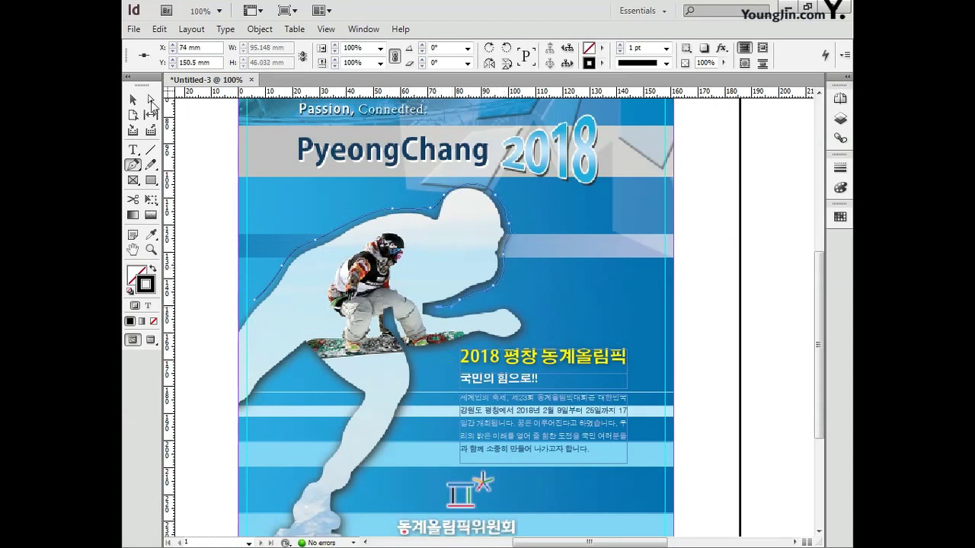
Move the path's anchor point behind the silhouette's head to about X 75, Y 108 mm.
click(150, 100)
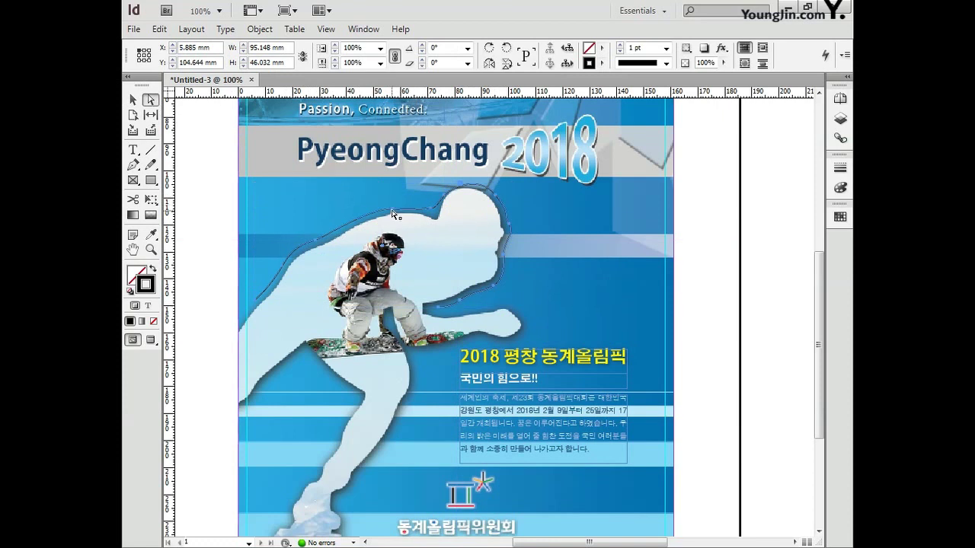
click(431, 213)
key(ctrl+equal)
key(ctrl+equal)
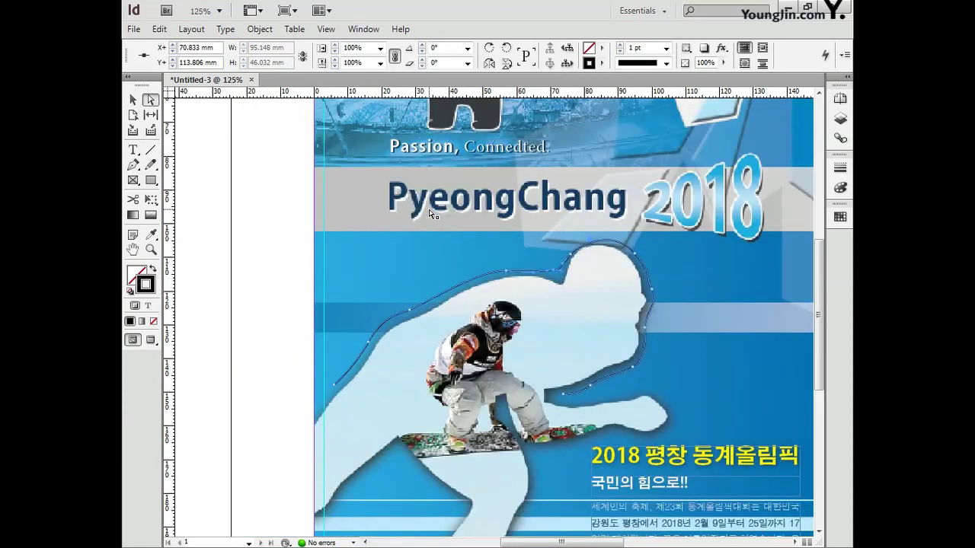
drag(618, 221, 614, 215)
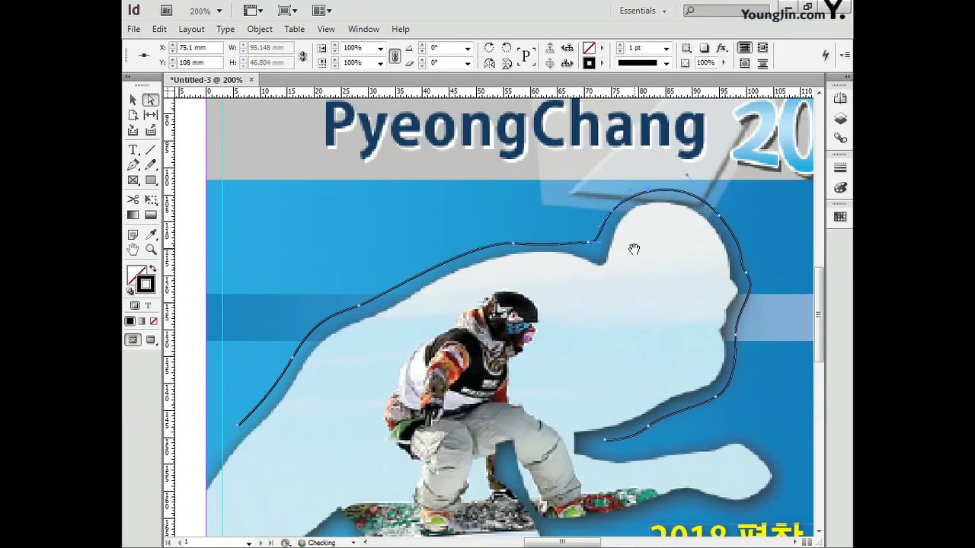
Remove the stroke from the path around the skater silhouette.
click(135, 100)
click(424, 271)
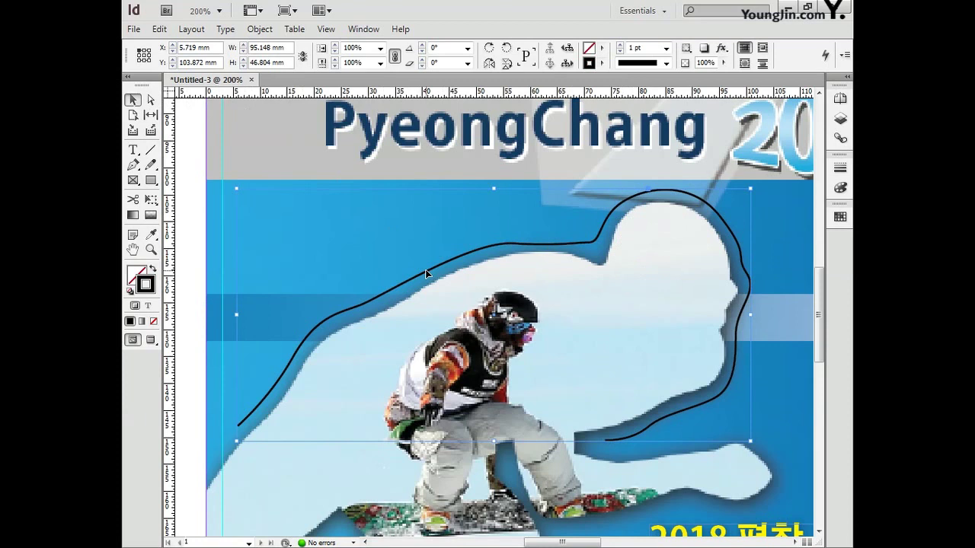
click(153, 321)
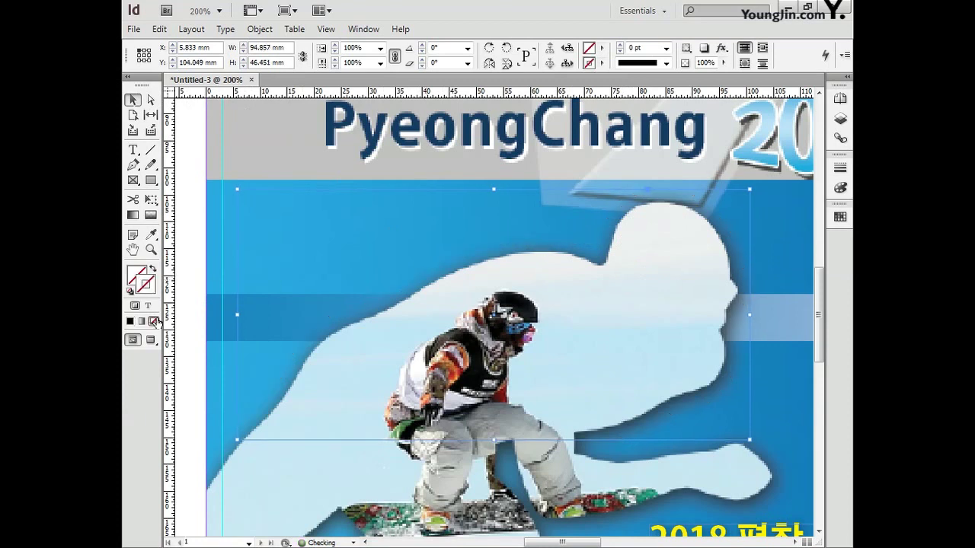
Add the text "PyeongChang 2018" along the path around the silhouette with the Type on a Path tool and select it all.
click(135, 152)
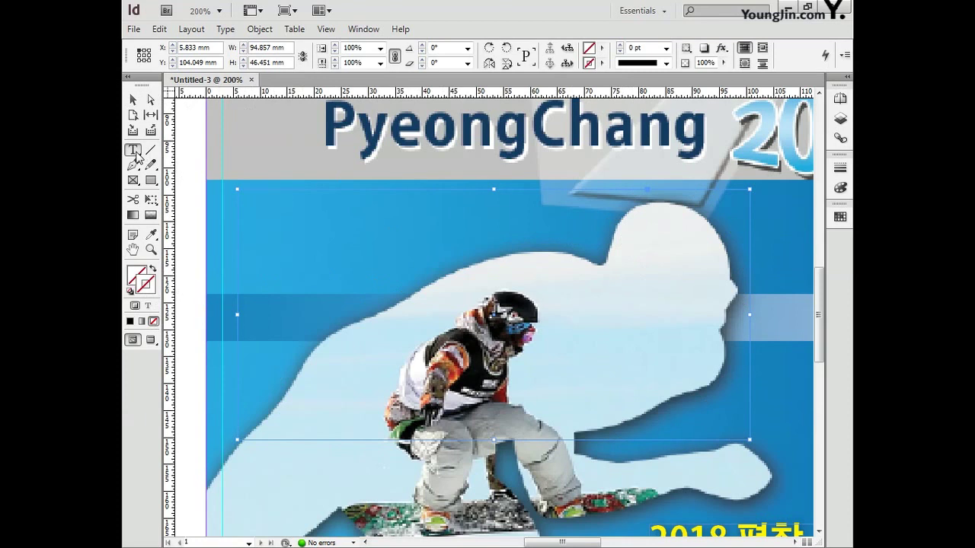
key(shift+t)
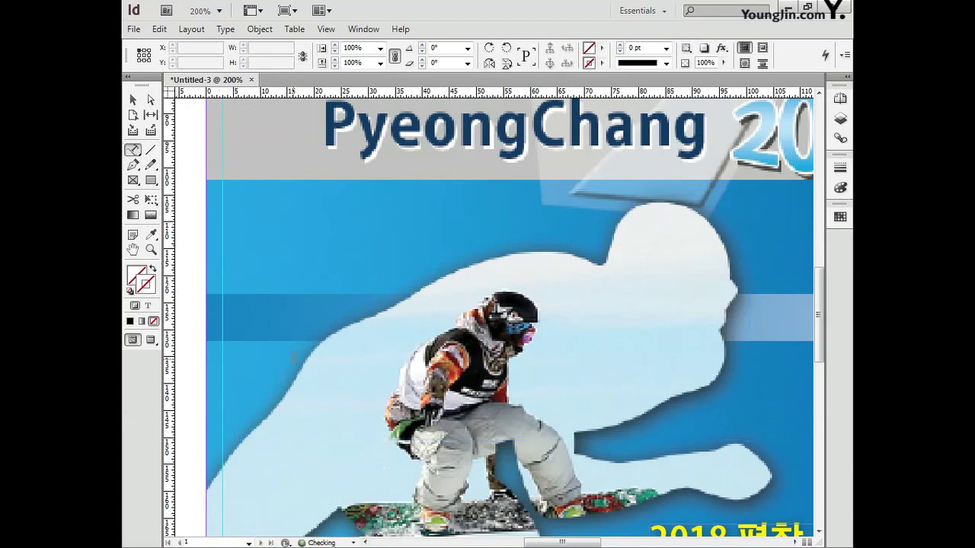
key(t)
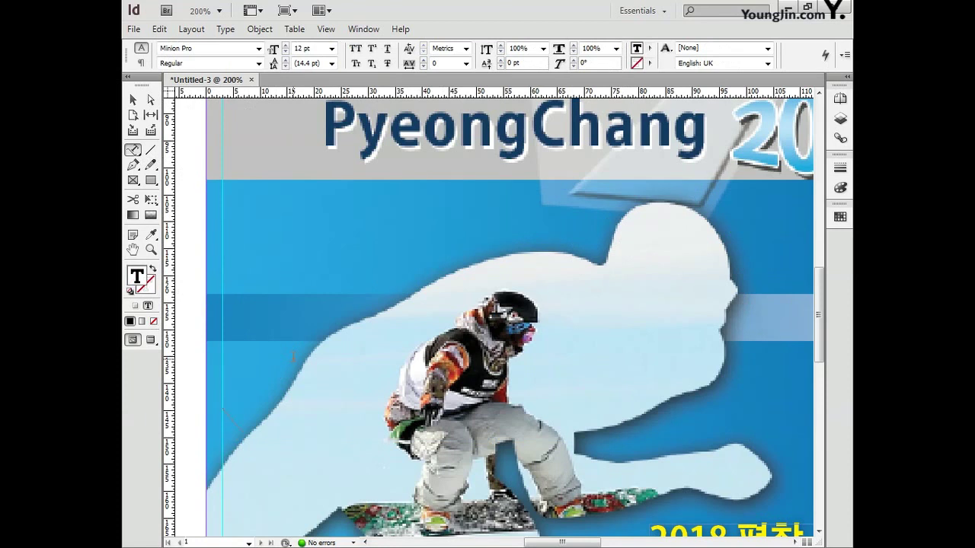
text(PyeongChang 2018)
key(ctrl+a)
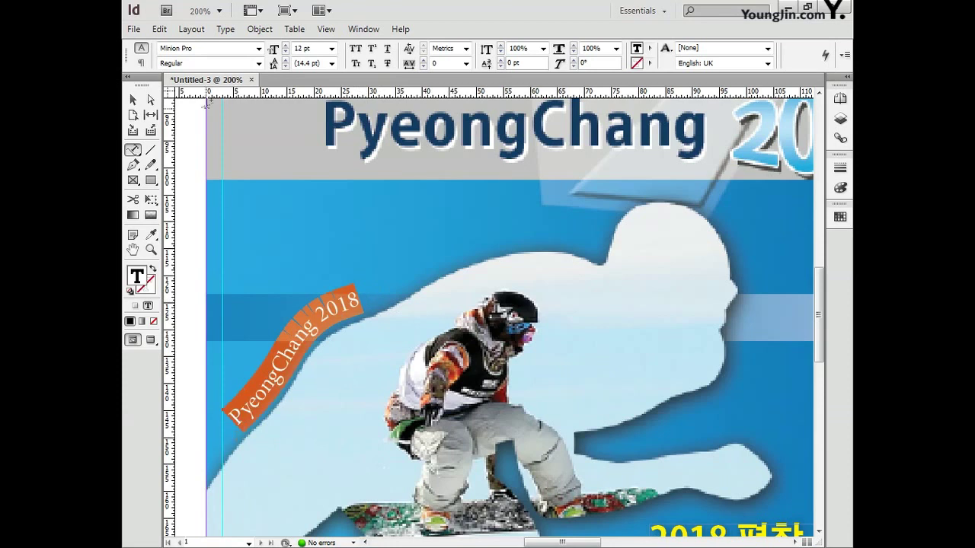
Format the text along the silhouette path in Adobe Gothic Std B at 6 pt.
click(326, 48)
text(8)
key(Return)
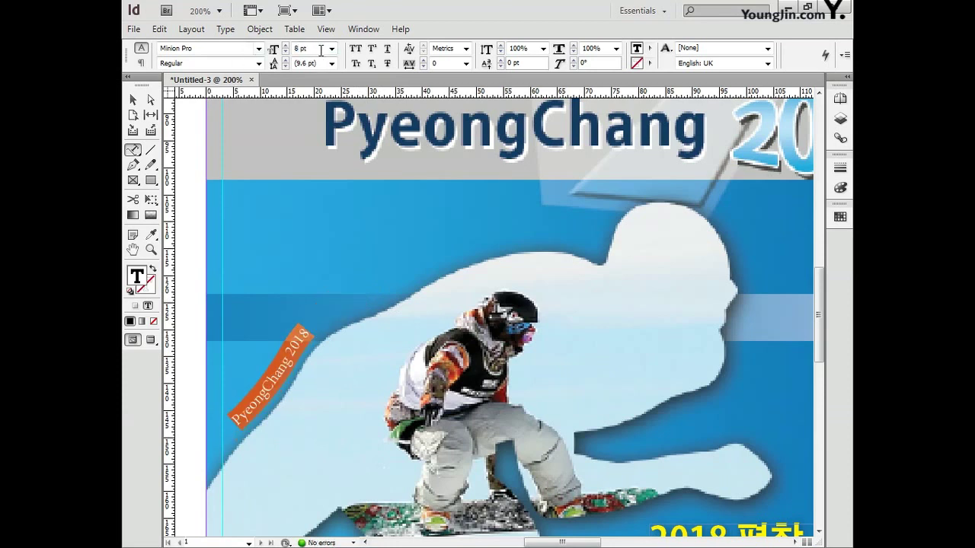
click(258, 49)
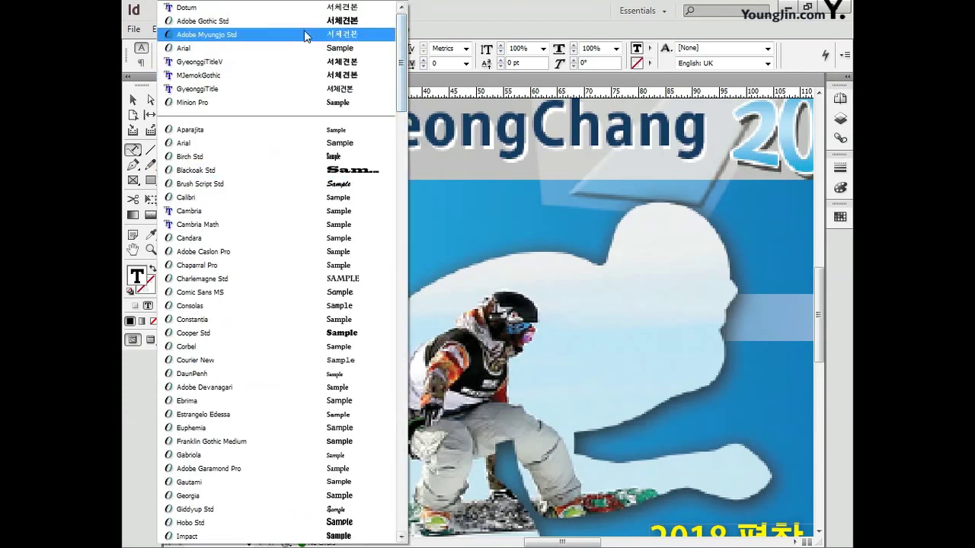
click(262, 21)
Copy the "PyeongChang 2018" path text and paste it repeatedly until it fills the whole path around the silhouette.
drag(255, 413, 254, 412)
key(ctrl+c)
key(Escape)
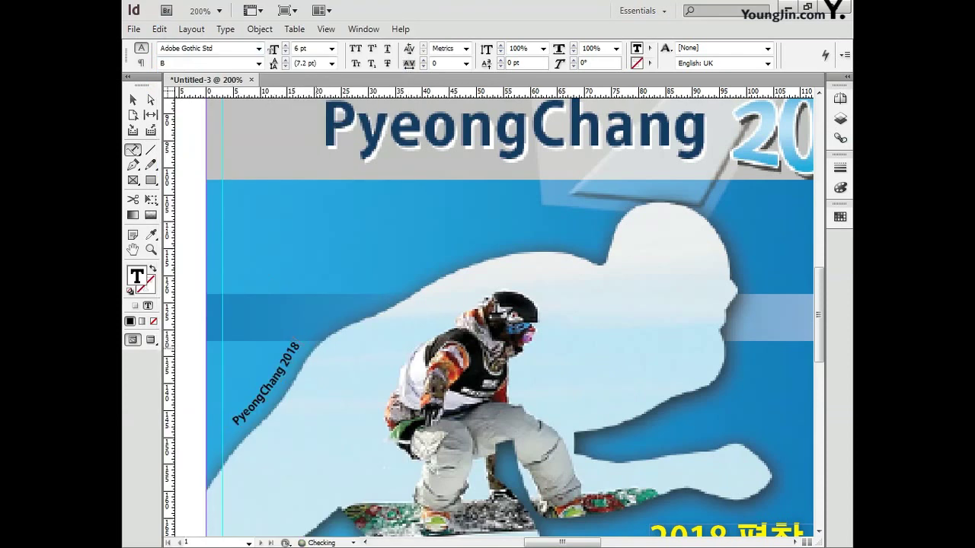
key(ctrl+v)
key(ctrl+v)
key(ctrl+v)
key(ctrl+v)
key(ctrl+v)
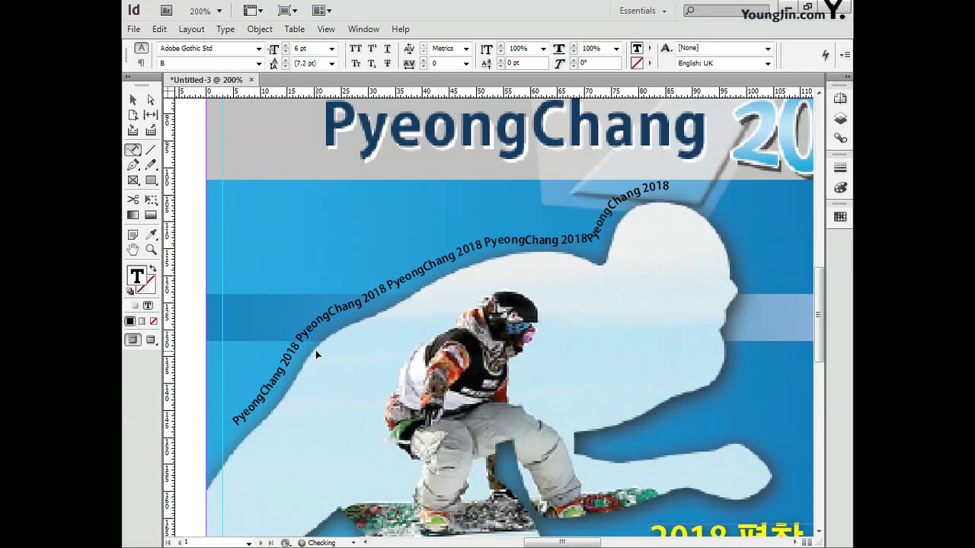
key(ctrl+v)
key(ctrl+v)
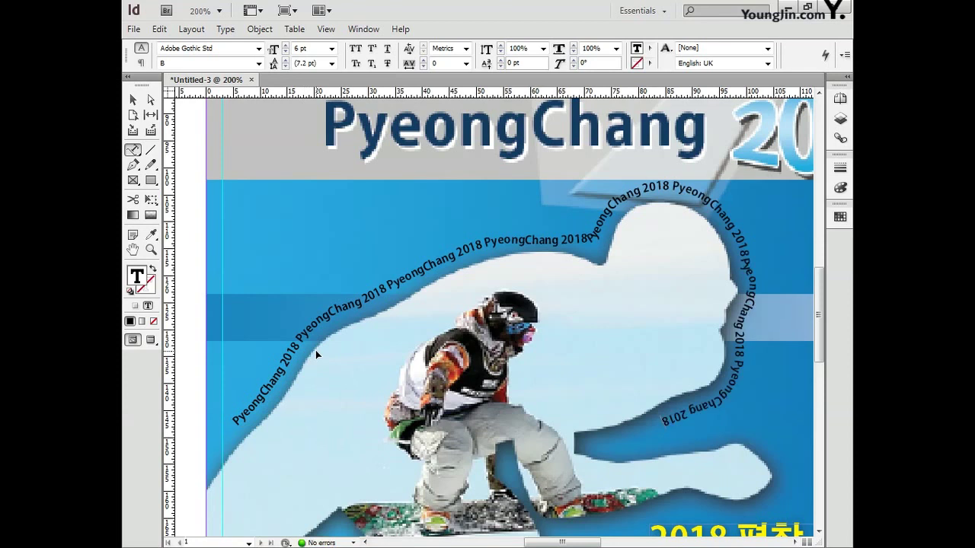
key(ctrl+v)
Set all the text on the silhouette path to 5 pt with tracking of 120.
key(ctrl+a)
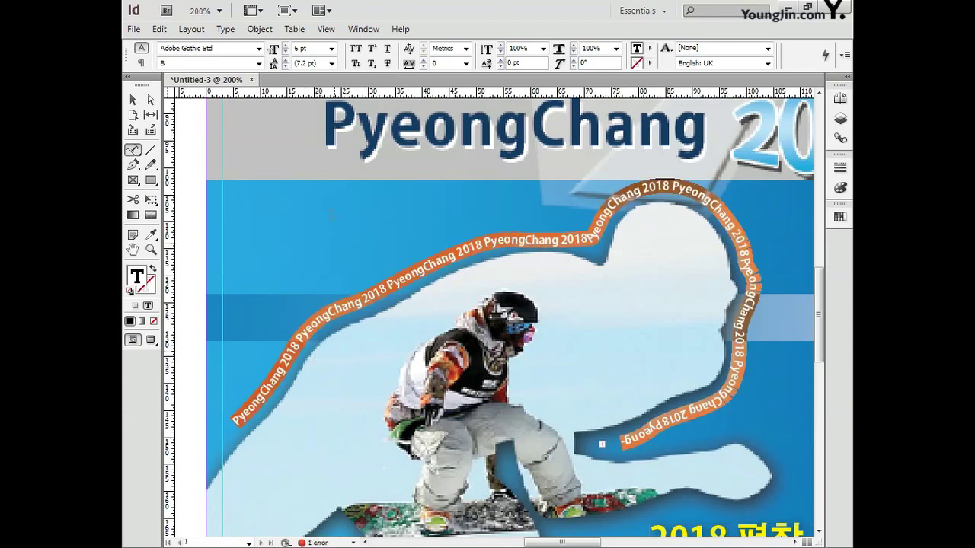
click(285, 51)
key(Tab)
text(120)
key(Return)
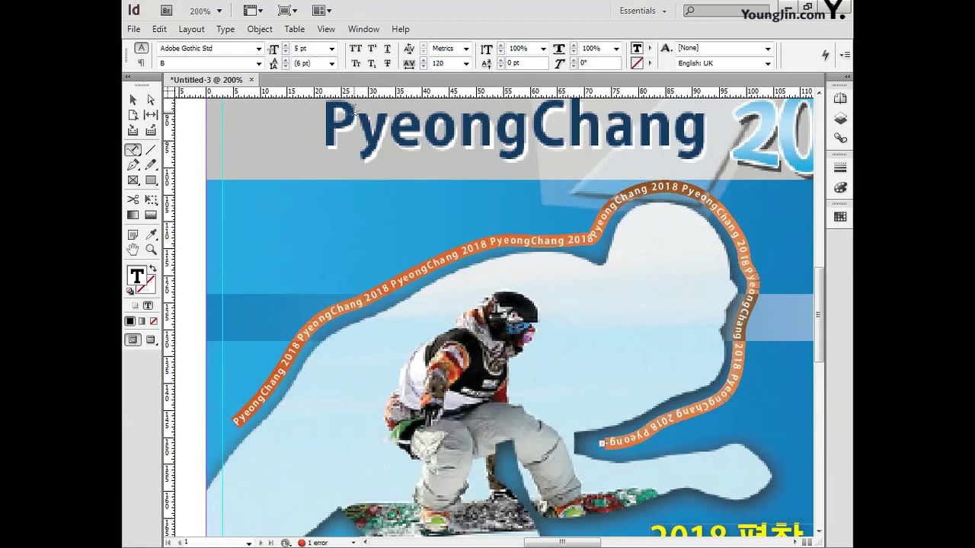
Colour the silhouette path text dark blue using a CMYK fill with C 100 and M 80.
double_click(141, 278)
text(100)
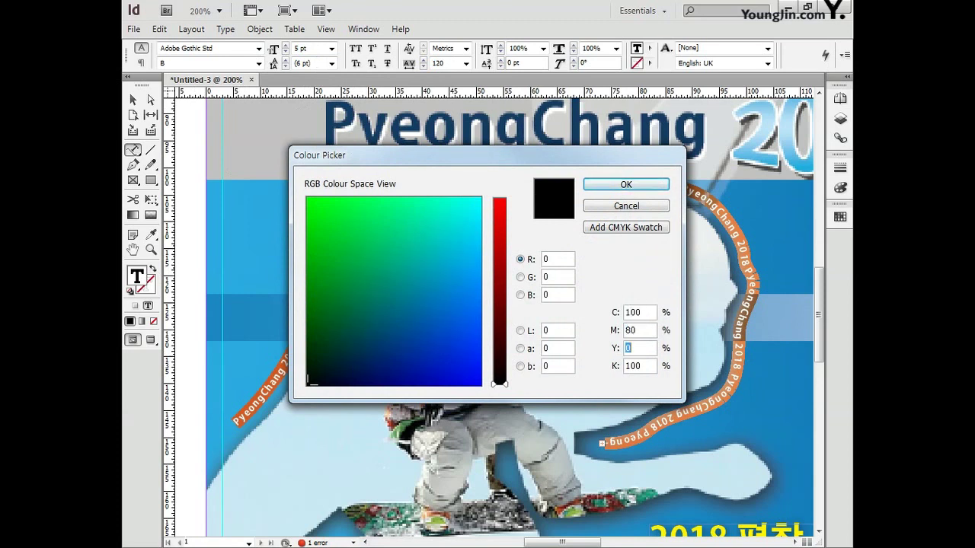
key(Tab)
text(2)
click(618, 183)
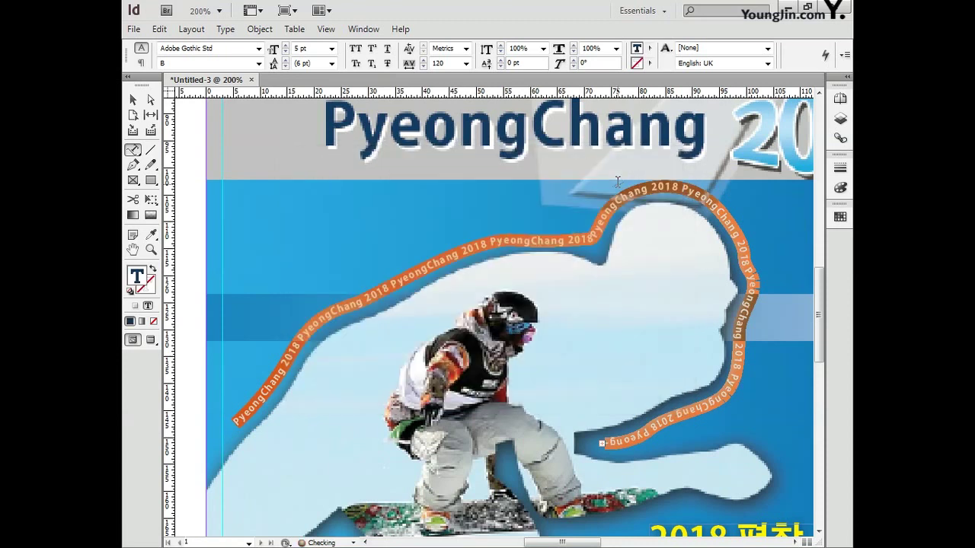
key(Escape)
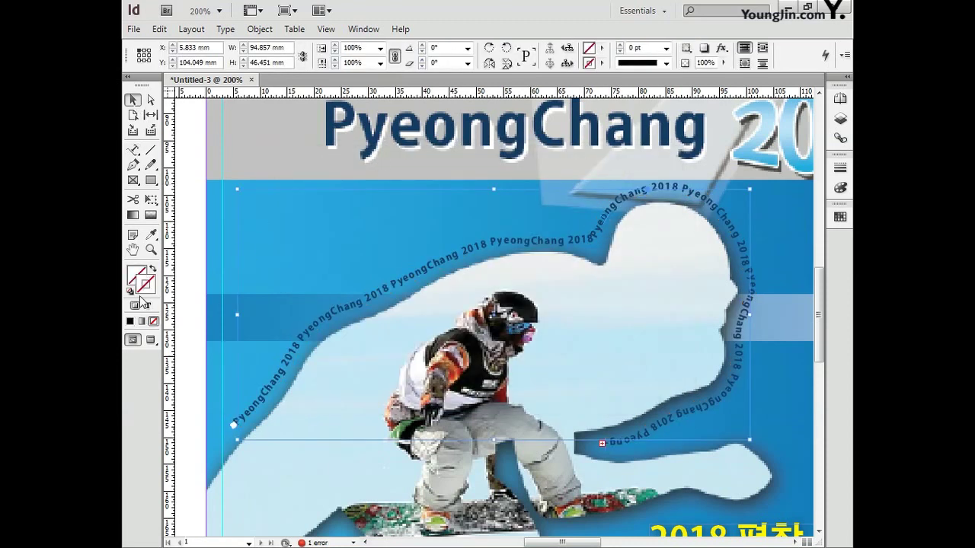
Add a text frame about 5 by 5 mm beside the vertical crop mark at the poster's lower-left corner, reading "01".
double_click(133, 251)
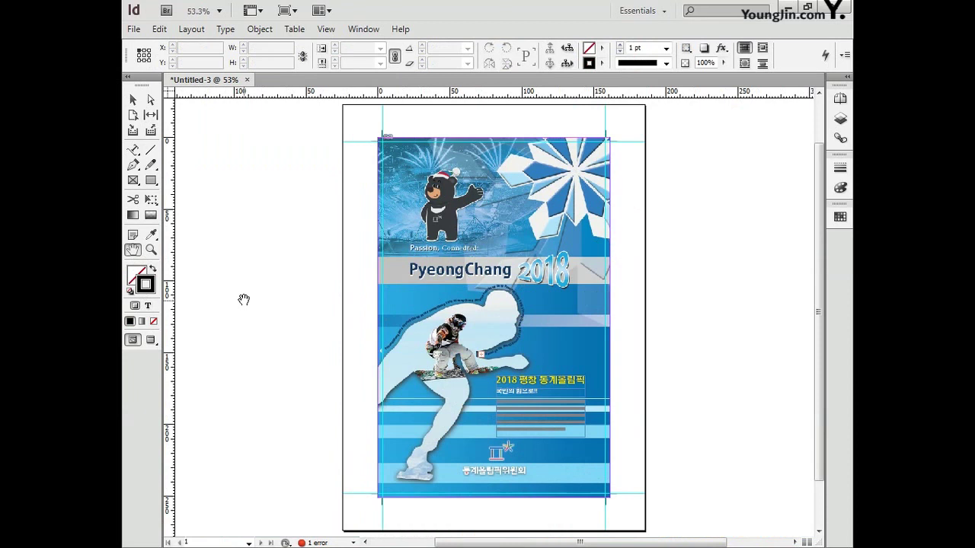
click(151, 250)
drag(368, 490, 408, 515)
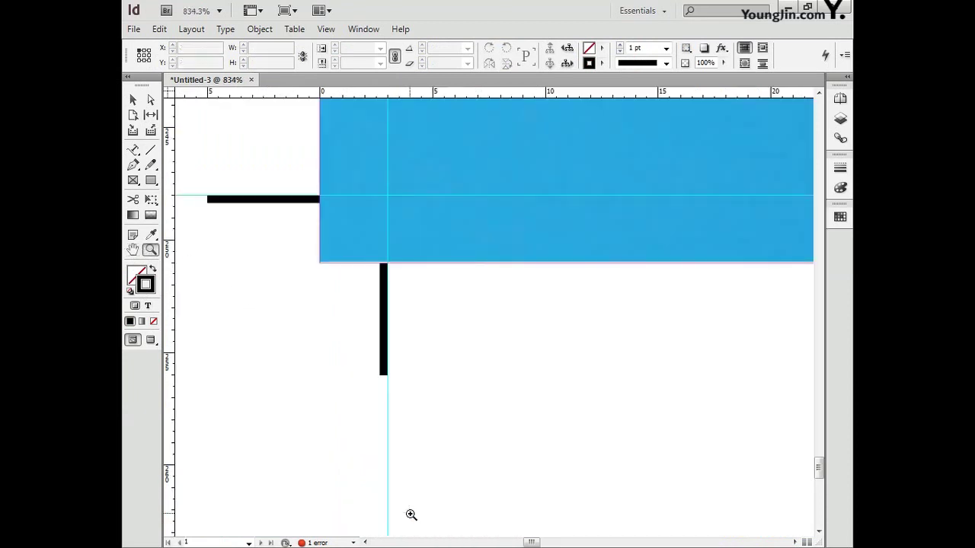
click(133, 150)
drag(419, 303, 532, 416)
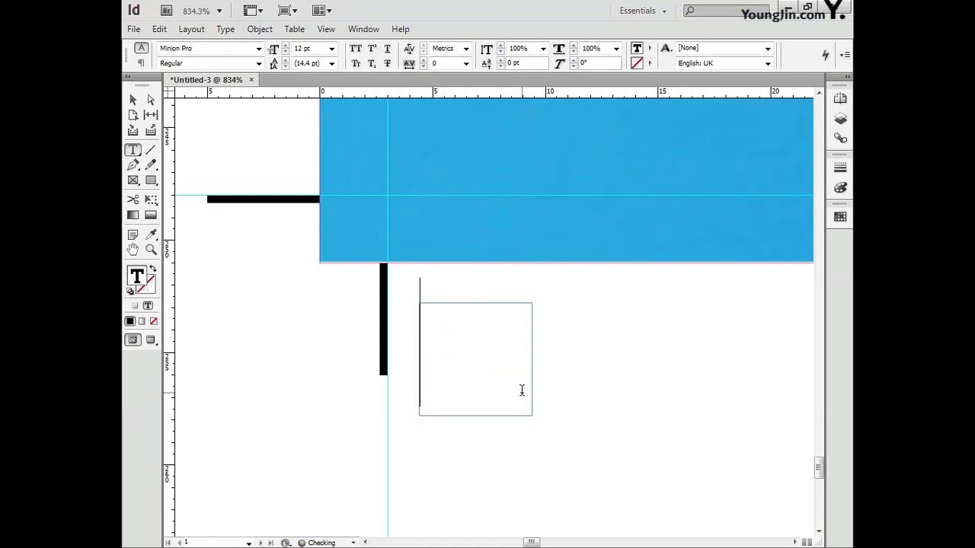
text(01)
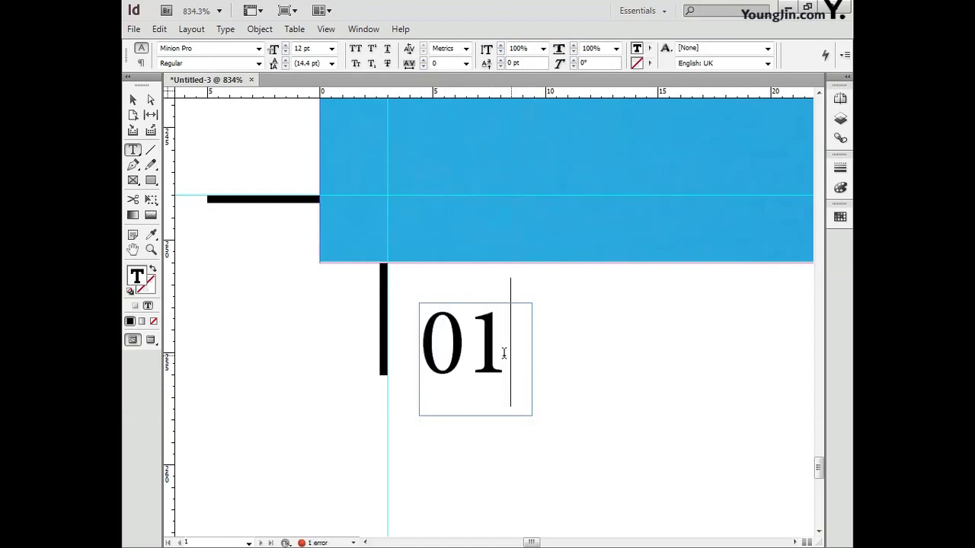
Format the "01" page number in Dotum Regular at 10 pt.
drag(504, 351, 408, 353)
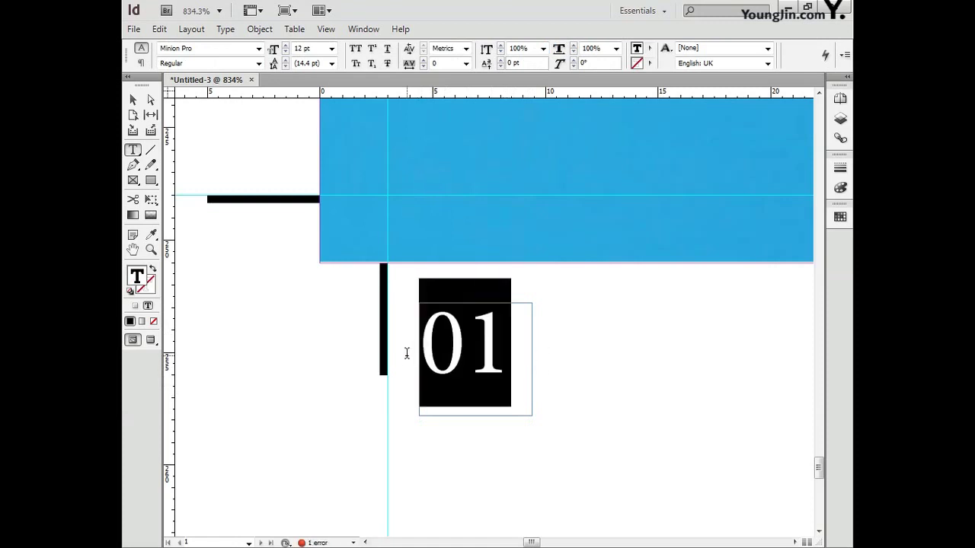
click(258, 48)
scroll(335, 74, up, 3)
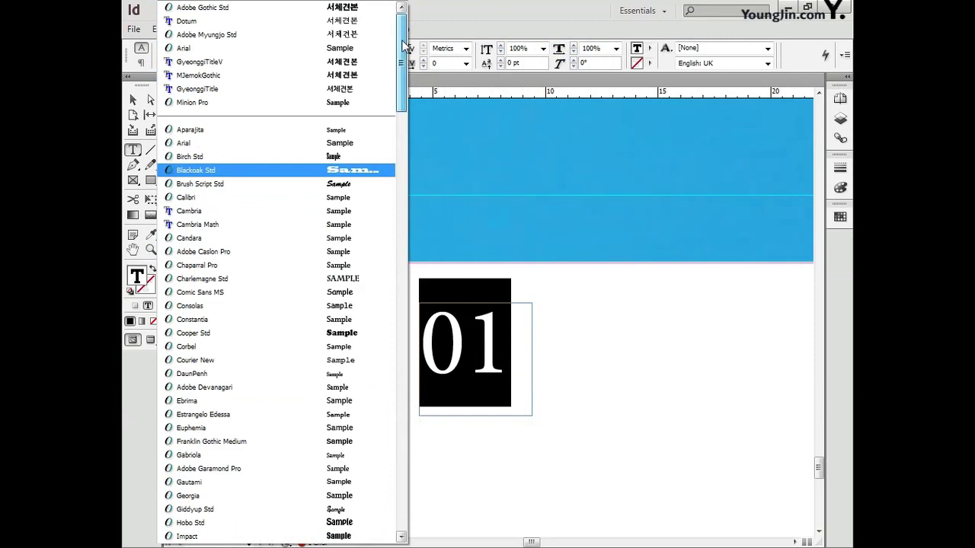
scroll(329, 27, down, 1)
click(328, 13)
key(Tab)
text(10)
key(Return)
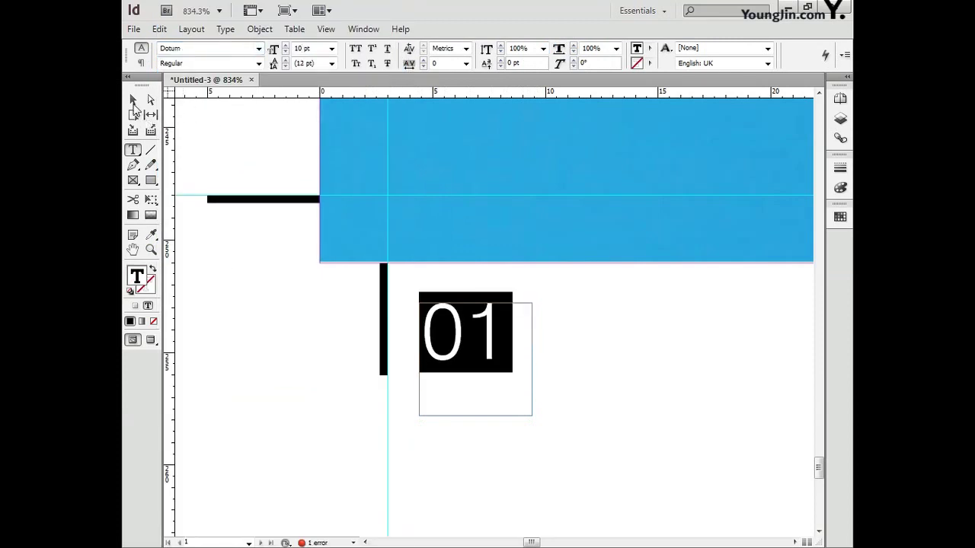
Move the "01" text frame to X 3.5 mm, Y 253.5 mm, close beside the vertical crop mark.
click(133, 102)
click(315, 352)
drag(466, 307, 447, 324)
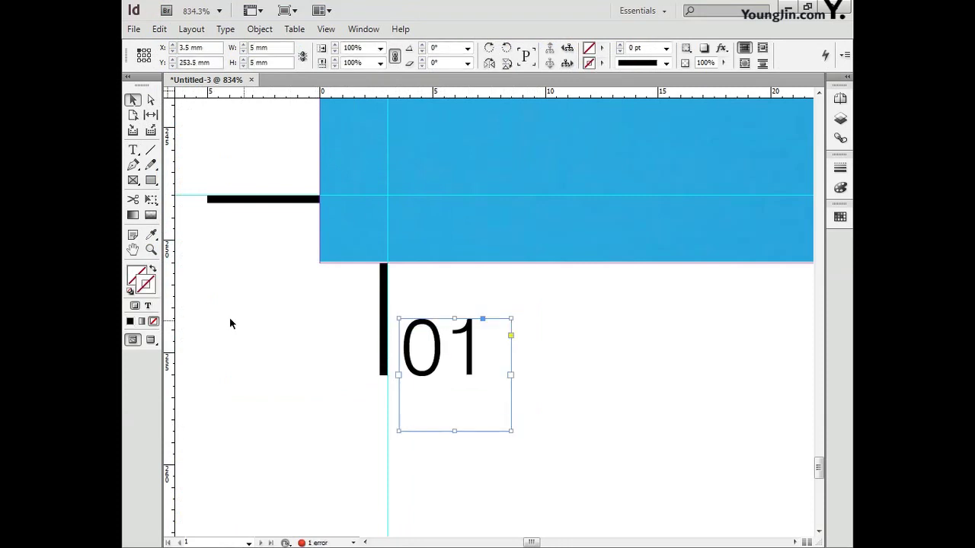
Save the document as 01 in the 작업 folder, replacing the existing file.
double_click(134, 250)
click(133, 30)
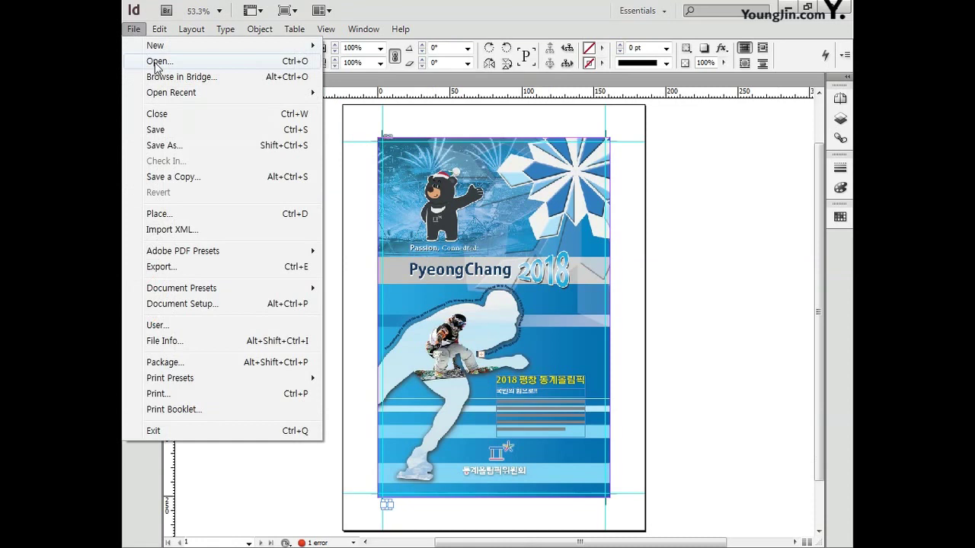
click(165, 130)
drag(472, 388, 283, 391)
text(01)
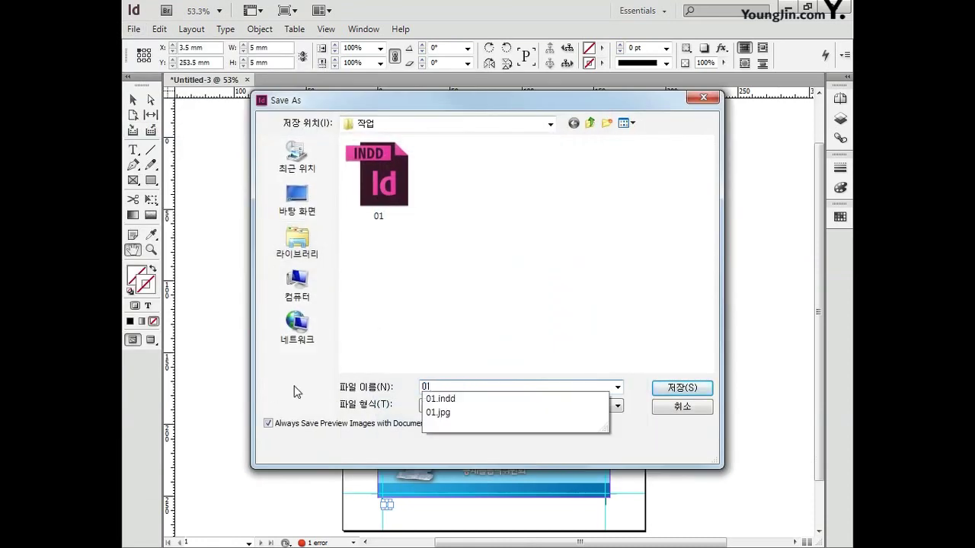
click(682, 388)
click(513, 285)
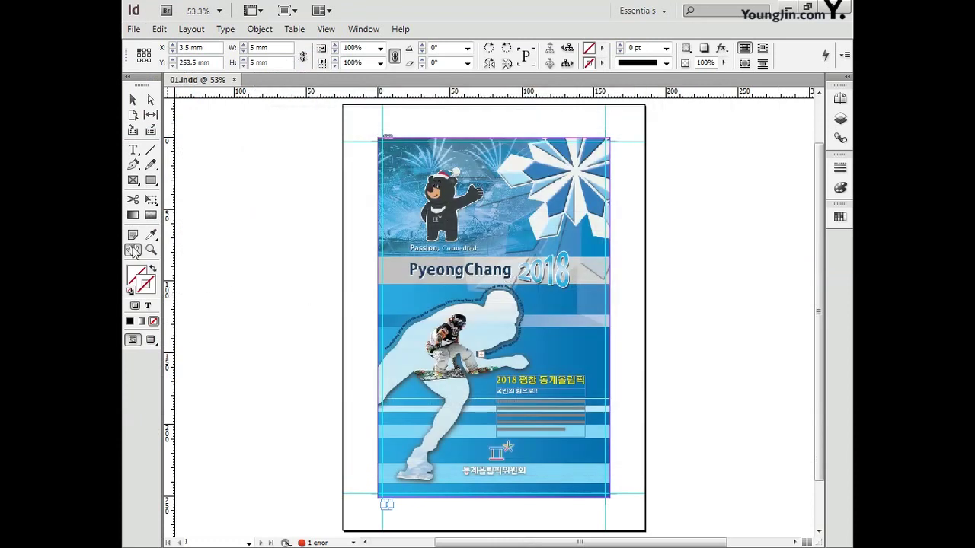